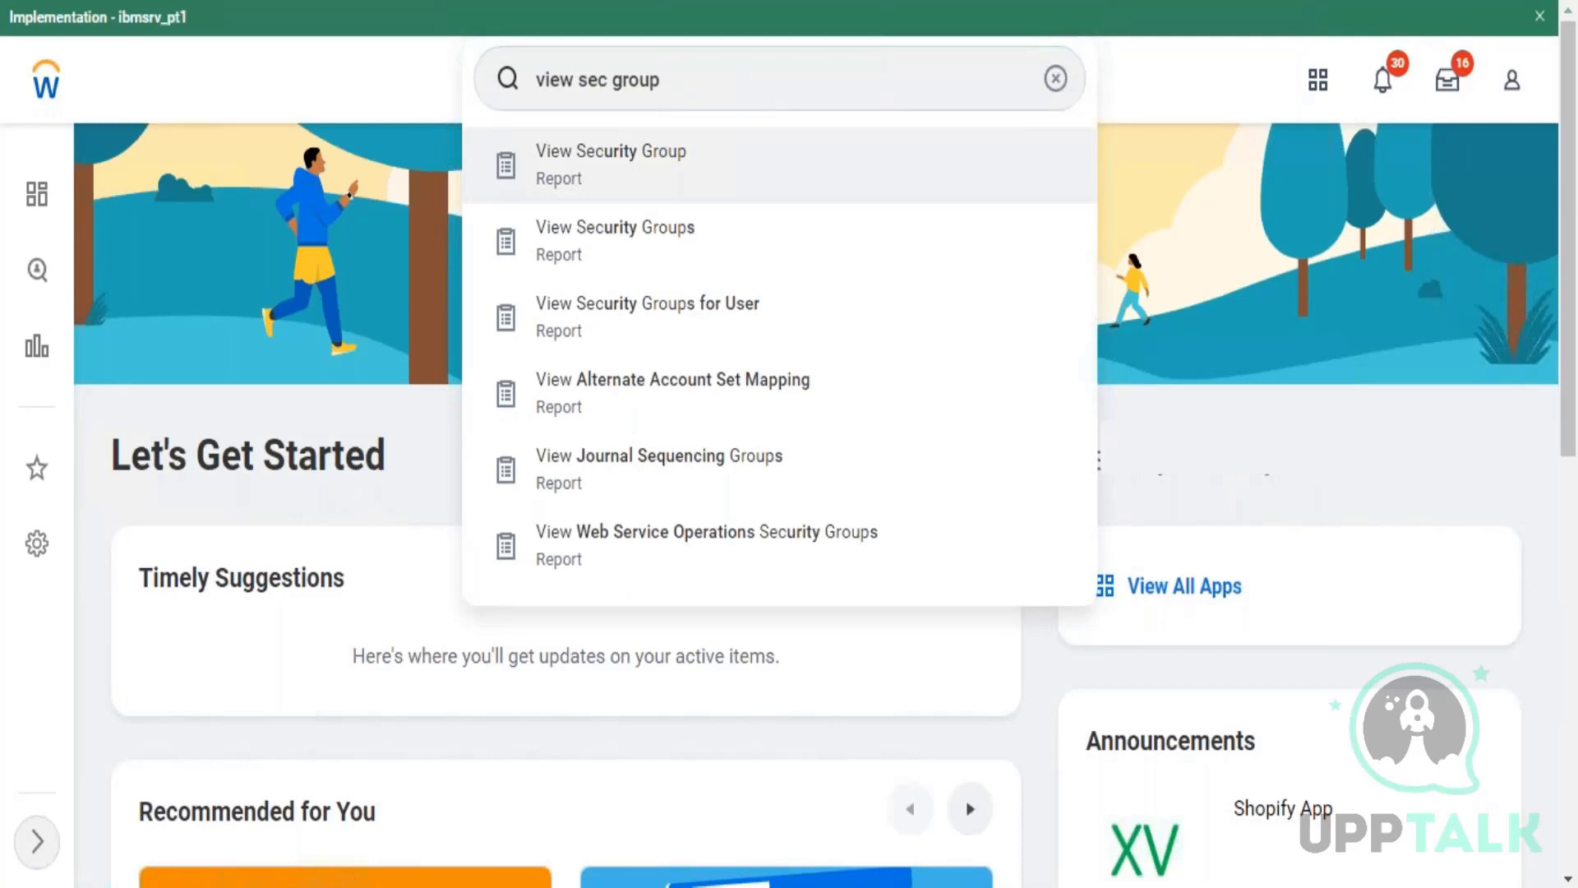
Step: Look up 'learning admin' in View Security Group, confirm no match exists, and cancel
key("Return")
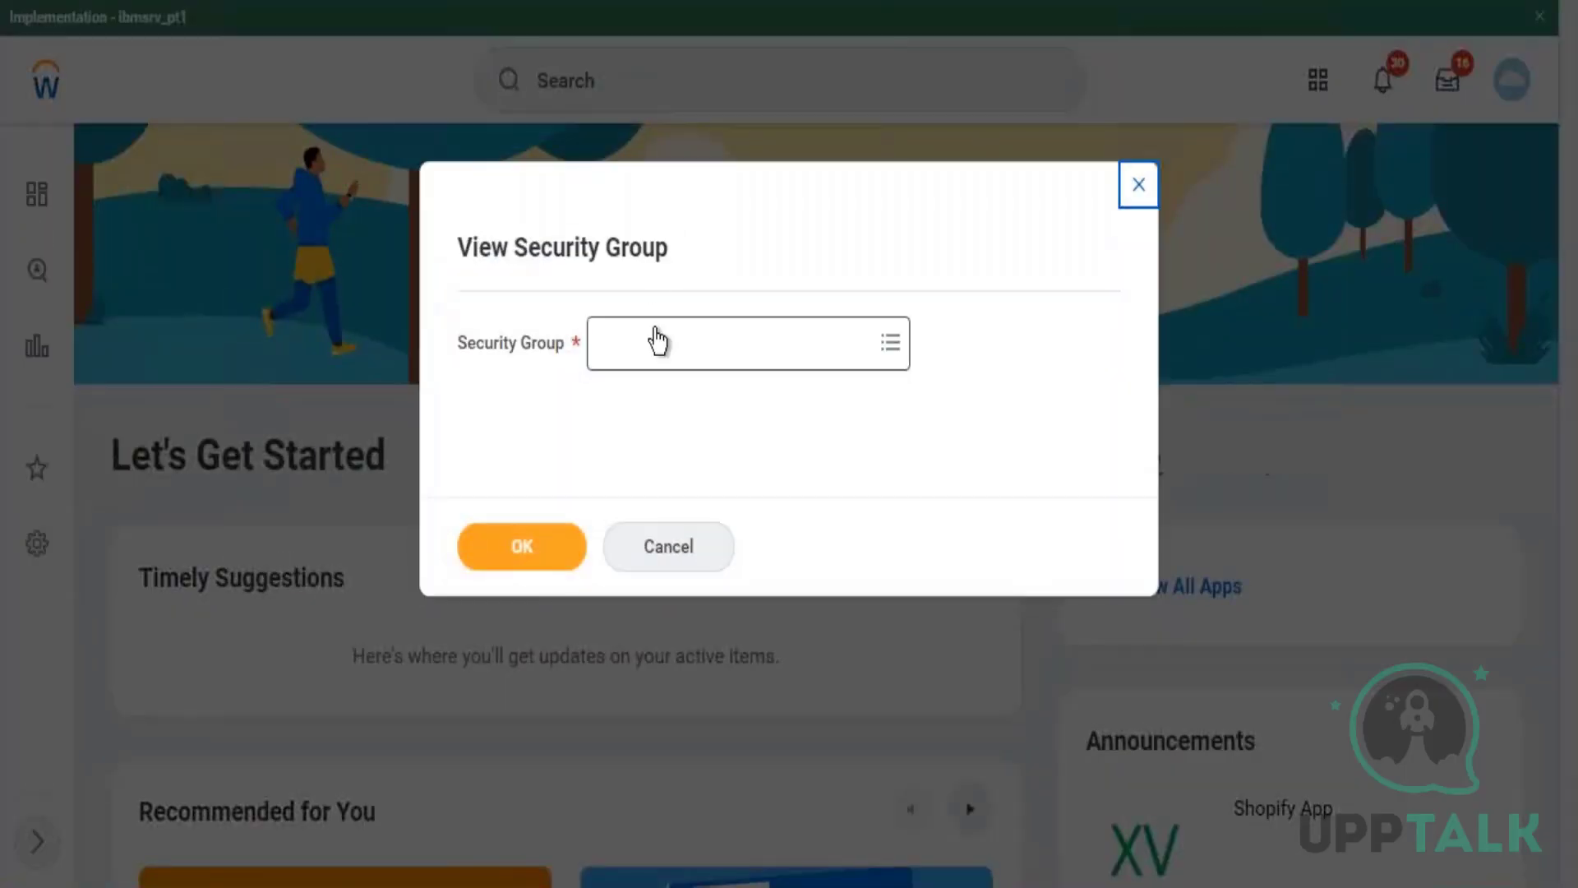
left_click(657, 340)
type("le")
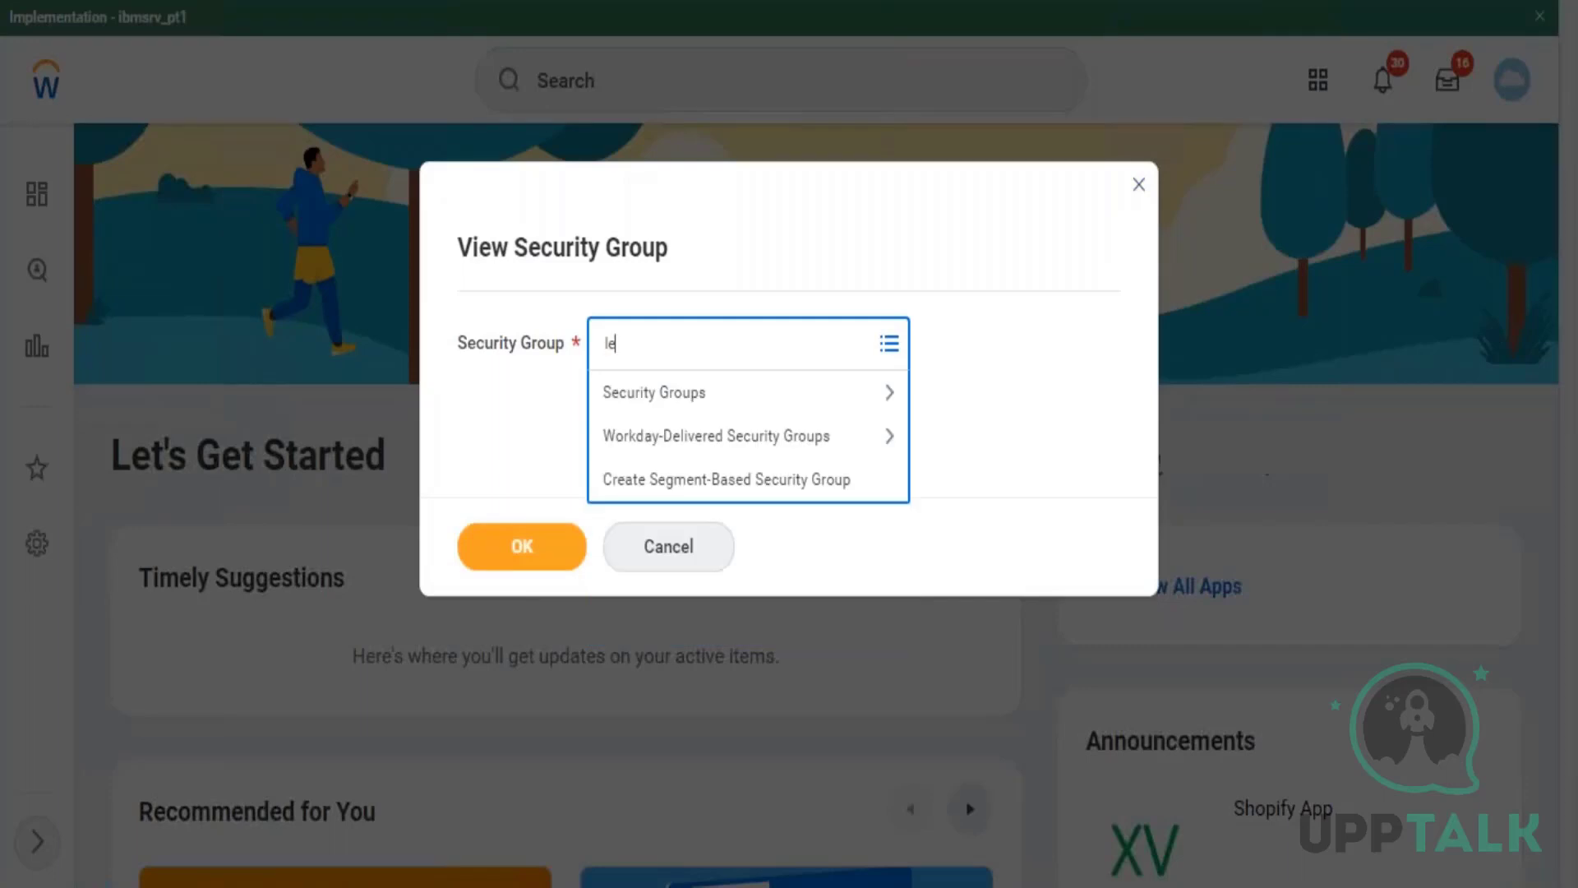
type("arning")
type(" report")
key("BackSpace")
key("BackSpace")
key("BackSpace")
key("BackSpace")
key("BackSpace")
key("BackSpace")
type("admin")
key("Return")
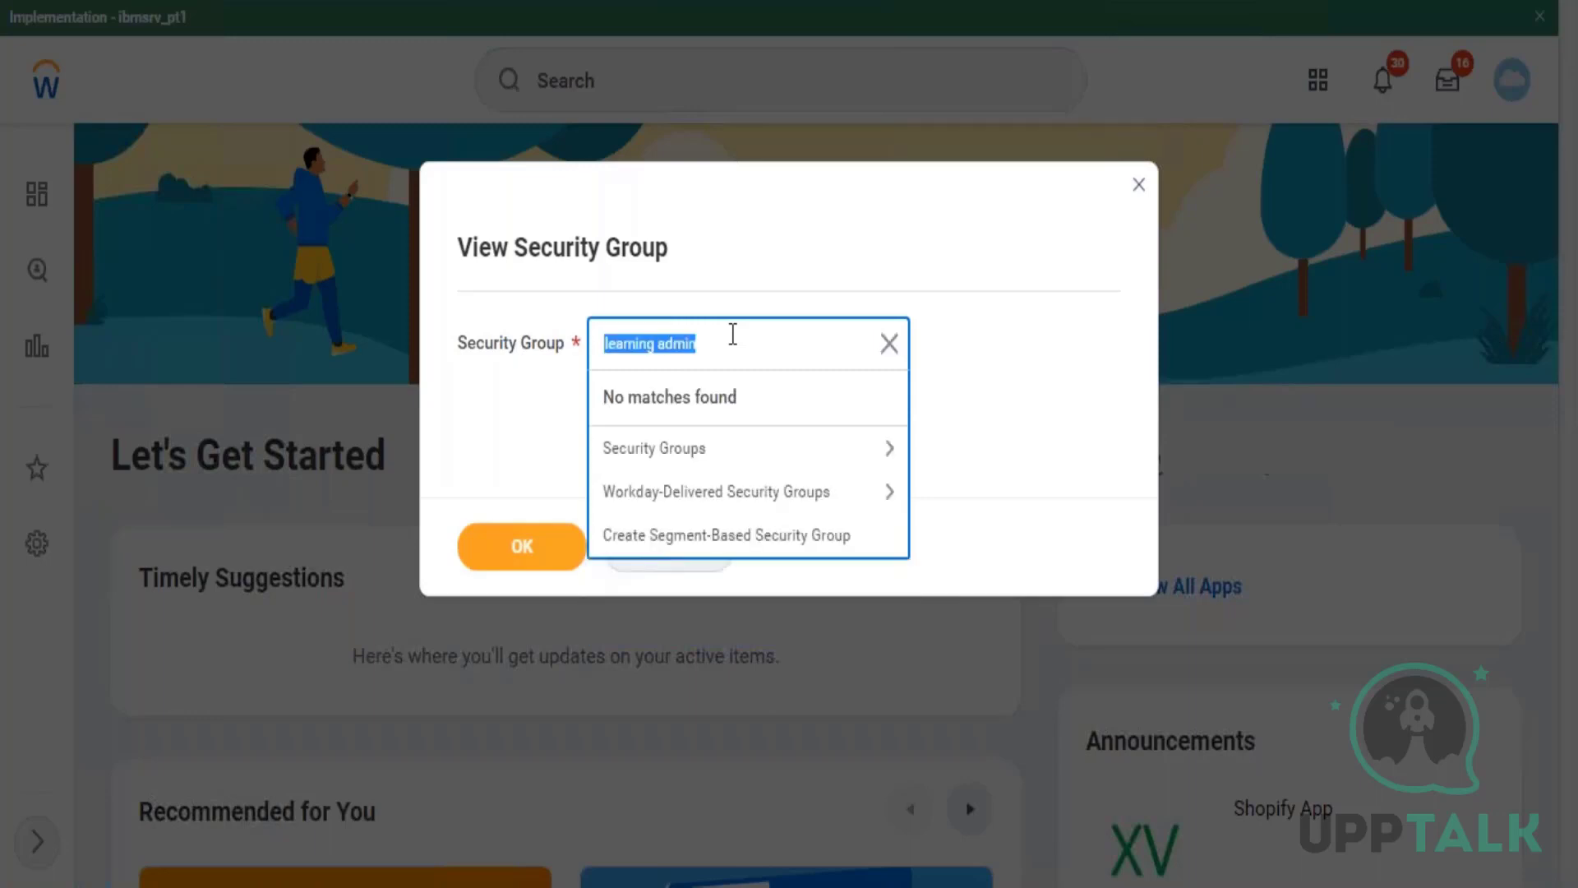
key("BackSpace")
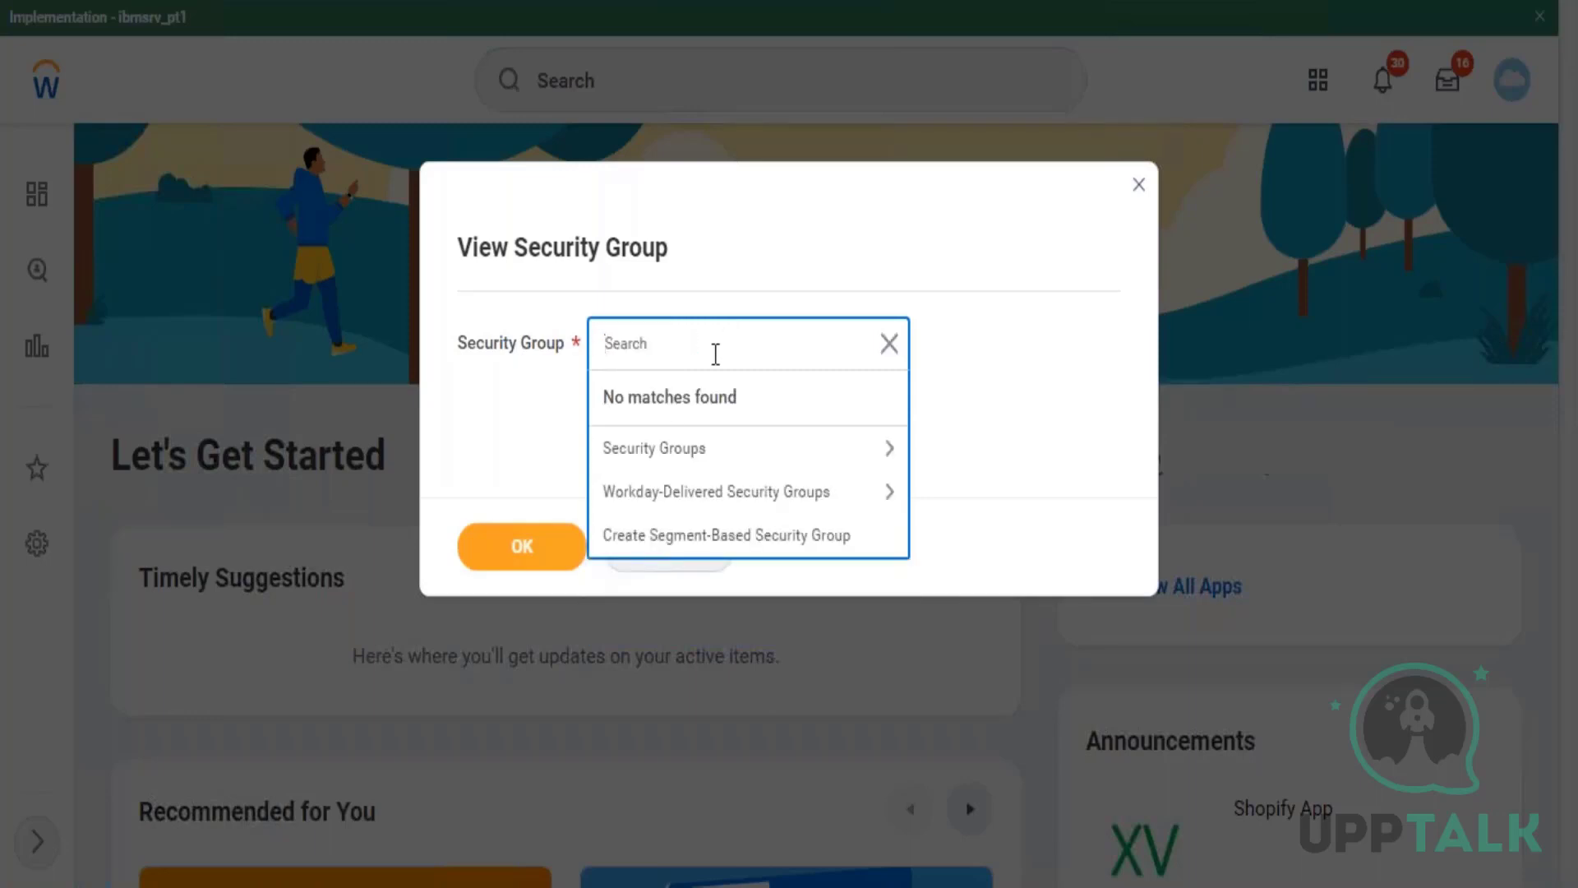
left_click(500, 408)
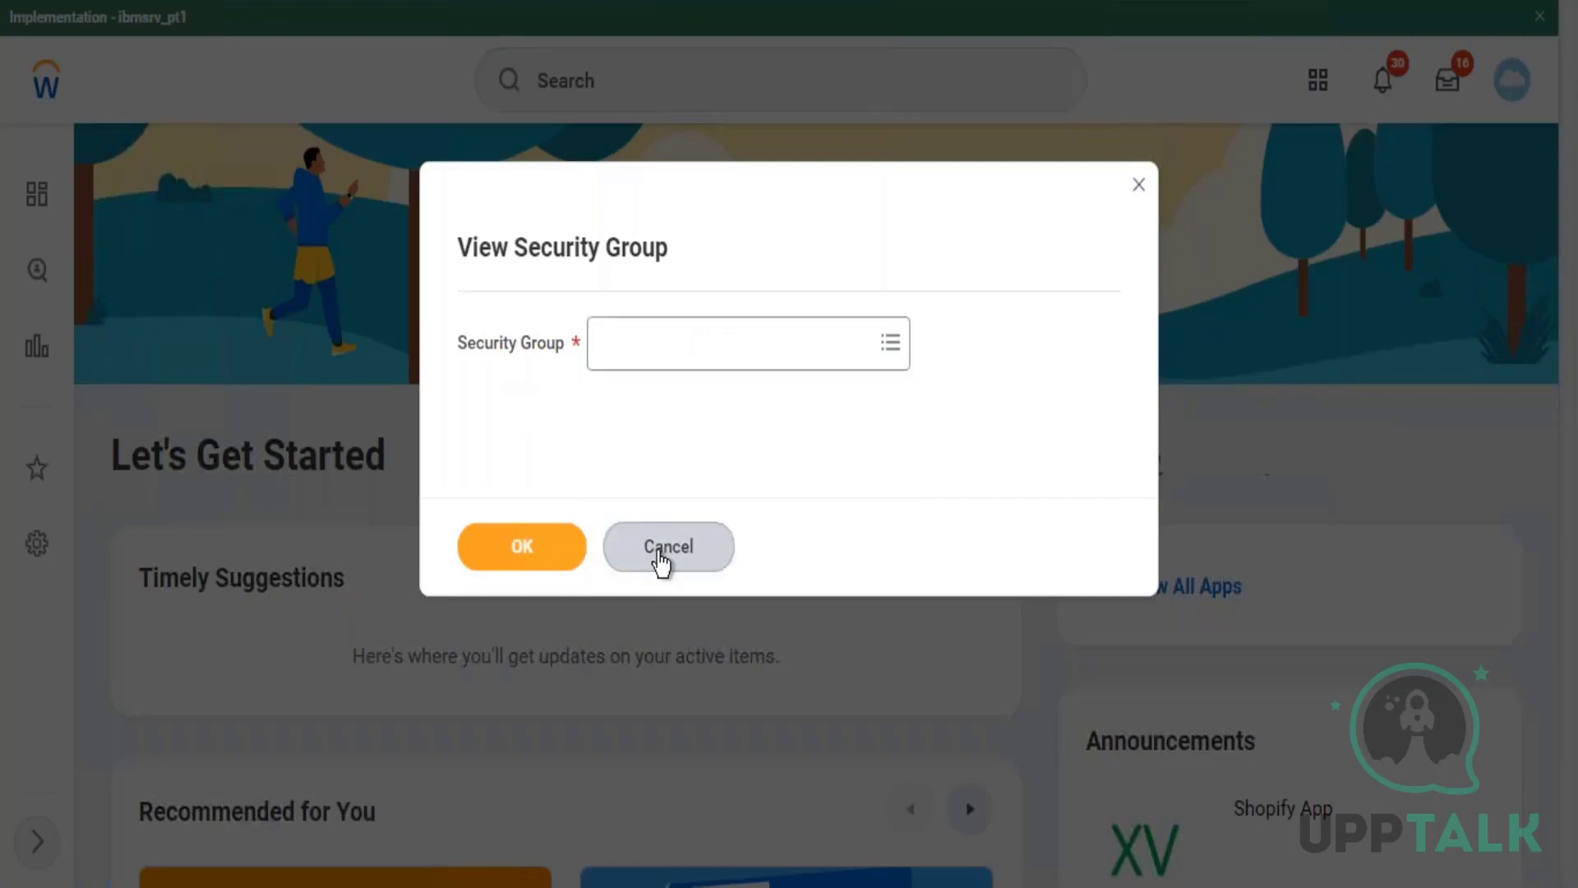
left_click(667, 553)
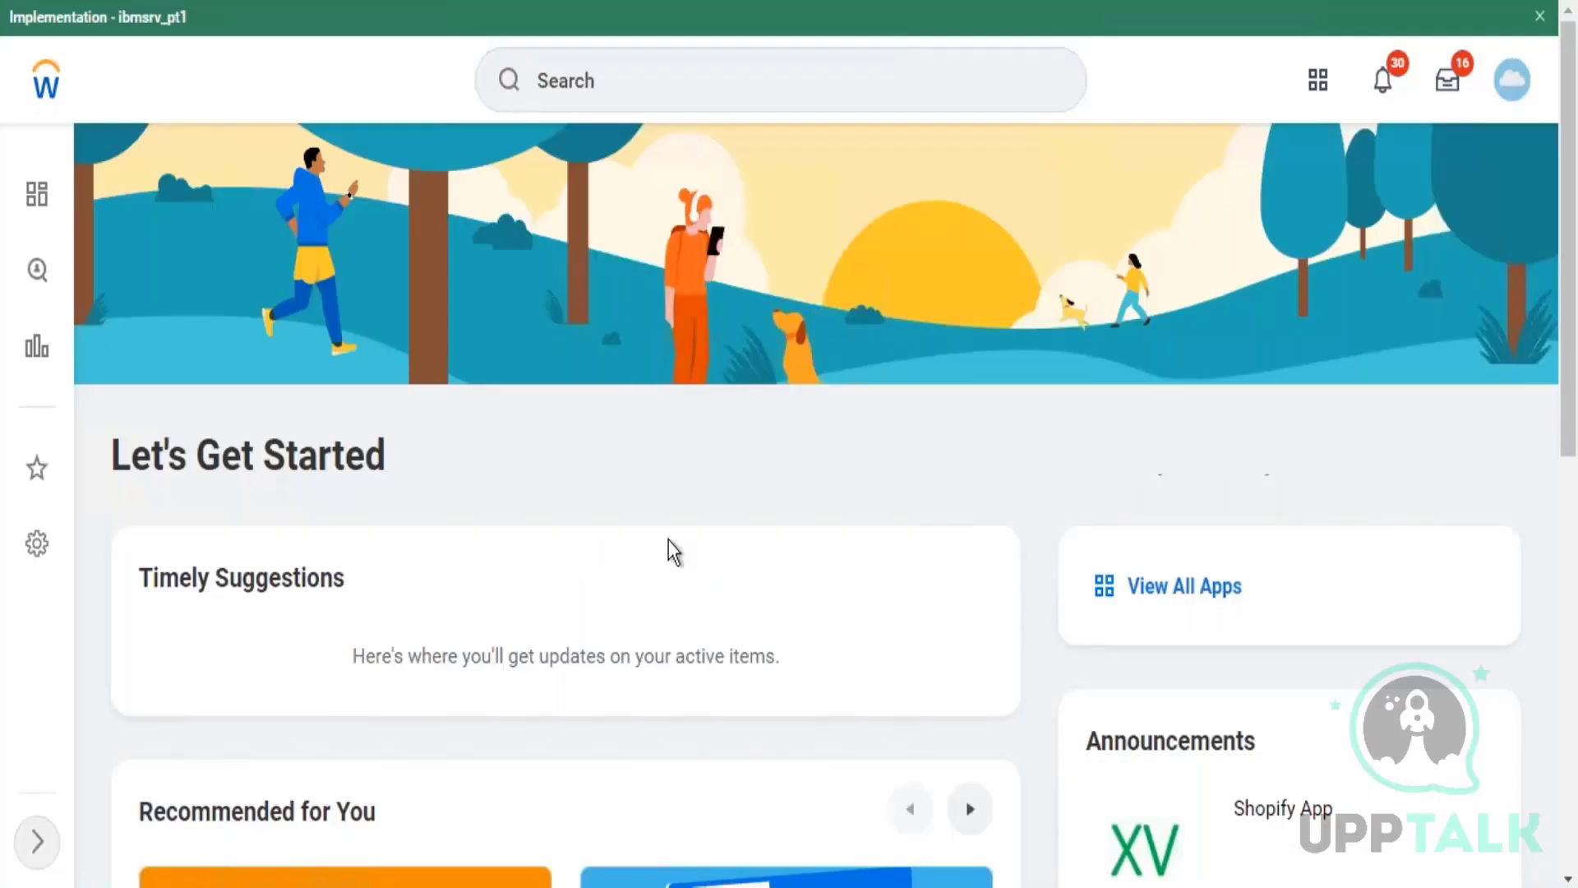
Step: Find and launch the Create Security Group task by searching 'create sec group'
left_click(608, 81)
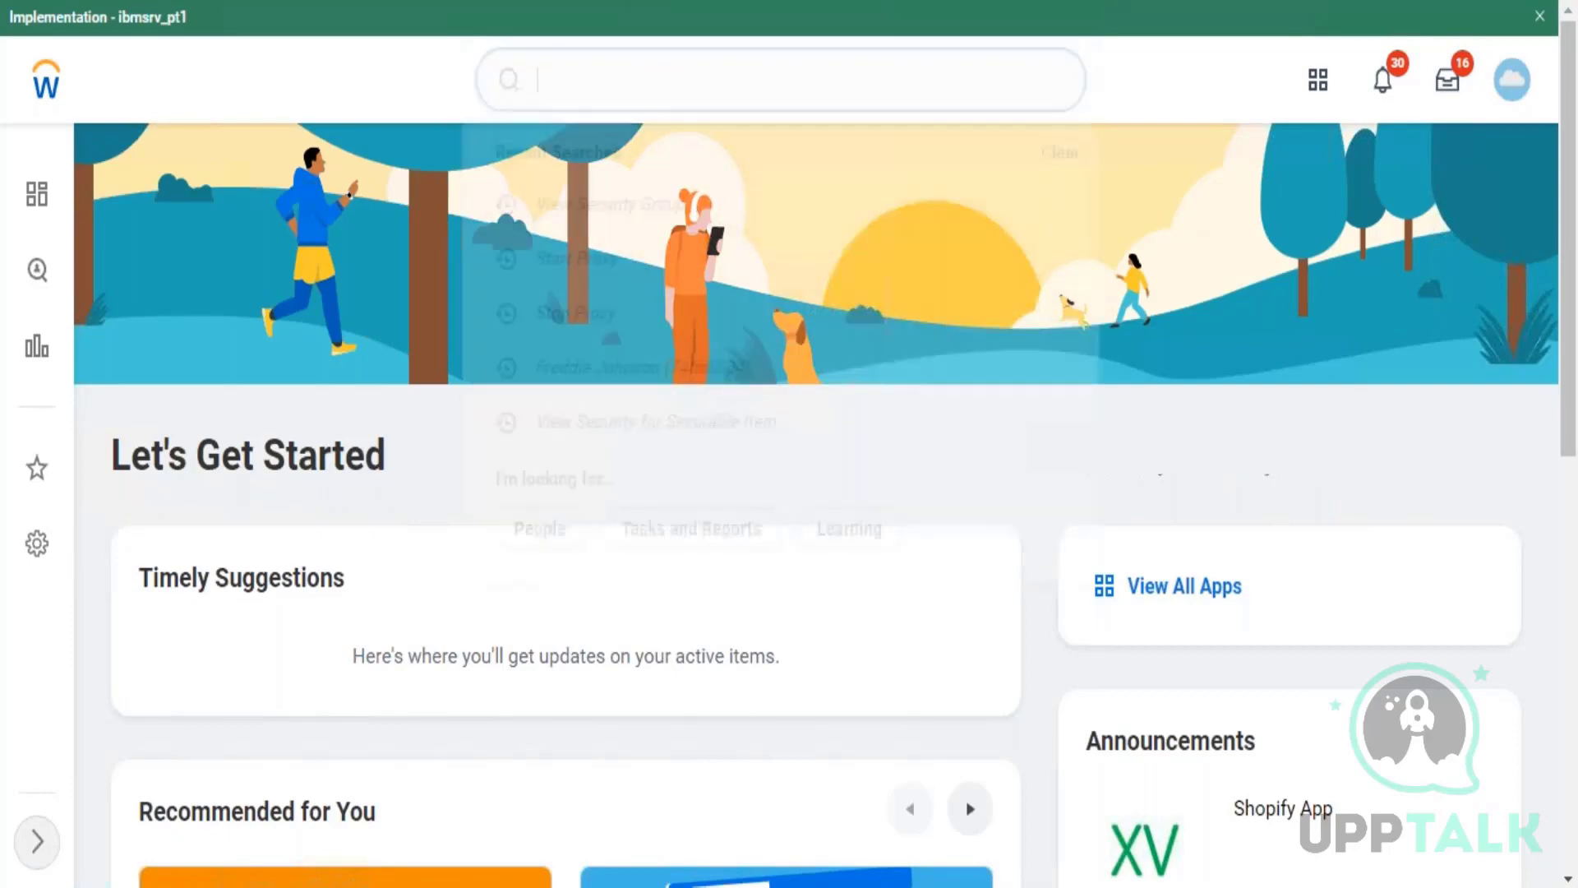
type("c")
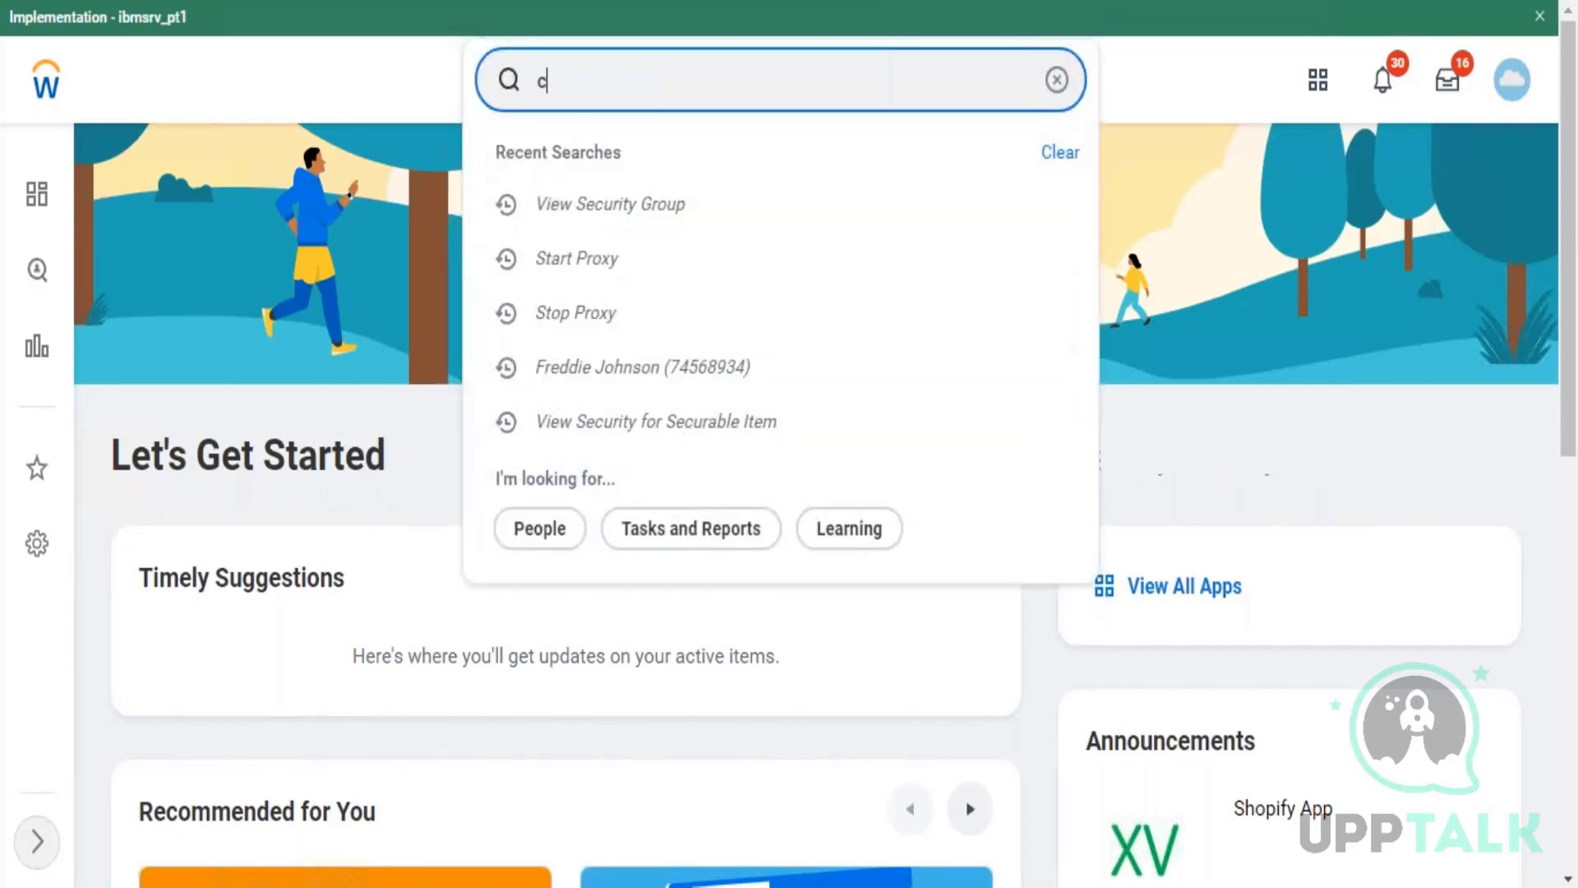
type("reate sec grou")
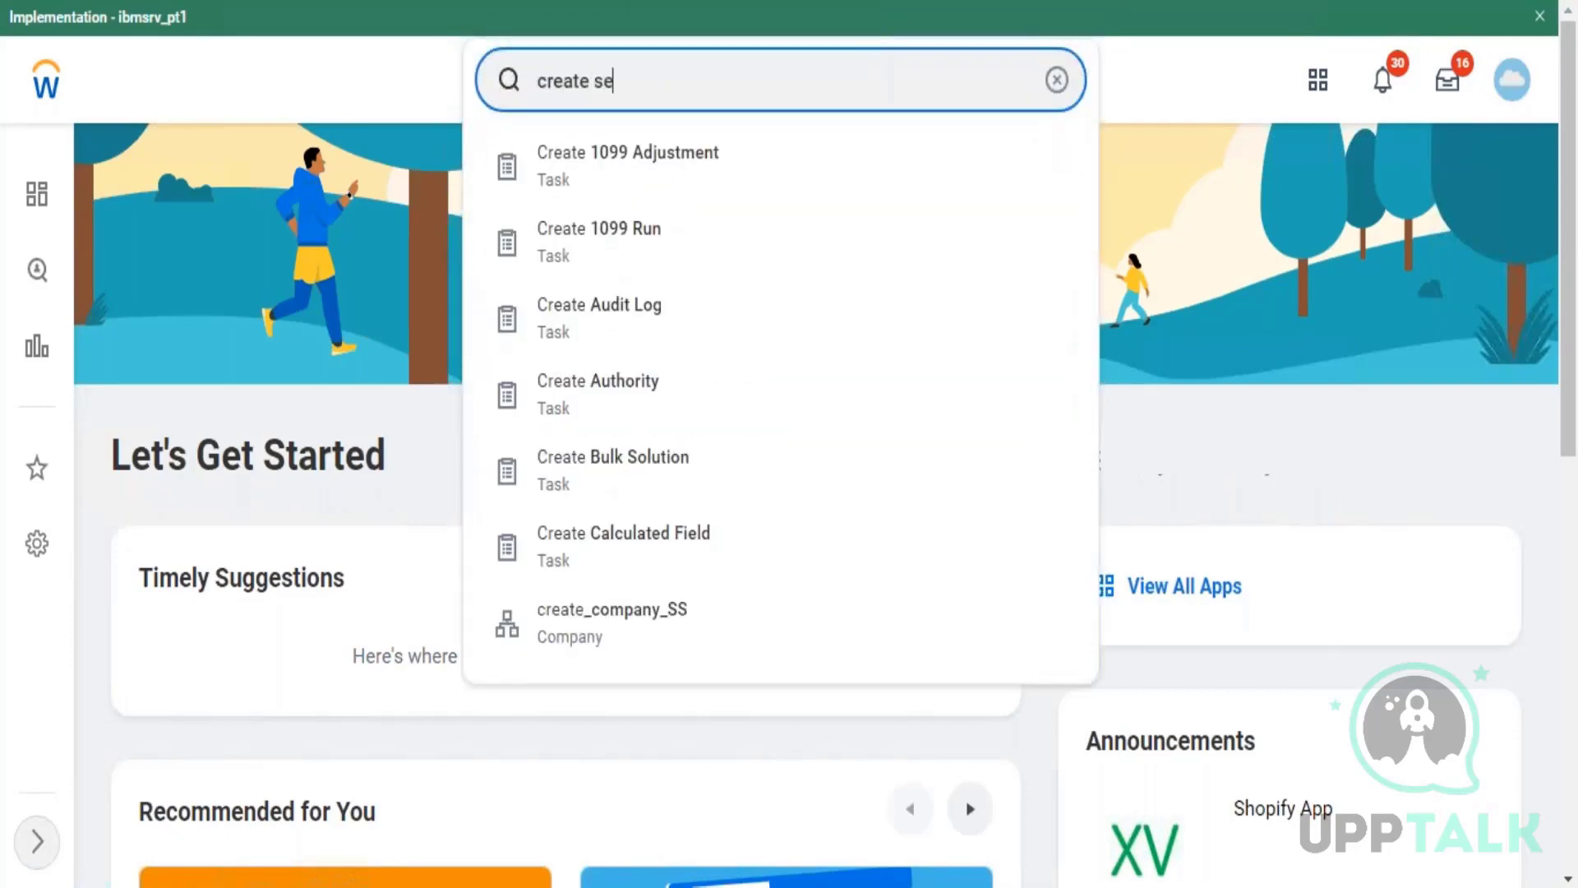
type("p")
left_click(642, 164)
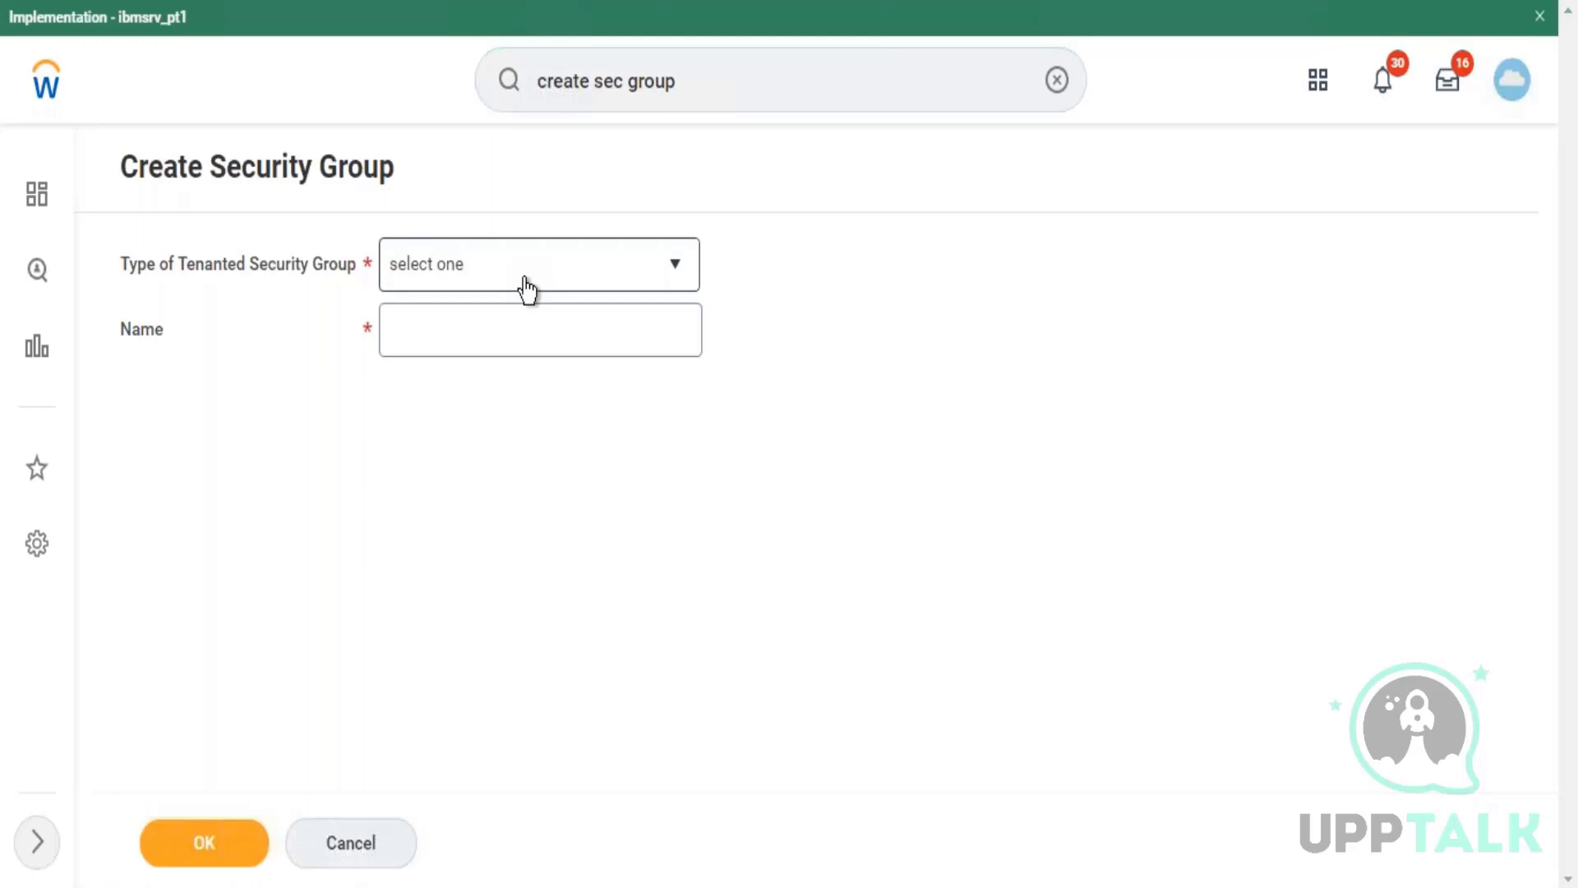
Step: Choose User-Based Security Group type, name it Learning Administrator, and confirm
left_click(527, 284)
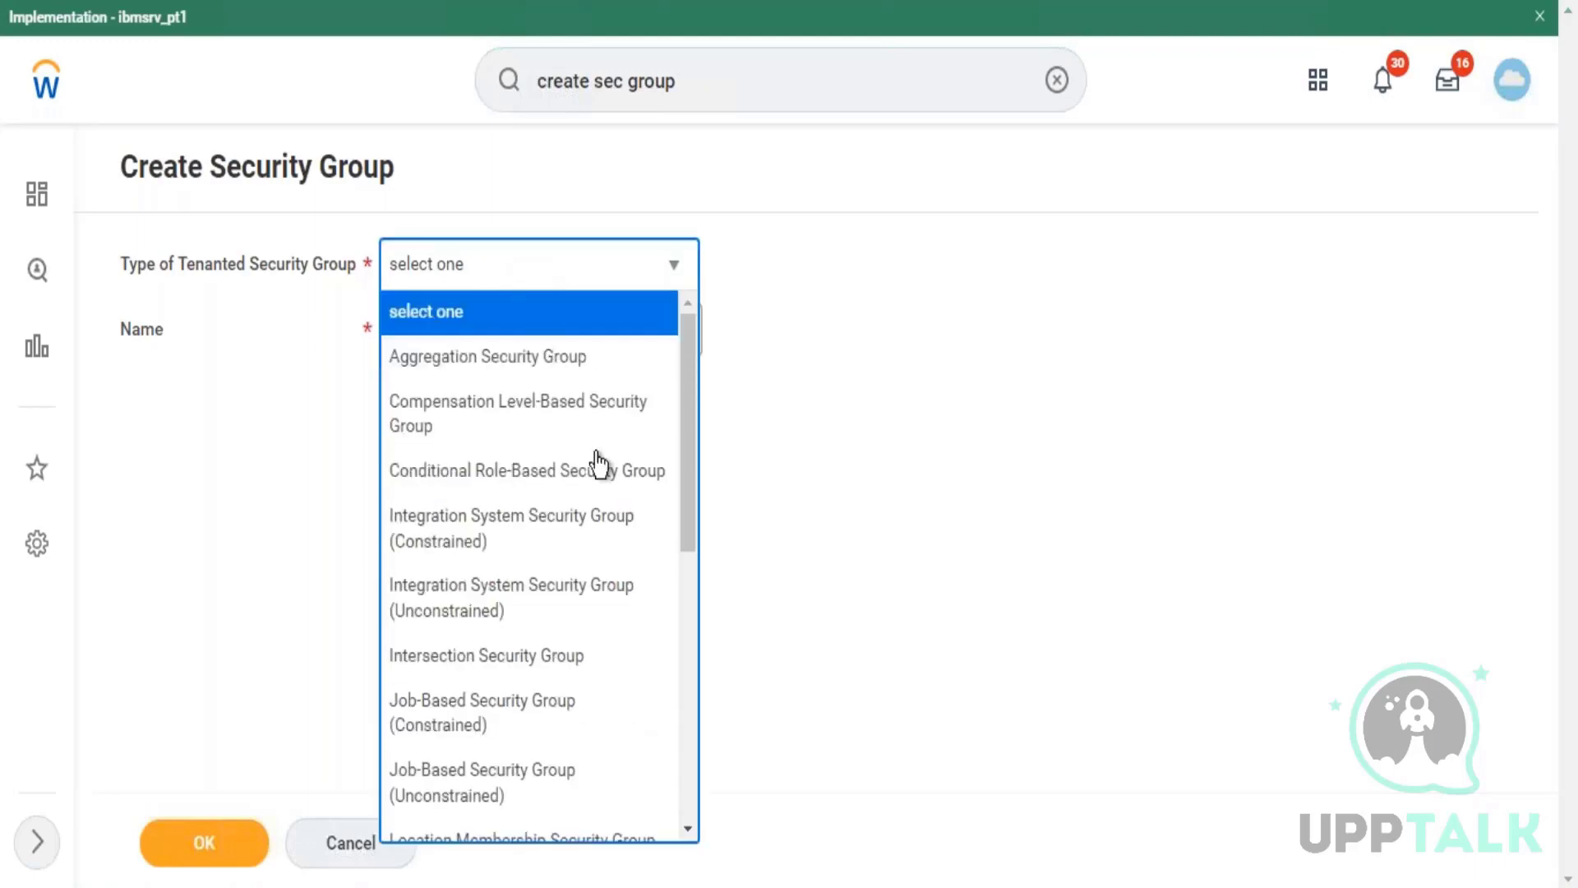
left_click_drag(690, 428, 678, 786)
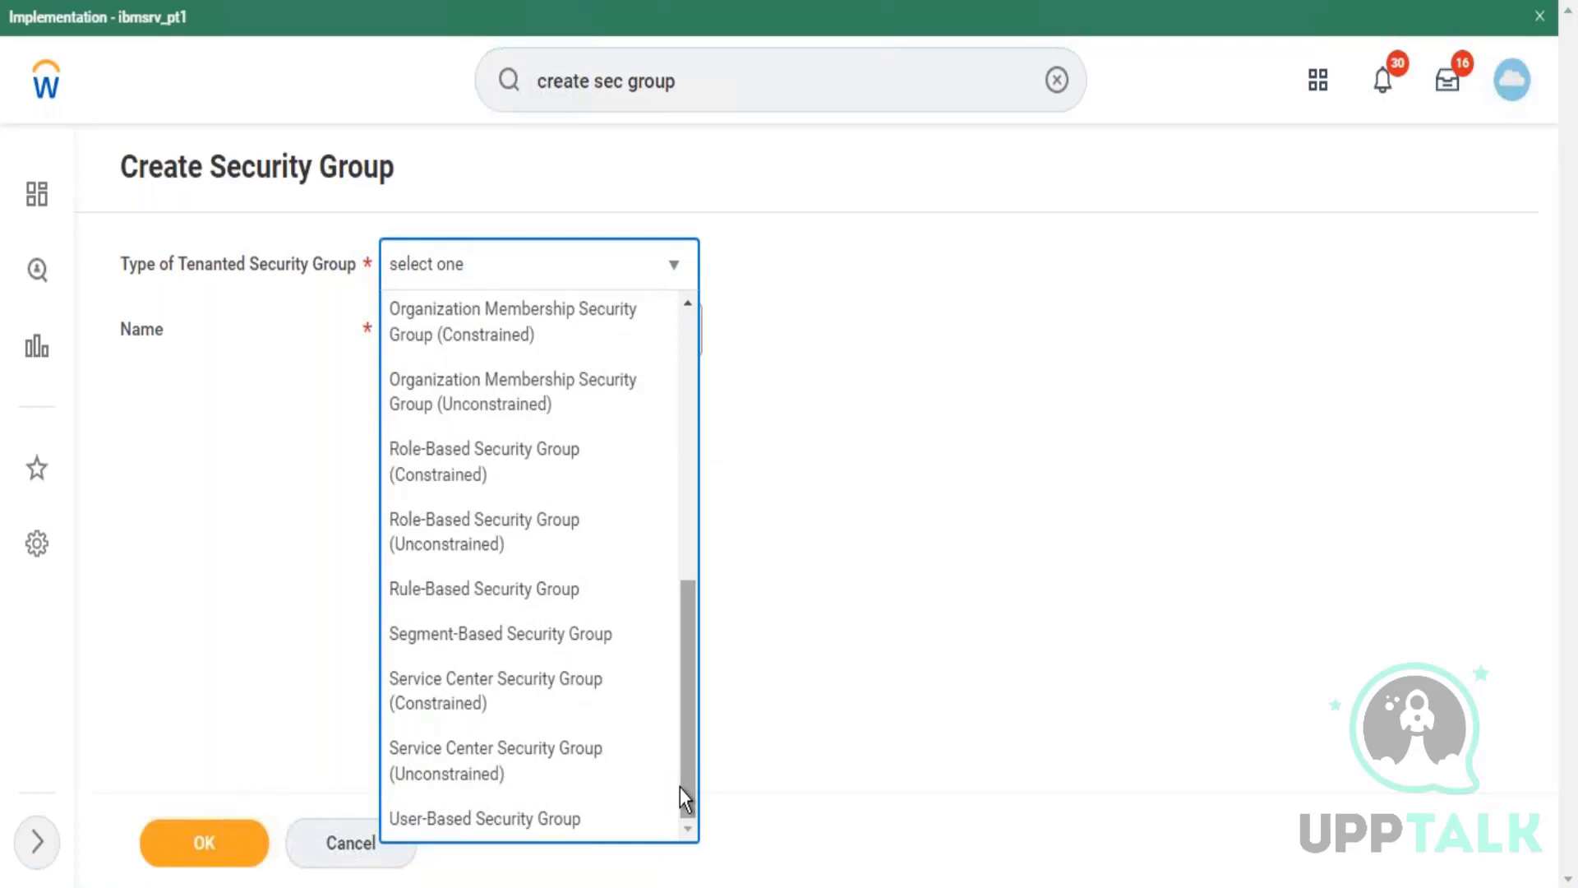
left_click(562, 819)
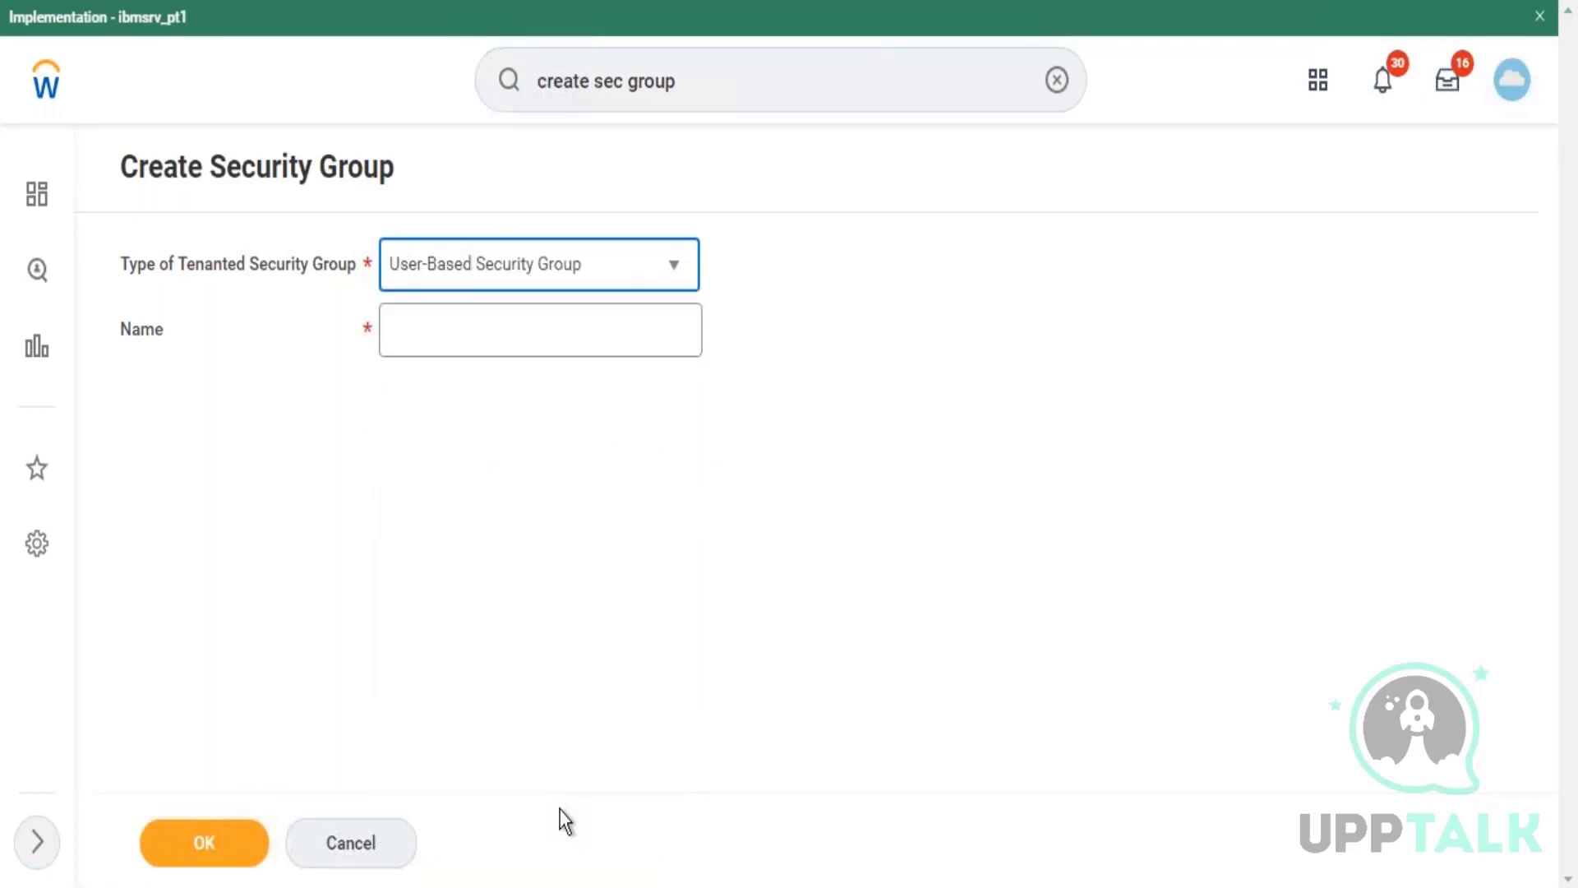
left_click(473, 324)
type("uearnin")
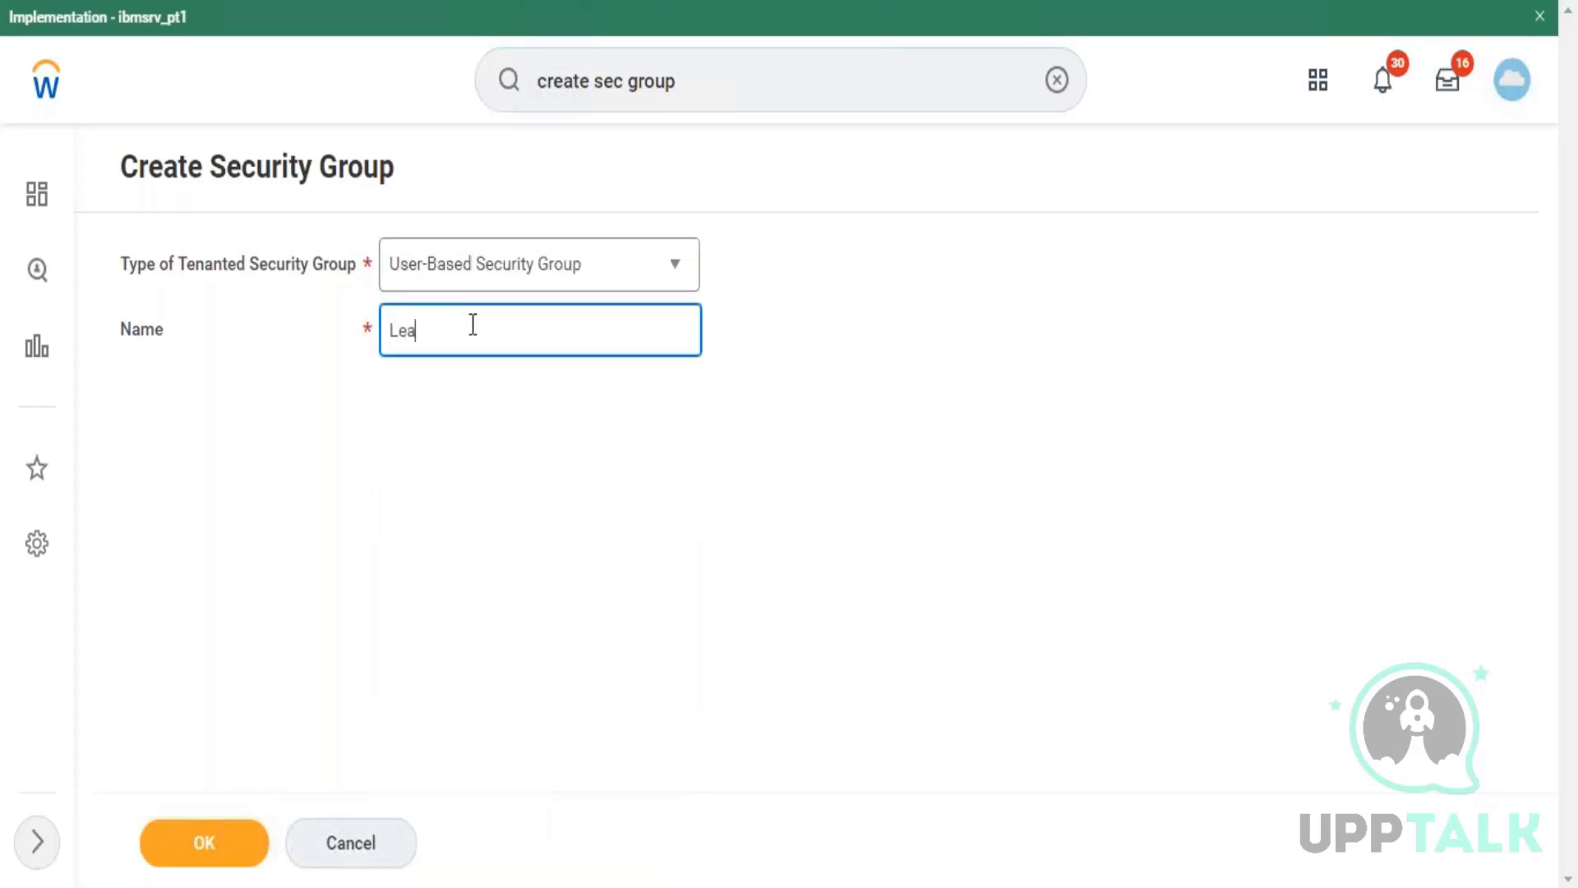
type("g Administrator")
left_click(212, 851)
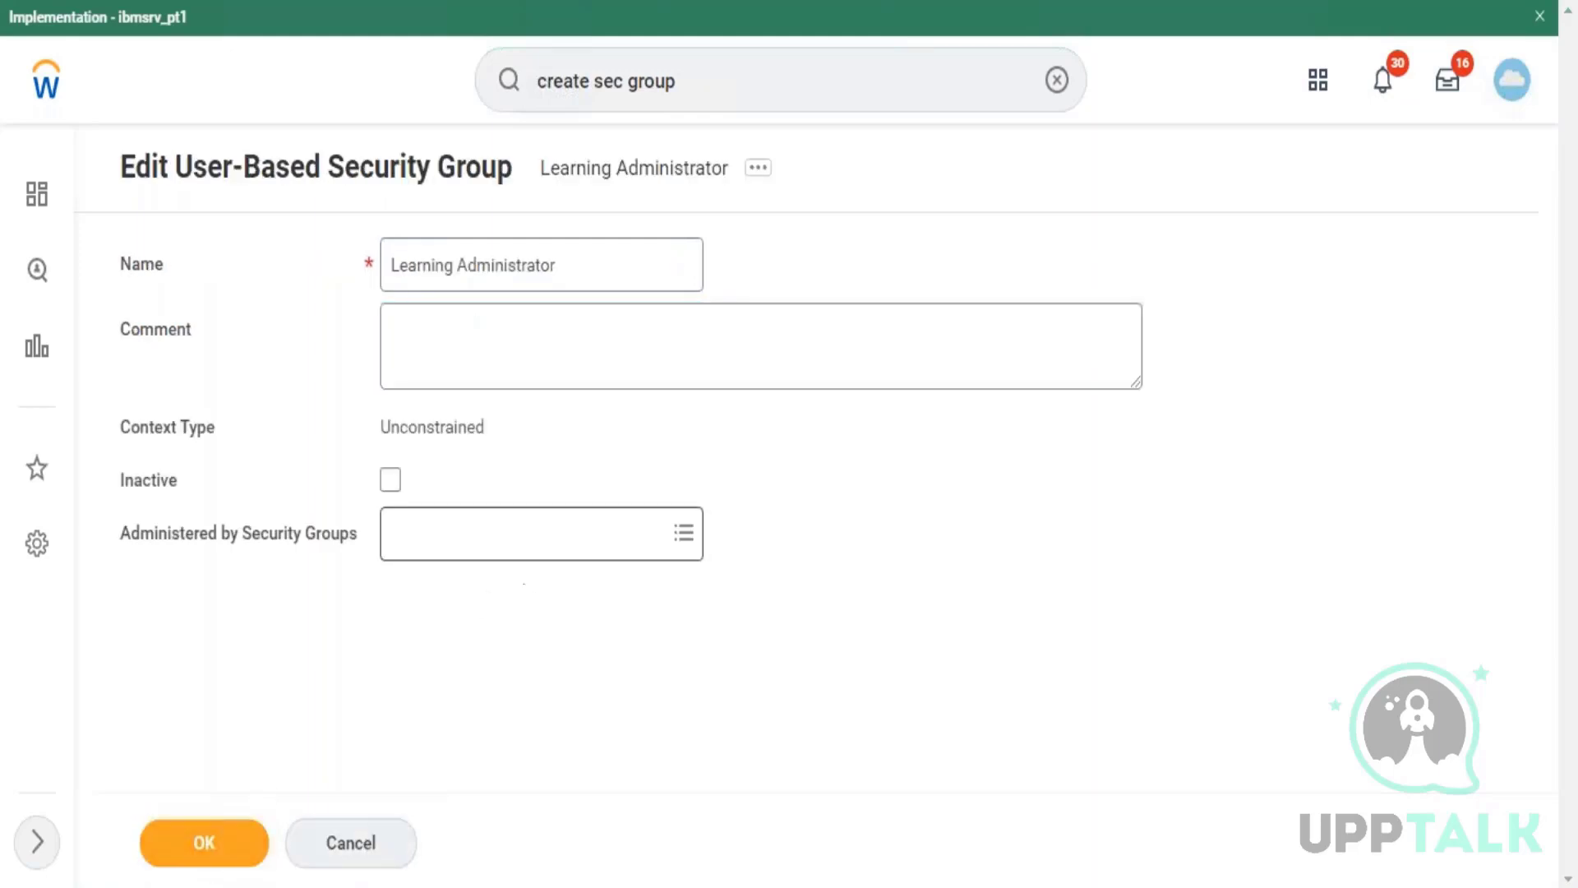
Step: Add Security Administrator under Administered by Security Groups and save the group
left_click(574, 552)
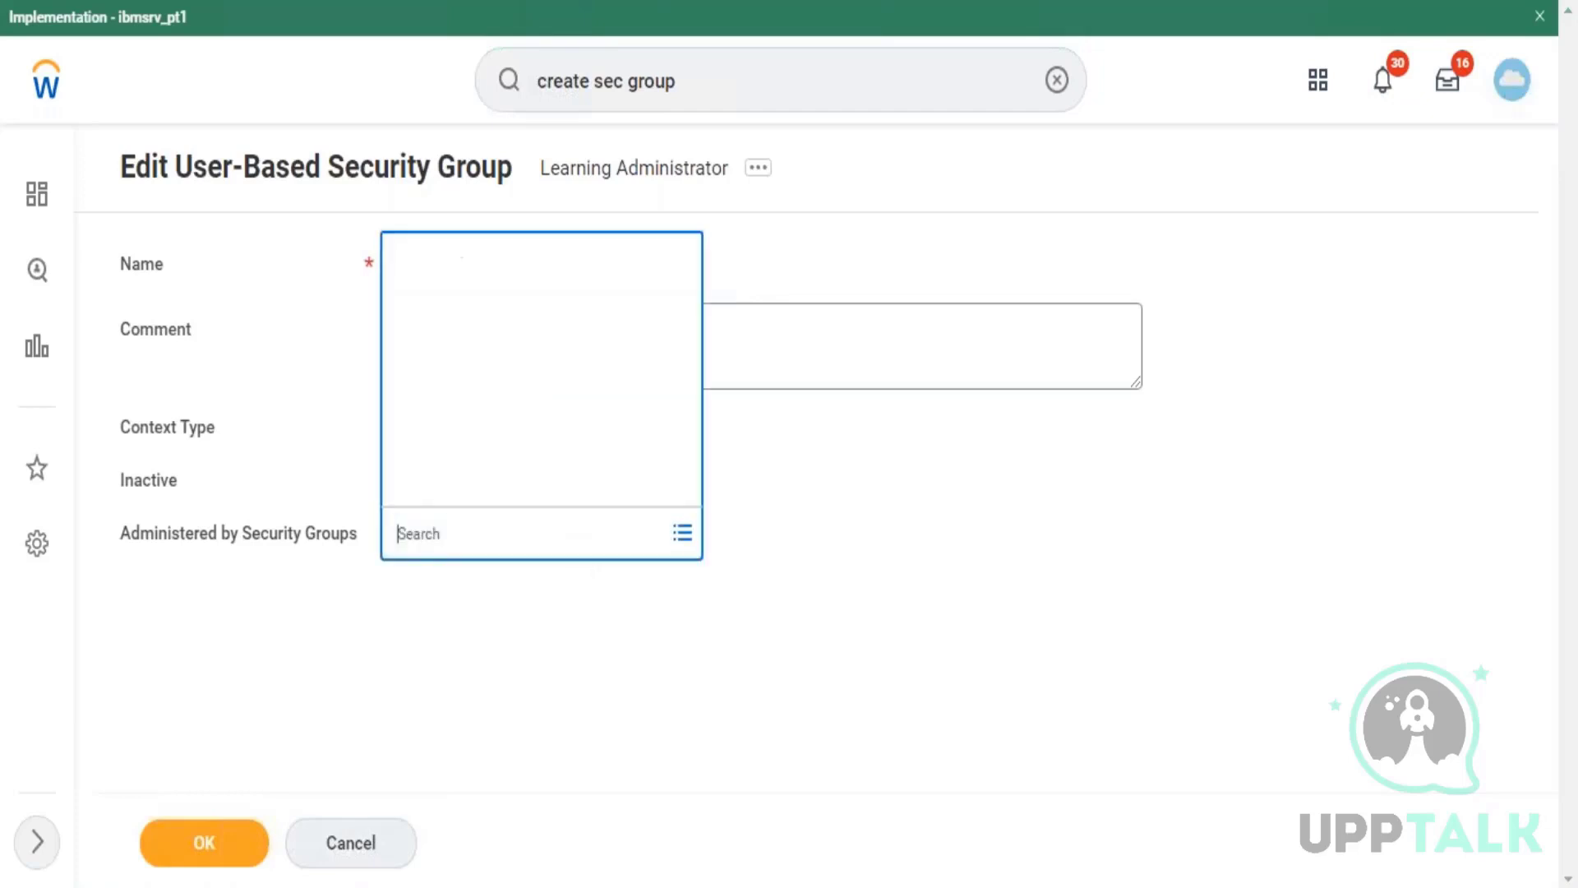
type("se")
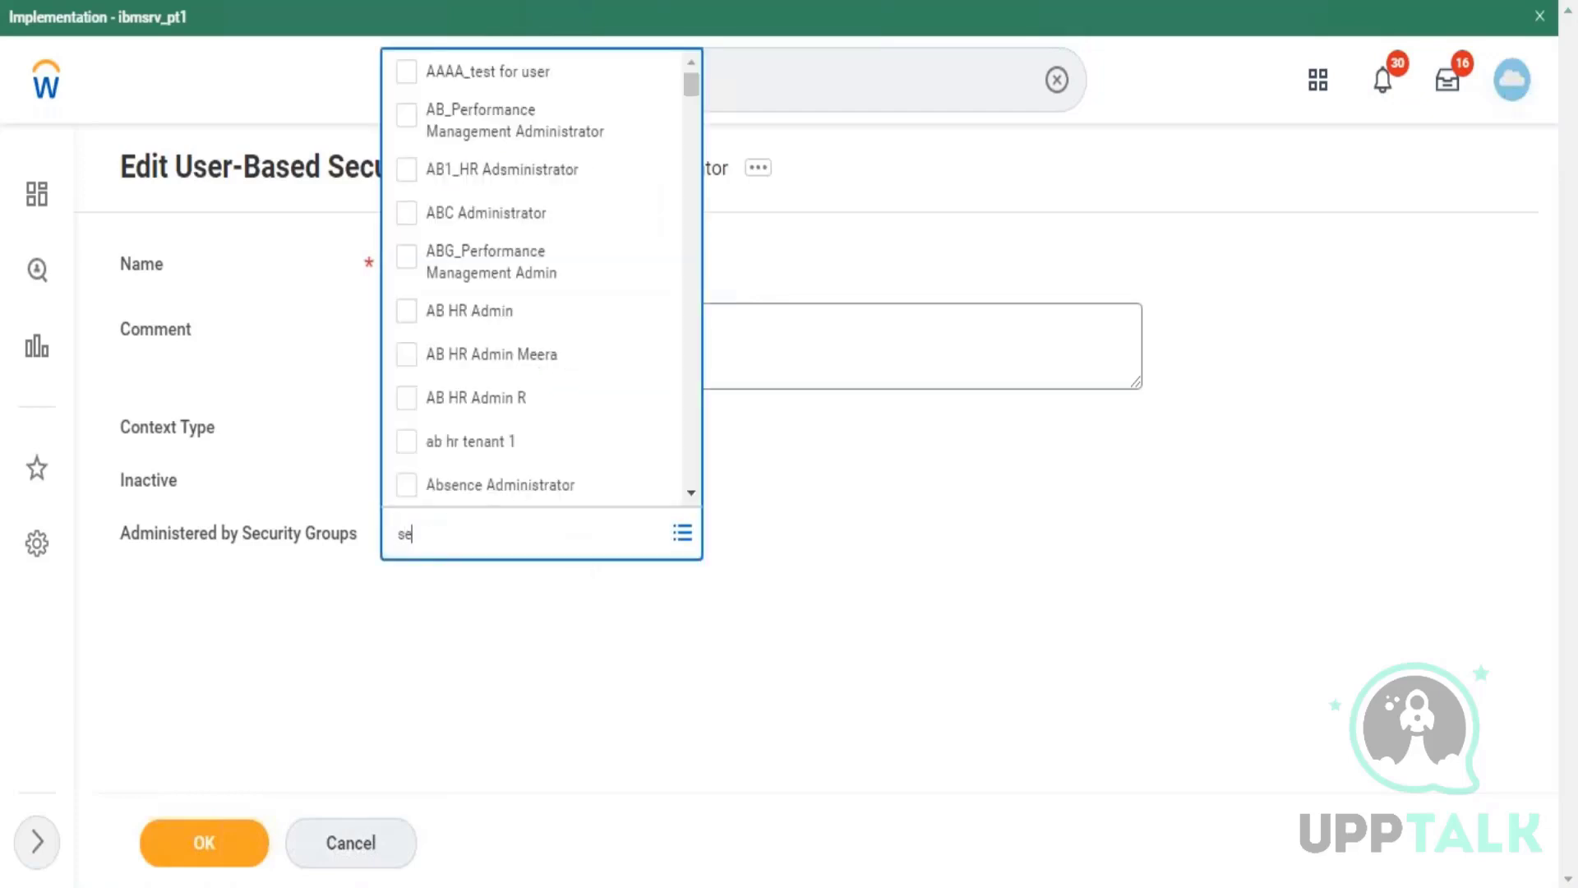
type("curity")
type("admin")
key("Return")
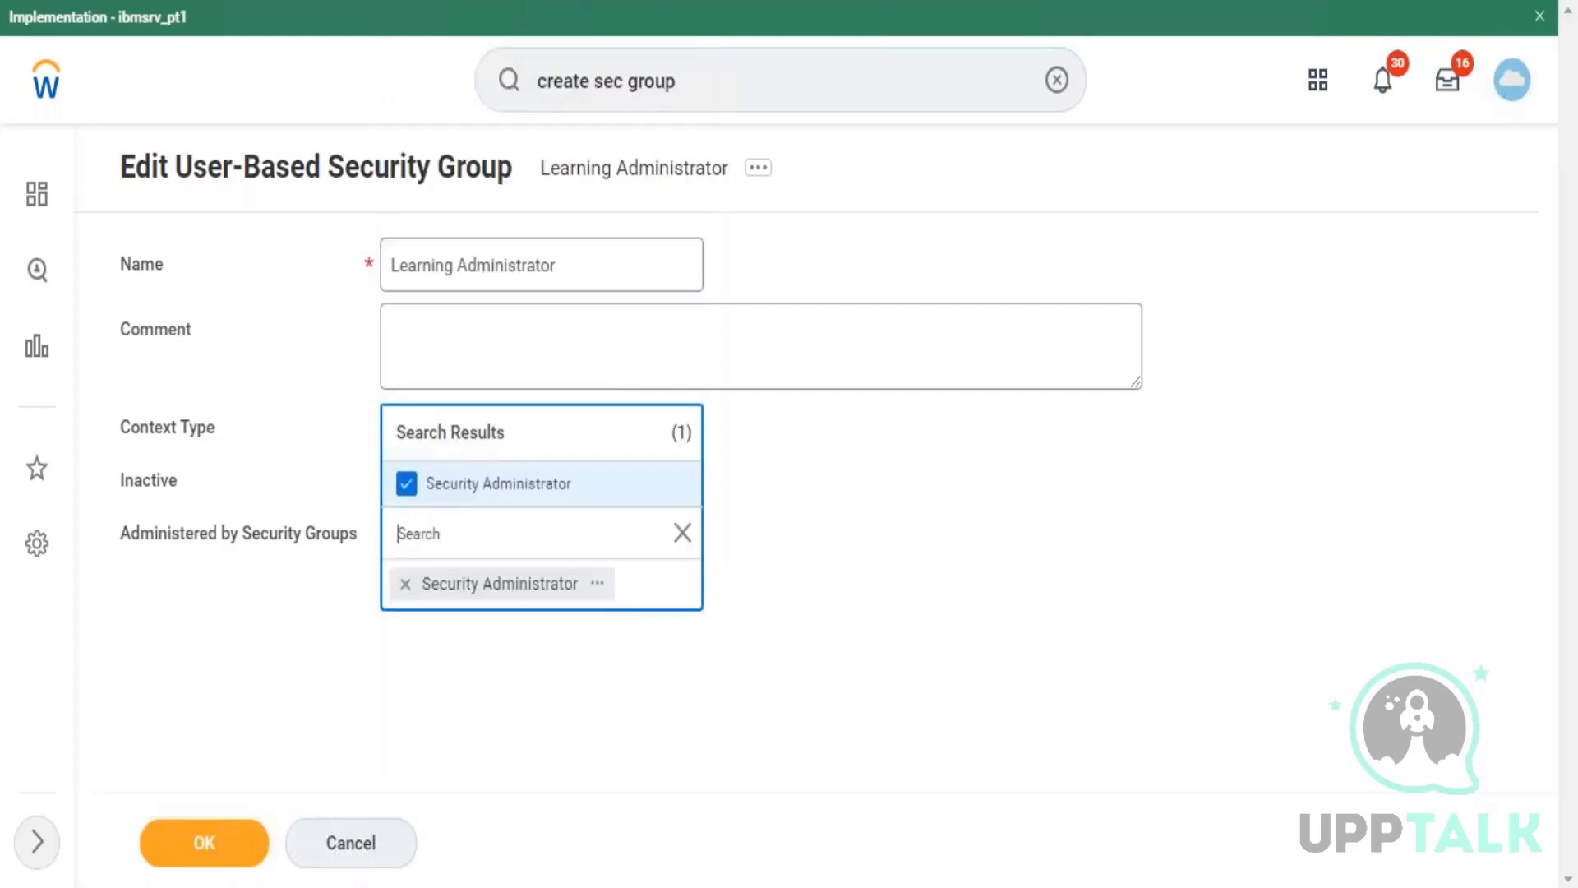
left_click(203, 842)
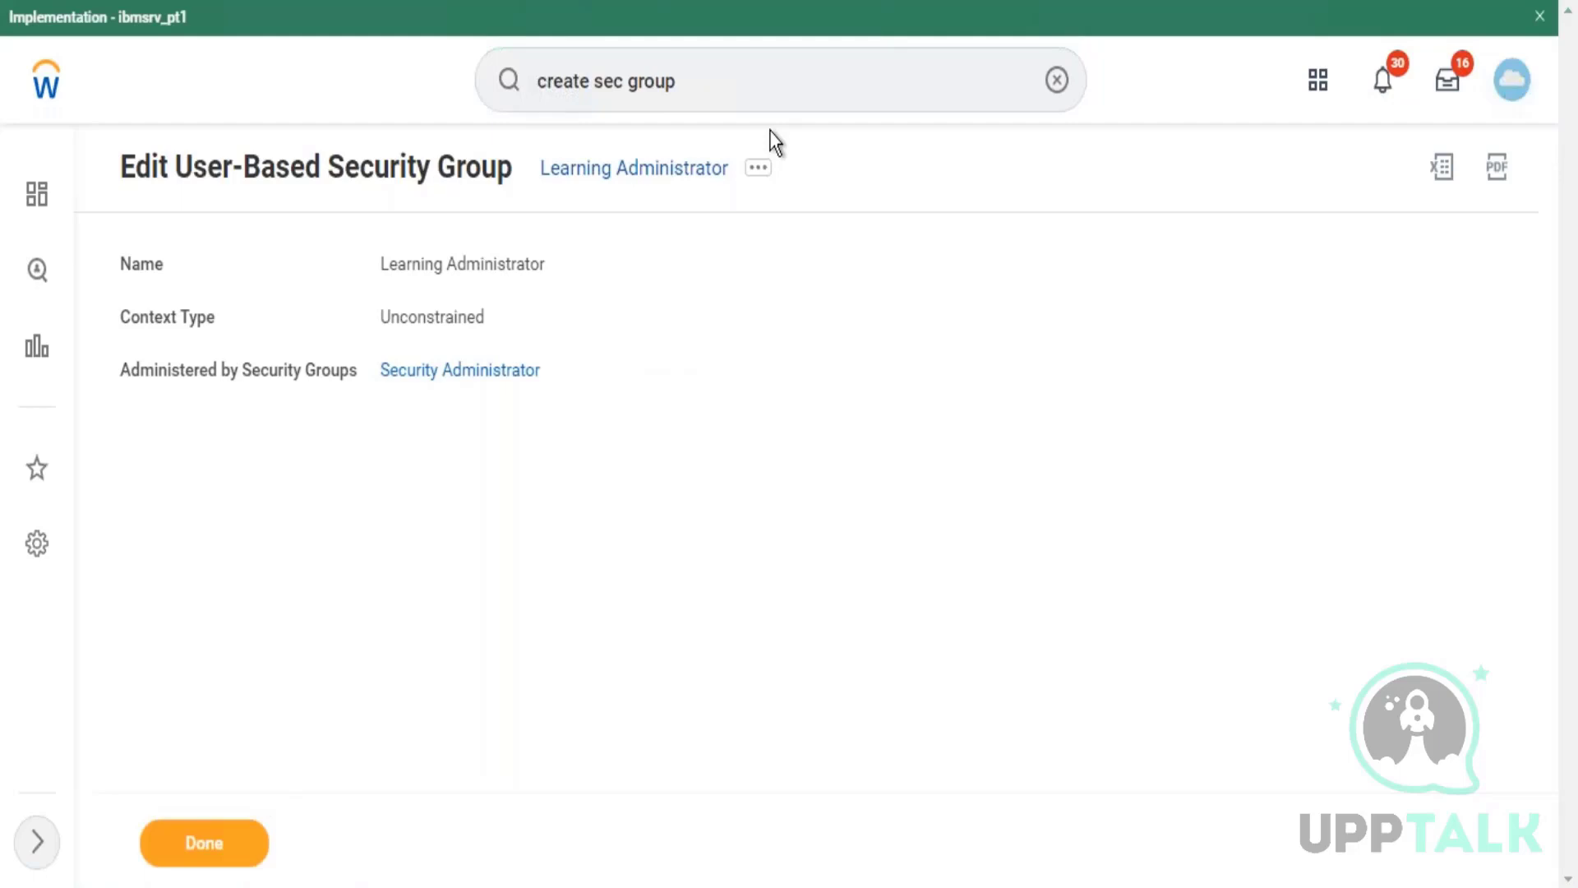
Step: Open the related actions menu for the Learning Administrator group
left_click(755, 173)
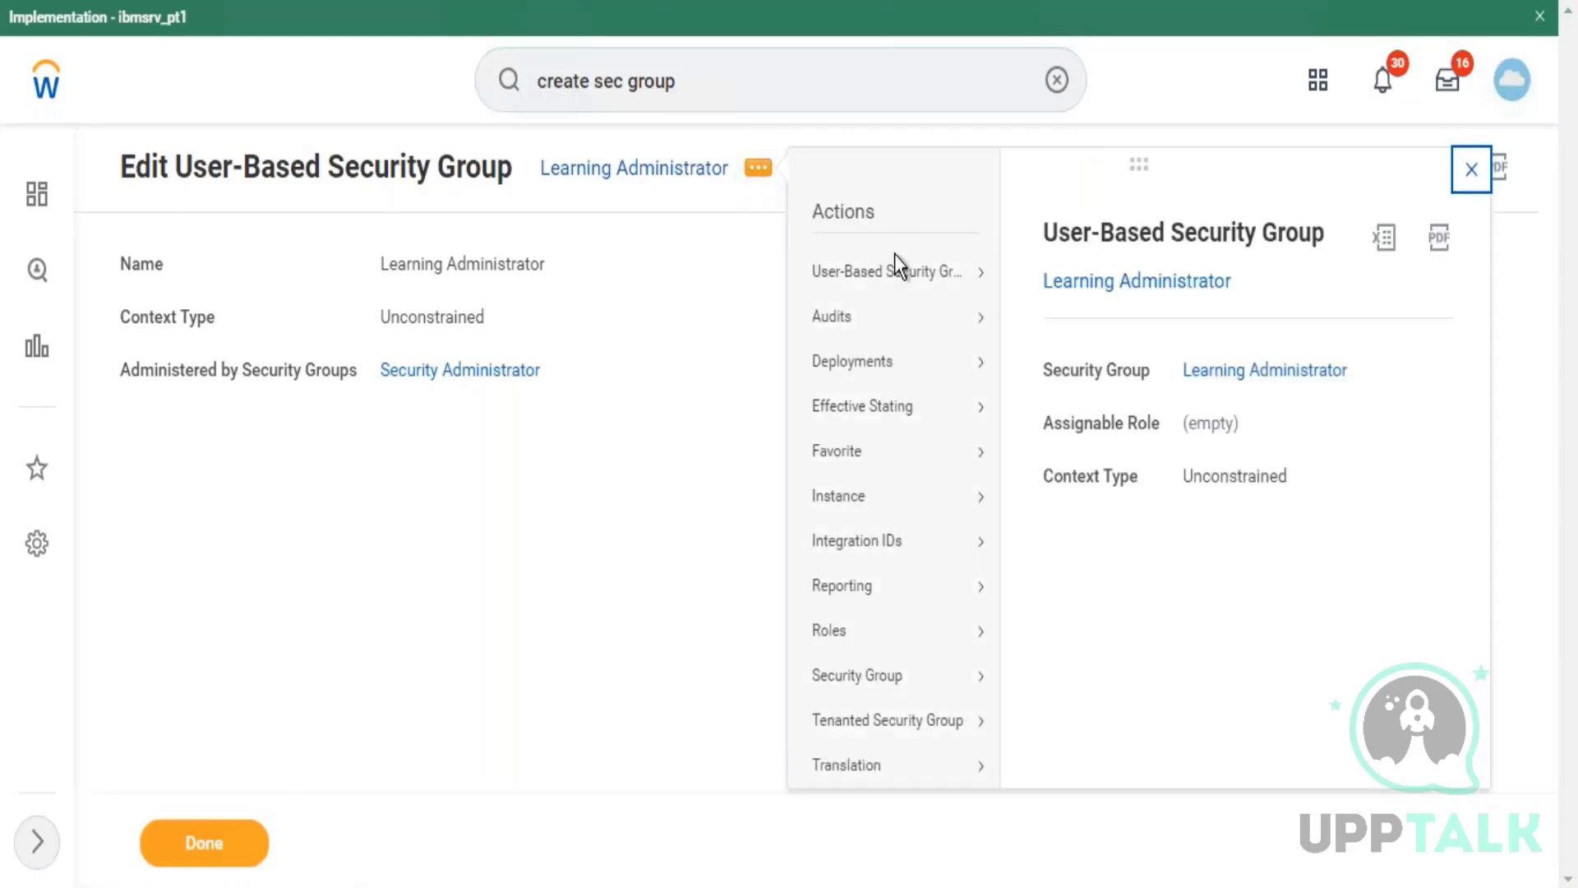
Step: Launch Maintain Domain Permissions for Security Group from the group's Security Group actions
mouse_move(897, 285)
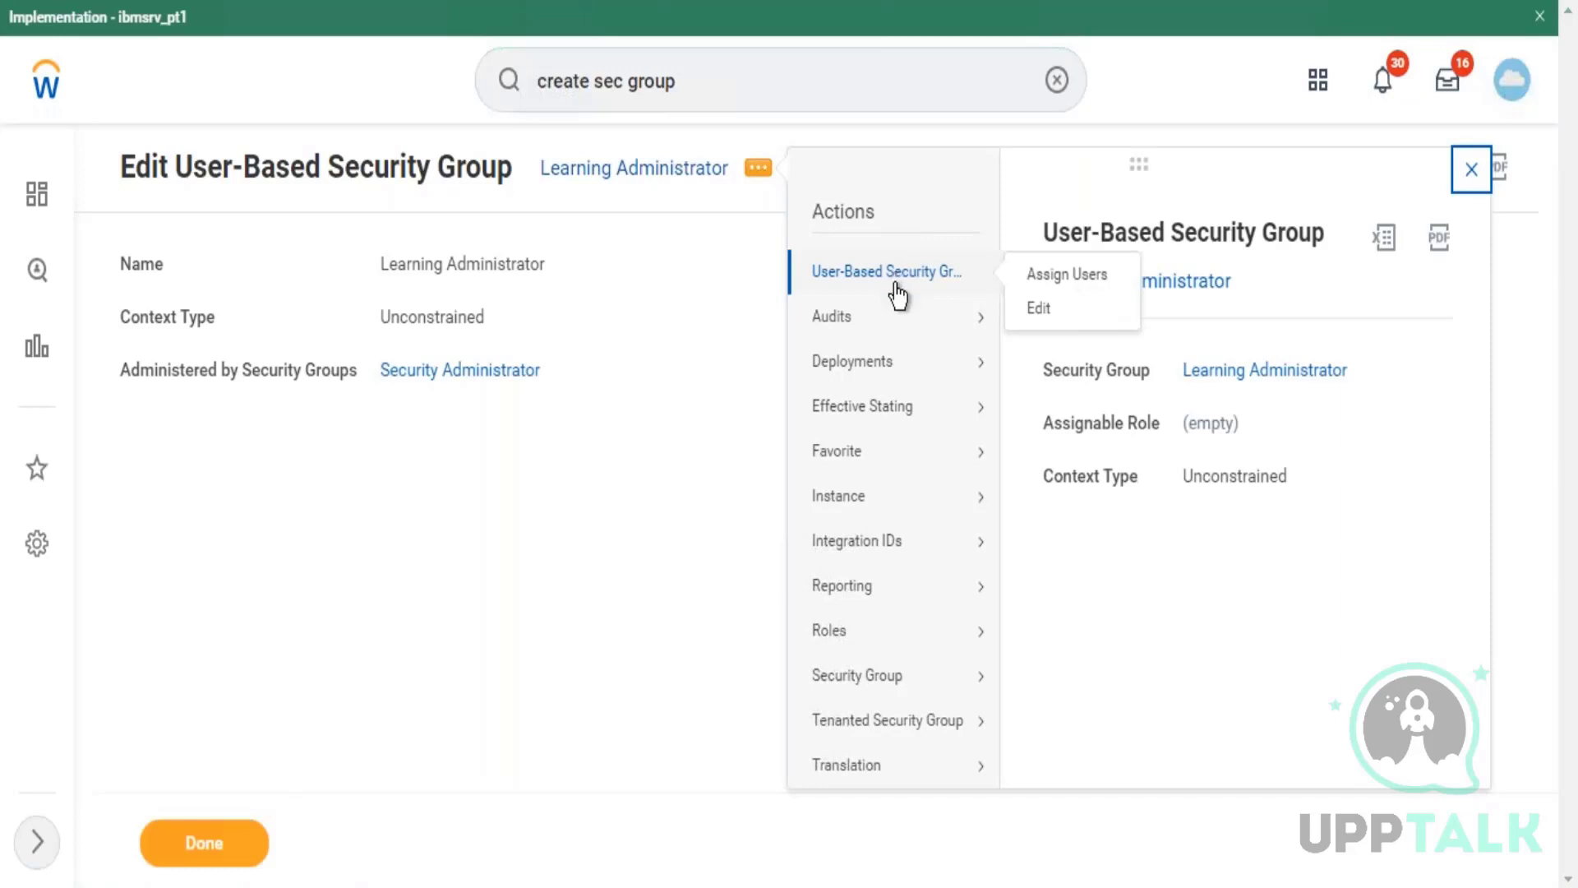
mouse_move(875, 697)
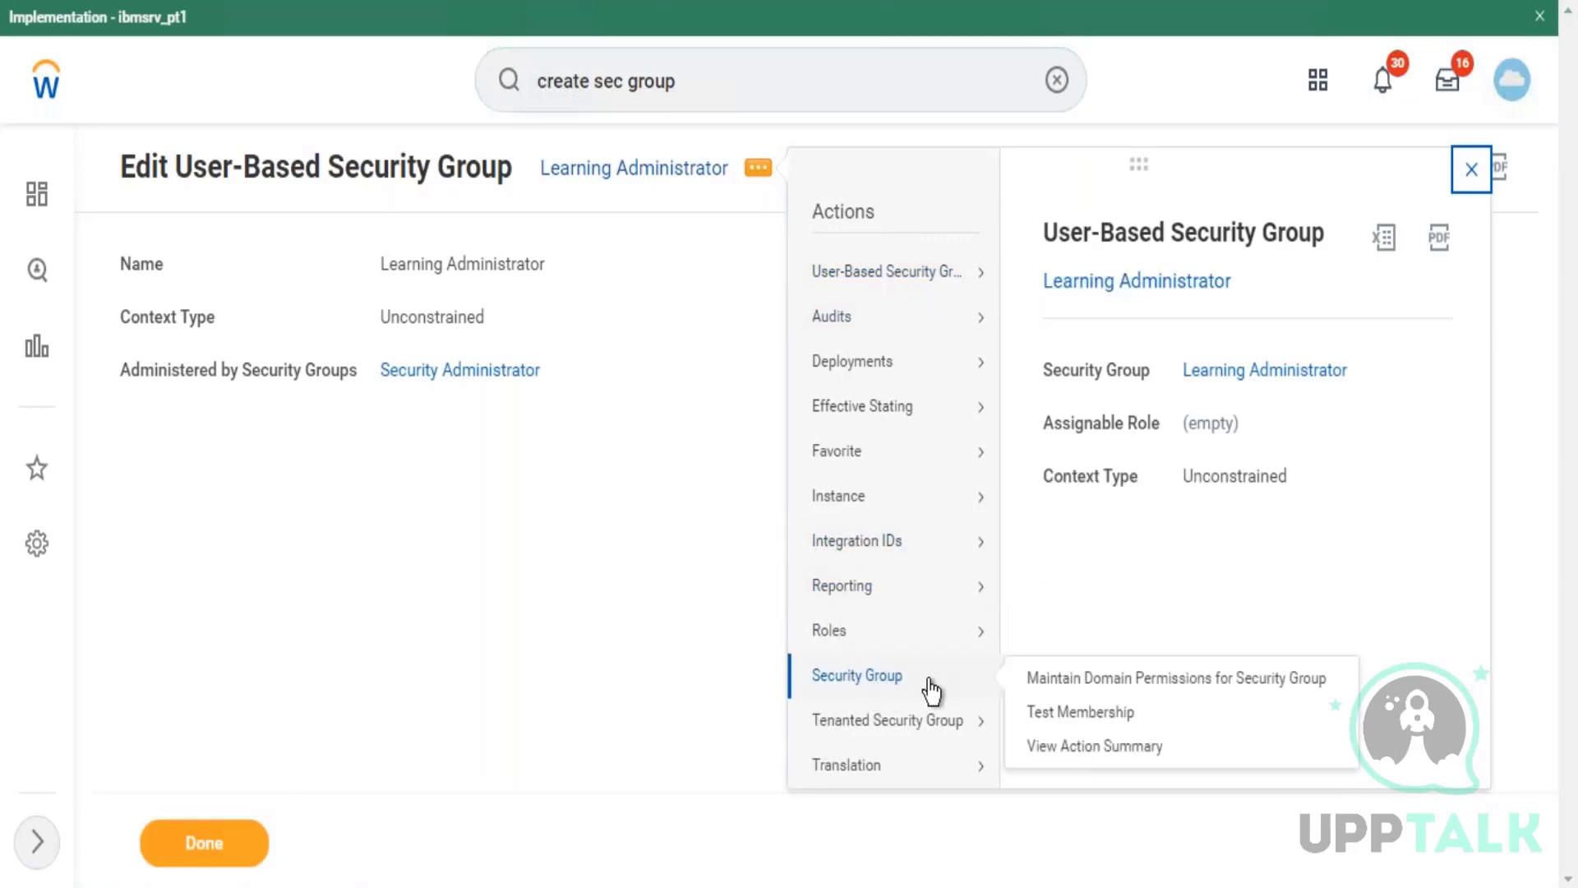
left_click(1038, 679)
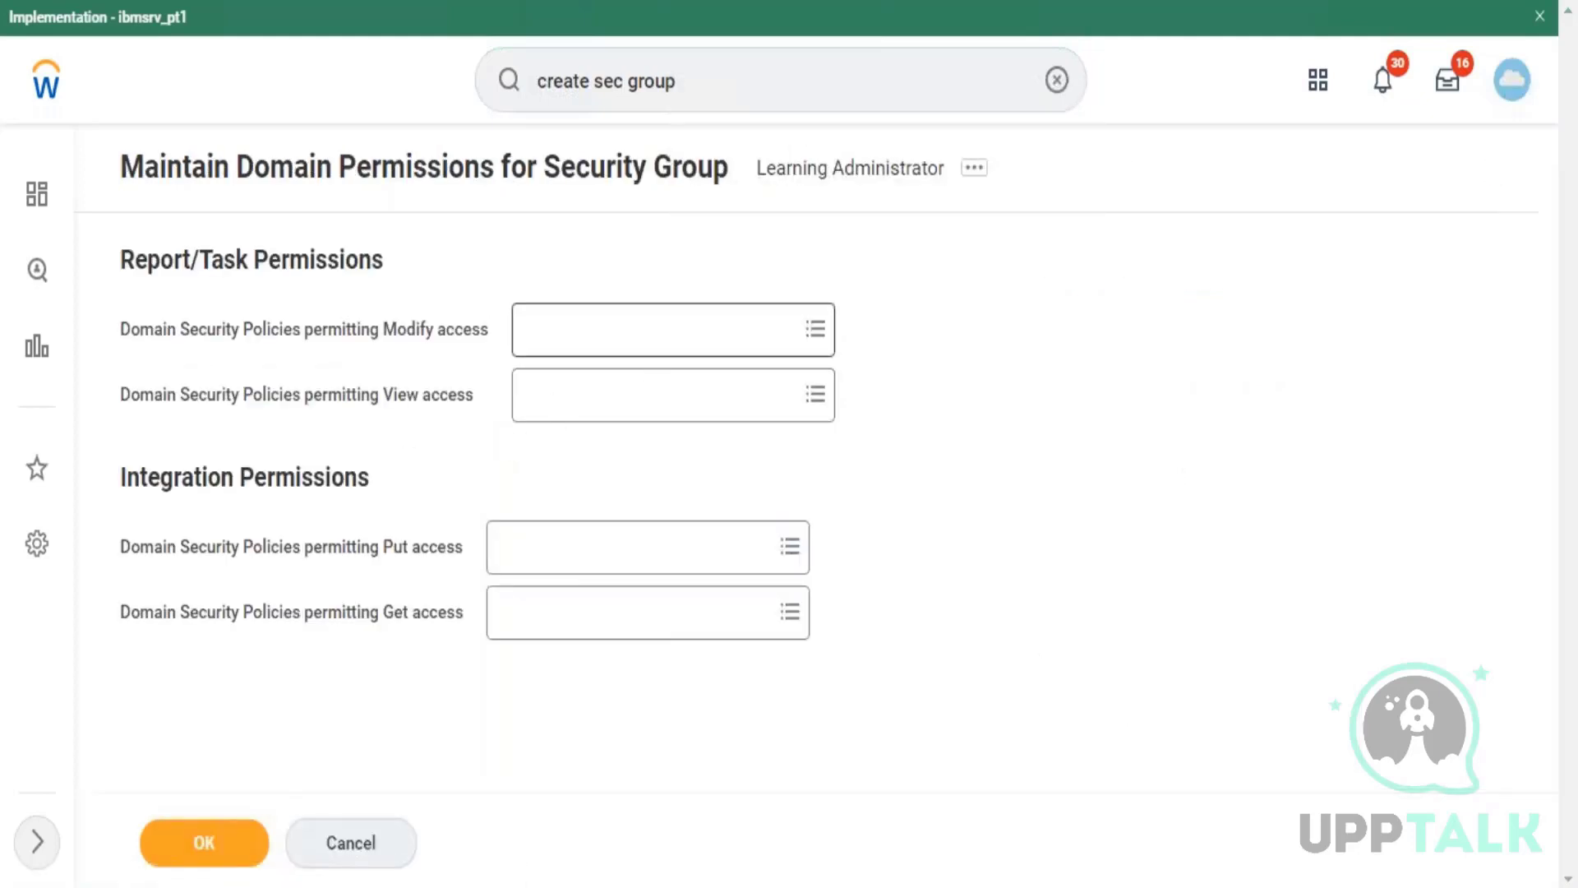
left_click(625, 333)
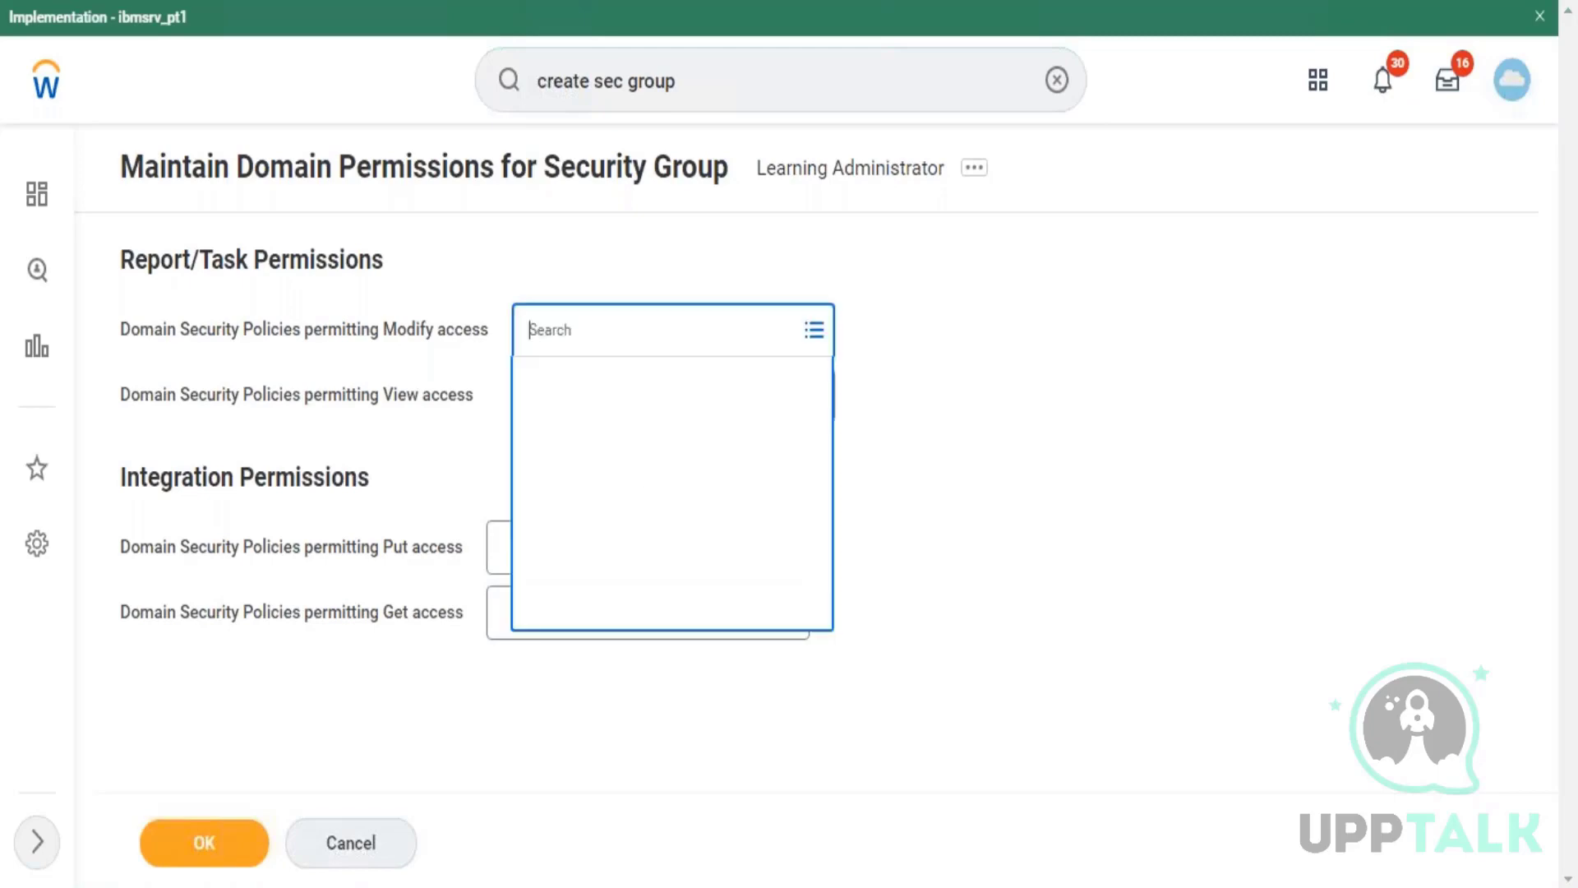
Step: Add every 'learning' domain policy to Modify access
left_click(479, 443)
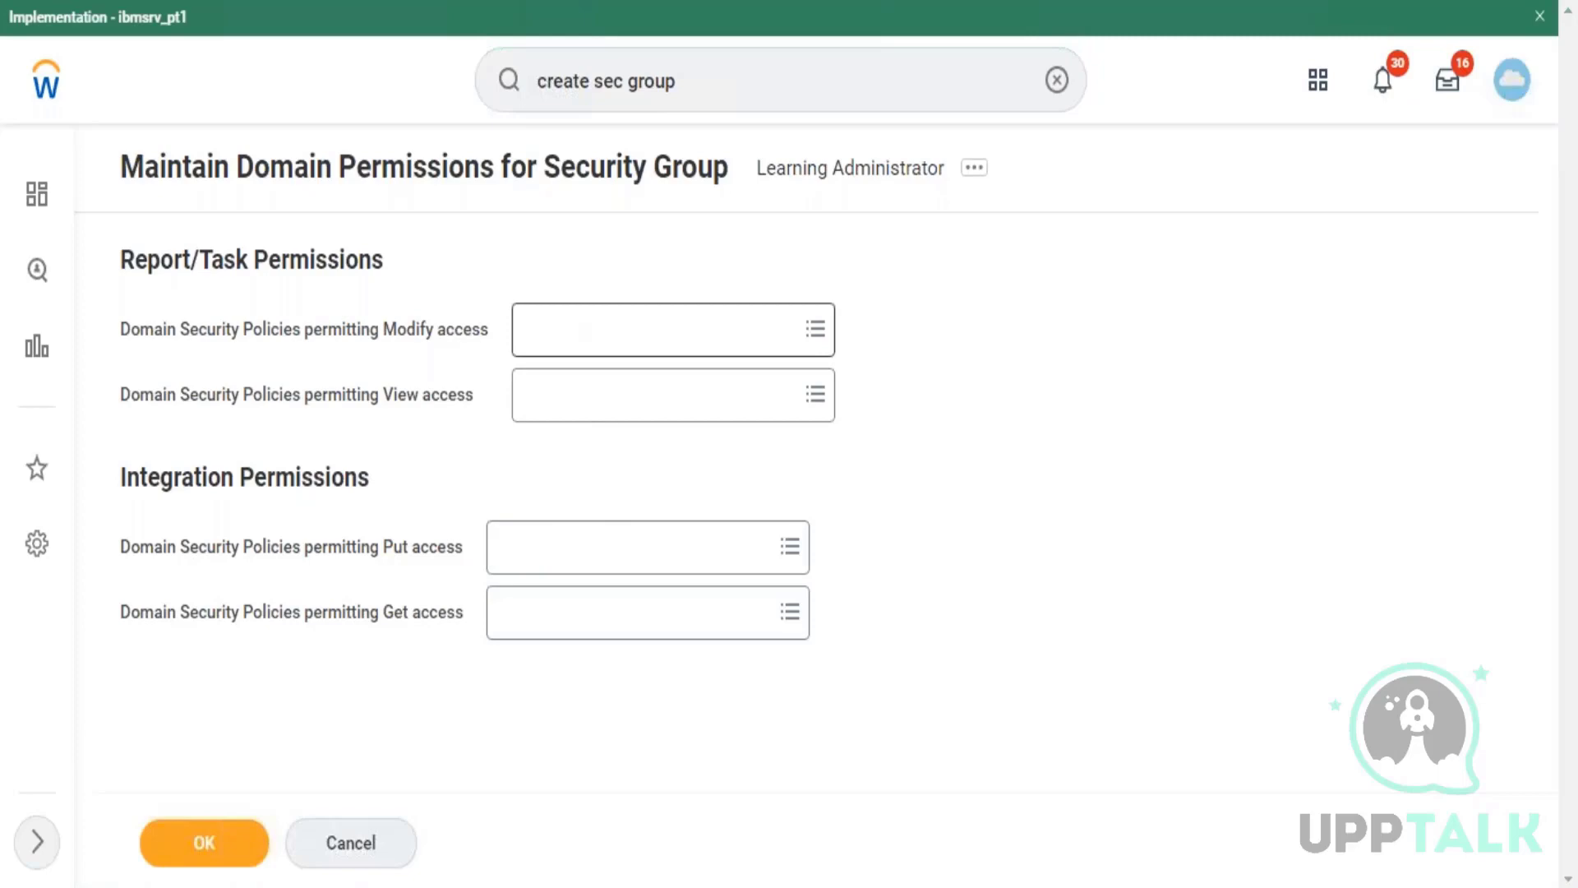
left_click(658, 330)
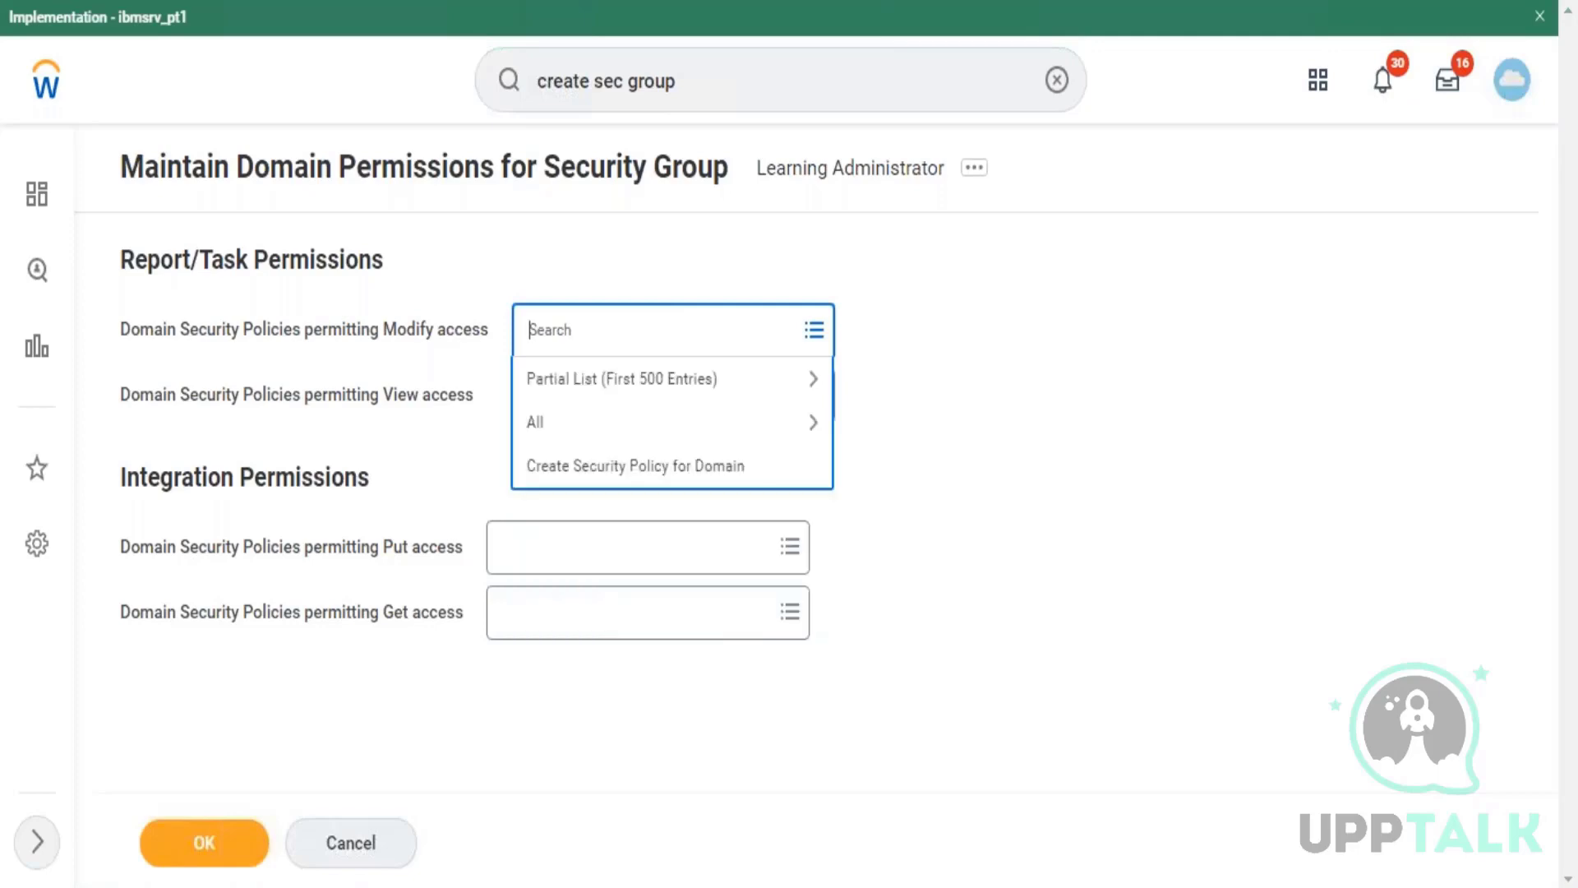
type("learning")
key("Return")
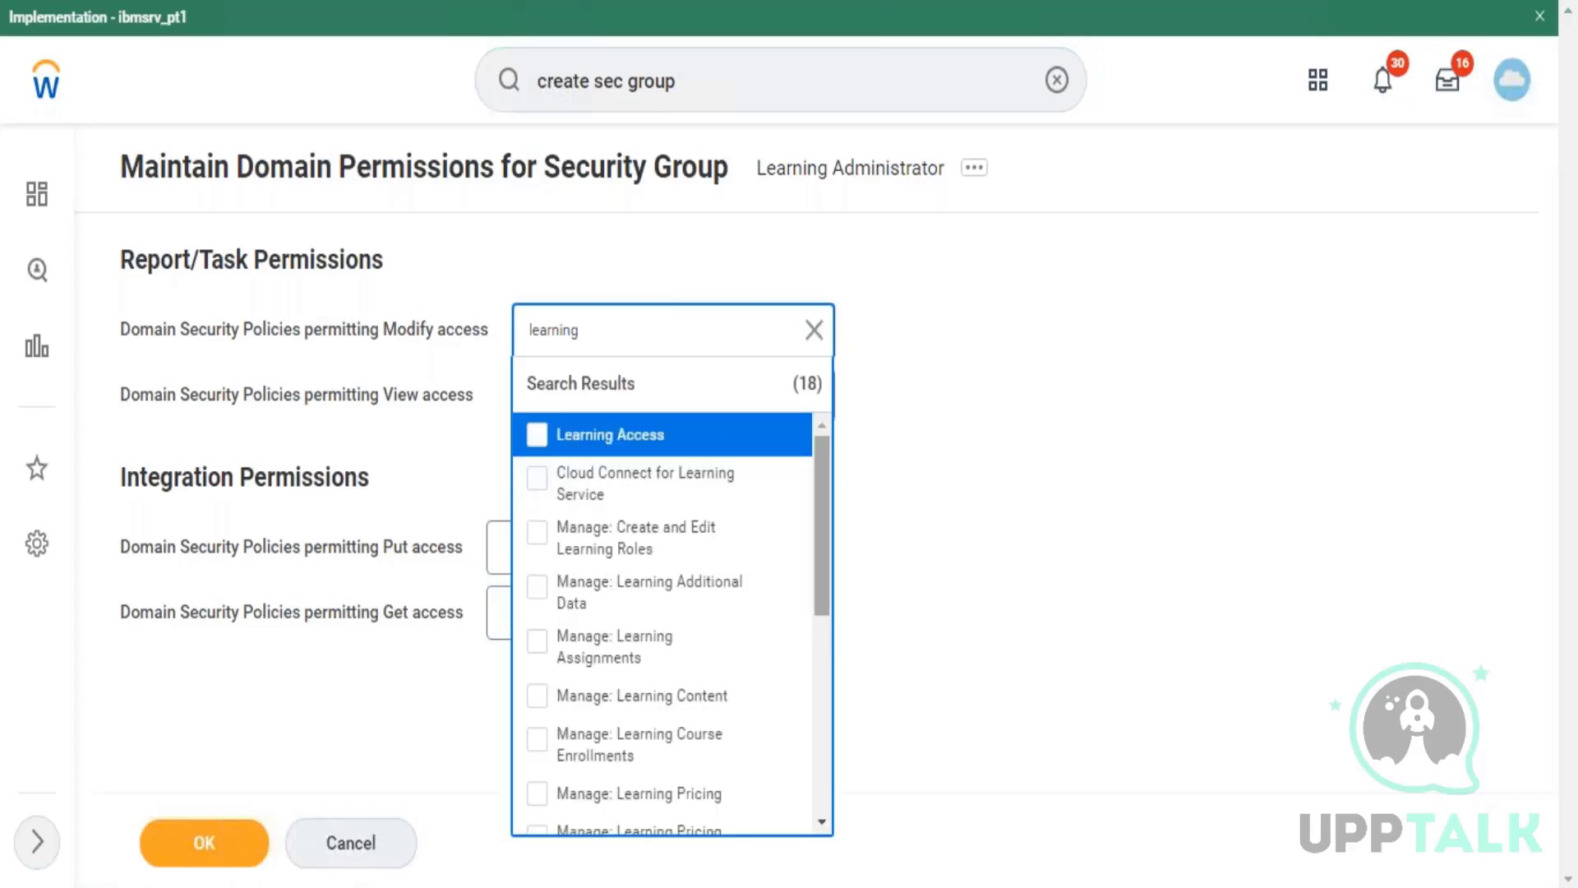
scroll(821, 521, "down", 2)
scroll(821, 521, "down", 1)
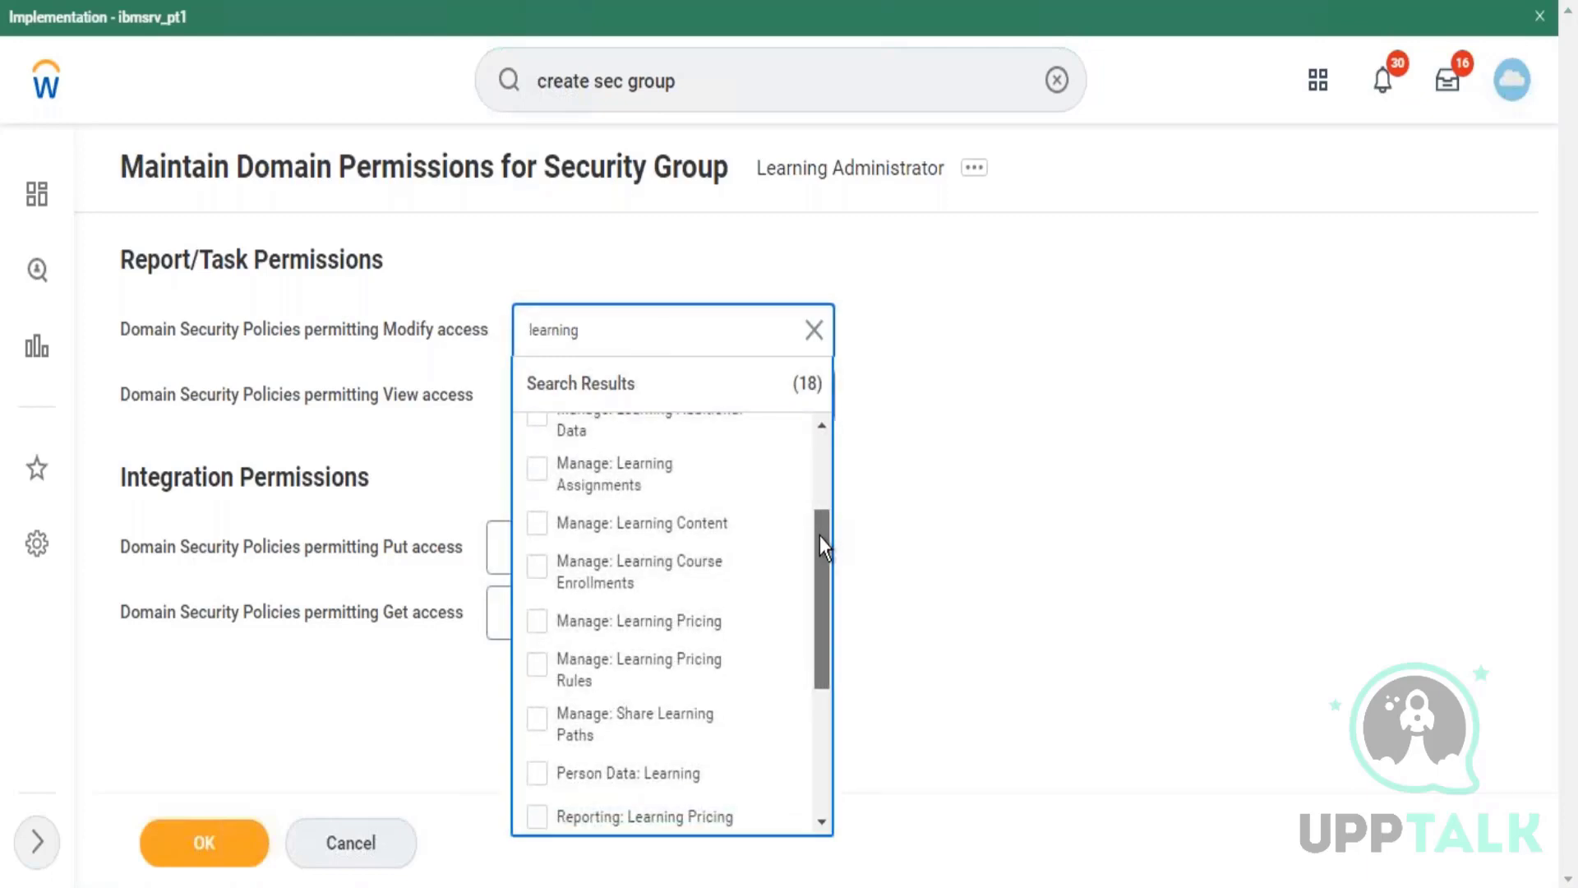
left_click_drag(820, 535, 830, 406)
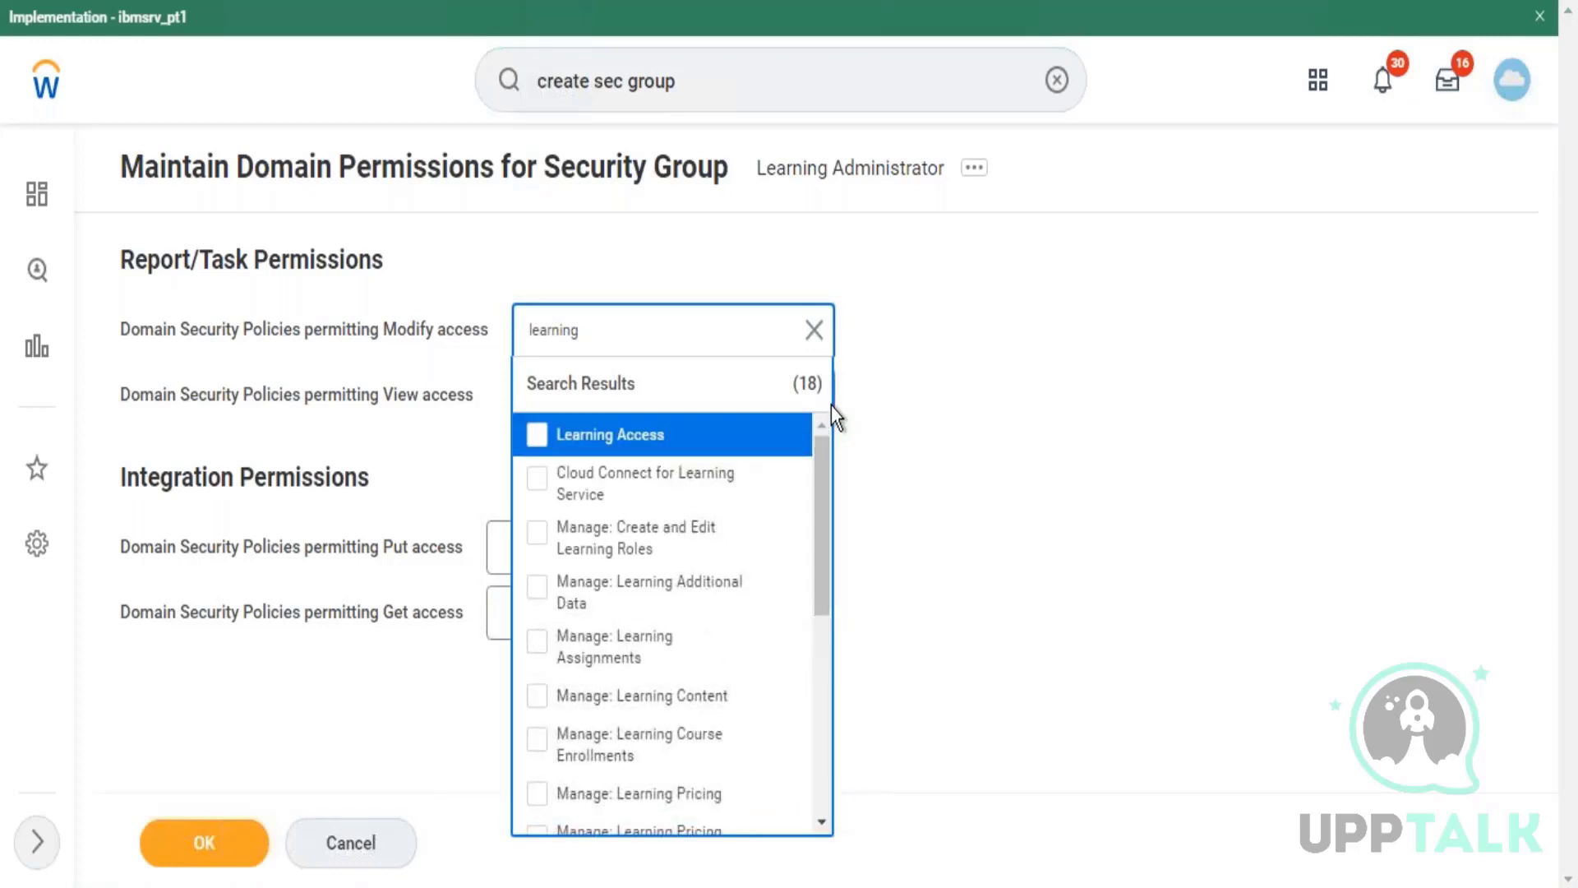
key("ctrl+a")
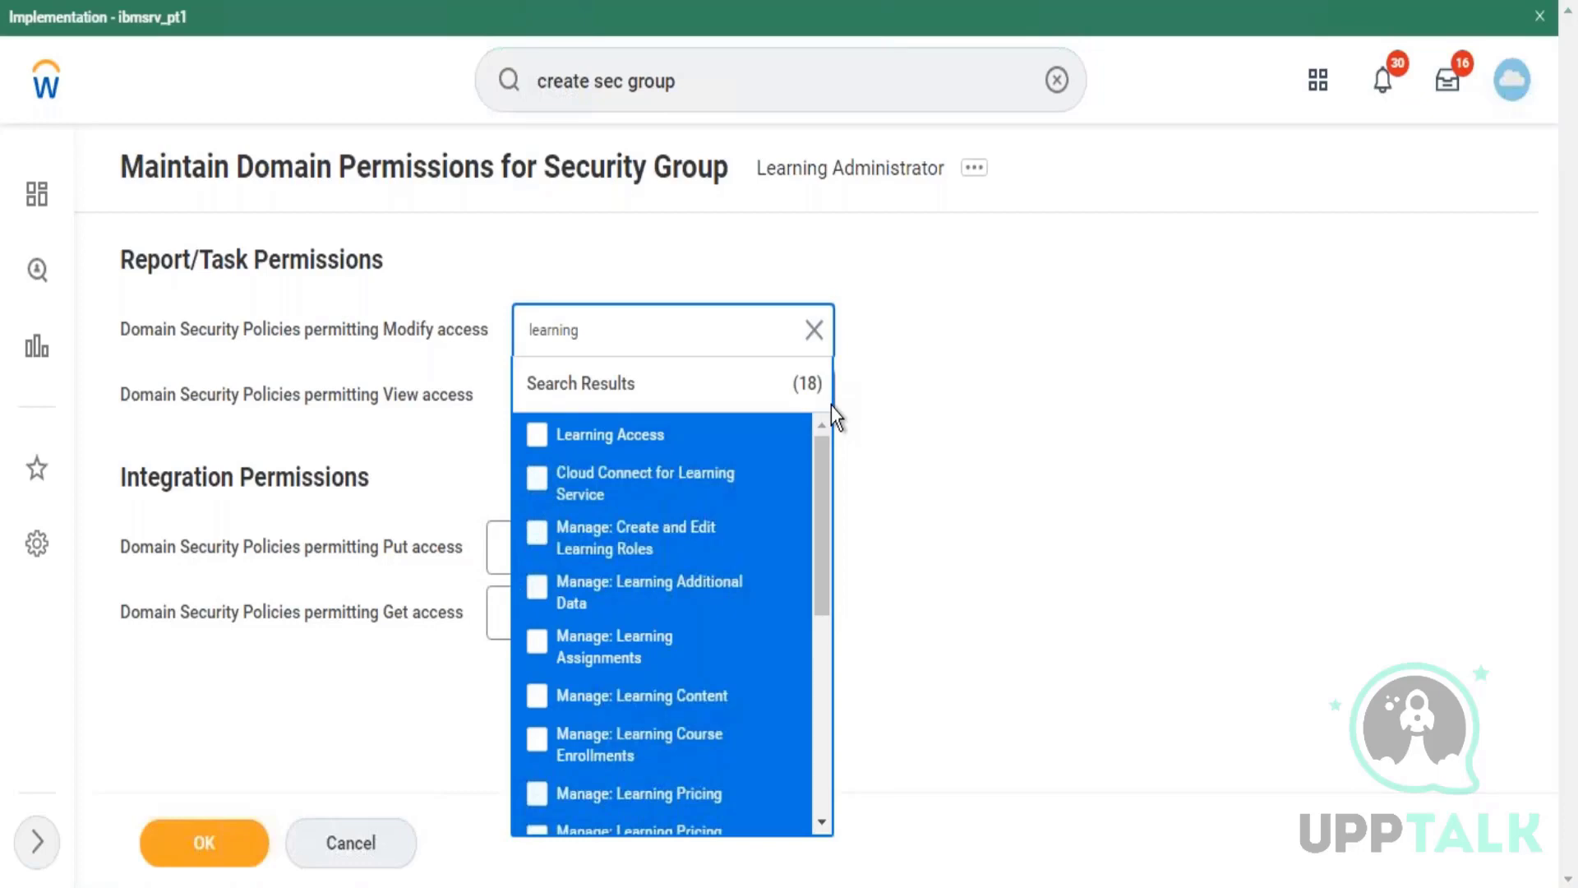
key("Return")
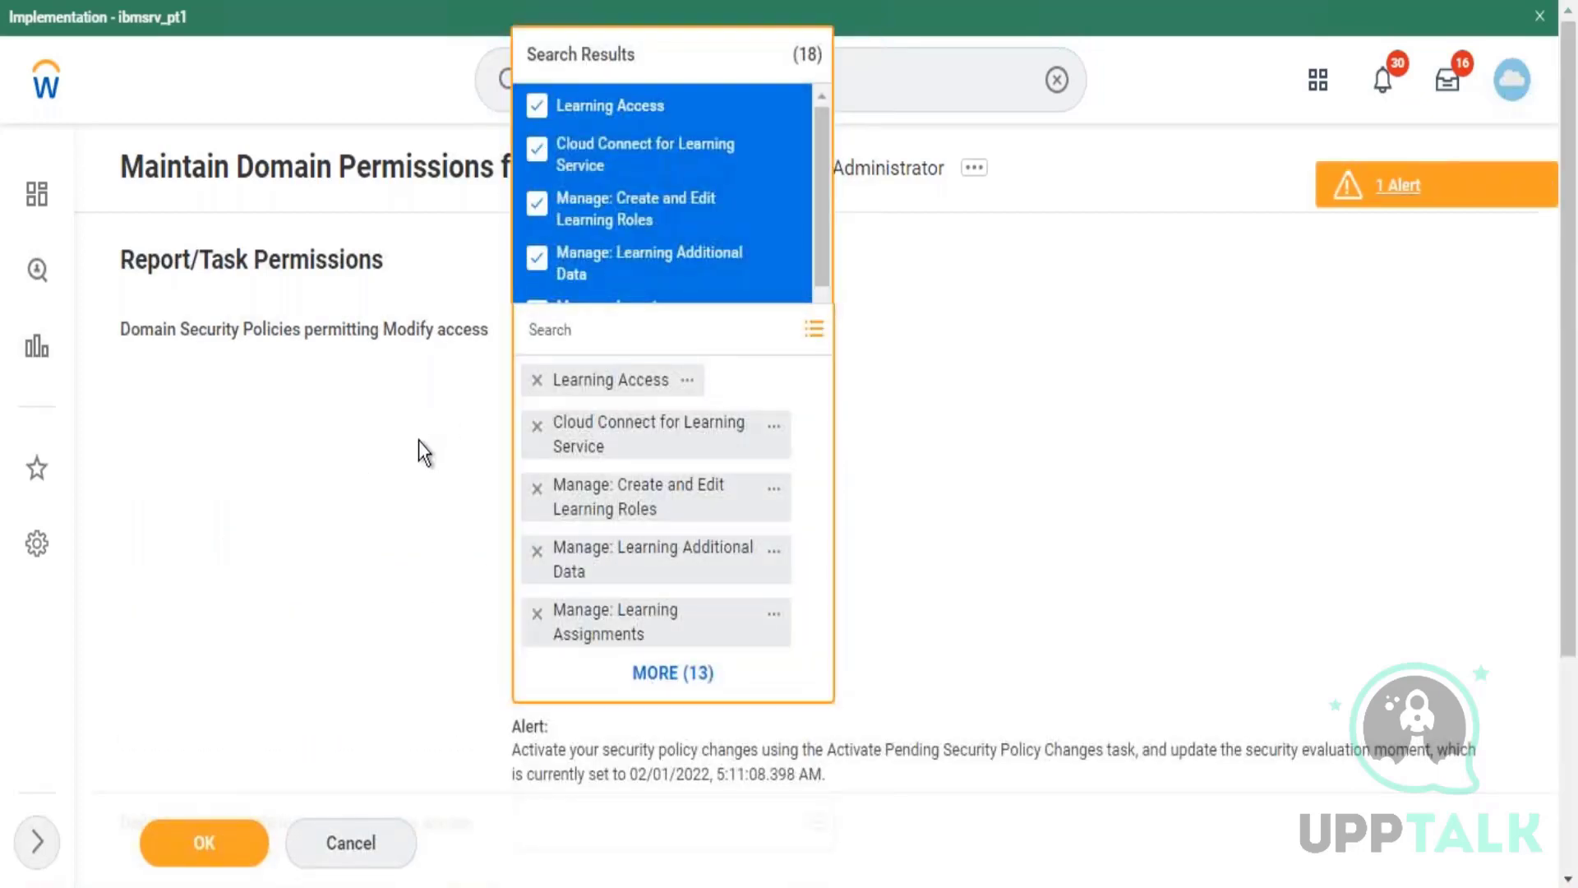
left_click(419, 451)
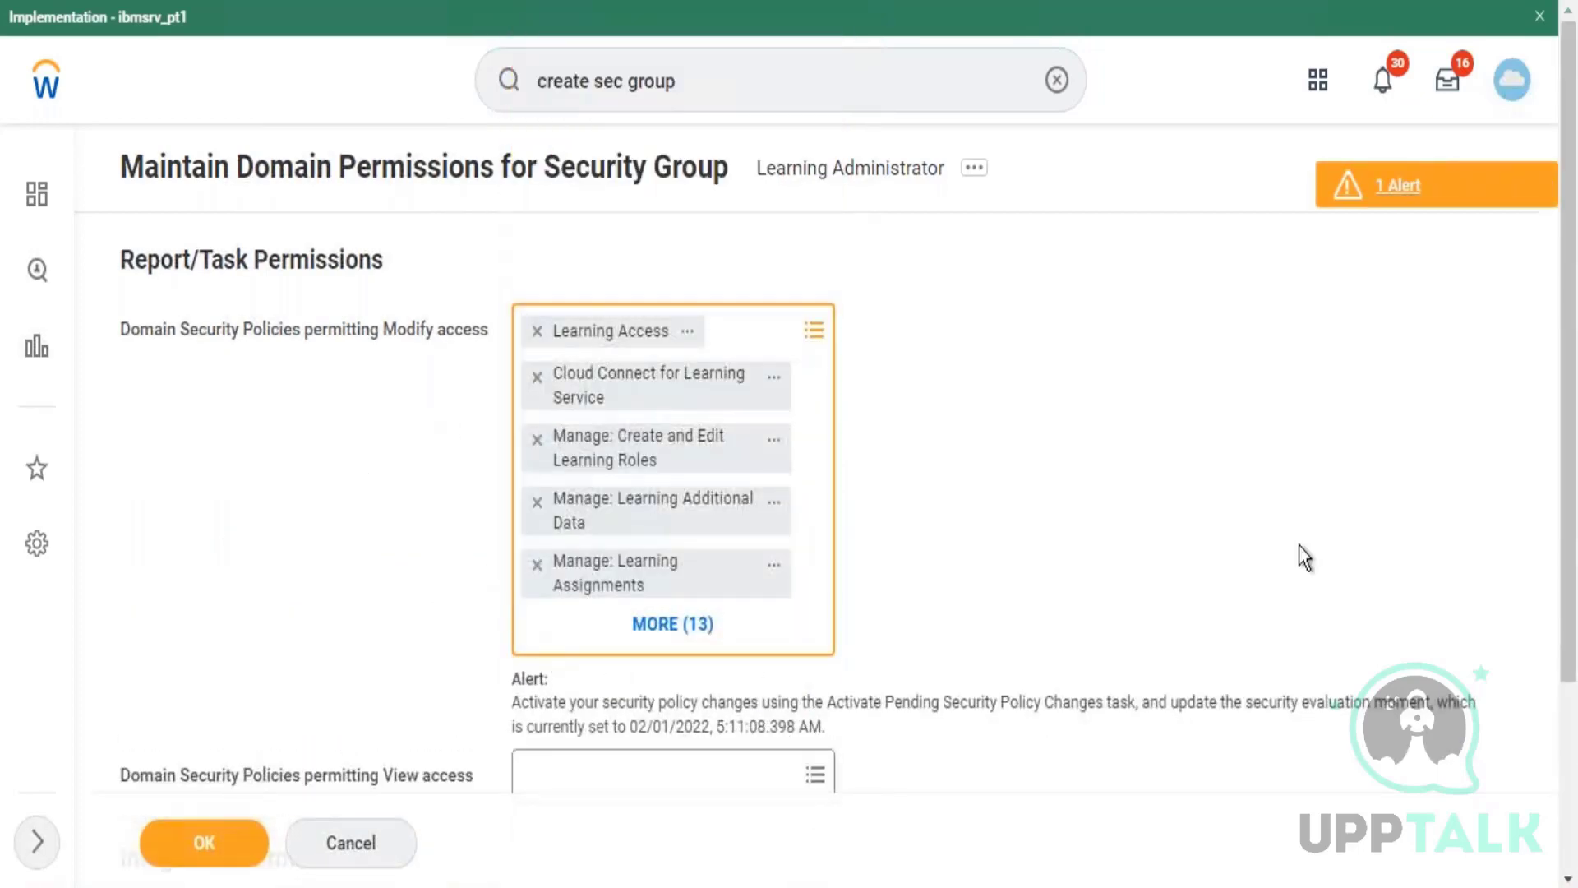
Step: Add all 18 'learning' domain policies to View access
scroll(1572, 428, "down", 1)
scroll(1572, 427, "down", 3)
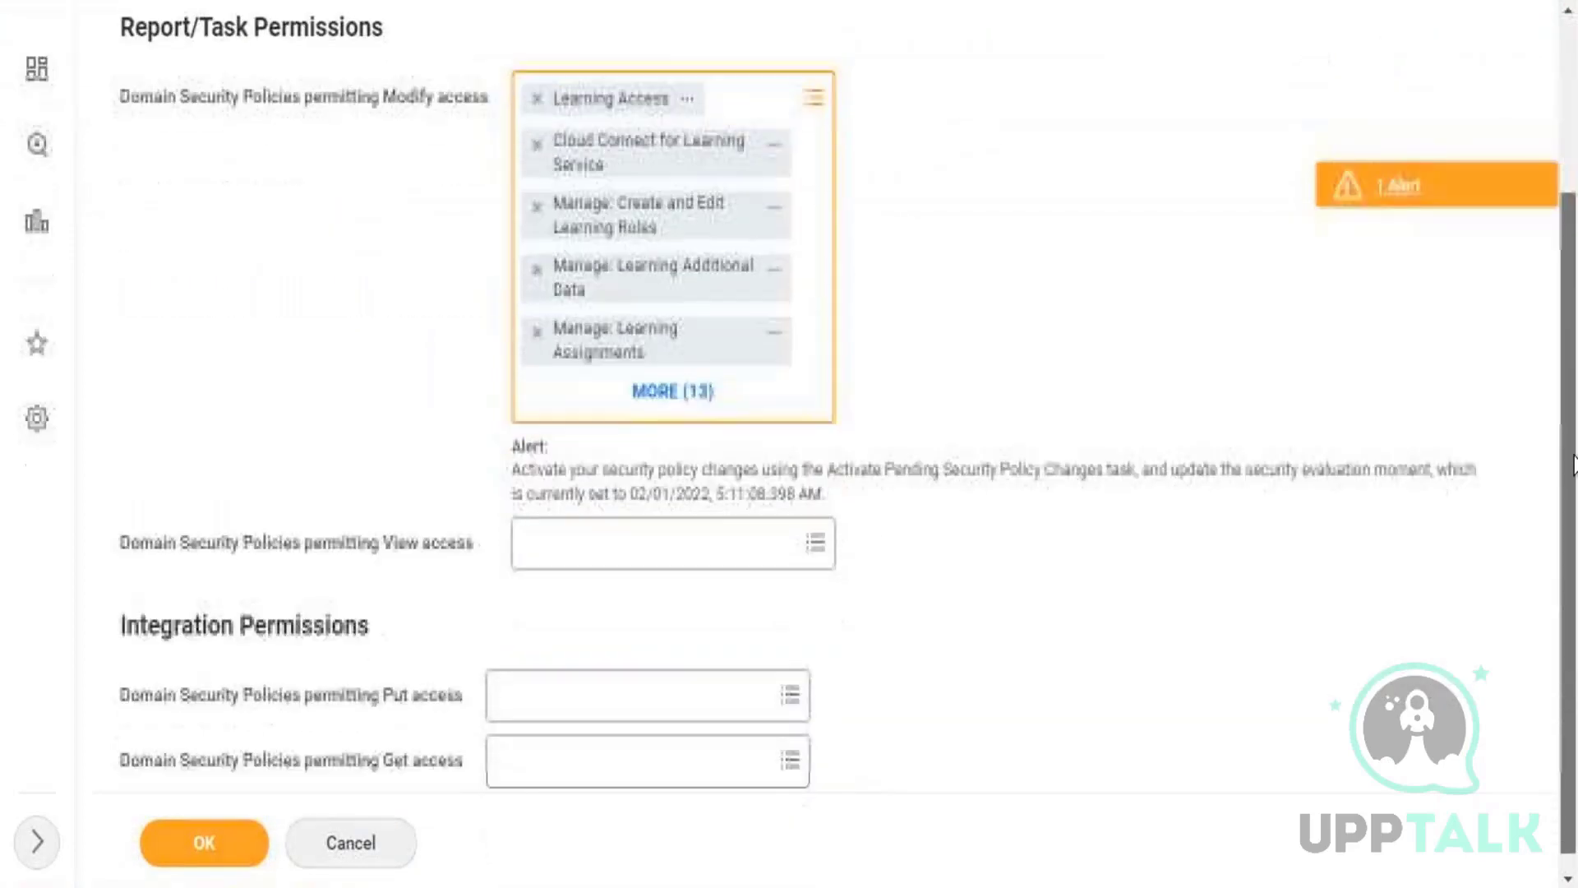
left_click(706, 560)
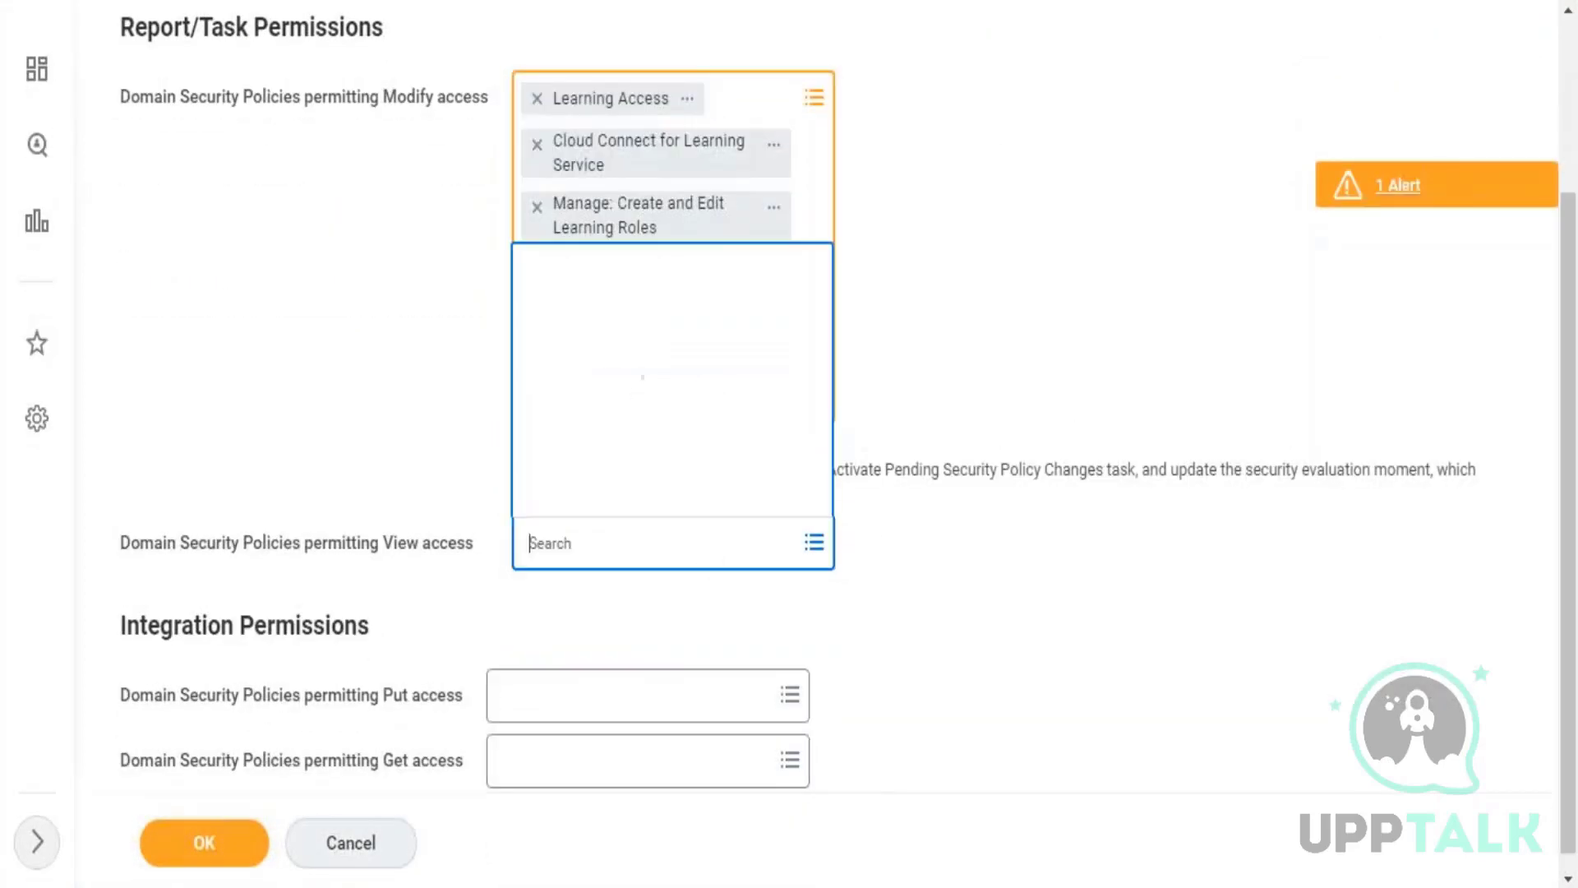
type("learning")
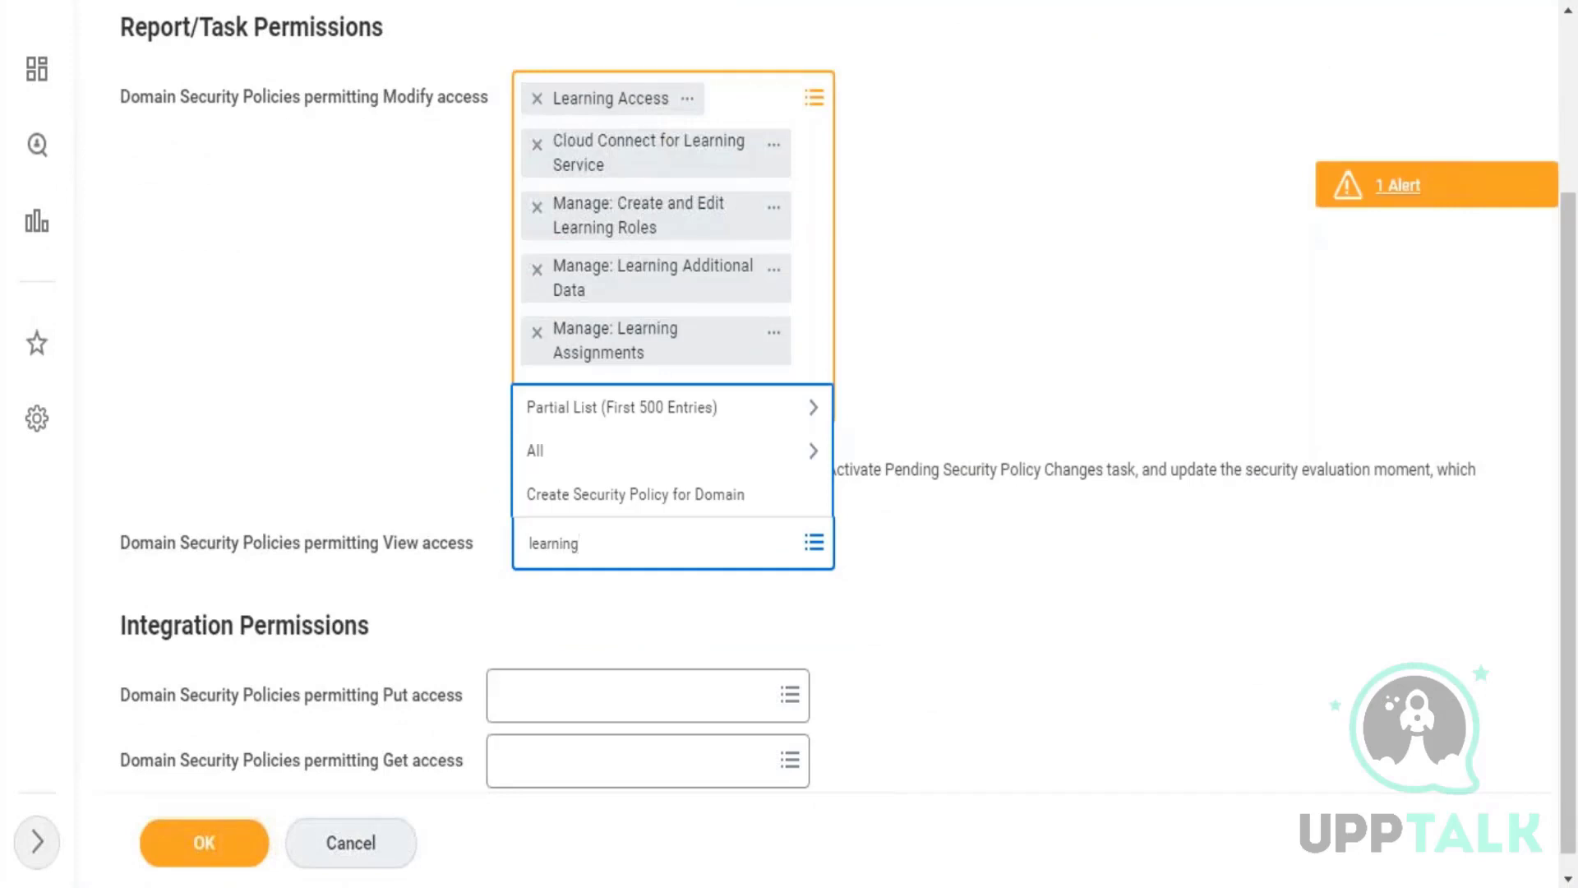
key("Return")
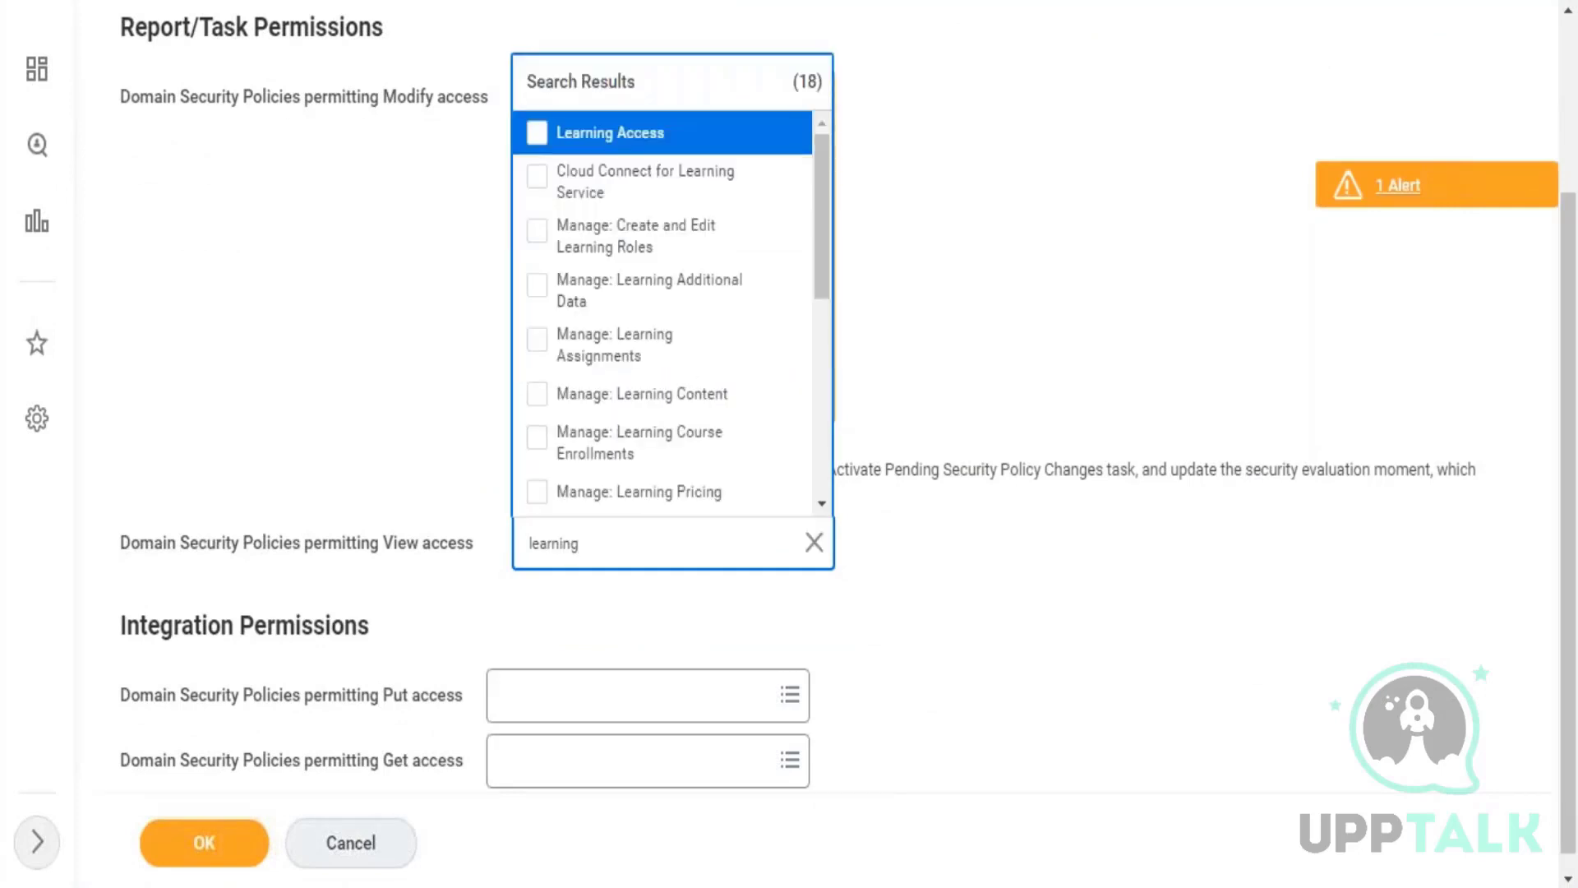
key("ctrl+a")
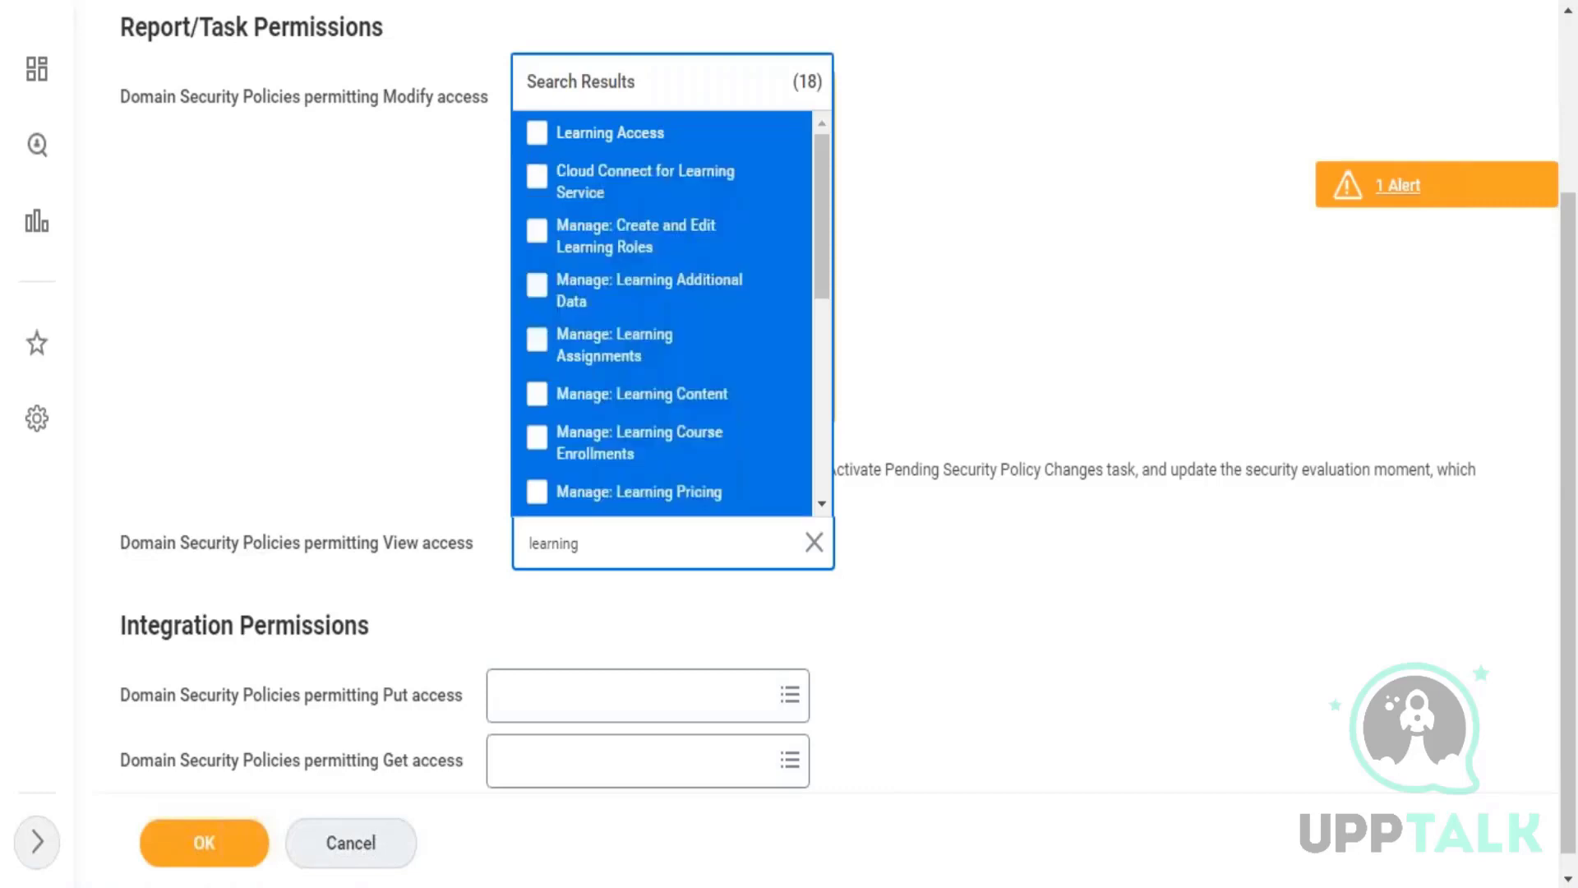
key("Return")
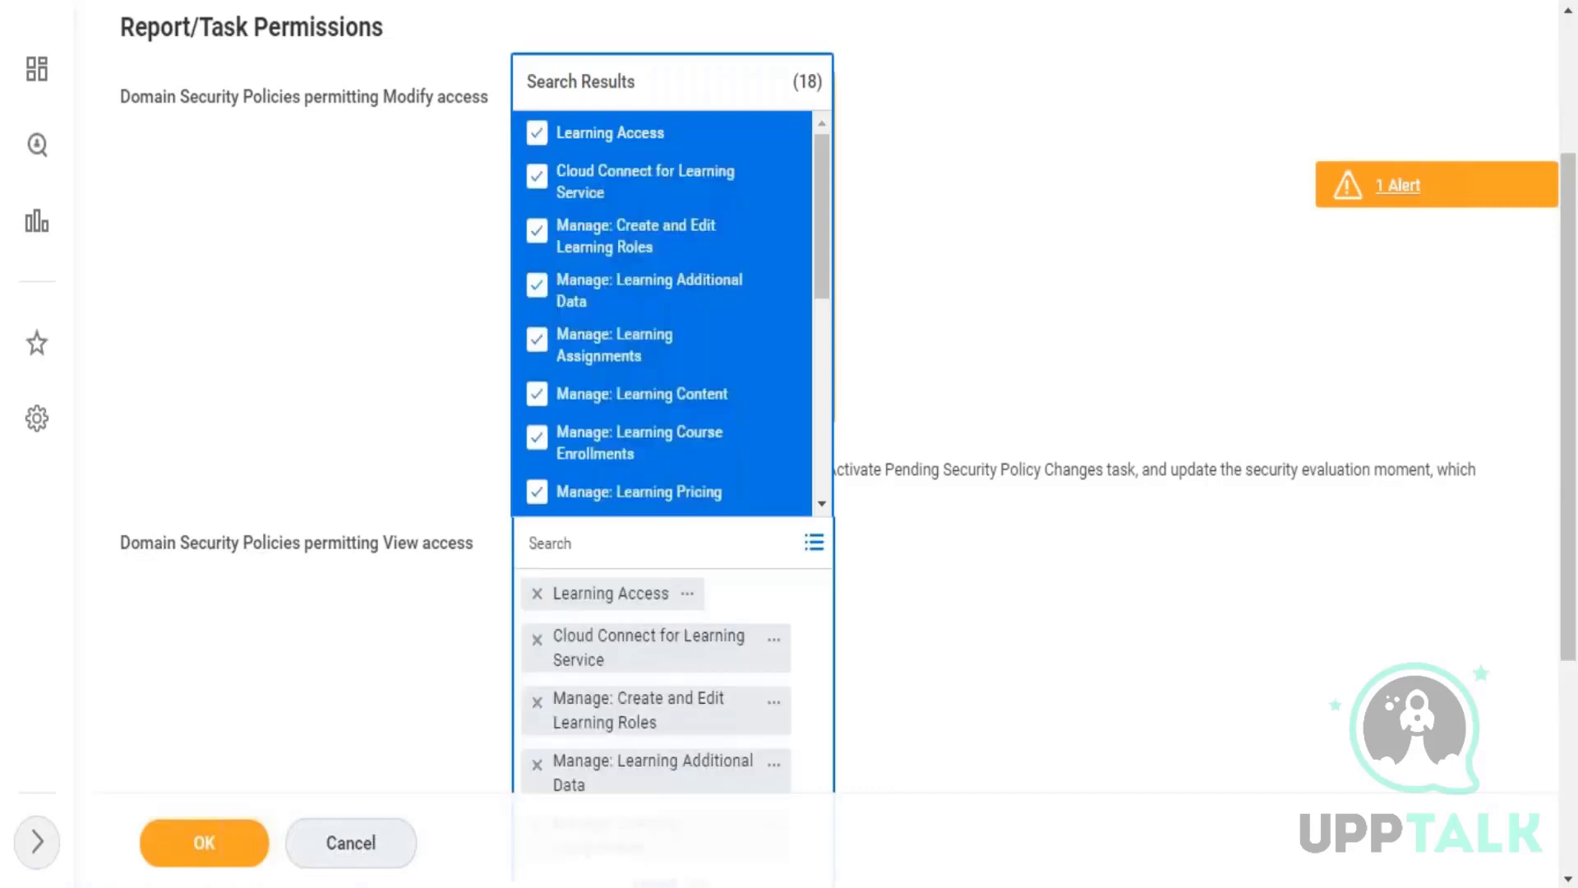
left_click(887, 658)
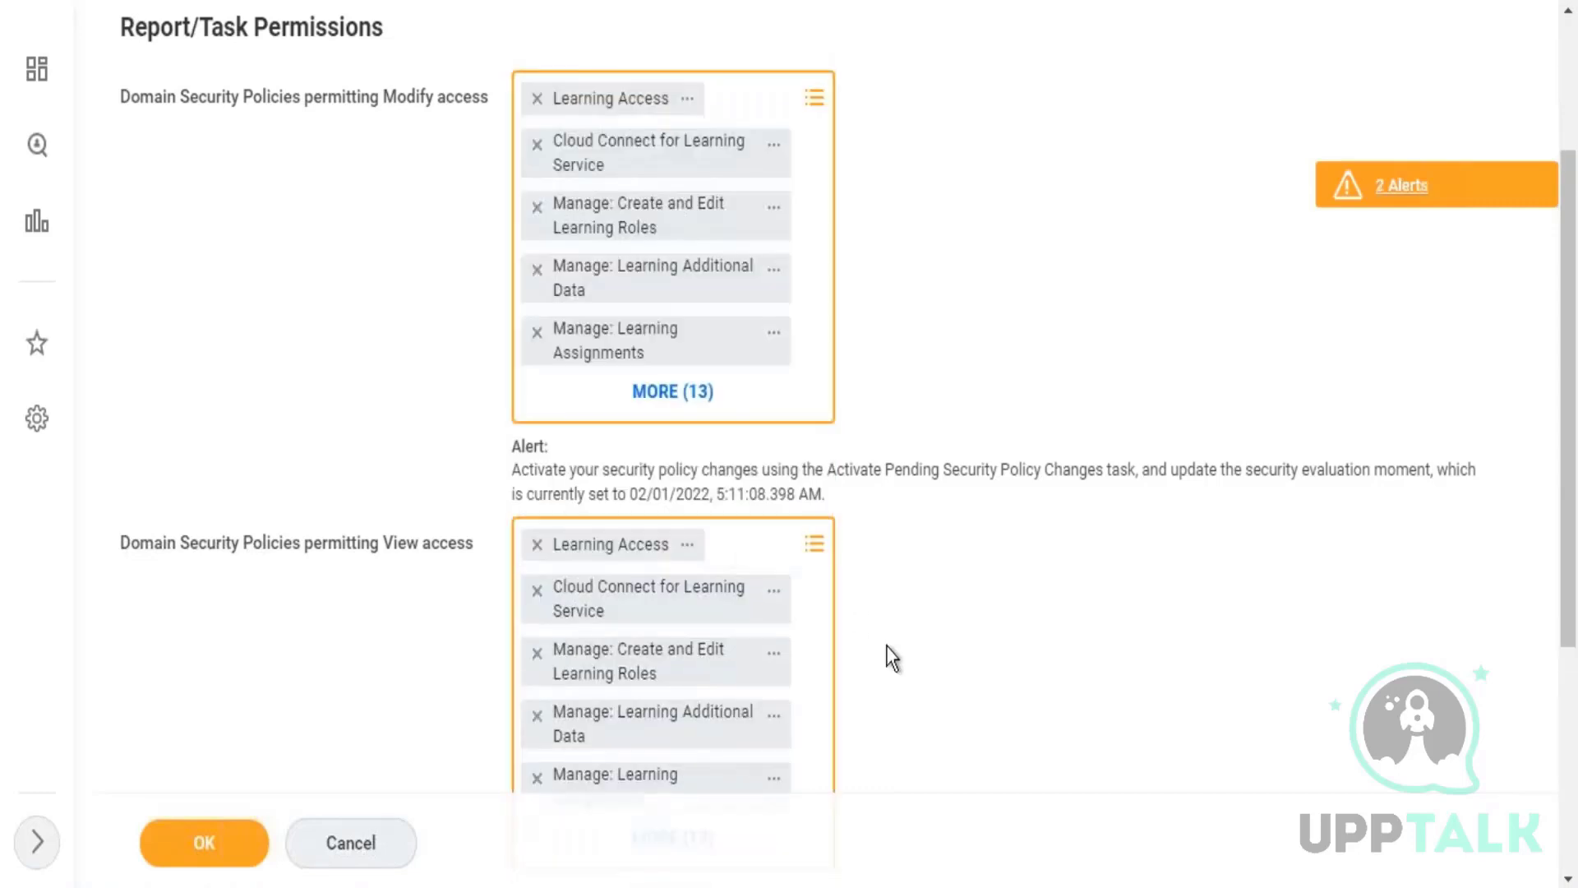
Step: Save the domain permission changes and finish back to the home page
scroll(1570, 436, "down", 3)
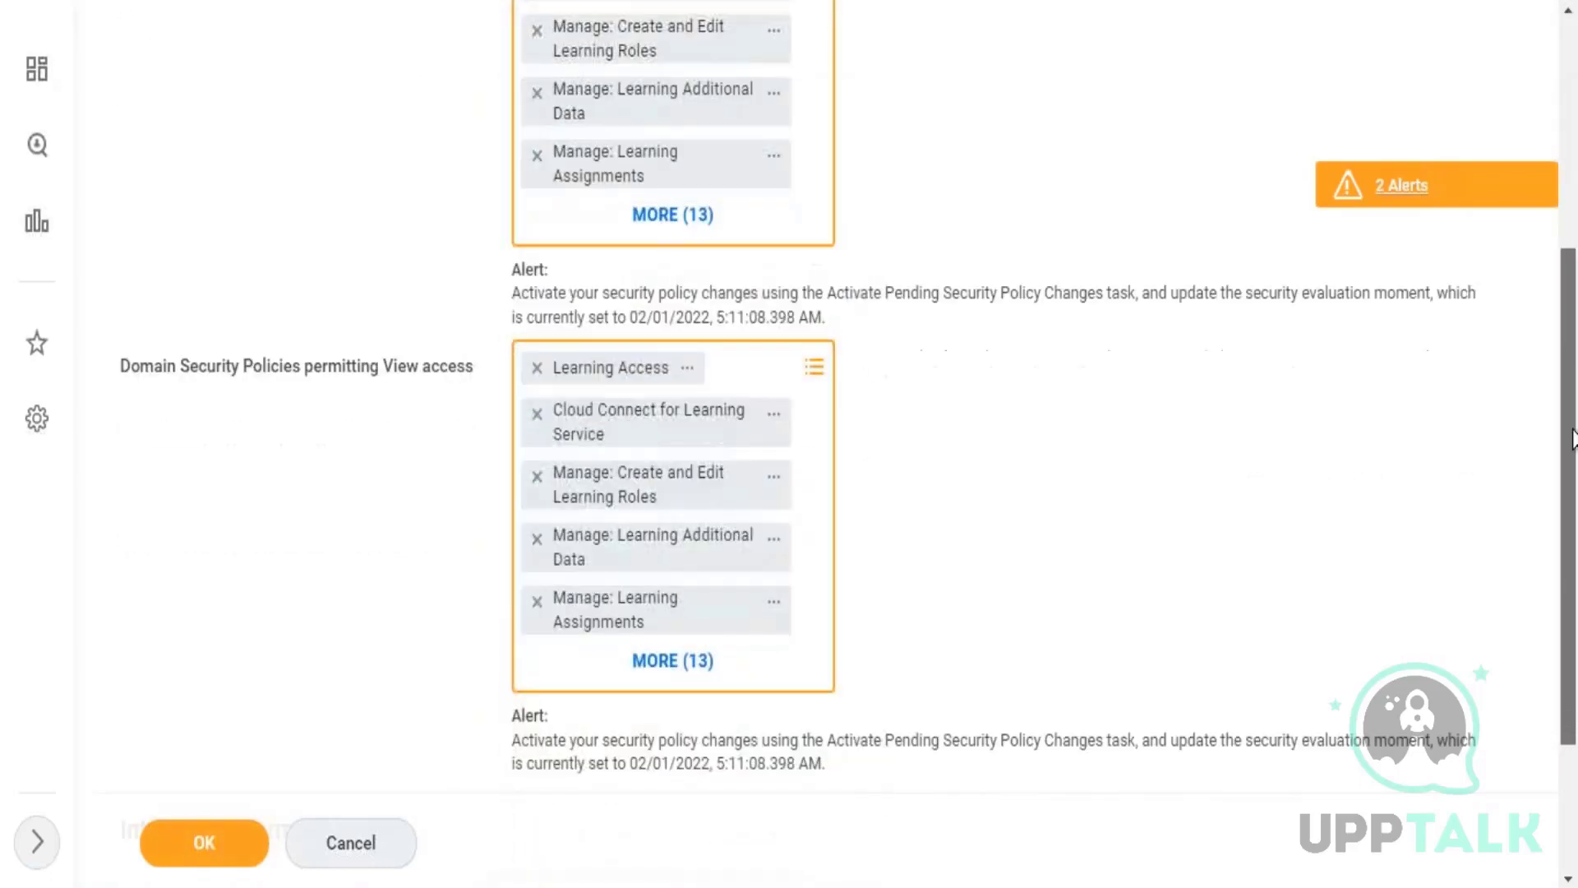
scroll(1572, 436, "up", 2)
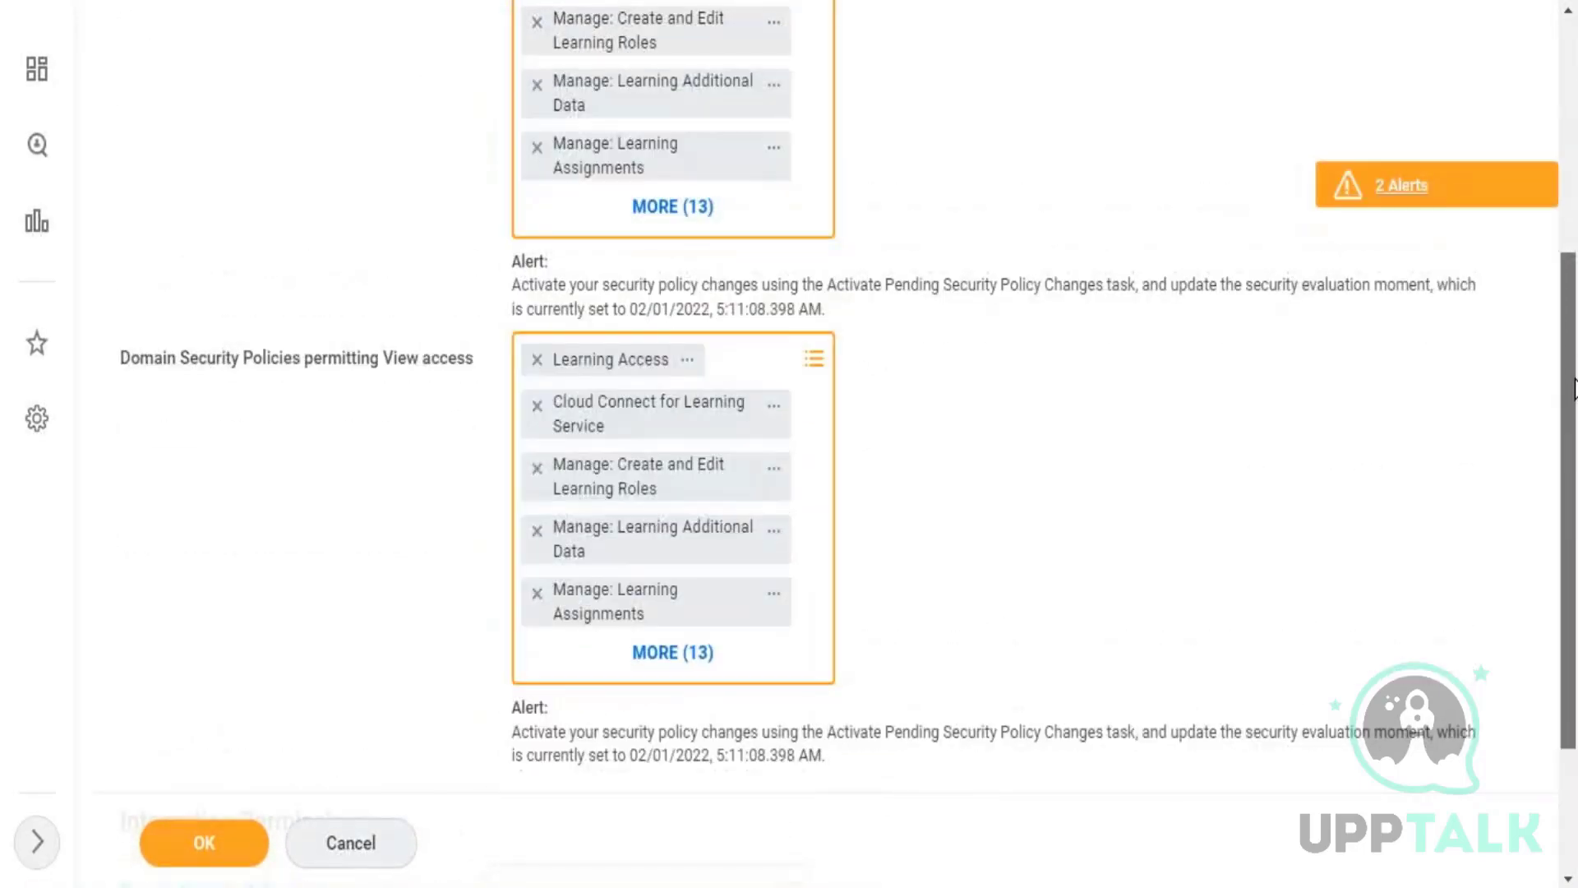
scroll(1571, 289, "up", 4)
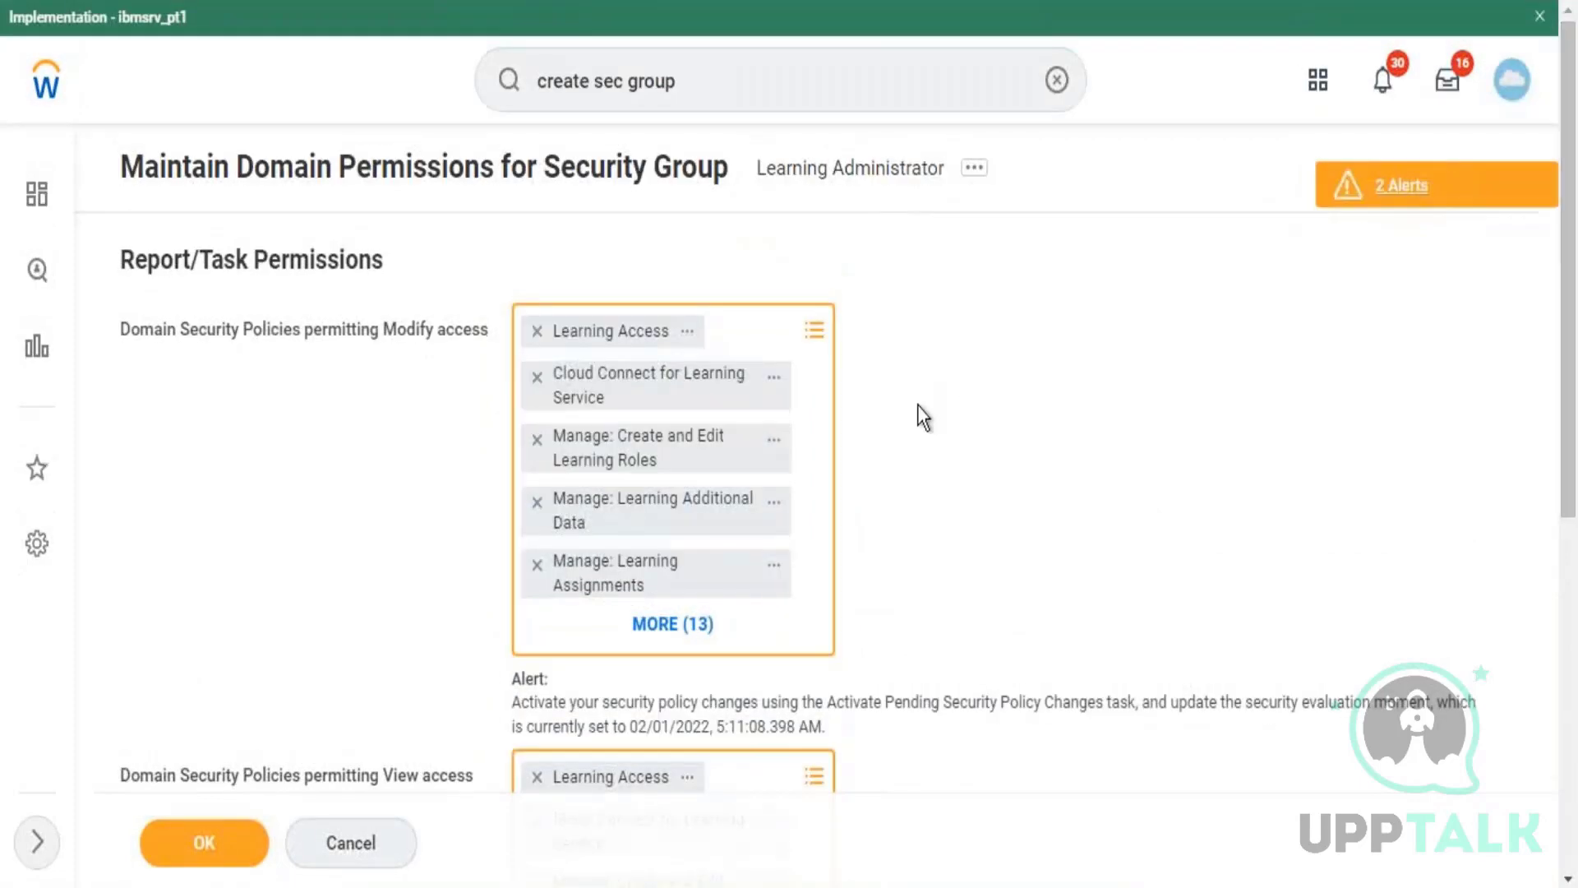
left_click(210, 844)
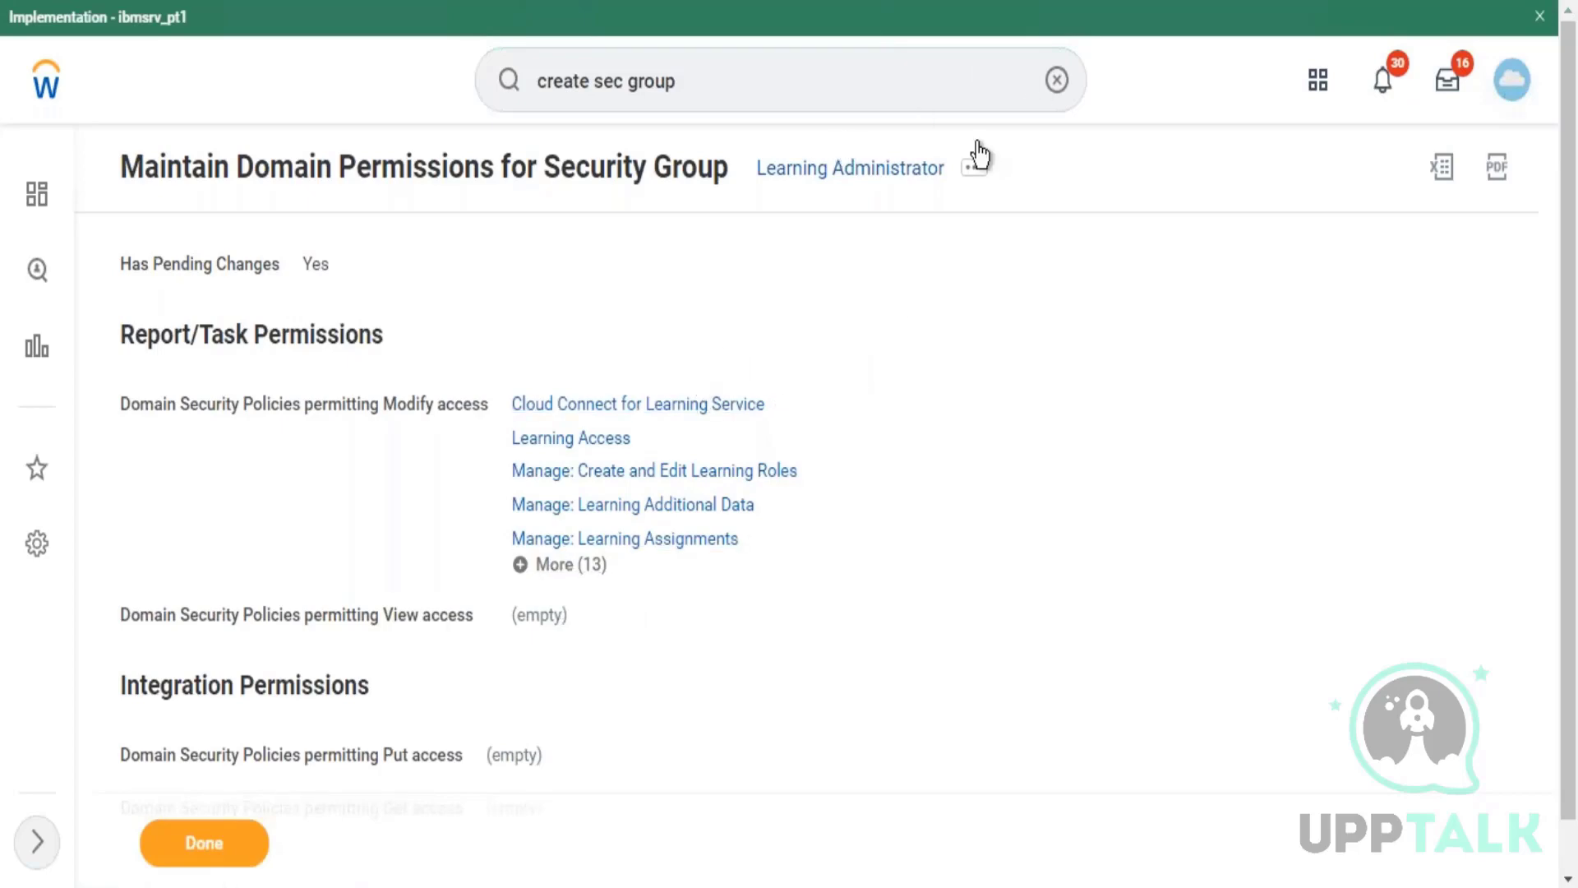
left_click(205, 842)
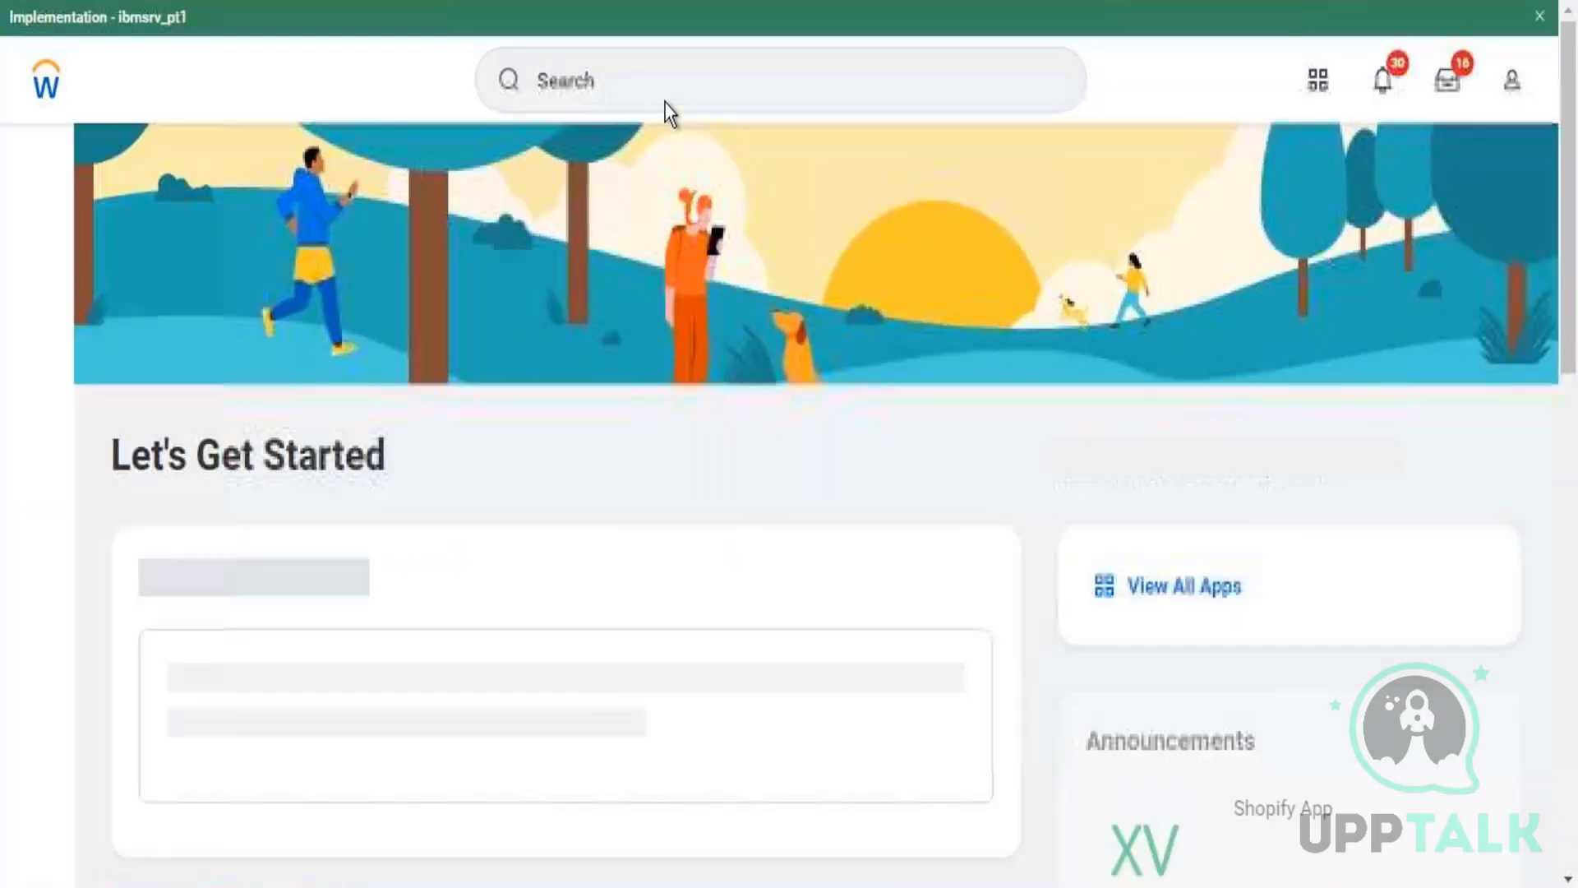
Step: Search 'activate pendi' and open the Activate Pending Security Policy Changes task
left_click(652, 74)
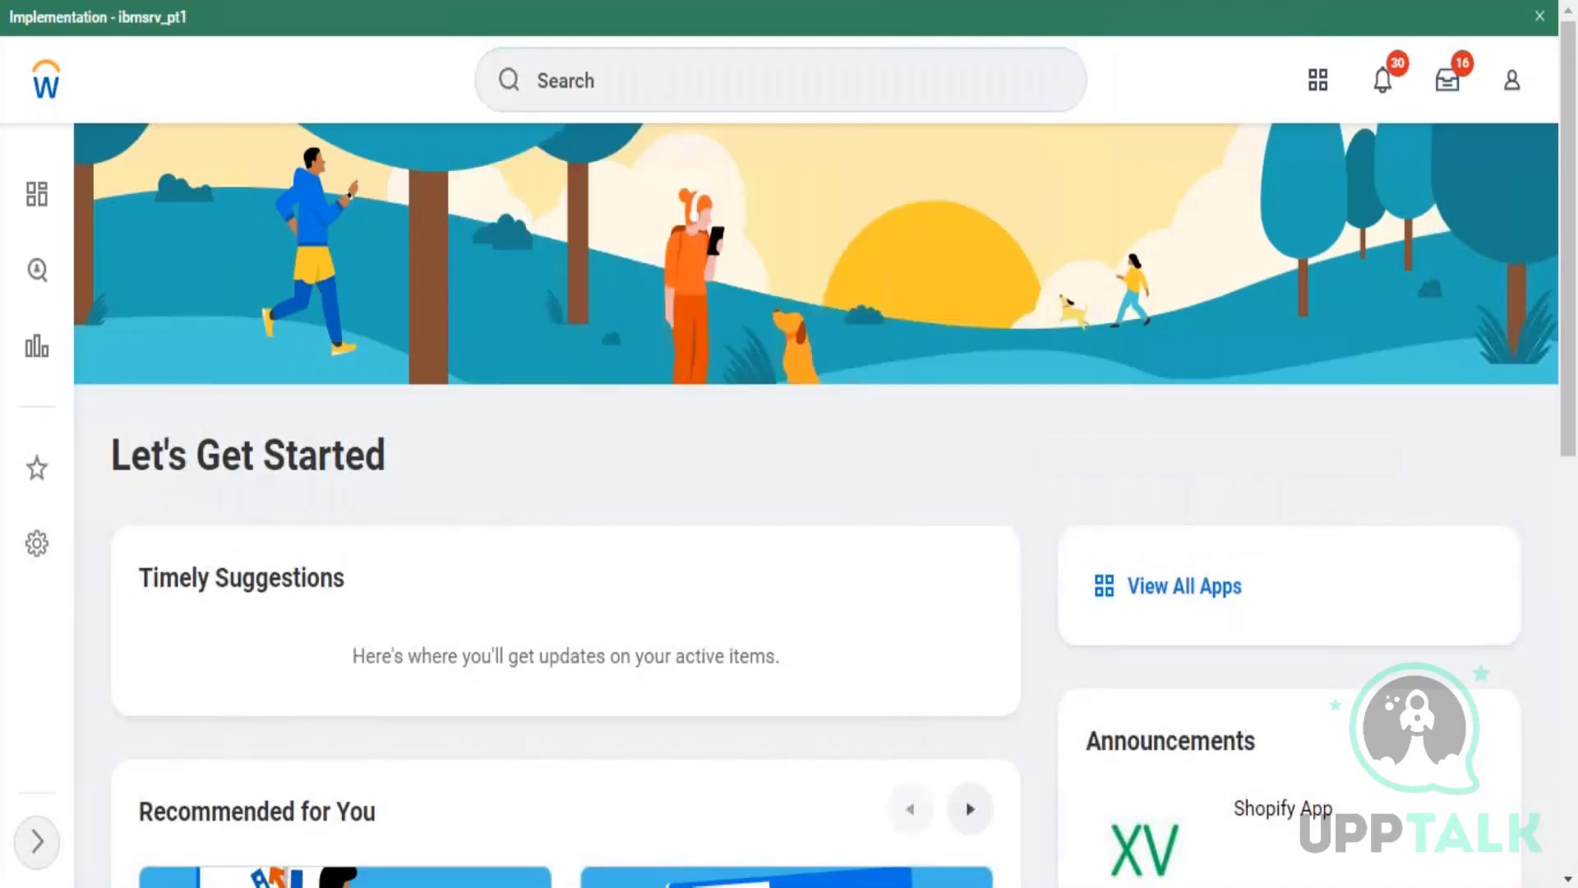
scroll(1000, 187, "down", 10)
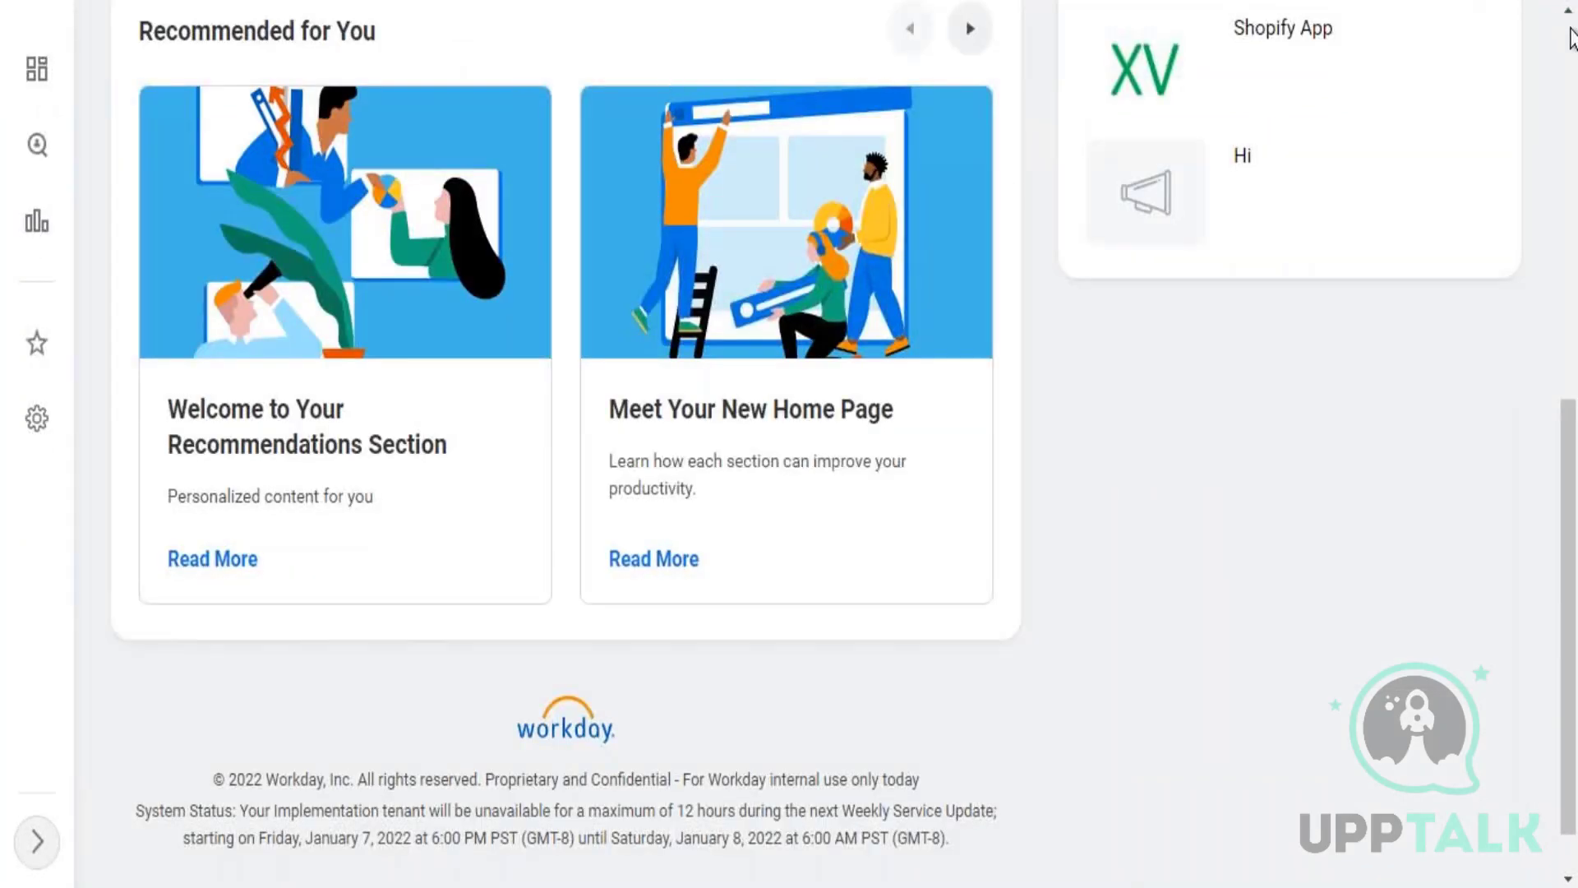
scroll(1571, 37, "up", 10)
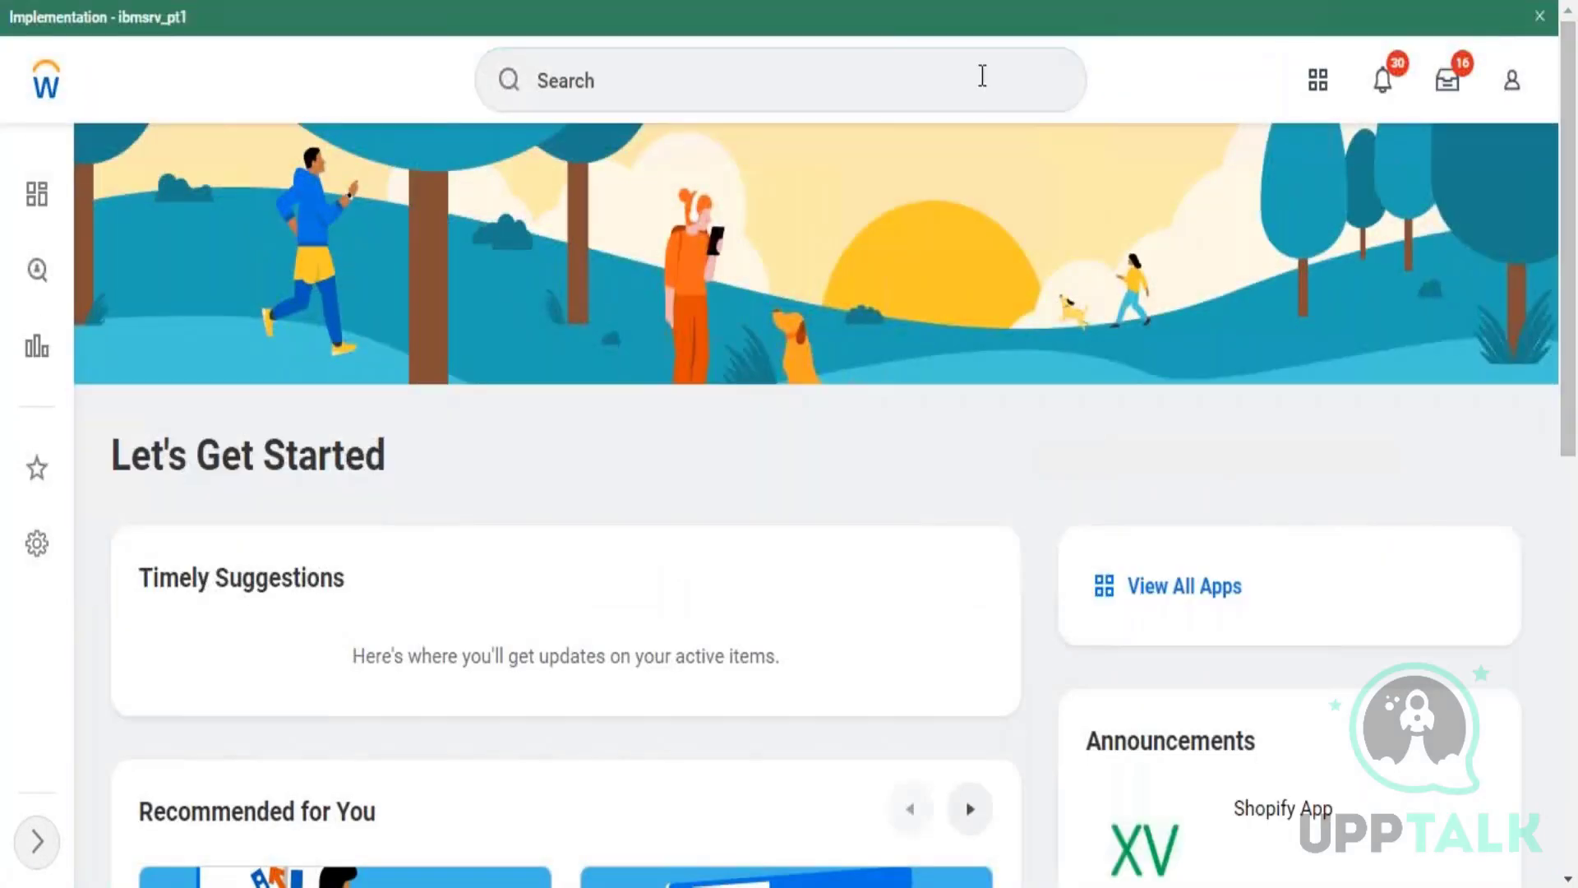
left_click(982, 74)
type("acti")
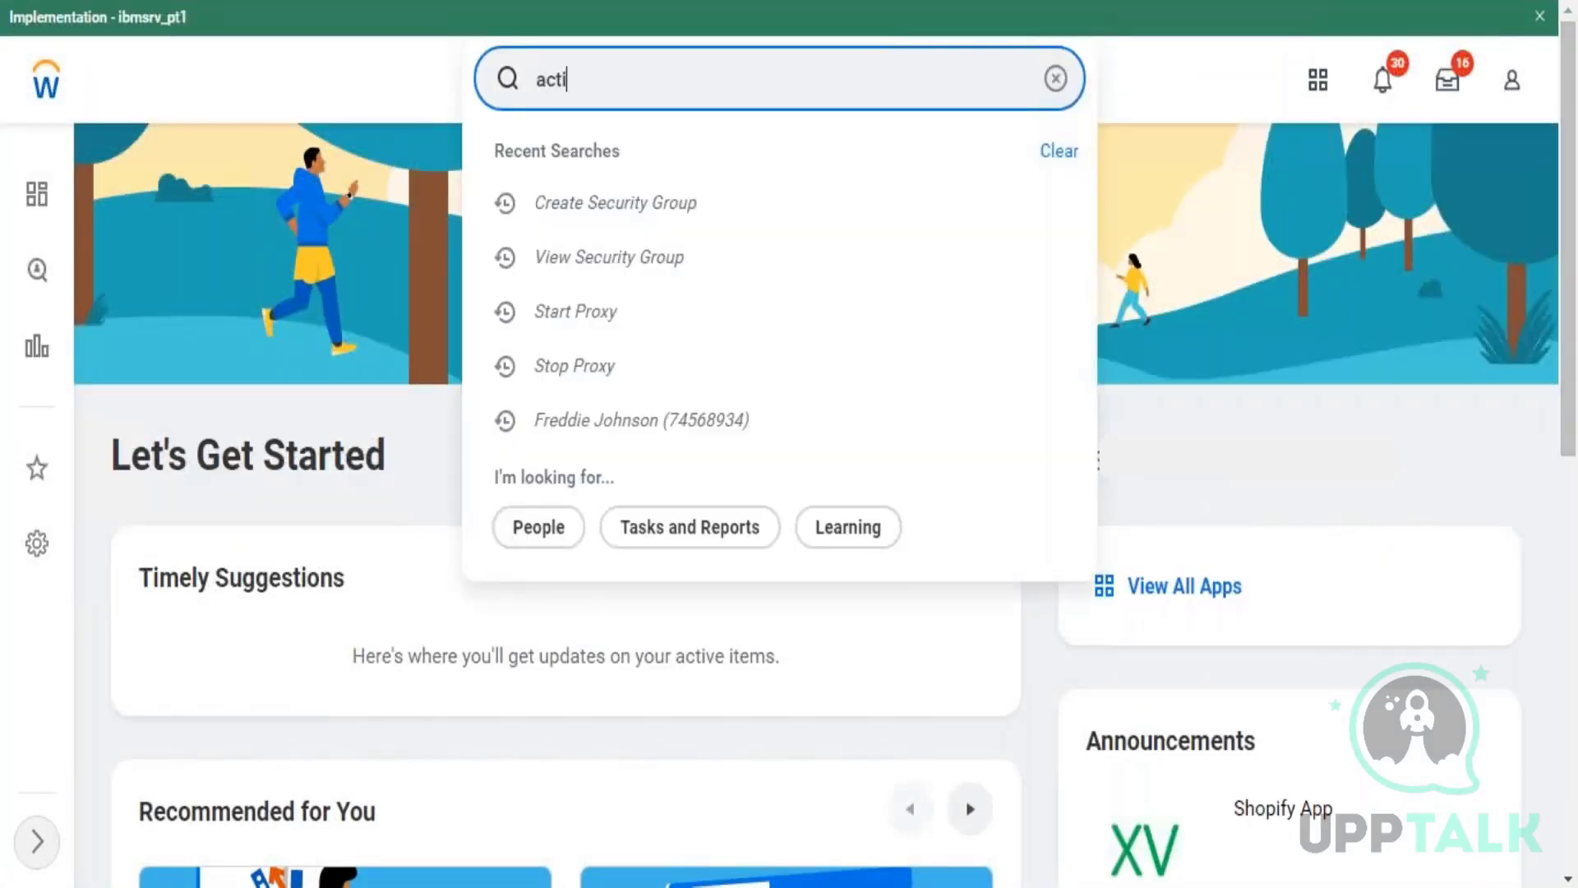
type("vate pendi")
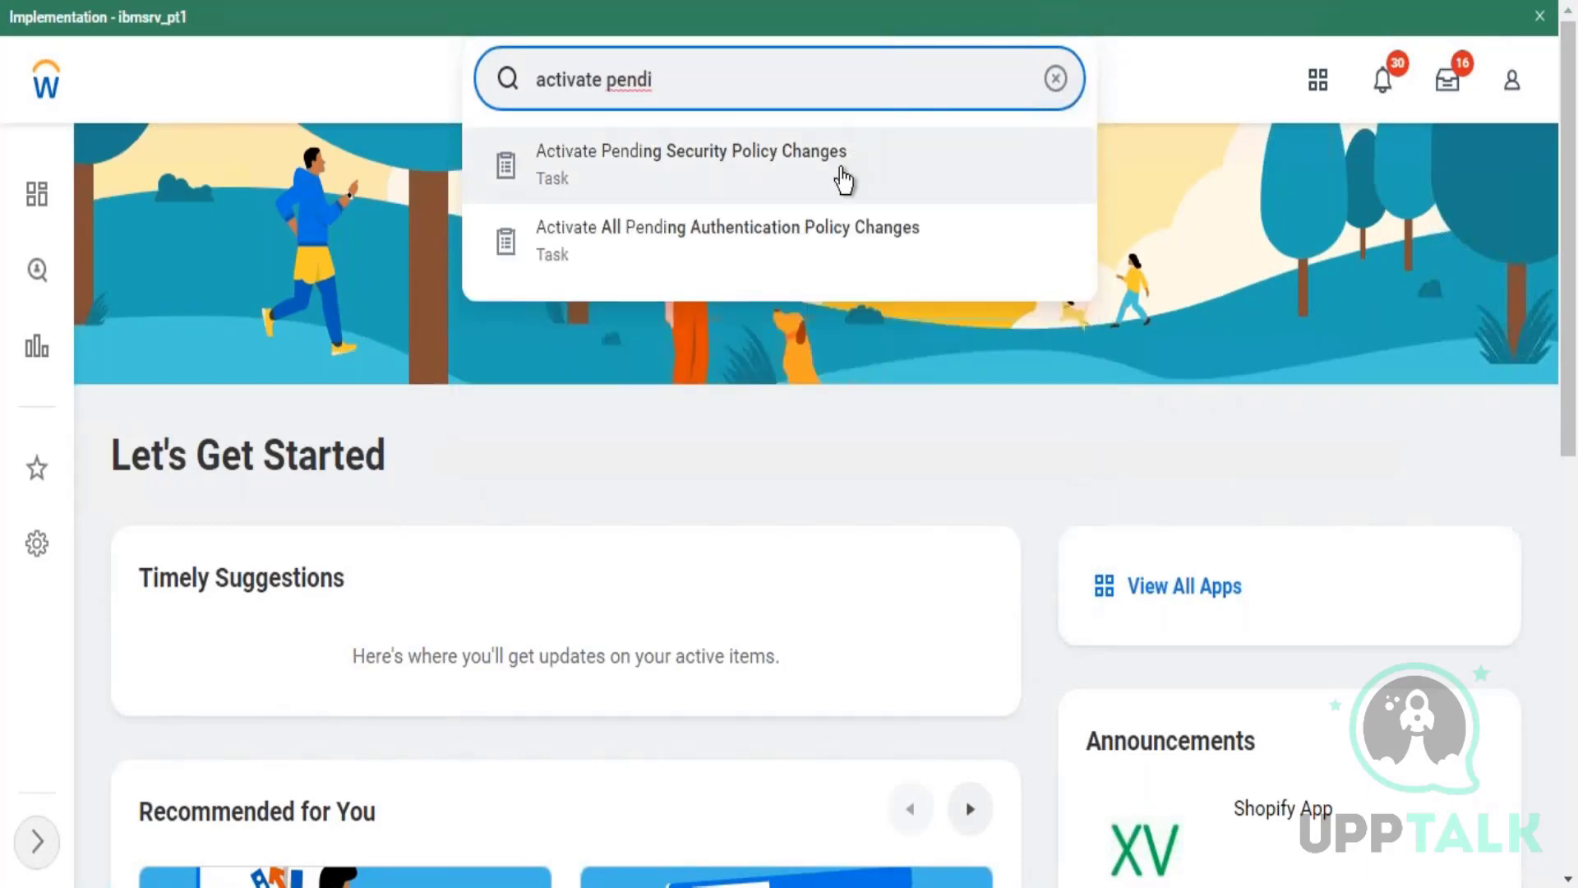
left_click(828, 192)
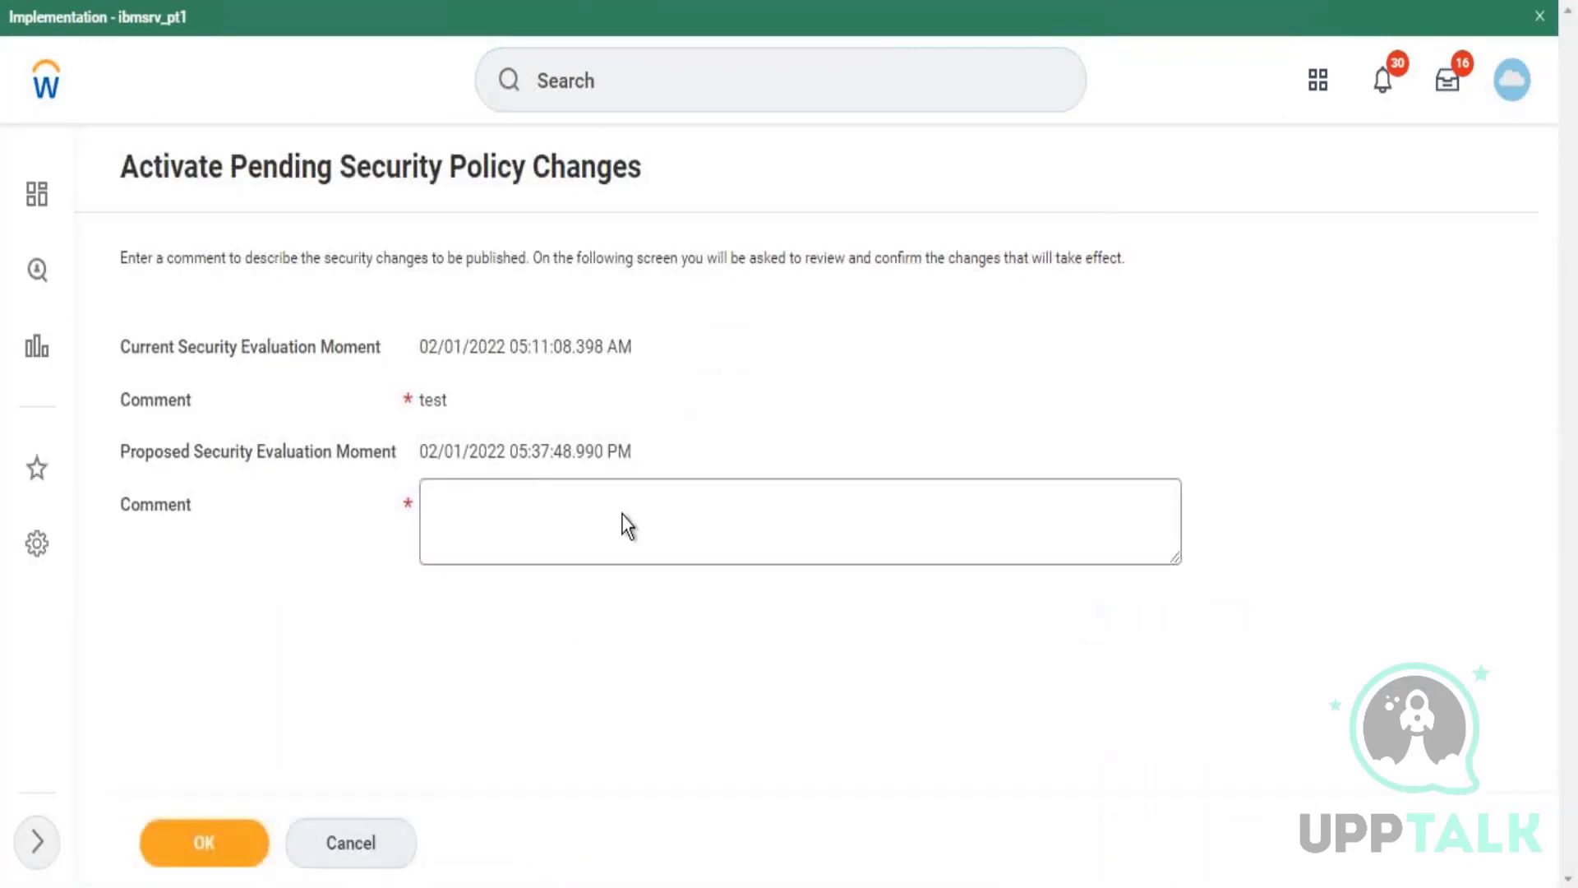
Step: Enter the comment 'Provide Learning Access to Learning Admin' and submit for review
left_click(625, 525)
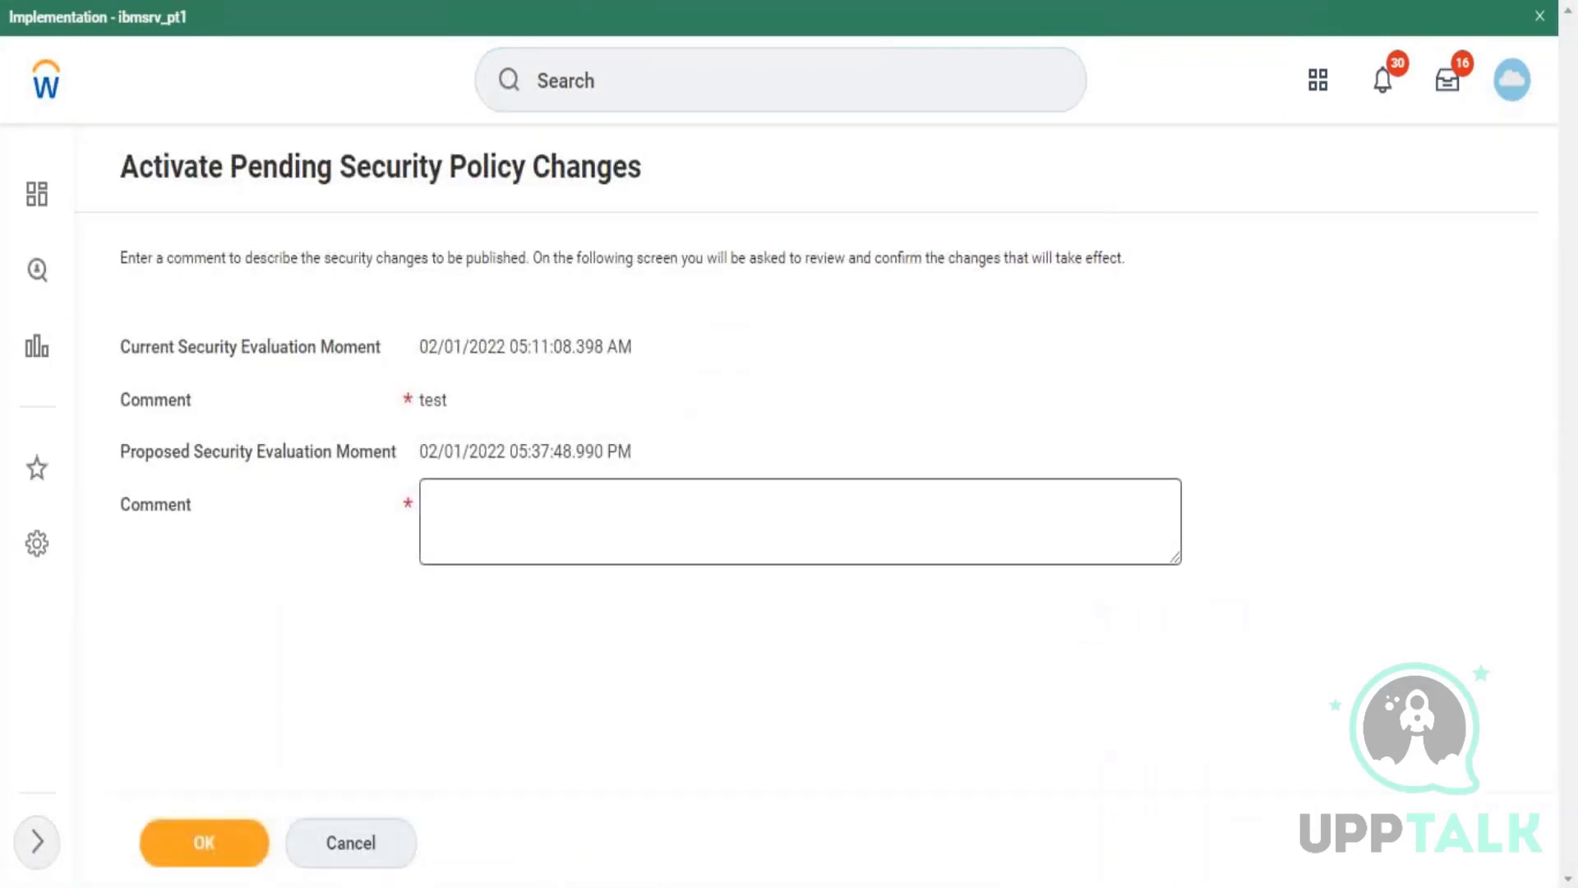
type("Pro")
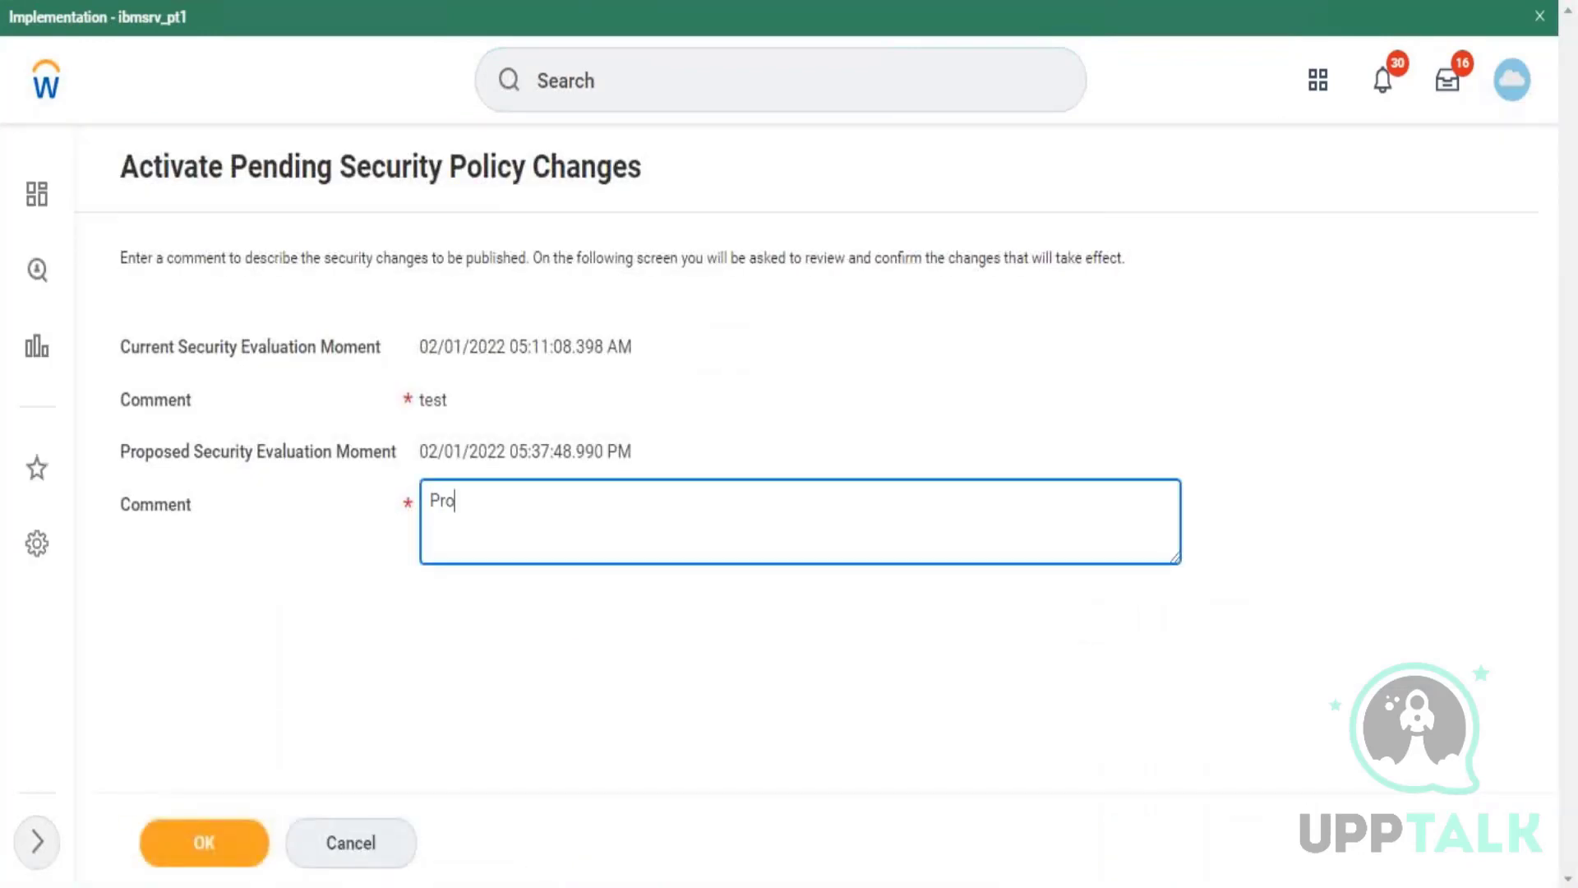
type("vide Learning Access t")
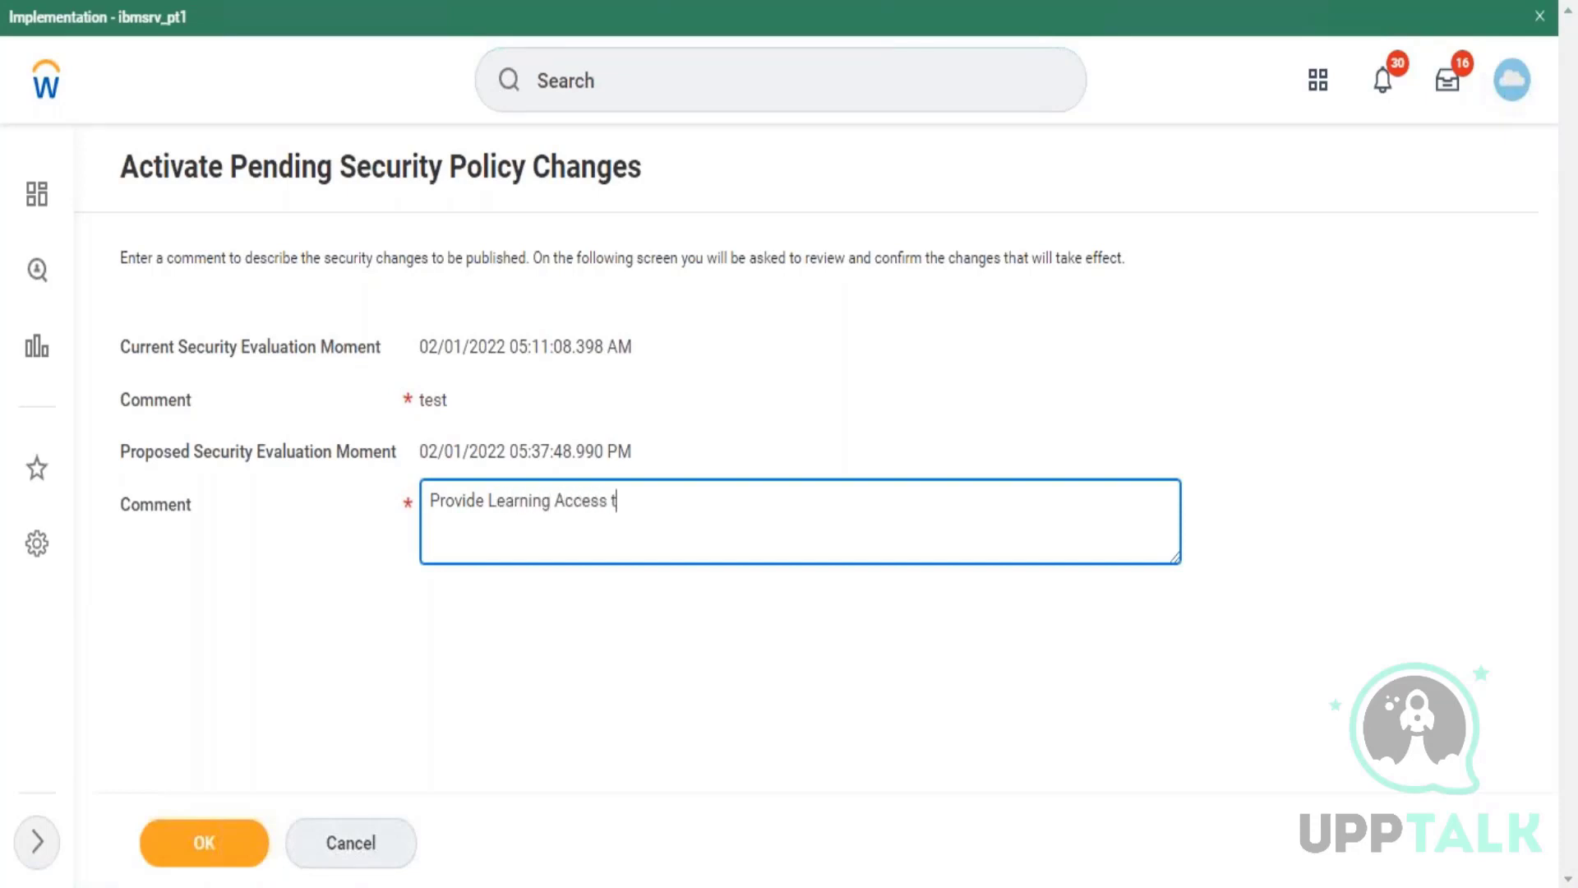
type("o Learning Admins")
key("BackSpace")
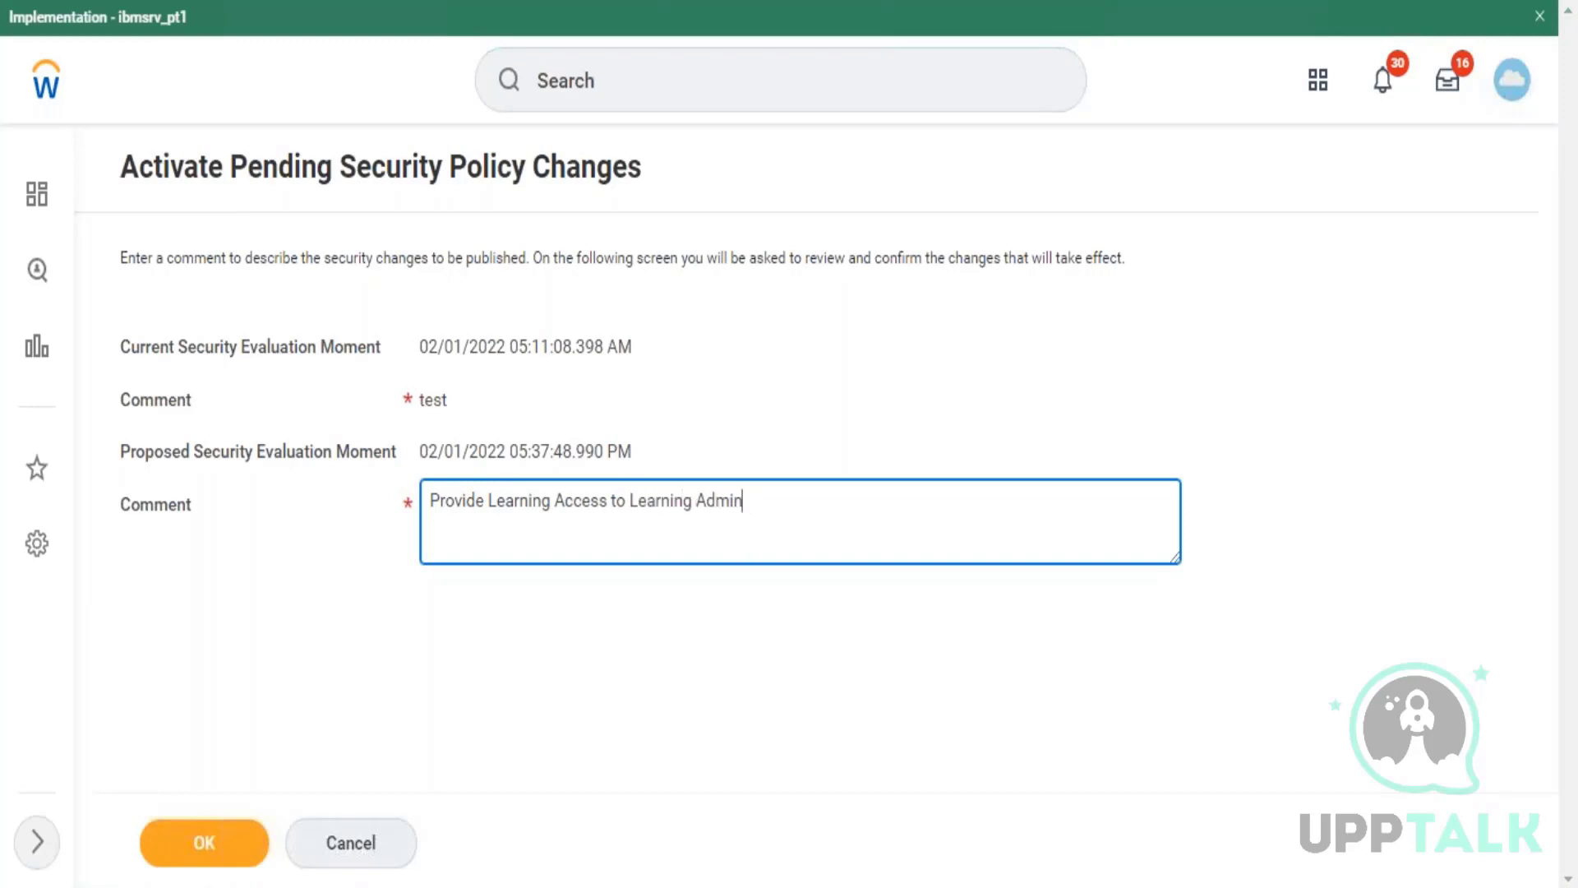
left_click(226, 846)
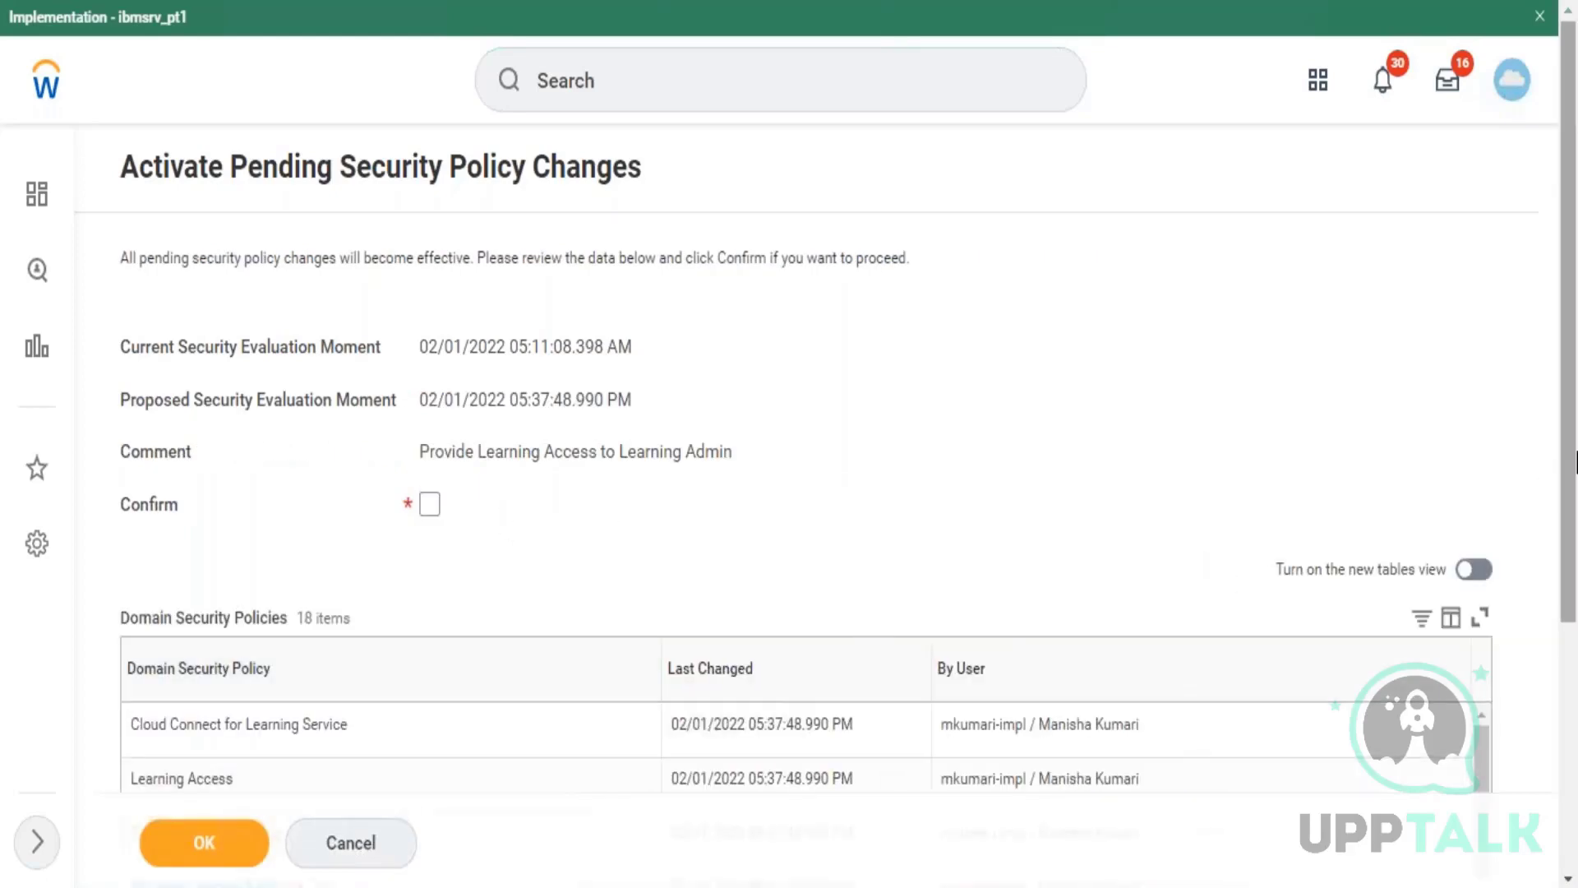
Step: Tick Confirm and activate the pending changes, viewing the new security timestamp
left_click_drag(1574, 382, 1551, 598)
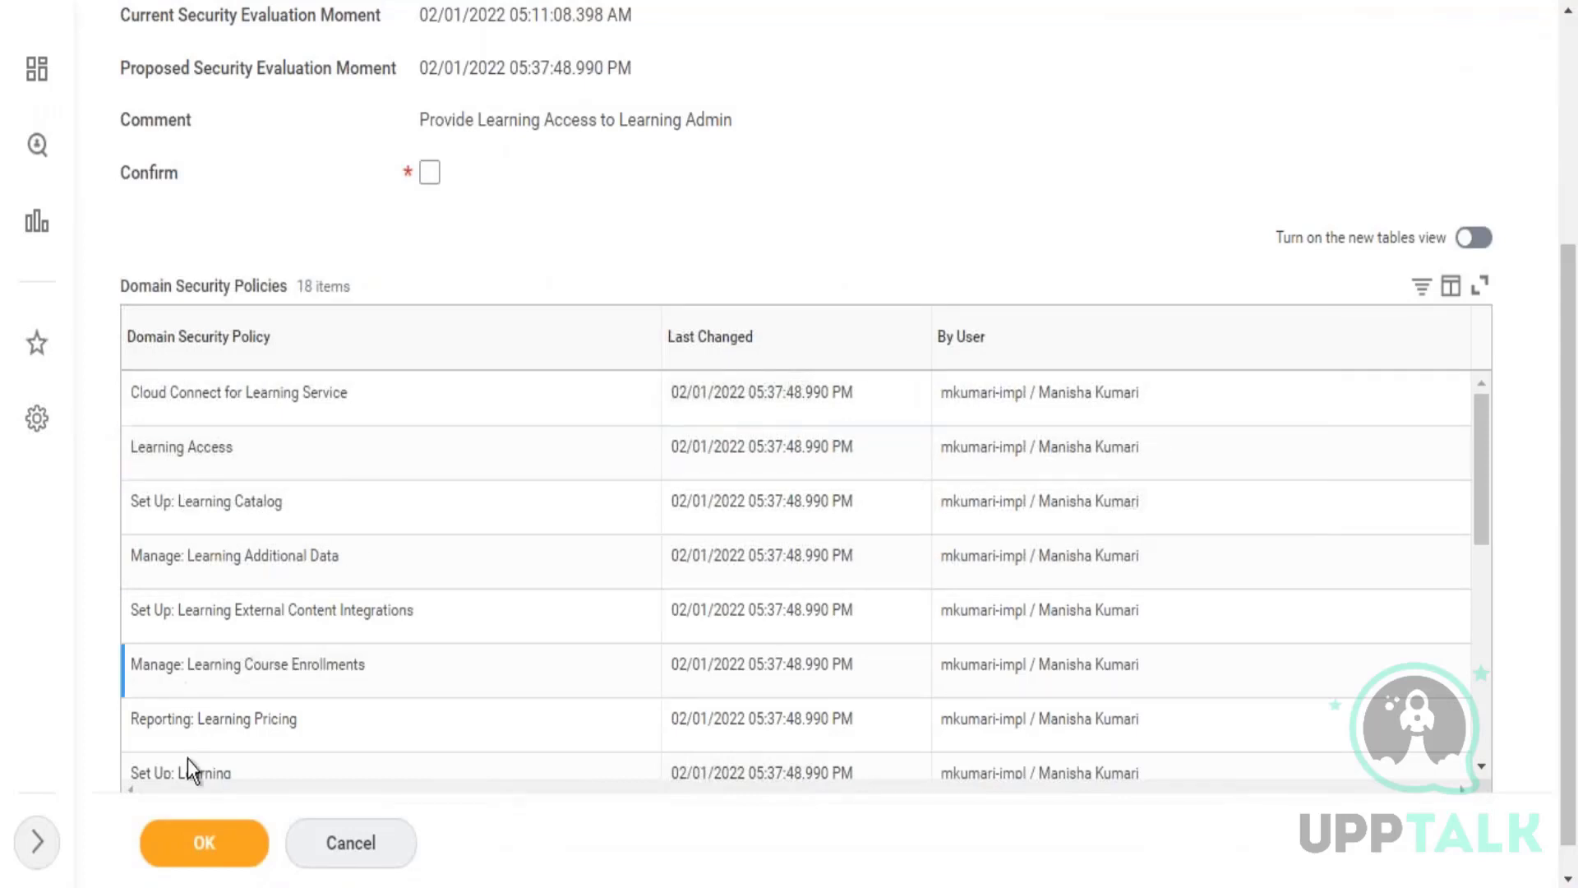
left_click(429, 172)
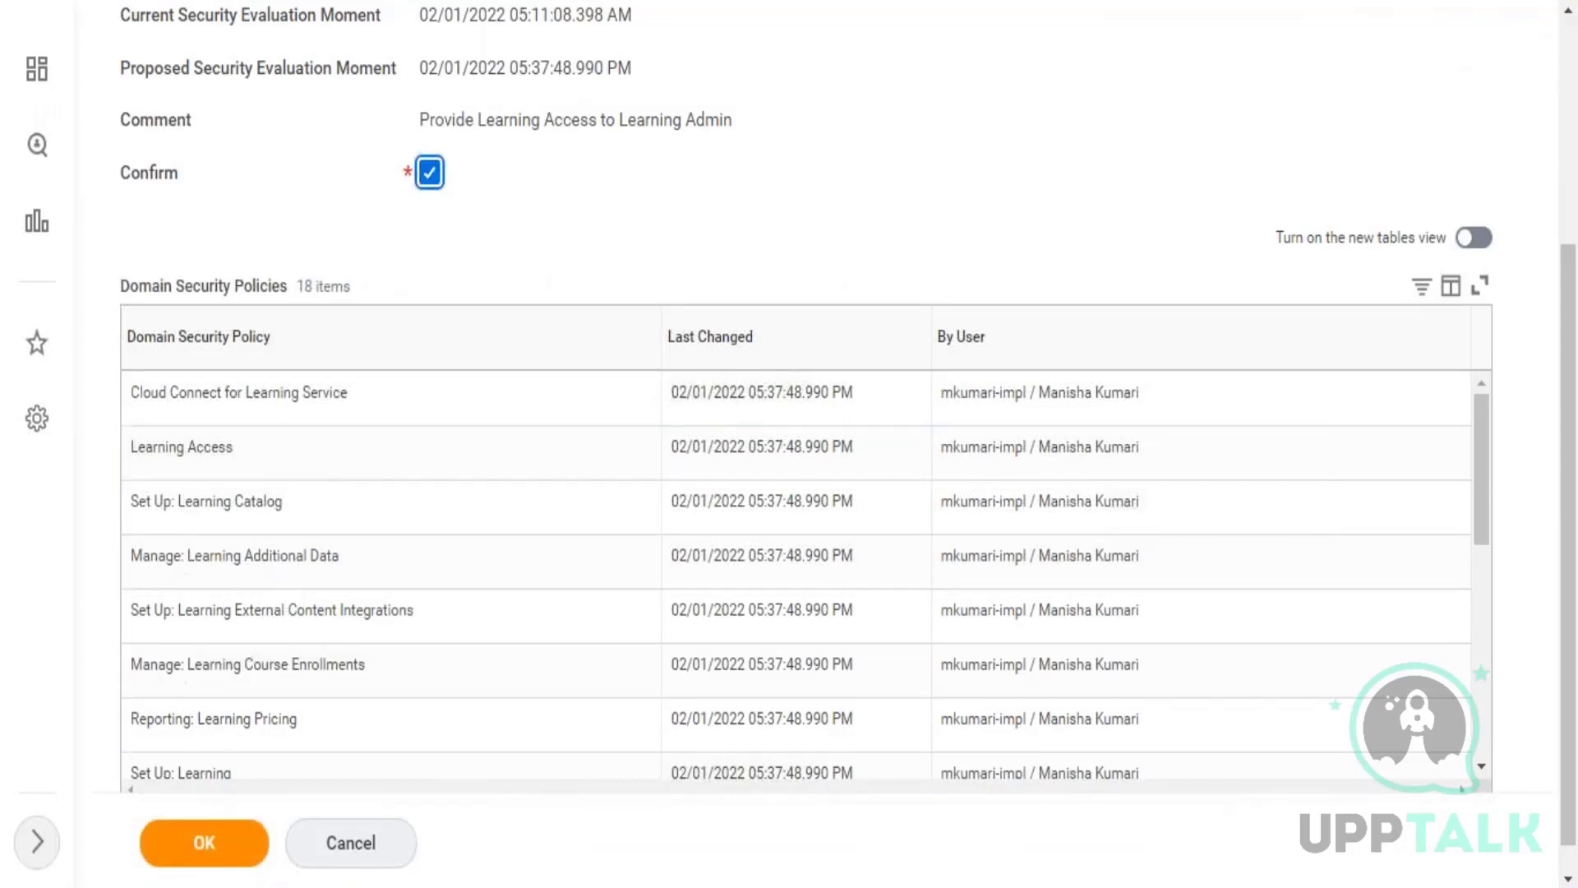
left_click(205, 845)
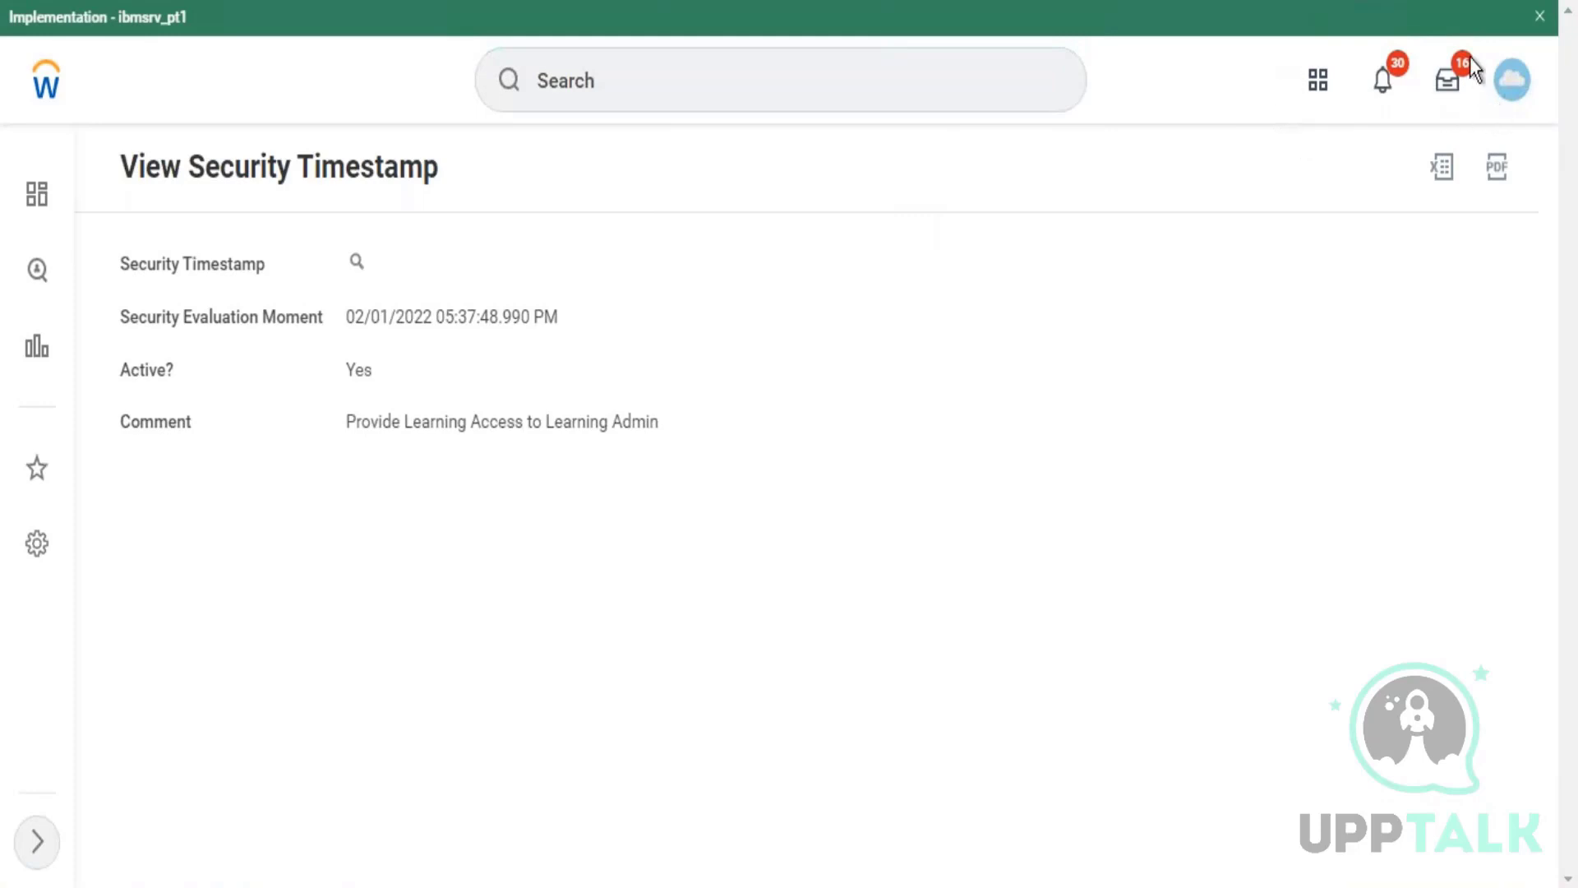
scroll(1077, 21, "down", 1)
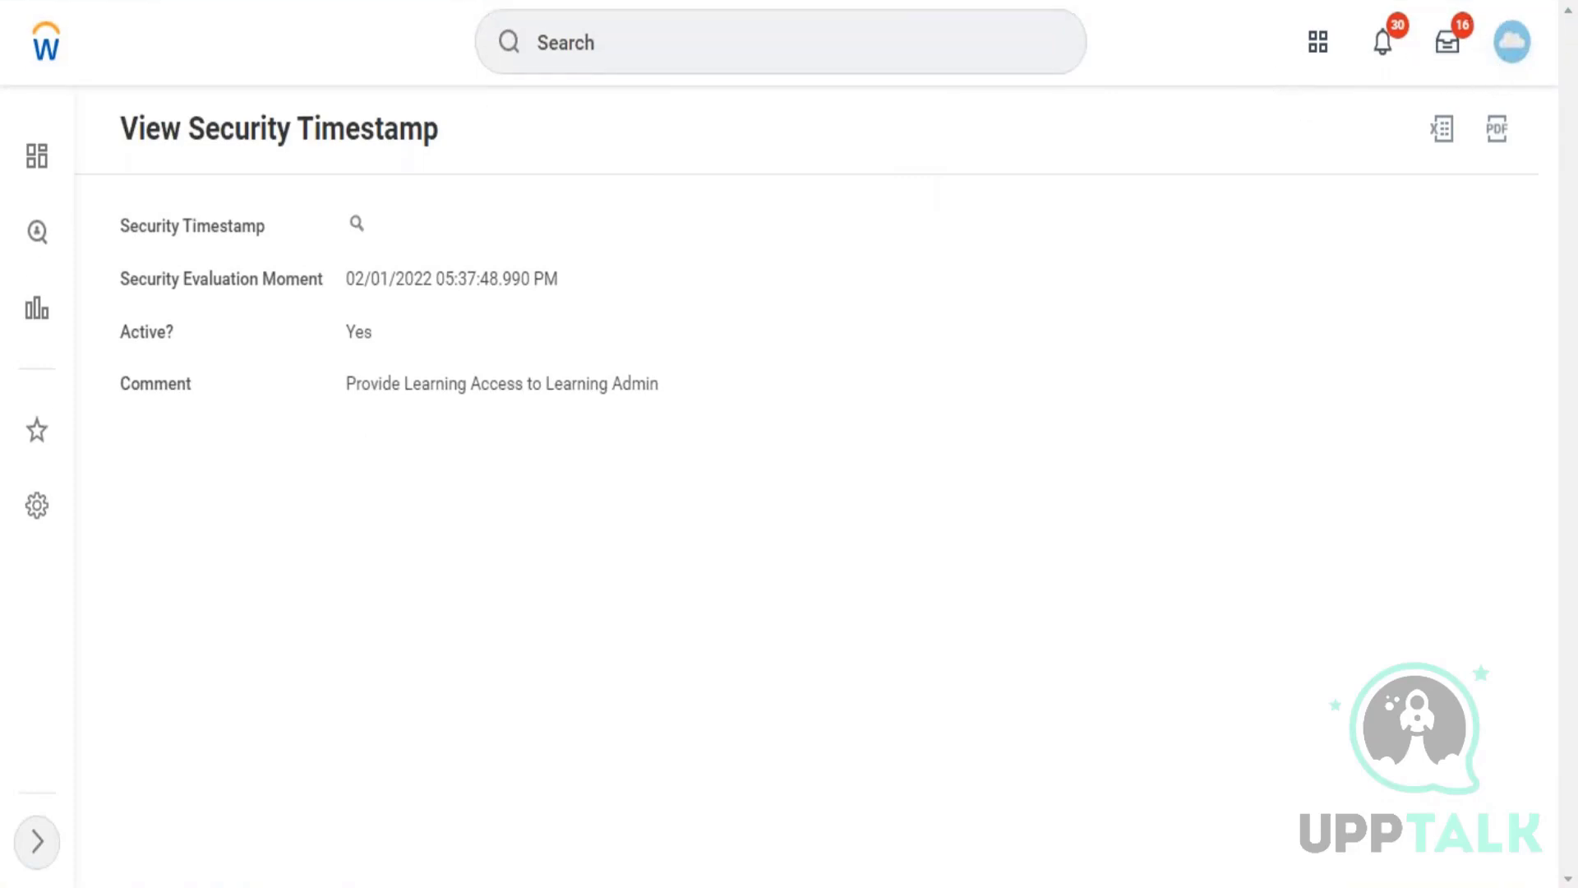
Step: Search for a worker by first name, open their profile, and review its Security Profile actions
left_click(900, 51)
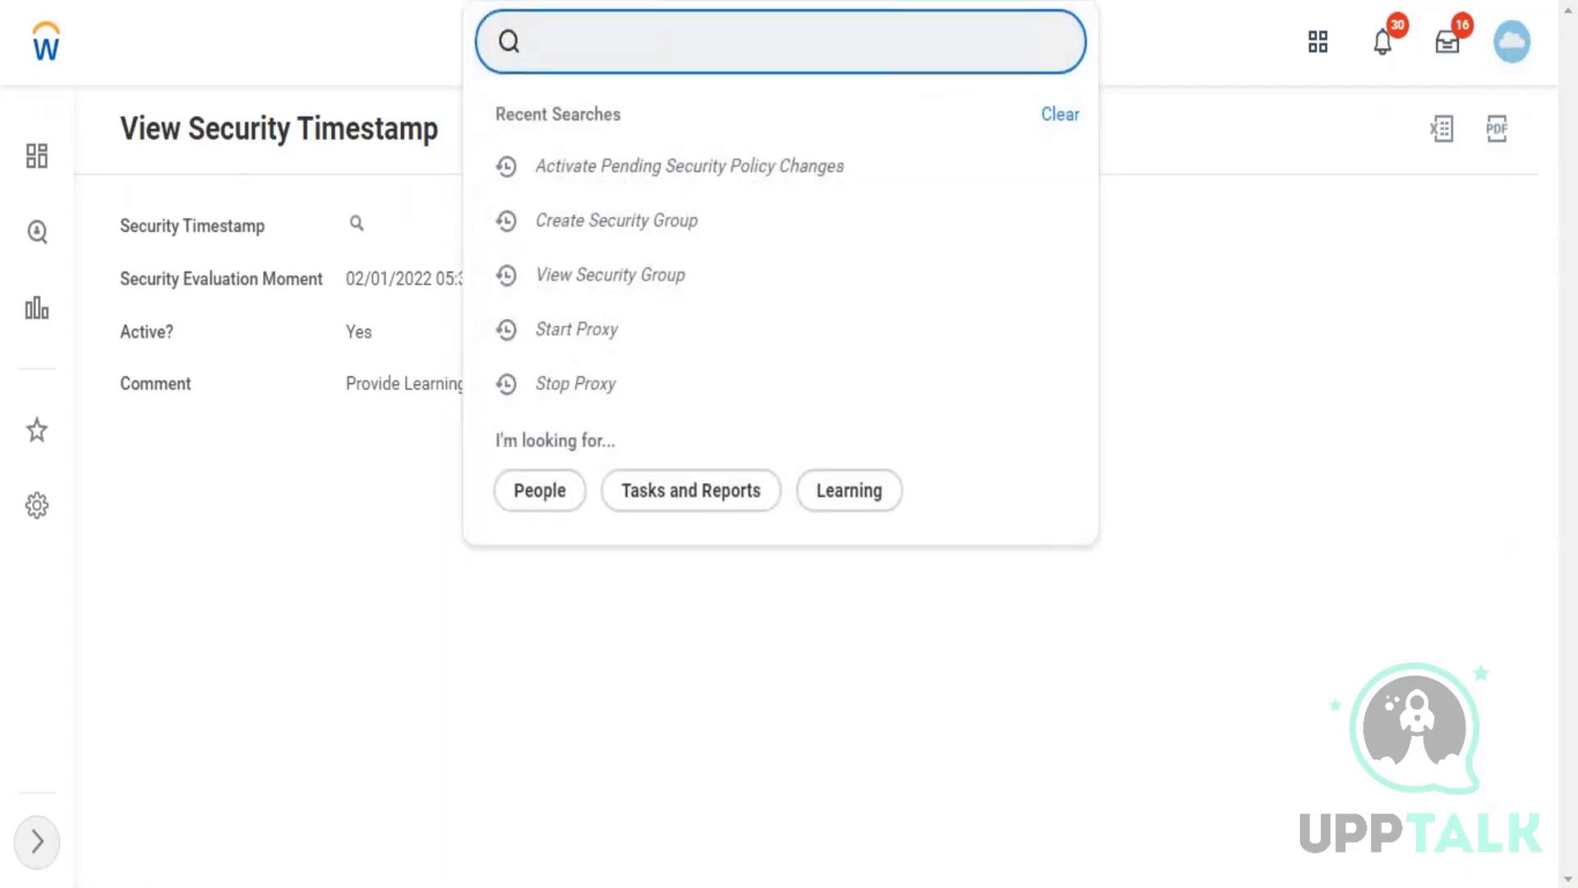
type("john")
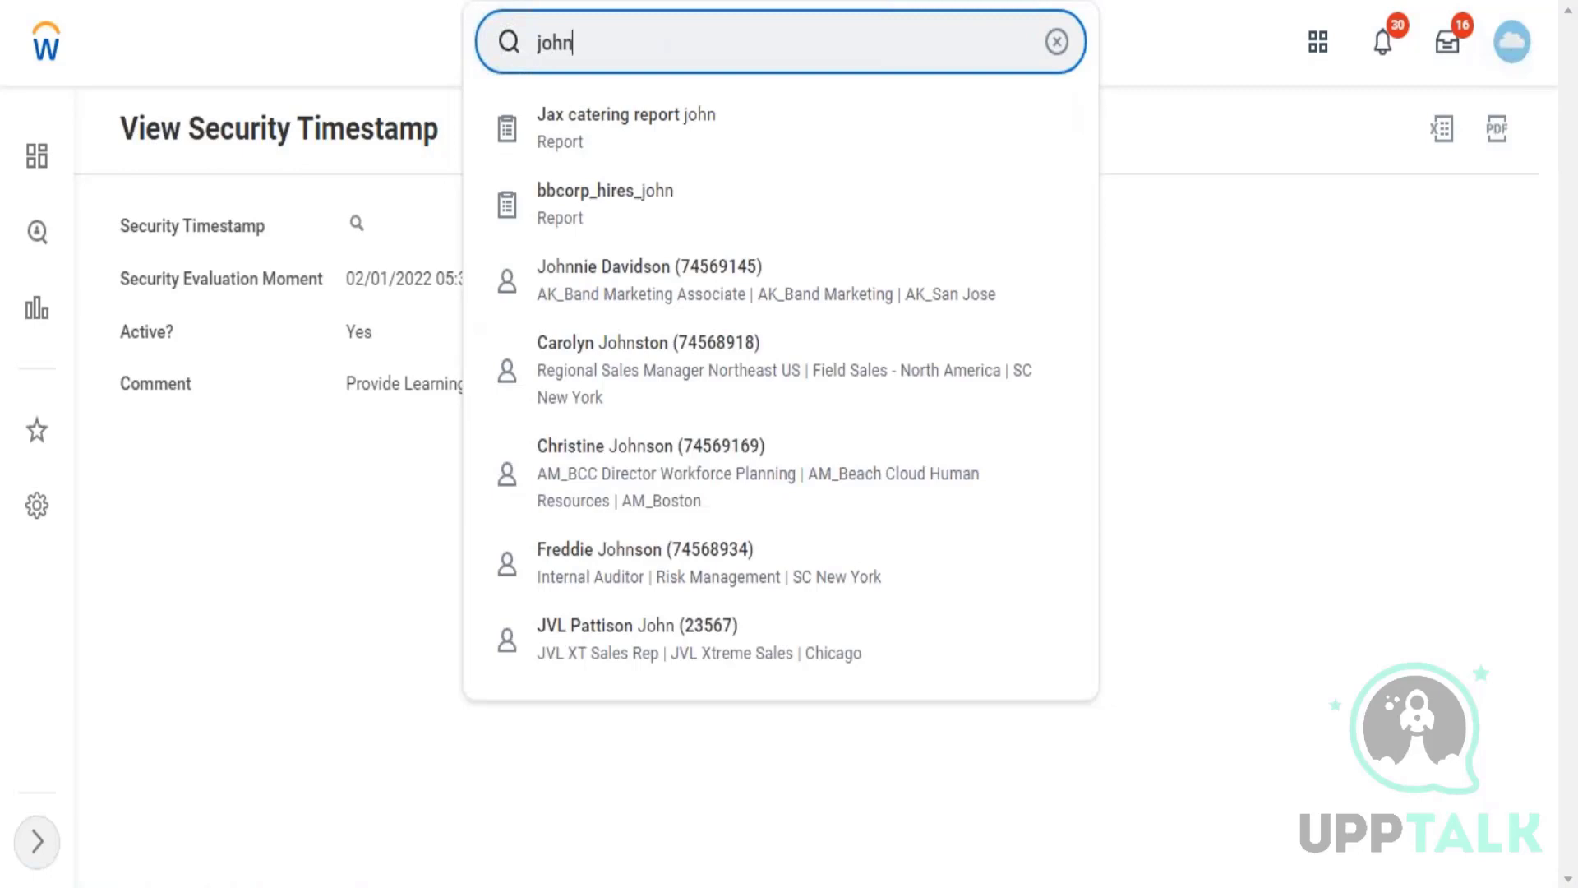
left_click(655, 485)
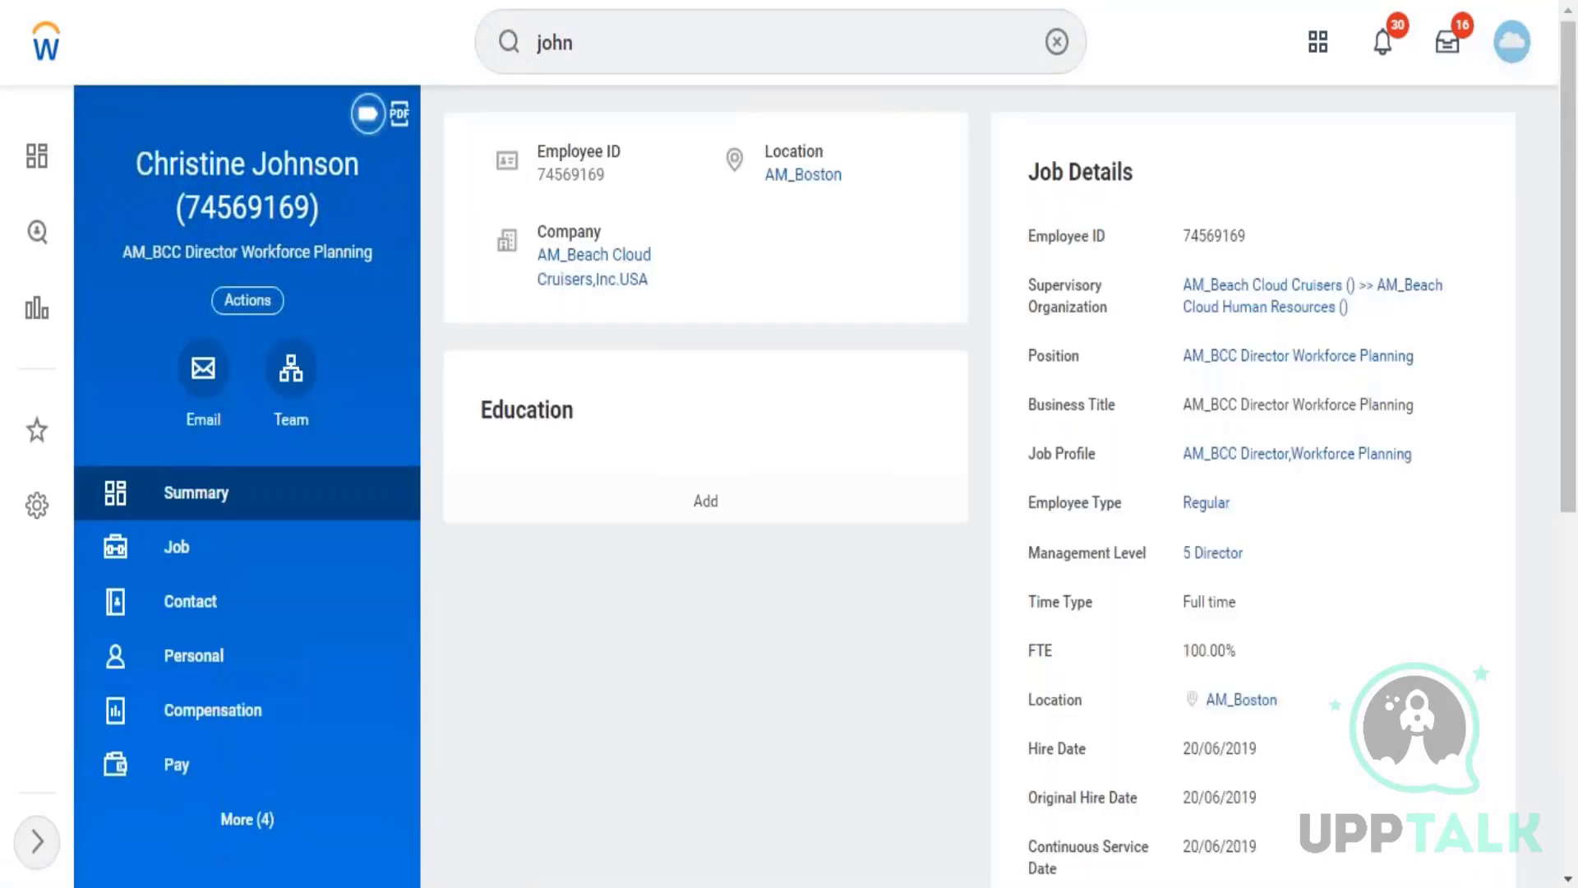
left_click(260, 308)
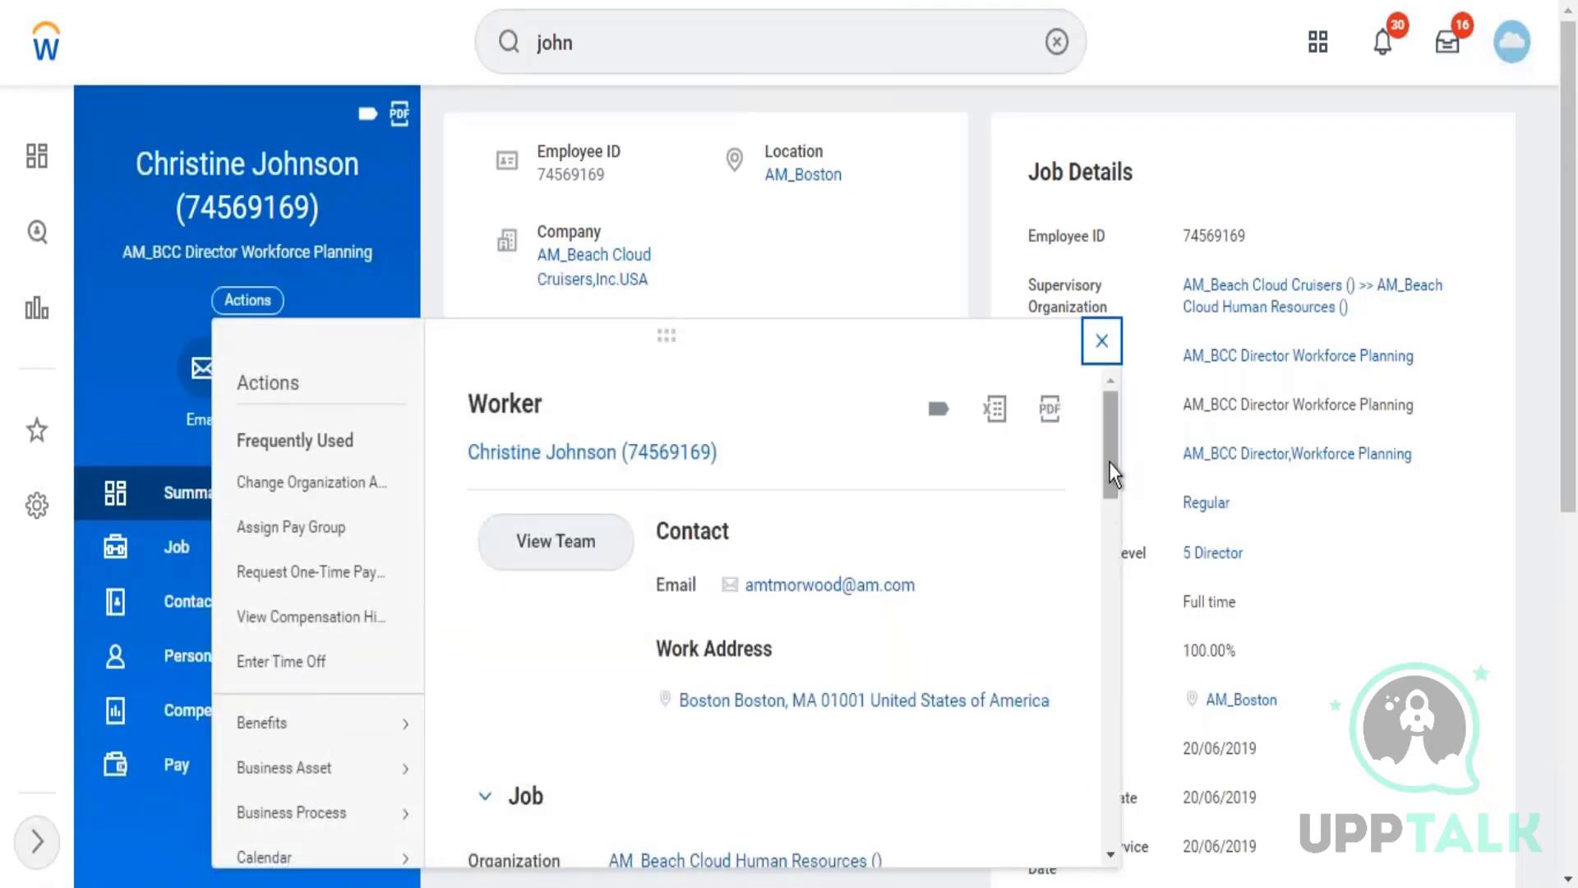
left_click_drag(1107, 462, 1102, 814)
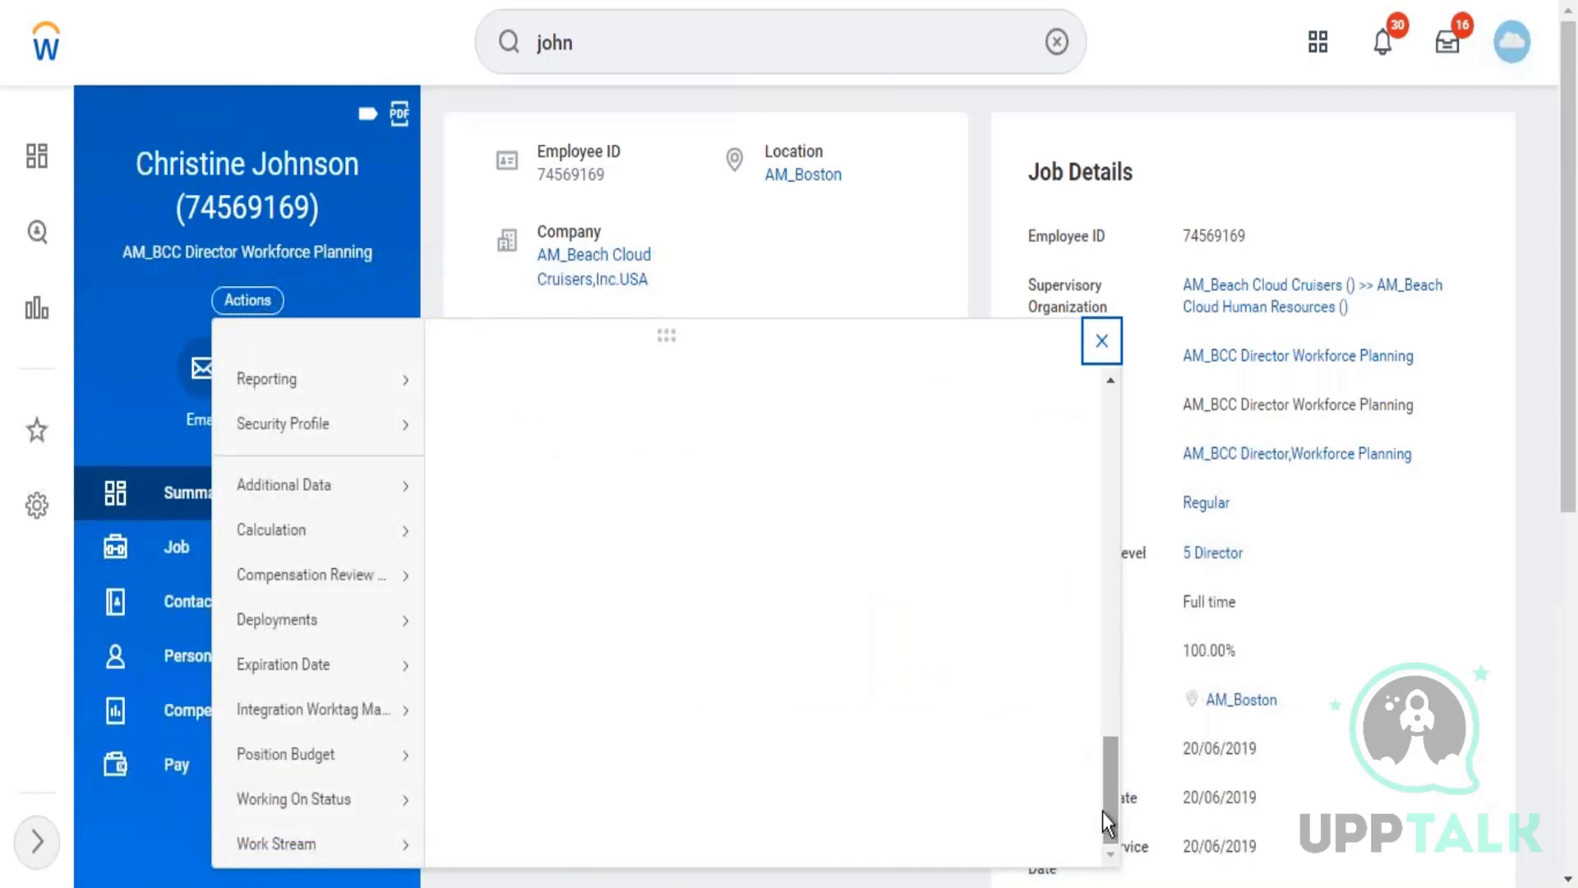
mouse_move(403, 432)
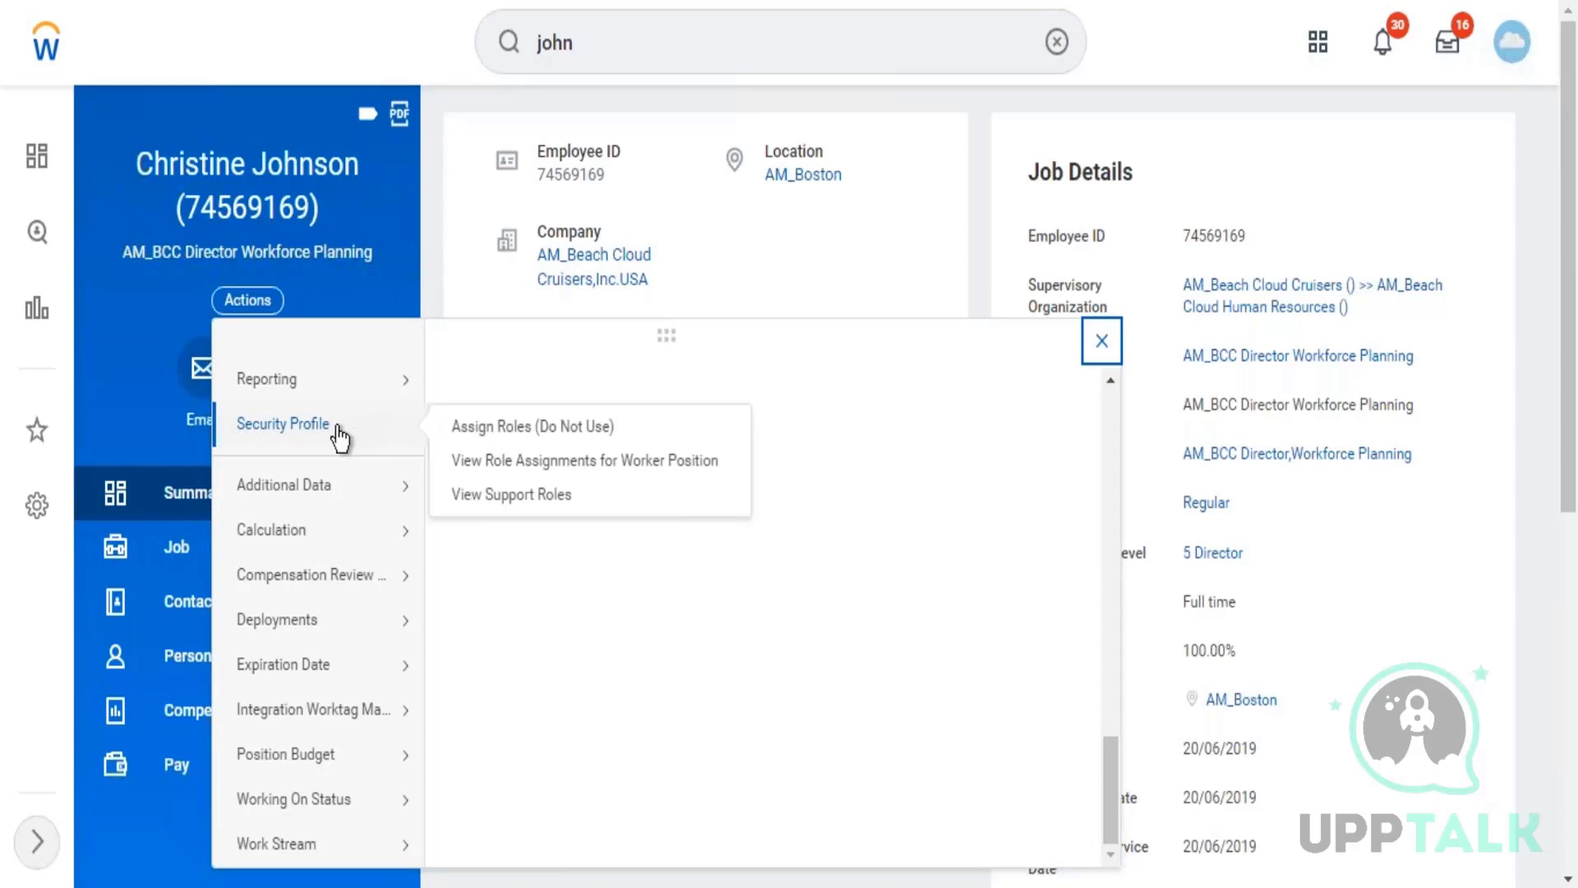
Step: Retype the worker's first name in global search to list matching results again
left_click(623, 36)
key("BackSpace")
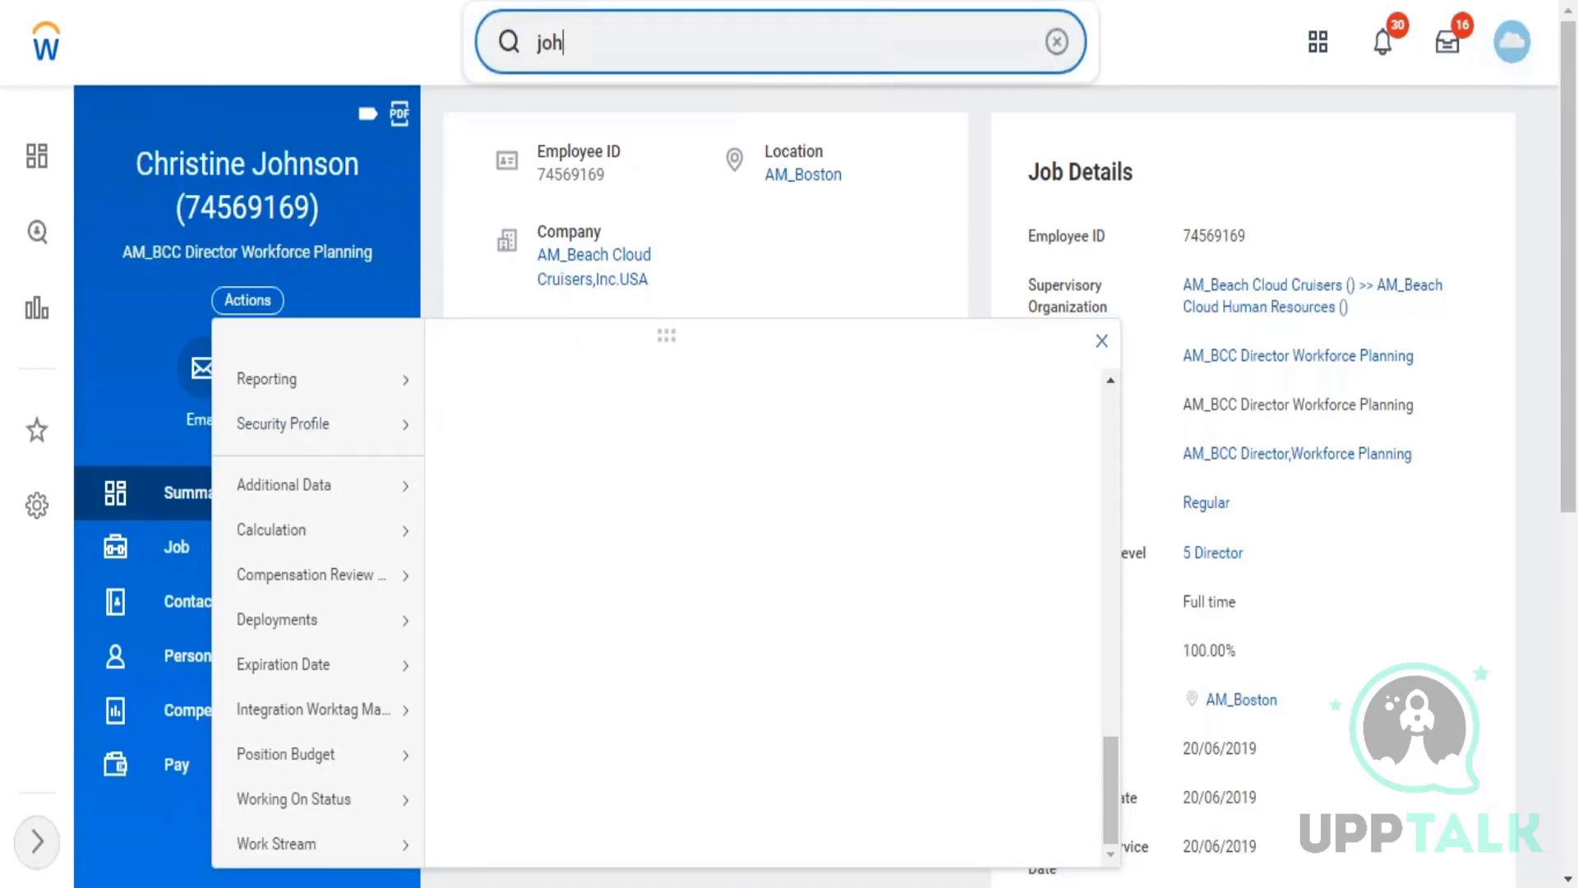
key("BackSpace")
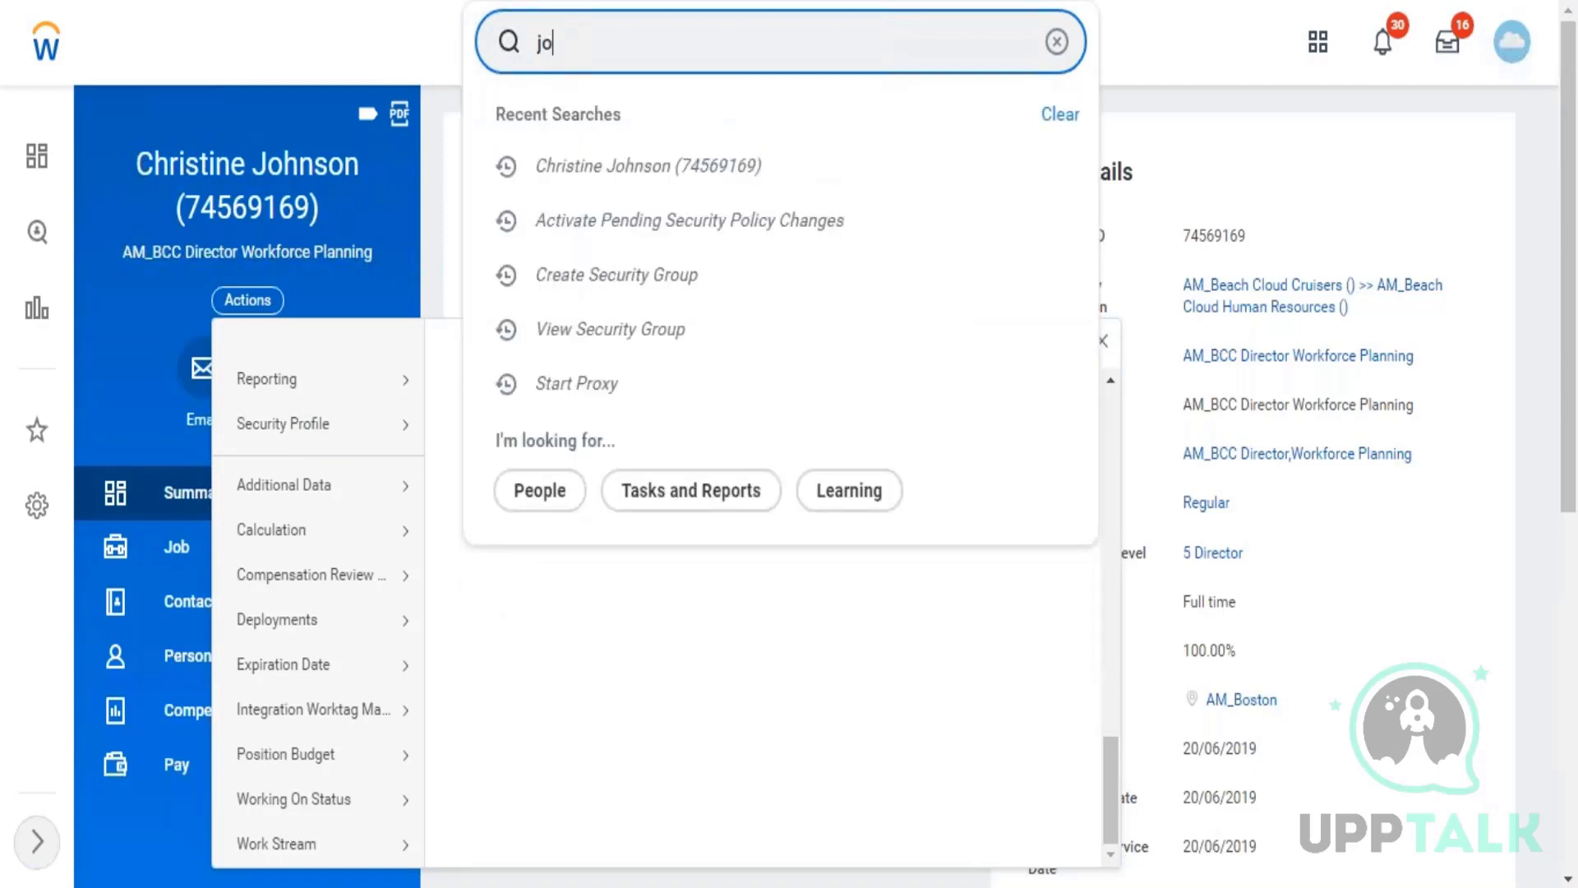
key("BackSpace")
key("BackSpace")
type("John")
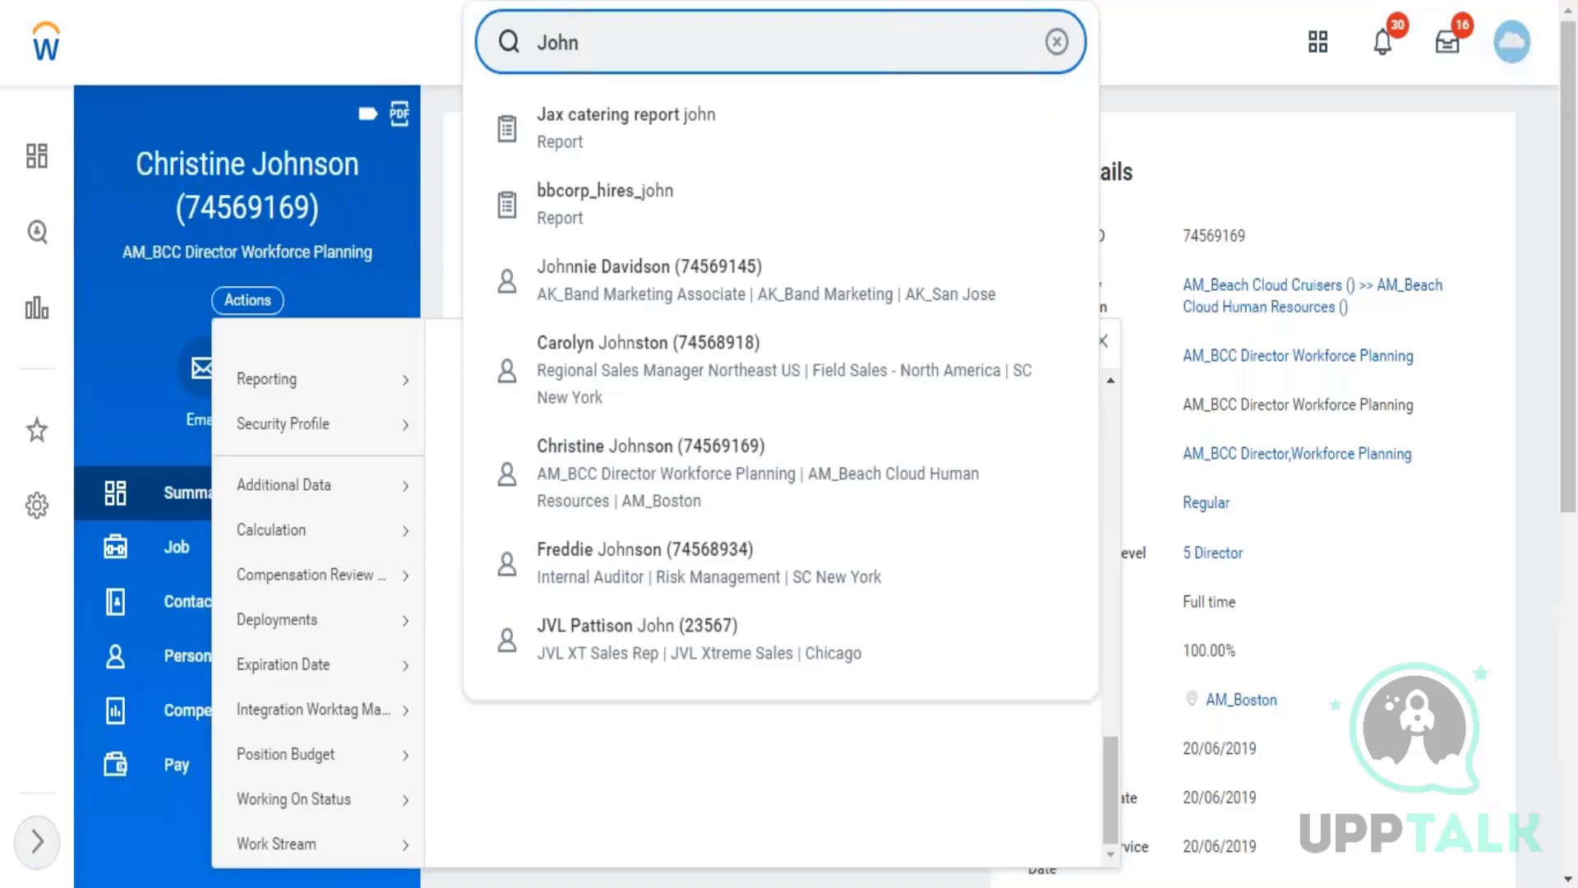
Step: Open another matching worker's profile, review its Security Profile actions, then search 'view sec group'
left_click(616, 373)
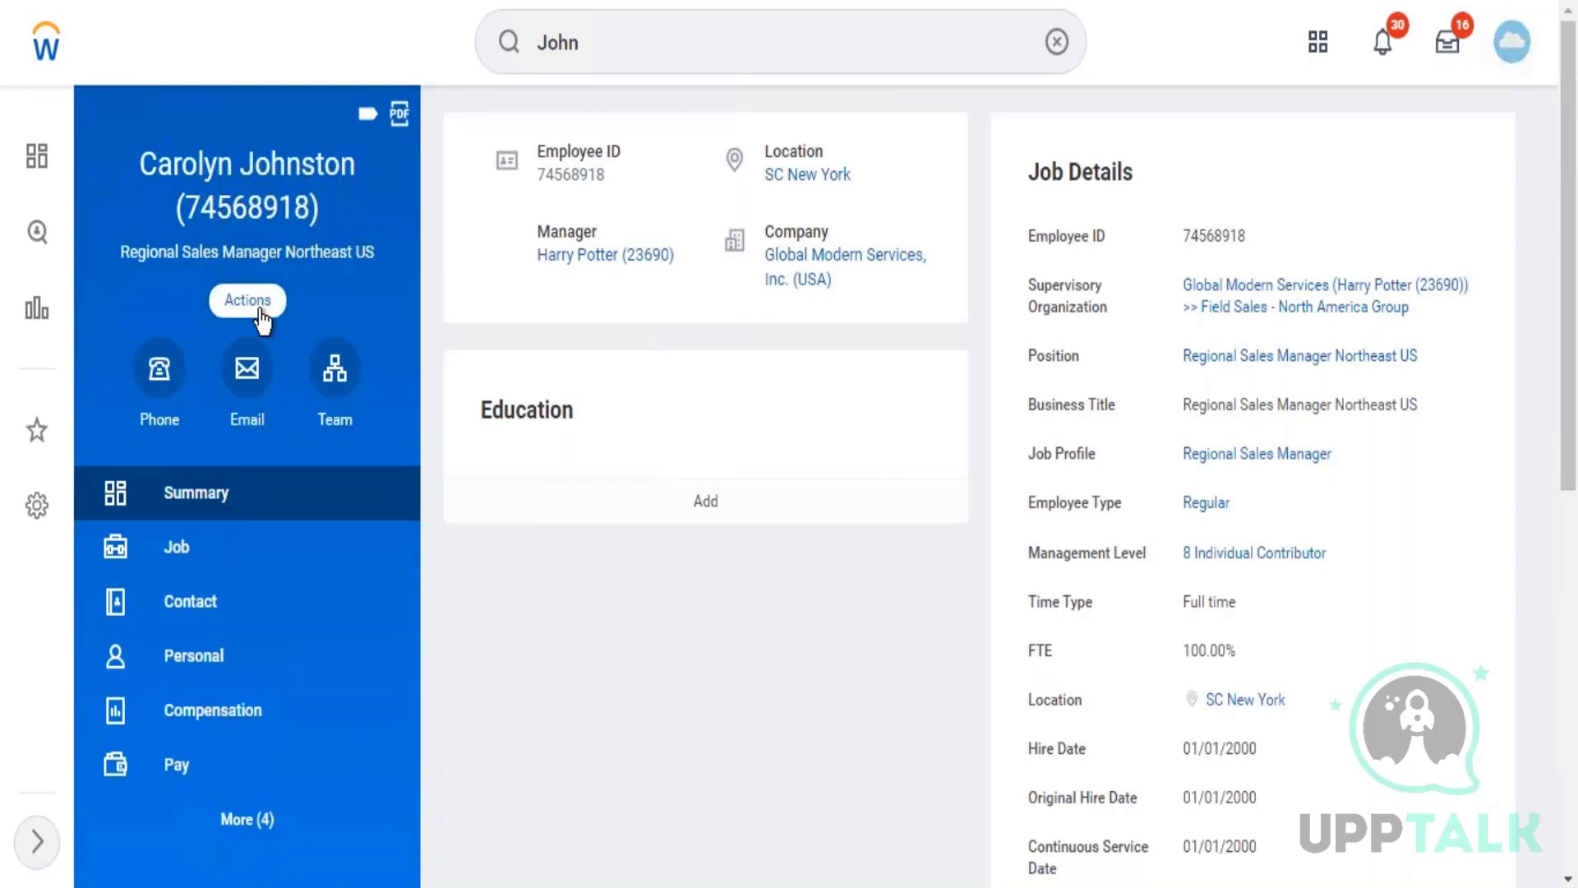
left_click(259, 314)
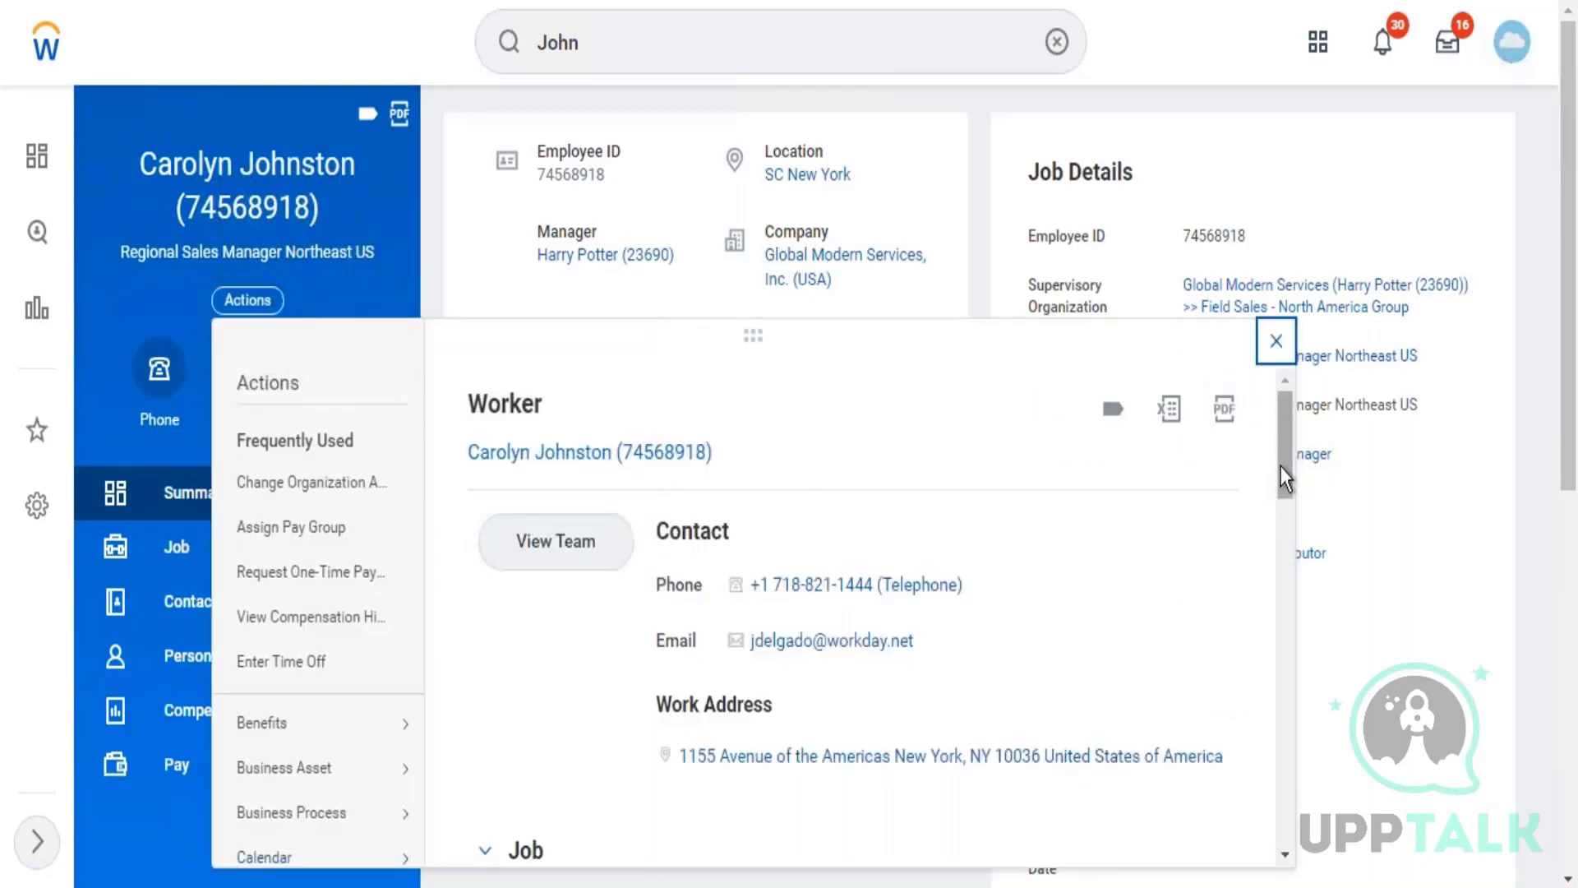
scroll(1278, 570, "down", 10)
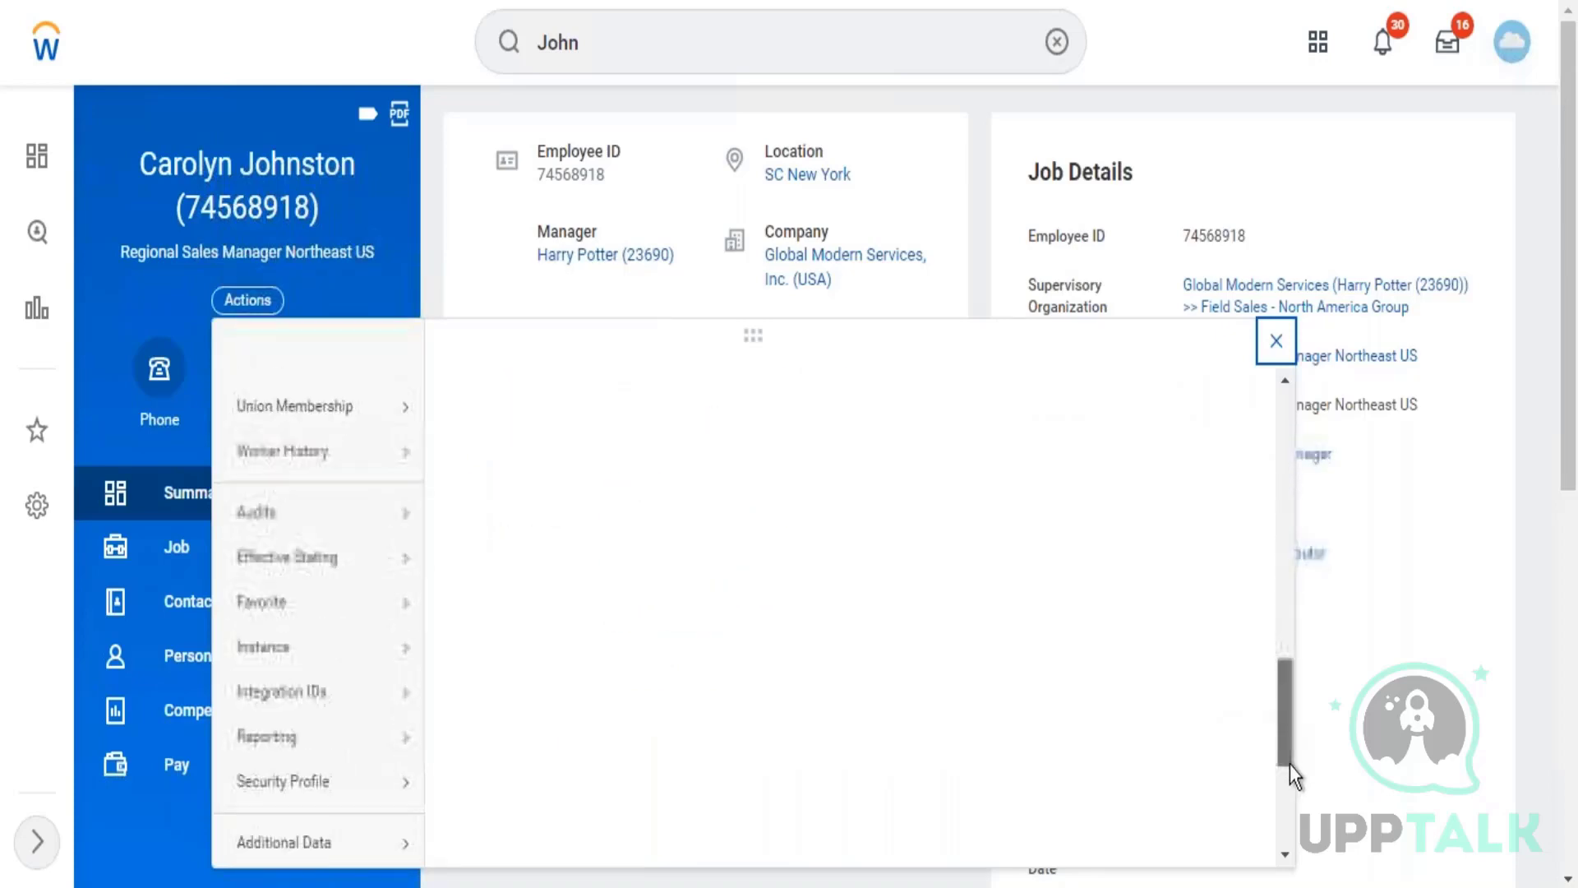
scroll(1291, 784, "down", 3)
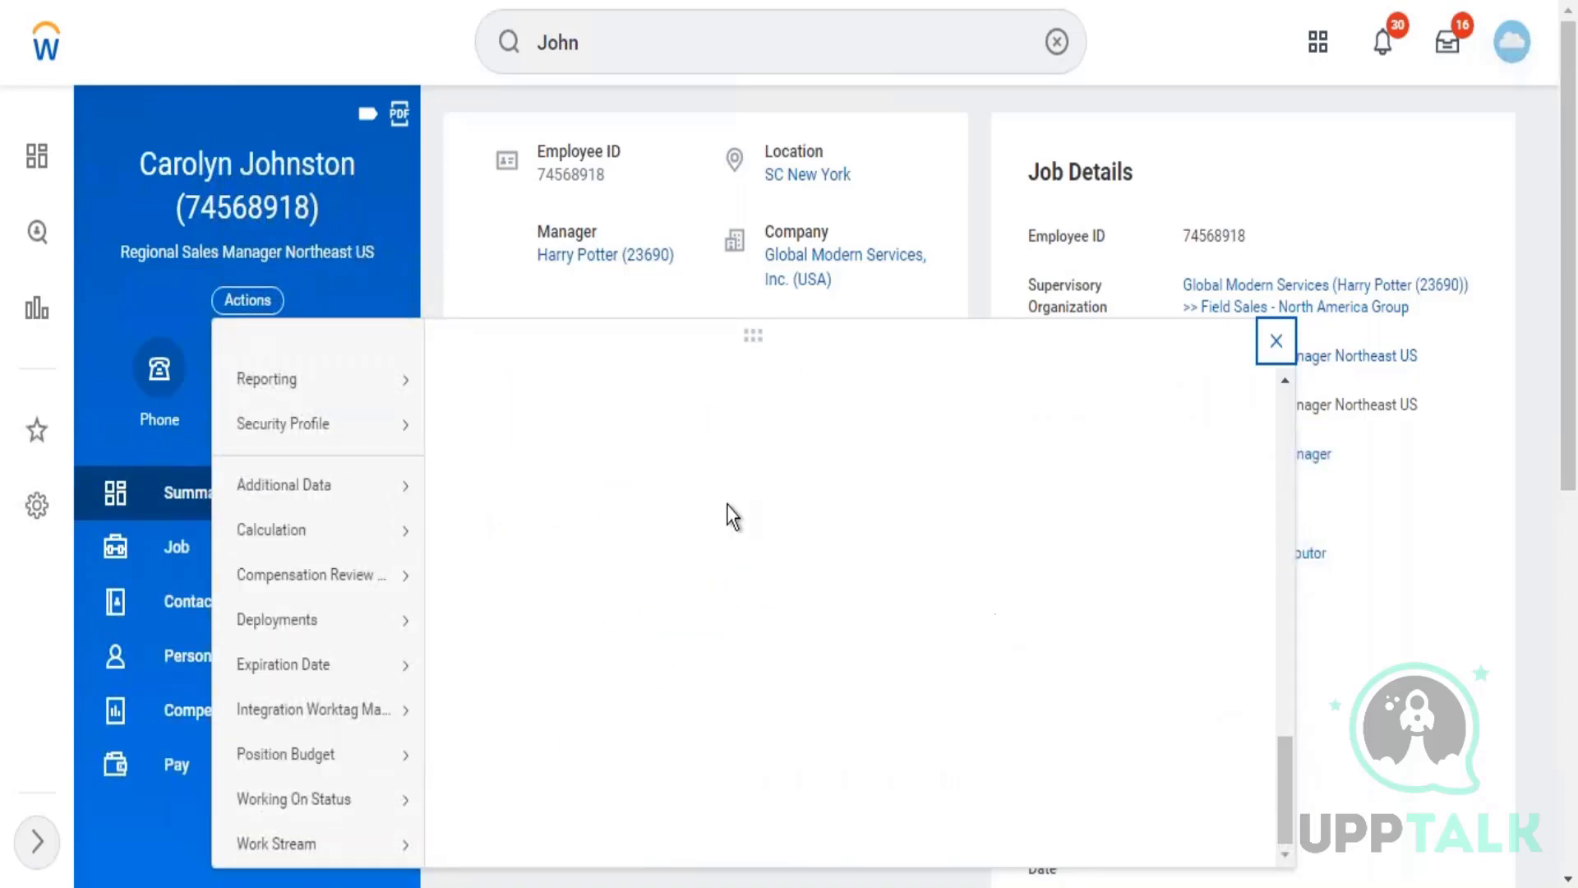
mouse_move(409, 432)
left_click(1055, 43)
type("v")
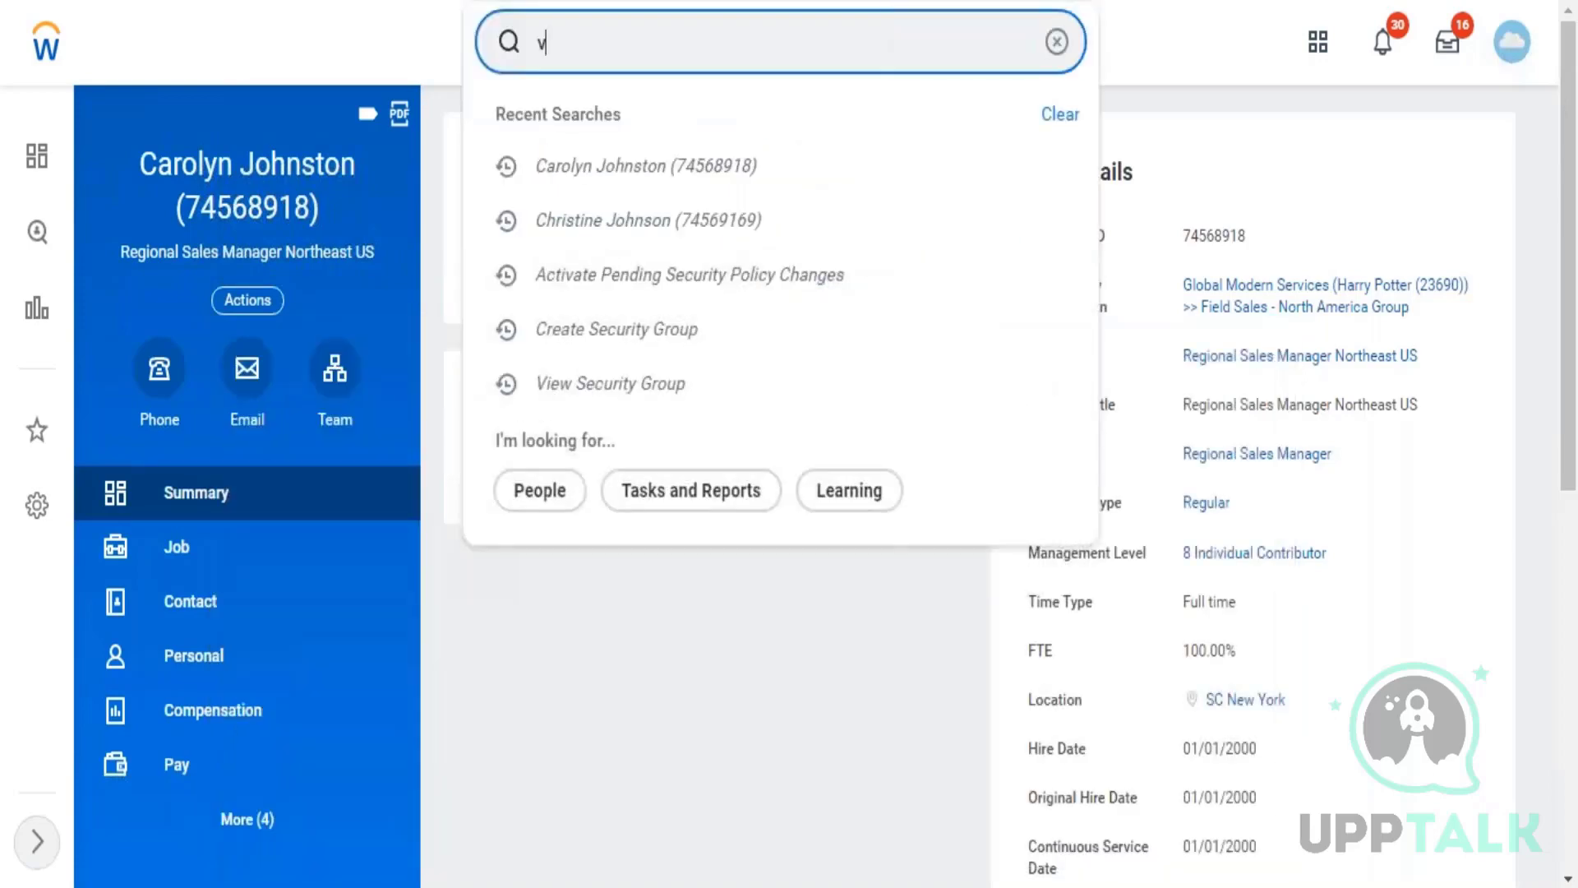
type("iew sec group")
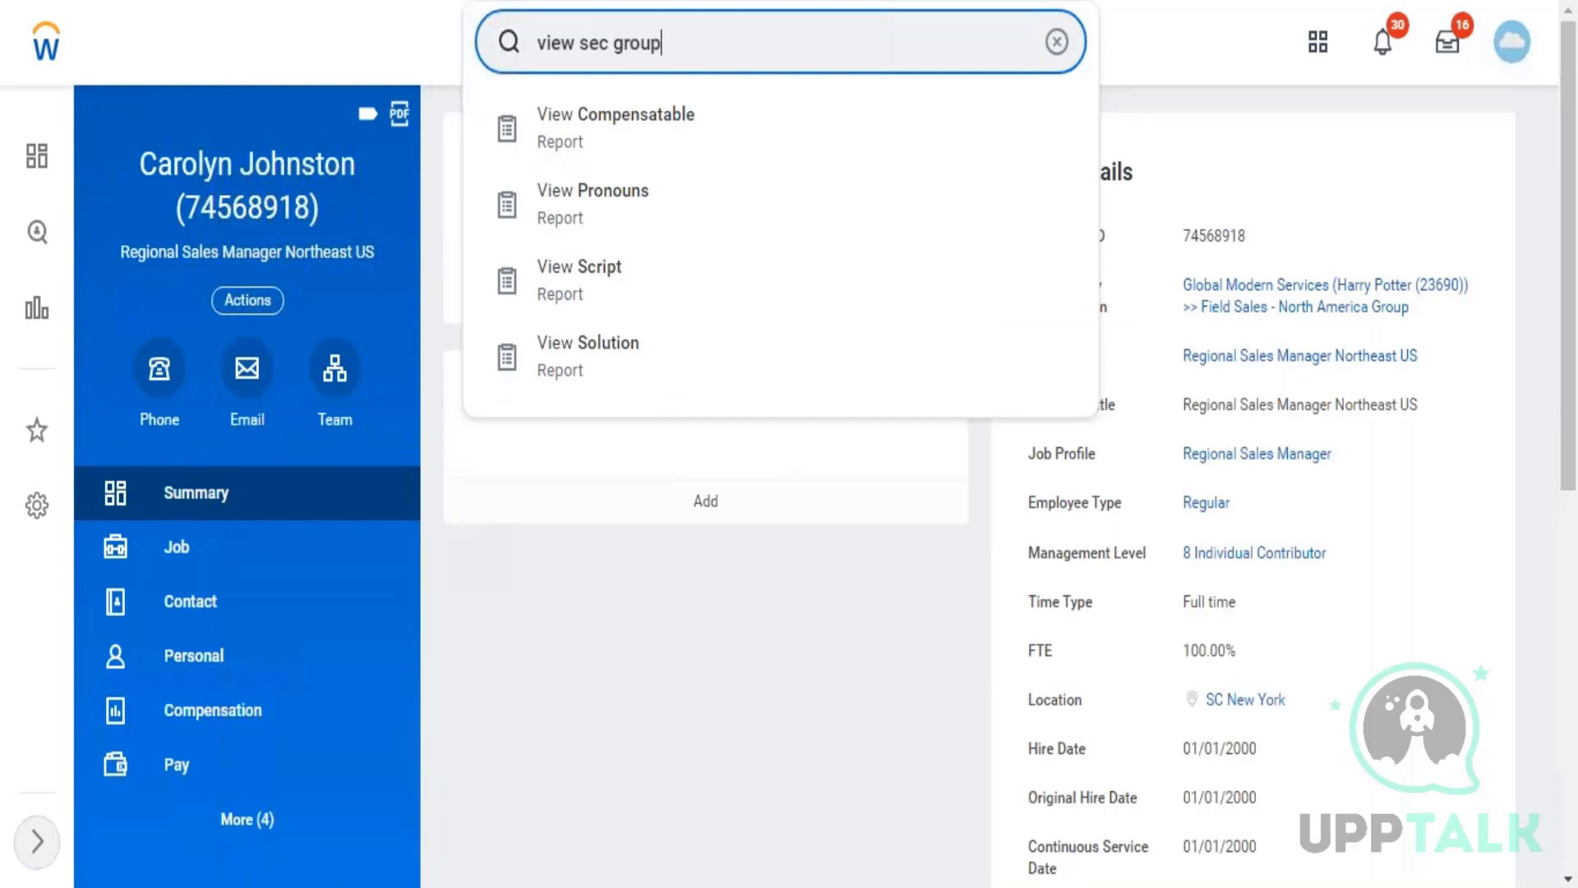
Step: Run View Security Group for Learning Administrator to list its 18 domain security policies
left_click(821, 114)
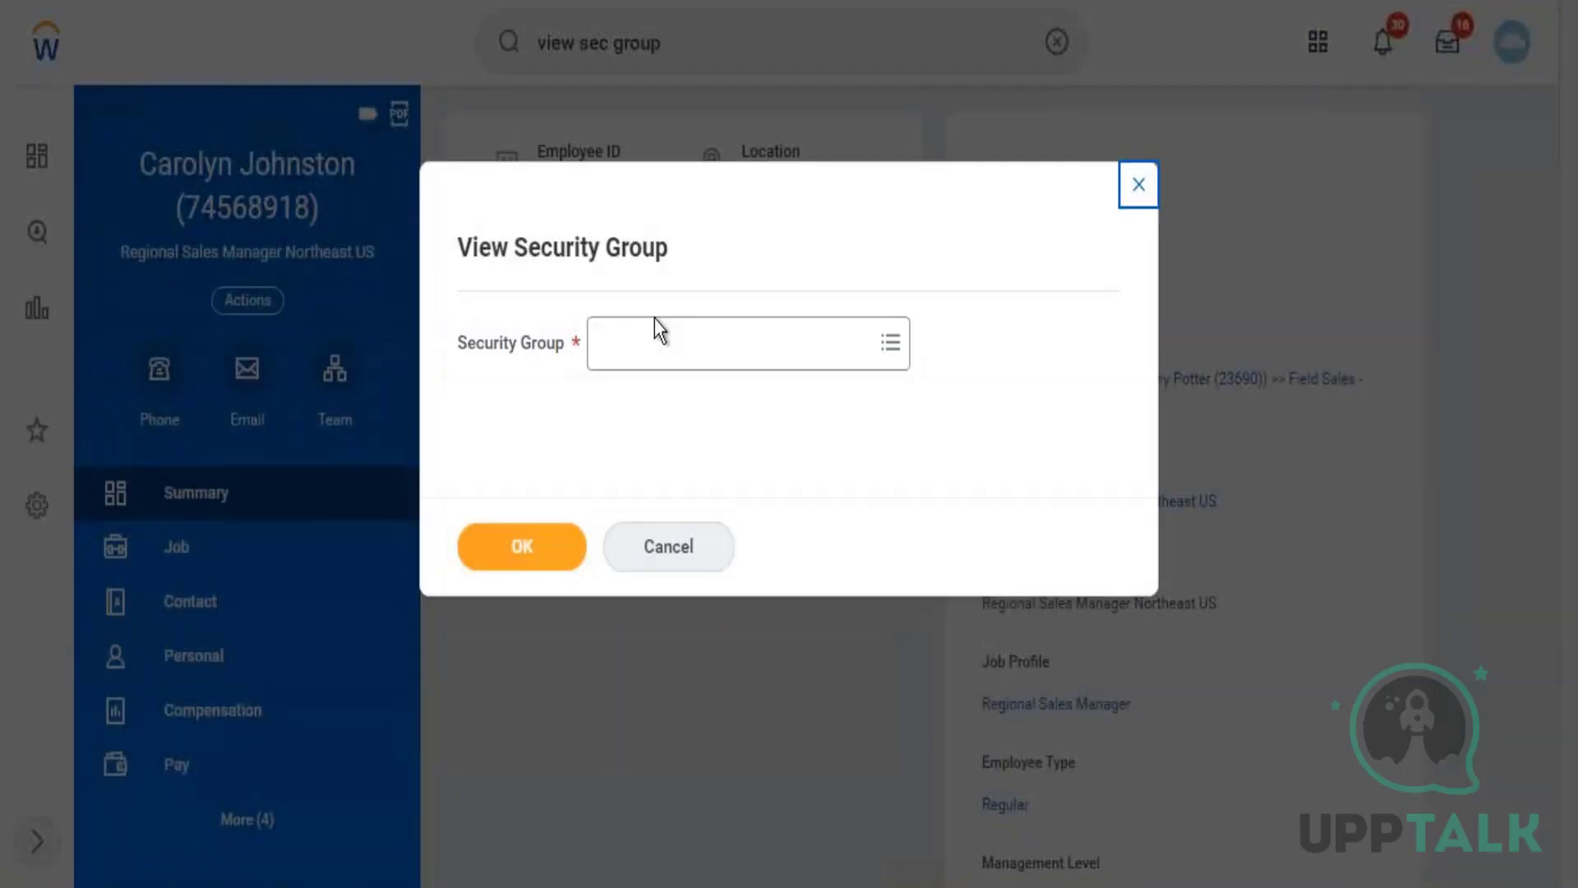
left_click(660, 370)
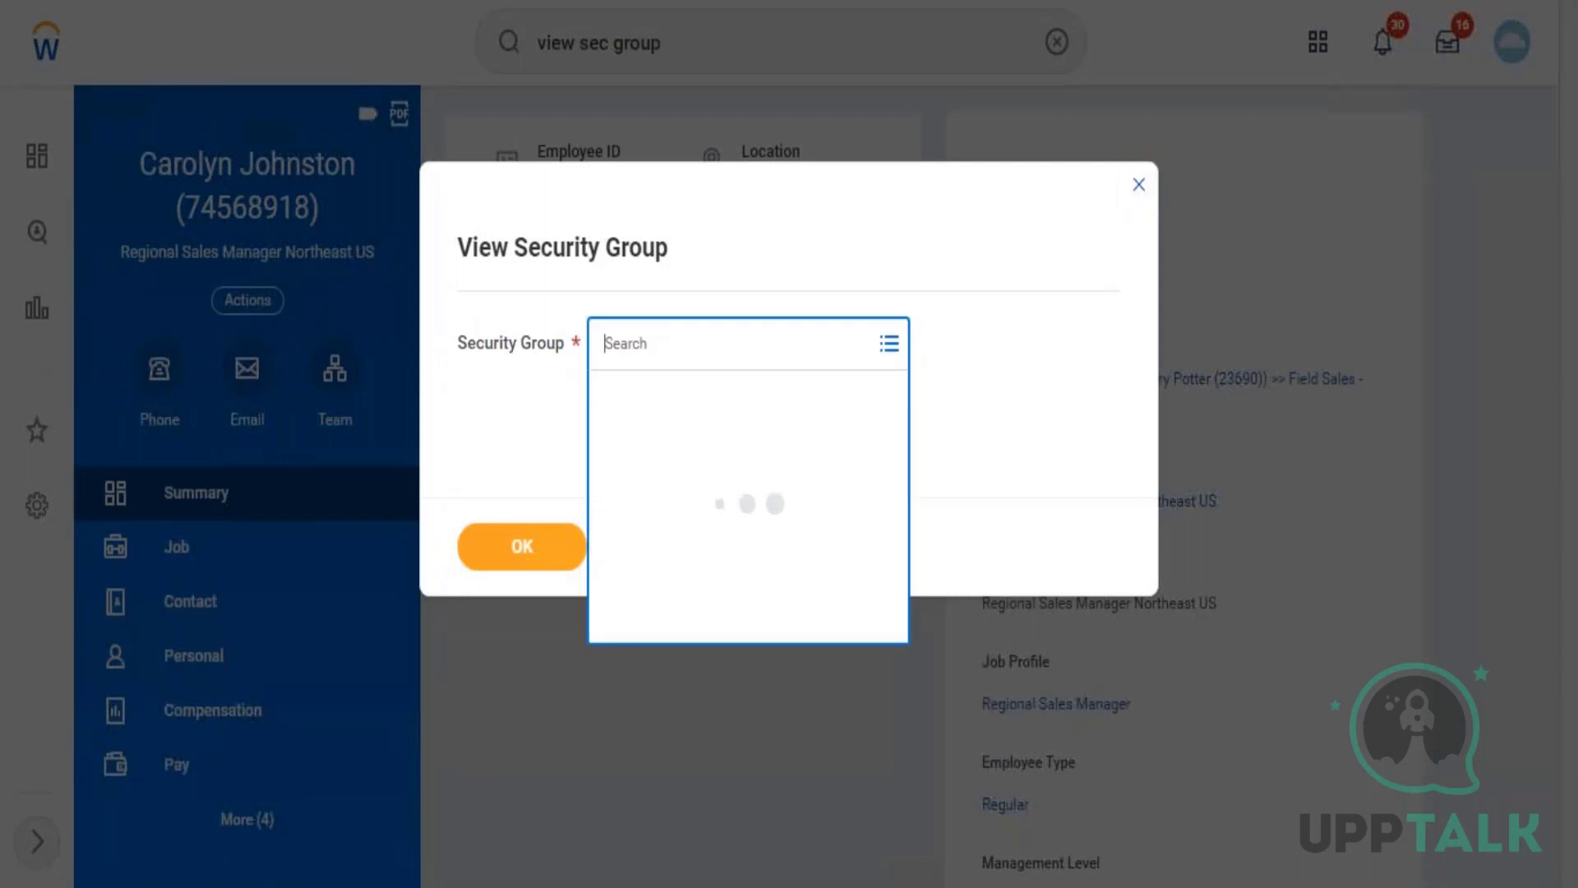
type("learning a")
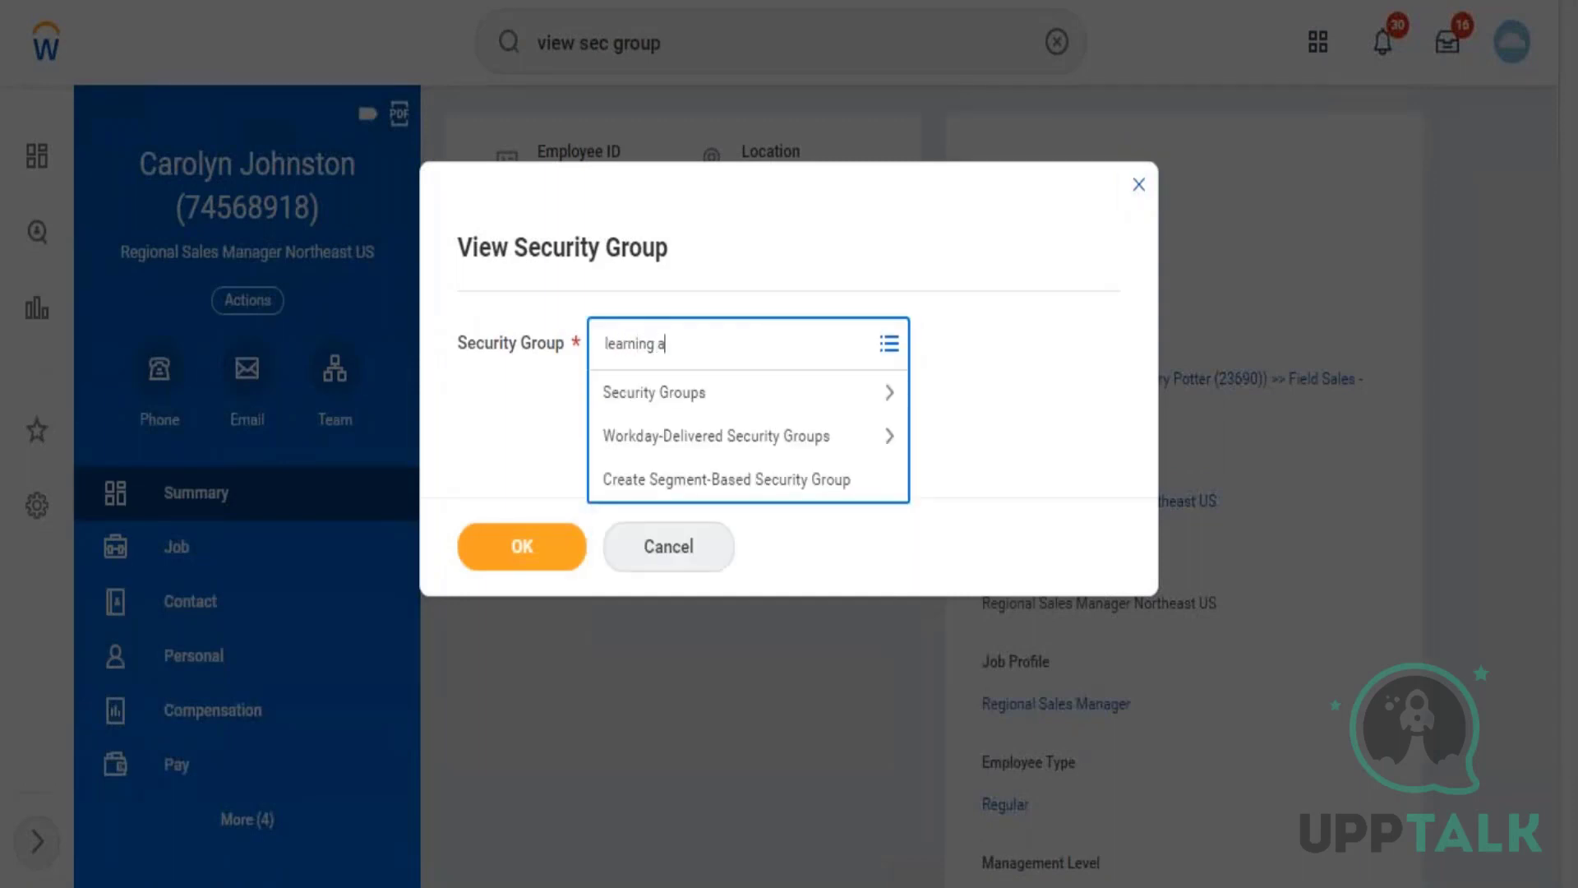
type("dmin")
key("Return")
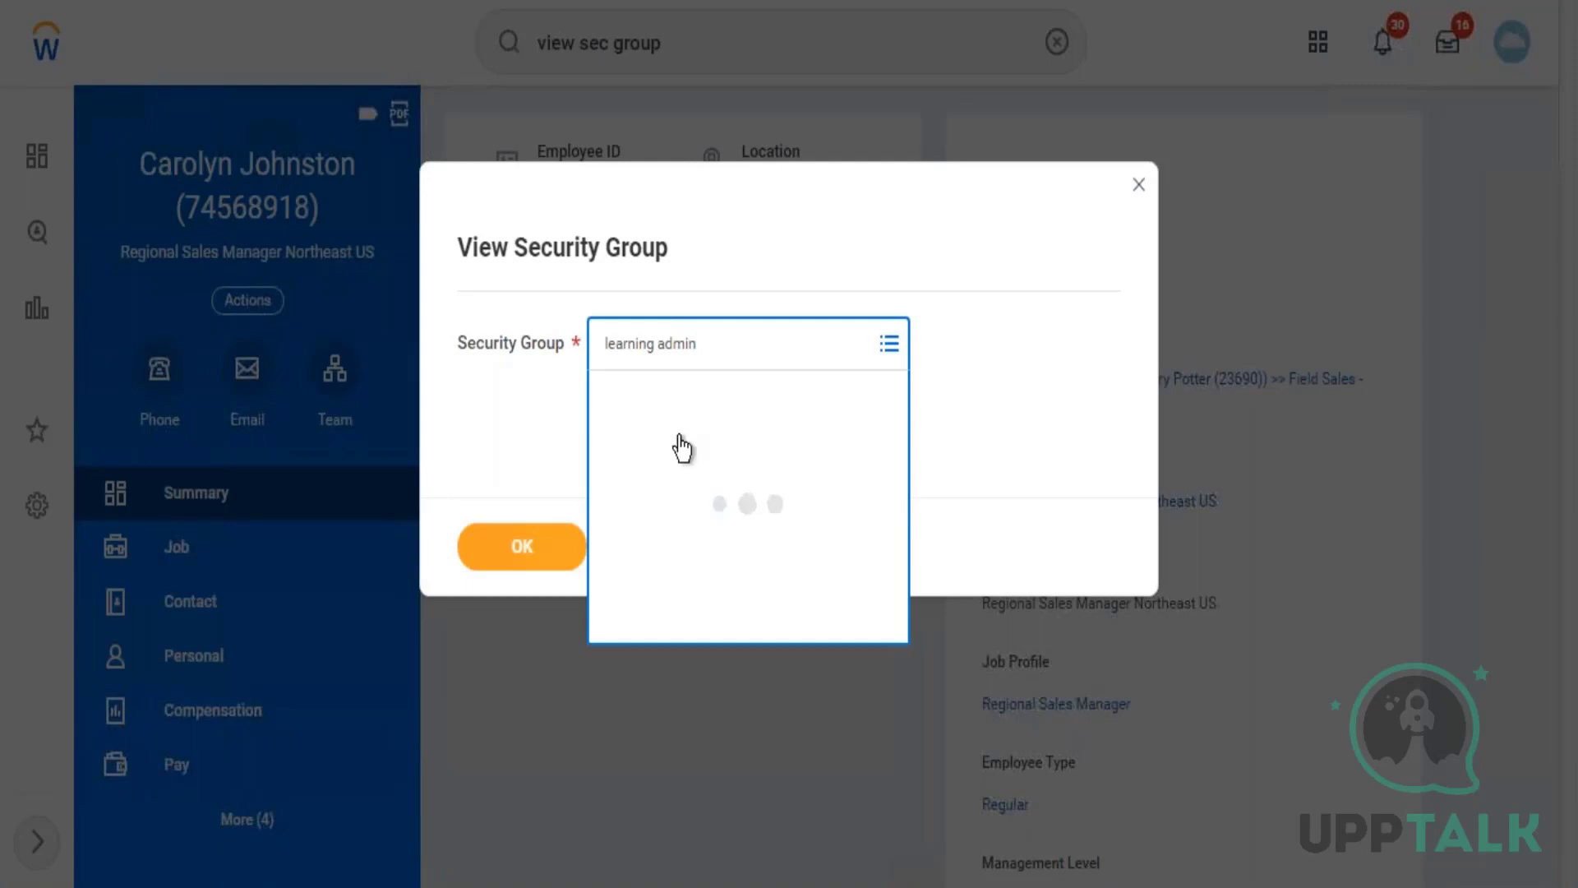
left_click(561, 543)
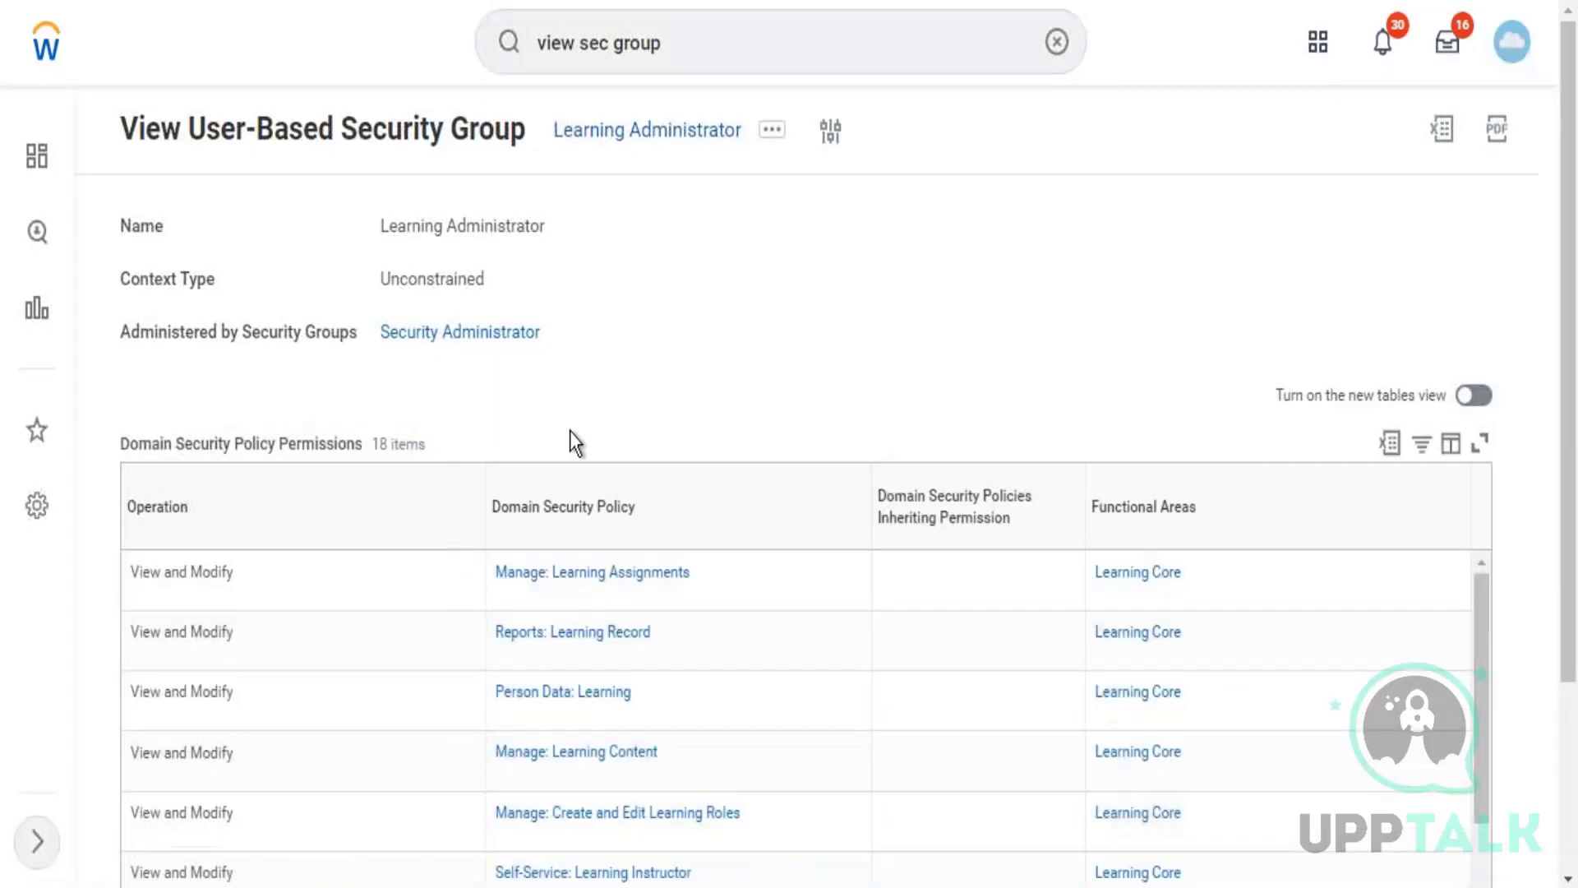
Step: Choose Assign Users from the Learning Administrator group's User-Based Security Group actions
left_click(771, 132)
mouse_move(878, 238)
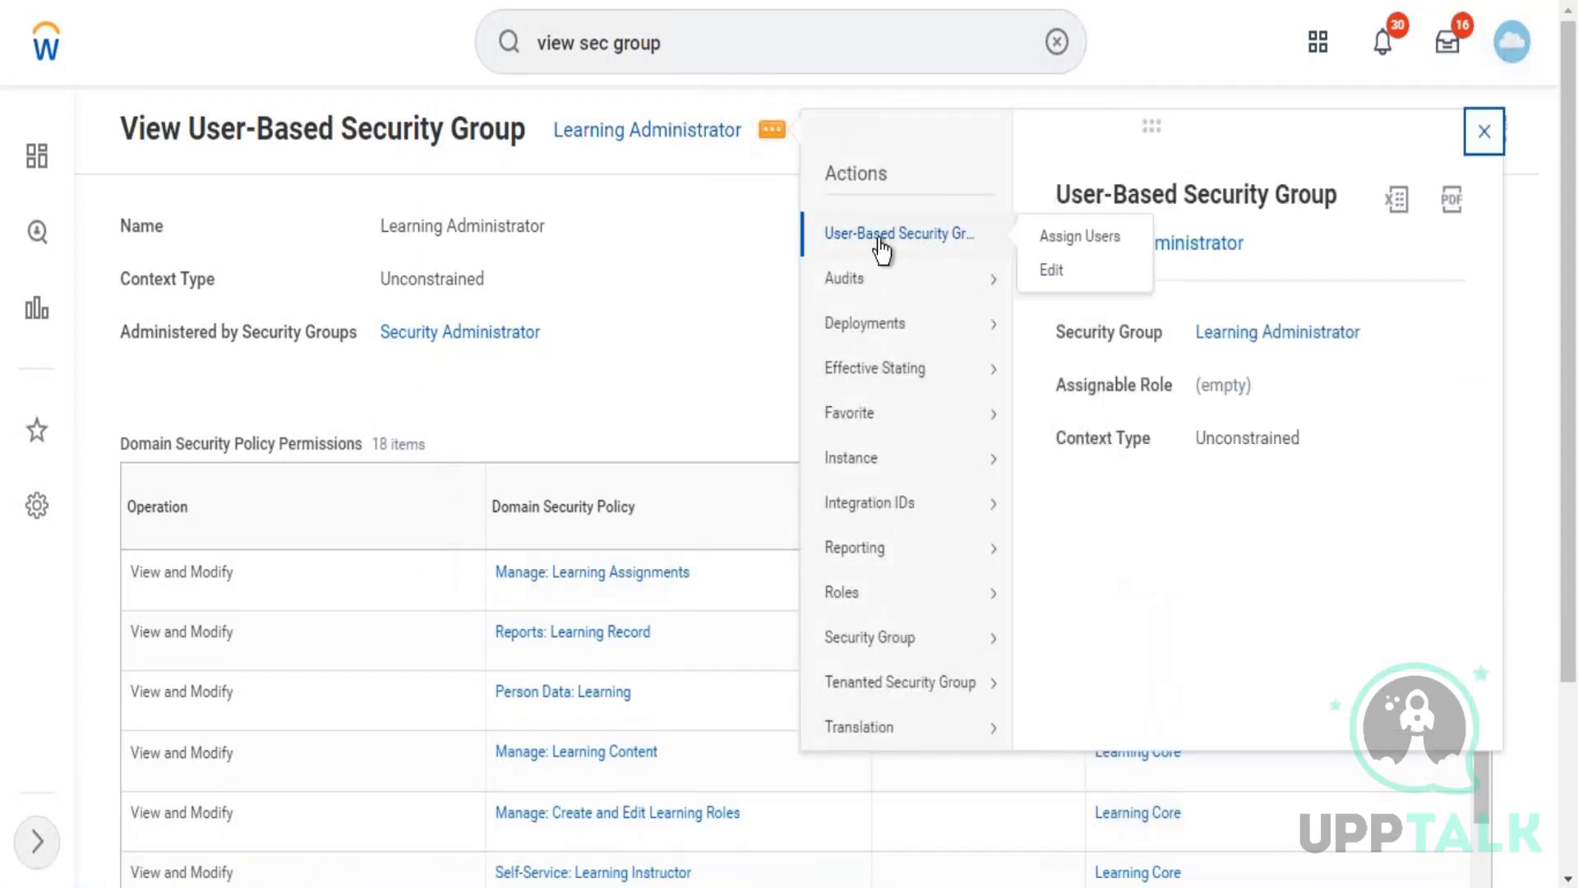
left_click(1059, 241)
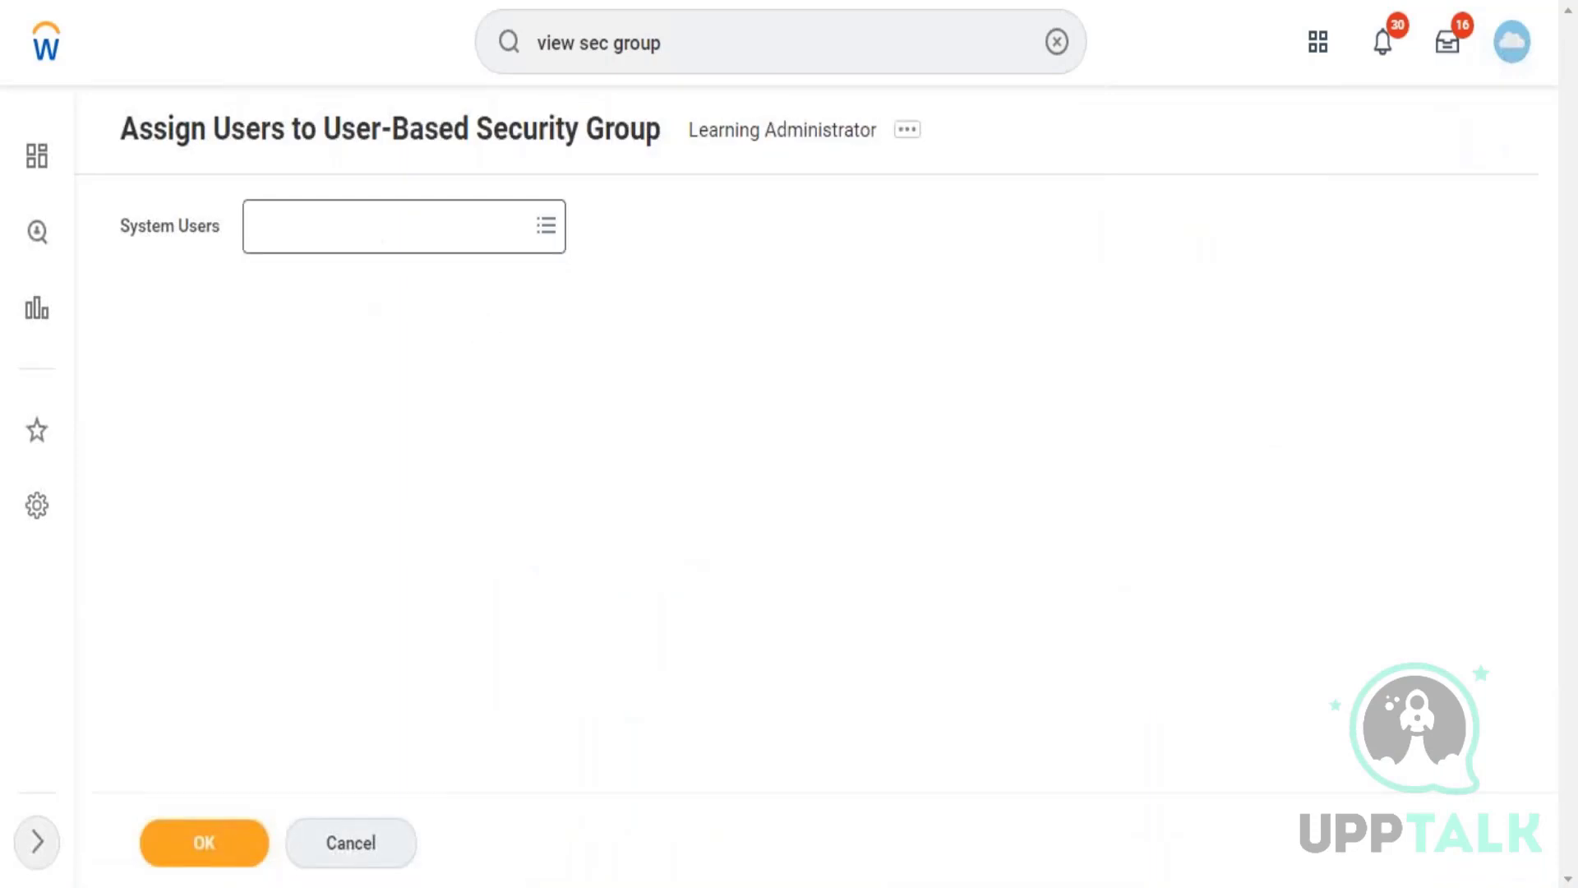
Step: Search System Users by the first user's name and select the matching user
left_click(370, 235)
type("John")
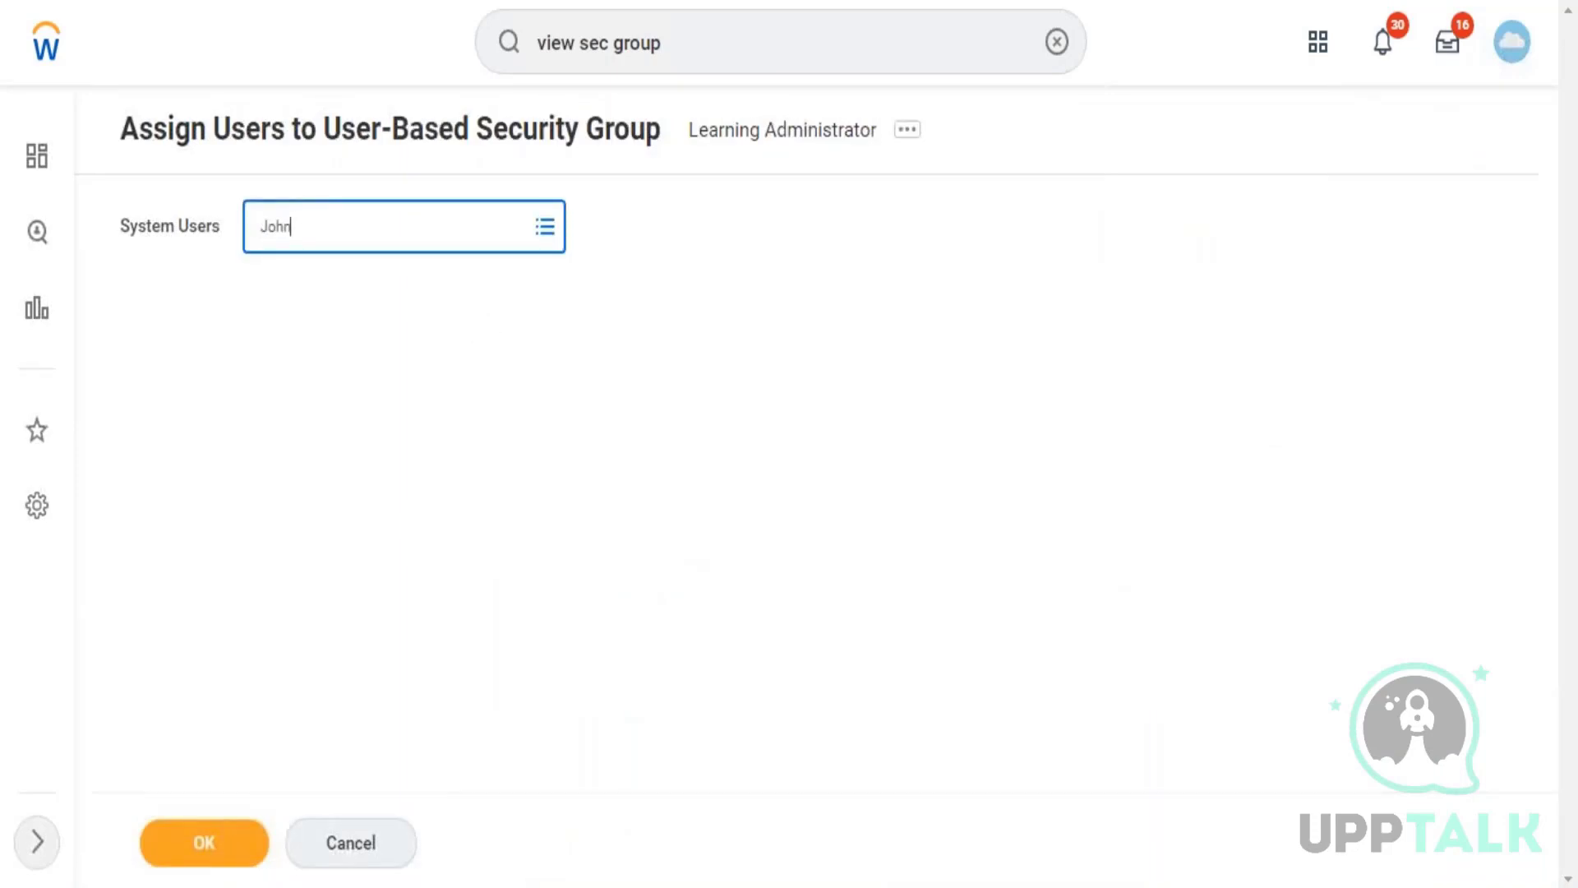
key("Return")
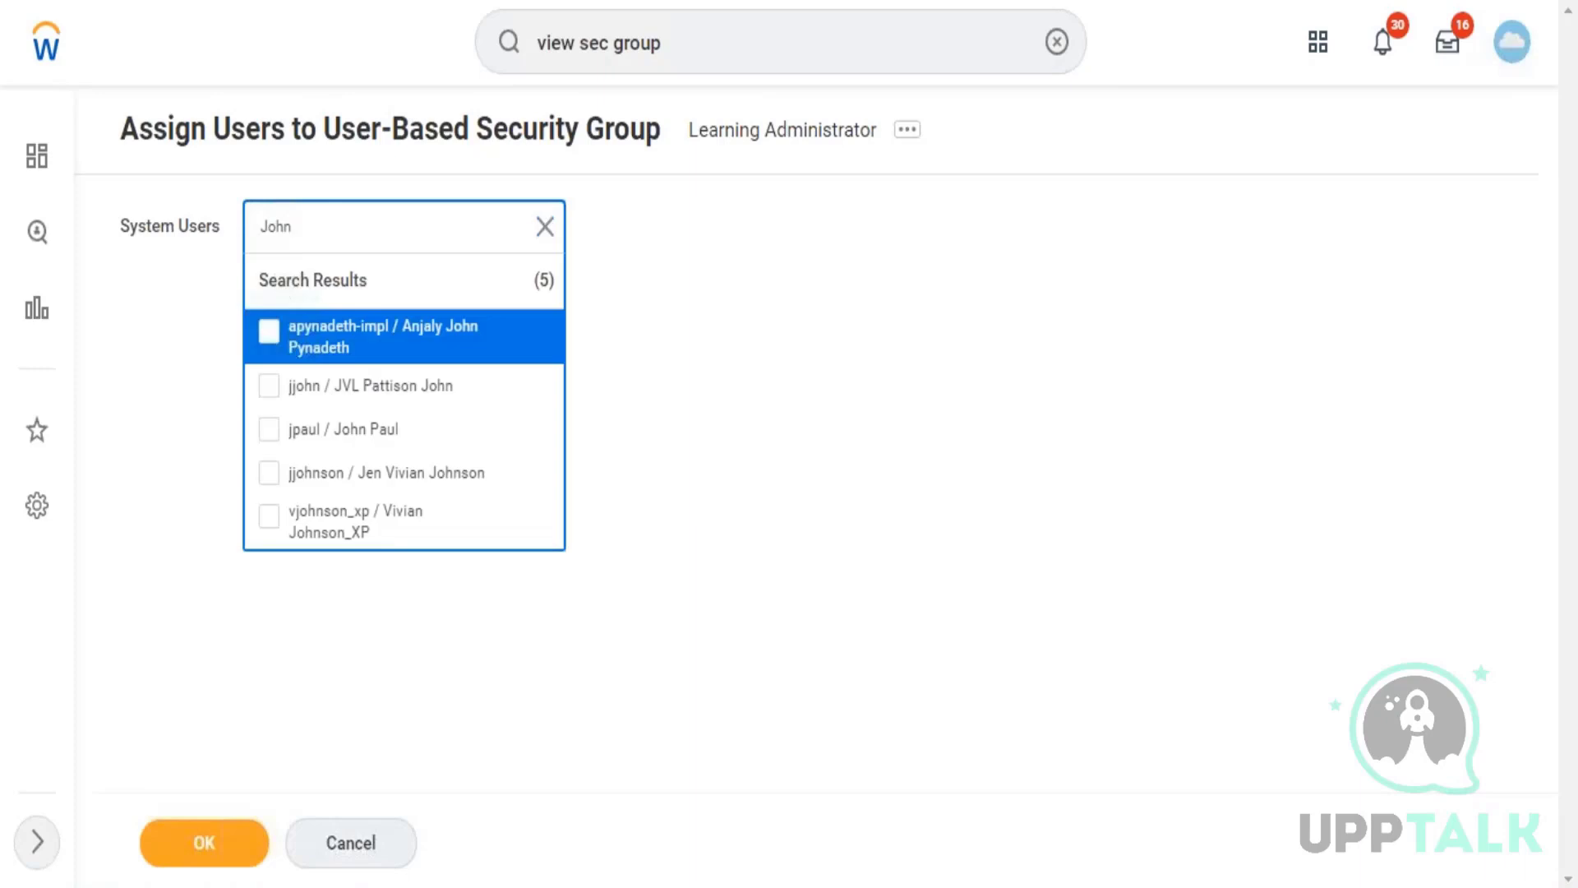
left_click(366, 444)
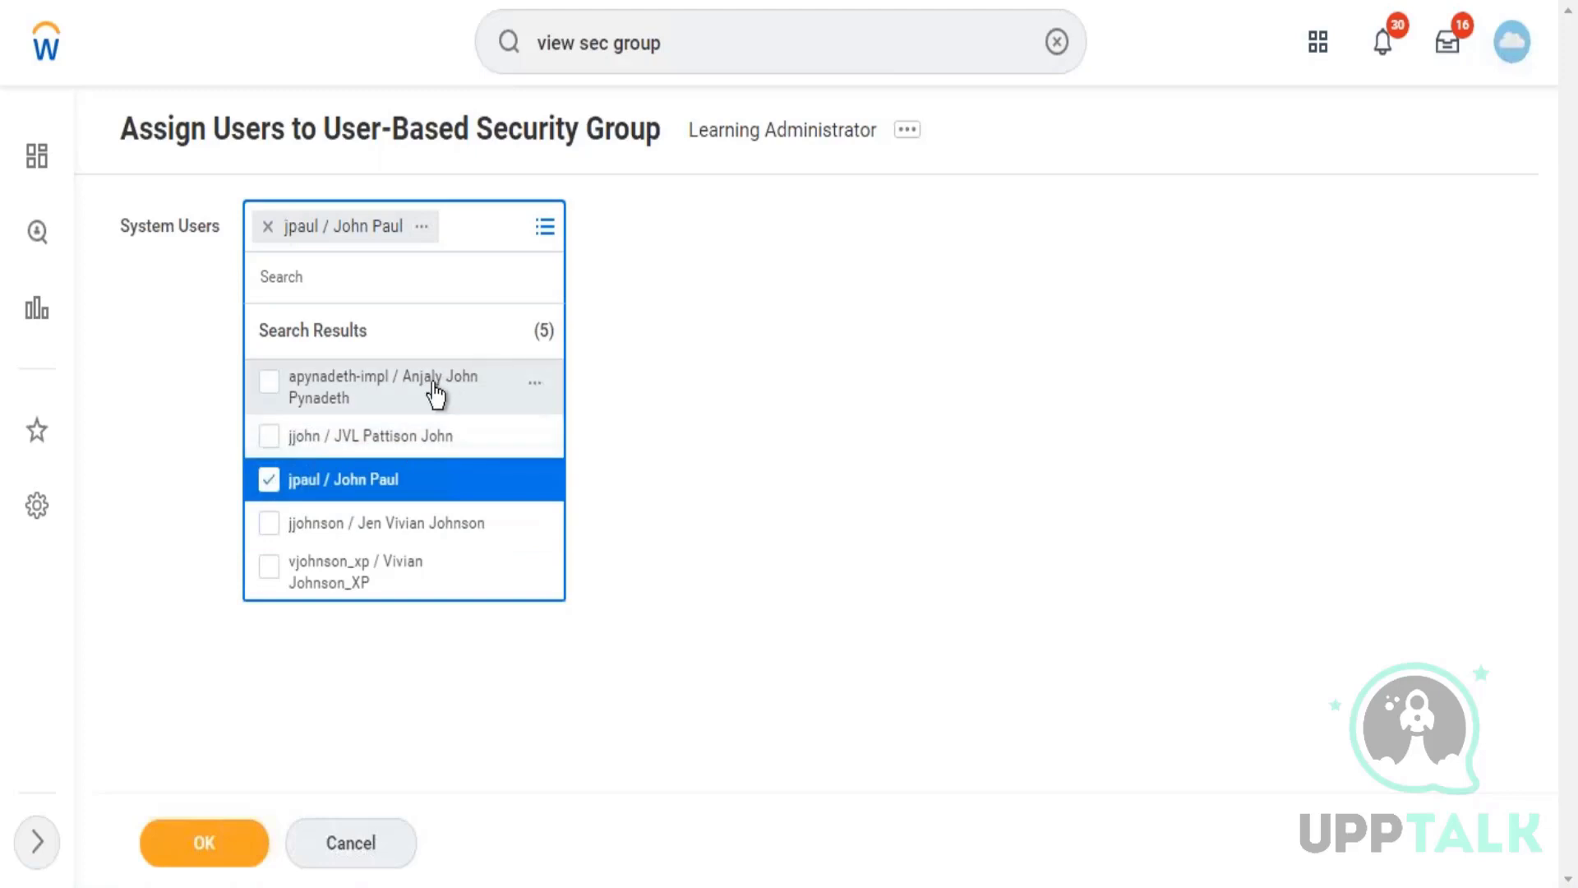
Step: Replace the mistakenly added user with the second user and submit the assignment
left_click(436, 395)
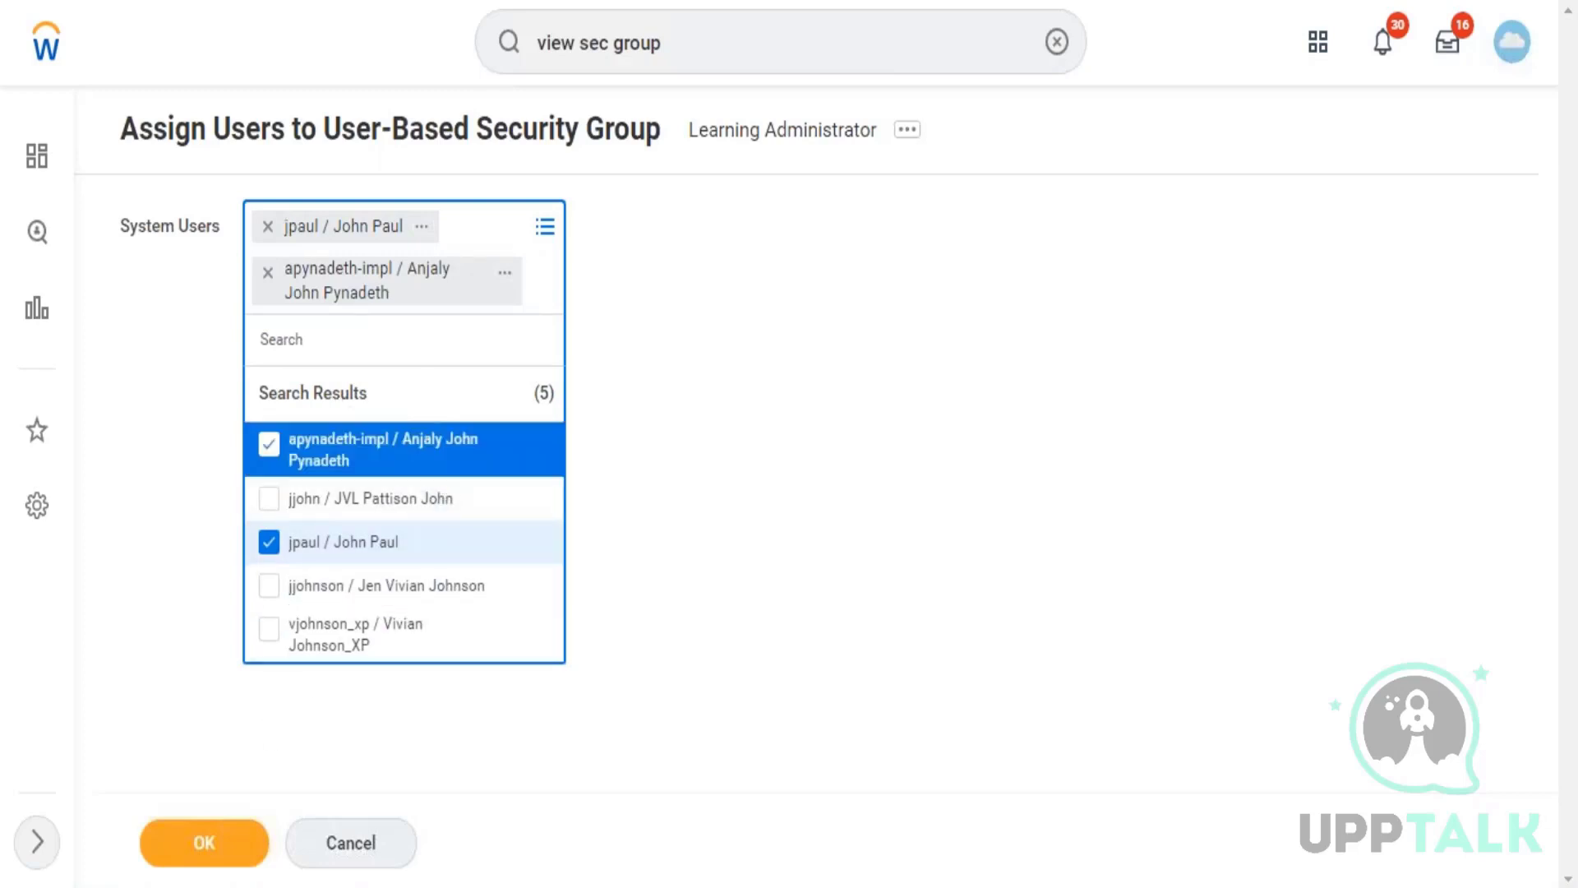
left_click(271, 448)
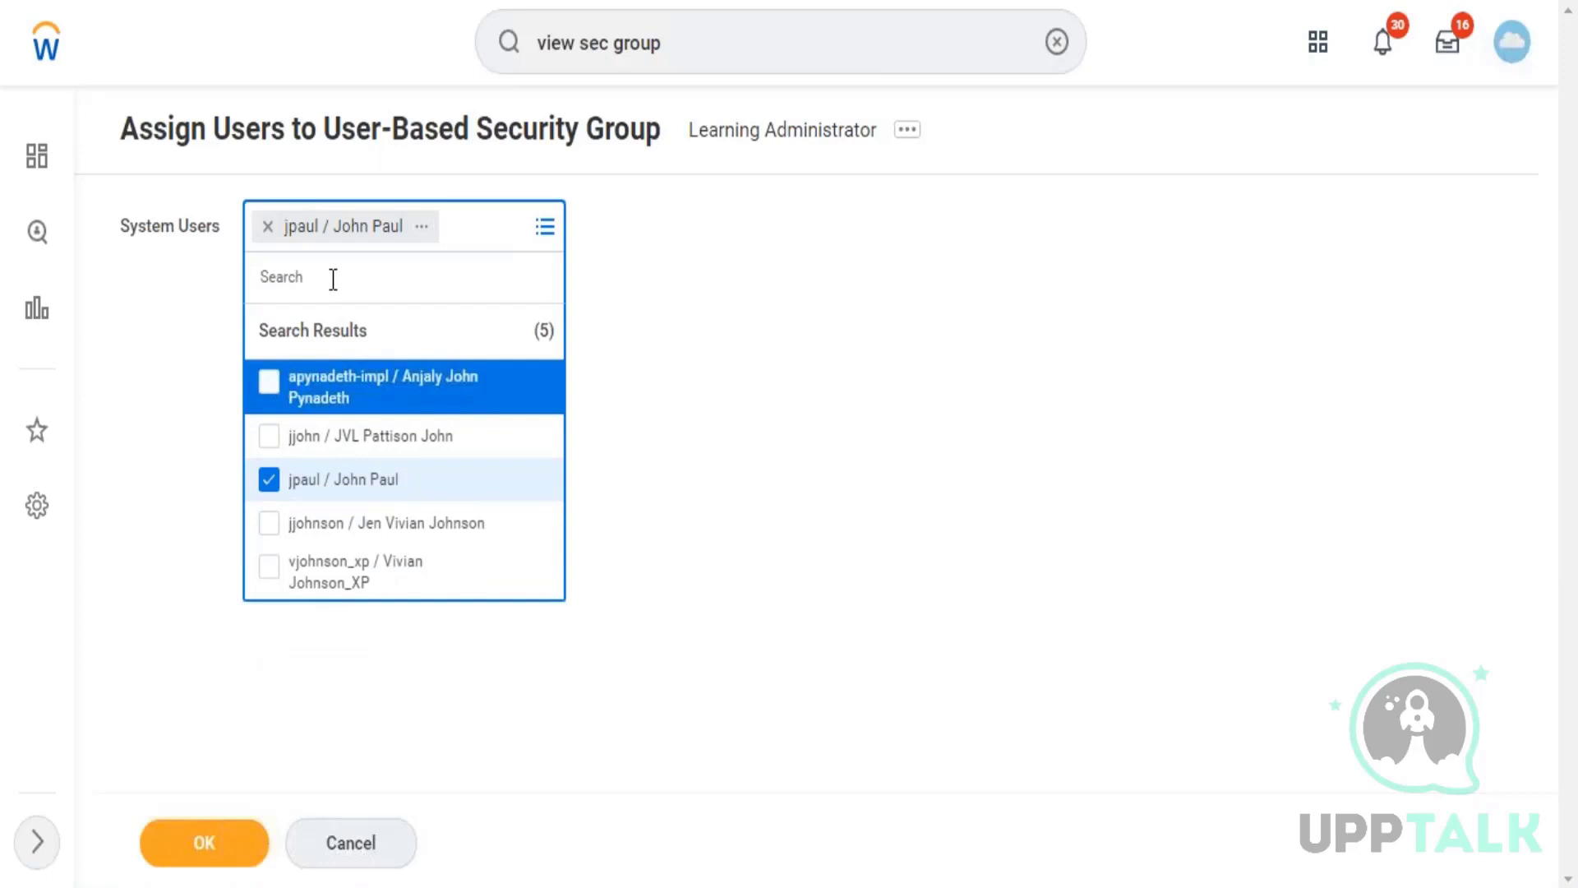
type("Eric")
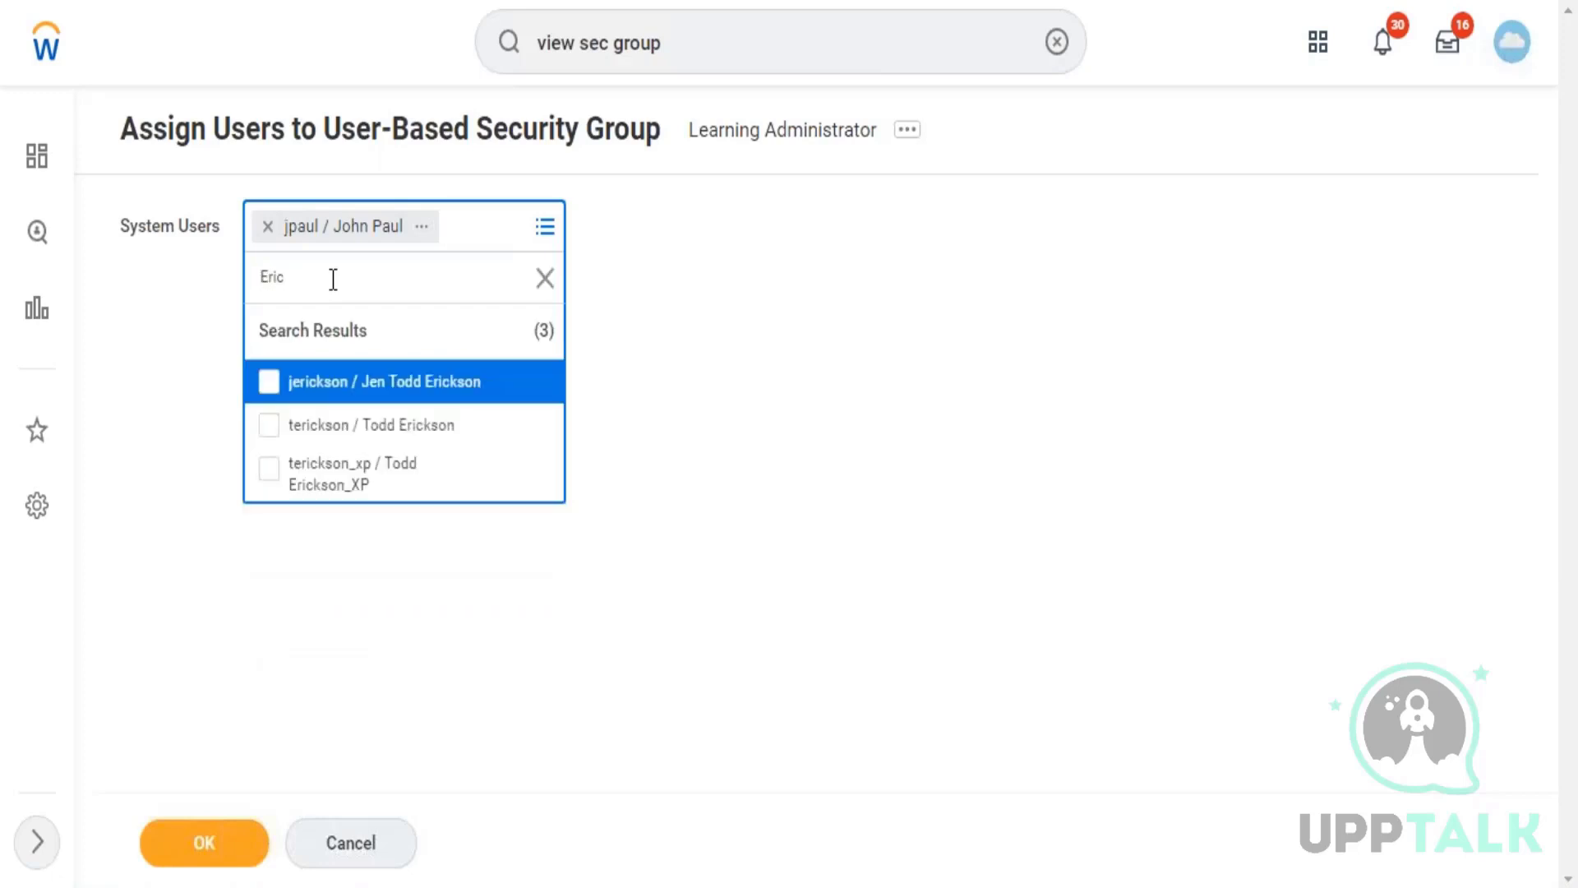
left_click(425, 425)
left_click(212, 846)
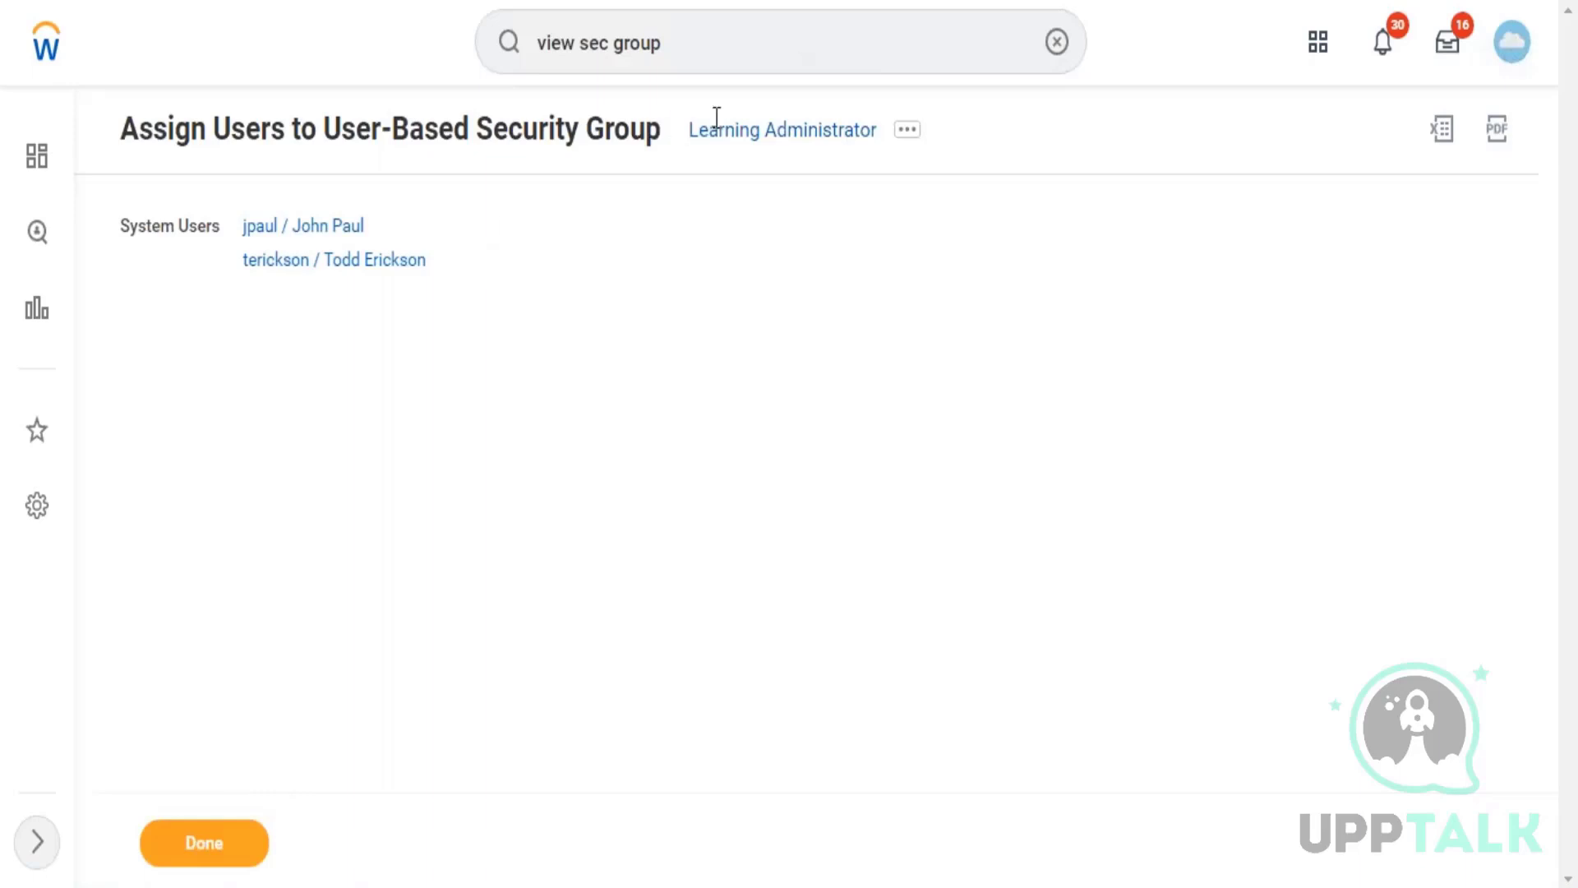
Step: Search People for the first assigned user's full name
left_click(798, 56)
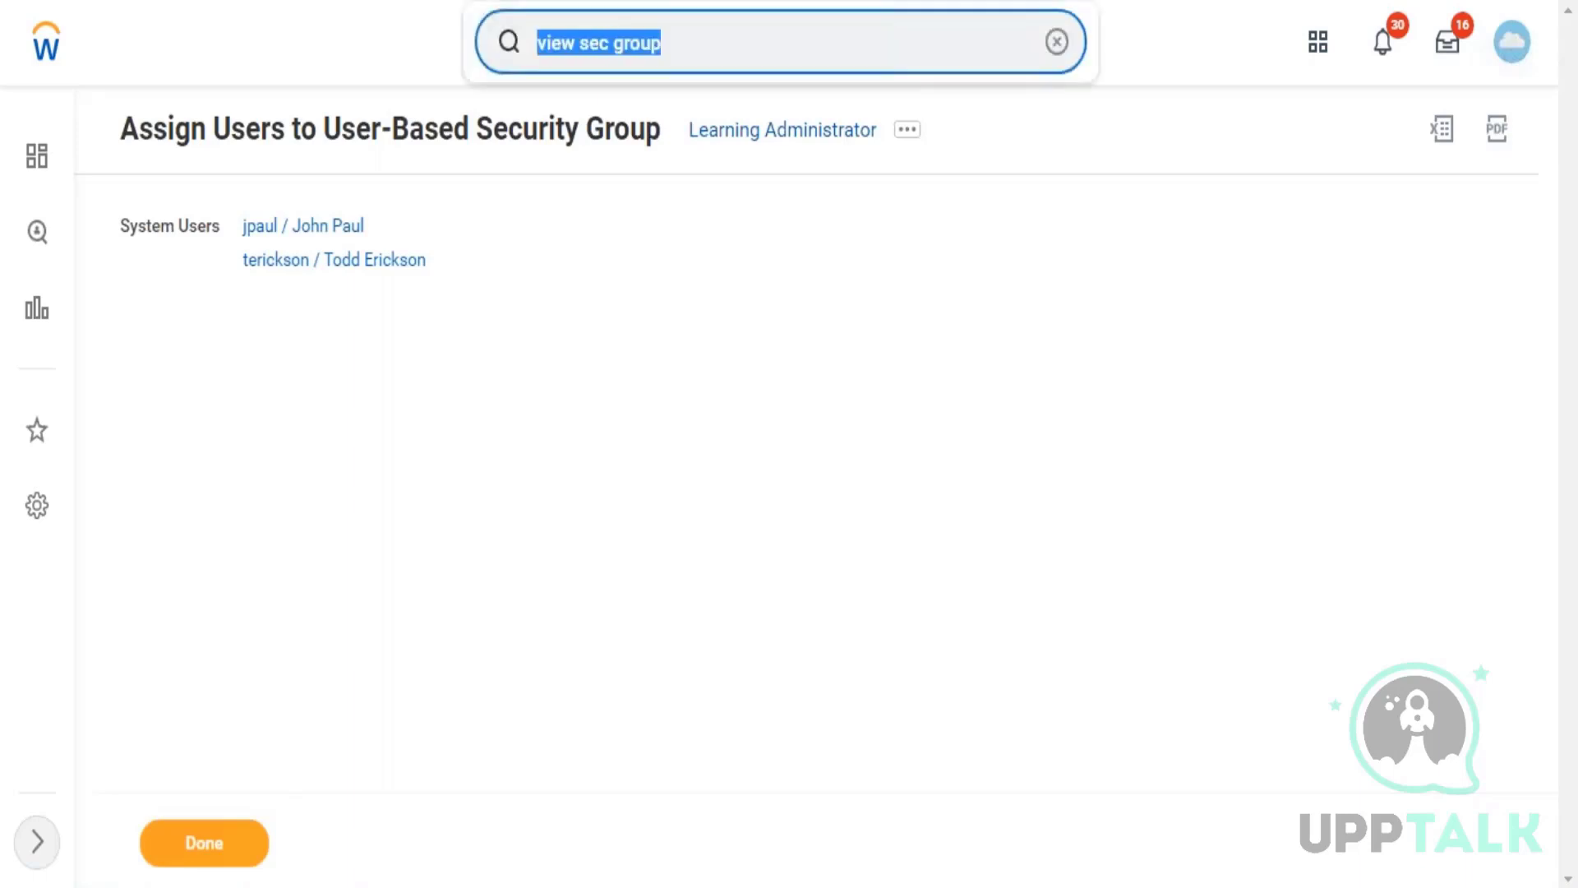
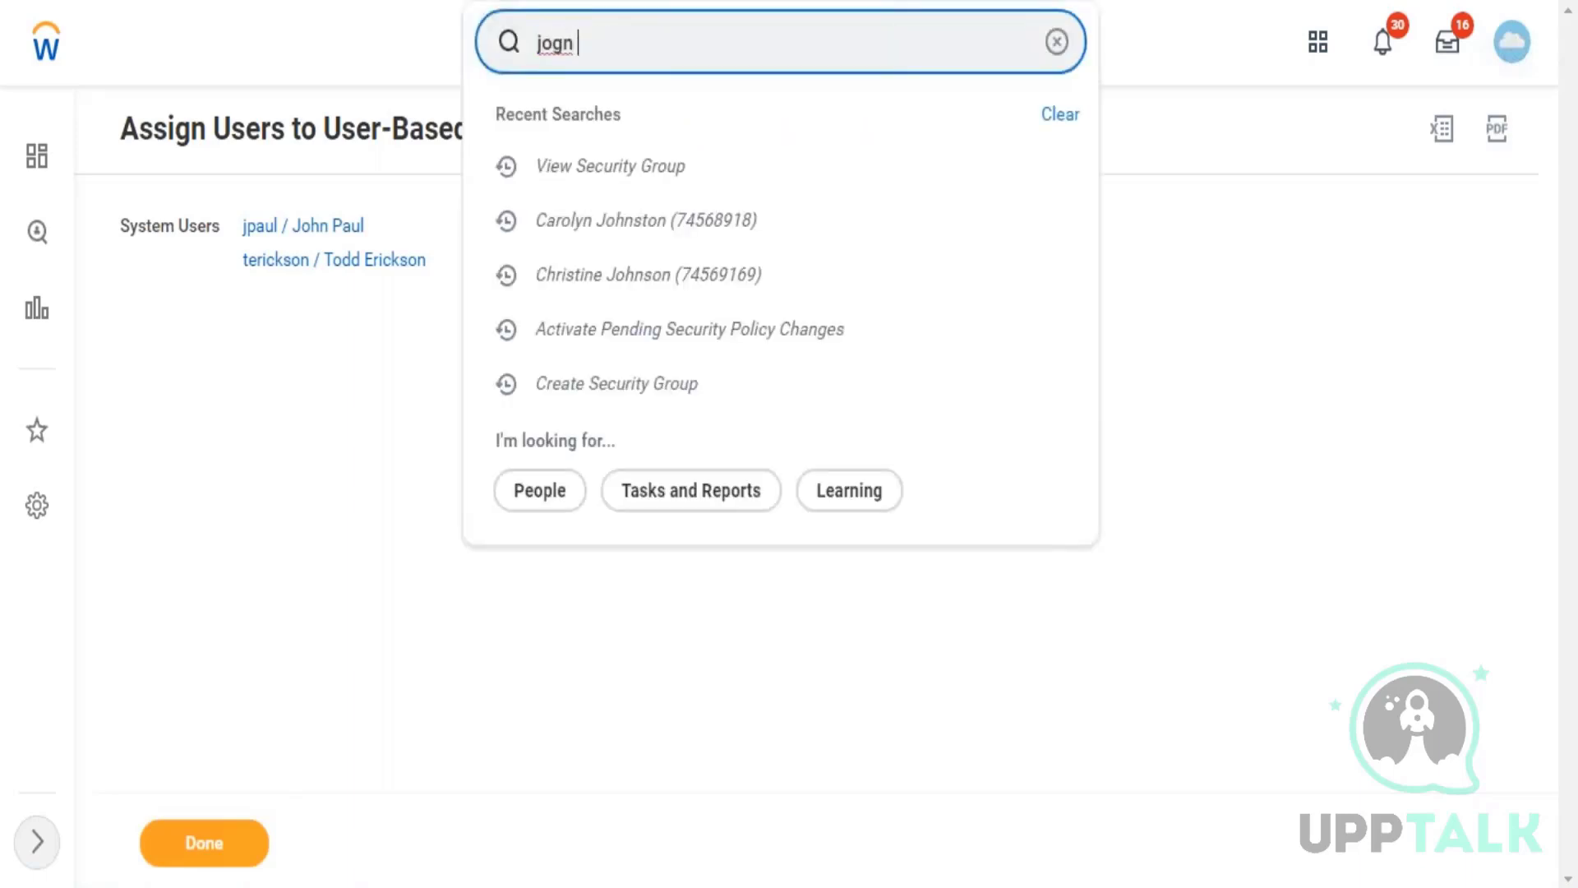
key("Return")
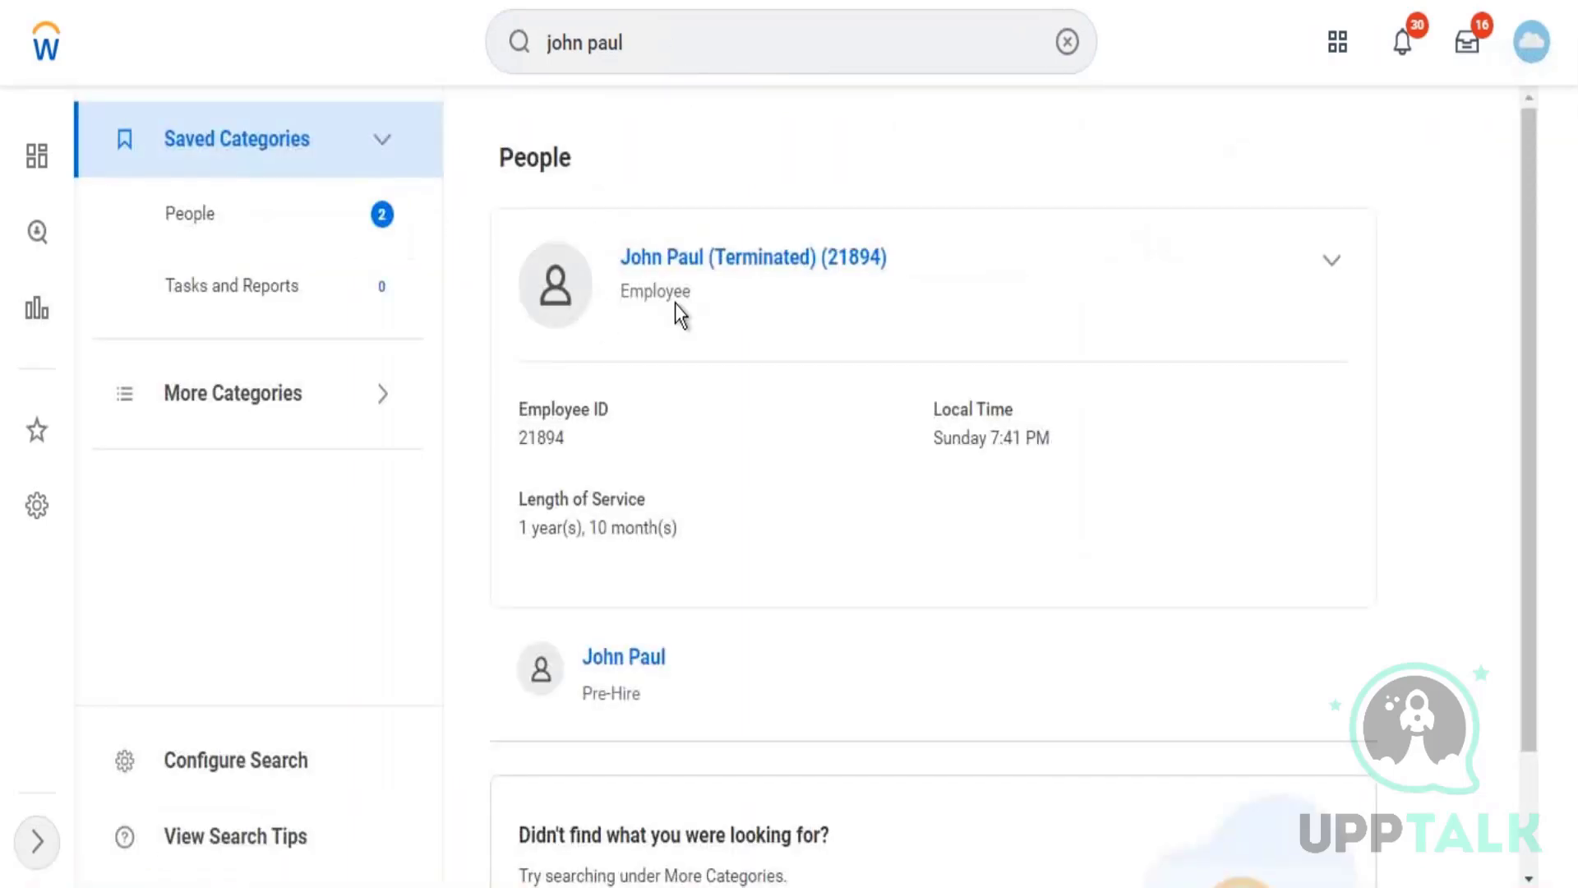
Step: Enter the second assigned user's name in global search to bring up the matching worker suggestion
left_click(652, 41)
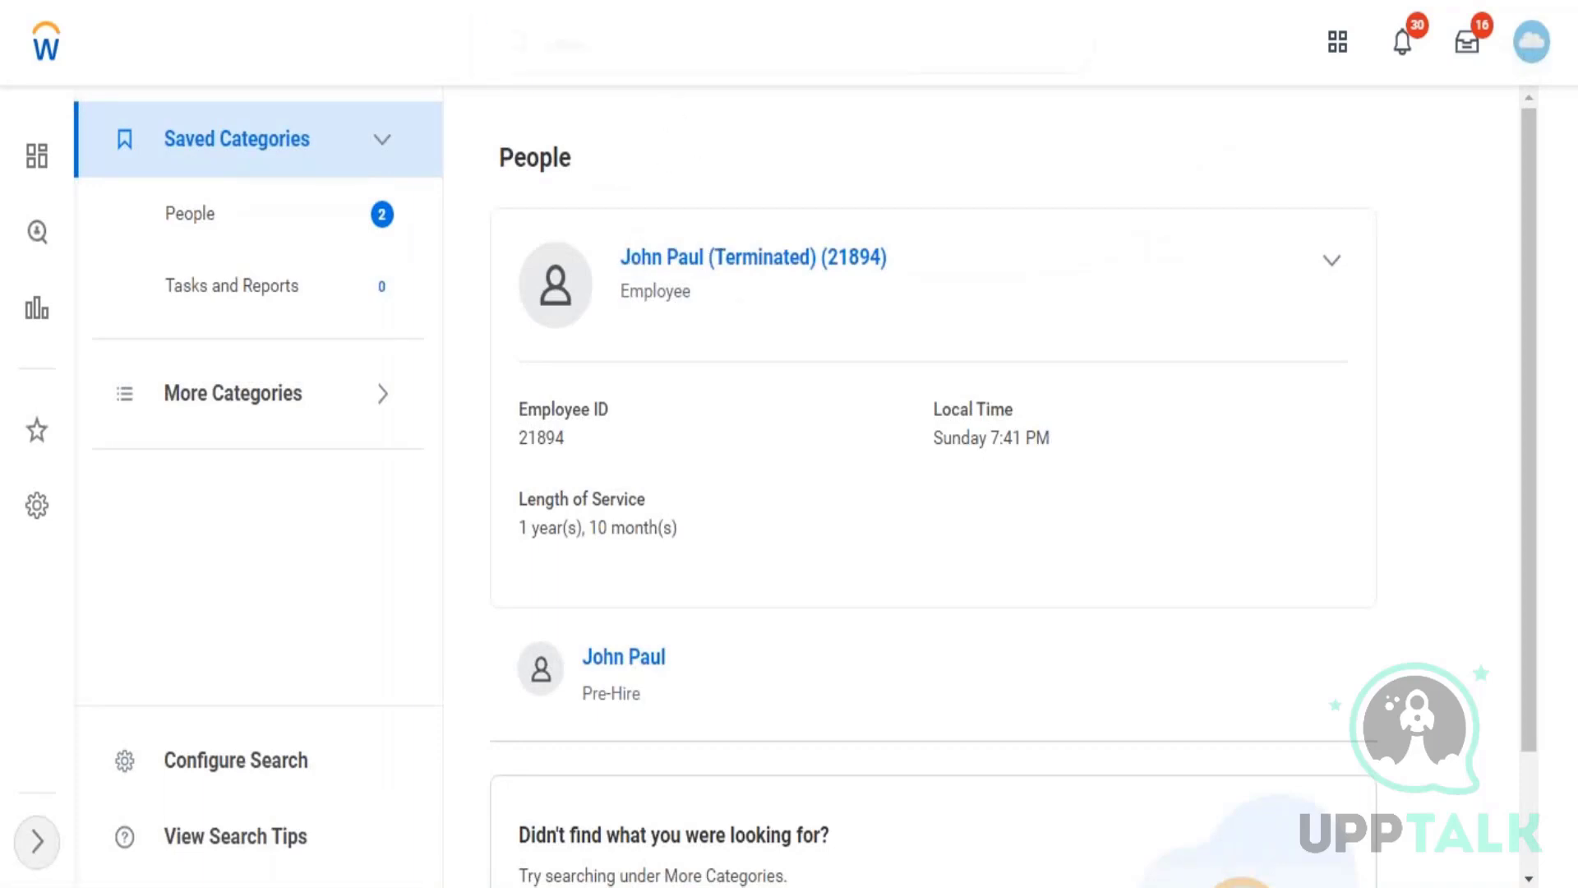
key("BackSpace")
key("BackSpace")
key("BackSpace")
key("BackSpace")
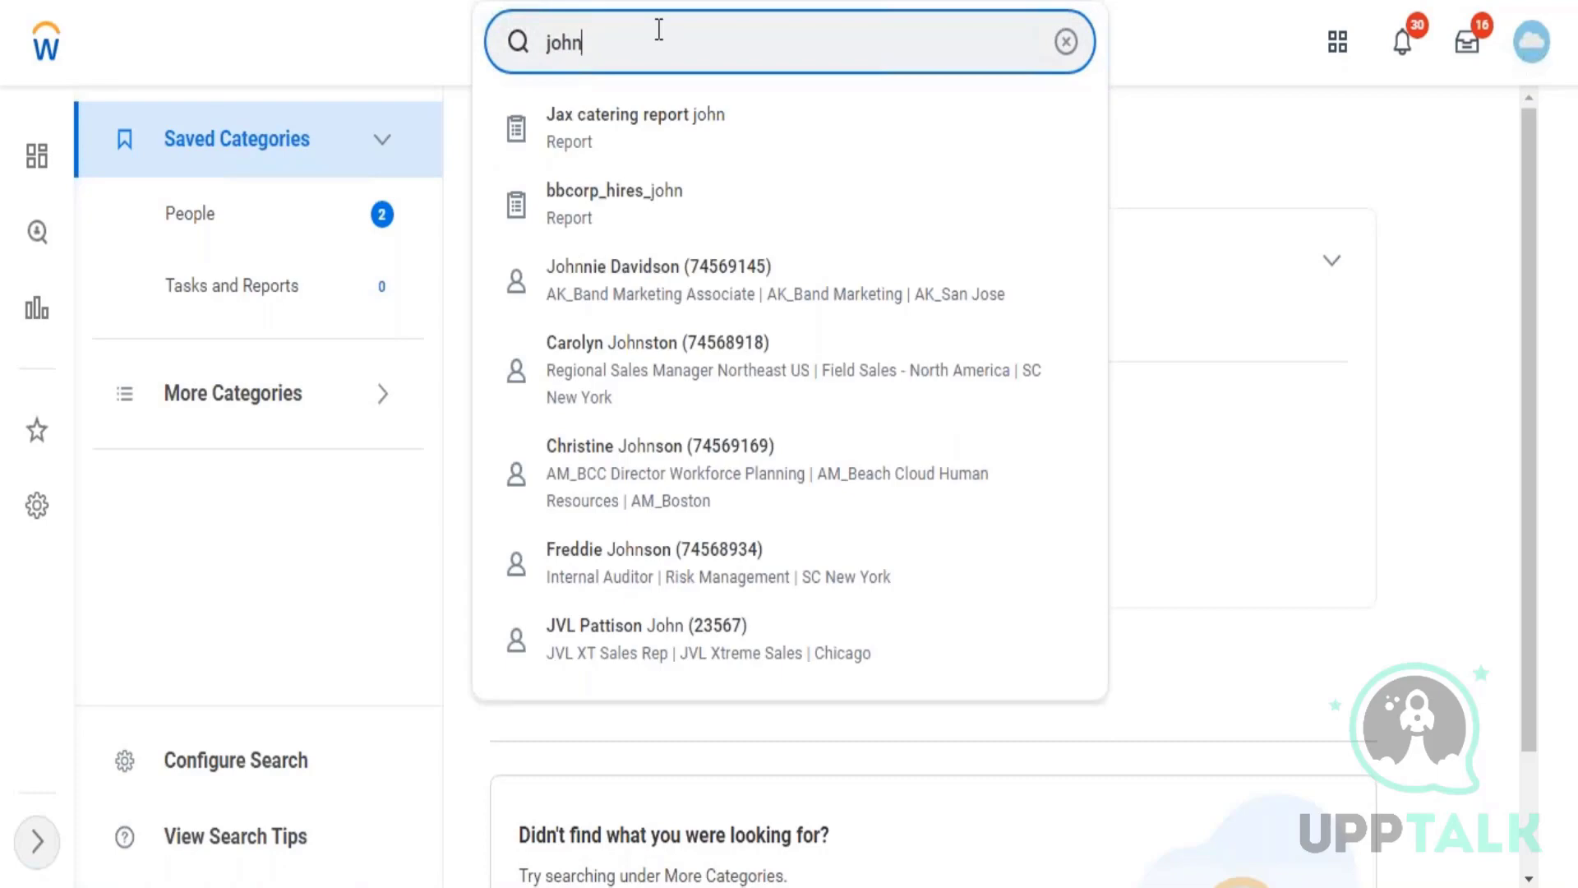
key("BackSpace")
key("BackSpace")
key("BackSpace")
key("BackSpace")
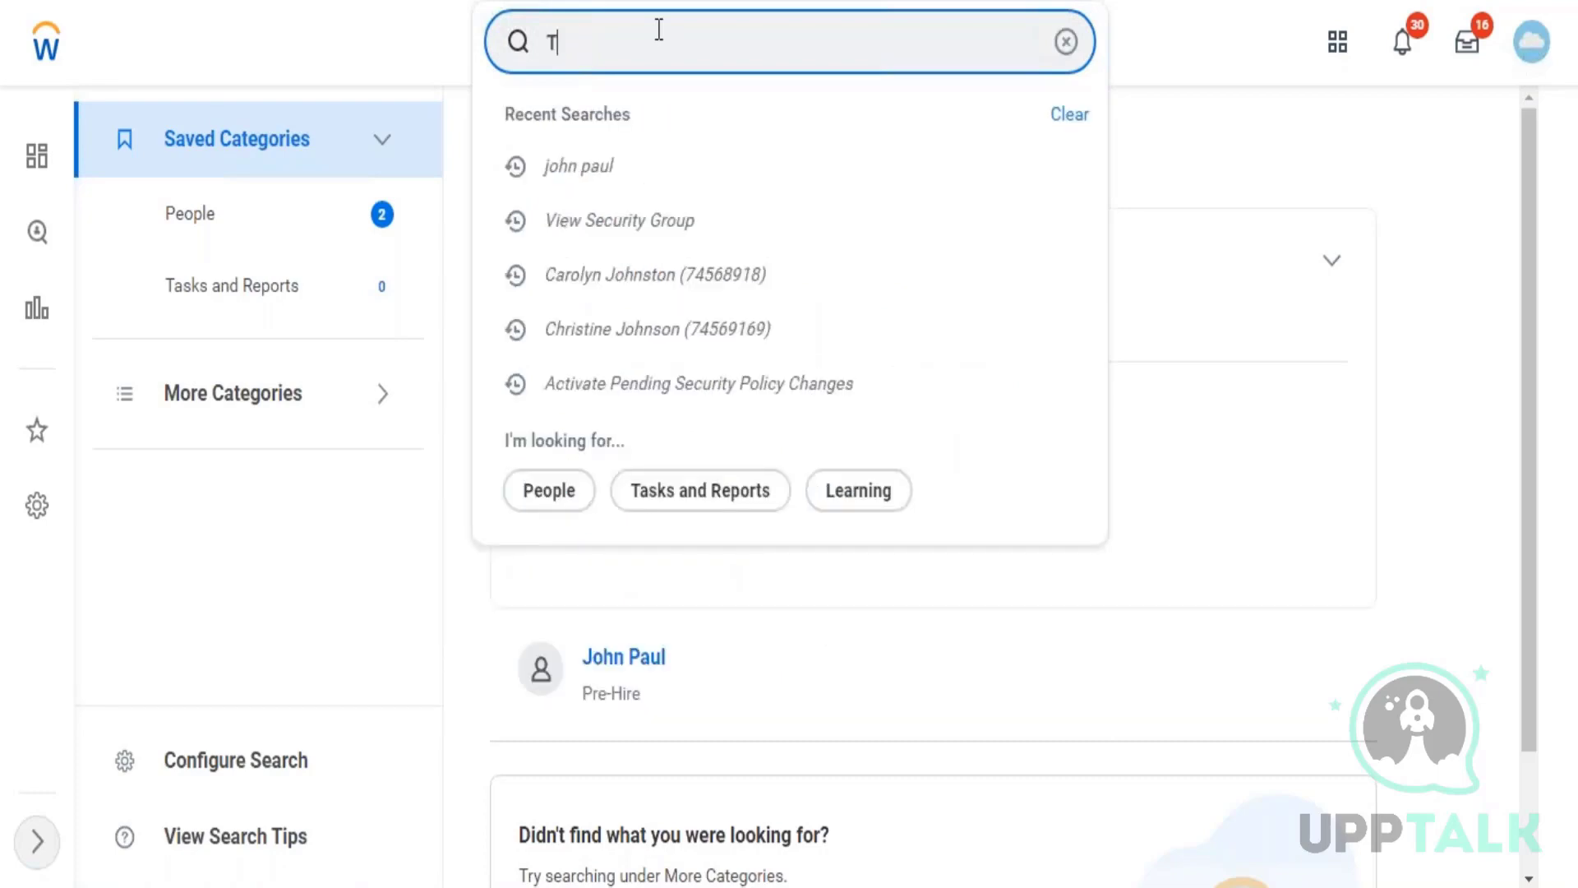
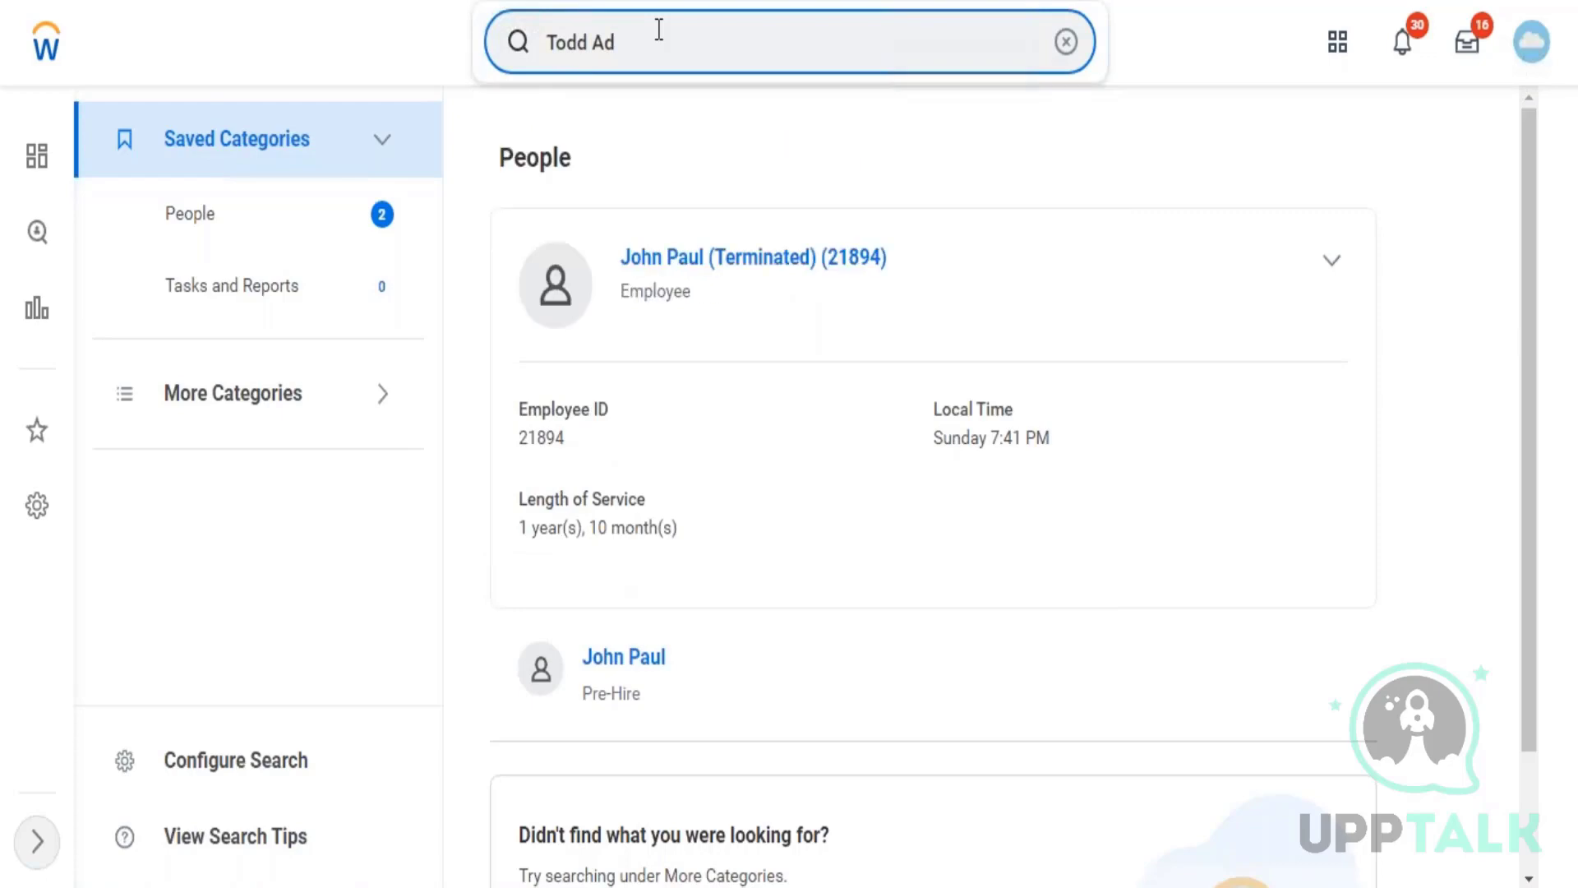
type("n")
key("BackSpace")
key("BackSpace")
key("BackSpace")
key("BackSpace")
key("BackSpace")
key("BackSpace")
key("BackSpace")
key("BackSpace")
key("BackSpace")
type("d Eric")
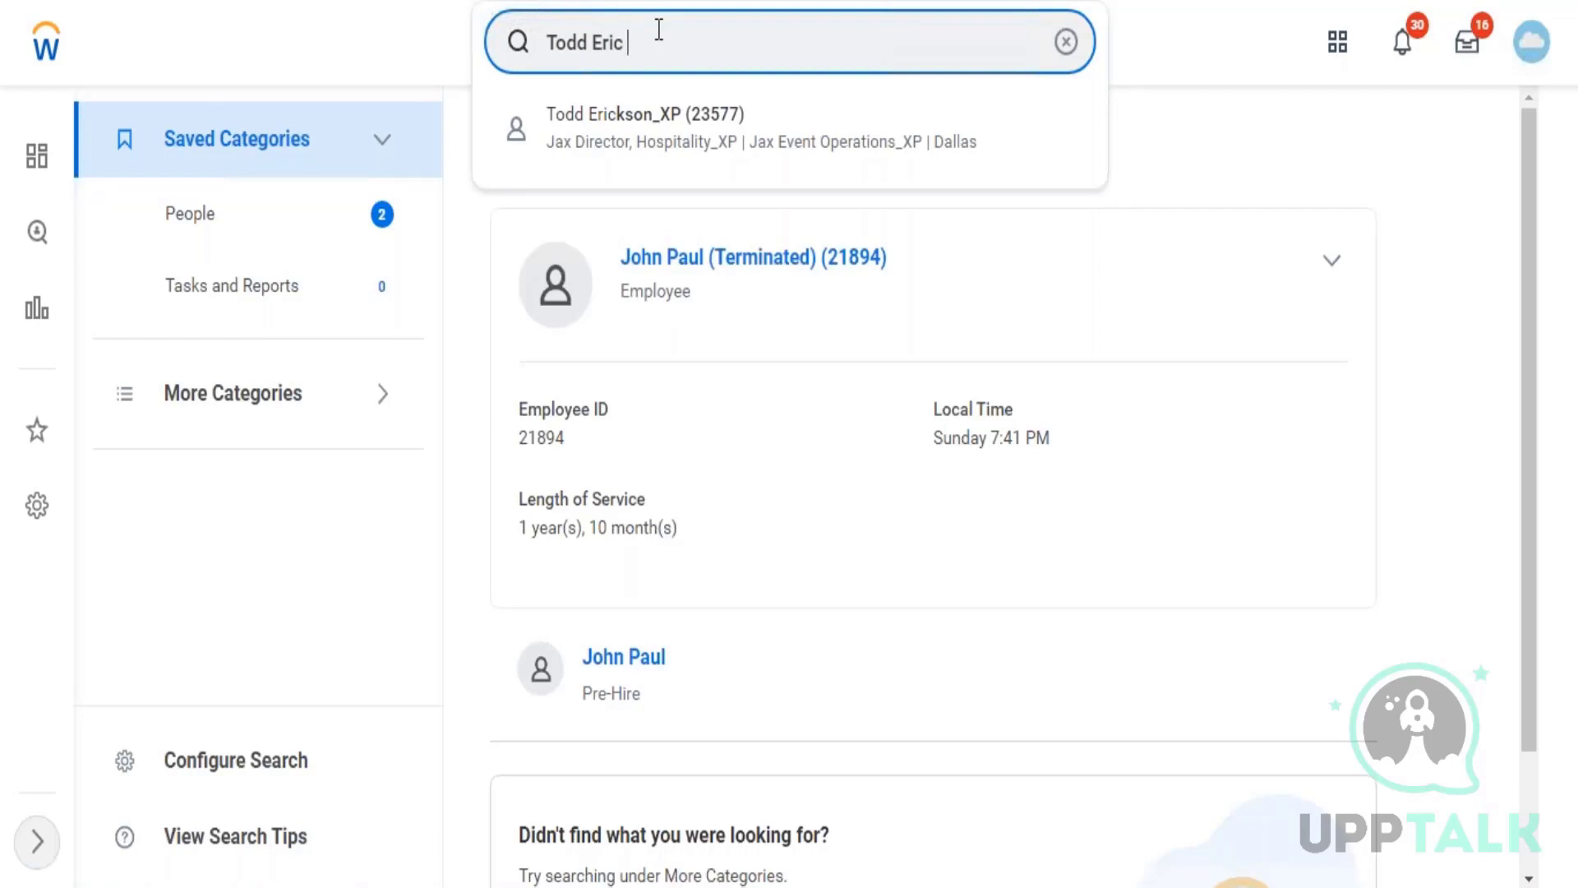
Step: View the second user's employee profile from the suggestion, then go back to the Workday home page
left_click(631, 141)
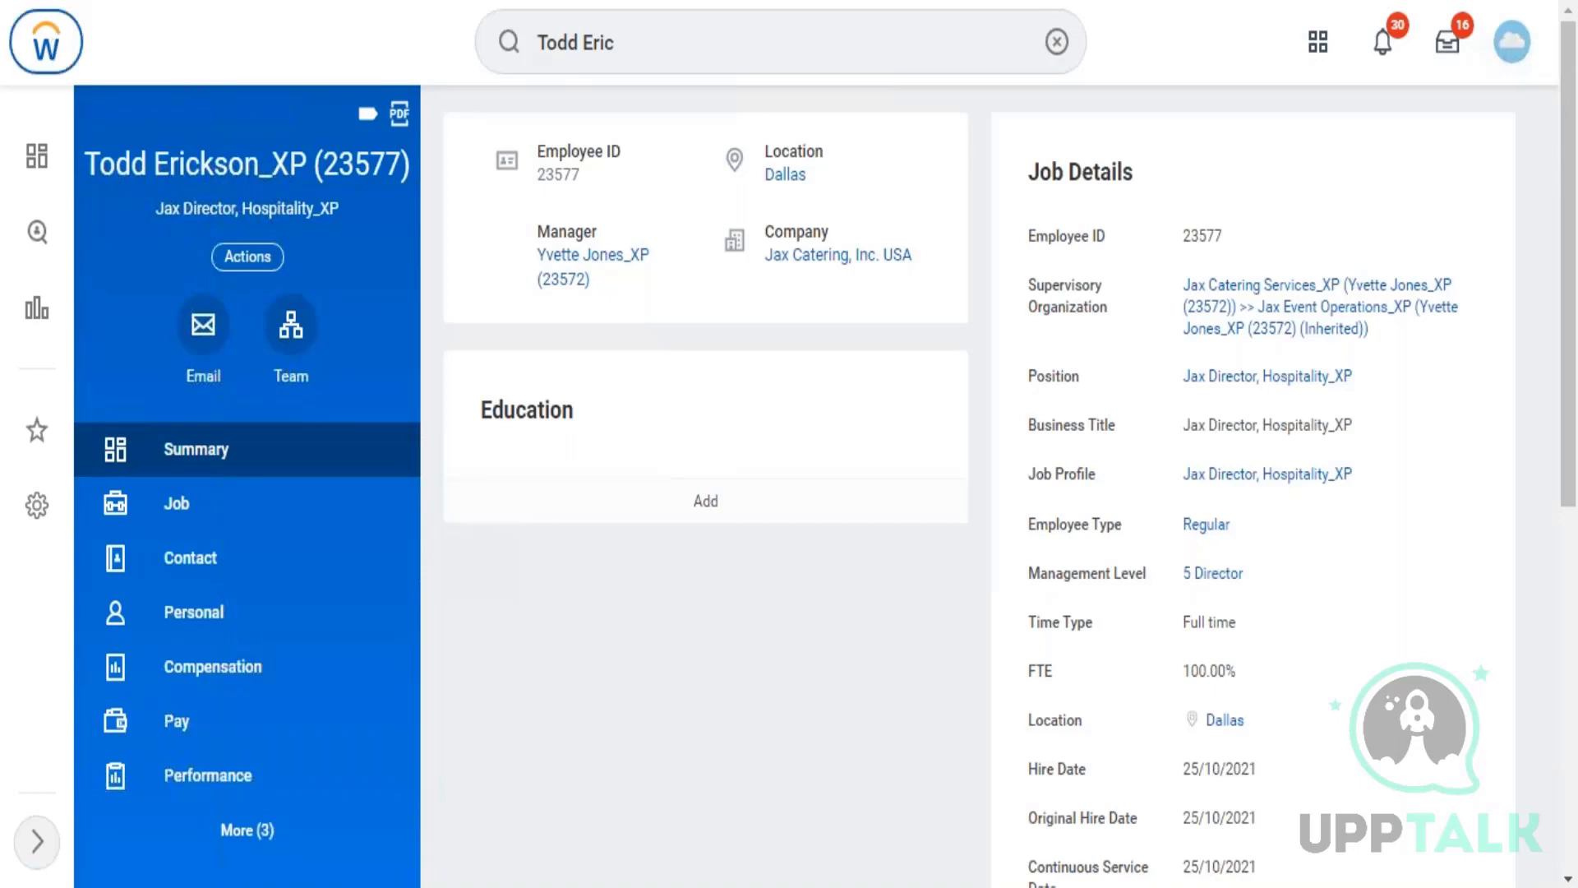
left_click(45, 41)
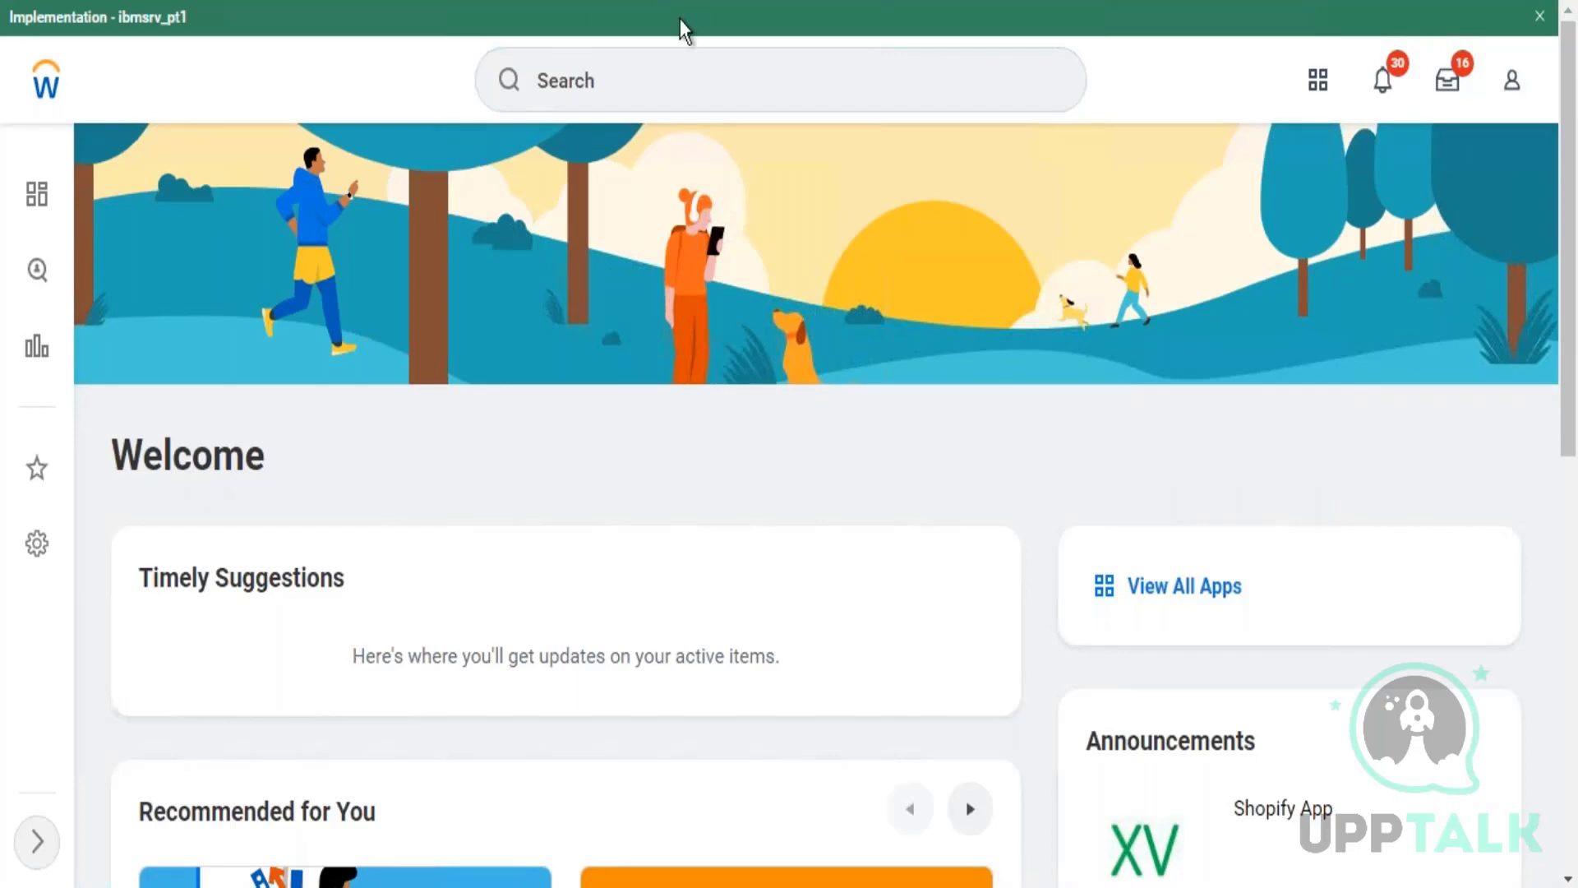
Step: Search domain:campaign to list campaign security domains, including Administer Campaigns
left_click(680, 77)
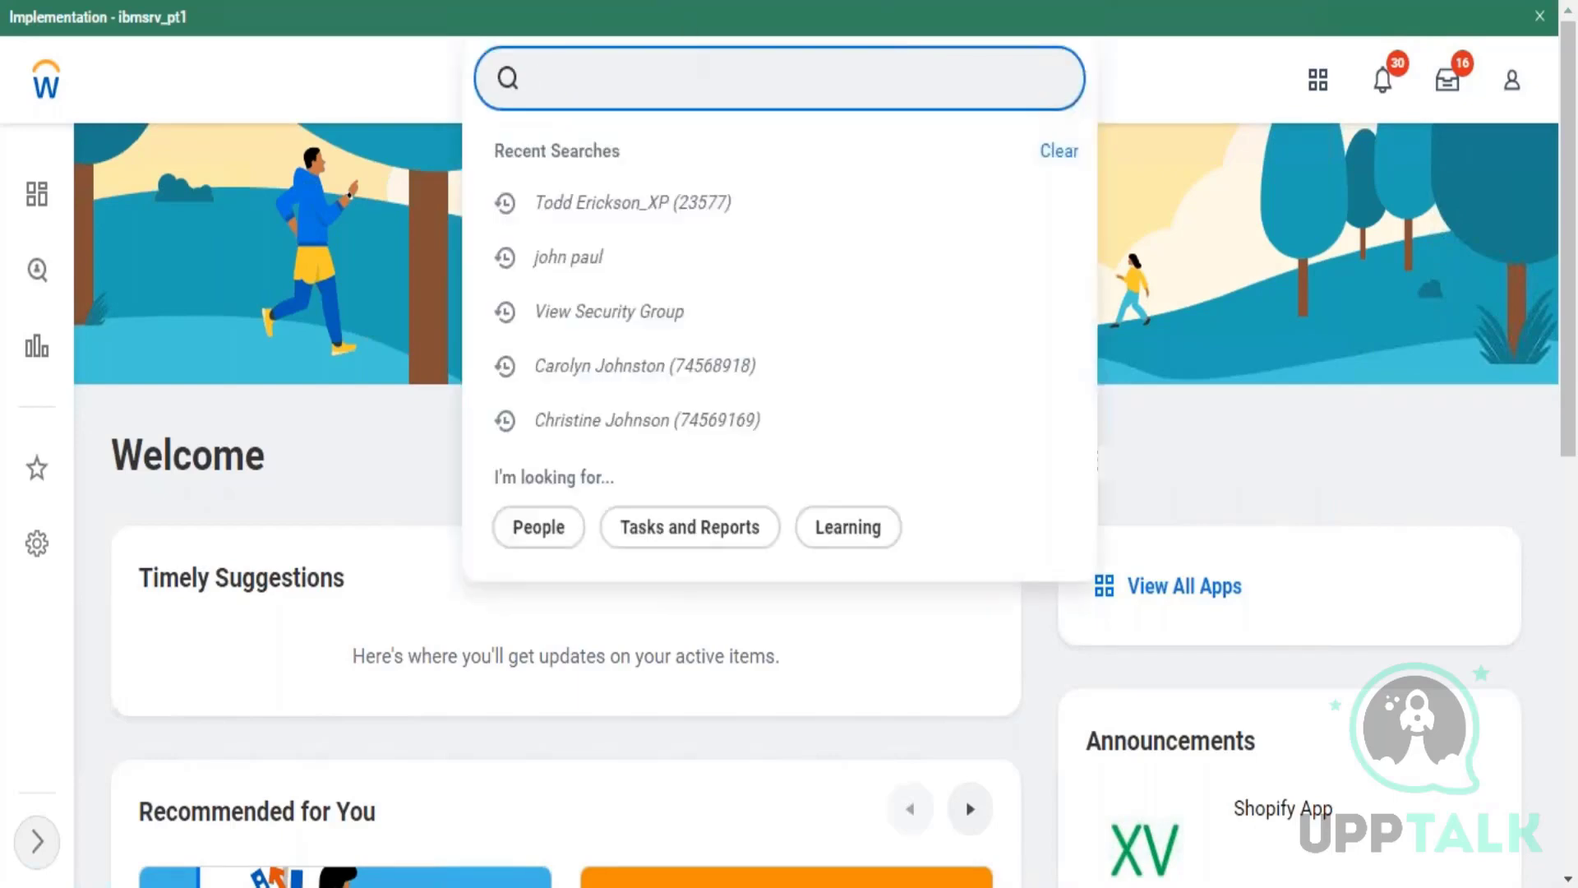
type("domain:")
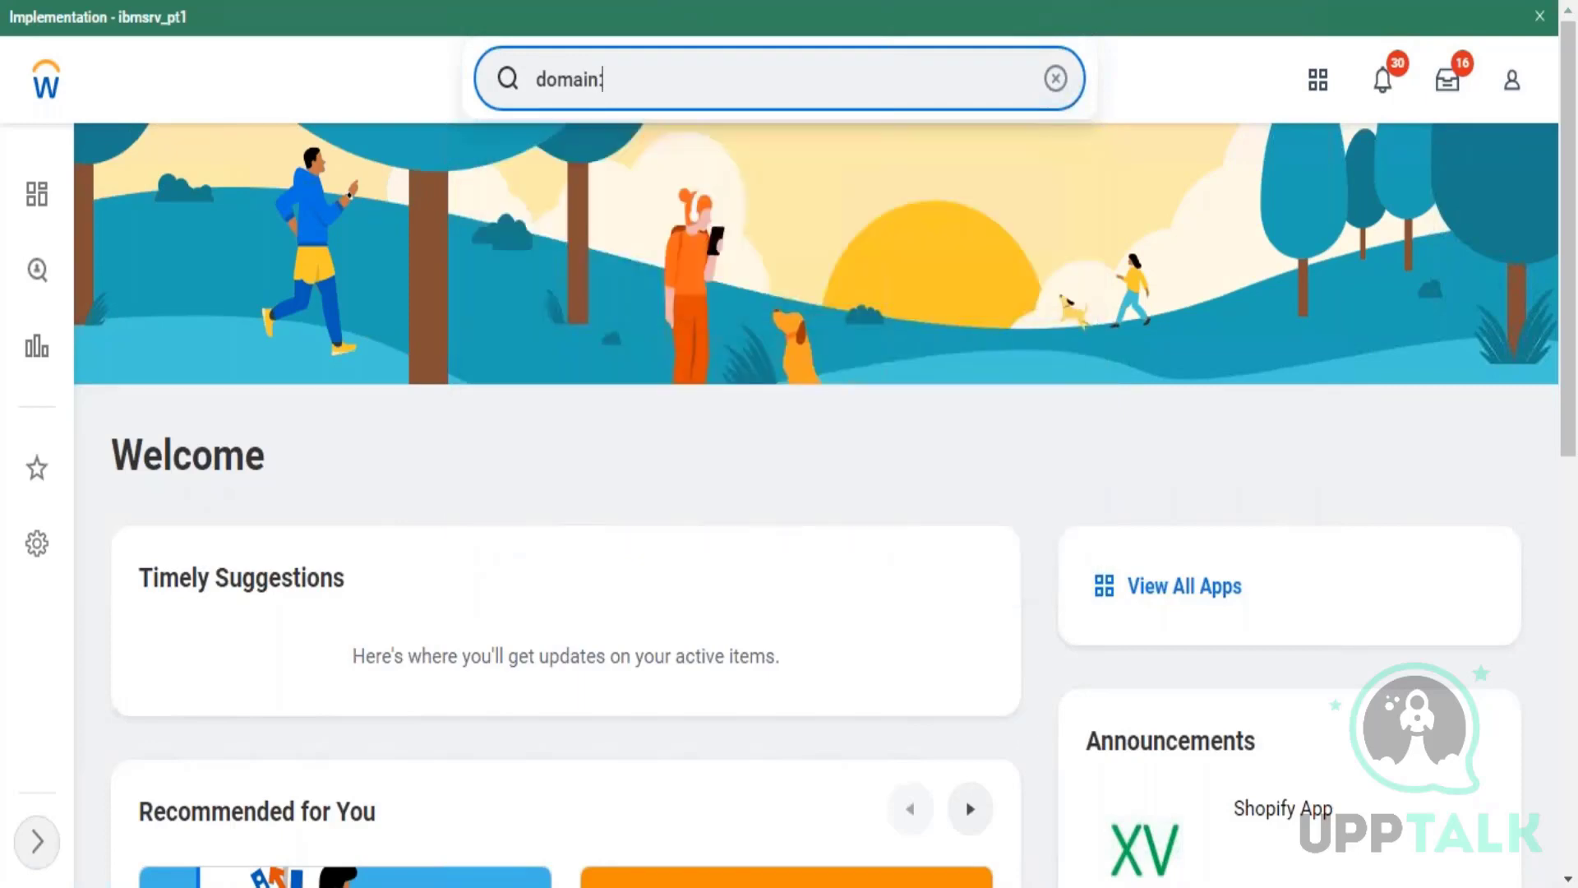
type("Adminsiter ")
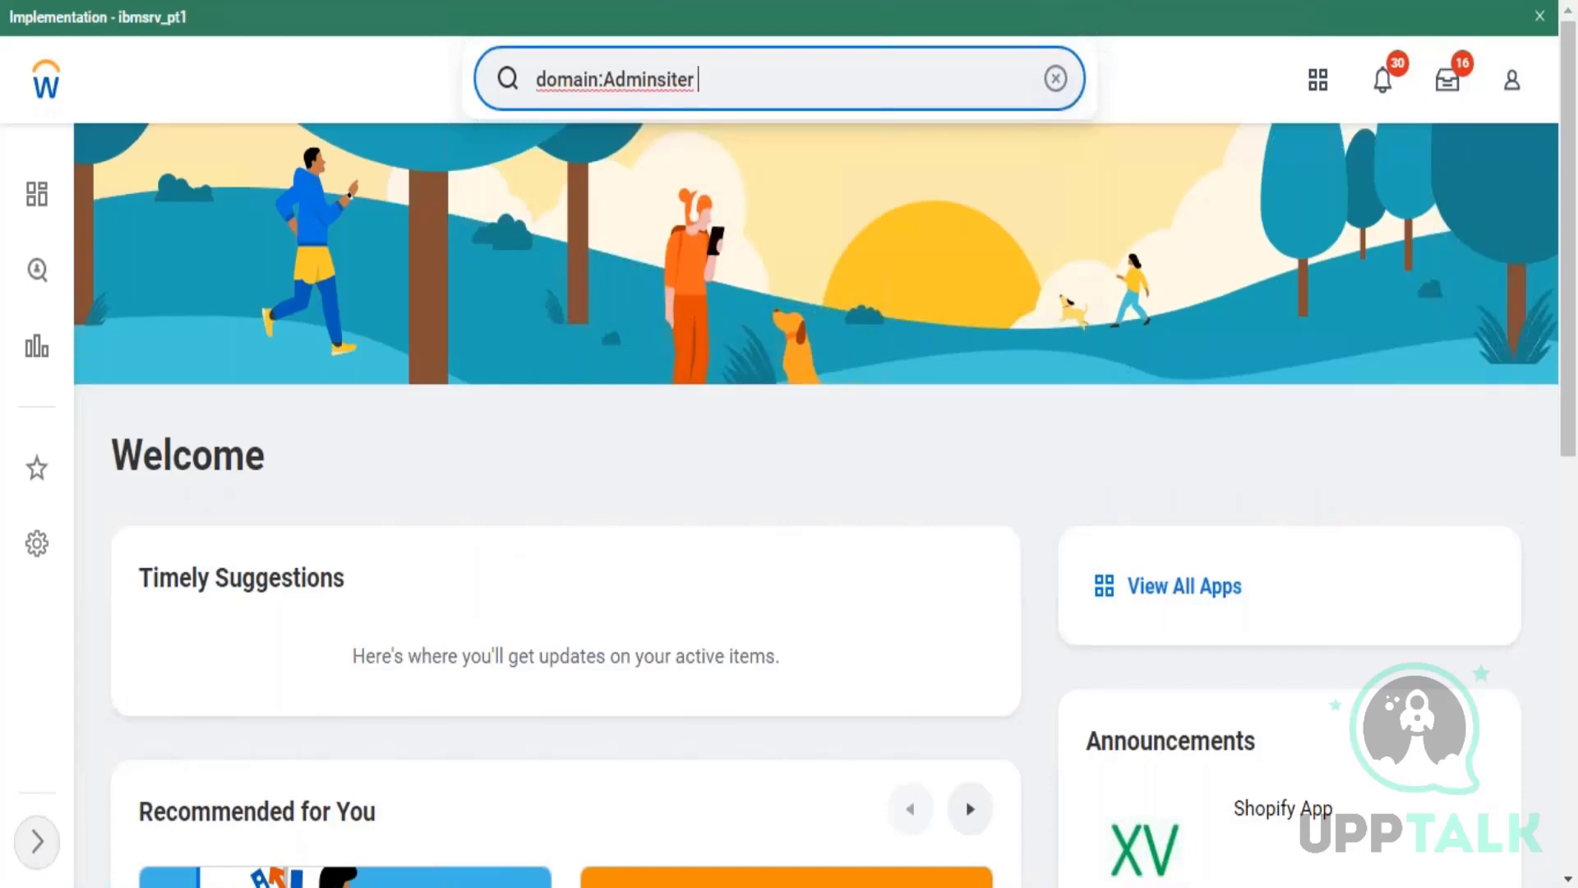
type("compaigns")
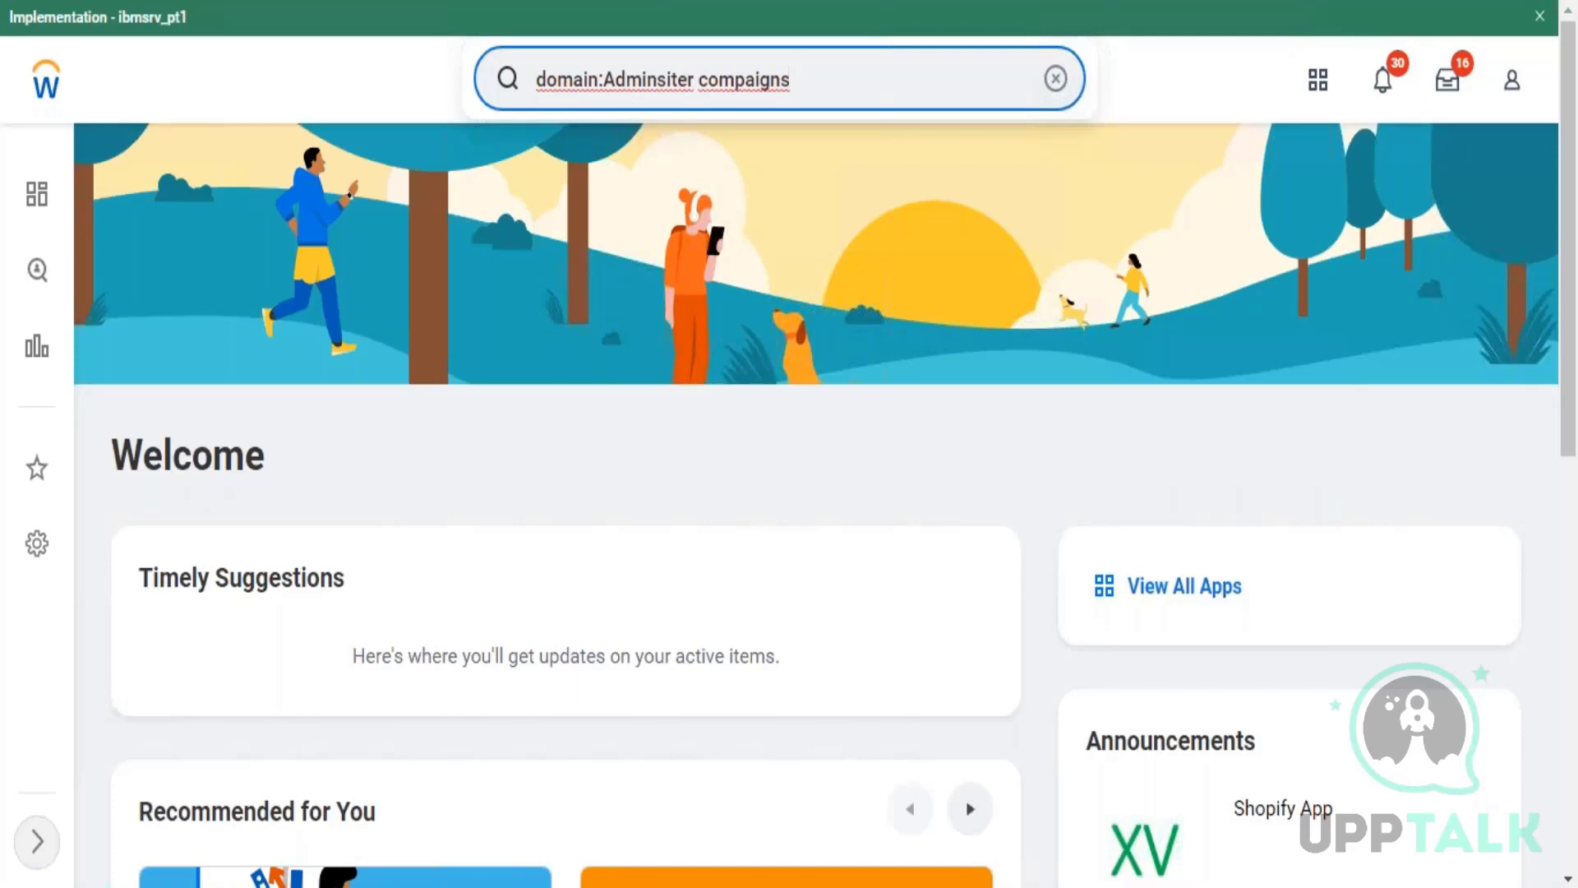
key("BackSpace")
key("BackSpace")
key("BackSpace")
key("BackSpace")
key("BackSpace")
key("BackSpace")
key("BackSpace")
key("BackSpace")
key("BackSpace")
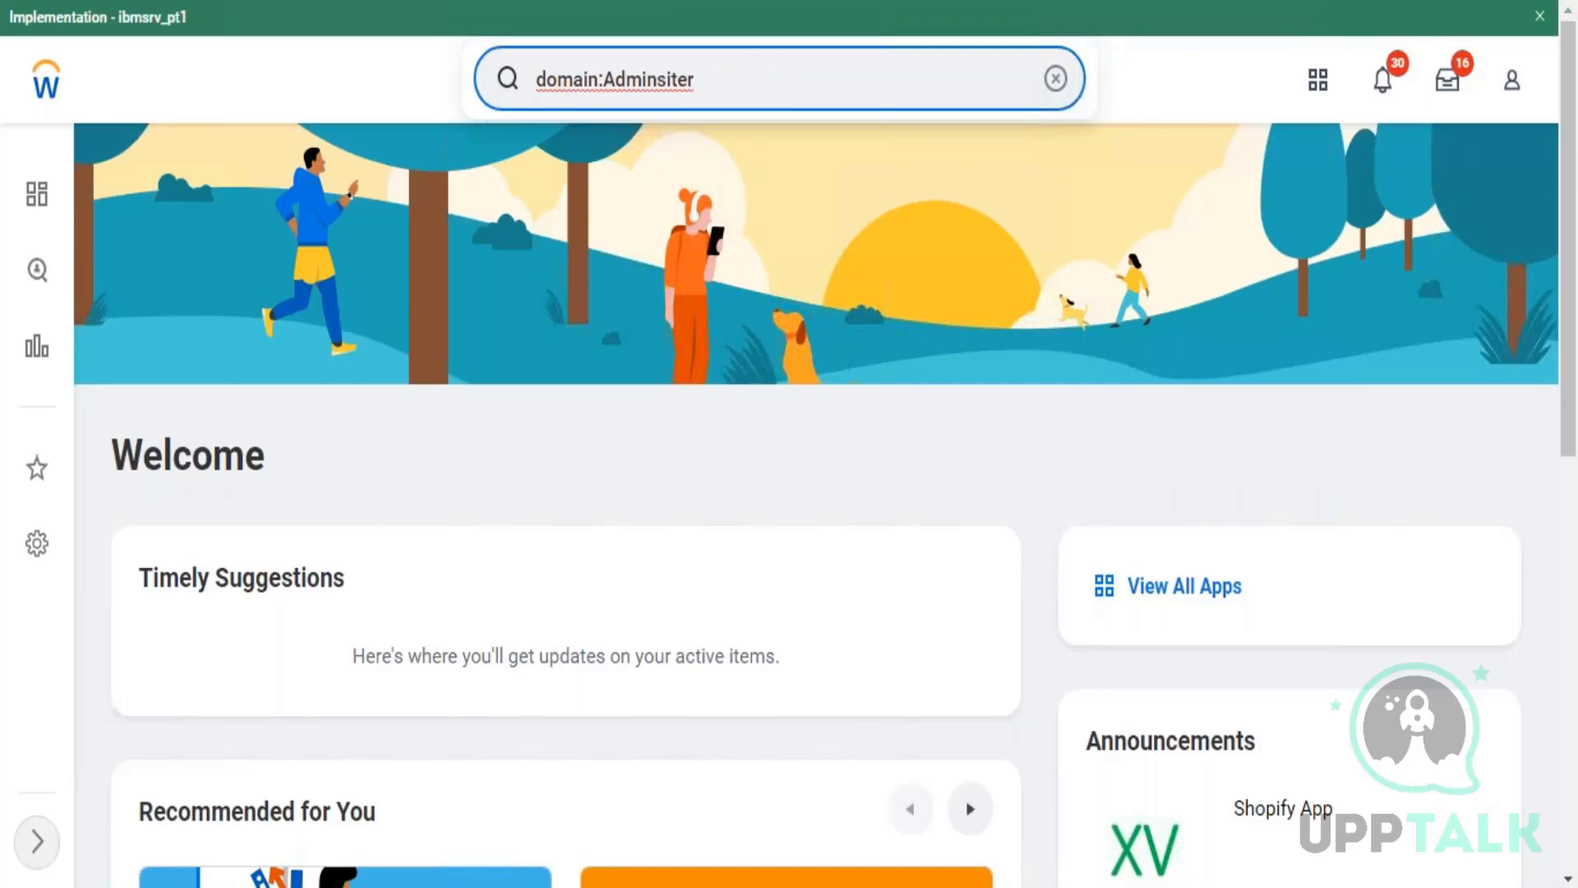
type("ampaig")
key("BackSpace")
key("BackSpace")
key("BackSpace")
key("BackSpace")
key("BackSpace")
key("BackSpace")
key("BackSpace")
type("campaign")
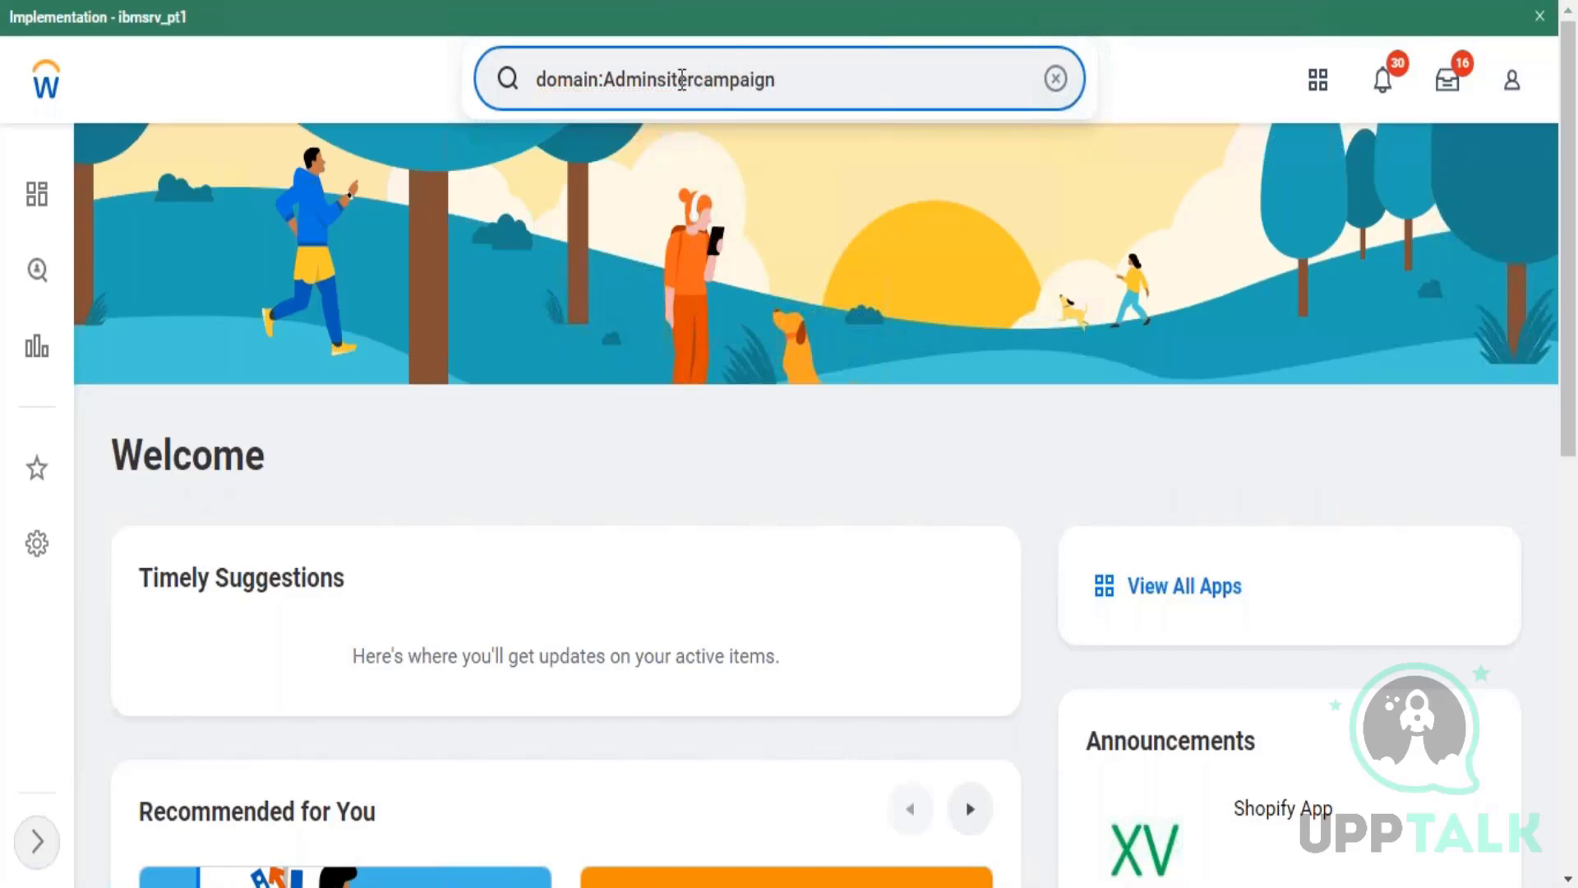
left_click(694, 82)
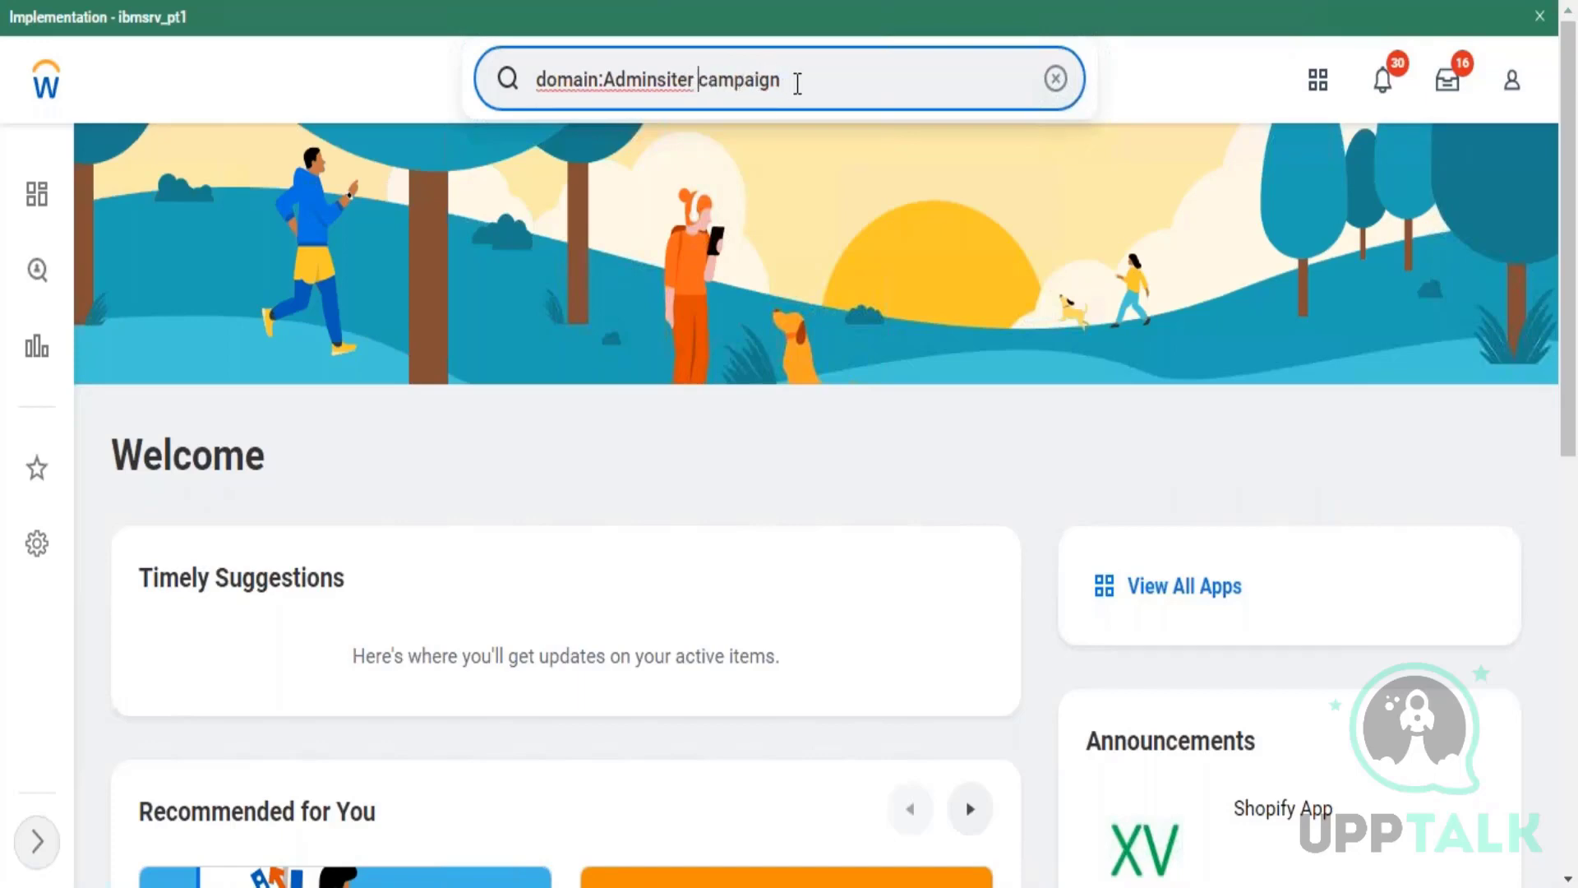
left_click(709, 391)
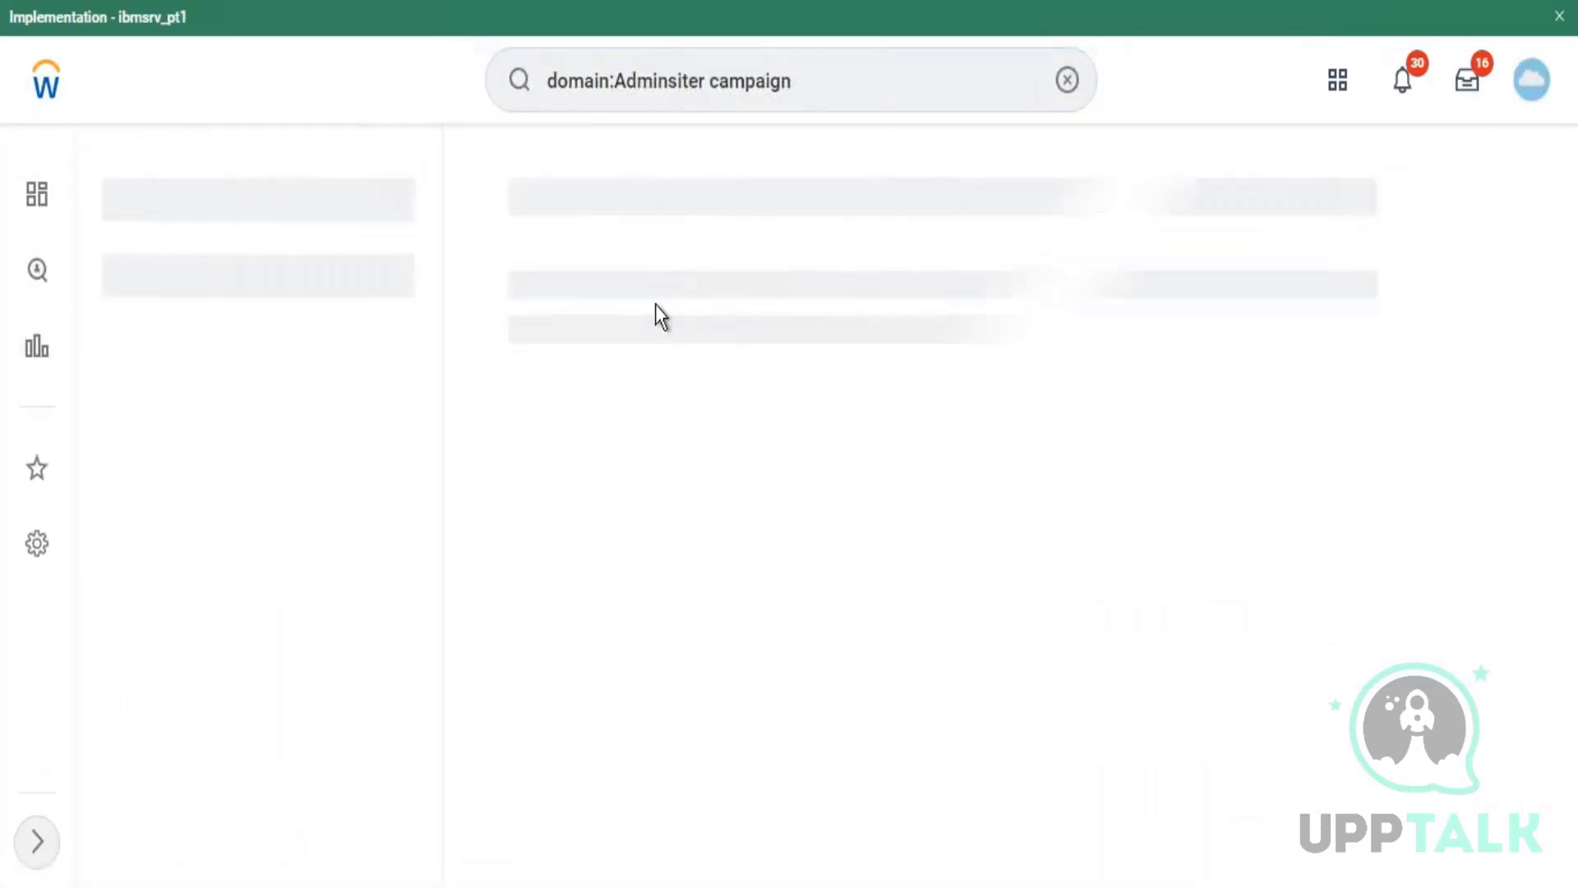
left_click(715, 82)
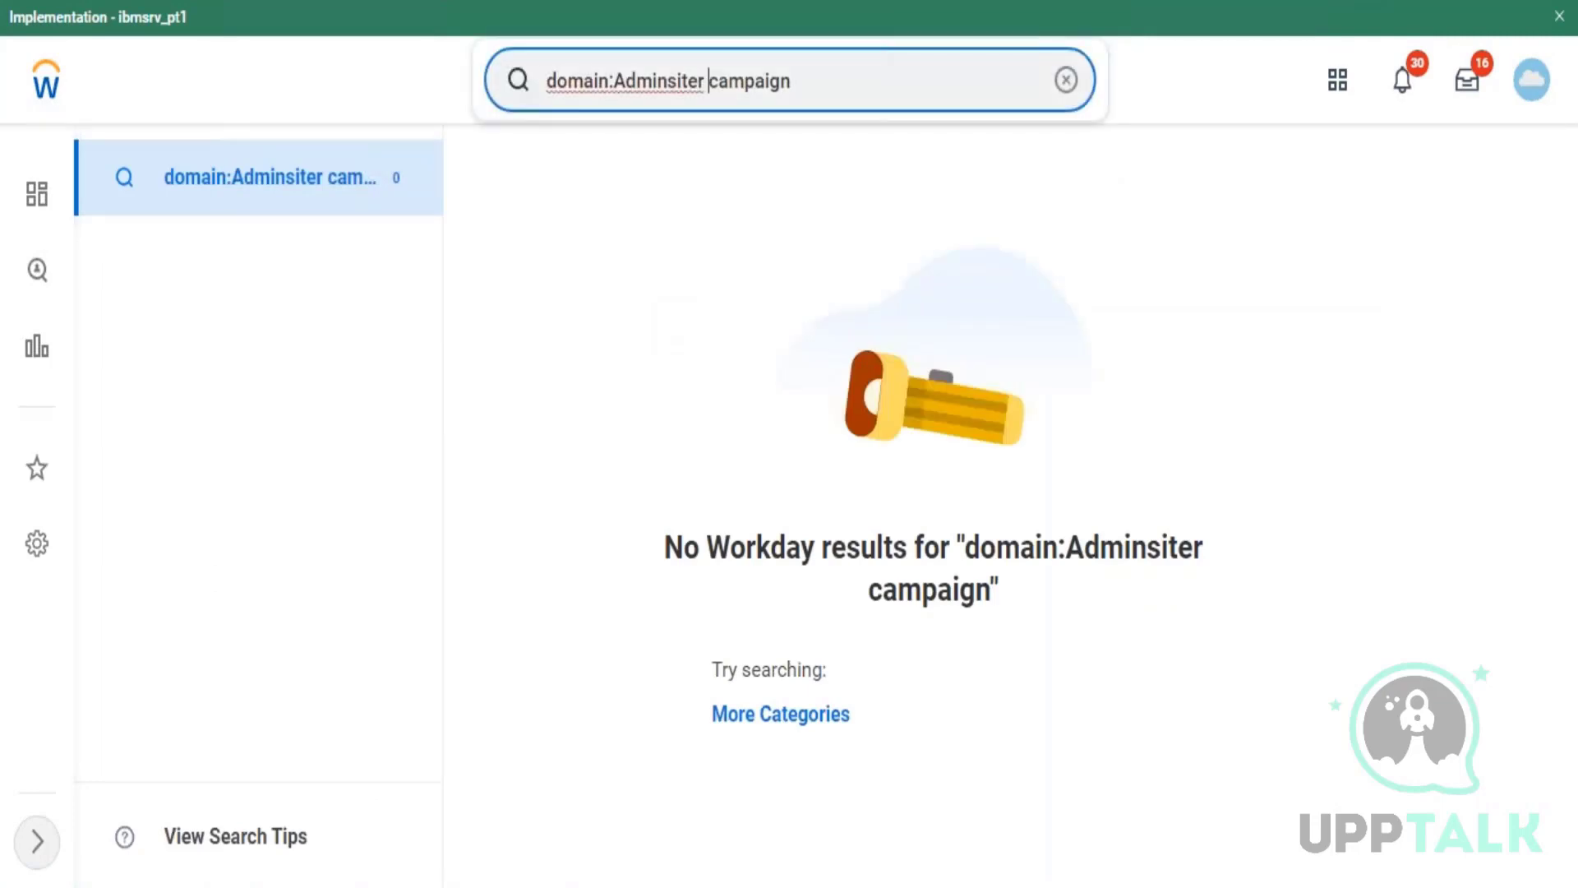
key("BackSpace")
key("BackSpace")
key("BackSpace")
key("BackSpace")
key("BackSpace")
key("BackSpace")
key("BackSpace")
key("BackSpace")
key("BackSpace")
key("BackSpace")
key("BackSpace")
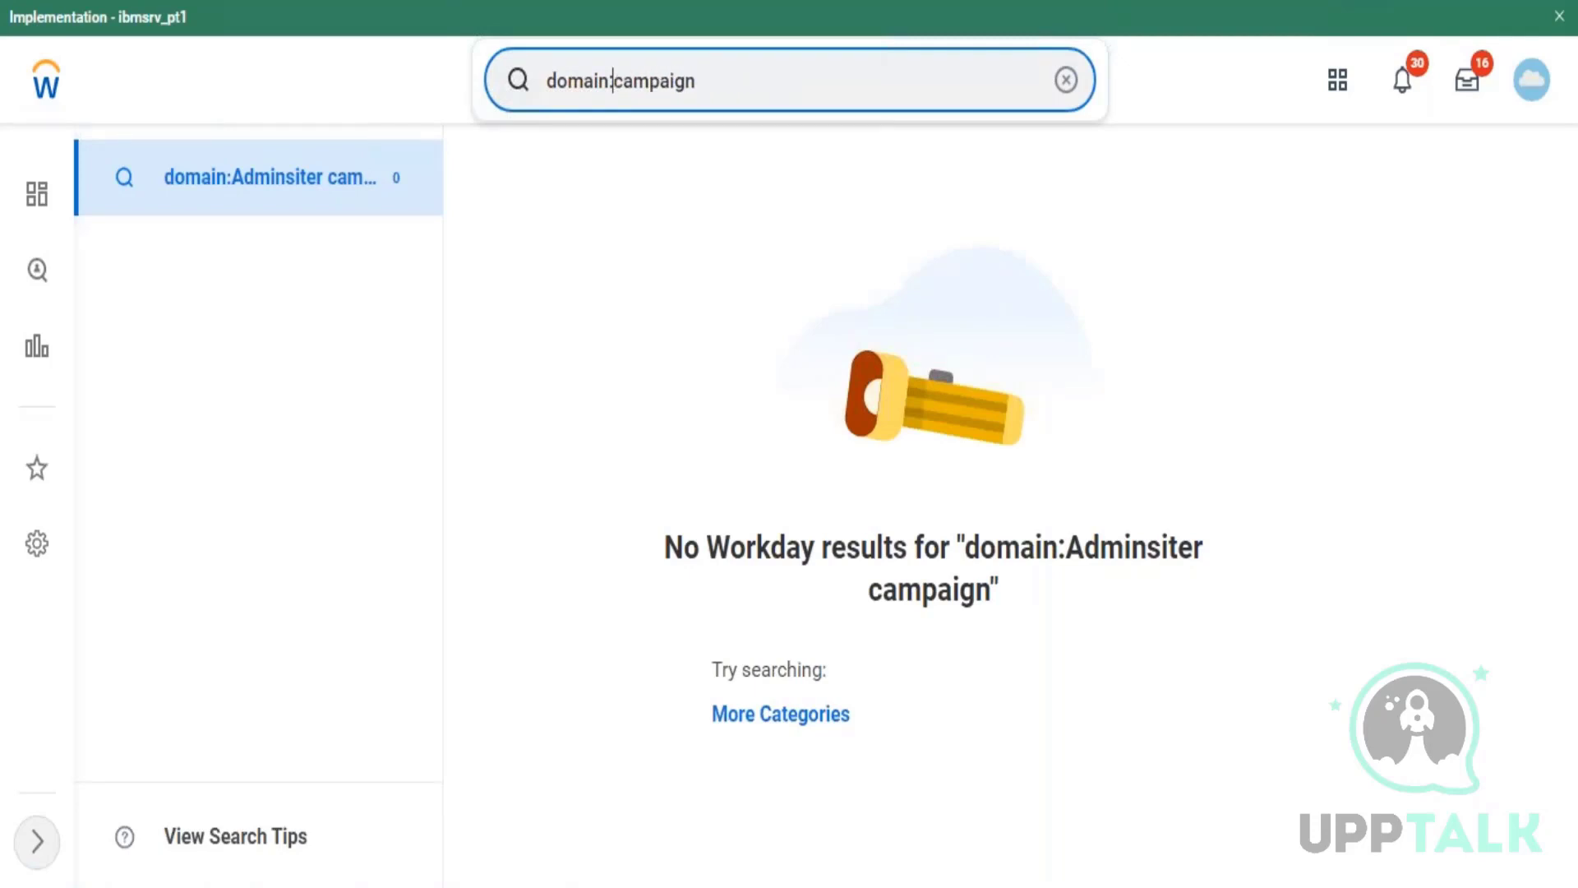
key("Return")
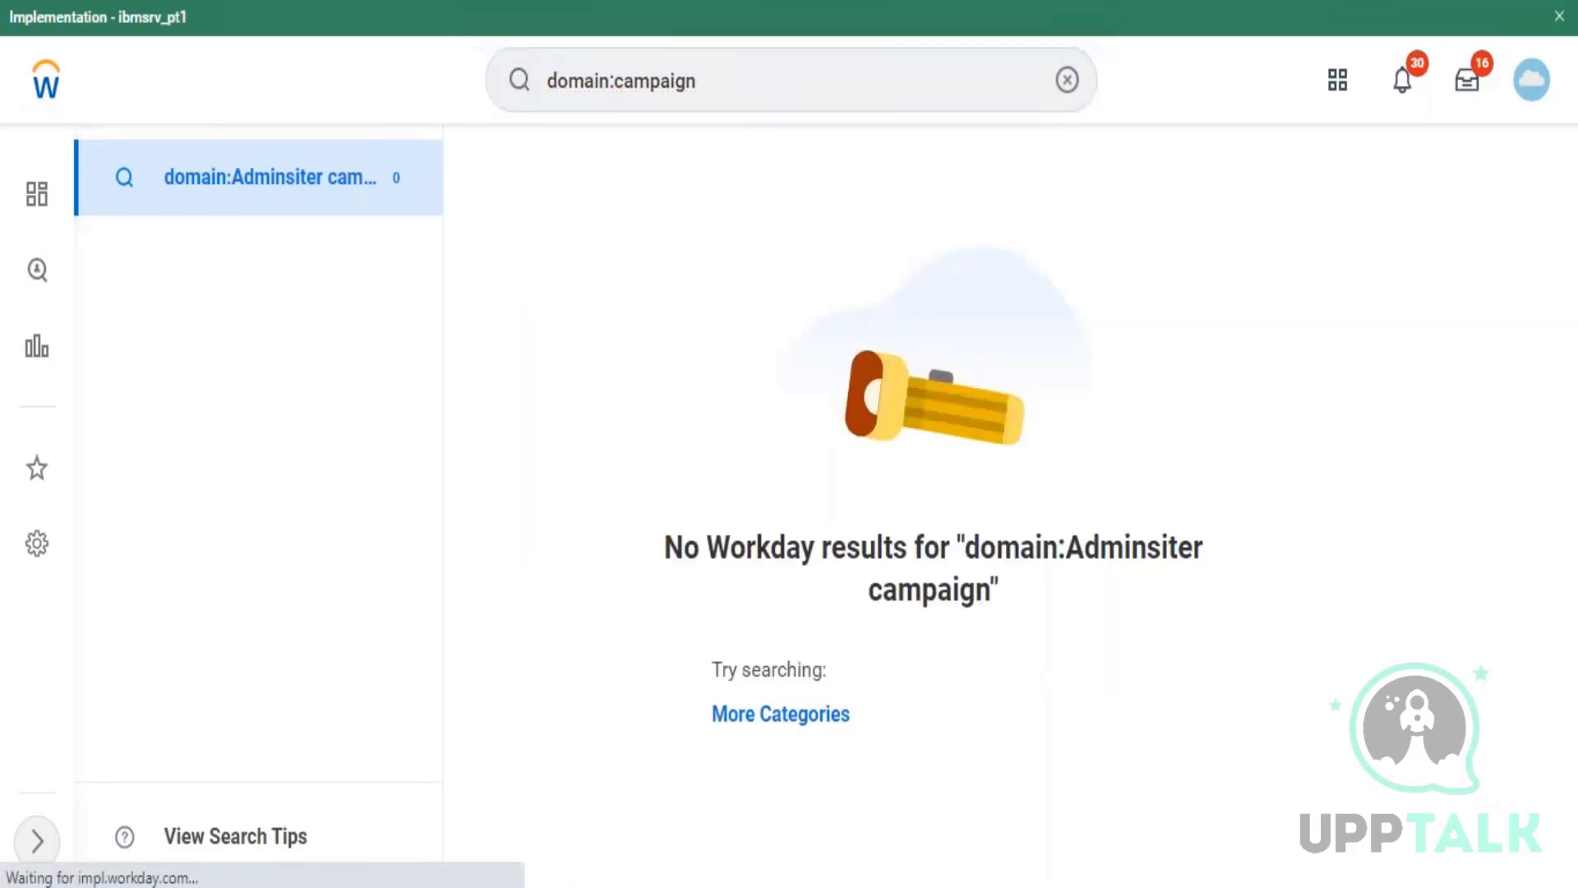
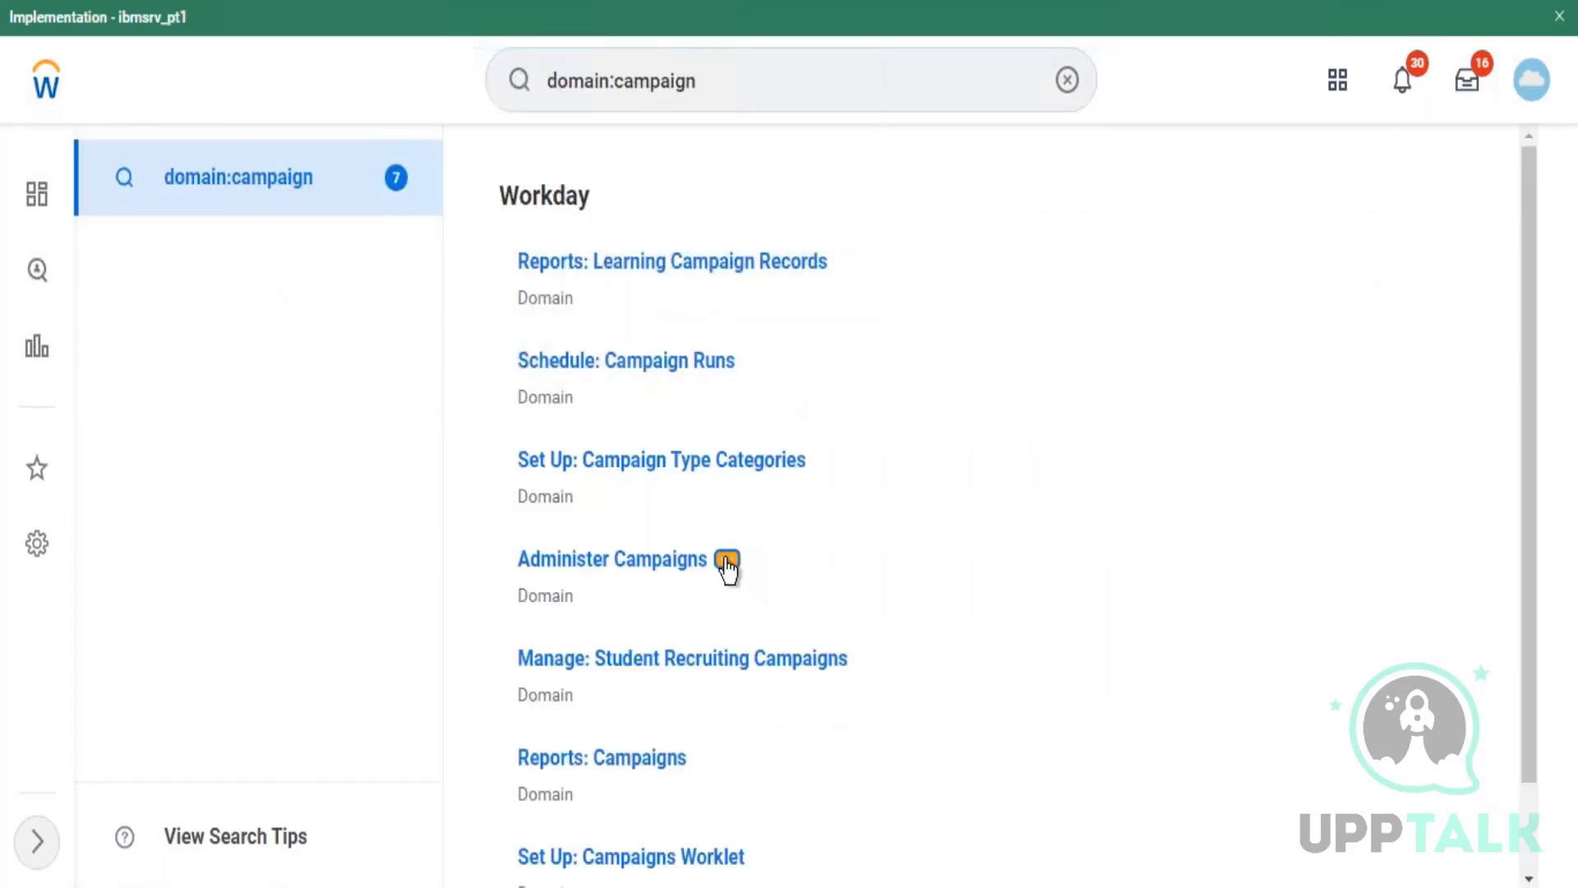
Step: Save the Administer Campaigns domain security policy permissions, then bring up its related actions again
left_click(726, 562)
mouse_move(802, 198)
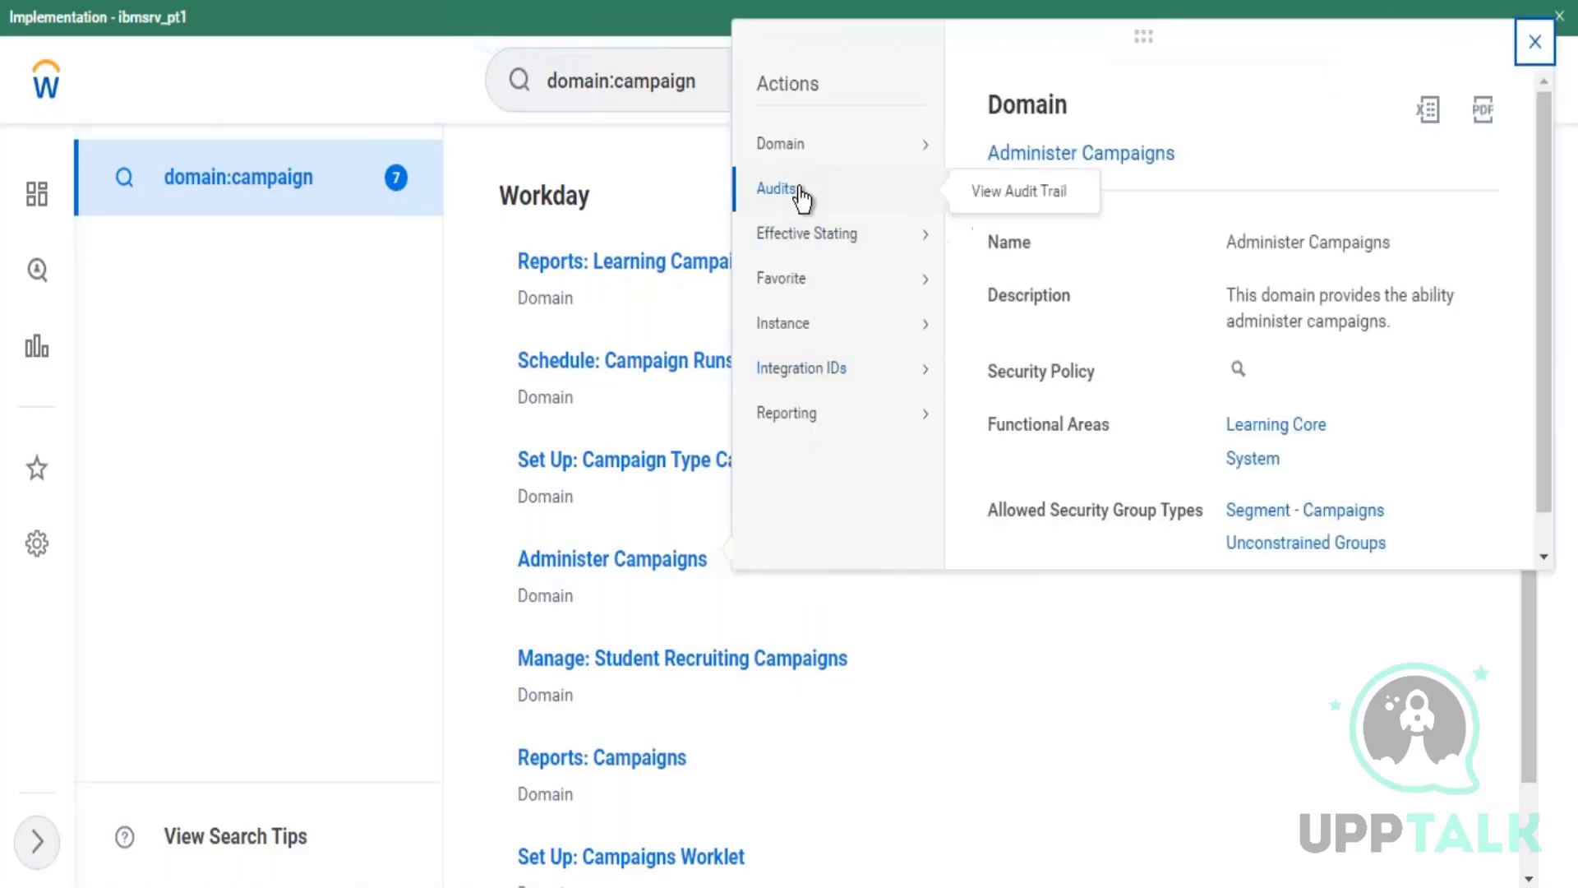
mouse_move(797, 141)
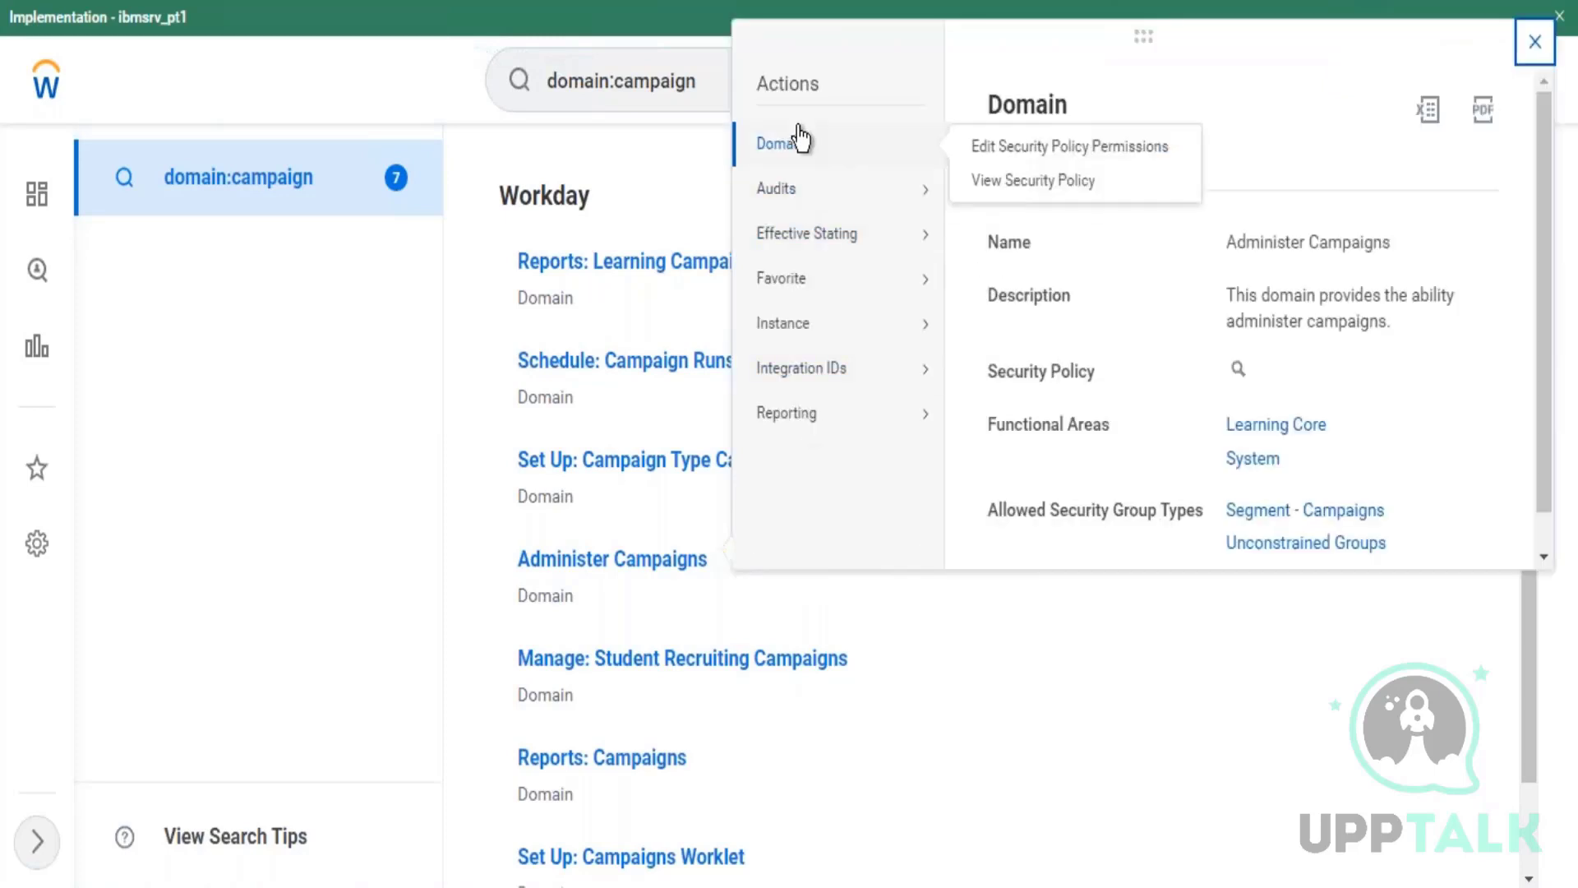
left_click(981, 148)
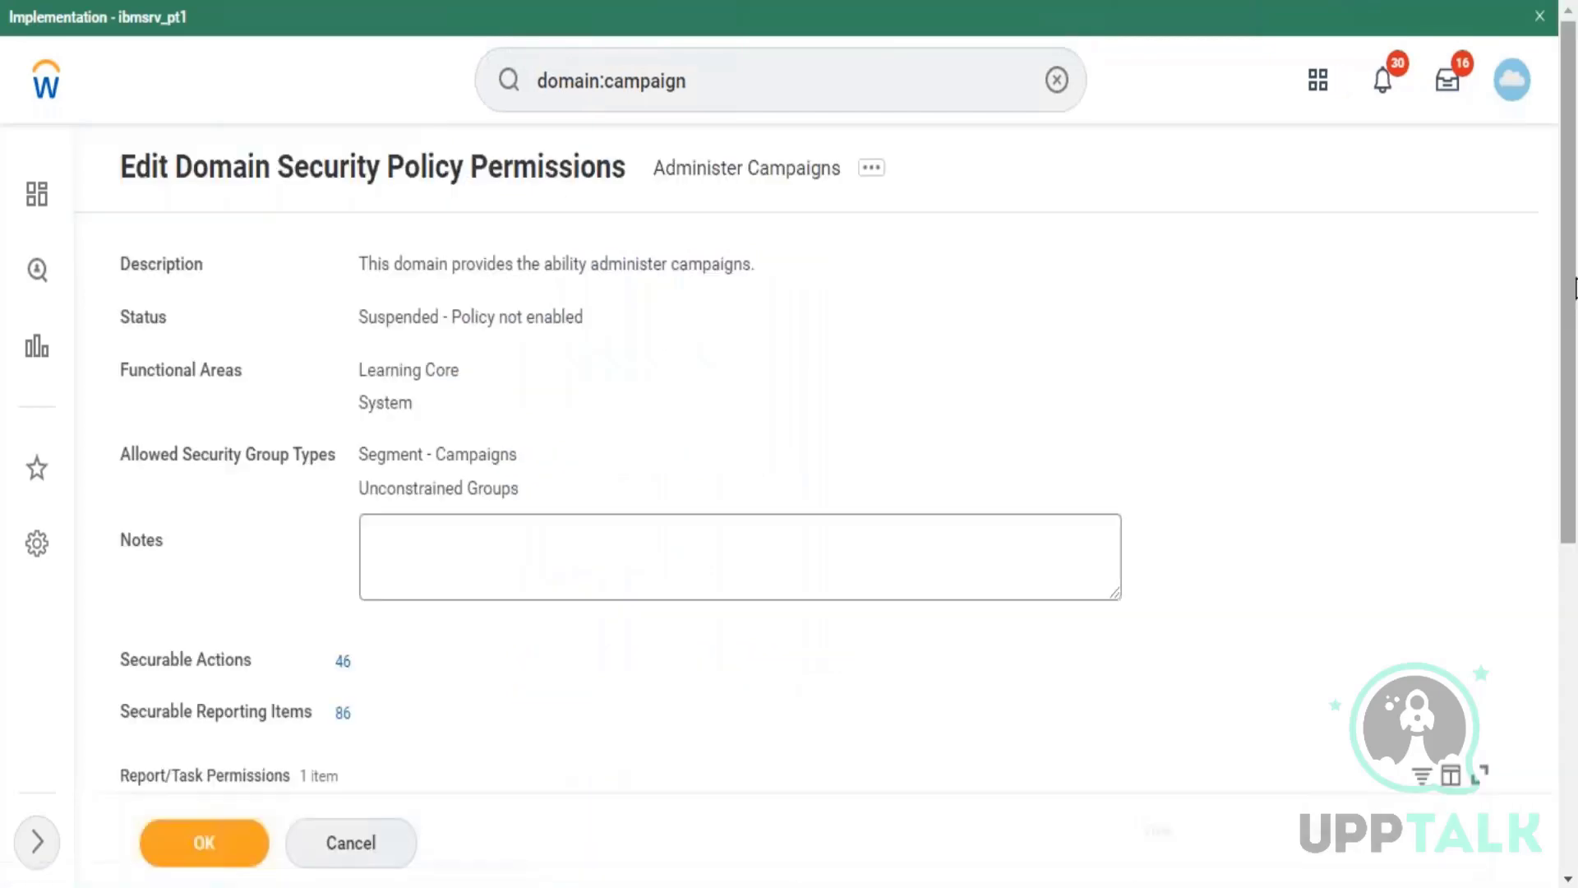
scroll(1574, 353, "down", 5)
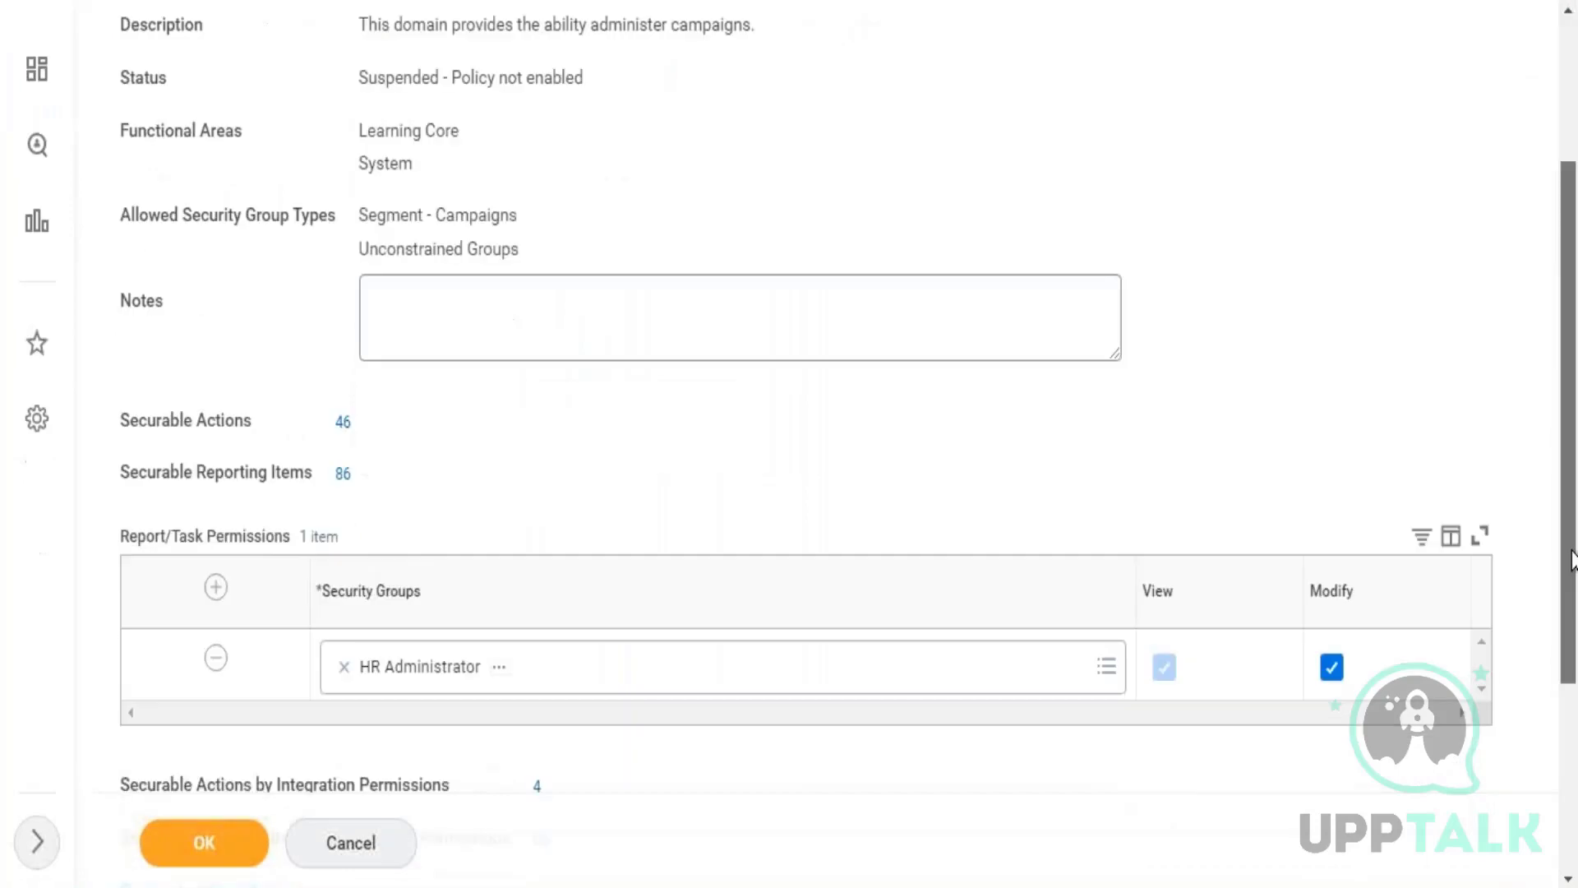
scroll(1574, 473, "up", 5)
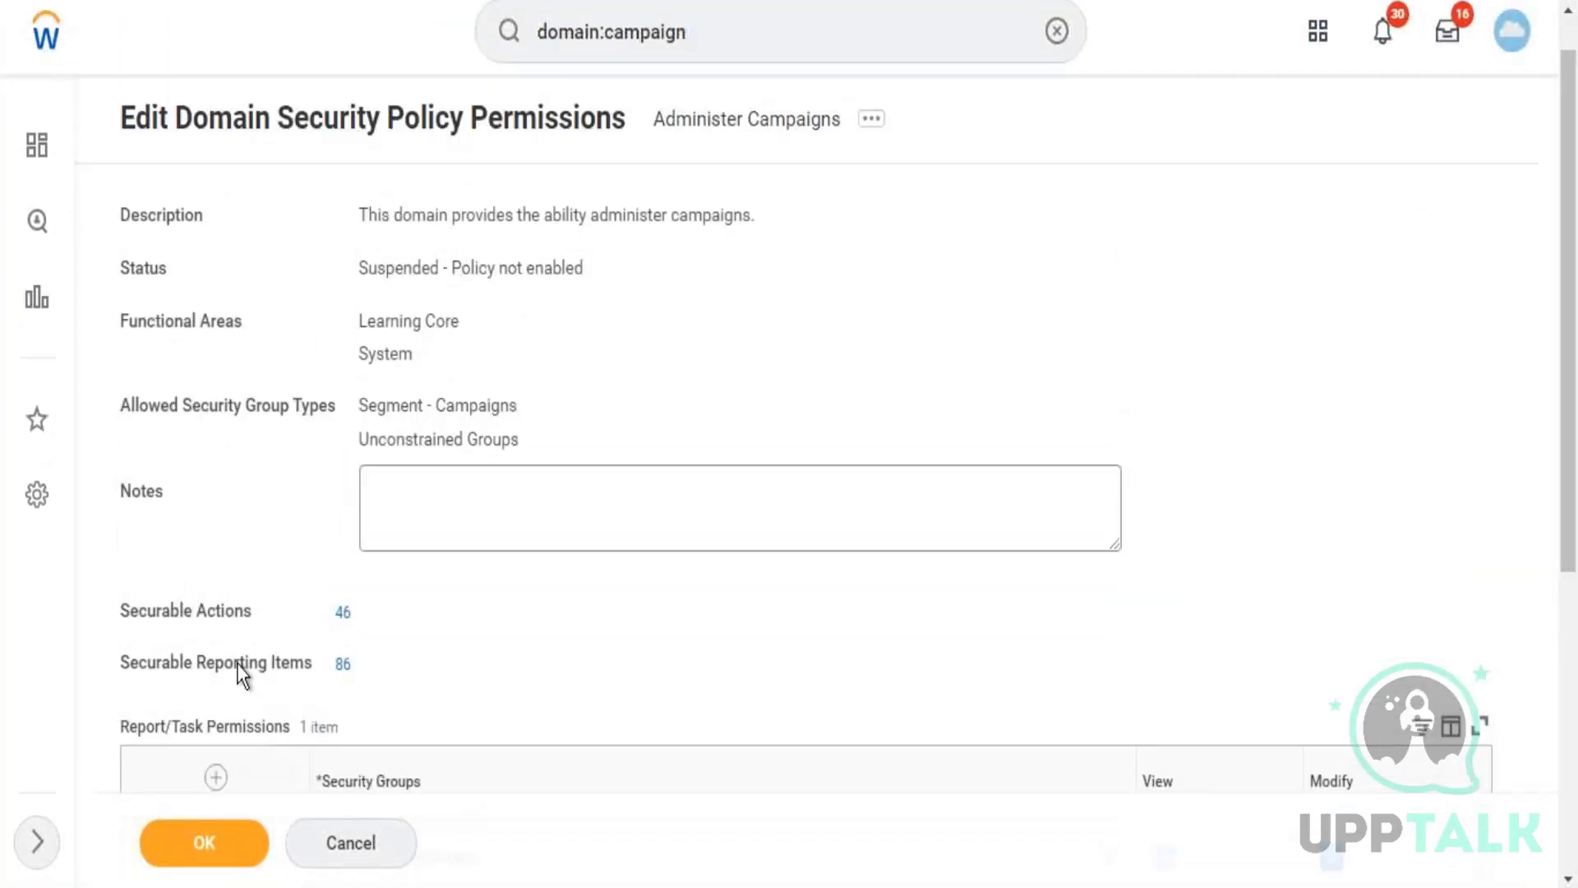
left_click(204, 838)
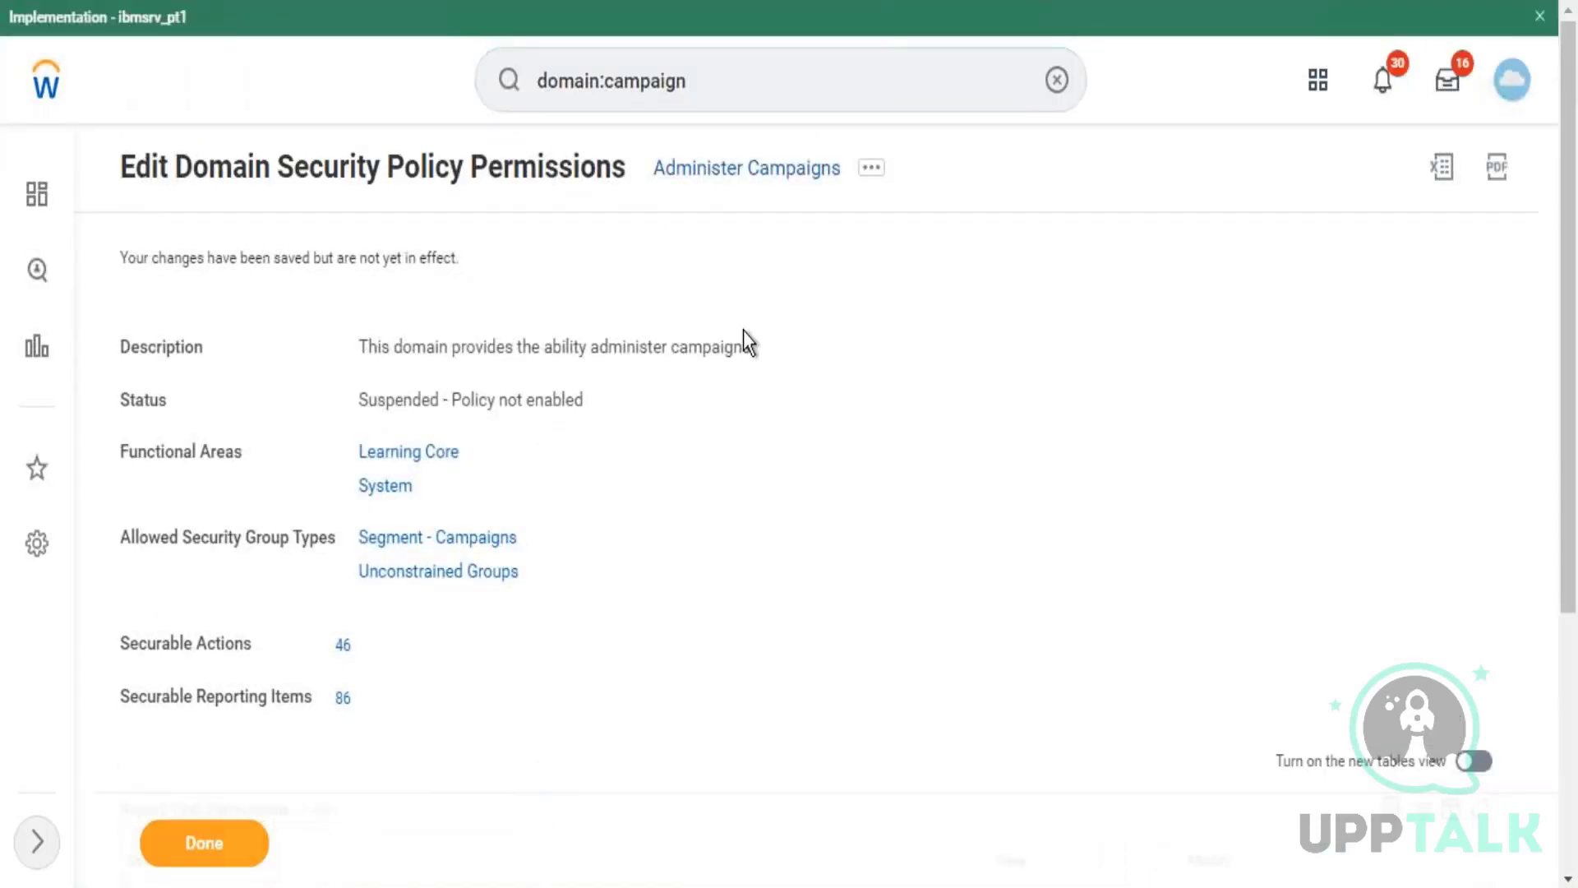
left_click(878, 174)
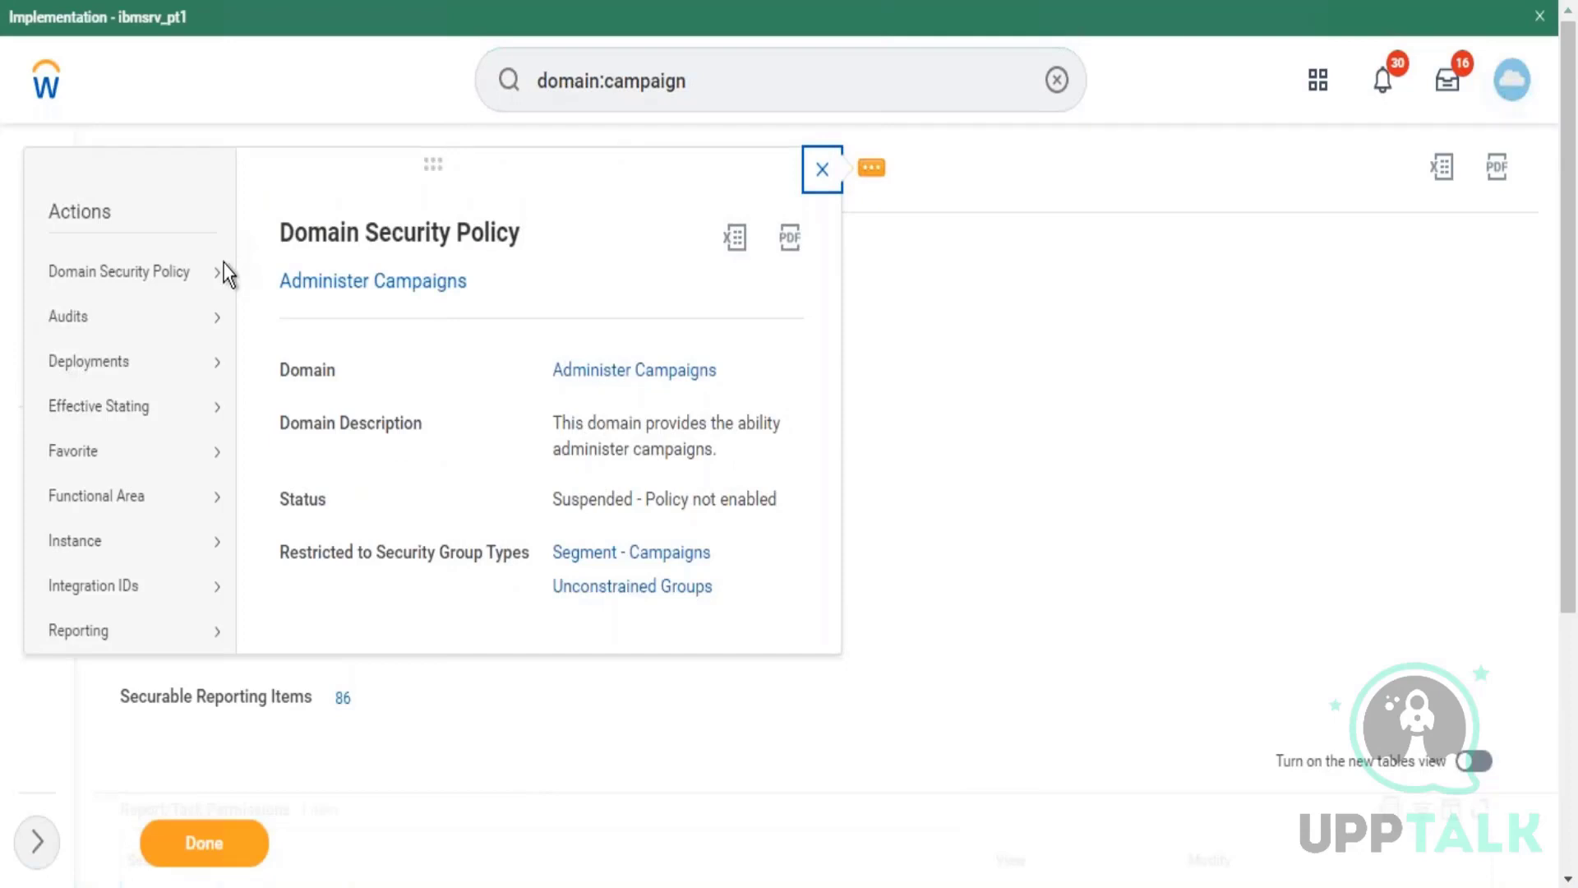
Step: Enable the Administer Campaigns domain security policy with the Confirm box ticked
mouse_move(220, 271)
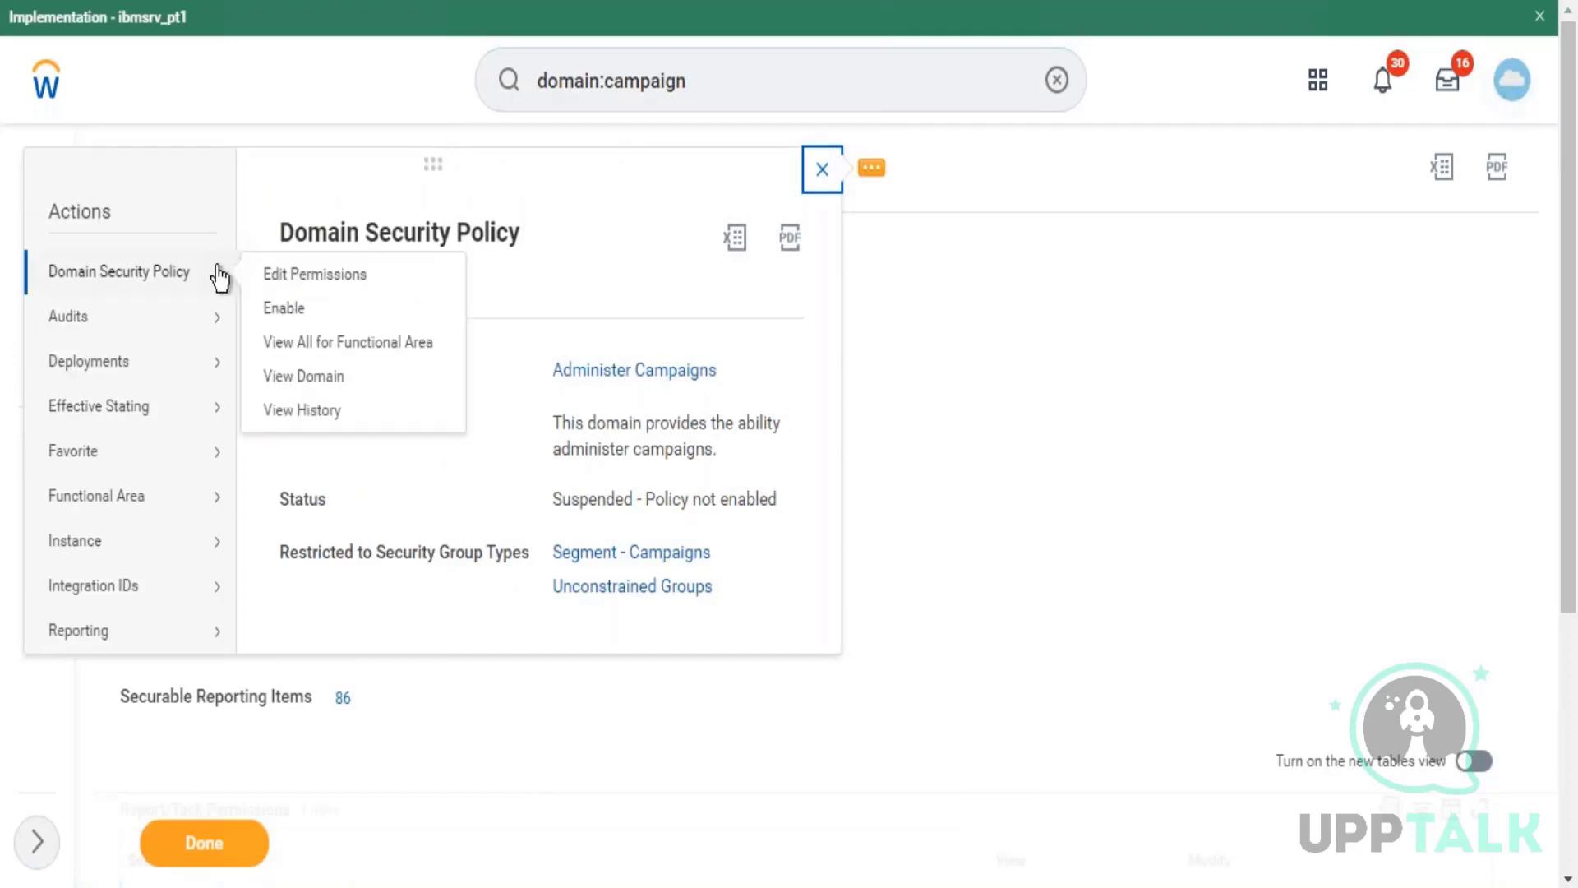
left_click(283, 309)
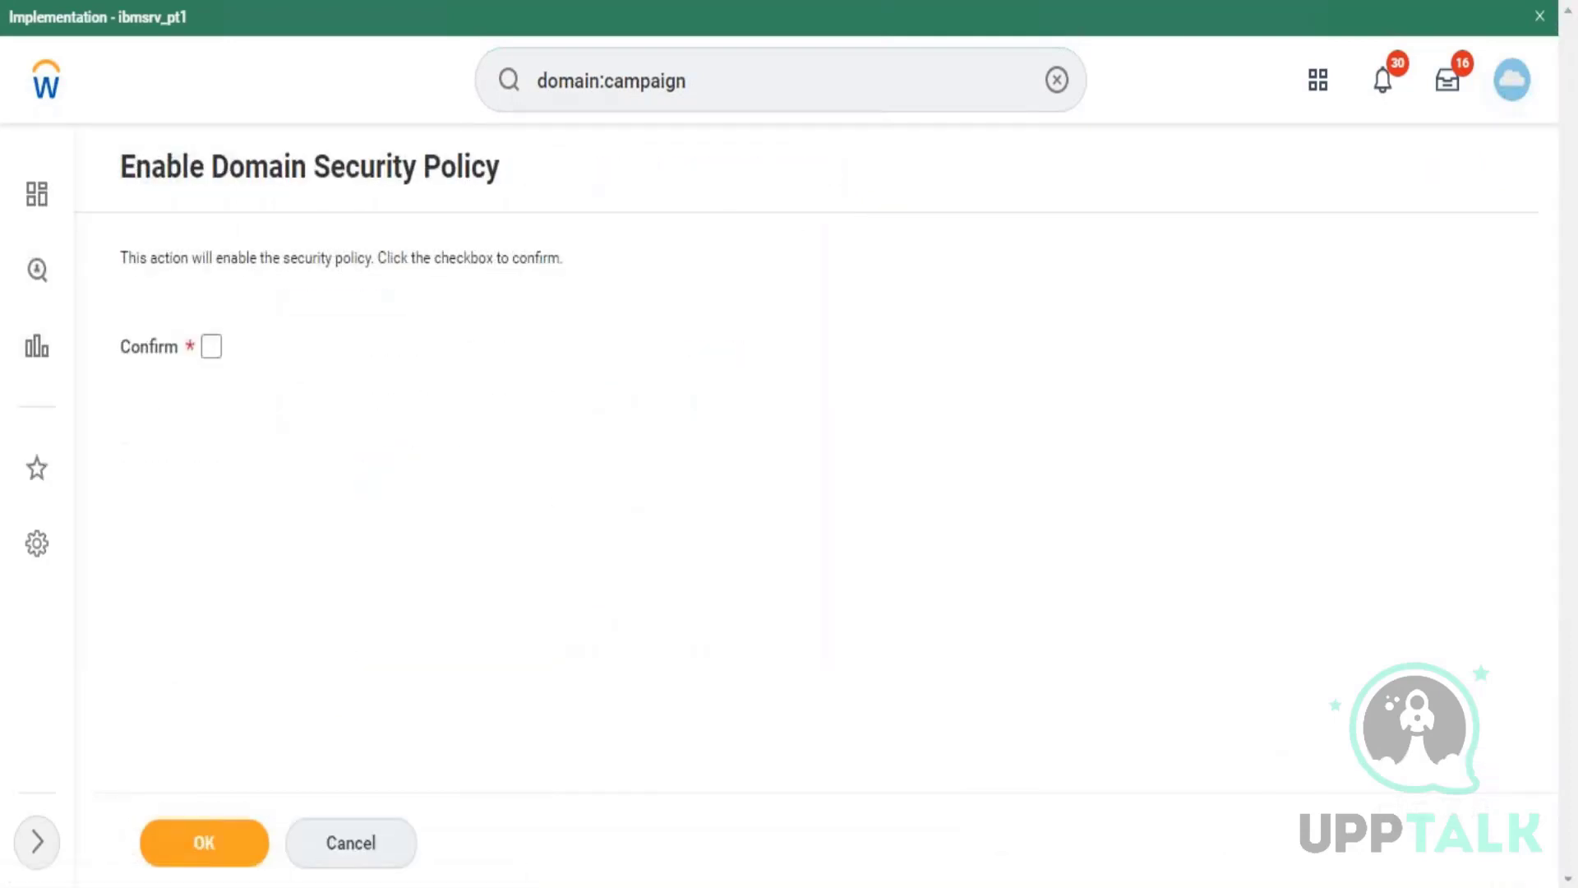
left_click(212, 347)
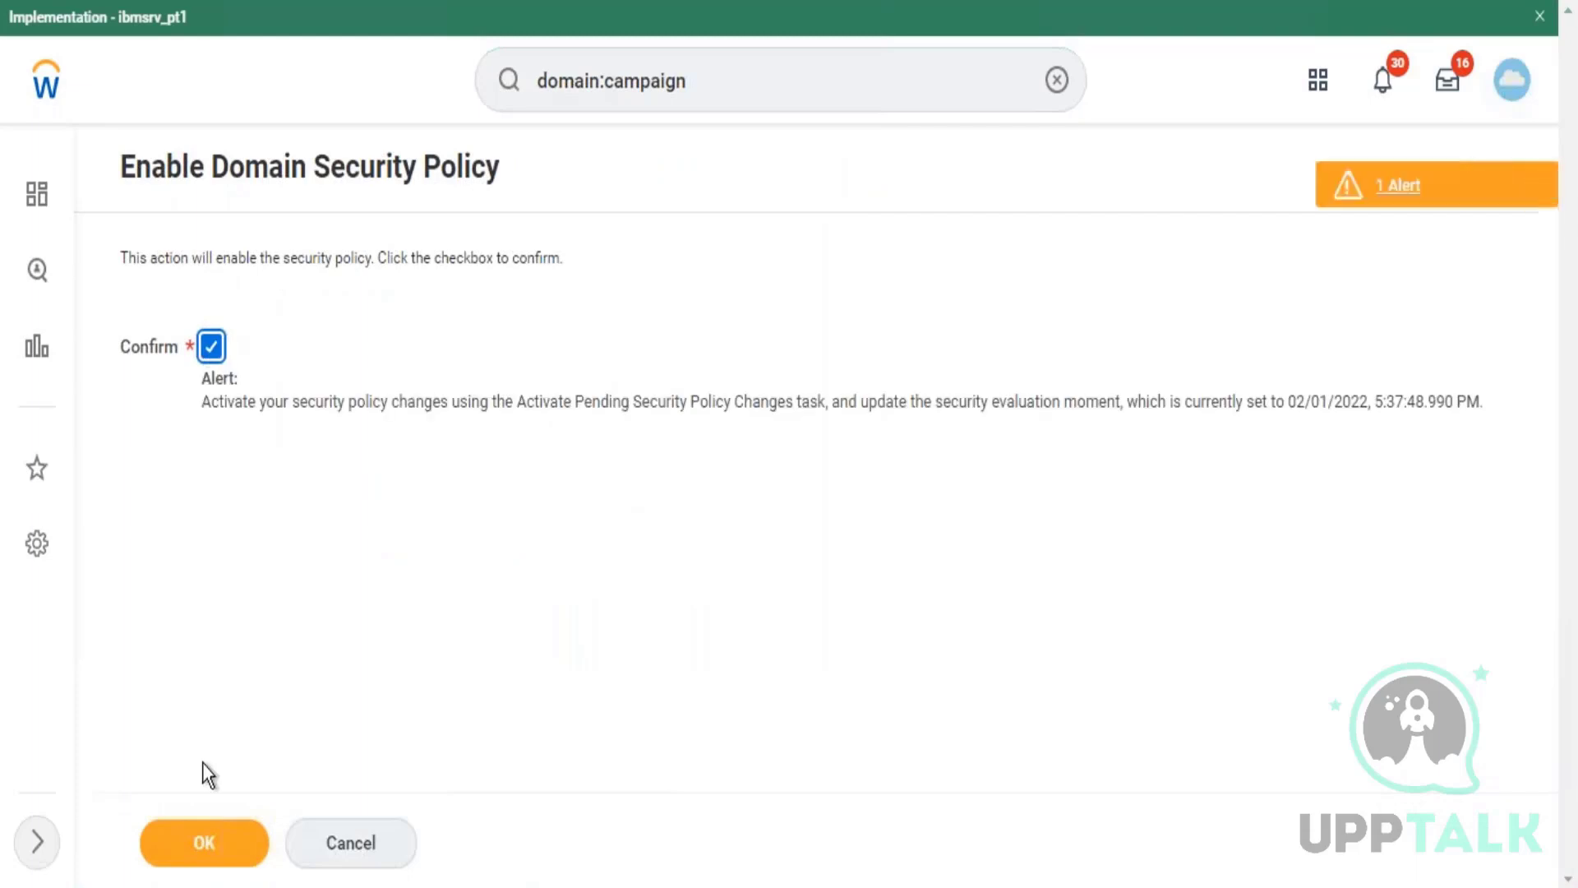
left_click(212, 848)
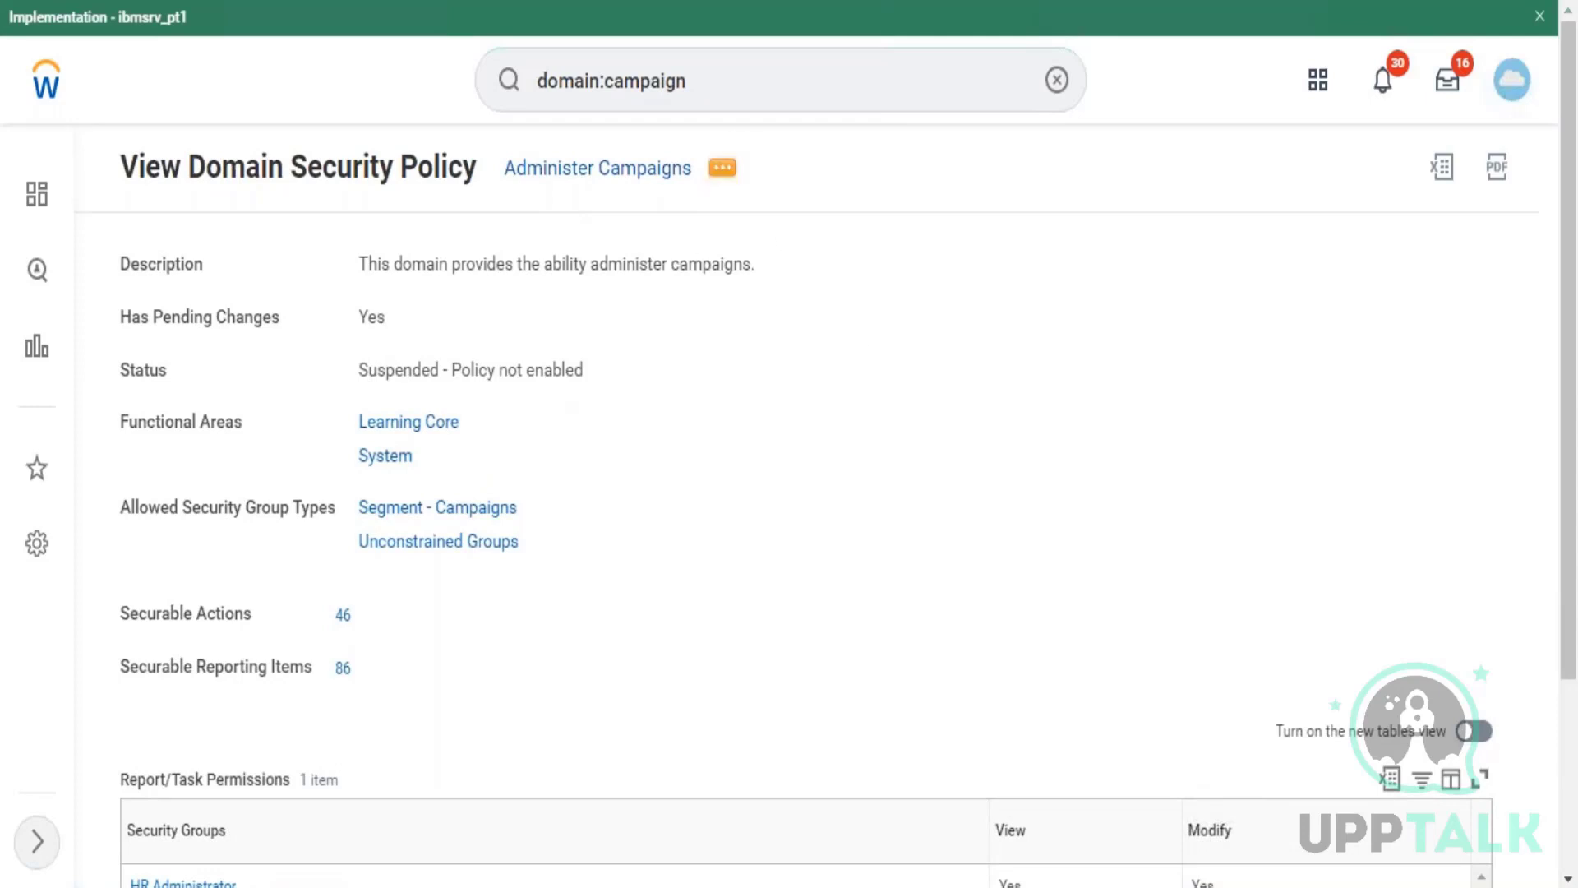
Step: Open Edit Permissions for Administer Campaigns and scroll to the Report/Task Permissions table
left_click(722, 168)
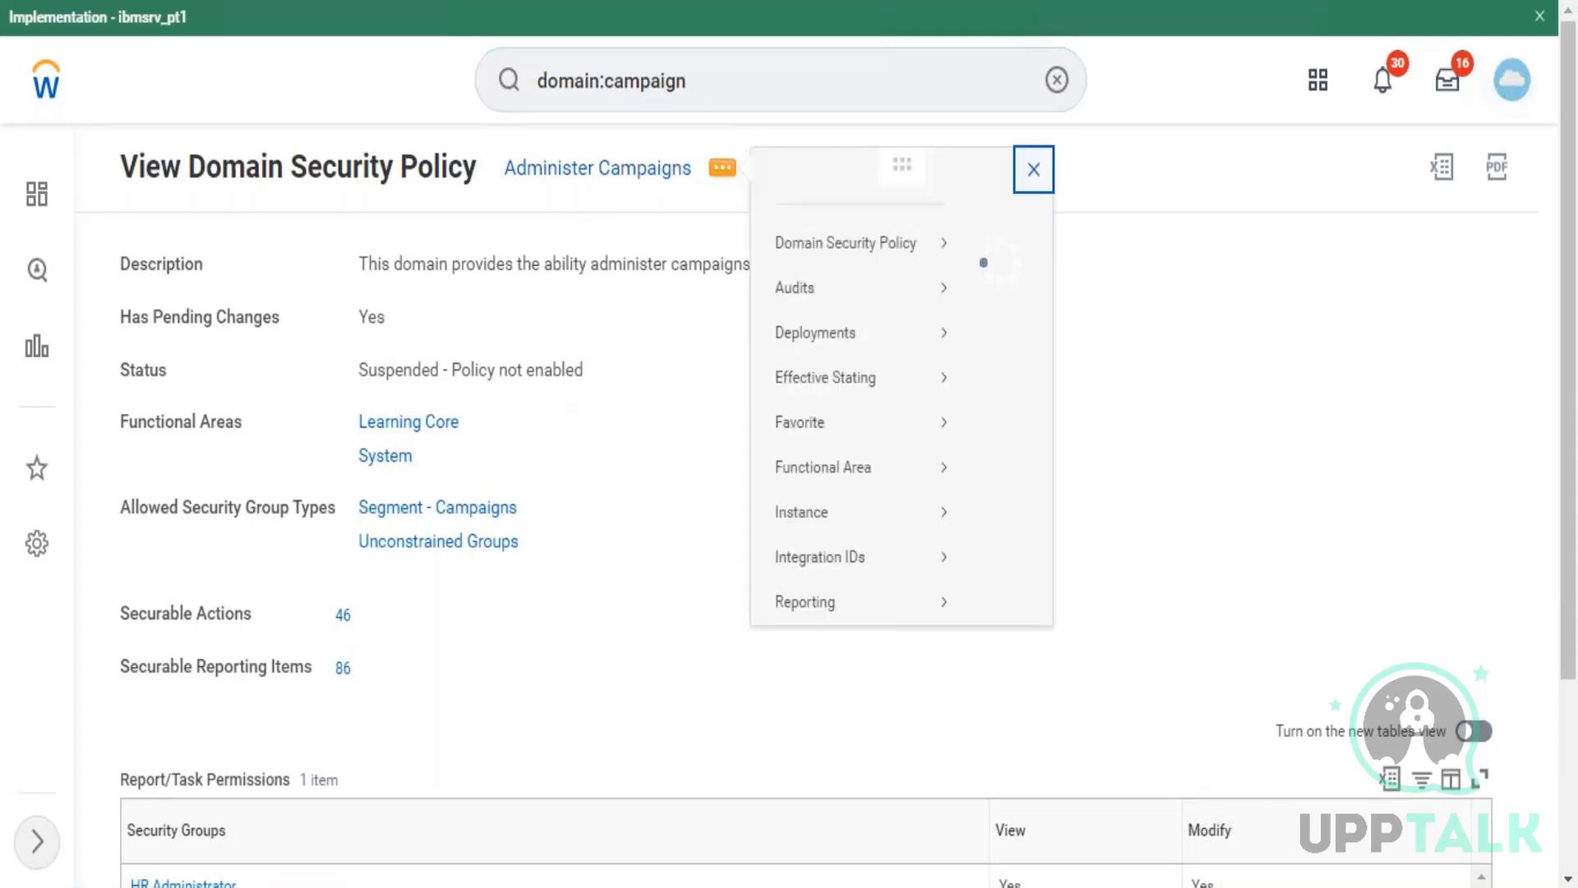
mouse_move(837, 275)
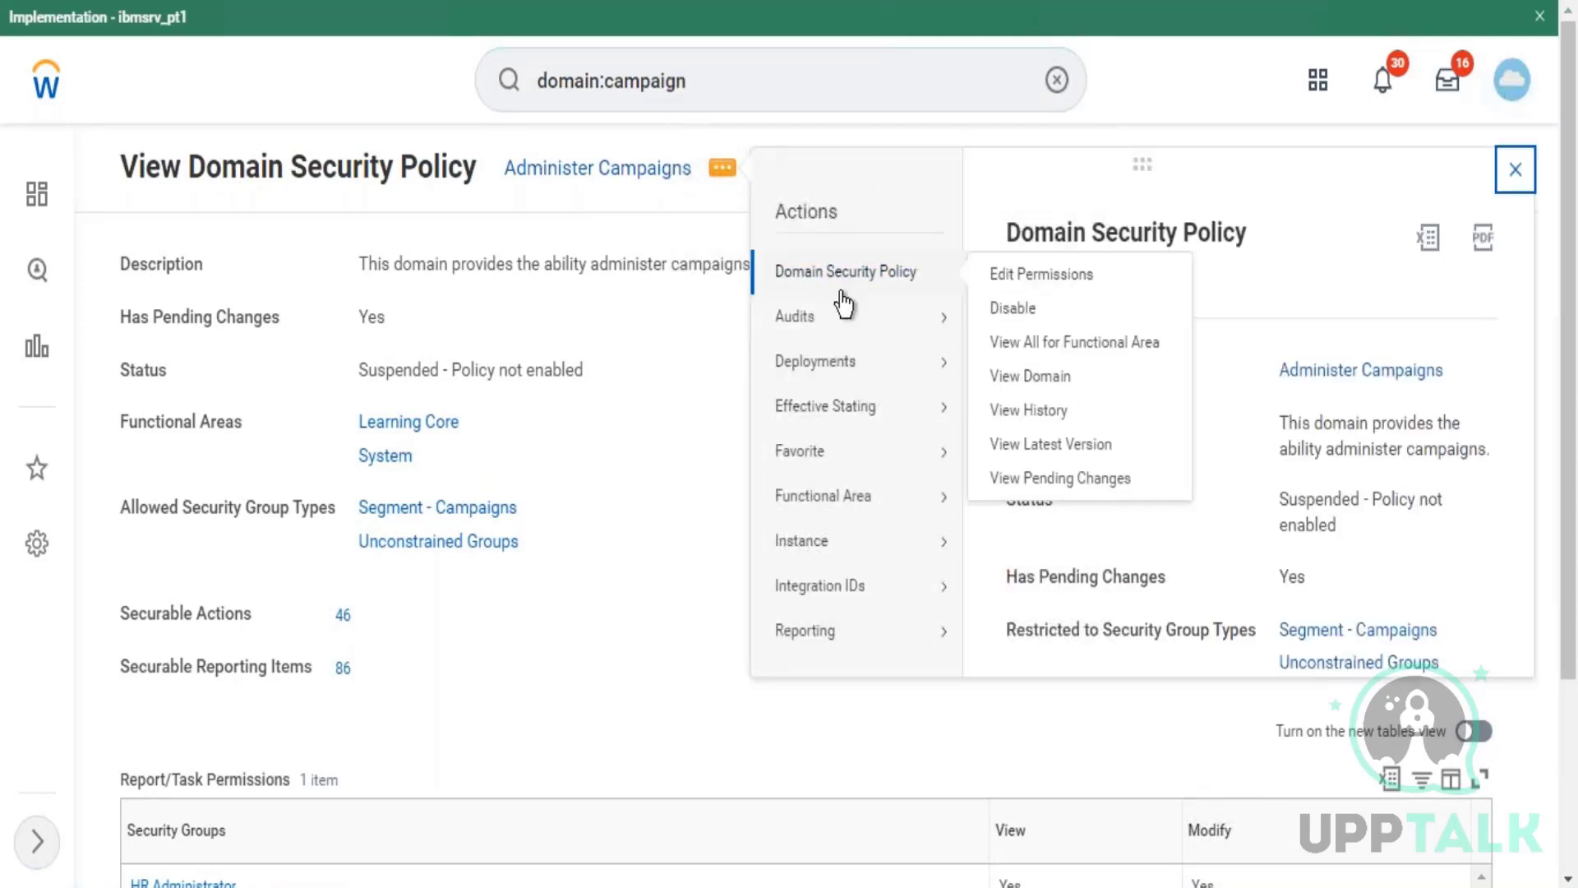
left_click(1024, 286)
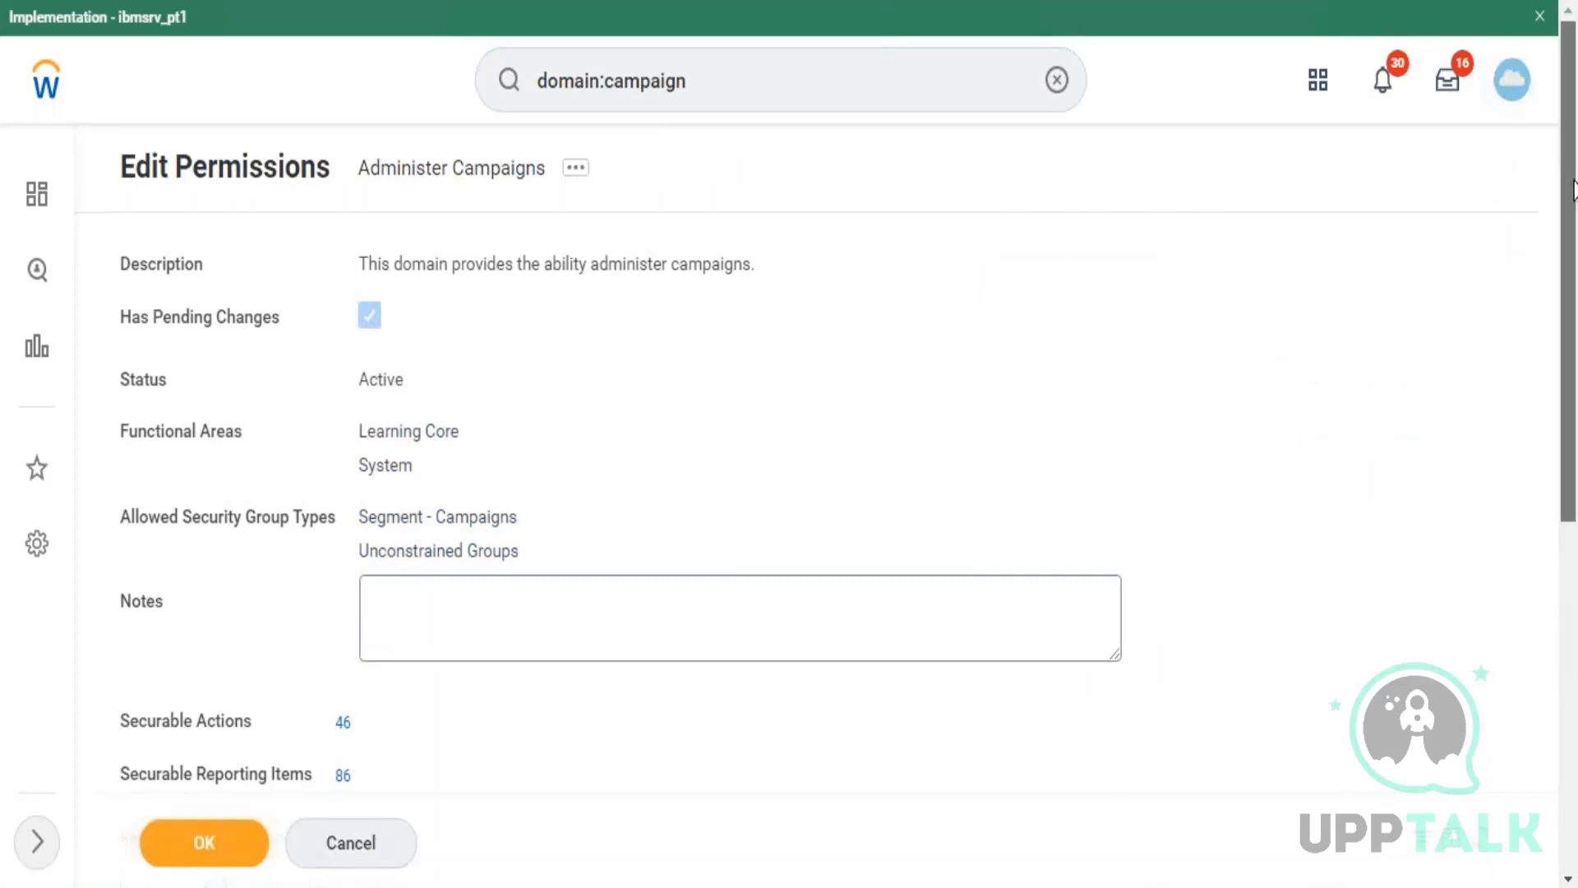
left_click_drag(1574, 185, 1568, 393)
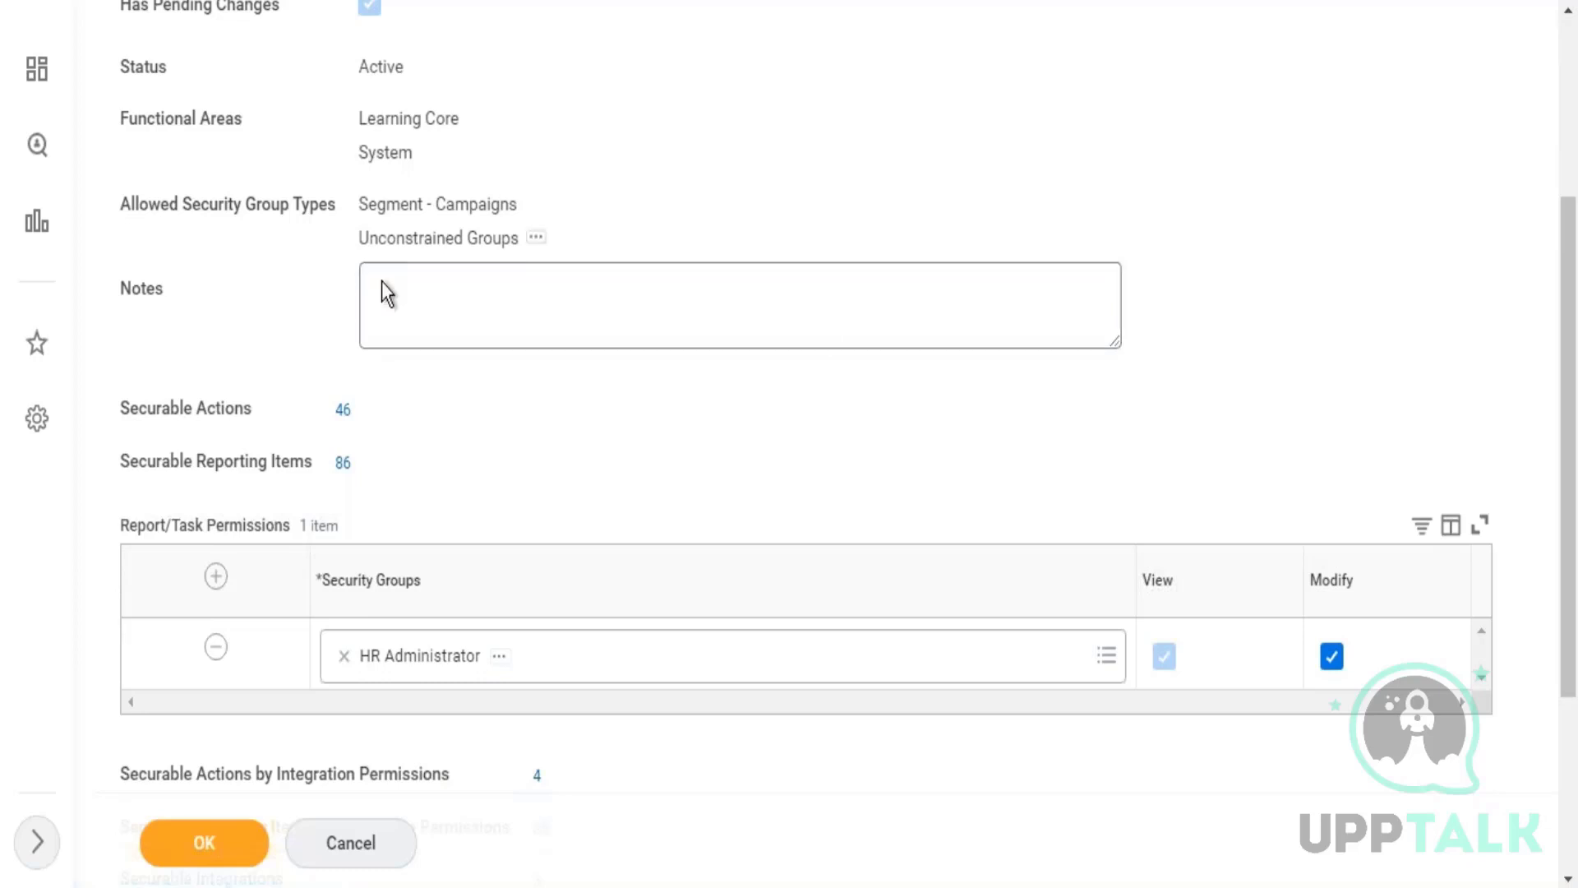
Step: Add a new Report/Task Permissions row and search 'Learning Admin' to pick Learning Administrator
left_click(575, 655)
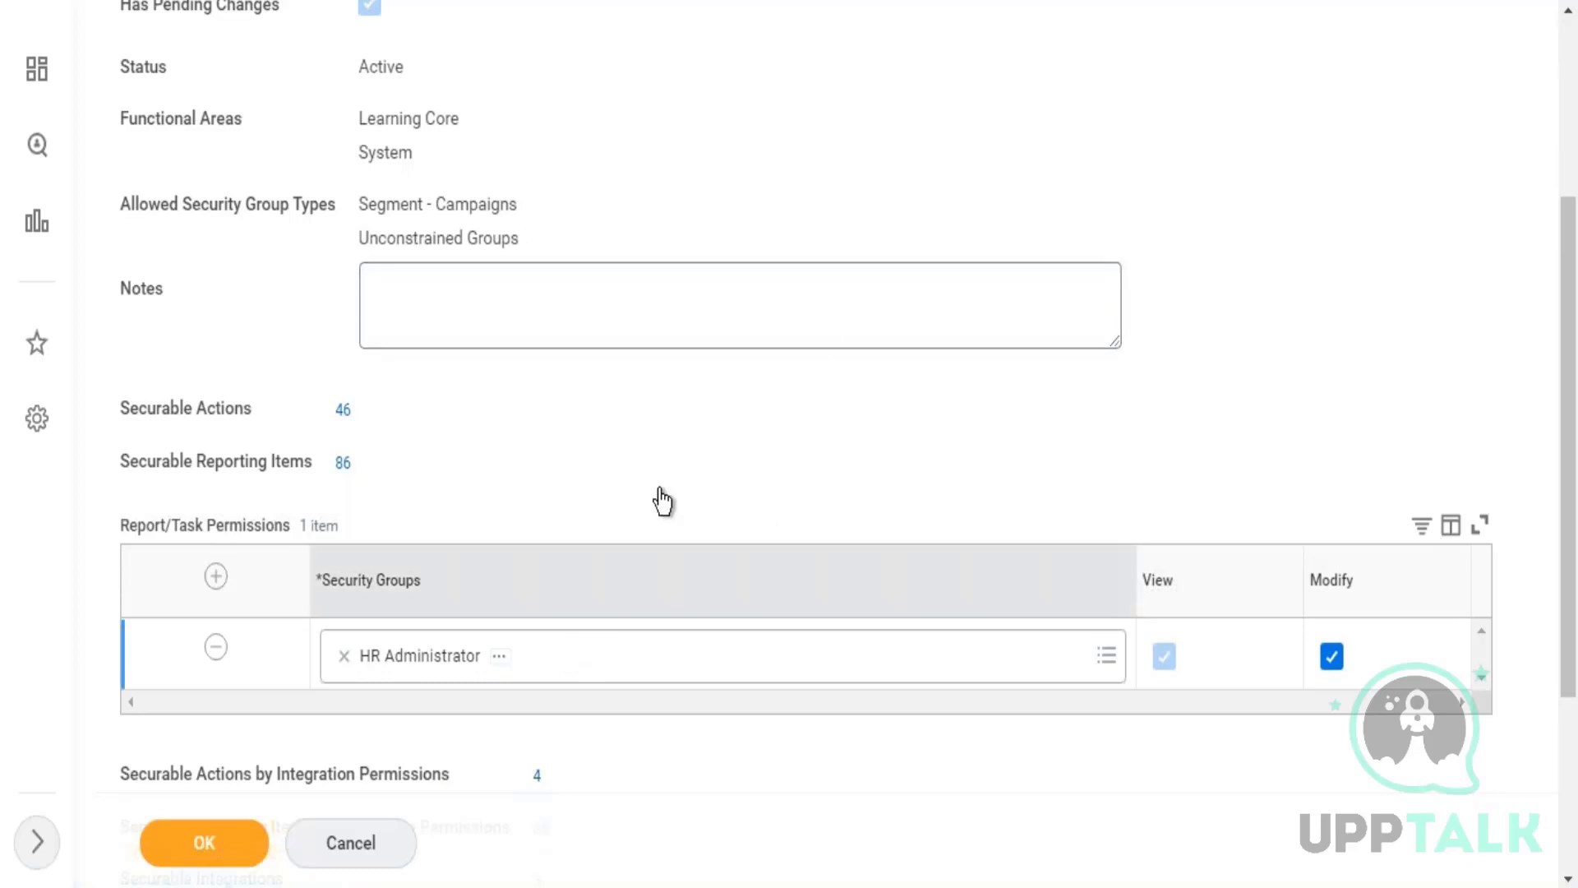
left_click(216, 575)
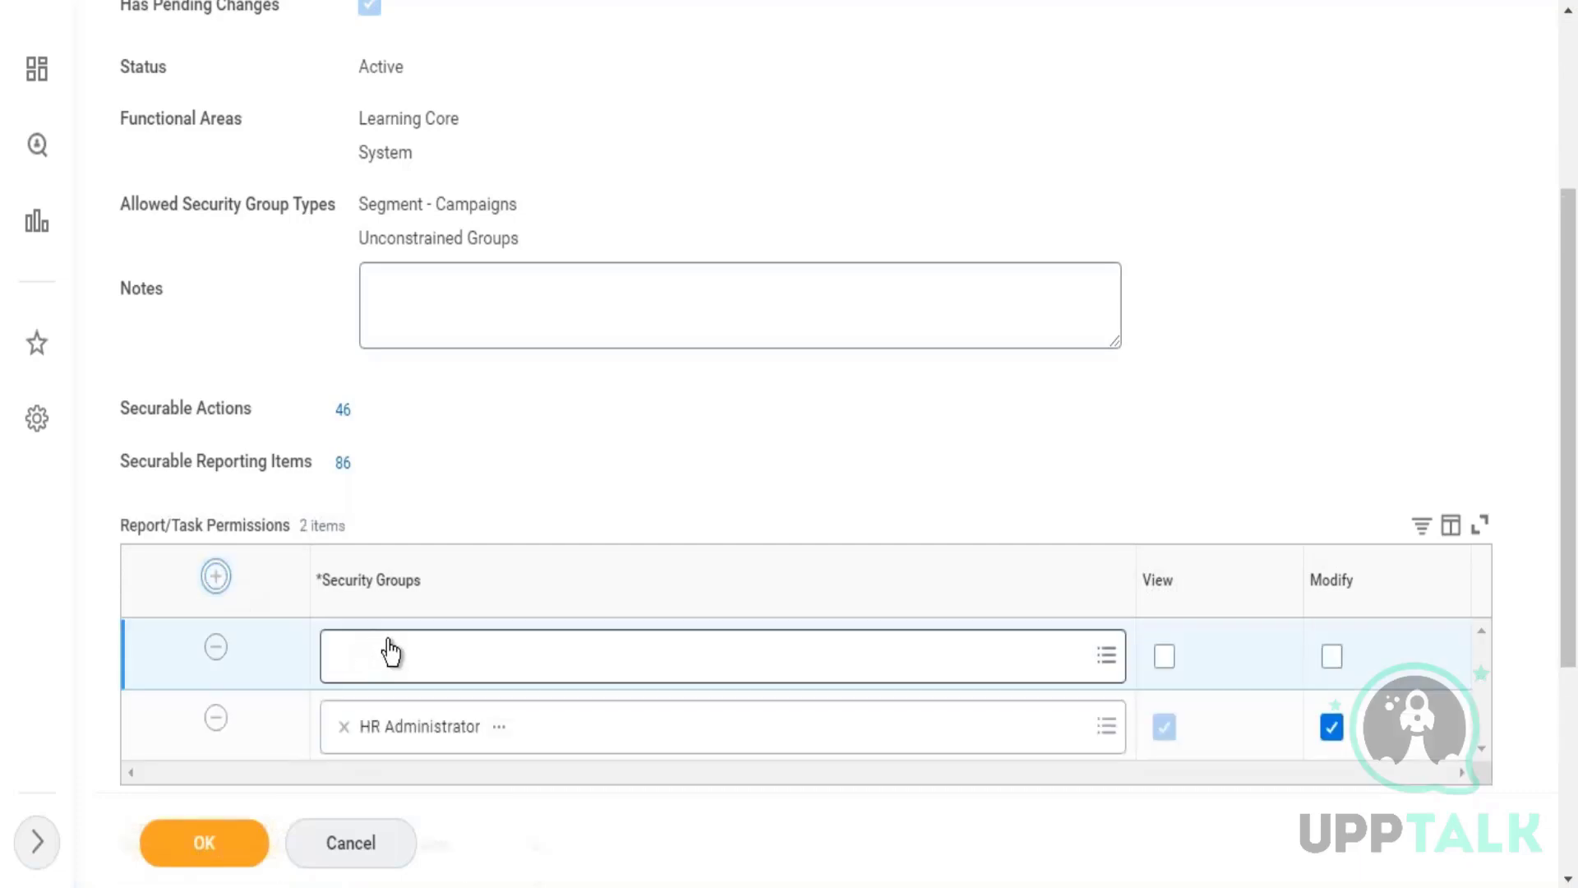
left_click(390, 658)
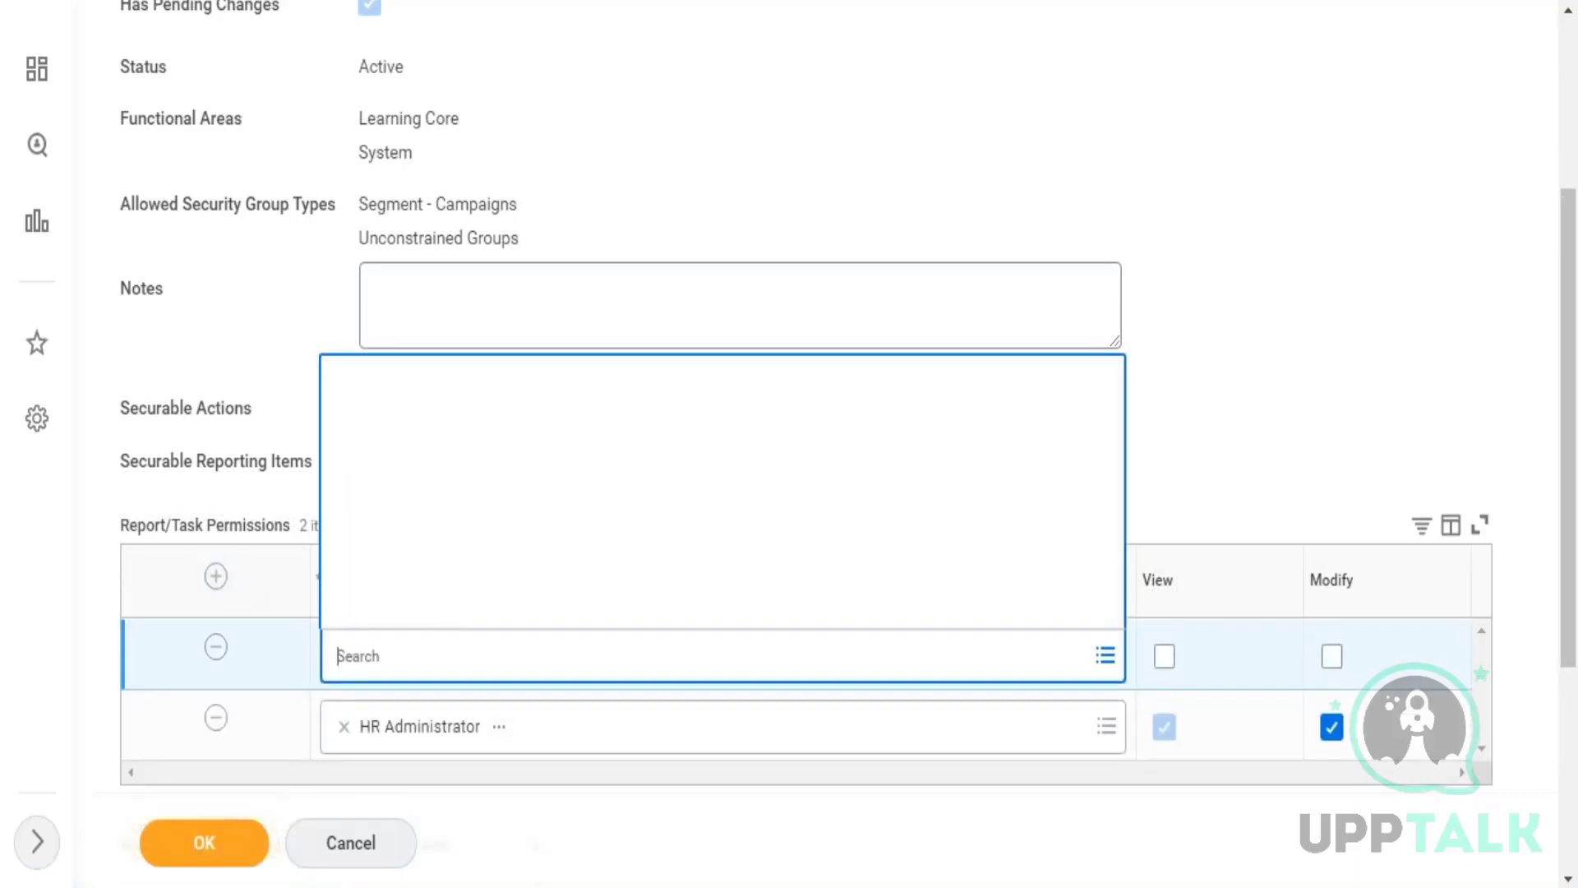
type("L")
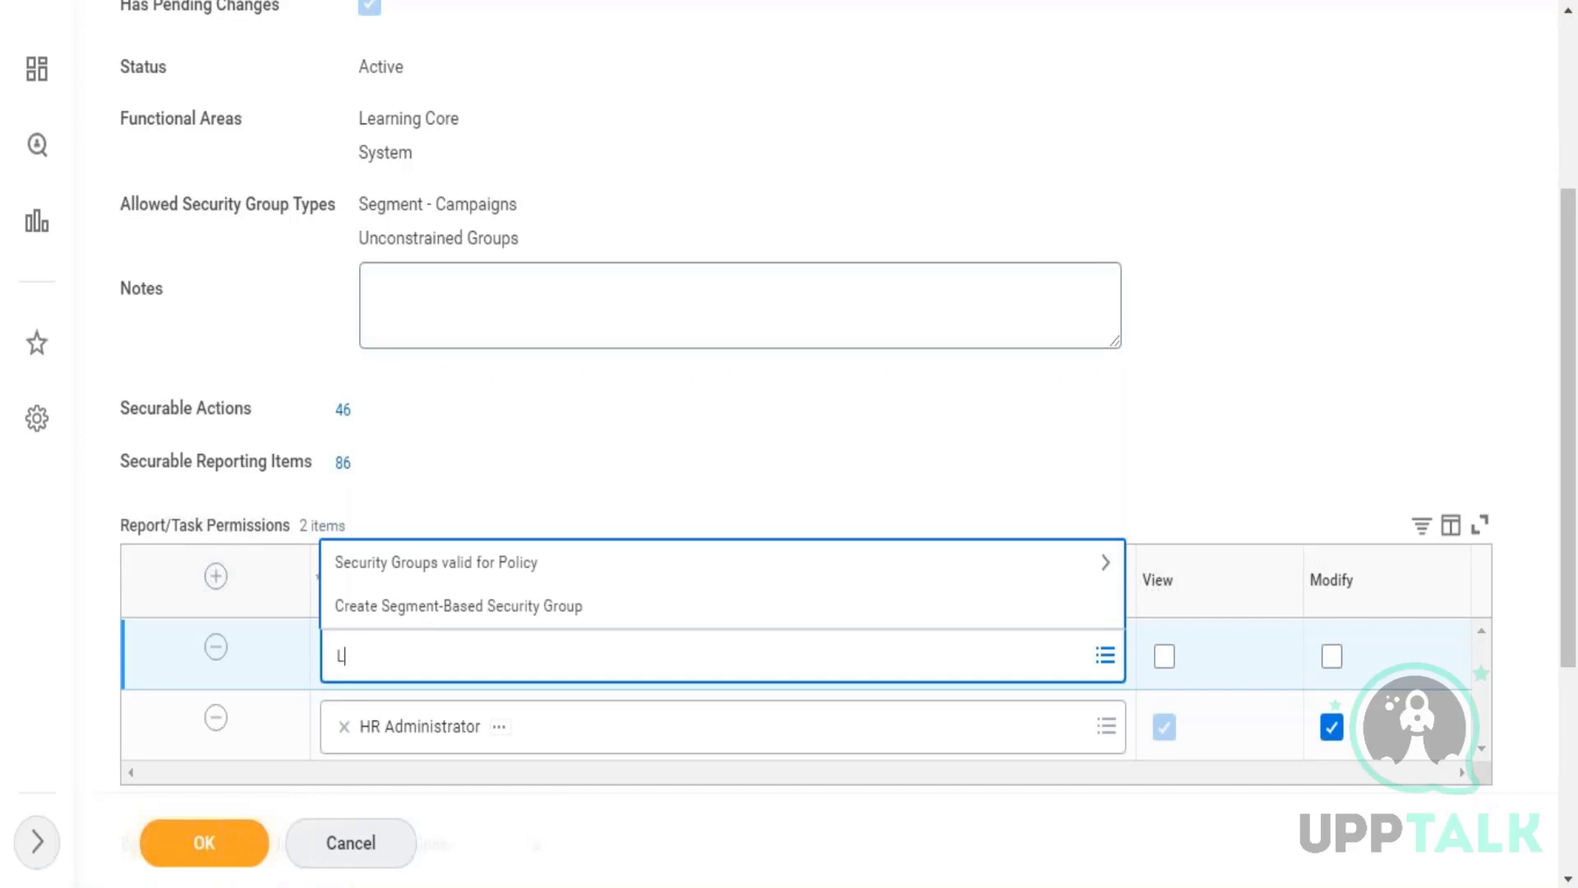
type("earning Admin")
key("Return")
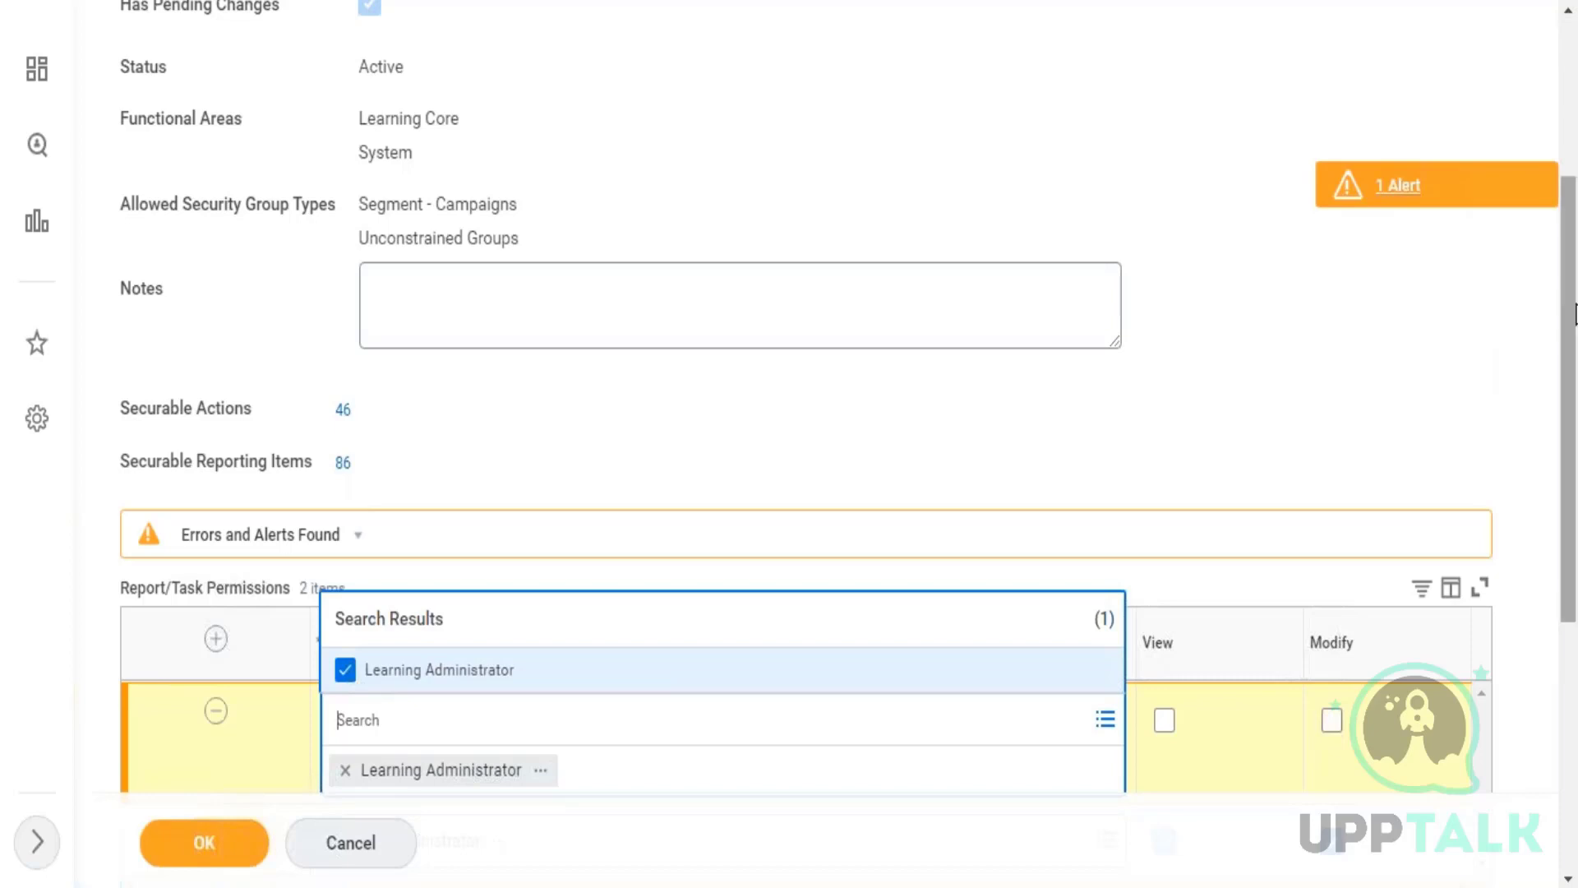
scroll(954, 204, "up", 4)
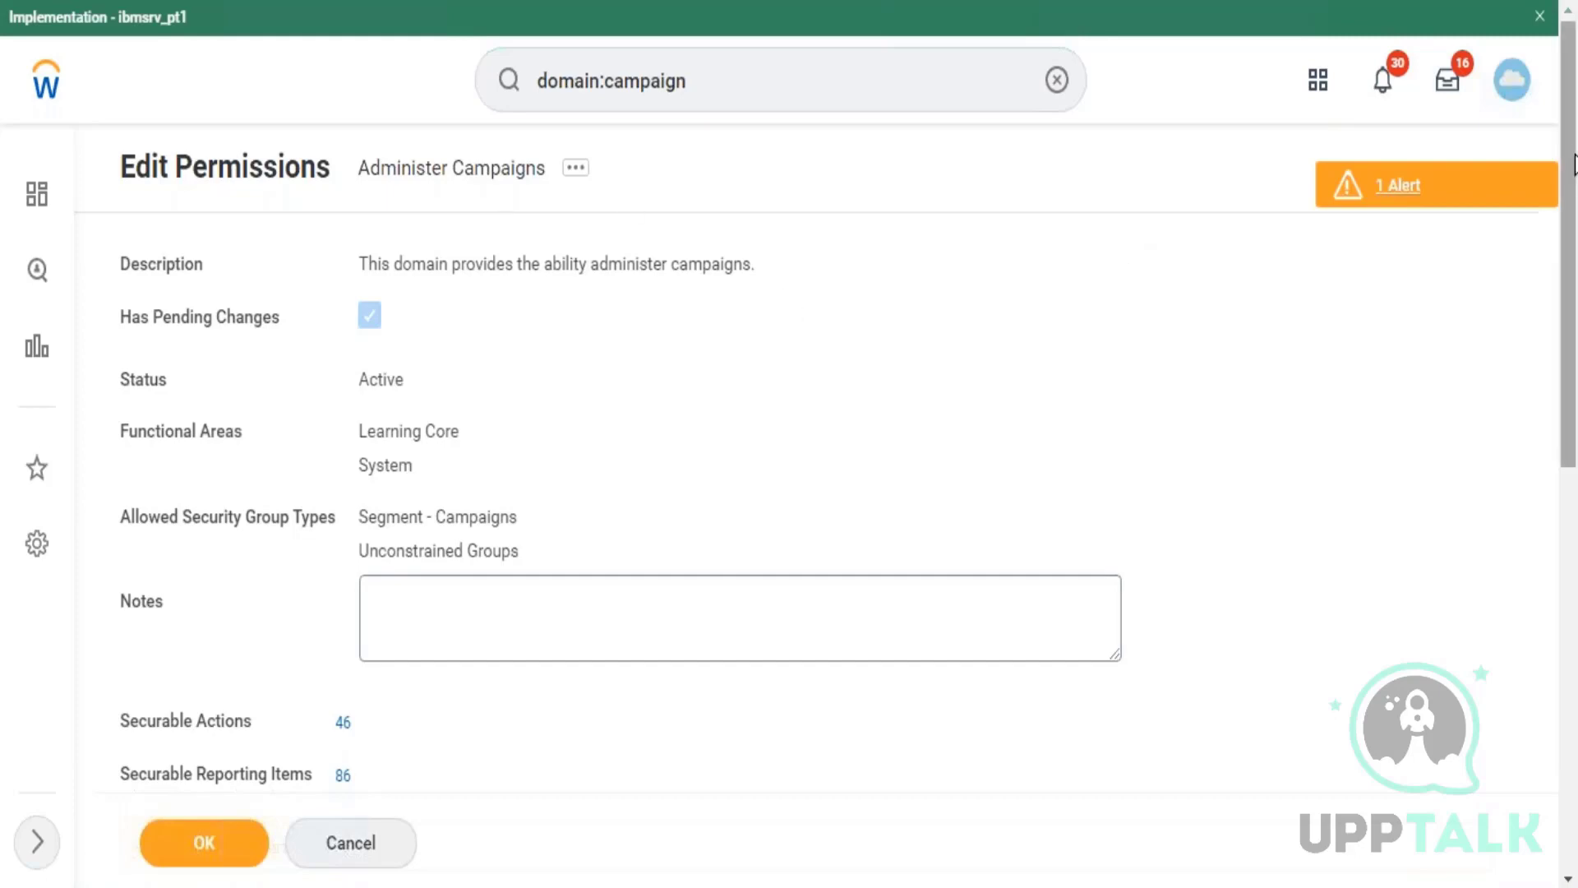
Step: Tick View and Modify for the Learning Administrator row and save the permissions
left_click_drag(1574, 203, 1569, 374)
scroll(1180, 517, "down", 1)
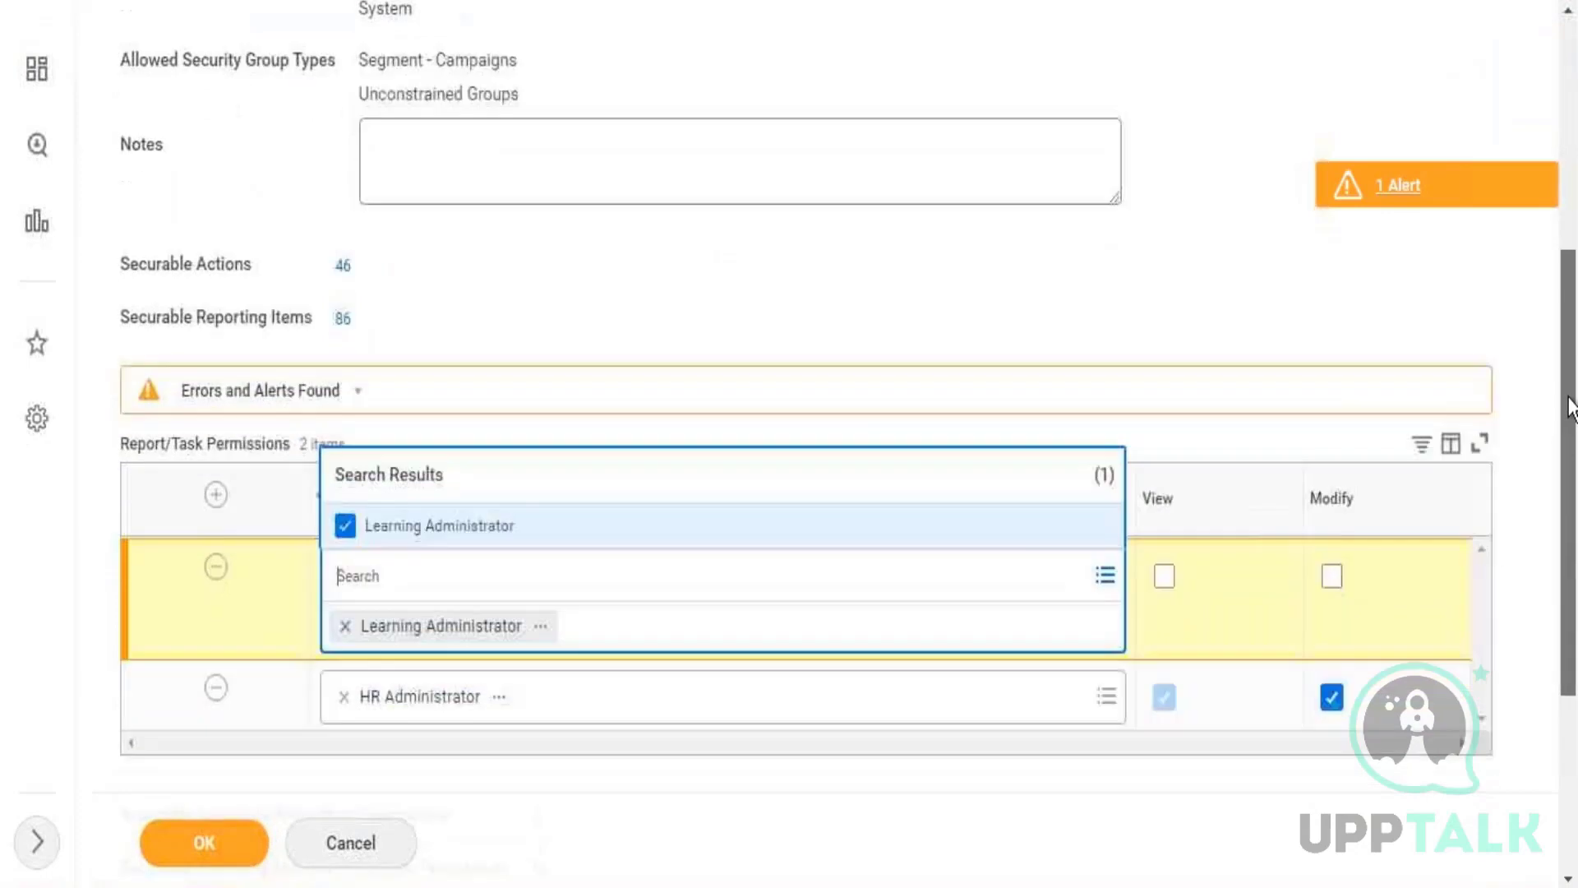
left_click(1164, 548)
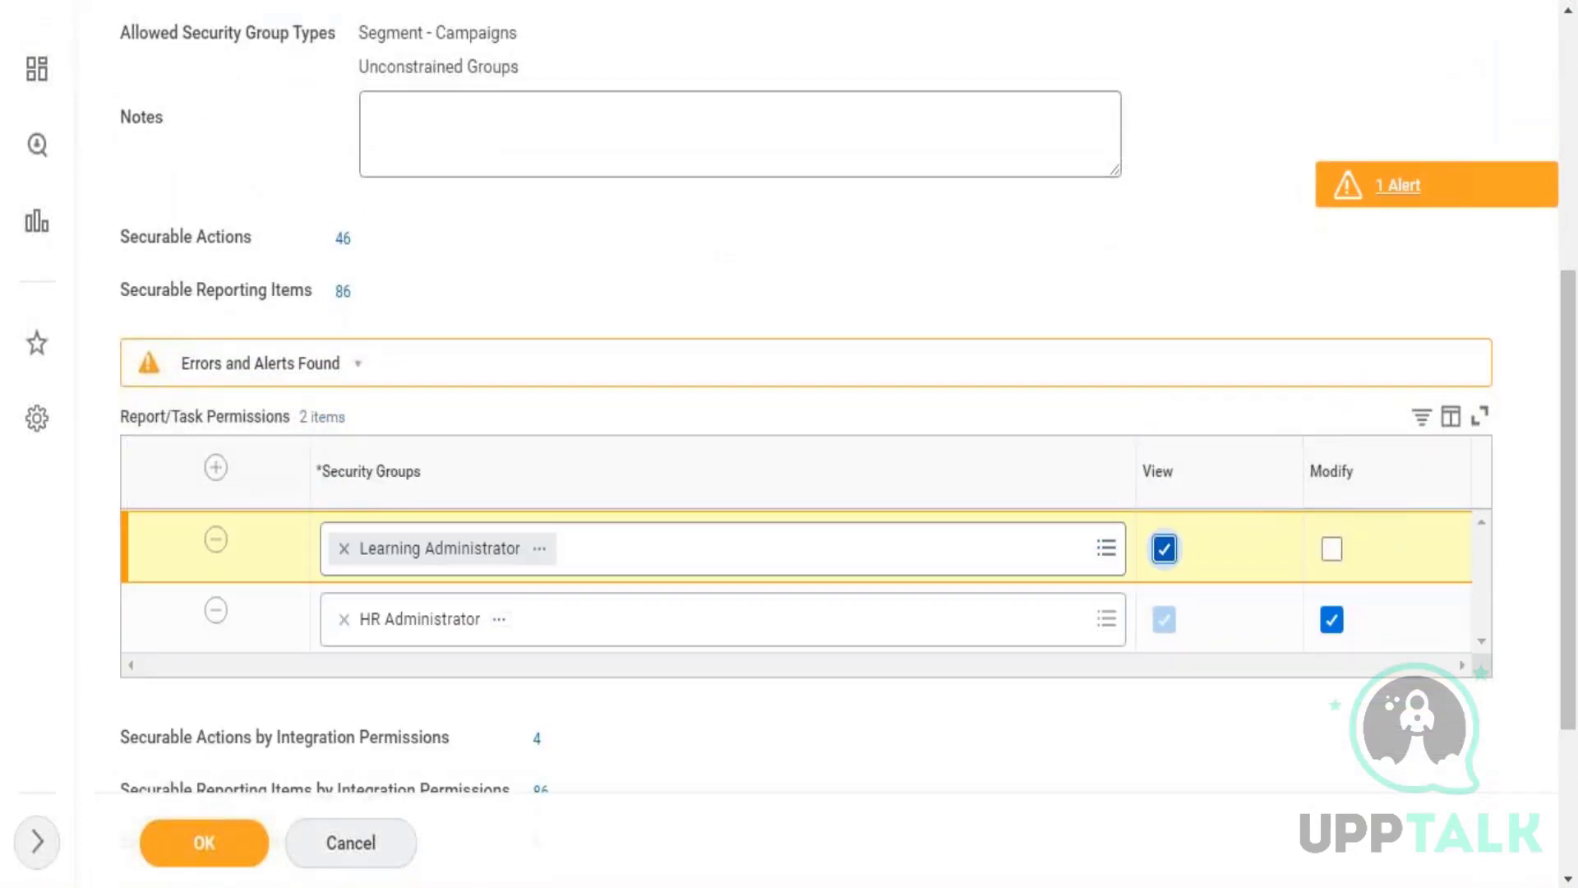
left_click(1331, 548)
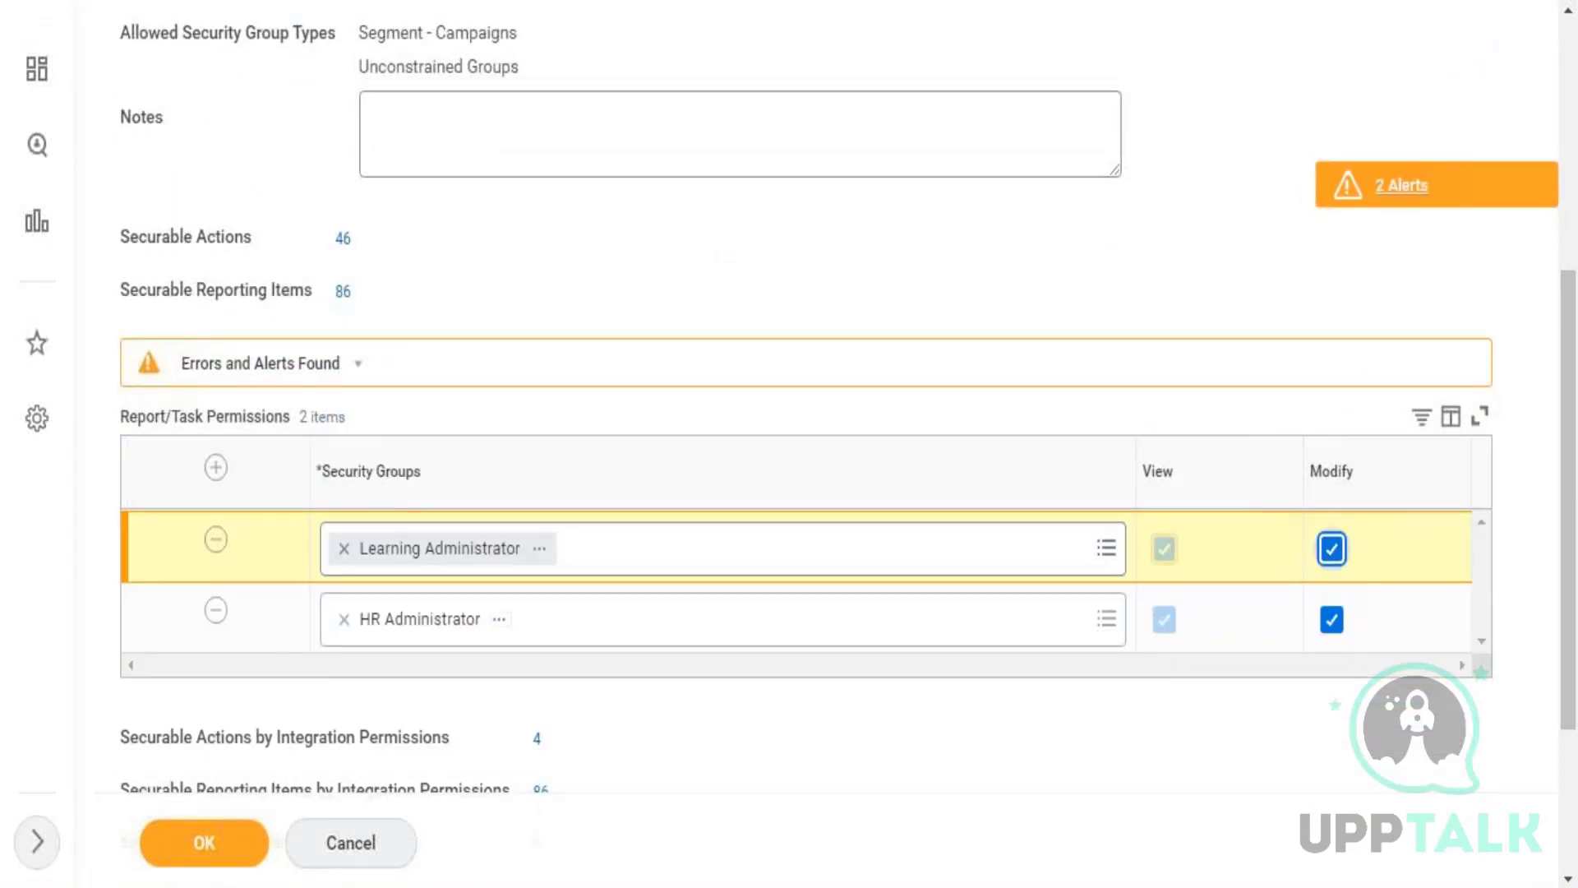
left_click(212, 850)
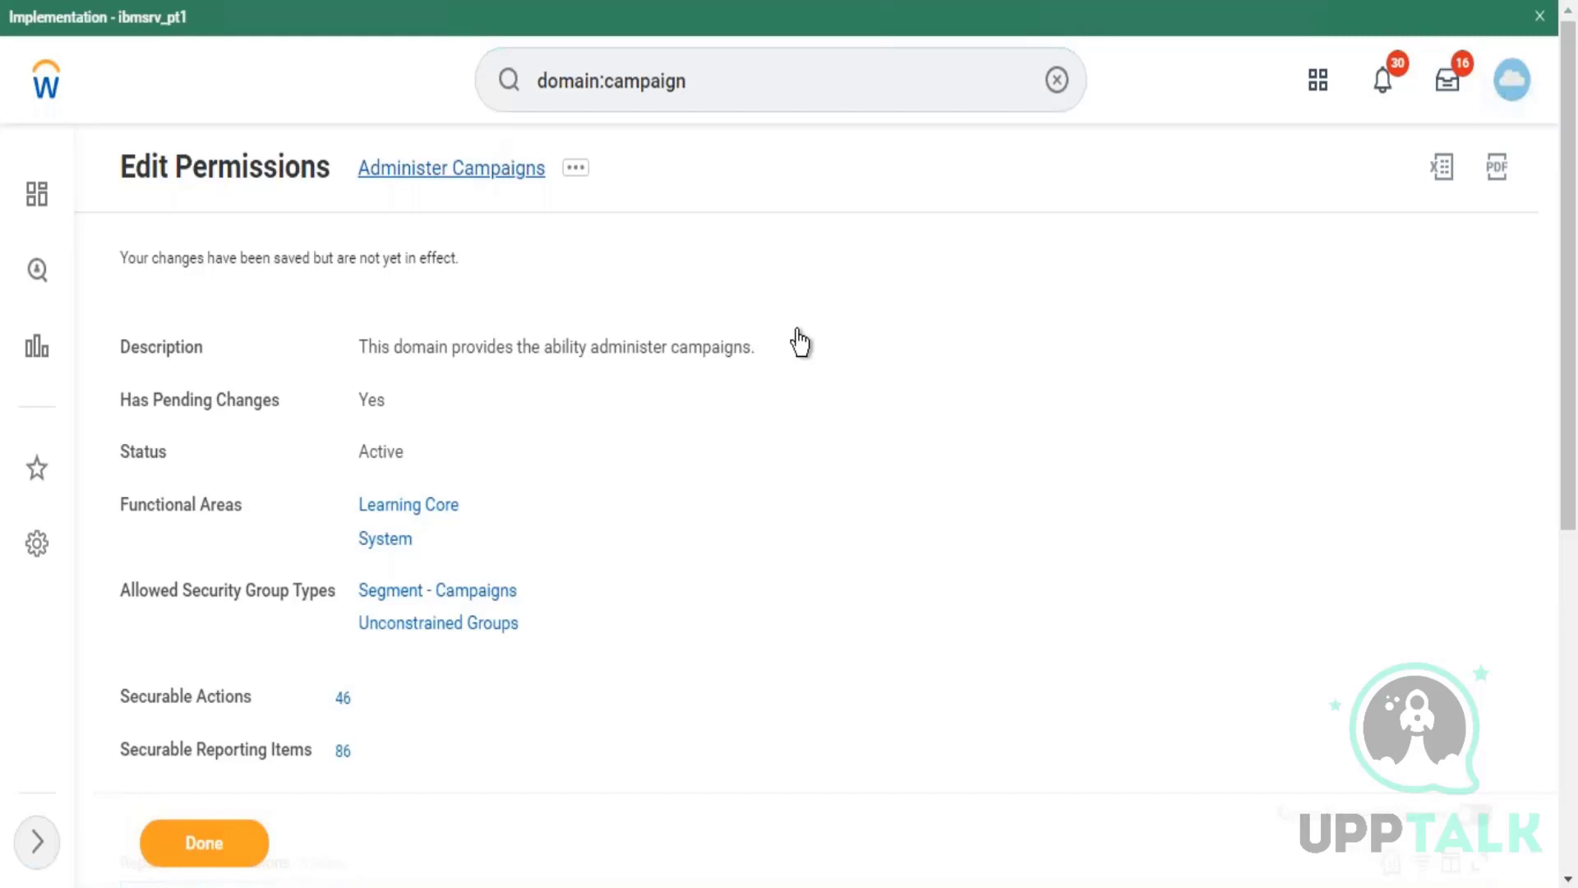
Step: Scroll through the Edit Permissions page to check Learning Administrator's View and Modify access
scroll(1573, 246, "down", 1)
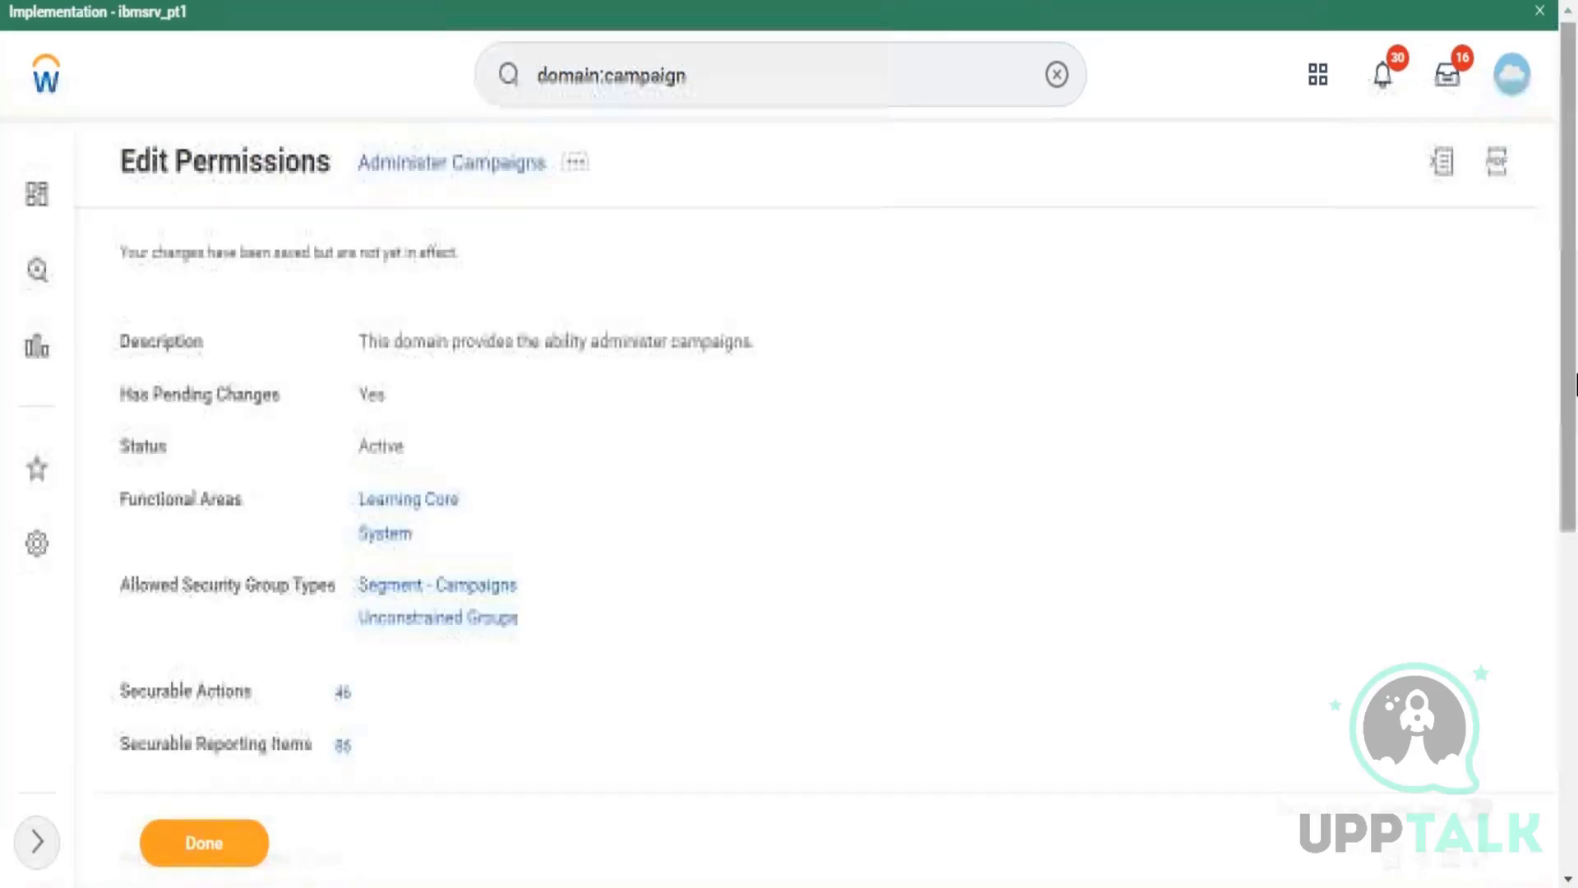
scroll(1574, 382, "down", 5)
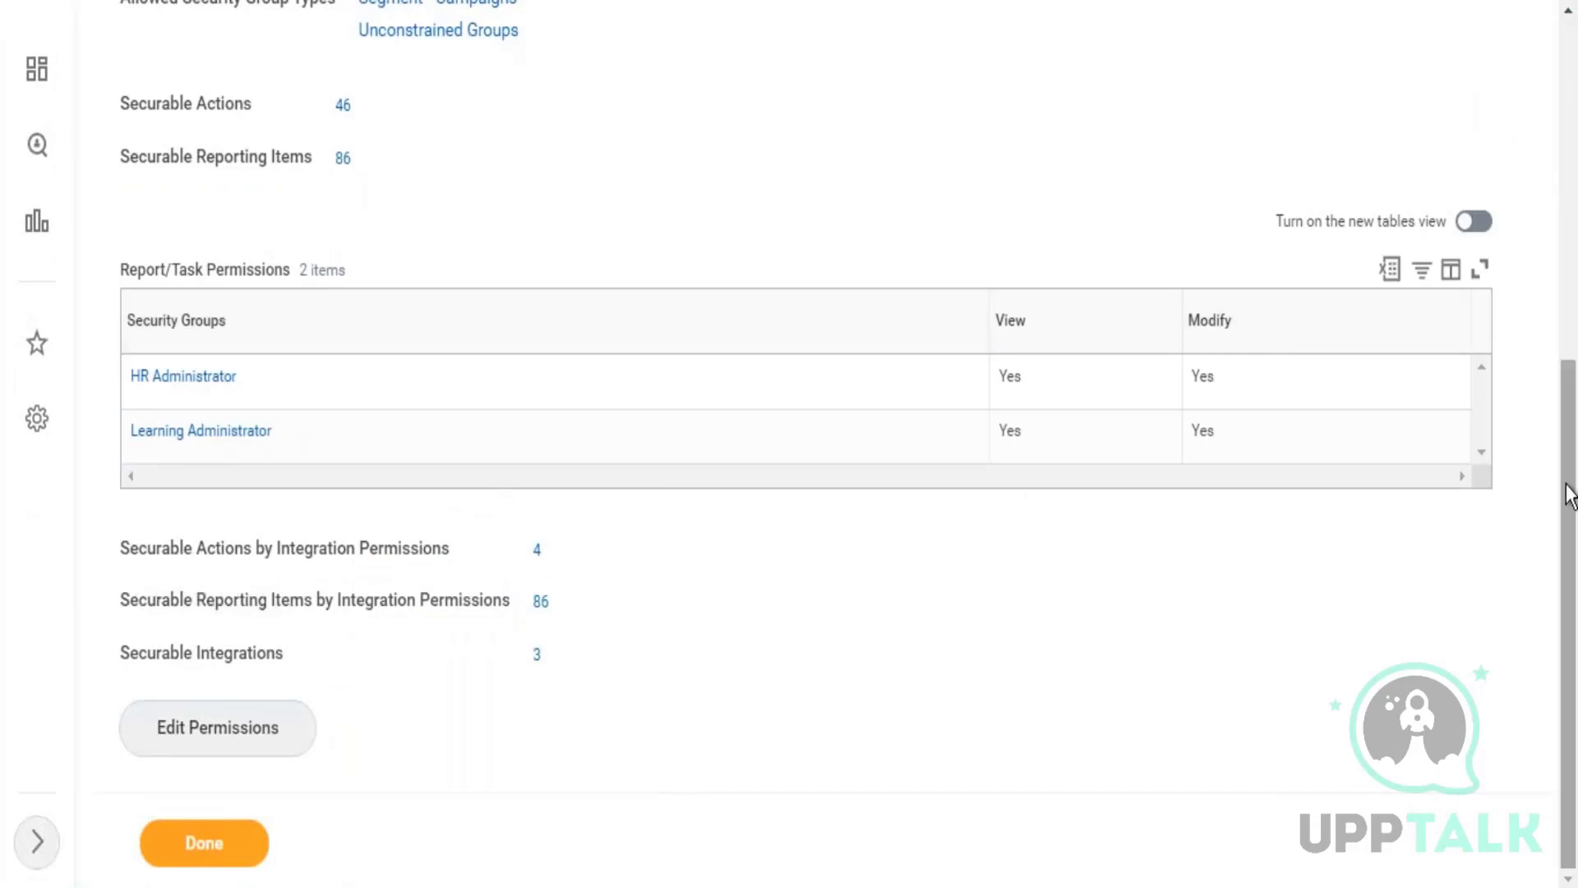
left_click_drag(1567, 475, 1570, 349)
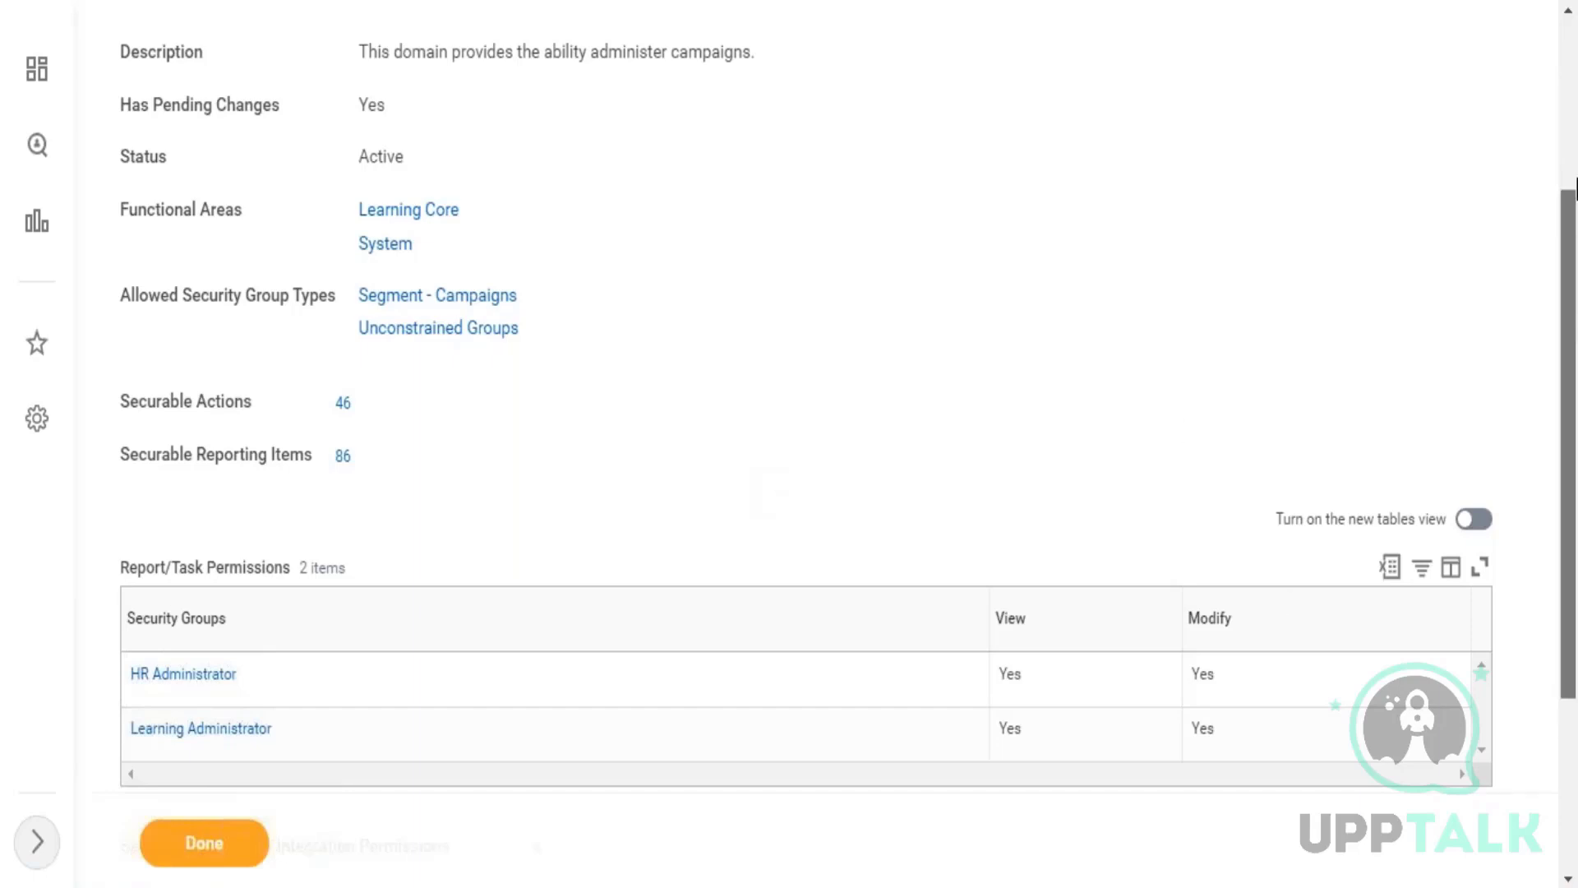
scroll(1574, 188, "up", 4)
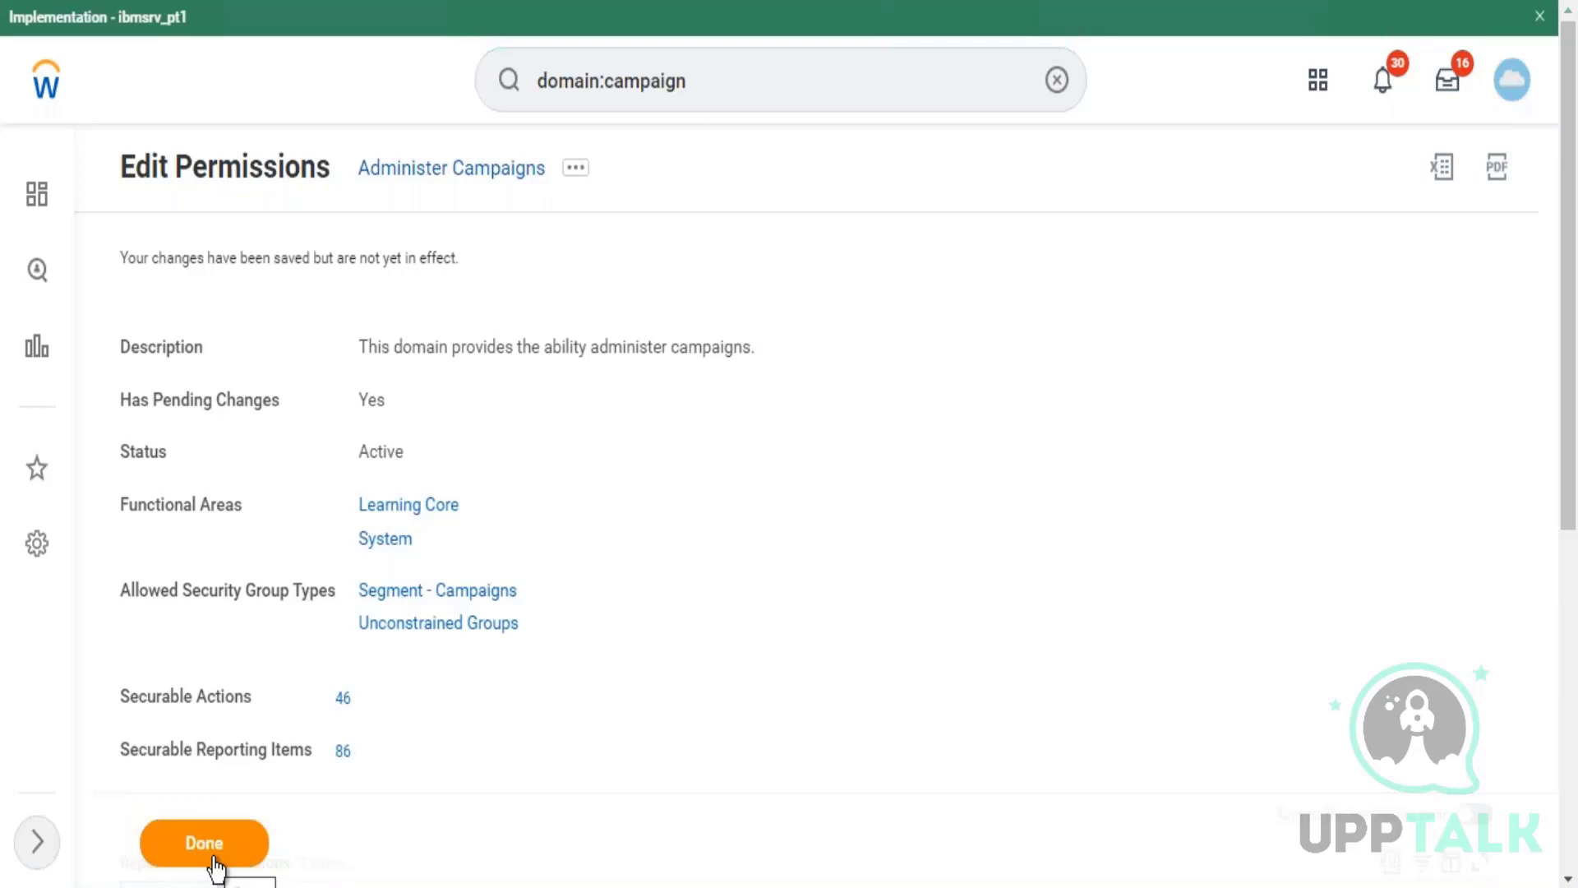
Step: Browse the Administer Campaigns Domain Security Policy and Audits submenus, then close the page with Done
left_click(578, 173)
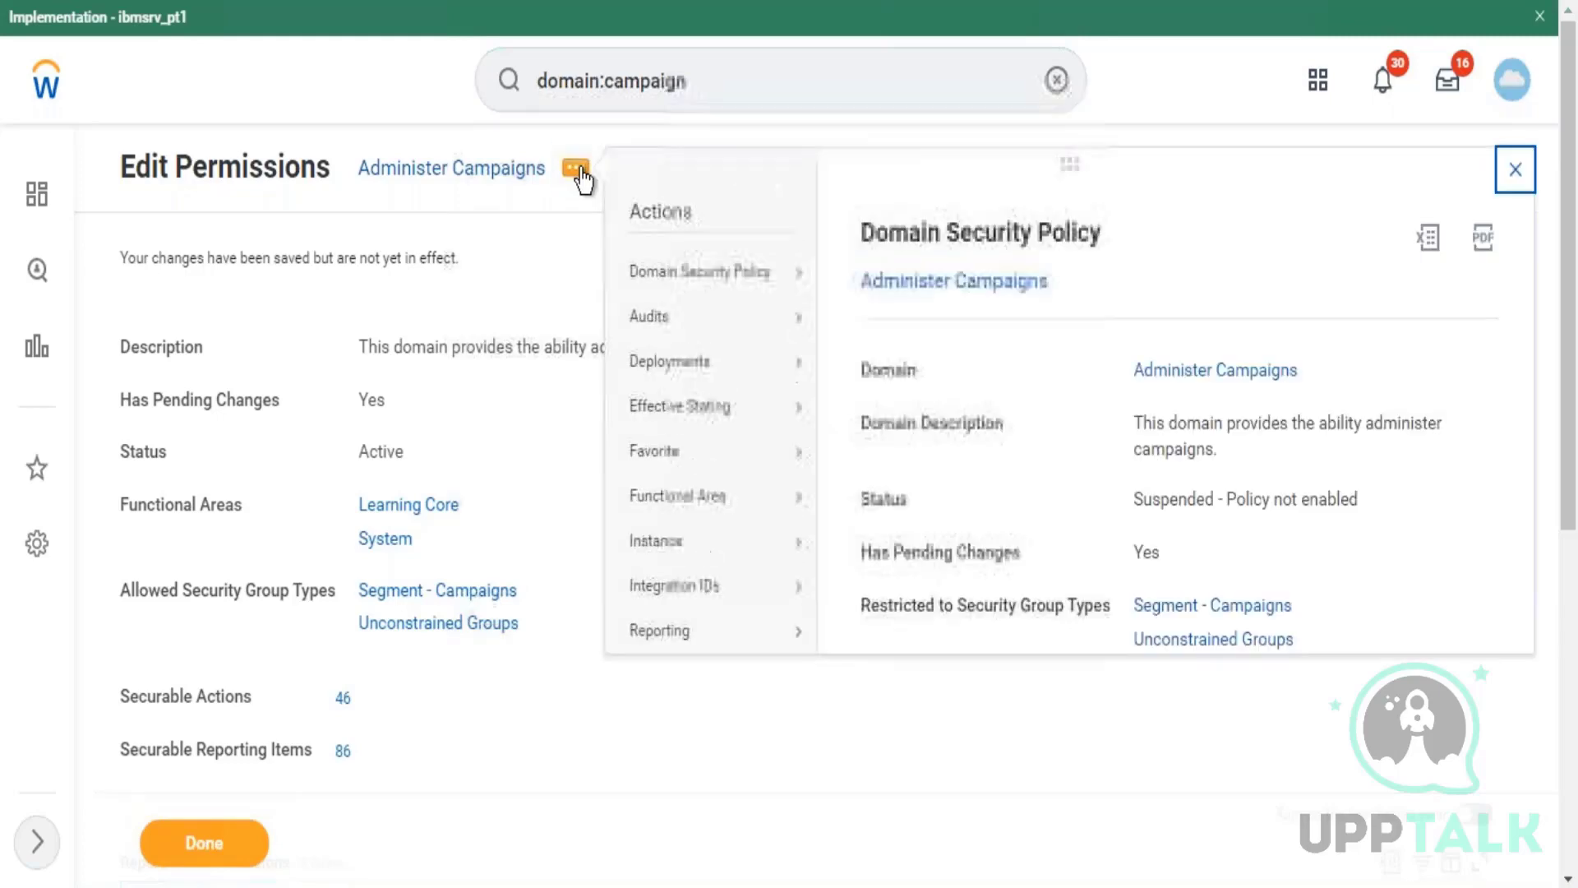
mouse_move(697, 275)
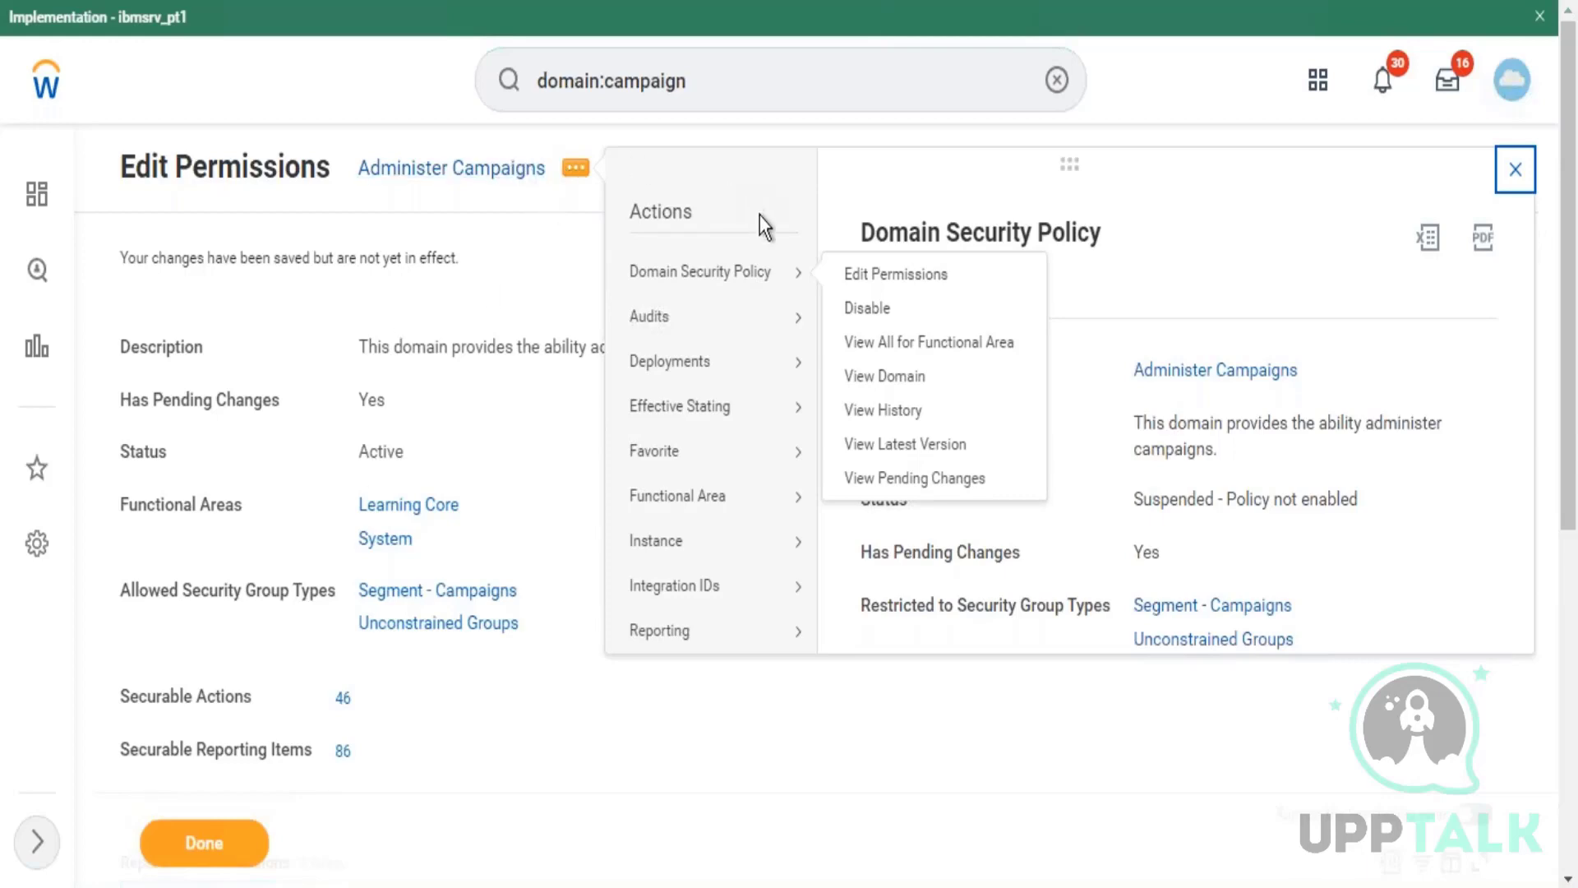
left_click(932, 277)
mouse_move(732, 320)
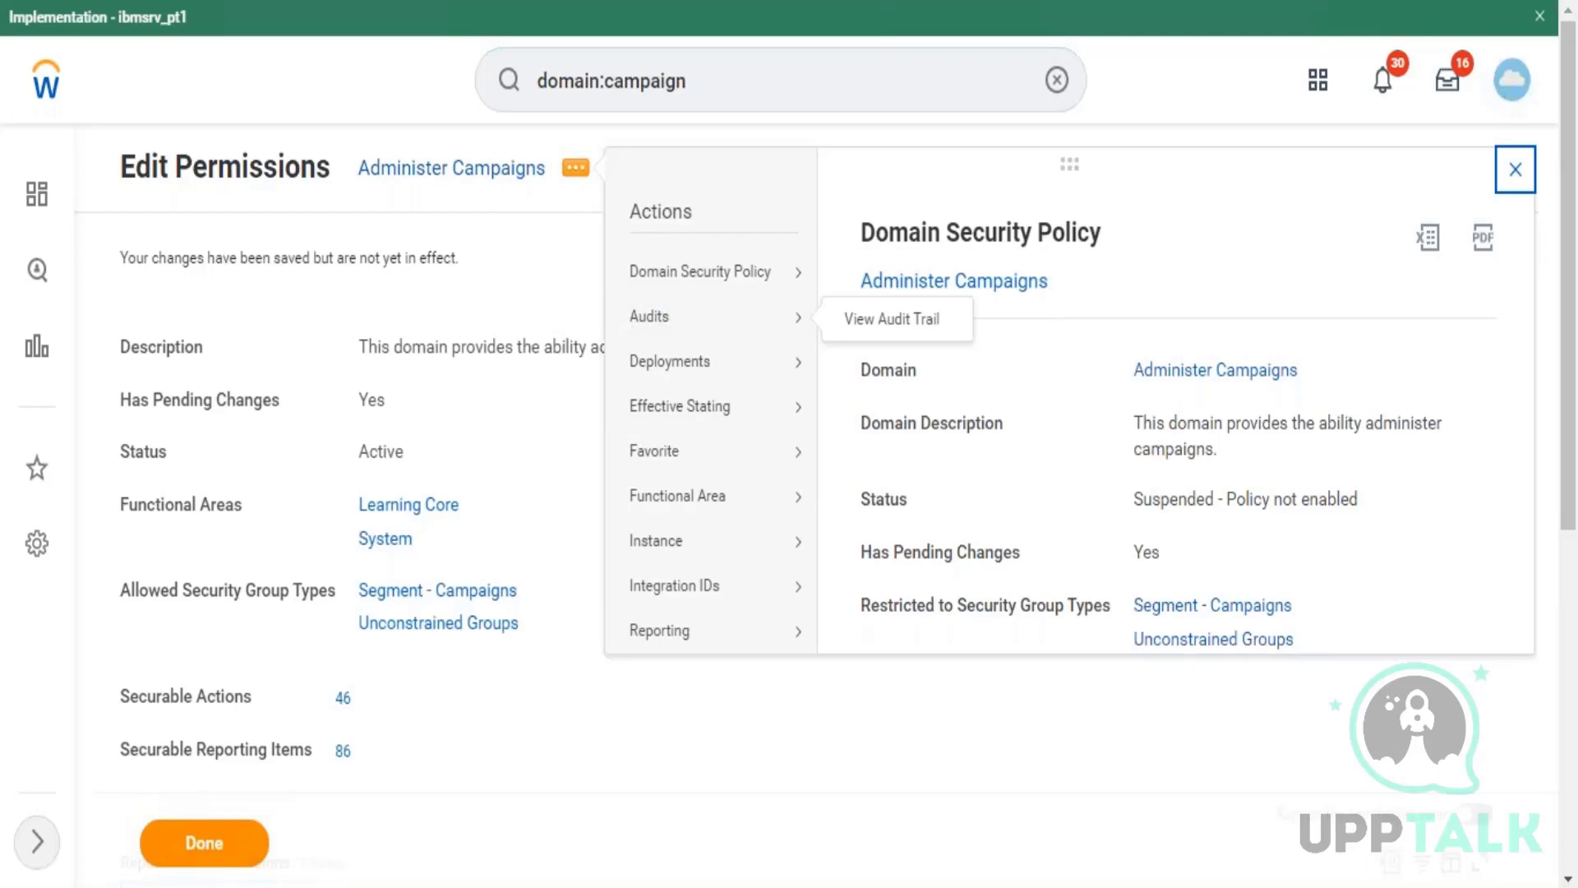
left_click(184, 828)
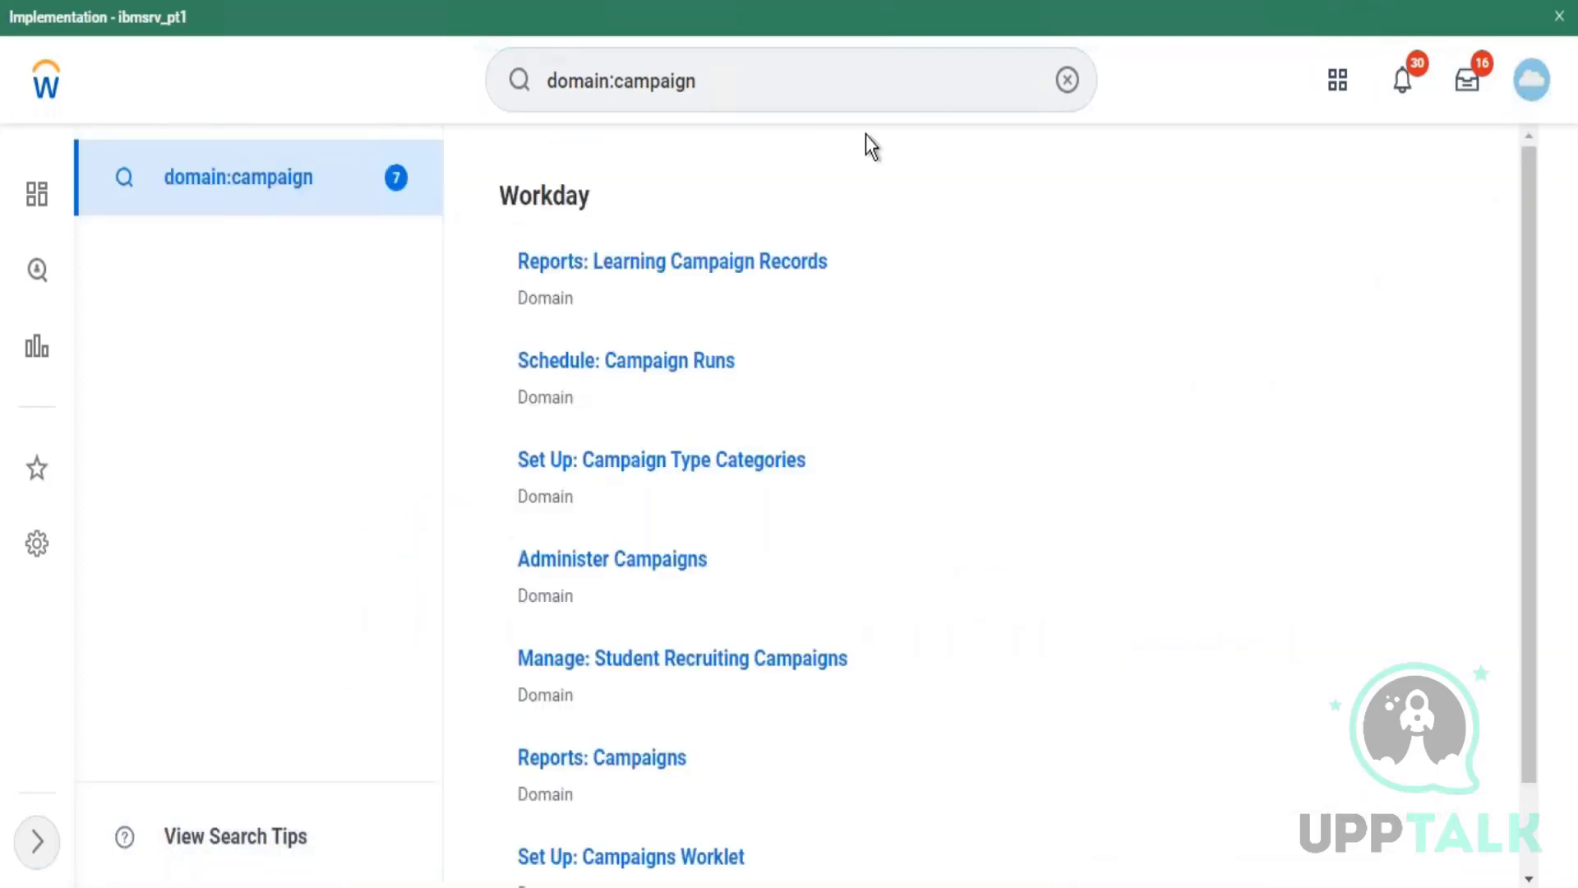
Step: Search 'Activat' and open the Activate Pending Security Policy Changes task
left_click(1068, 81)
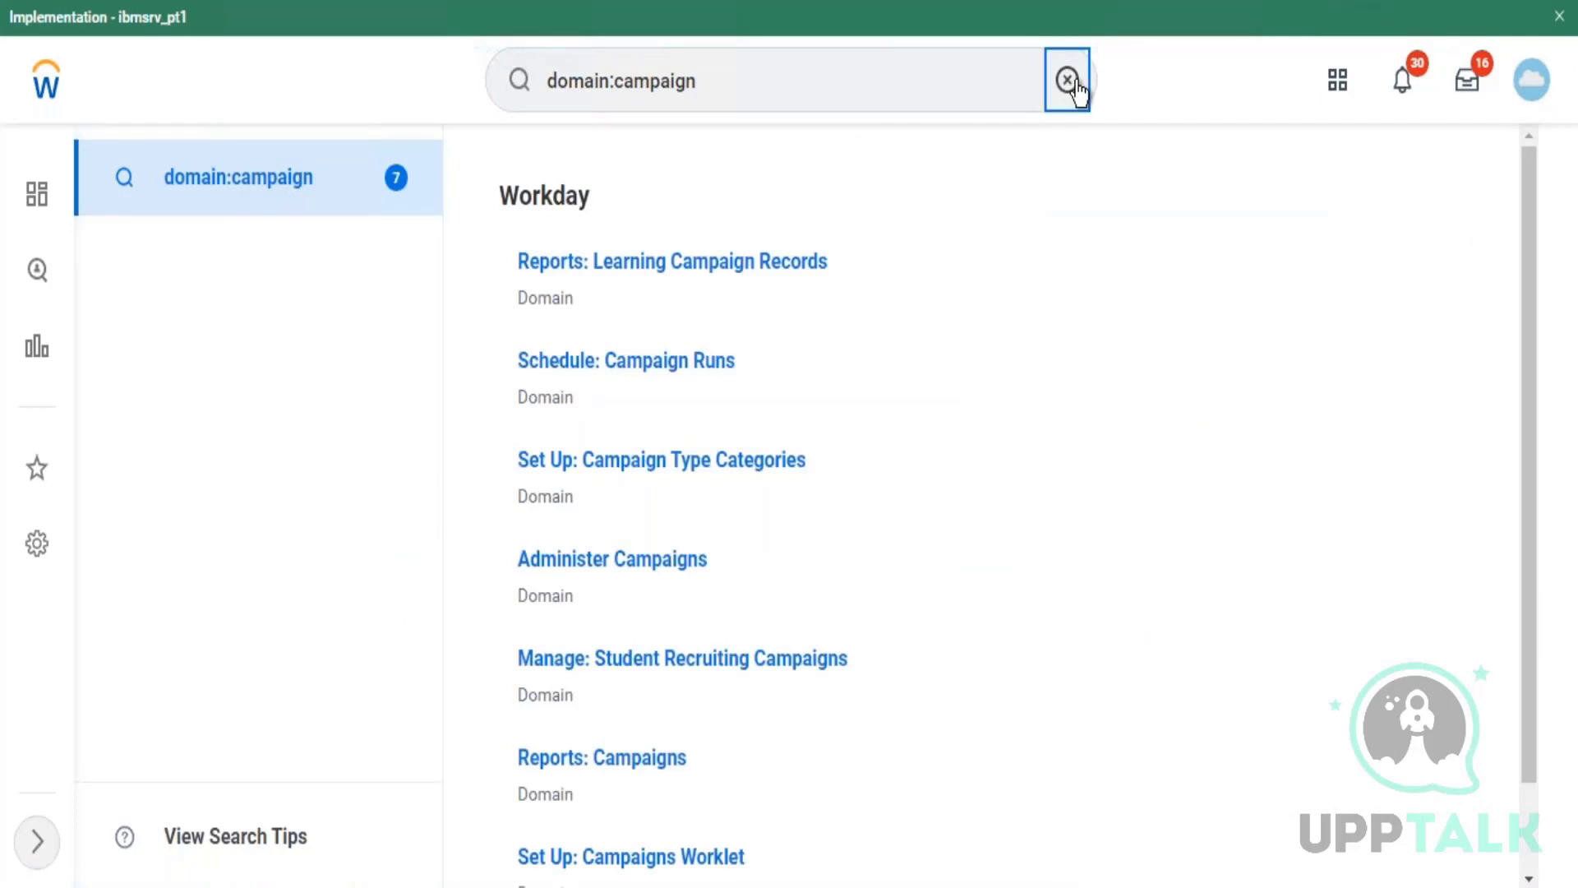
left_click(896, 107)
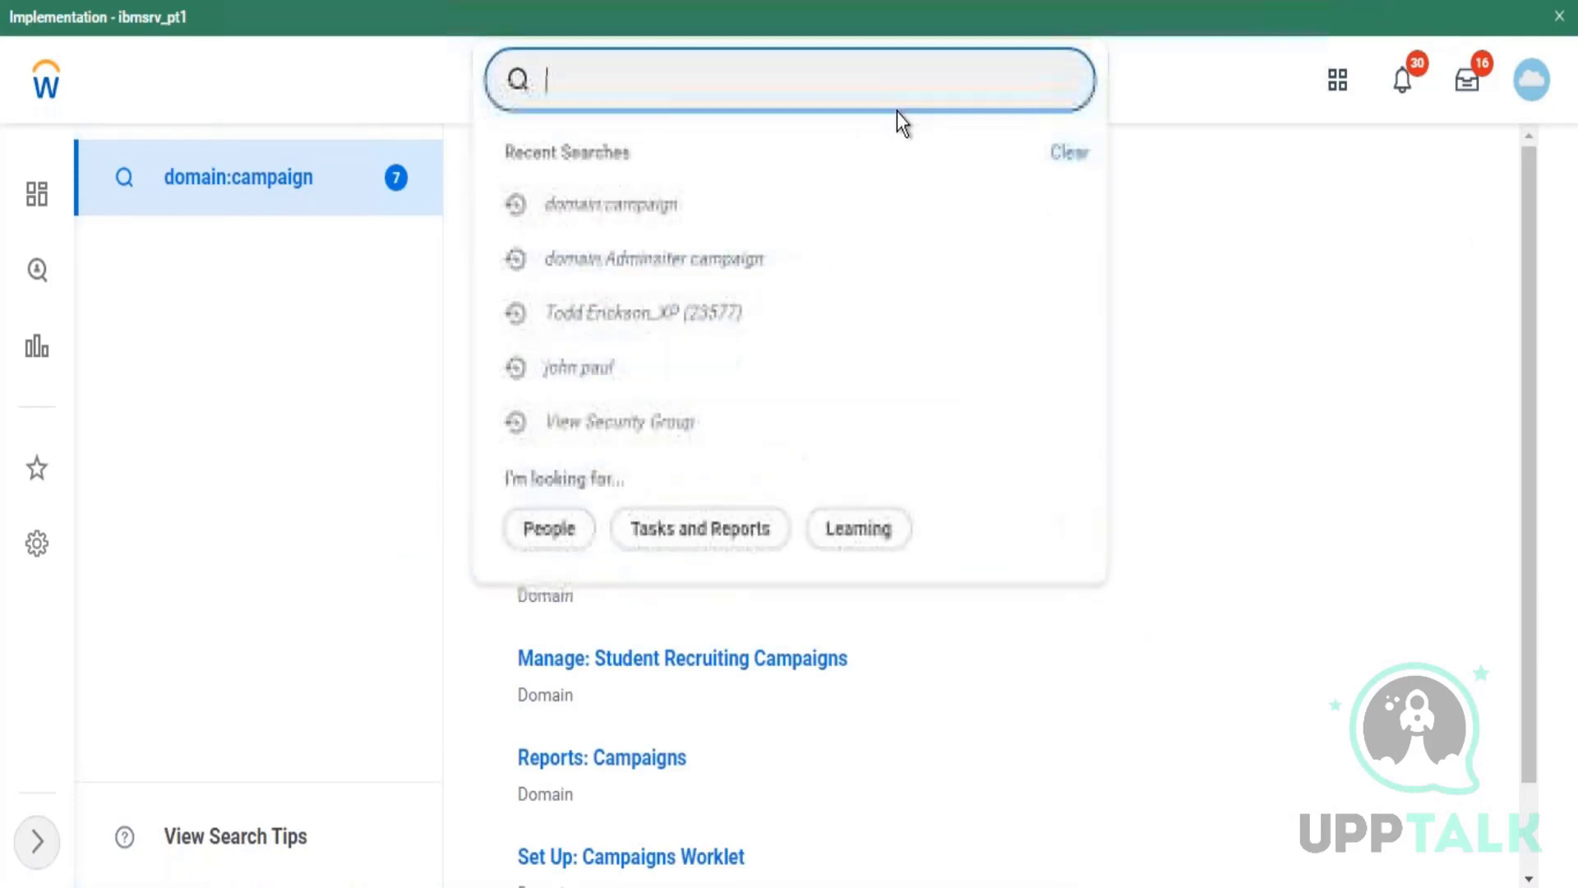
type("Activat")
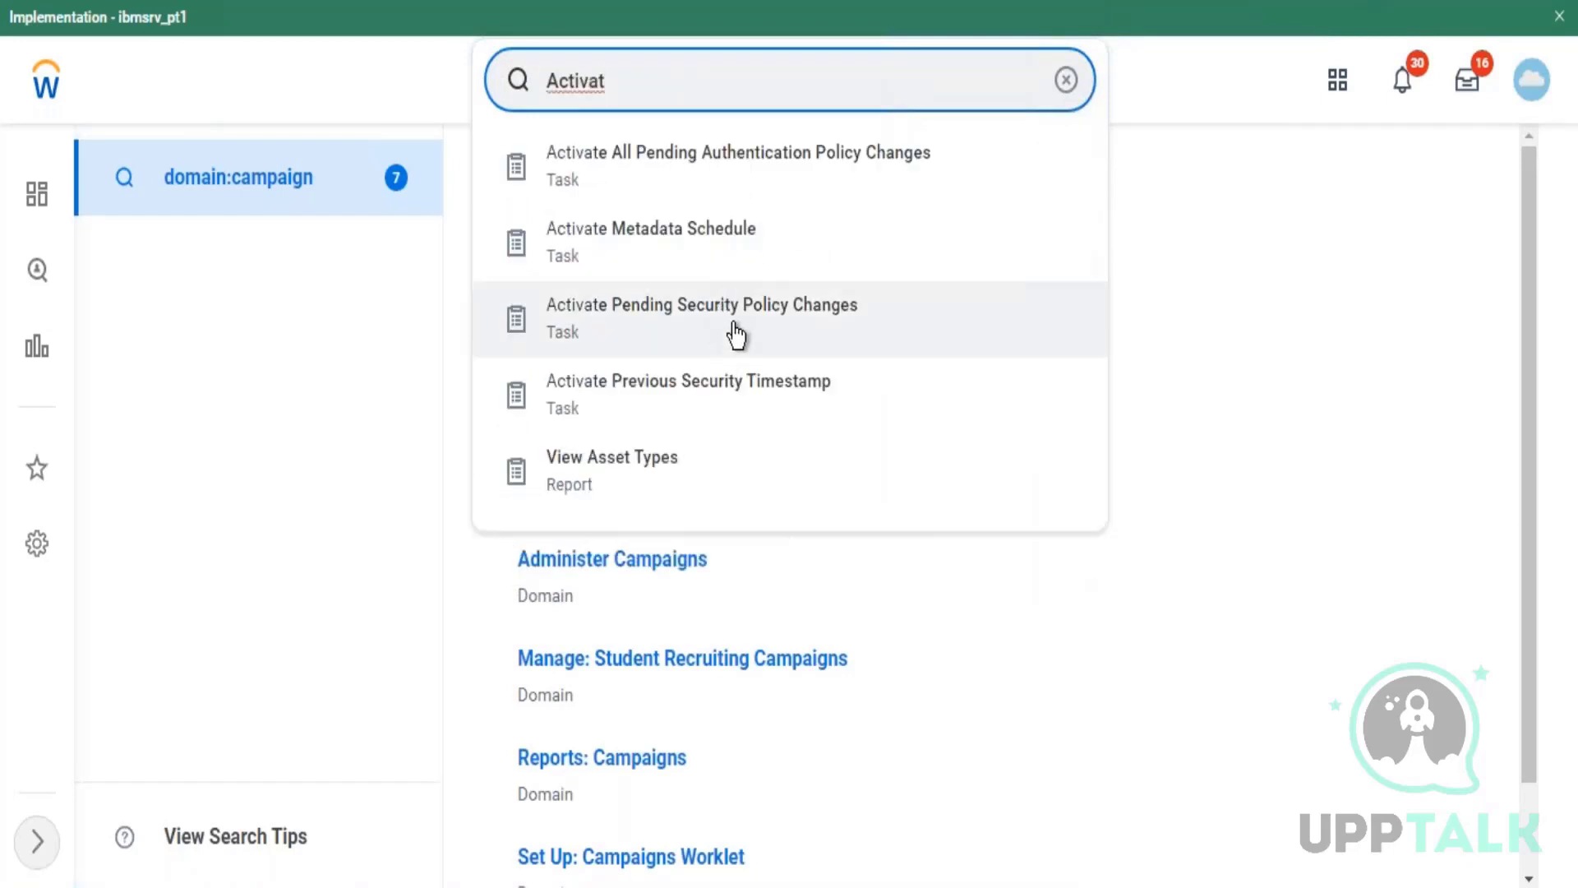
left_click(720, 332)
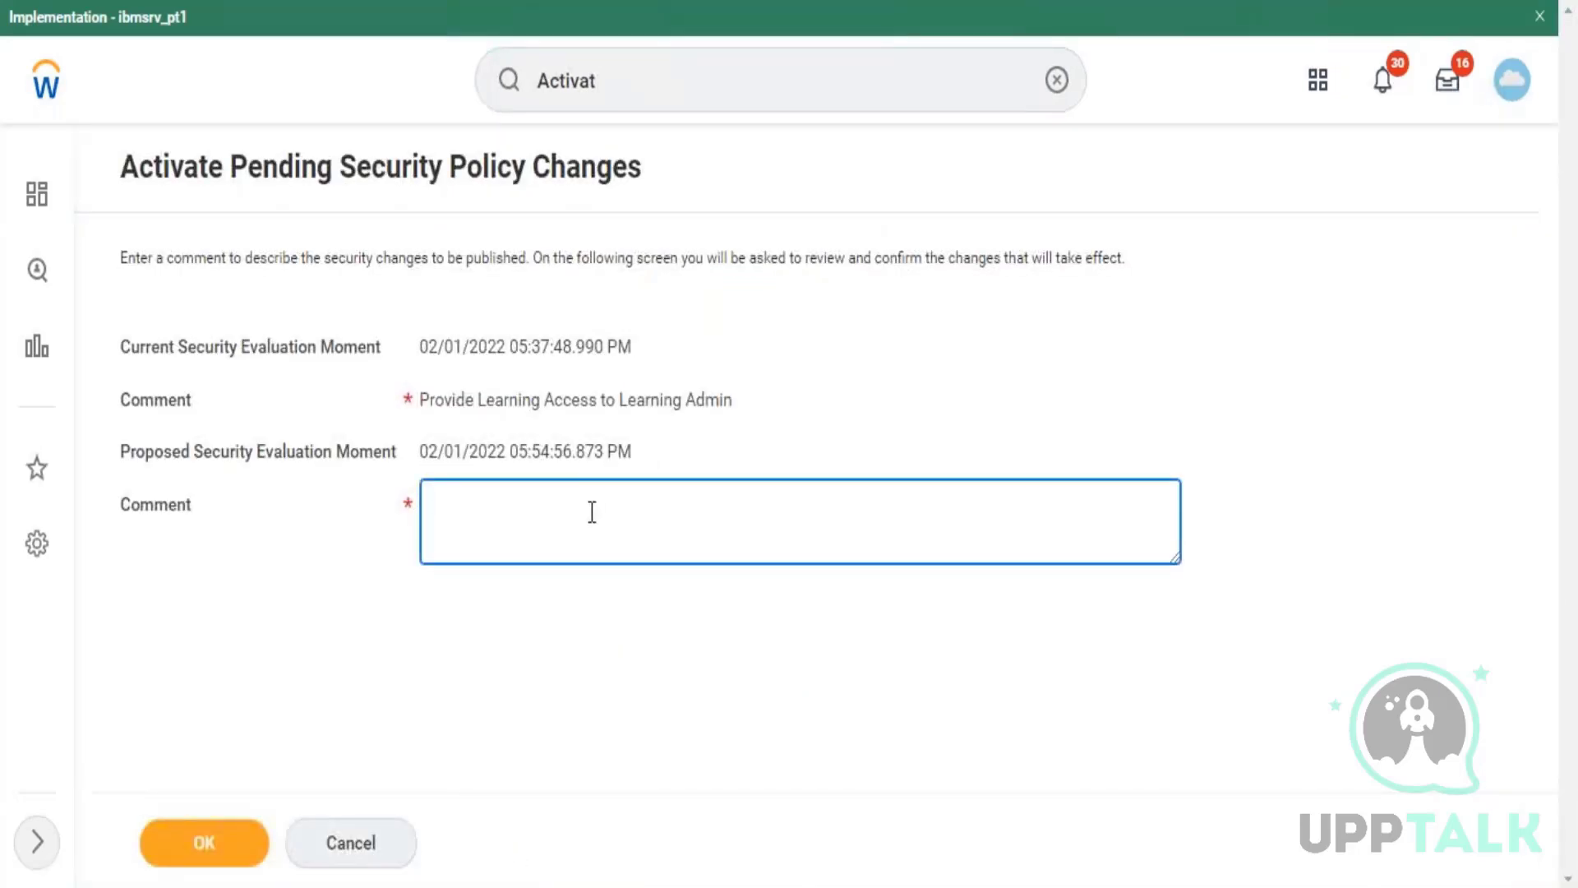
Step: Enter the comment 'Learning Admin added to Campaigns Domain'
type("Ladmin")
key("BackSpace")
key("BackSpace")
key("BackSpace")
key("BackSpace")
key("BackSpace")
key("BackSpace")
type("Learning Admin")
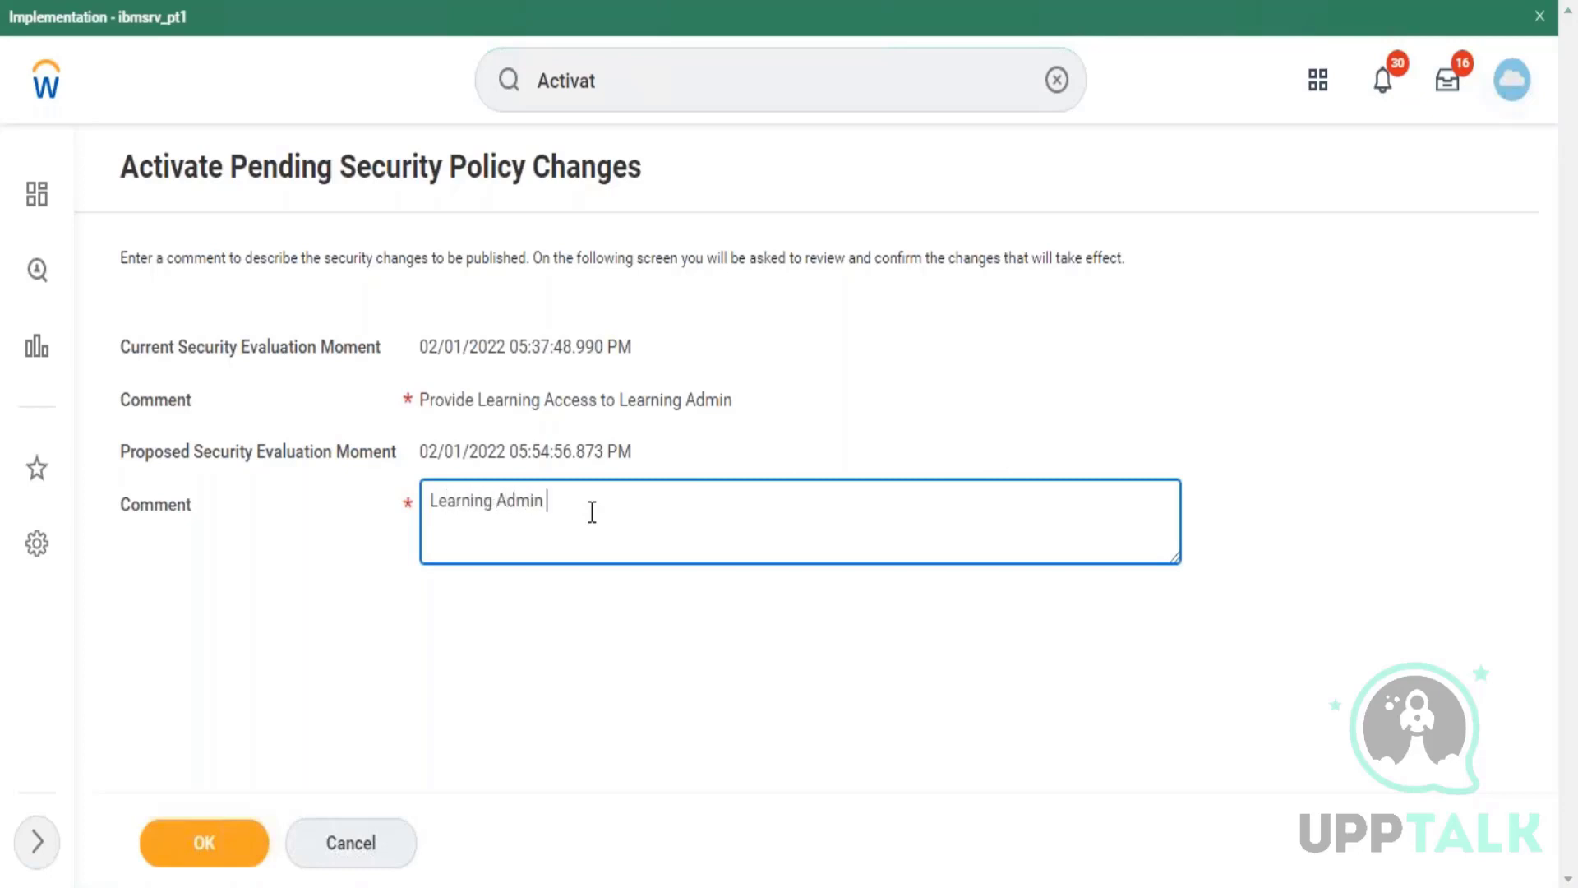
type(" added")
type(" to adm")
type("inist")
double_click(590, 503)
key("BackSpace")
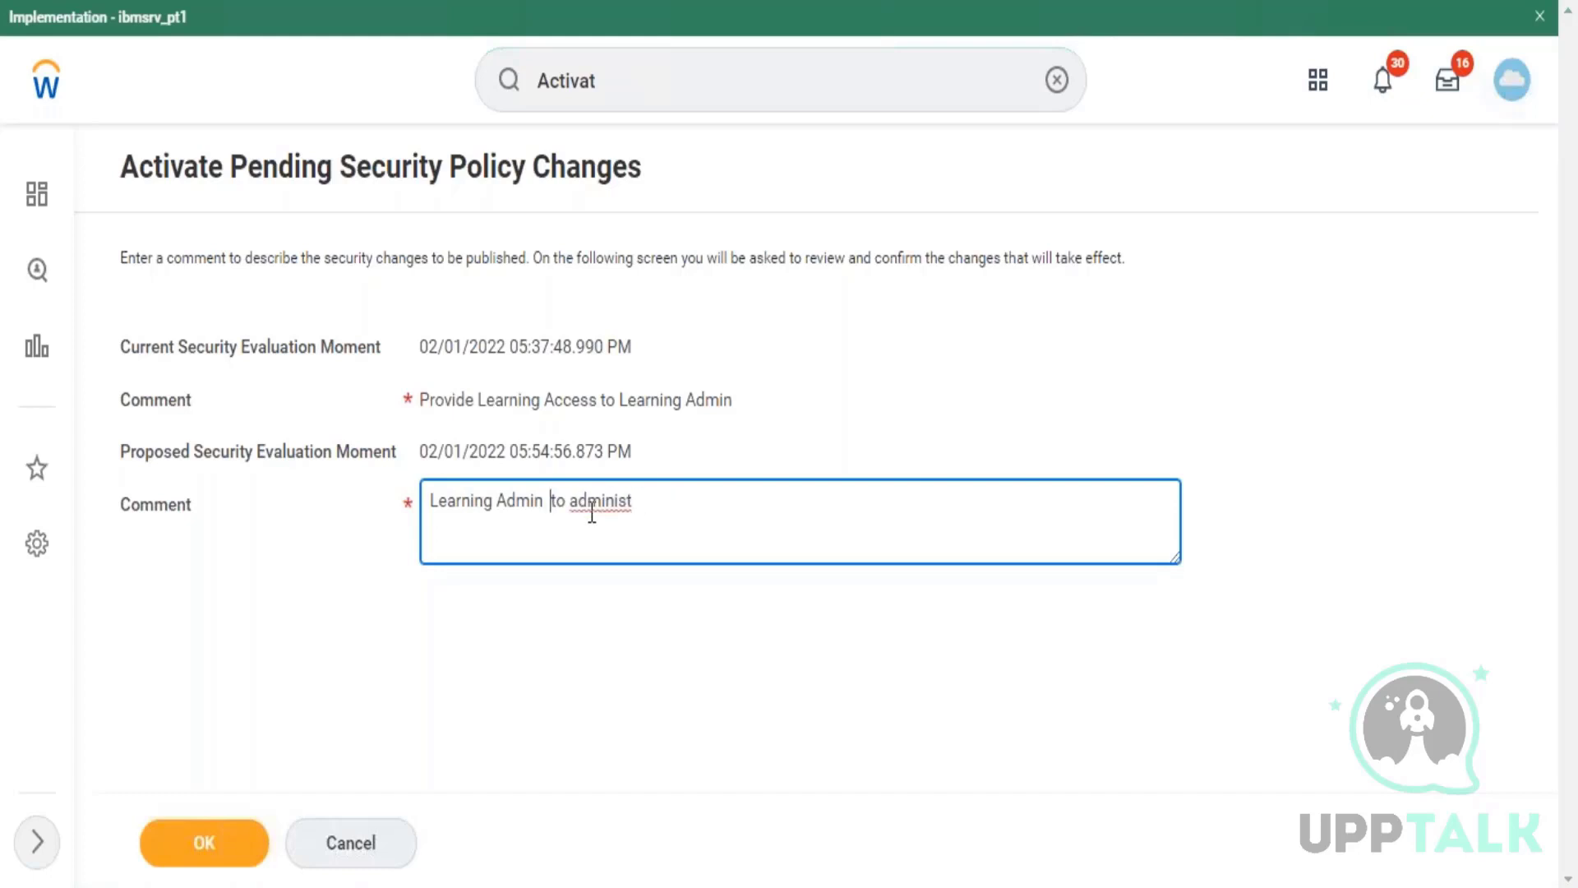
type("ca")
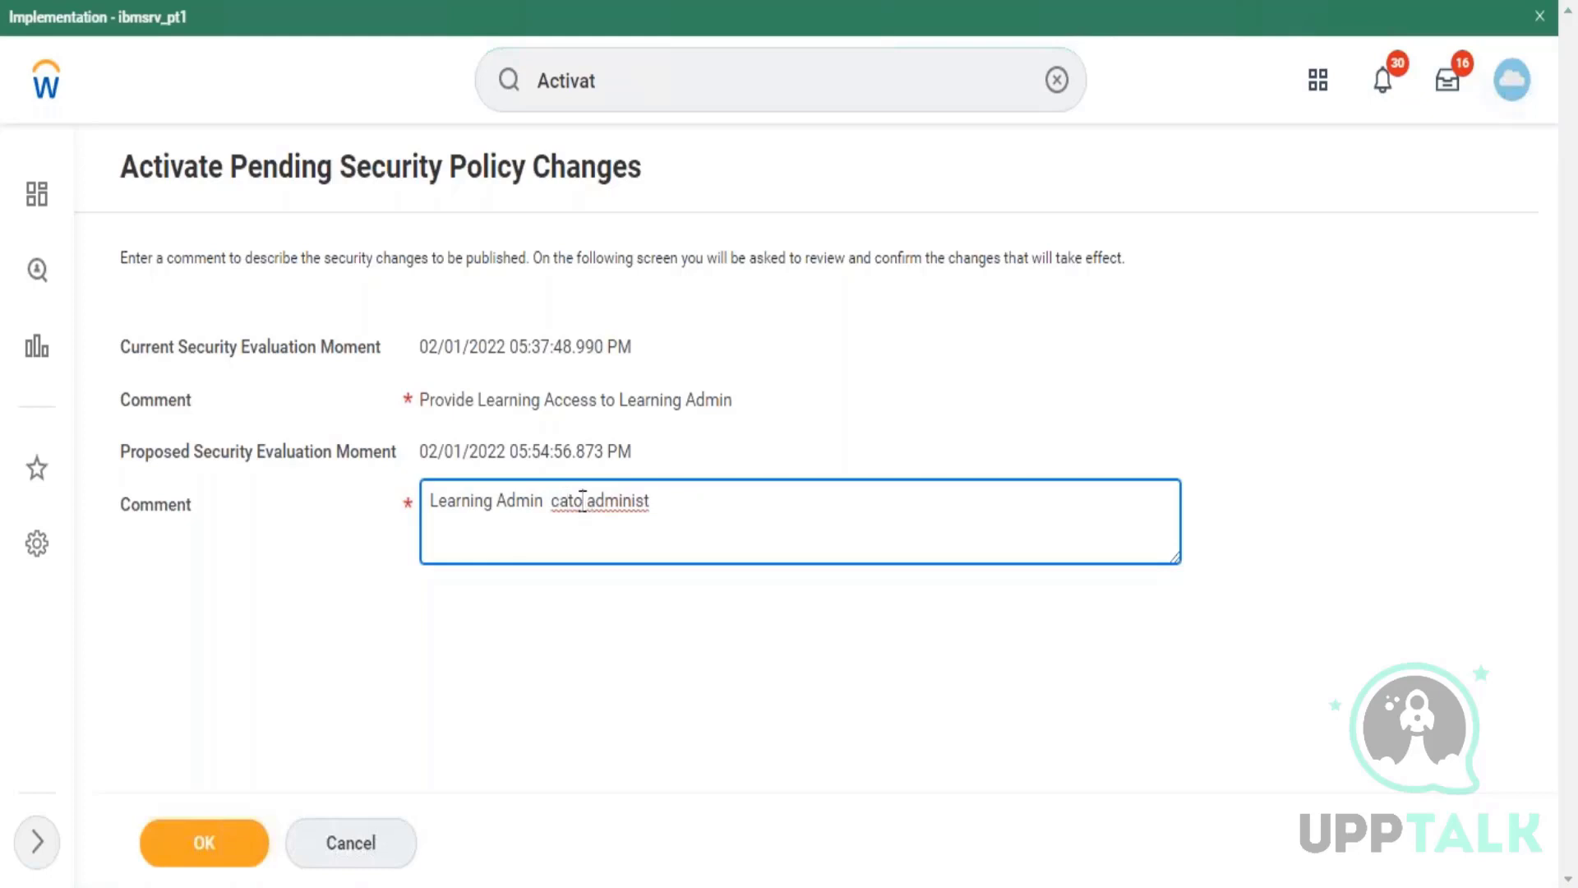
key("BackSpace")
key("BackSpace")
key("BackSpace")
key("BackSpace")
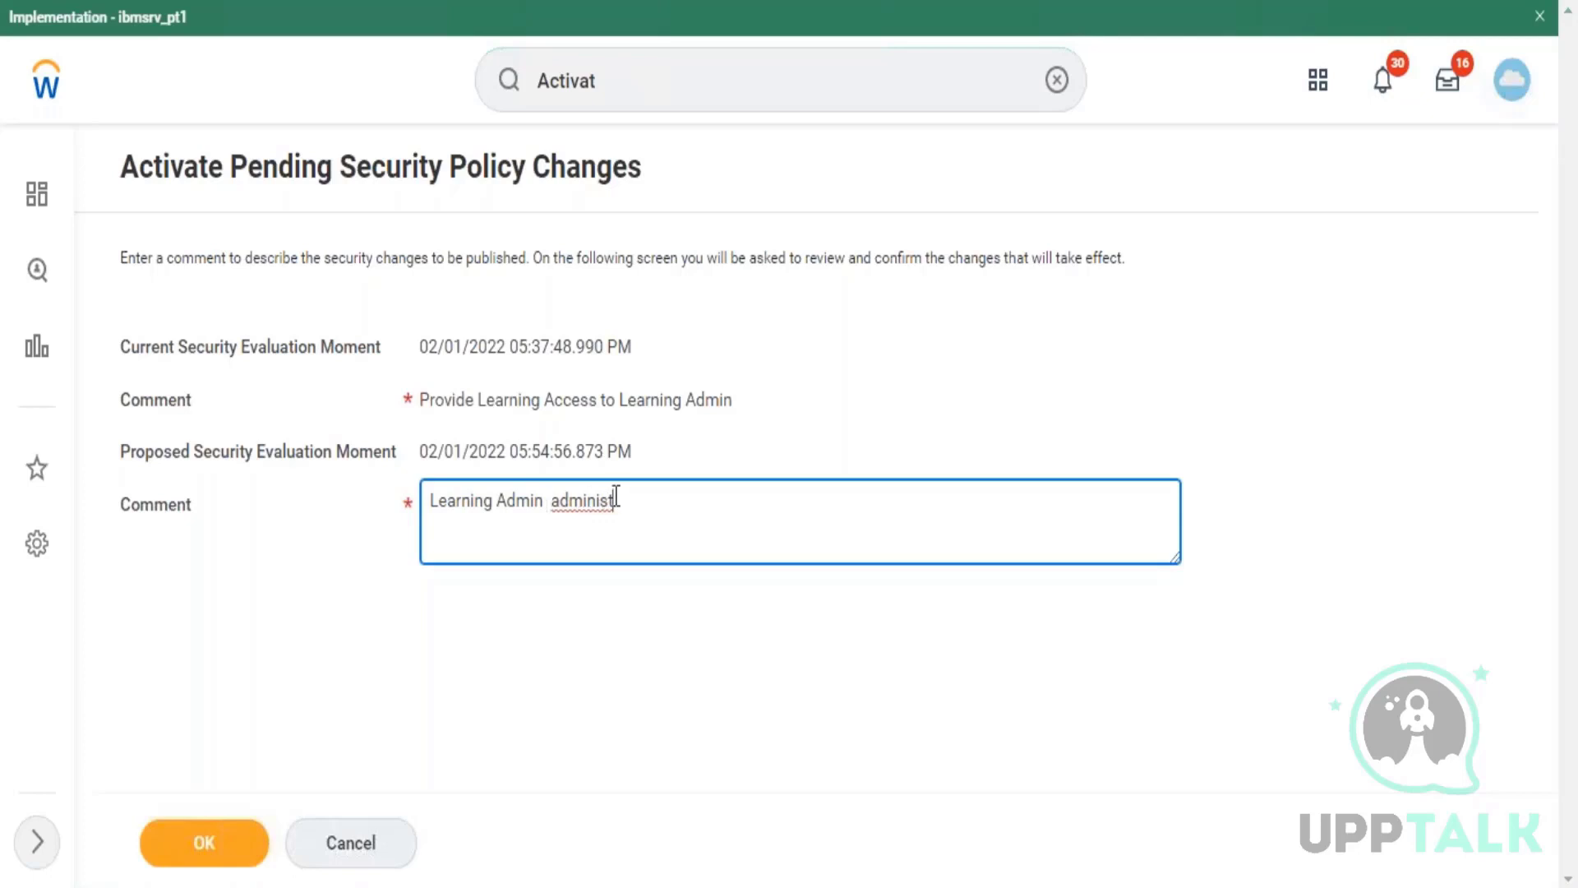
key("BackSpace")
key("BackSpace")
key("BackSpace")
key("BackSpace")
key("BackSpace")
key("BackSpace")
key("BackSpace")
key("BackSpace")
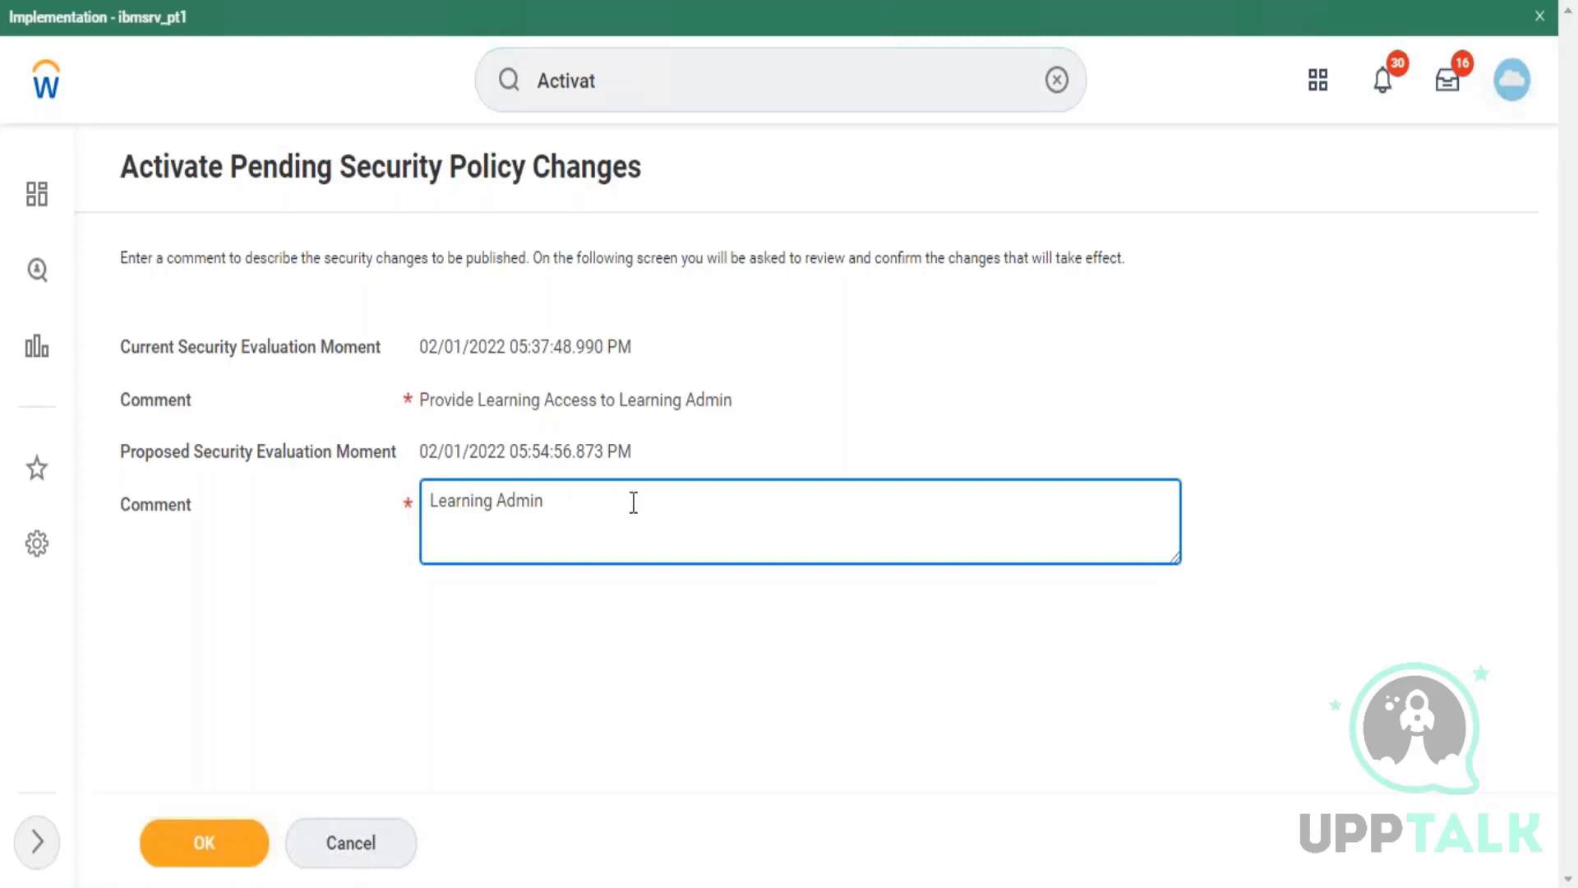
type("added")
type("to Campaigns D")
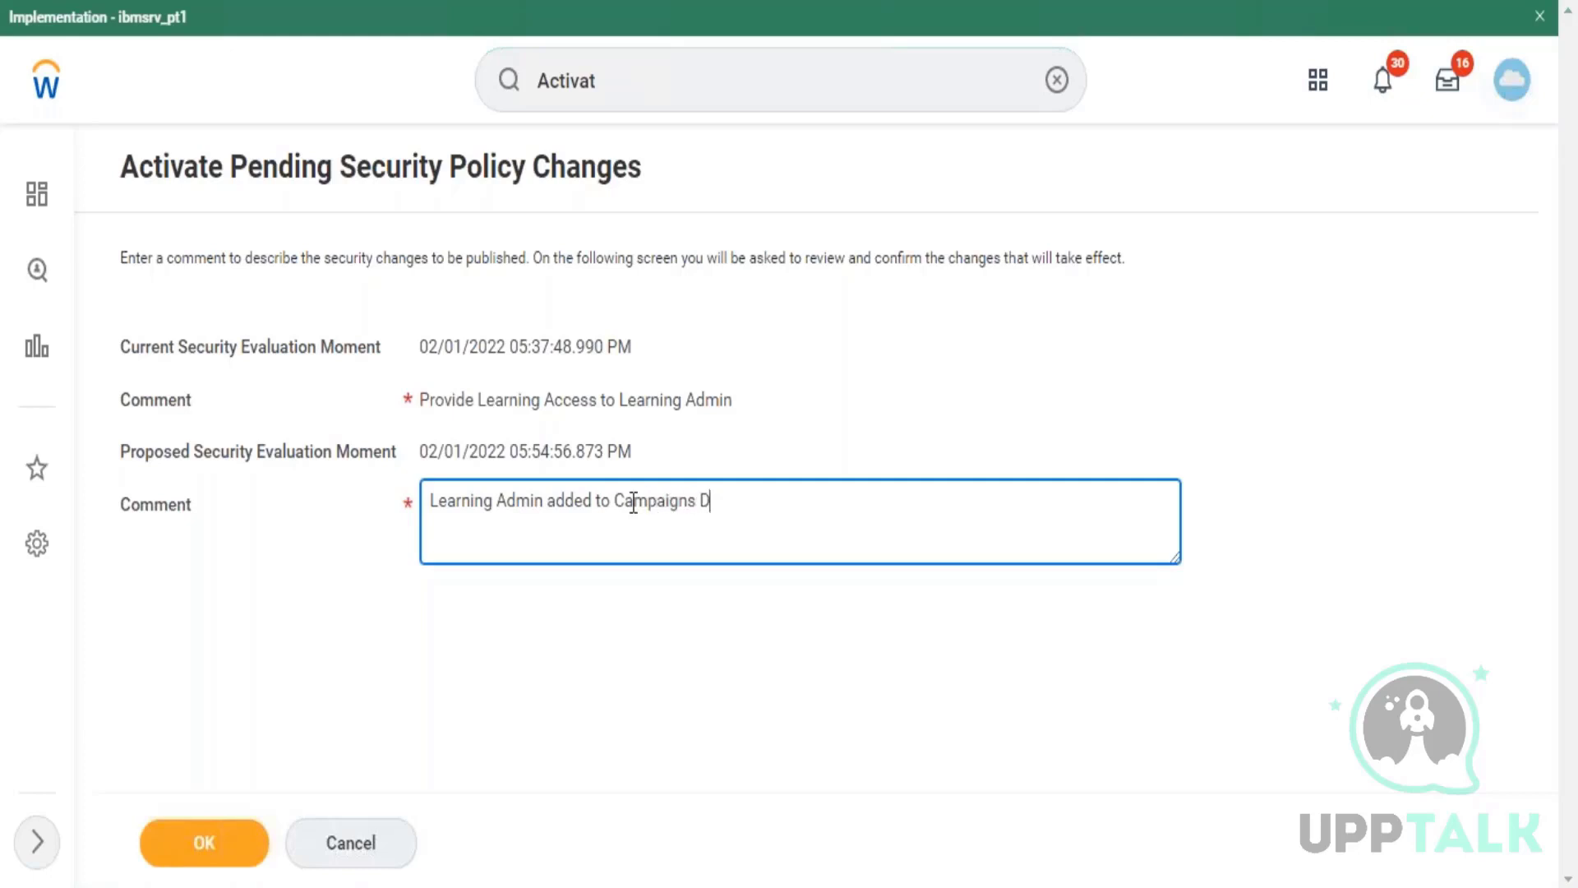
type("omain")
Step: Confirm and activate the pending security changes, timestamped 02/01/2022 05:54:56.873 PM
left_click(214, 861)
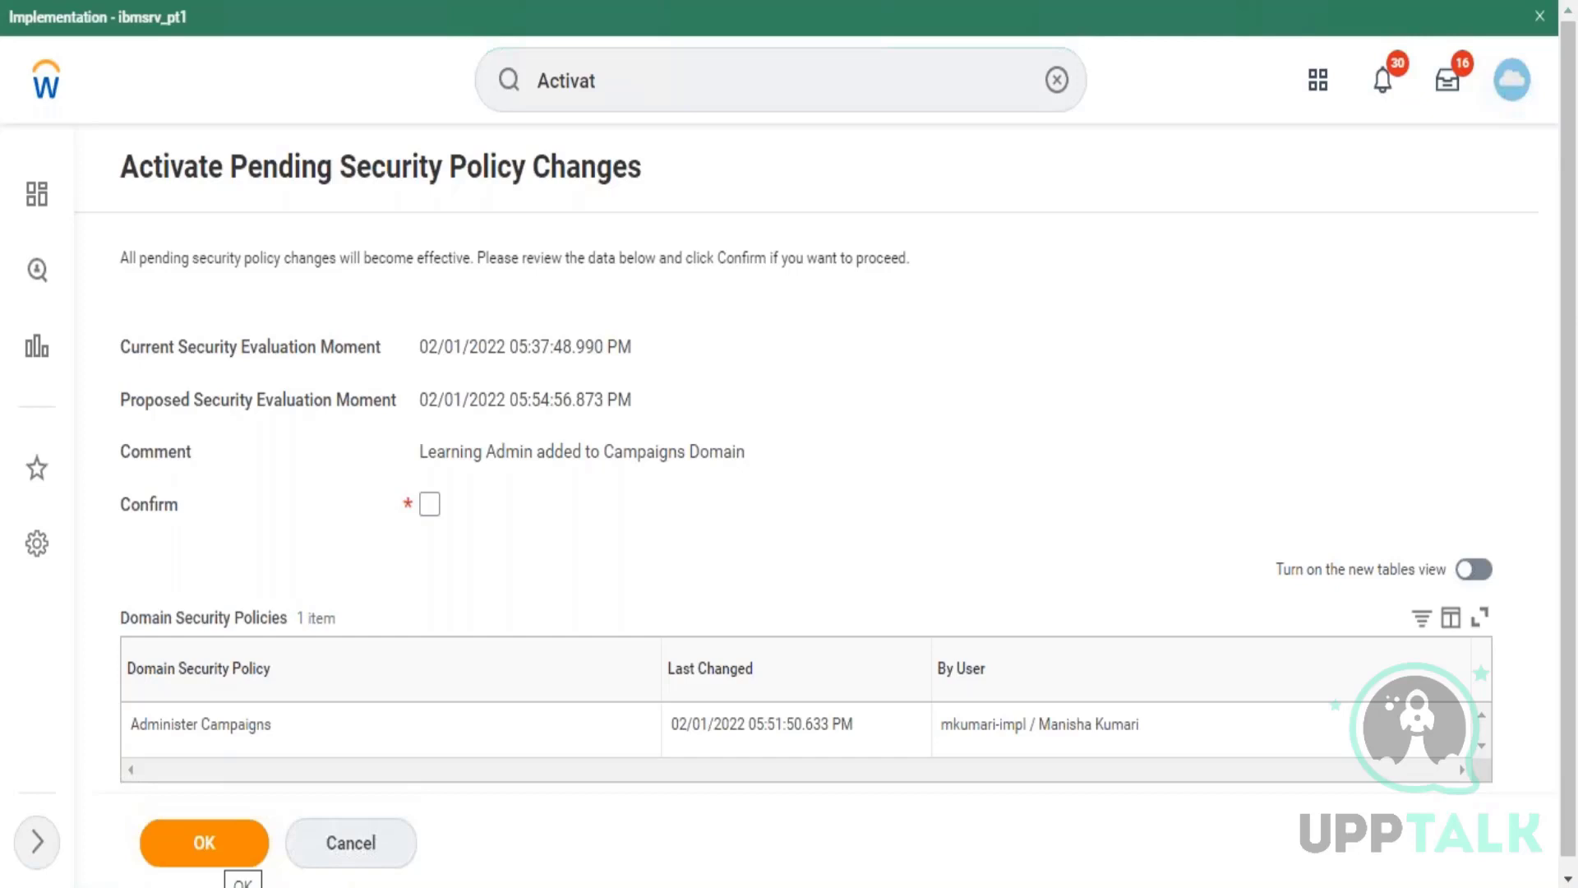
left_click(429, 505)
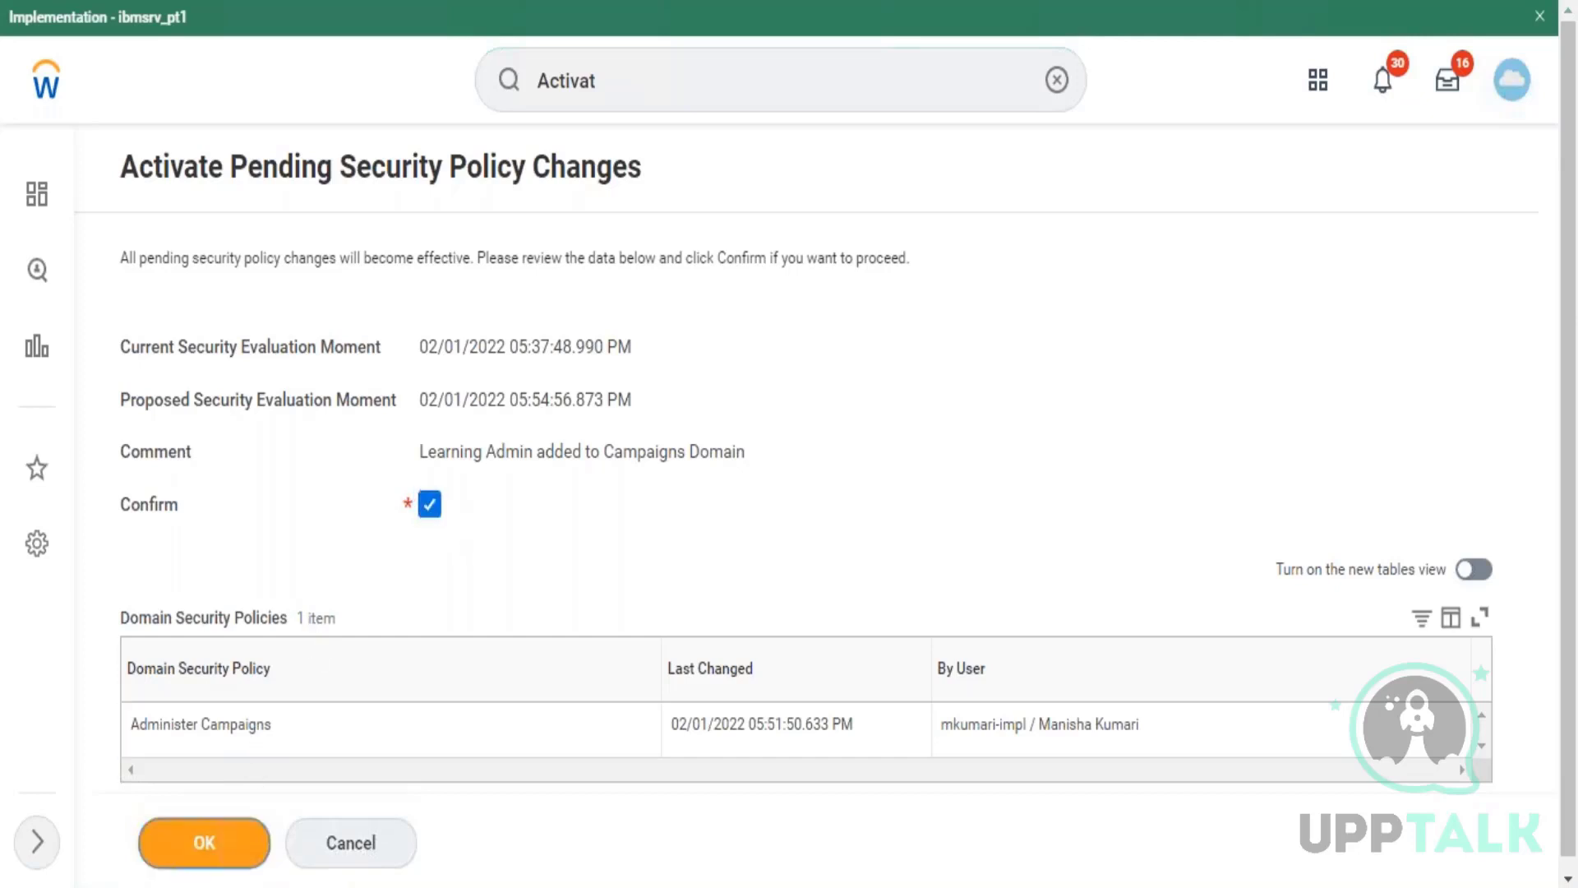
left_click(204, 843)
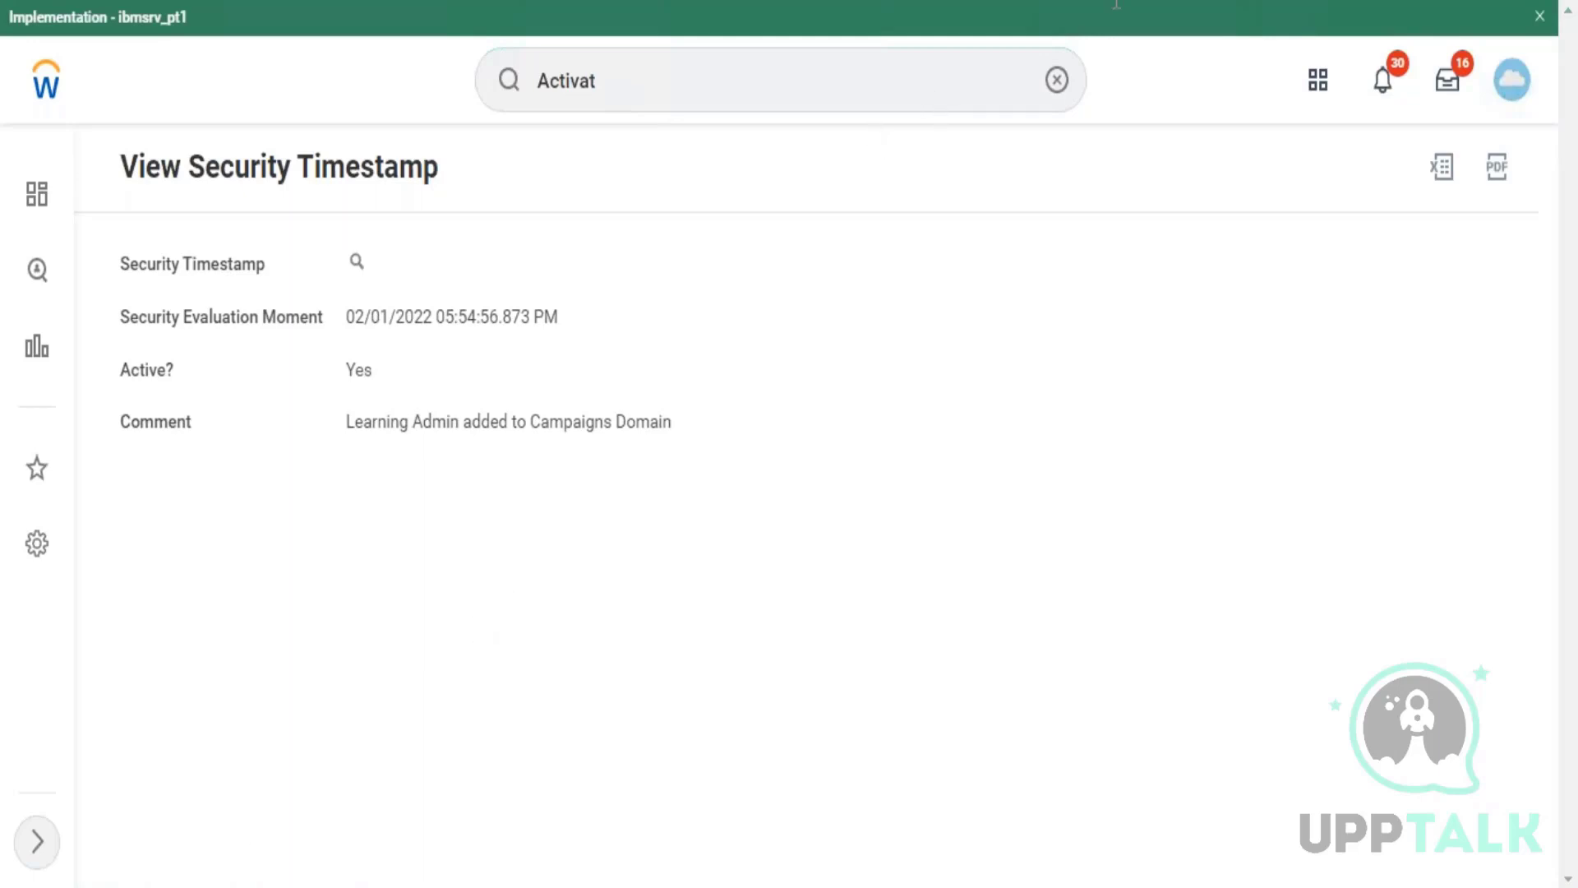
left_click(1056, 82)
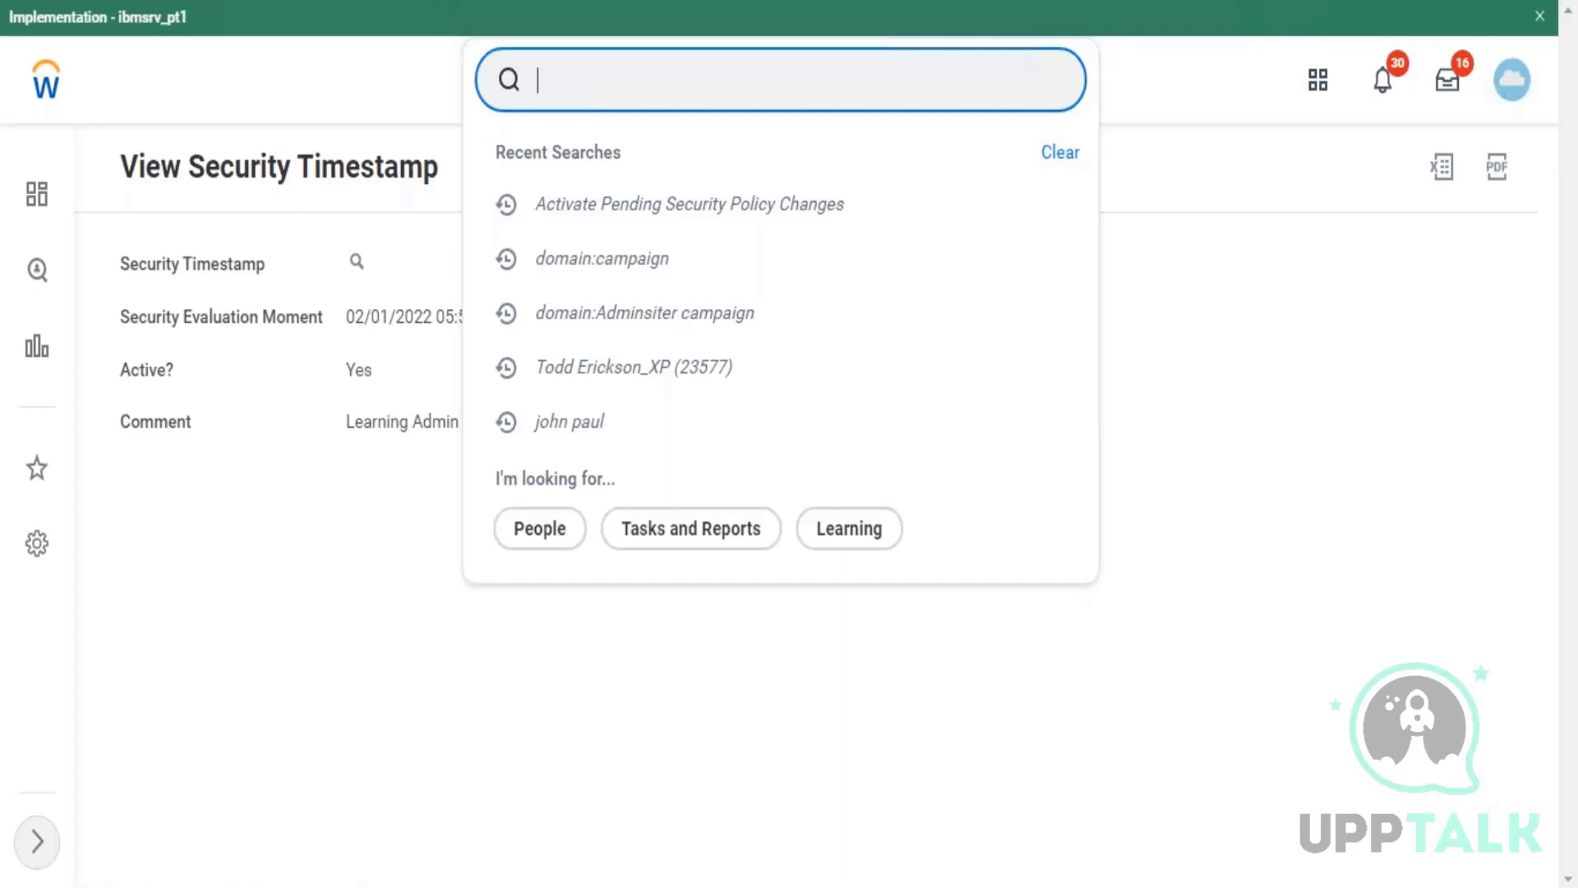
Step: Run a global search for 'Domain:learning' to list the learning domains
type("Domain")
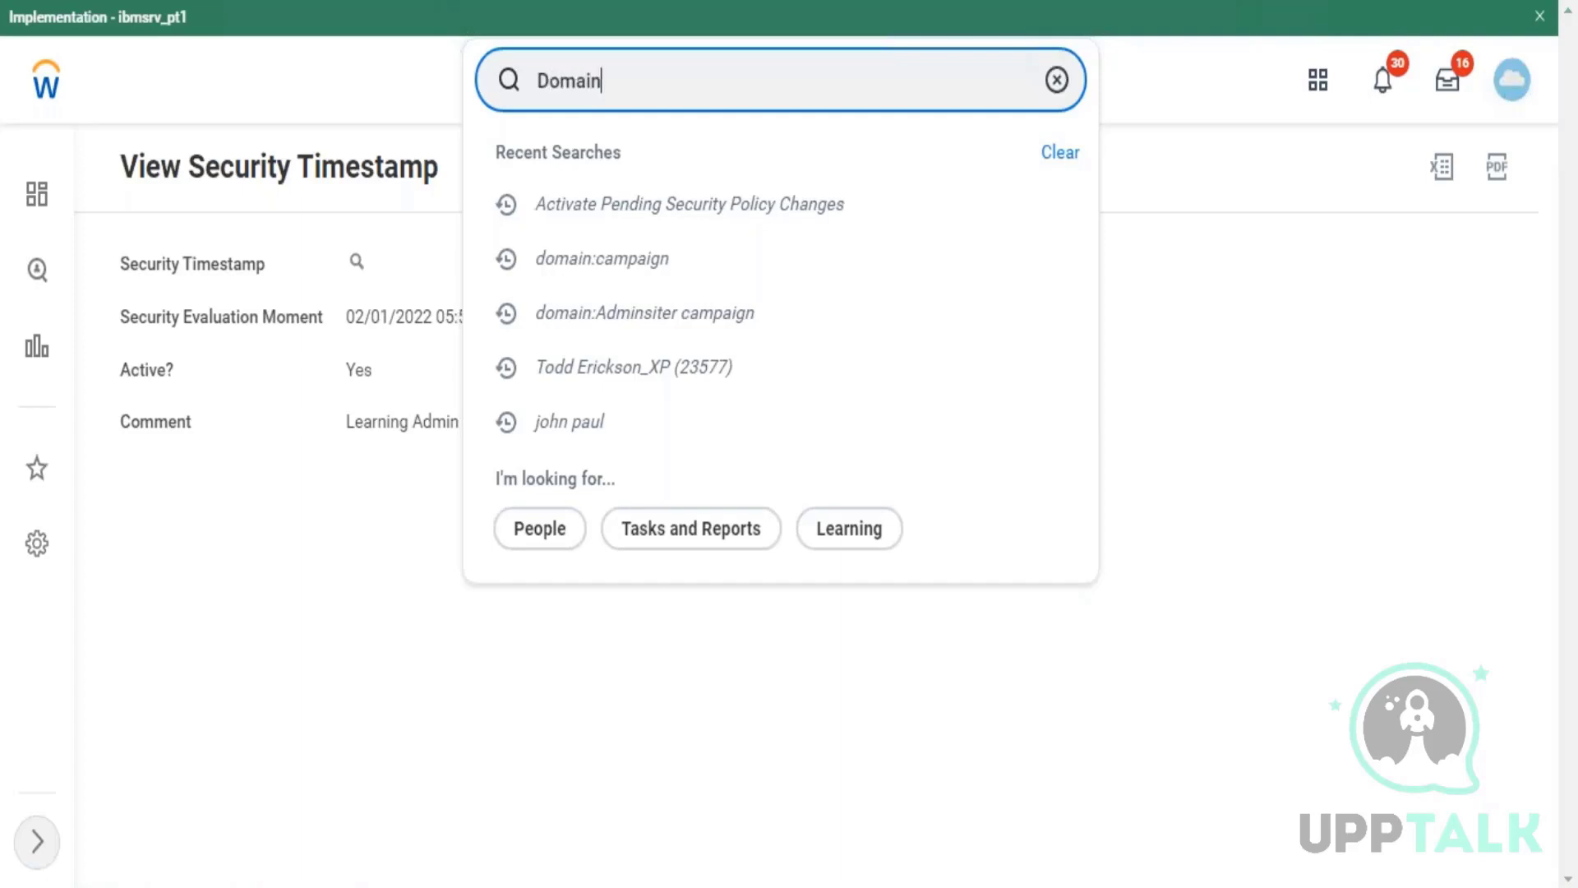
type(":lea")
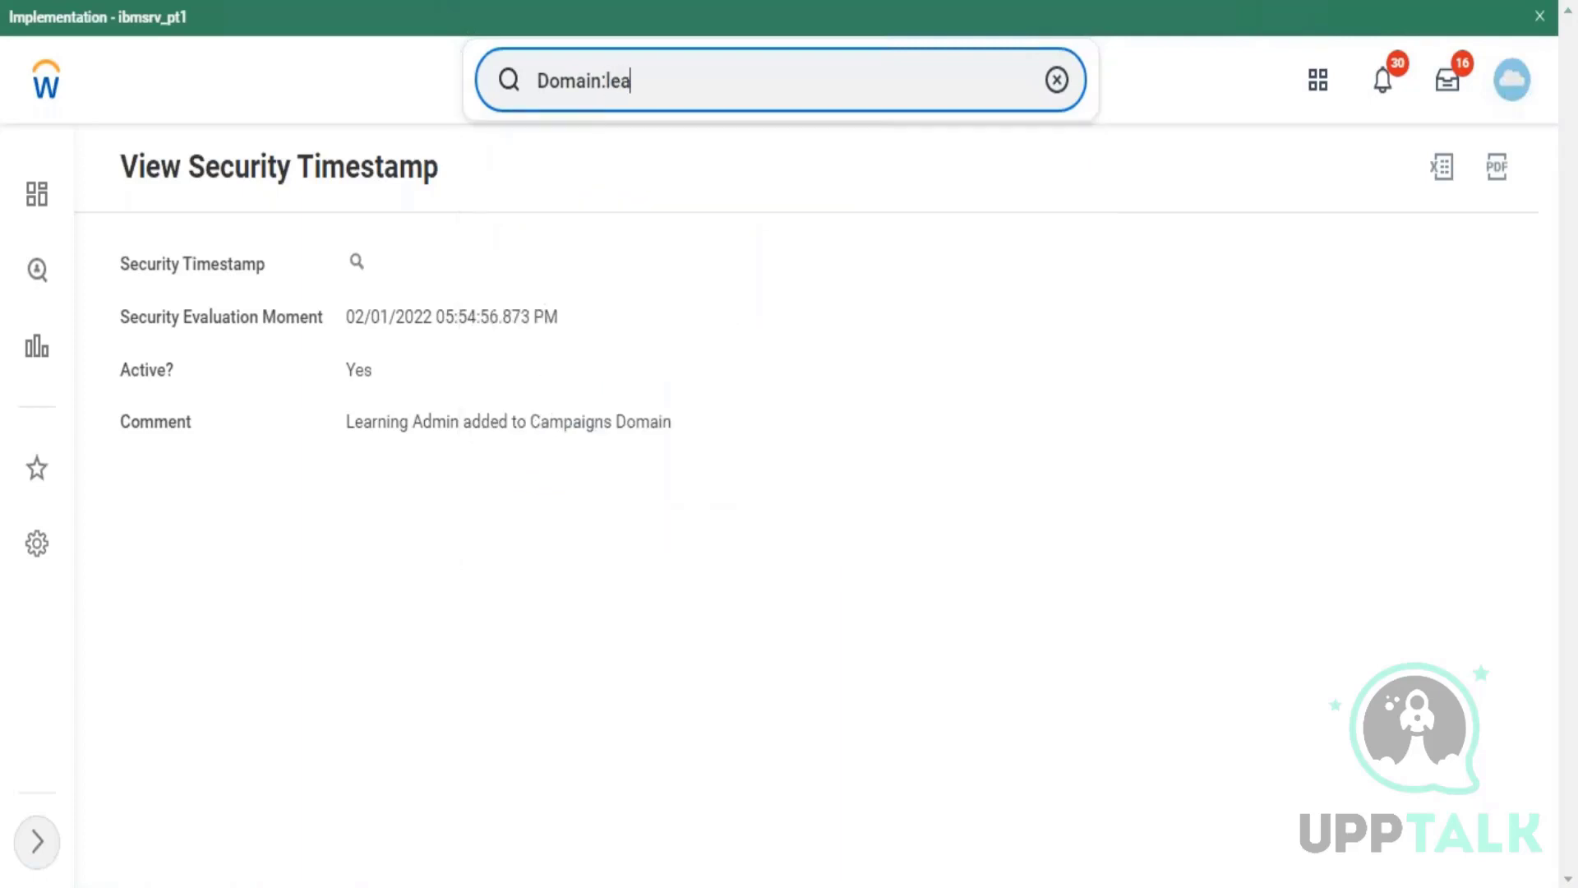
type("rning")
key("Return")
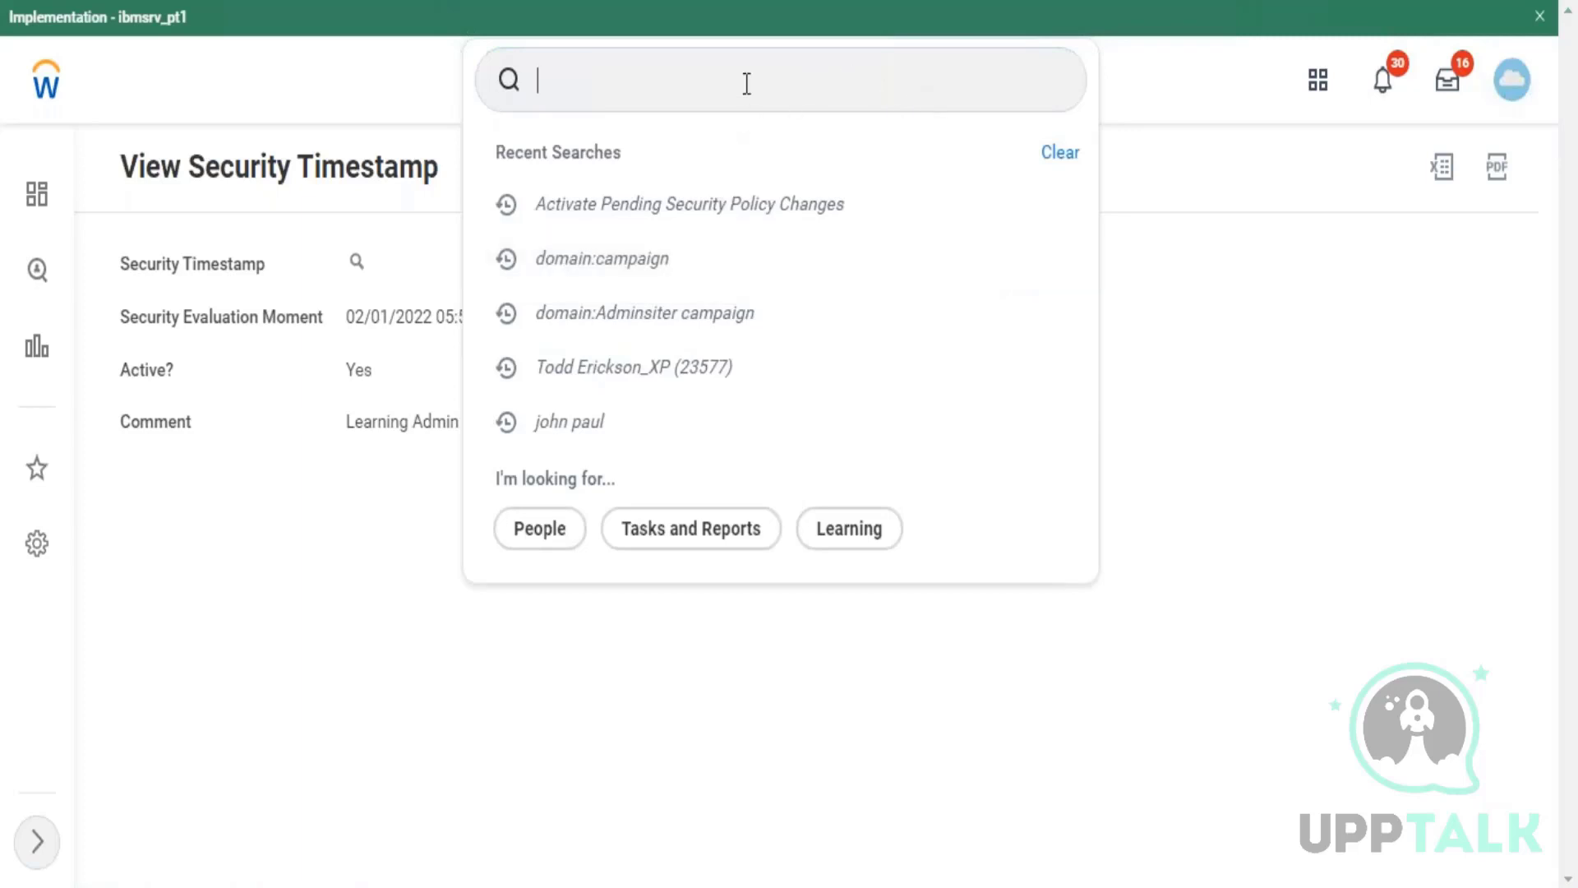
type("Domain:")
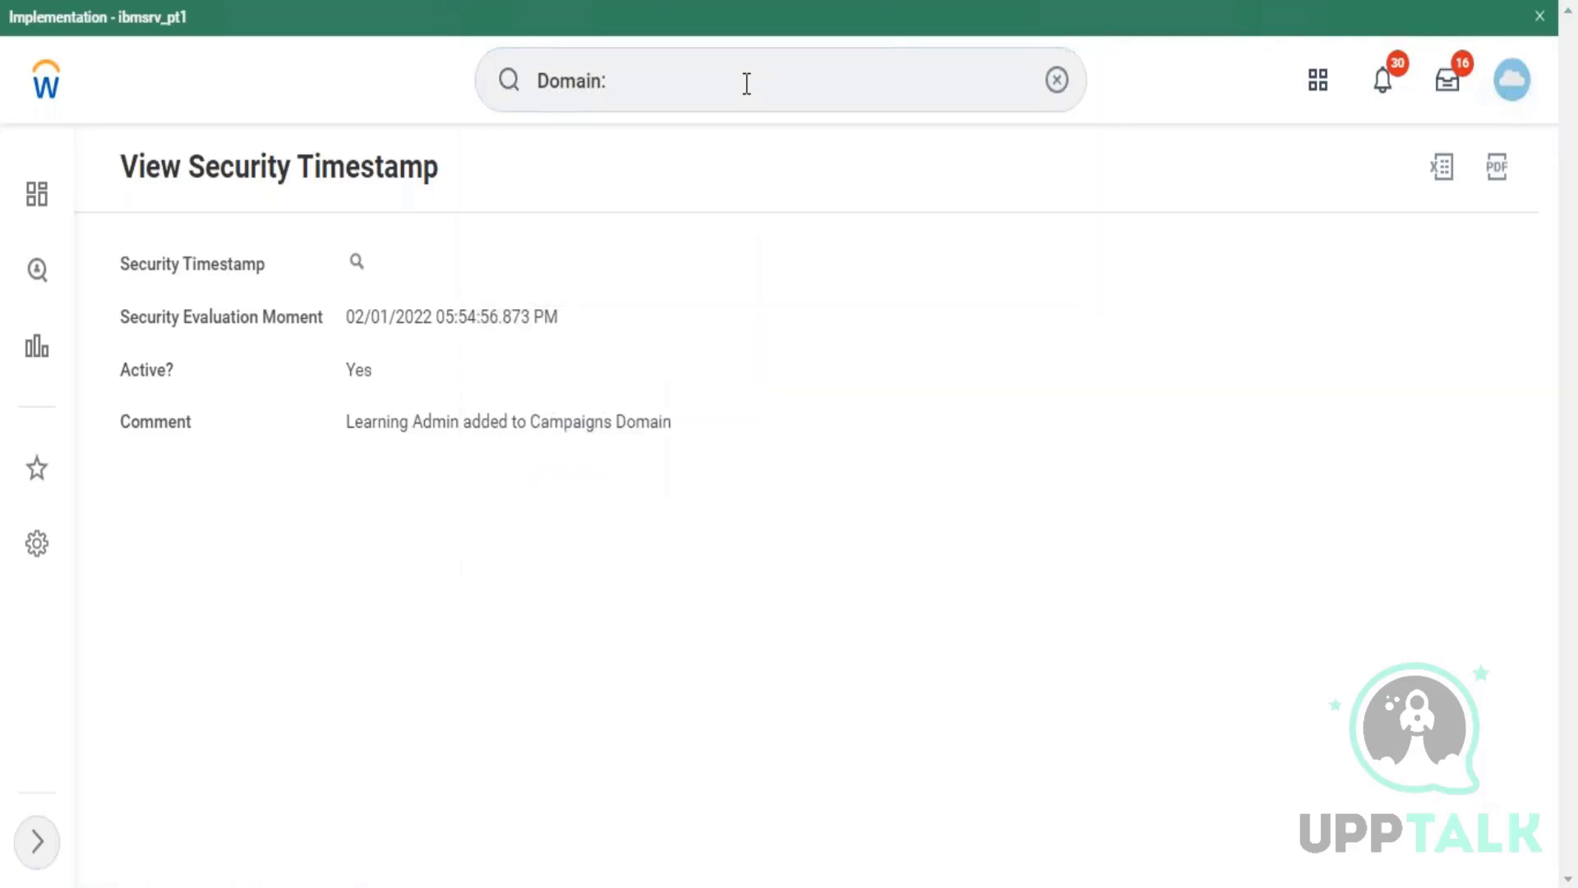
left_click(746, 83)
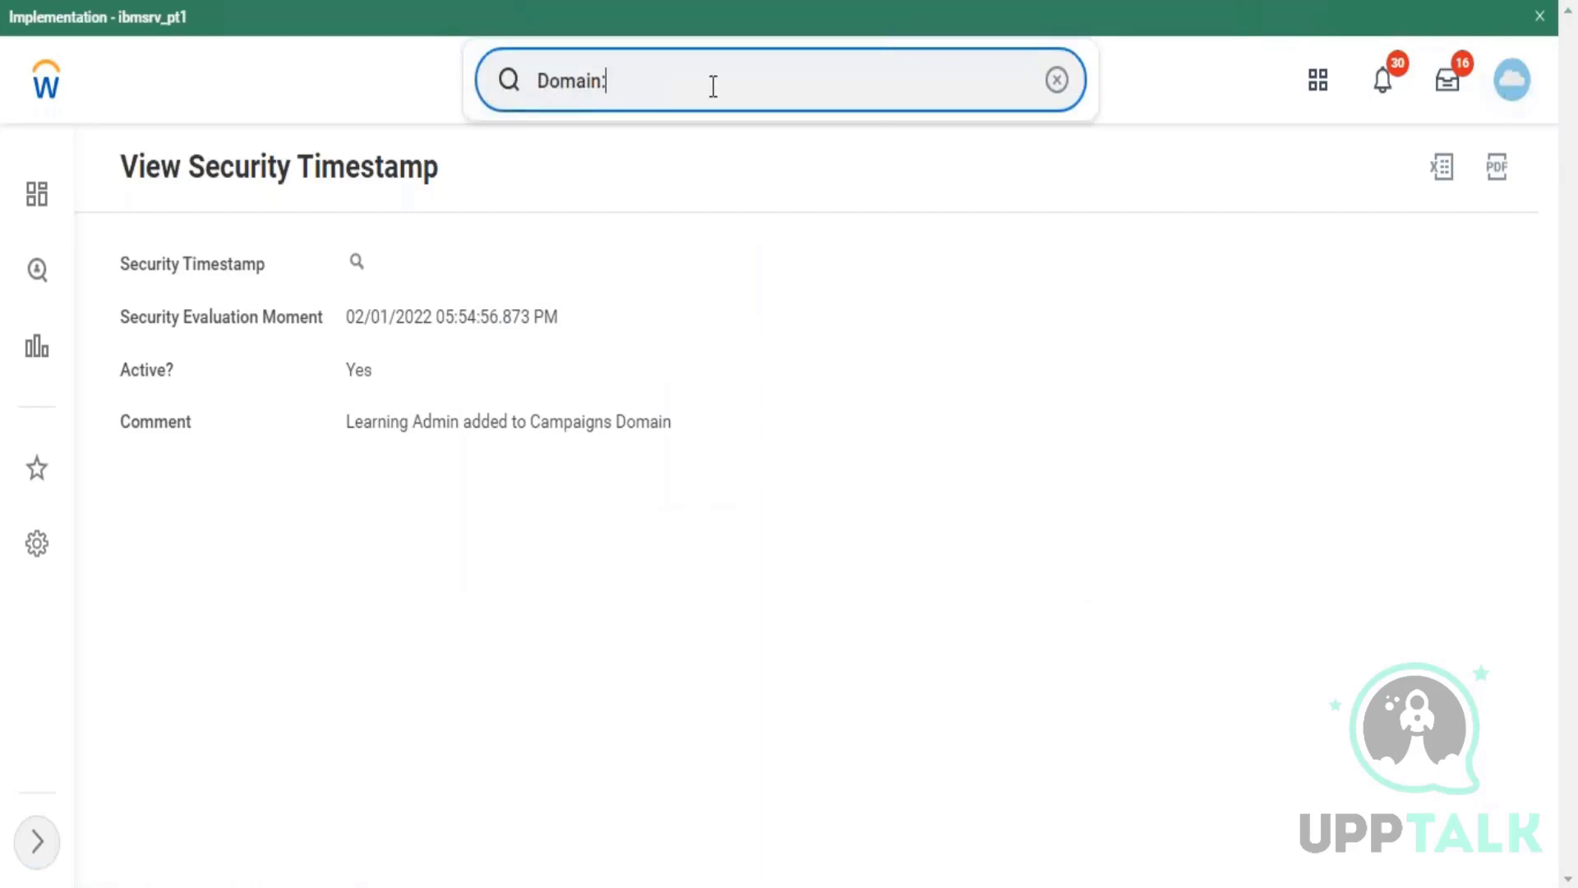
type("learning")
key("Return")
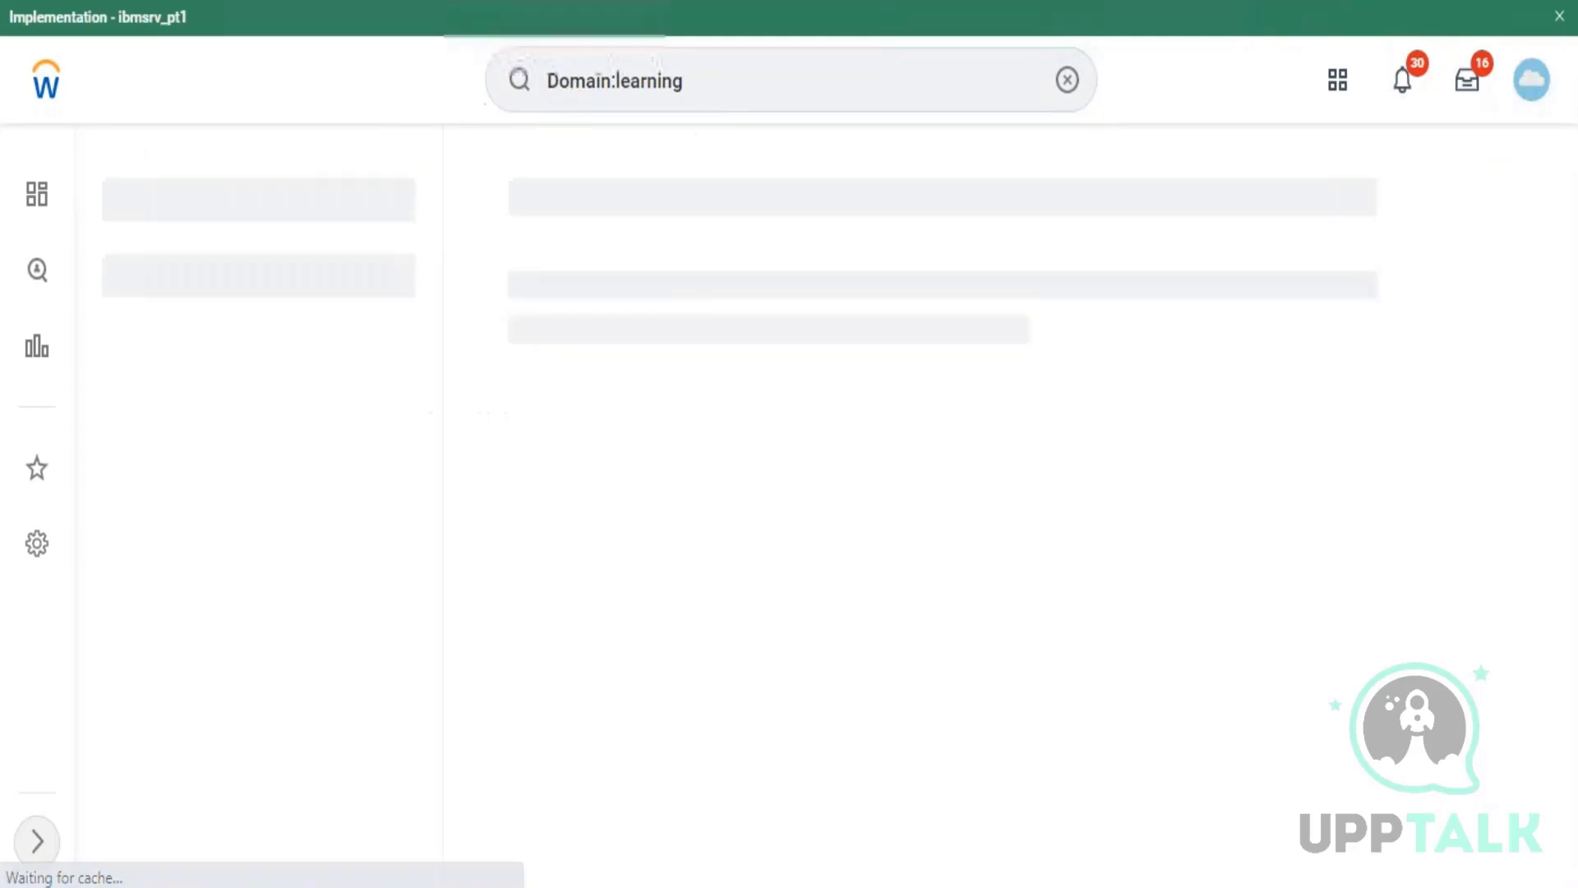
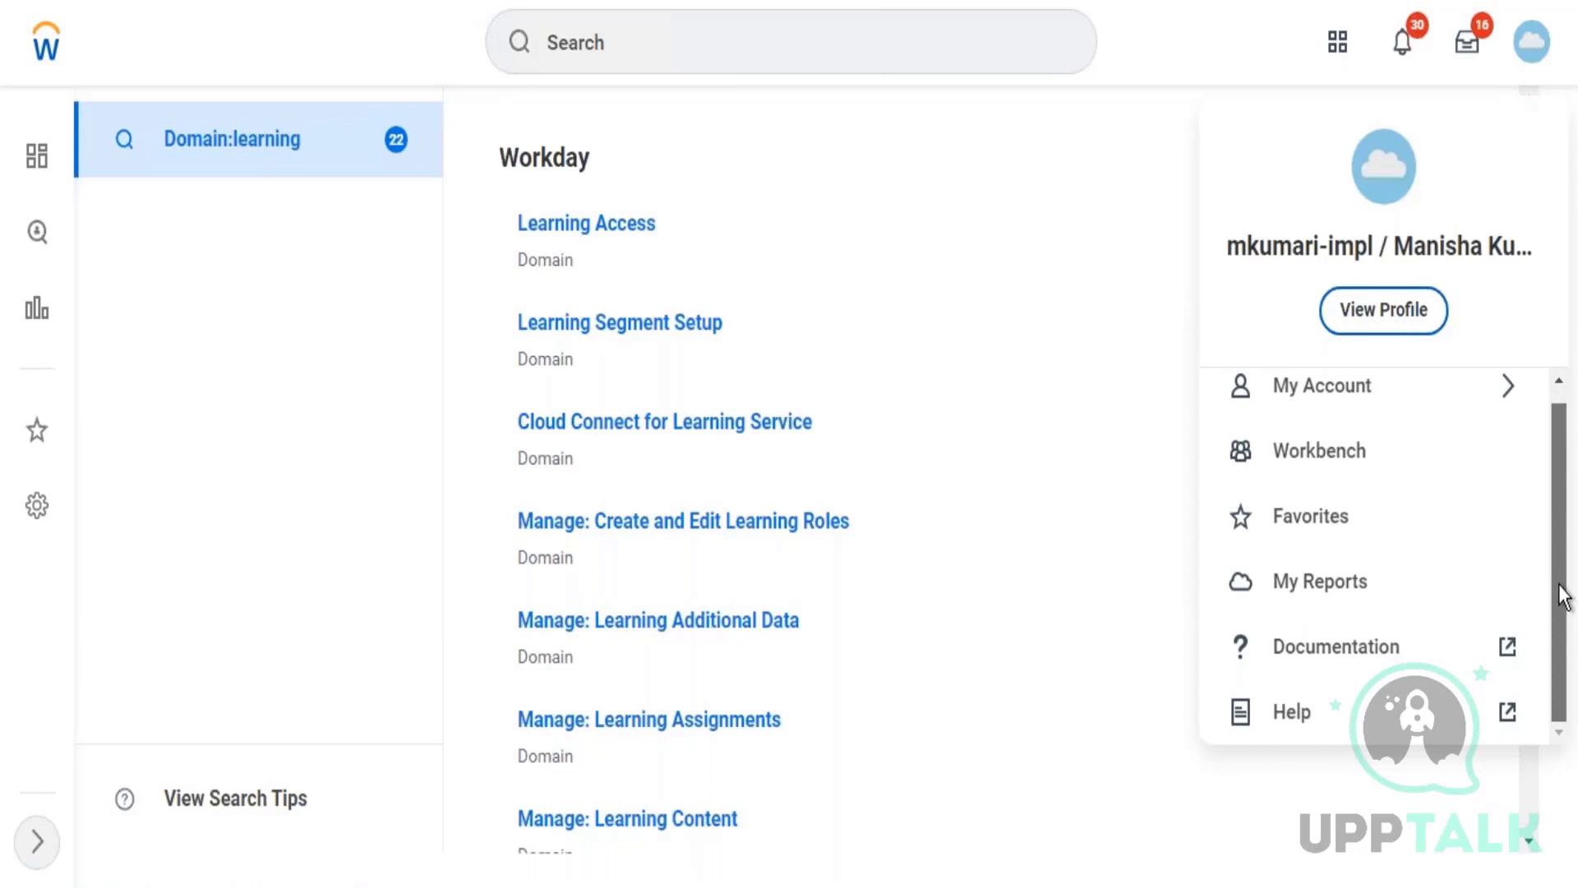
Step: Search Workday for domain:site to list the 17 matching domains
scroll(1565, 395, "up", 1)
scroll(1567, 604, "down", 1)
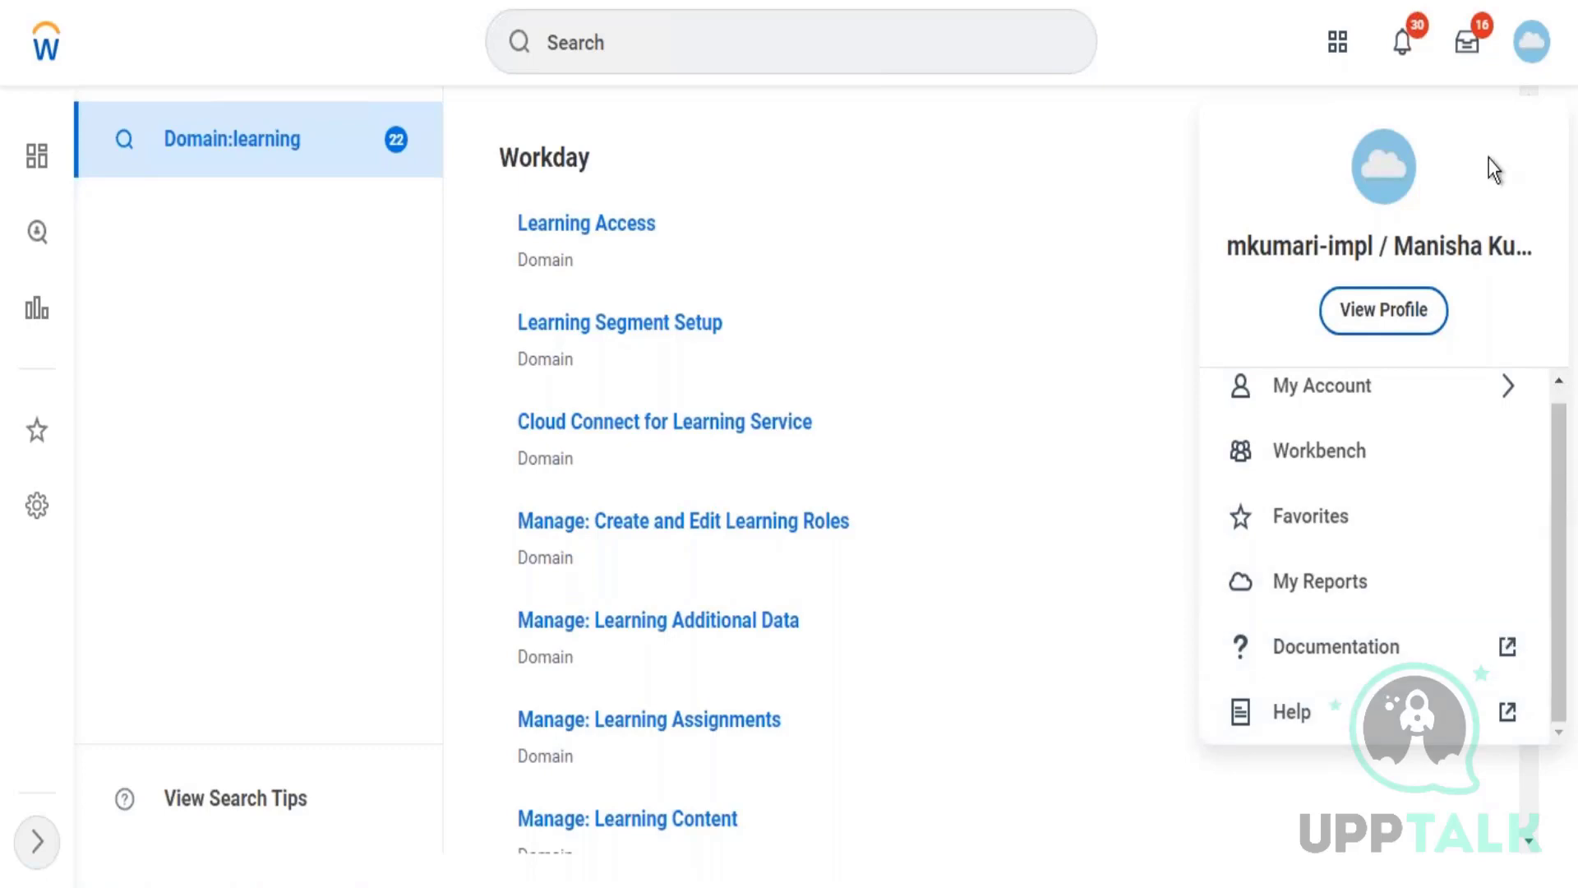
scroll(1560, 468, "up", 1)
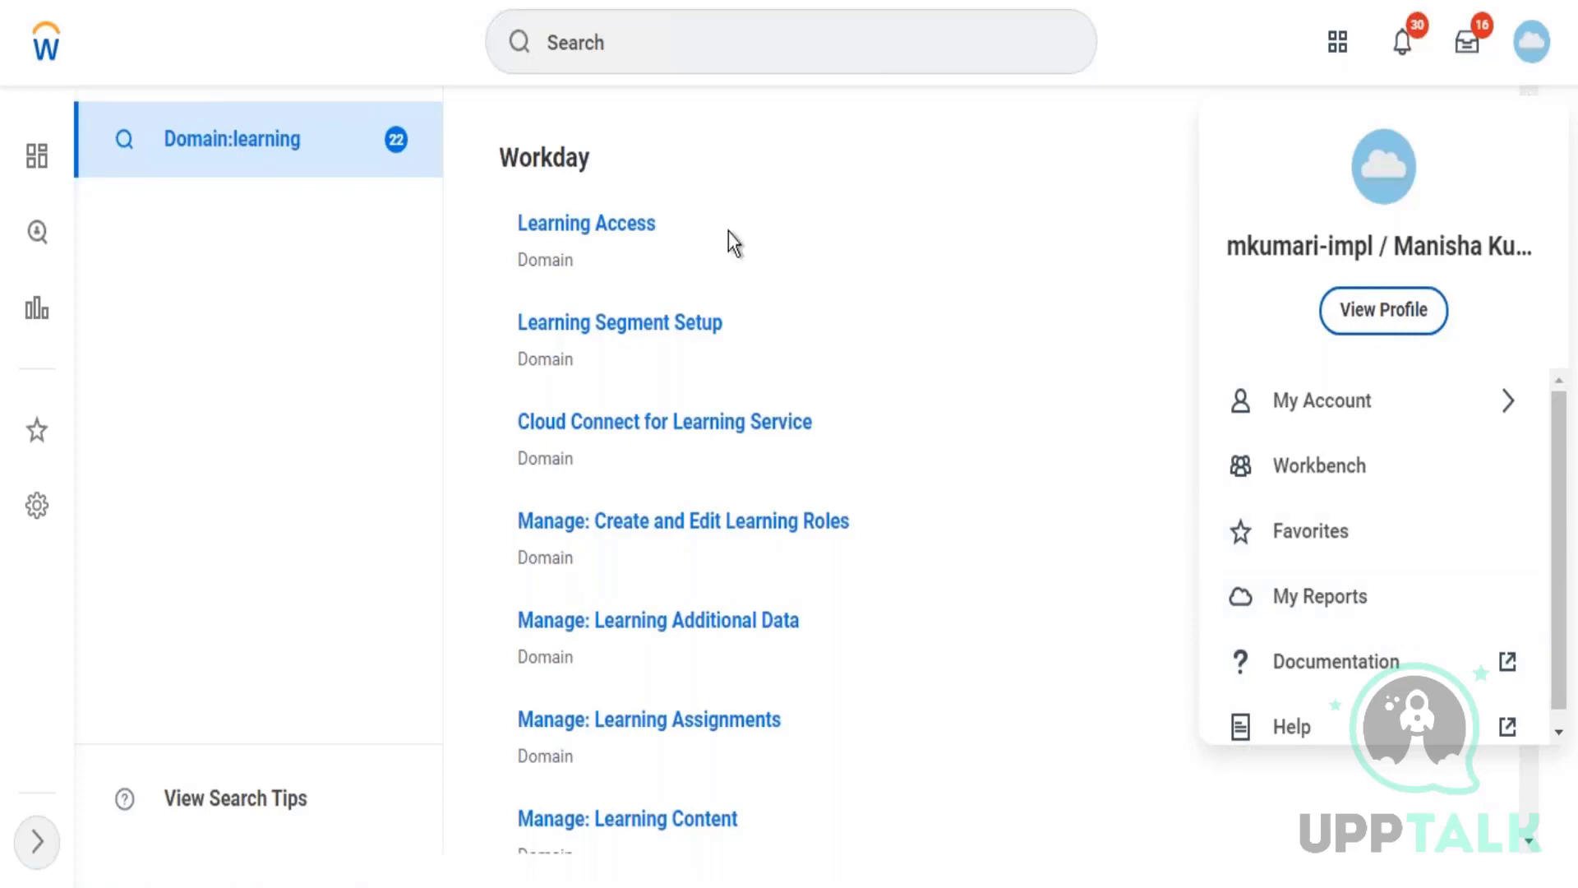
left_click(681, 23)
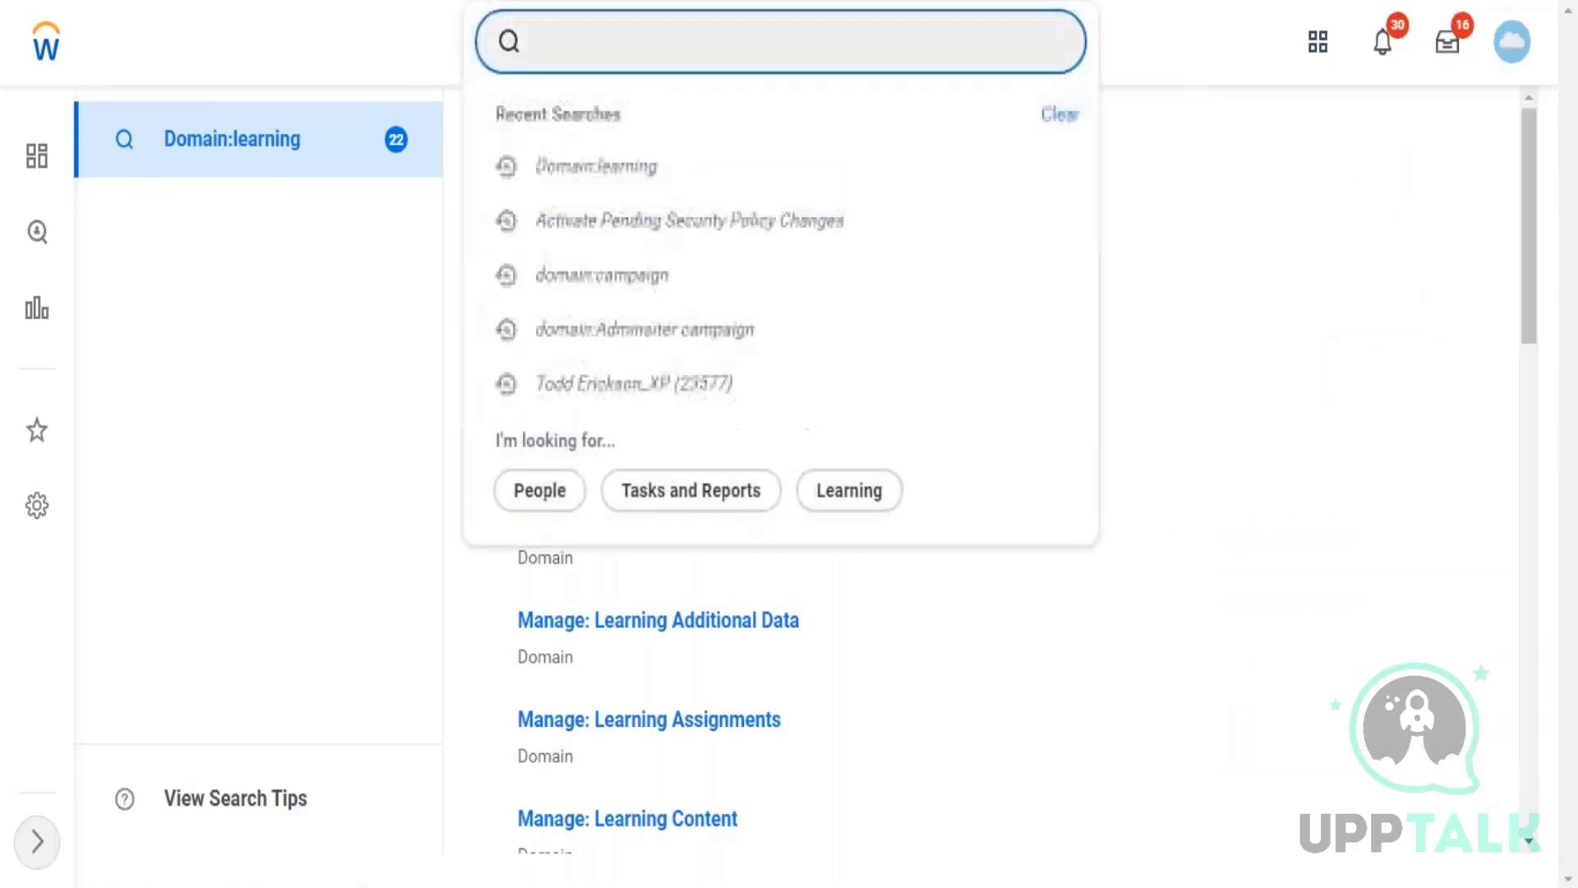
type("domain")
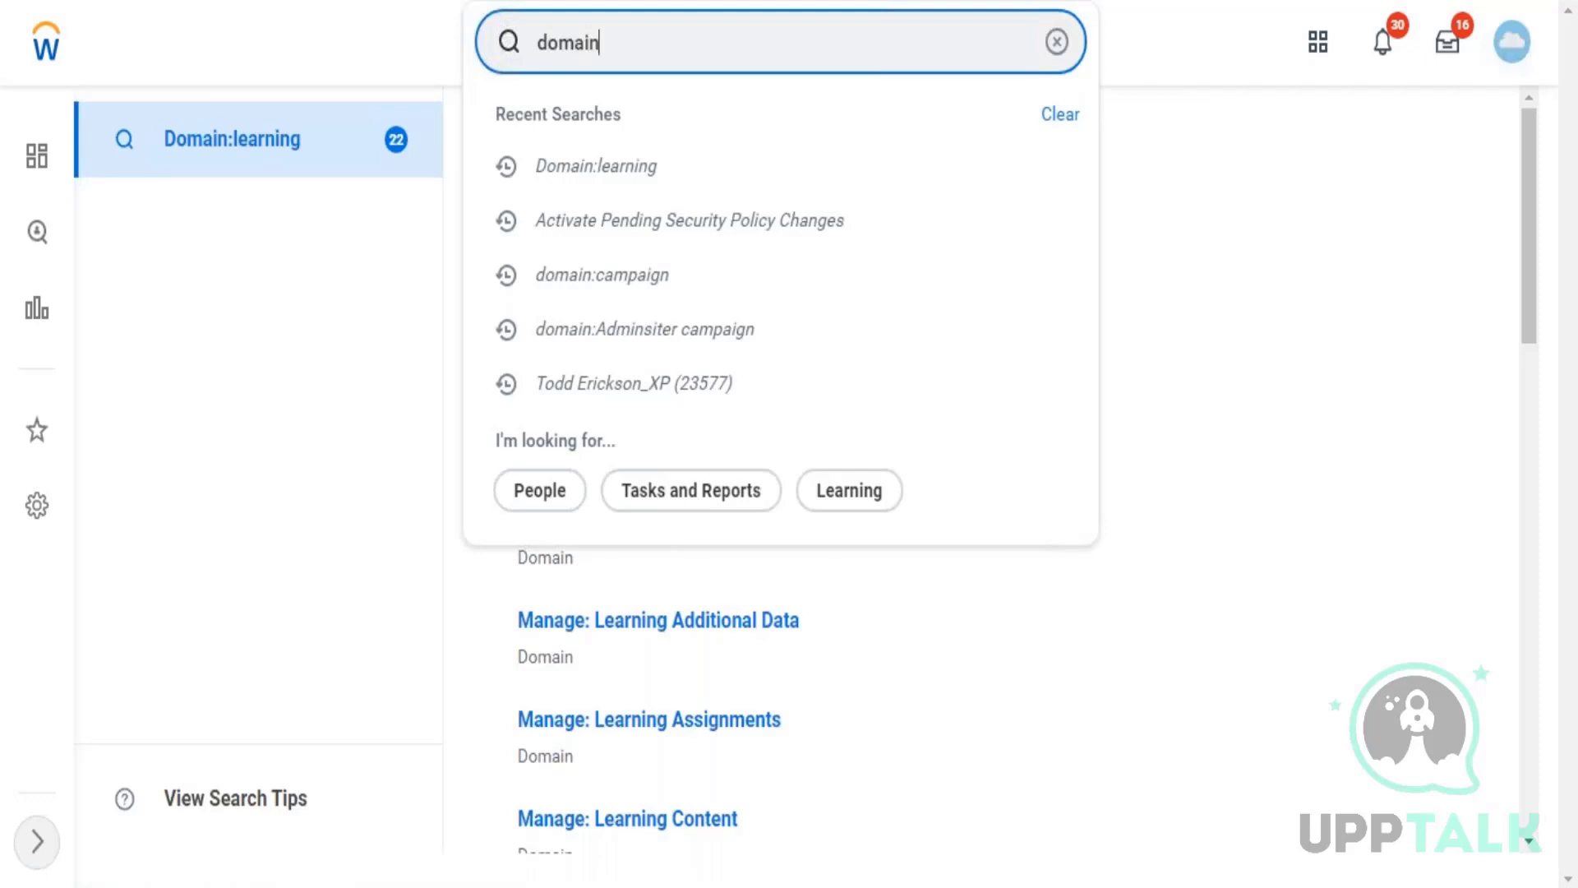
type(":site")
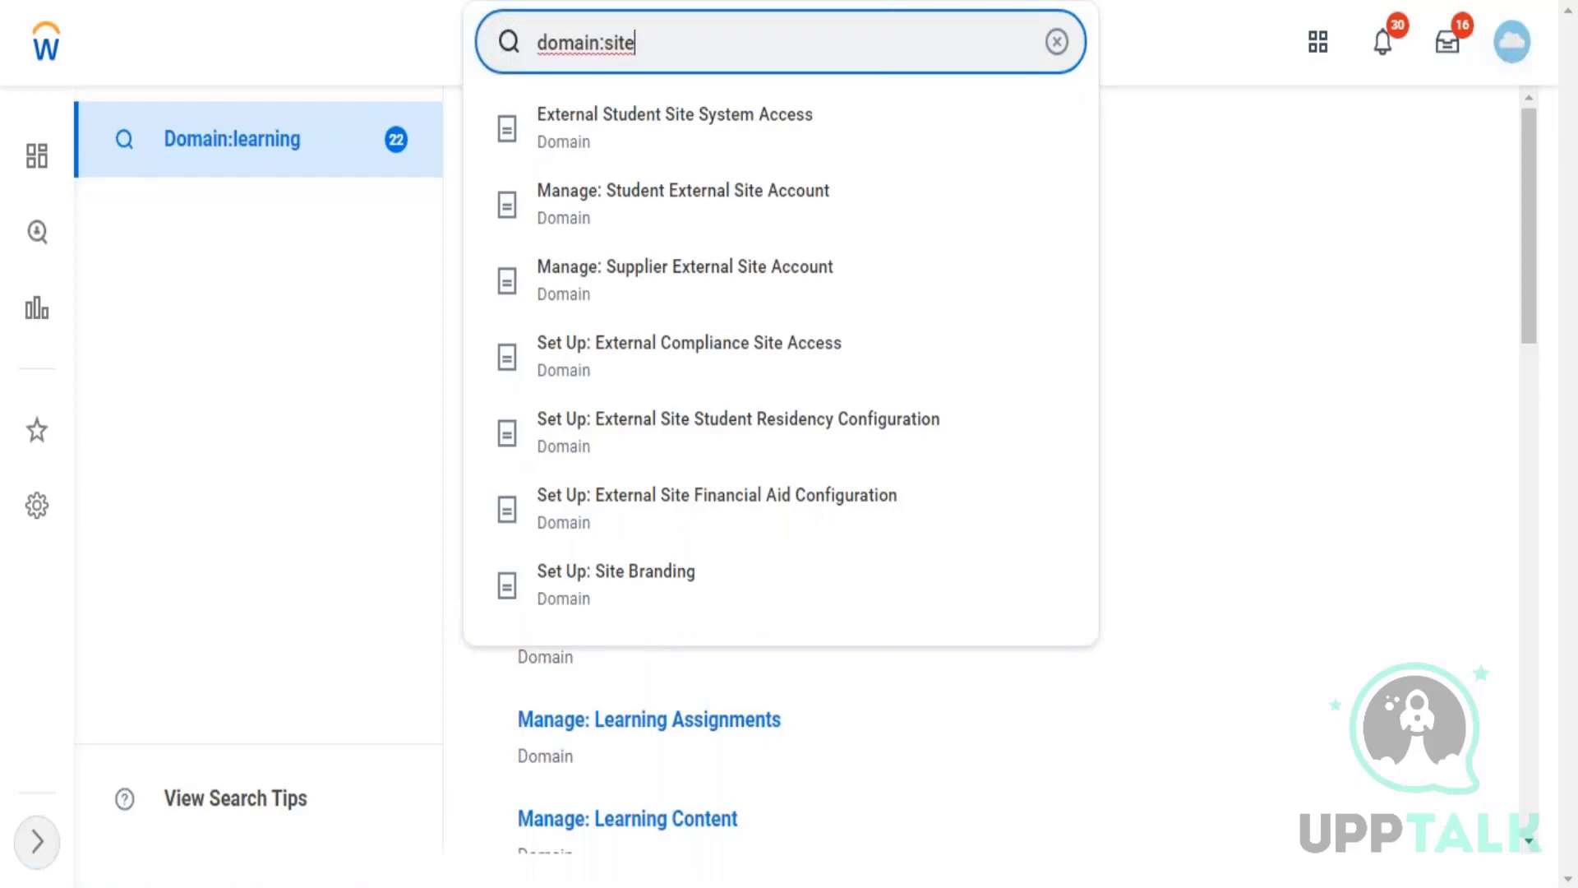
key("Return")
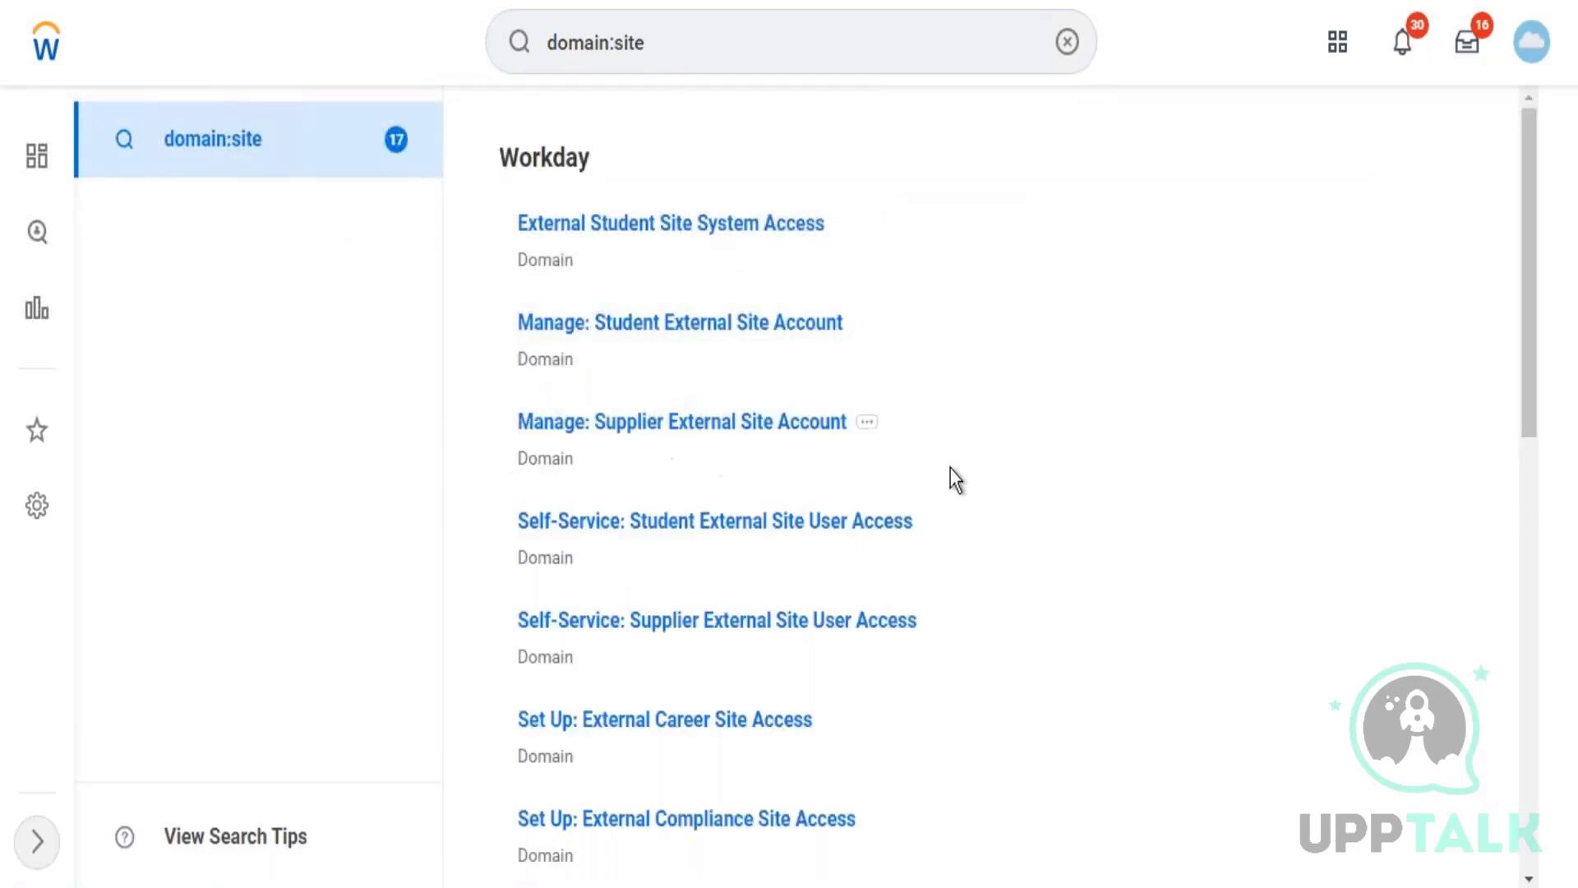
Step: Scroll through the domain:site results and open the profile menu
left_click_drag(1530, 176, 1511, 511)
mouse_move(591, 606)
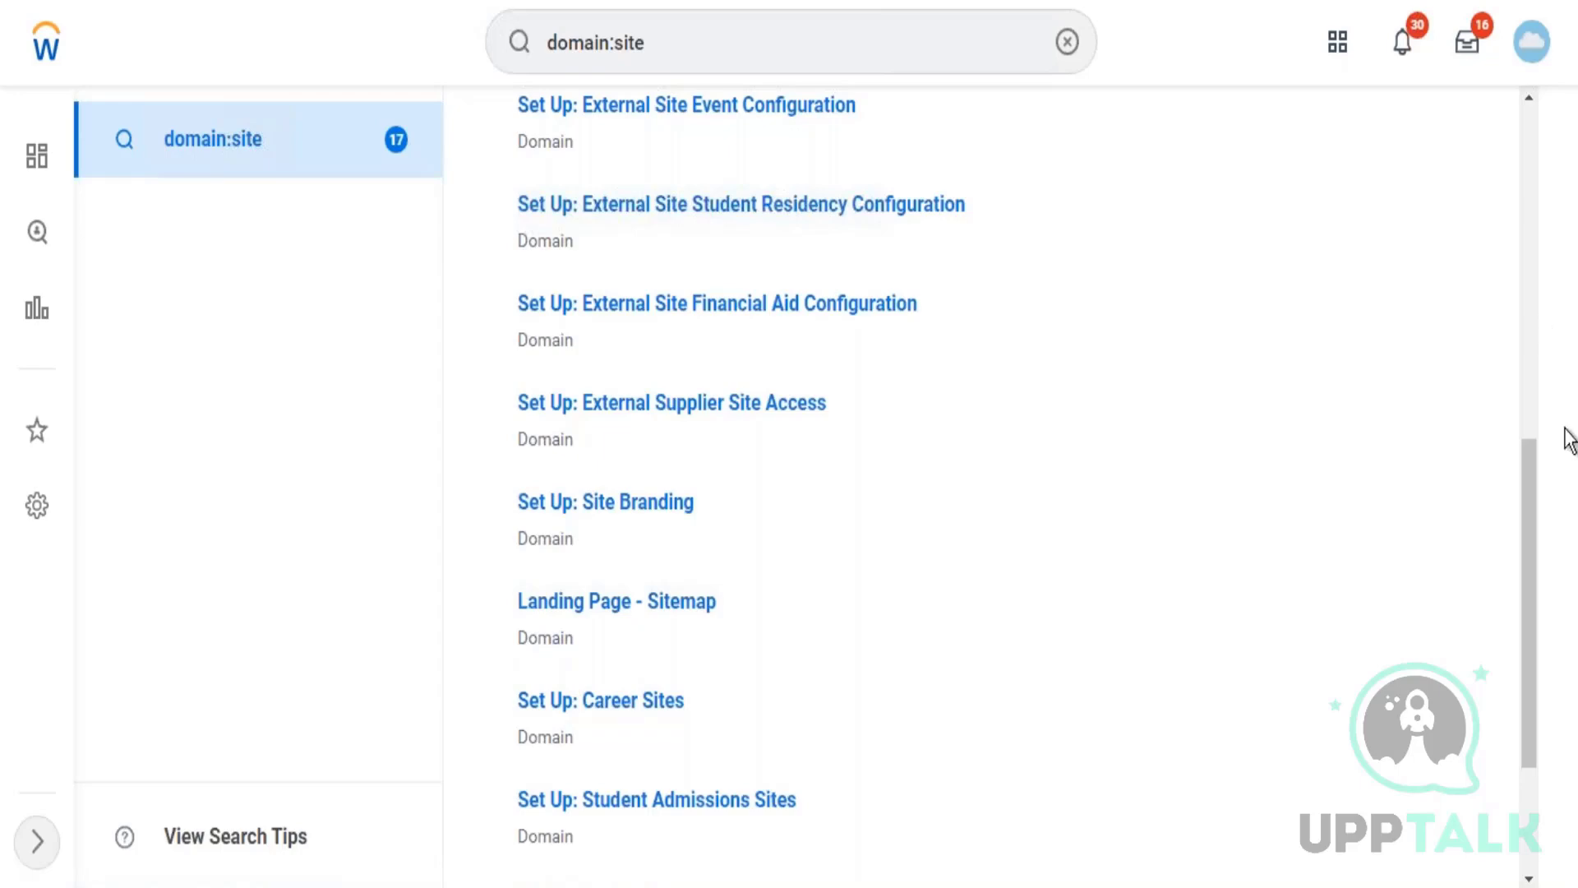
left_click_drag(1525, 462, 1497, 95)
left_click(1534, 56)
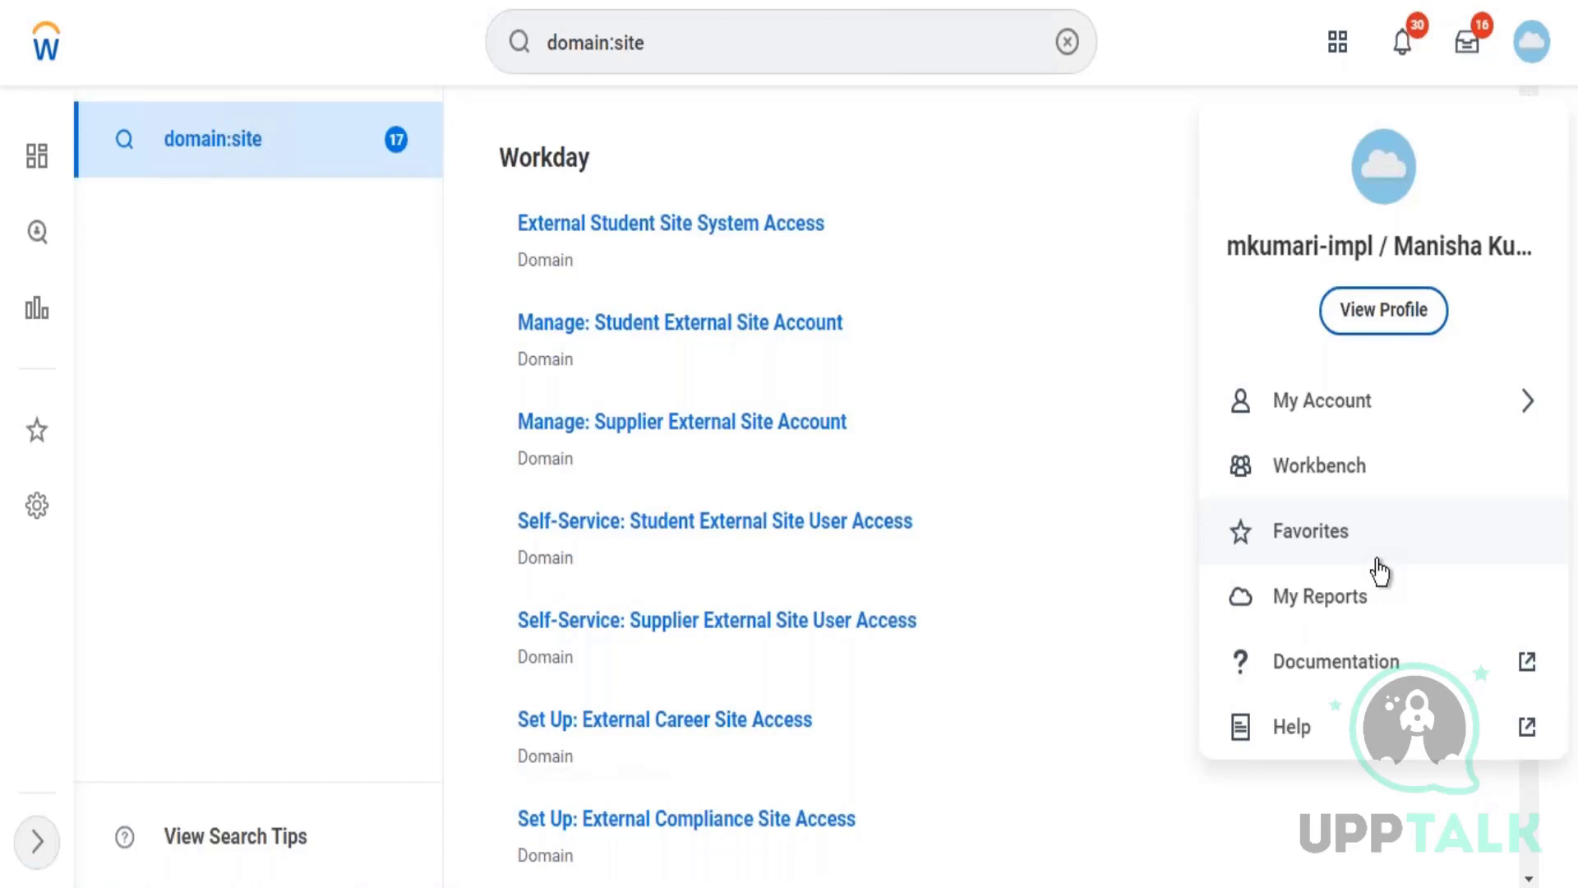
Step: Replace the search with 'Domain:learning Access' and open the Learning Access View Domain page
left_click(1176, 25)
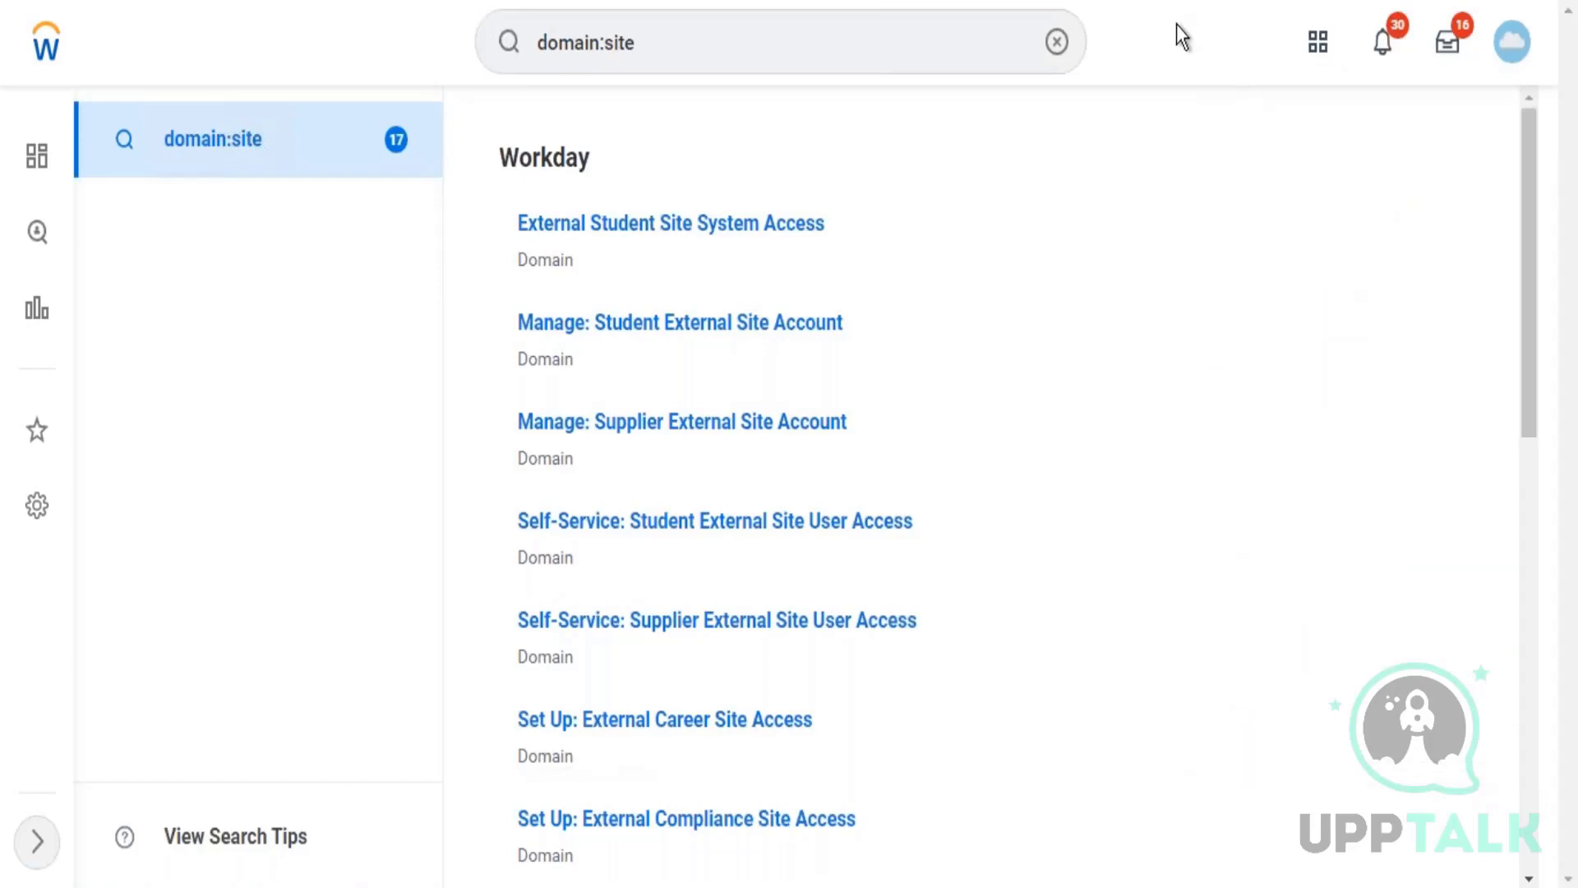
left_click(1057, 46)
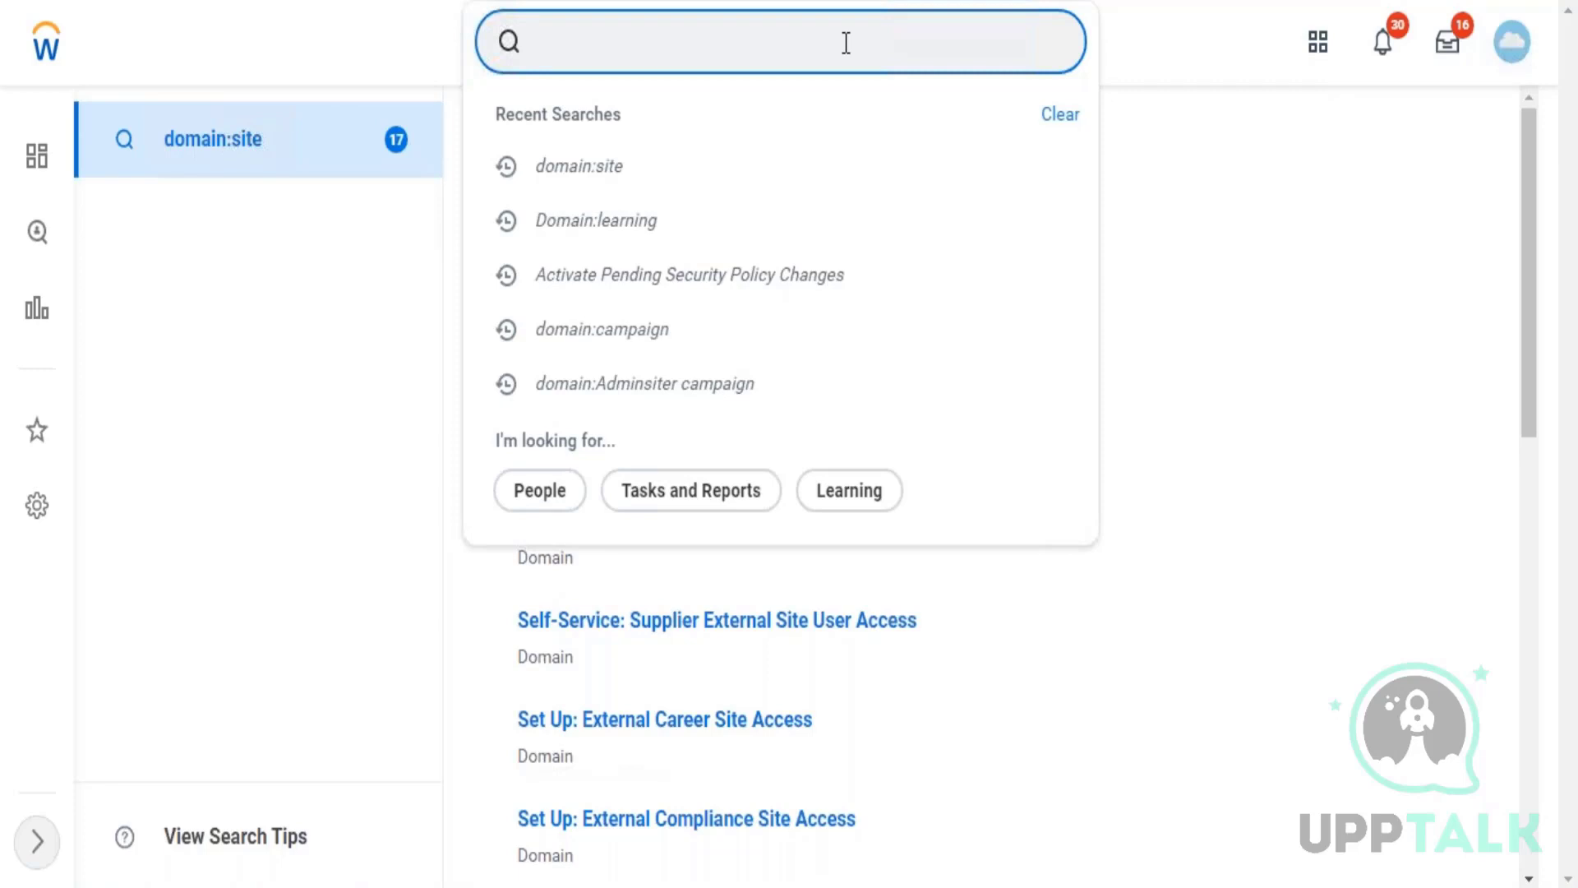
type("Domain:")
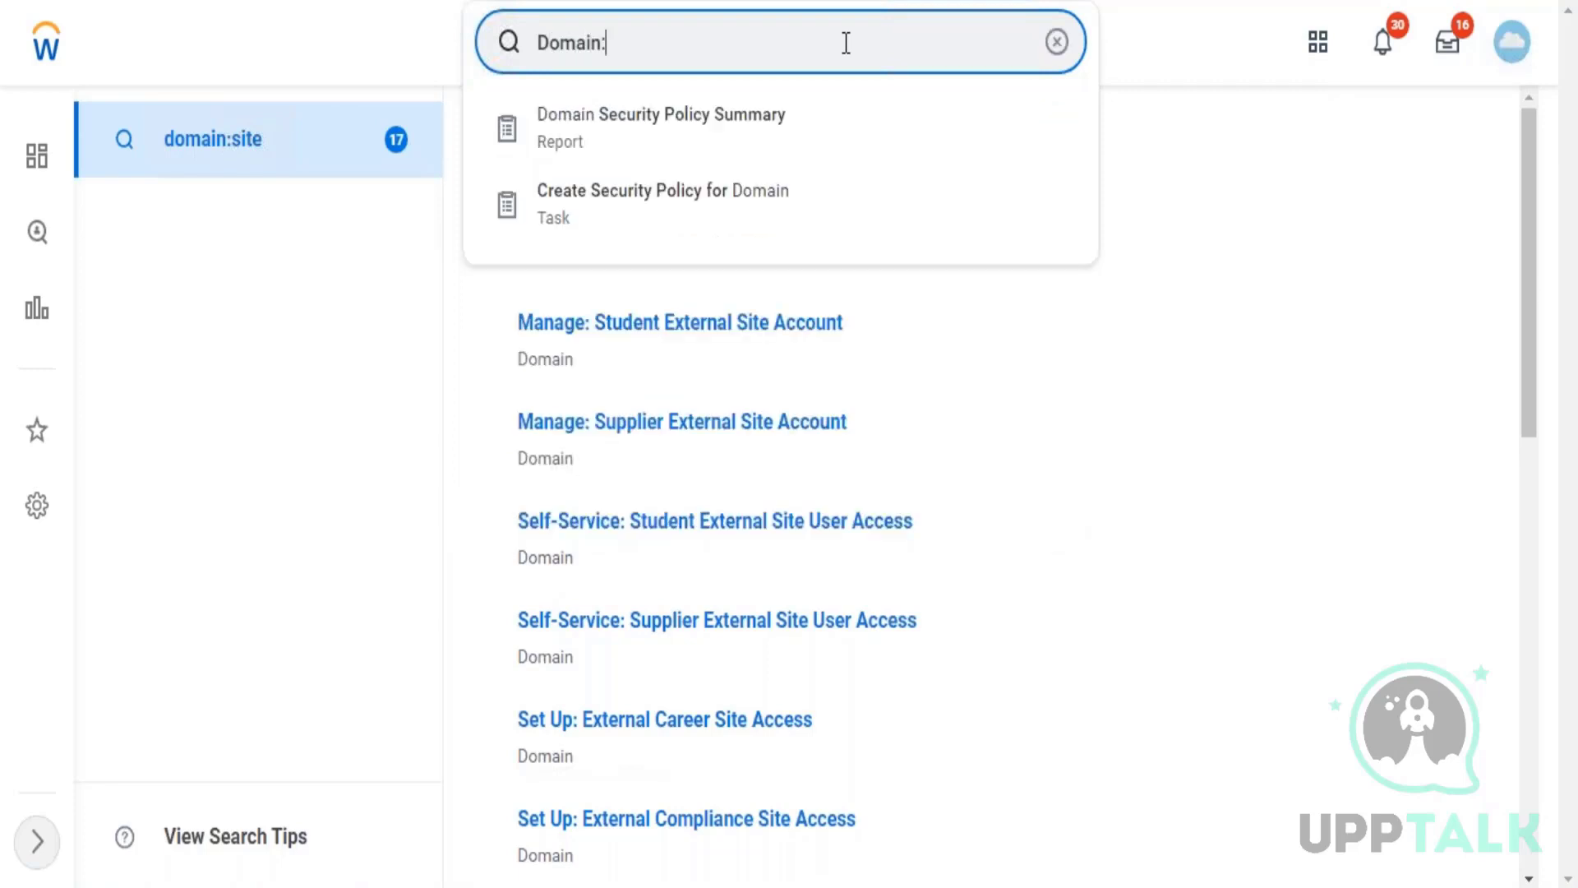
type("learnin")
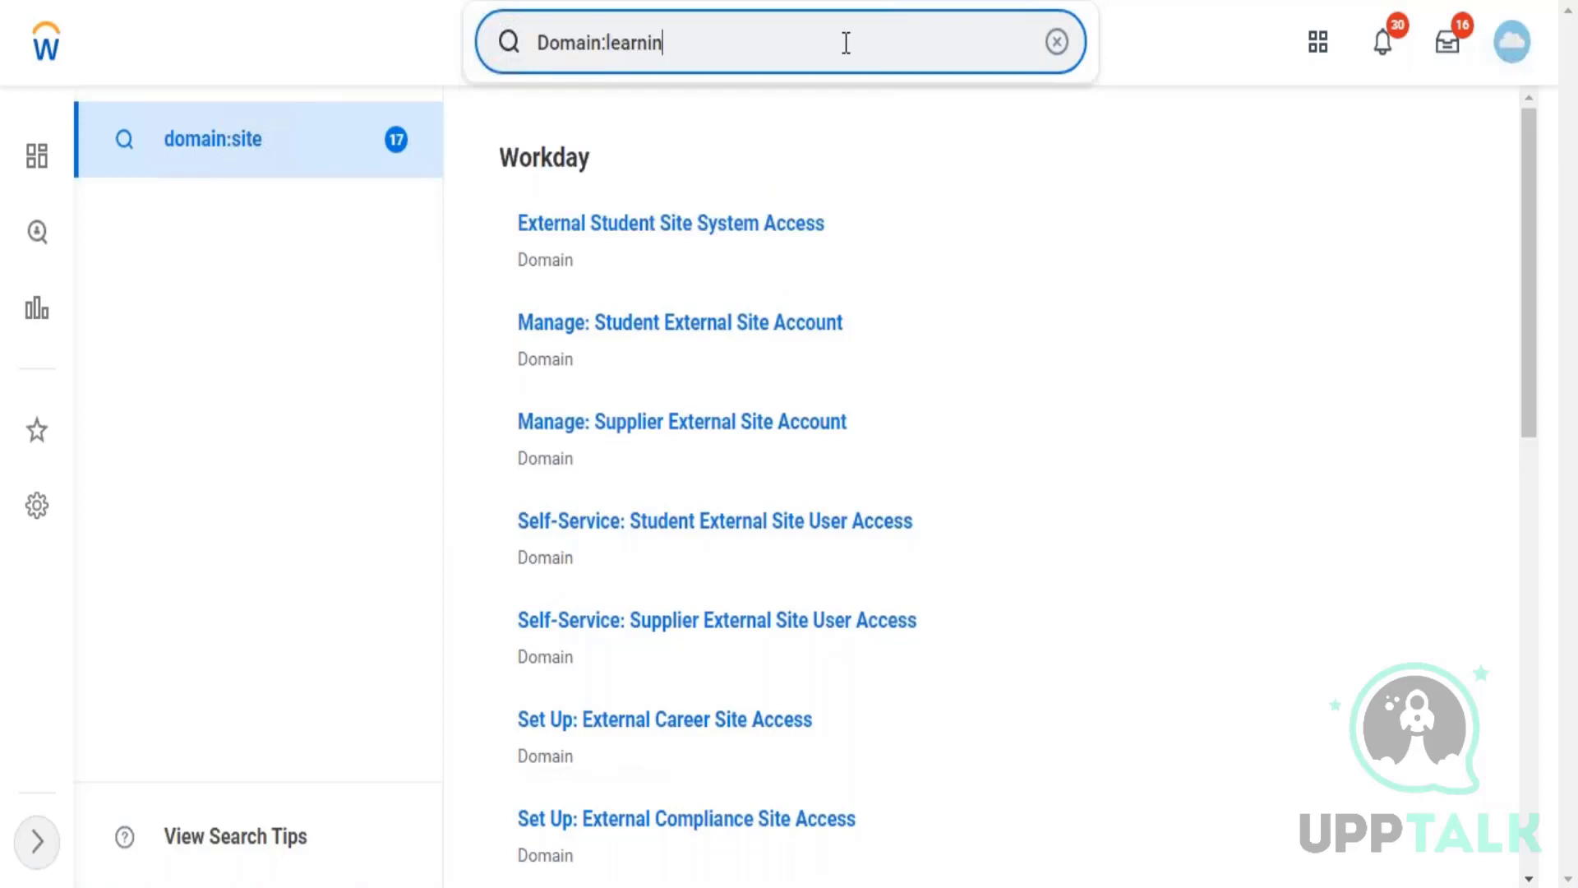
type("g Access")
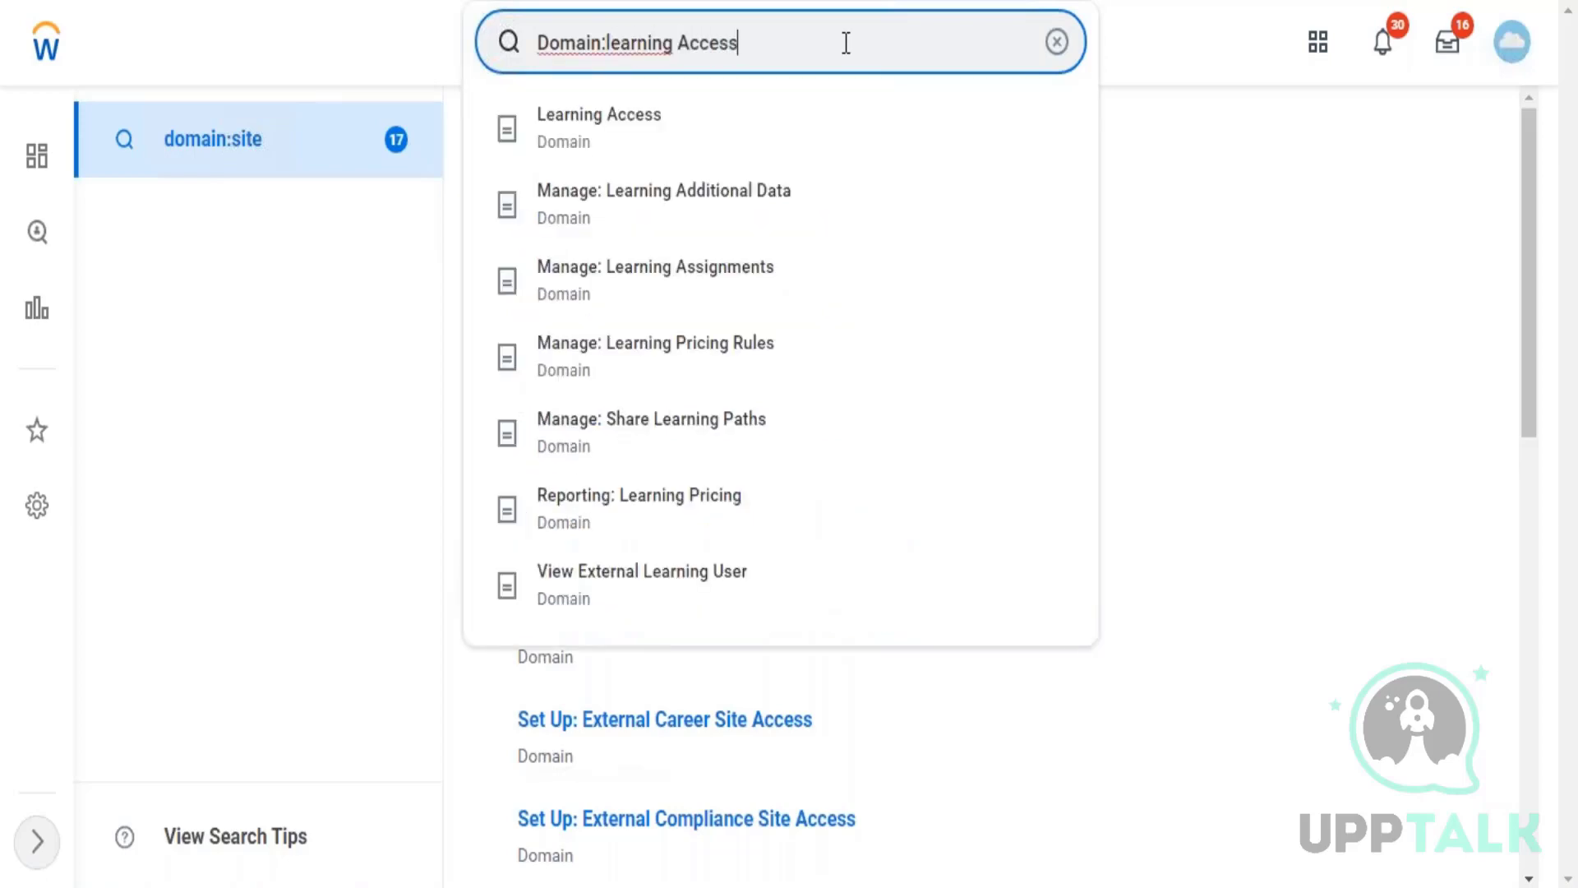
left_click(644, 139)
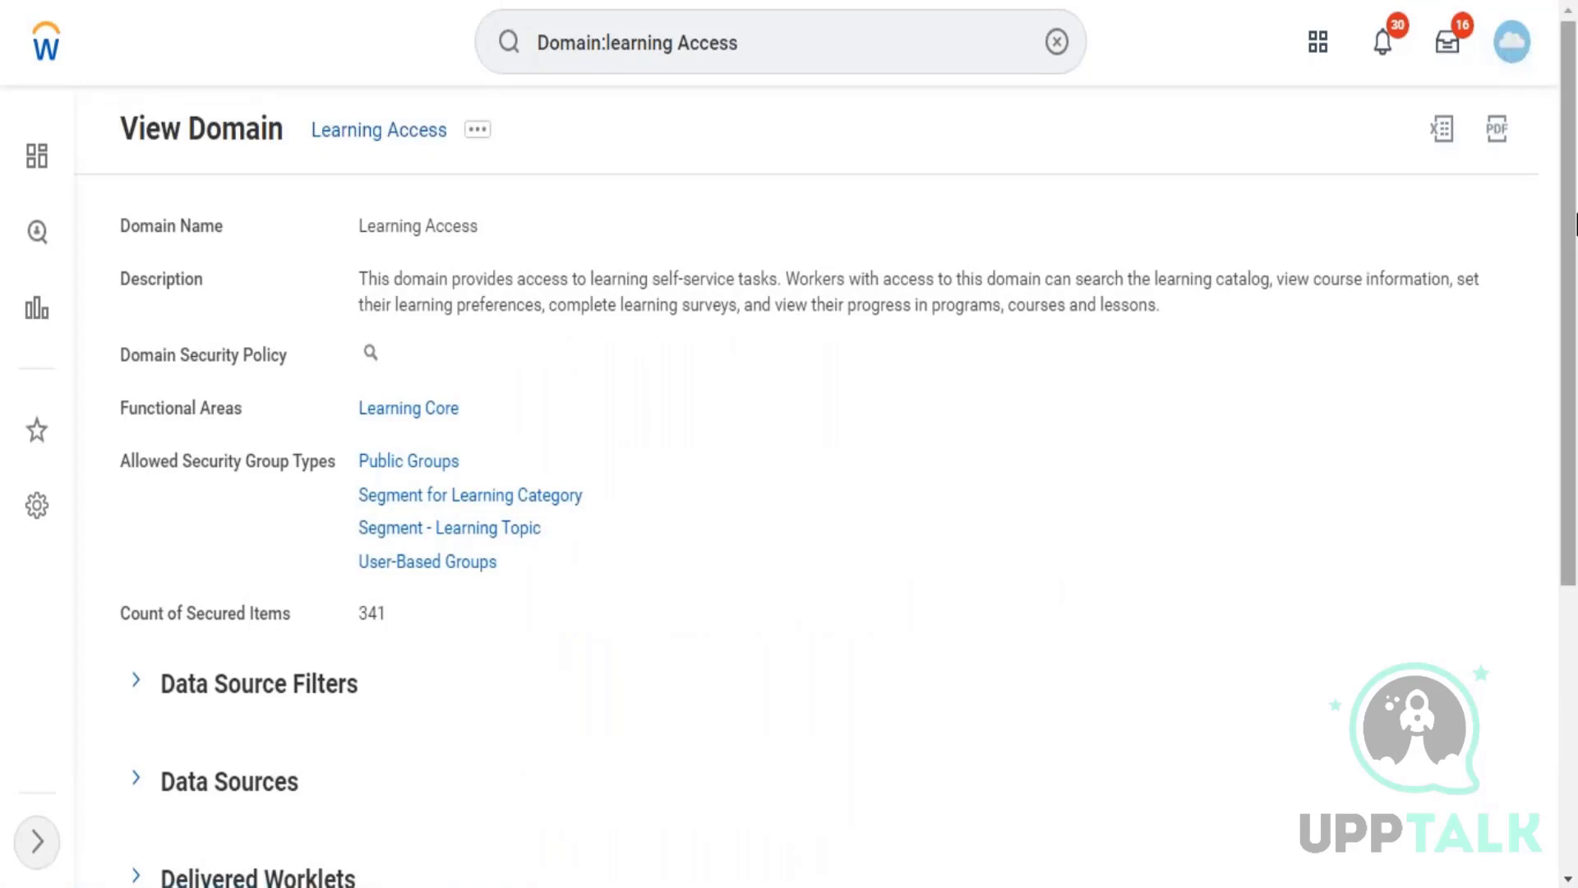
left_click_drag(1570, 321, 1569, 379)
scroll(1568, 511, "down", 1)
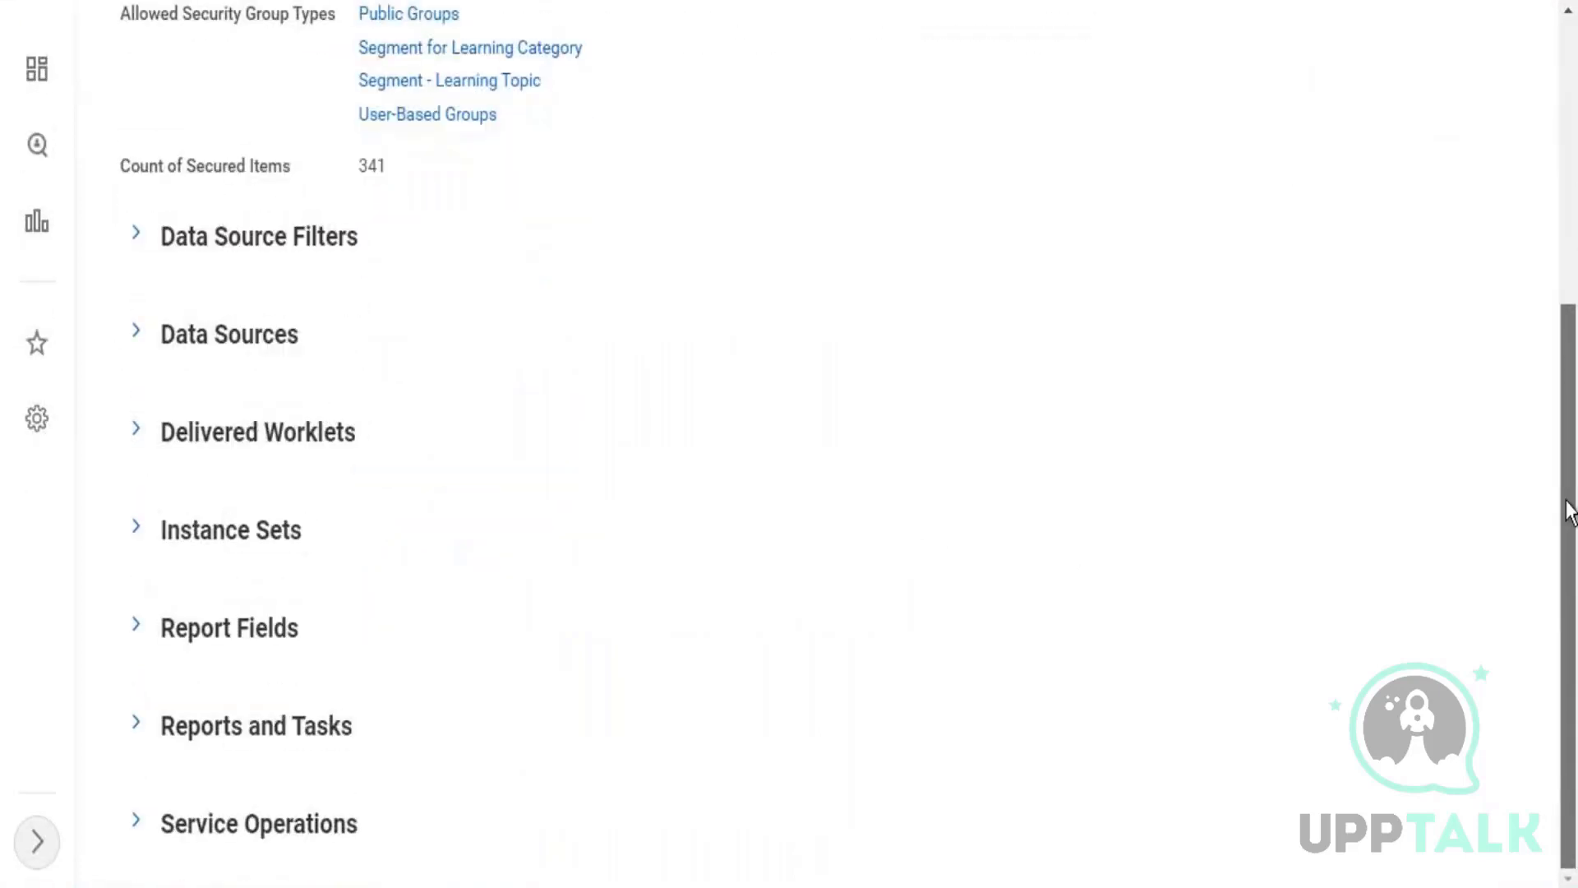
scroll(1568, 477, "up", 1)
left_click_drag(1569, 450, 1561, 177)
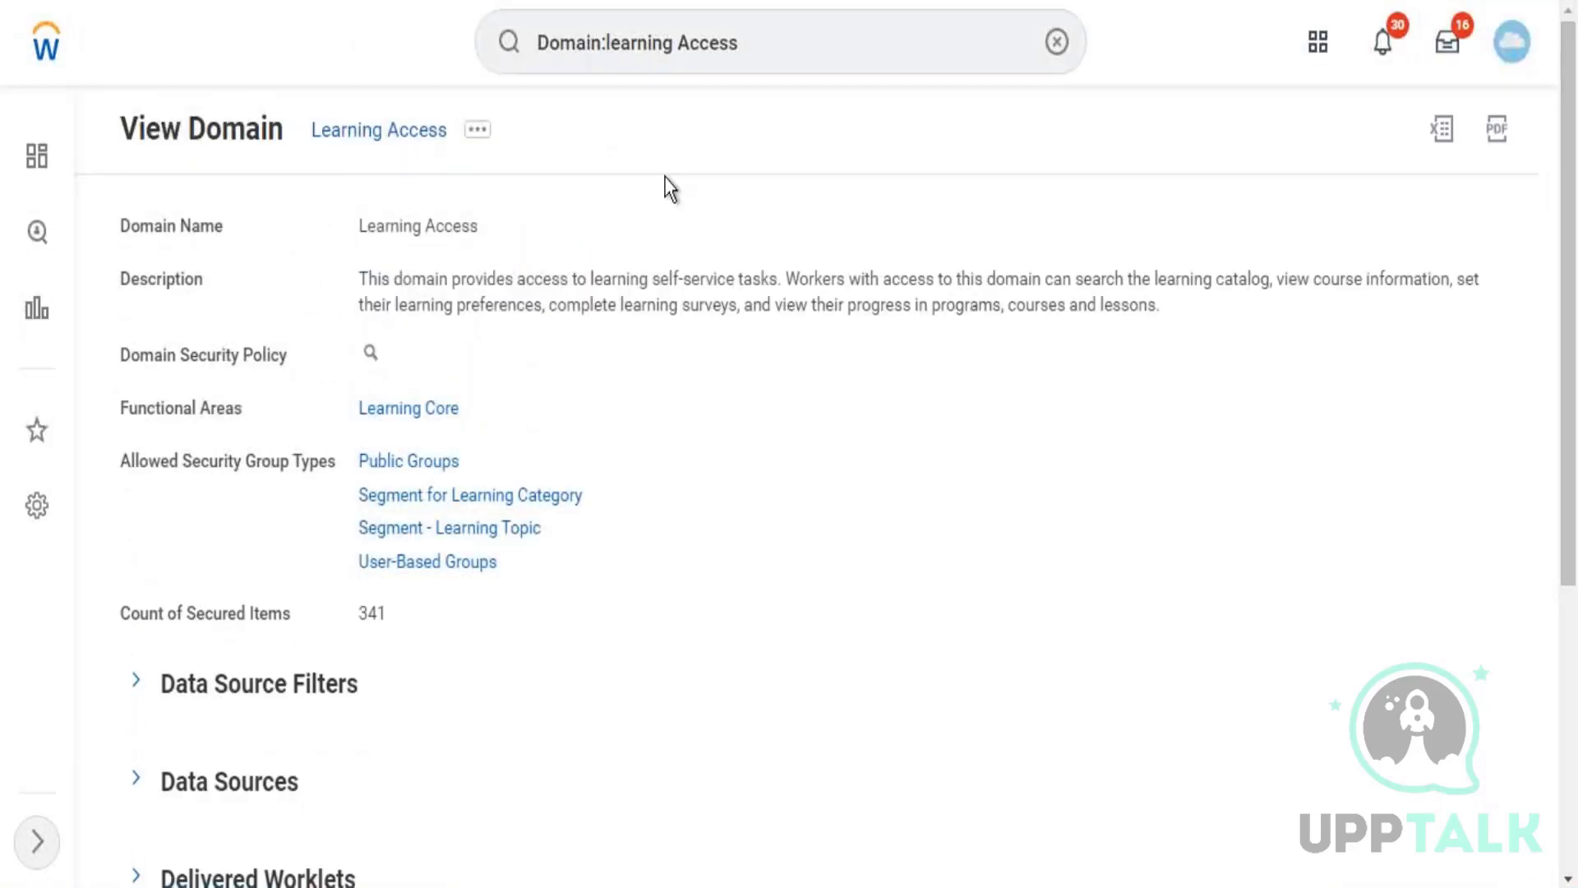
left_click(483, 133)
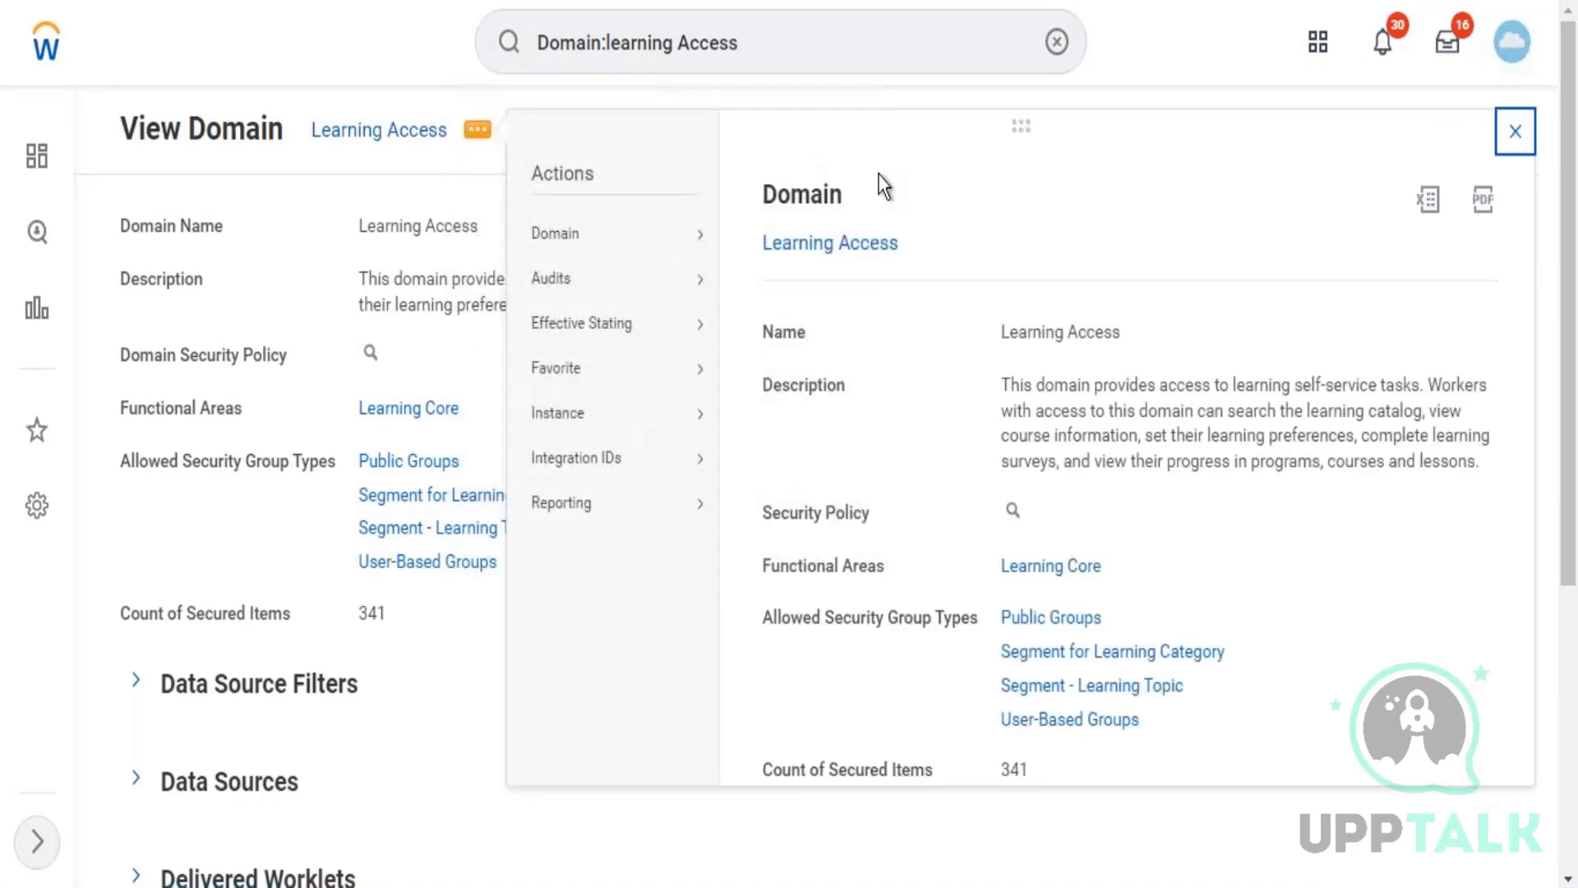
left_click(974, 29)
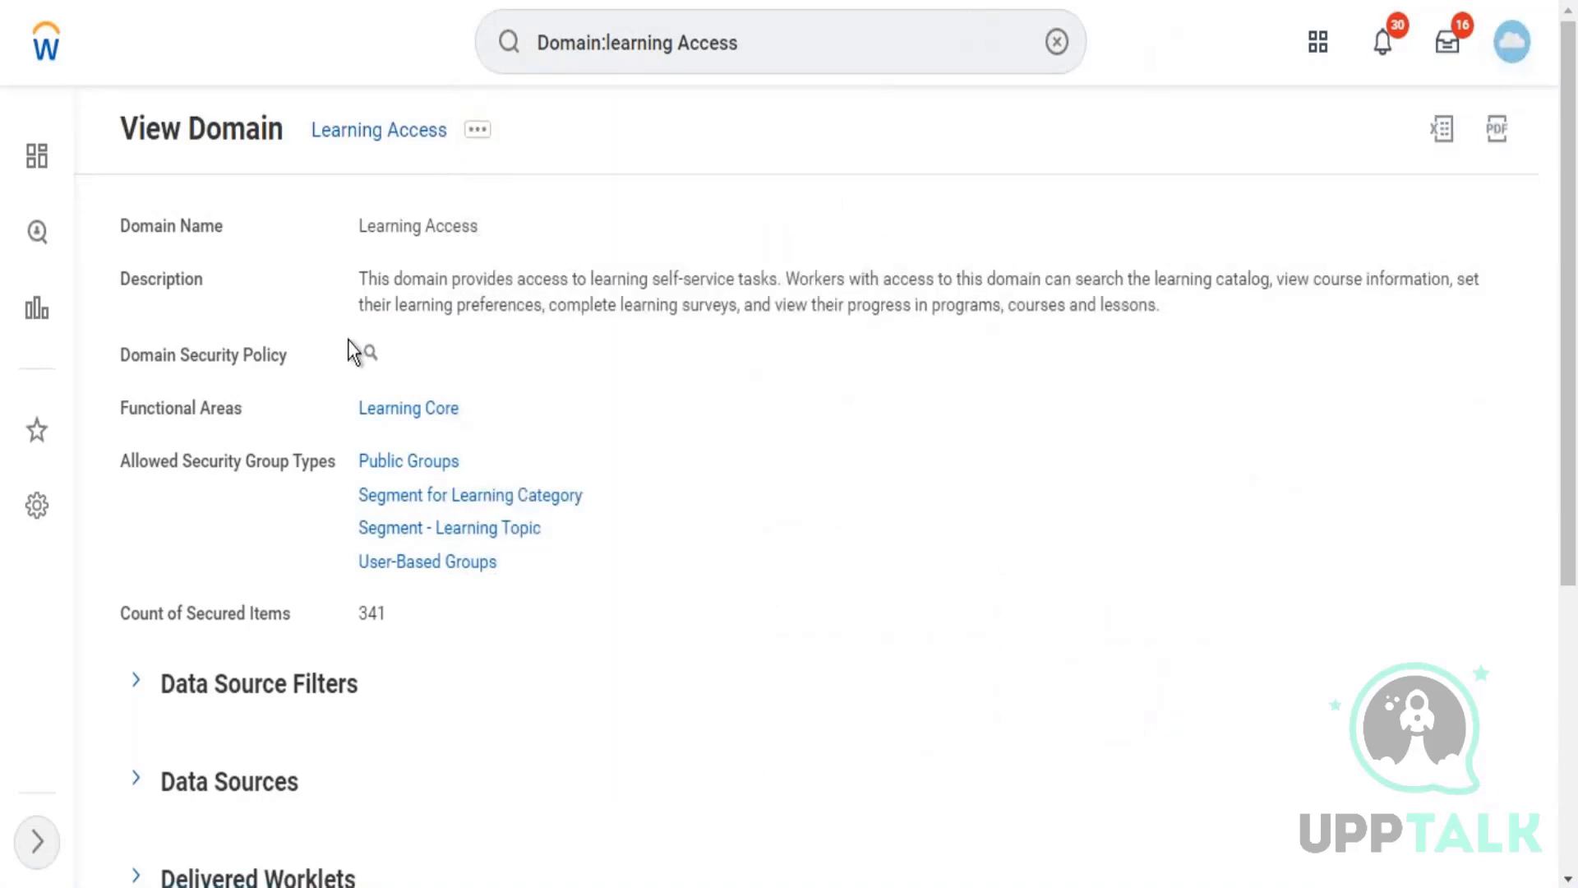
left_click_drag(362, 279, 1163, 305)
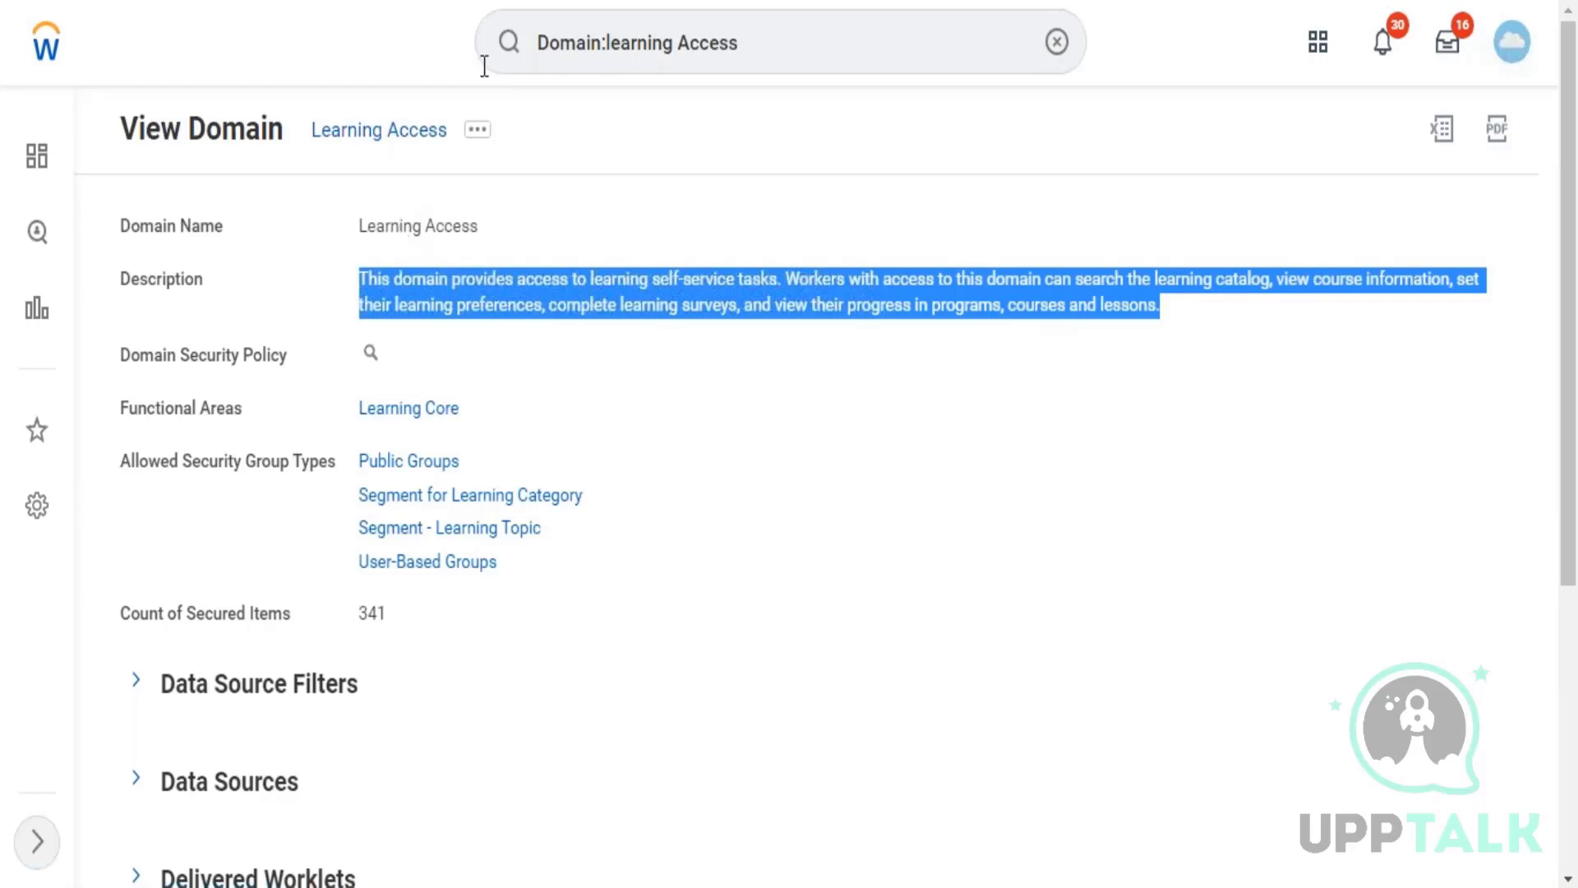
Step: Choose Edit Security Policy Permissions from the Learning Access domain's Domain actions
left_click(476, 132)
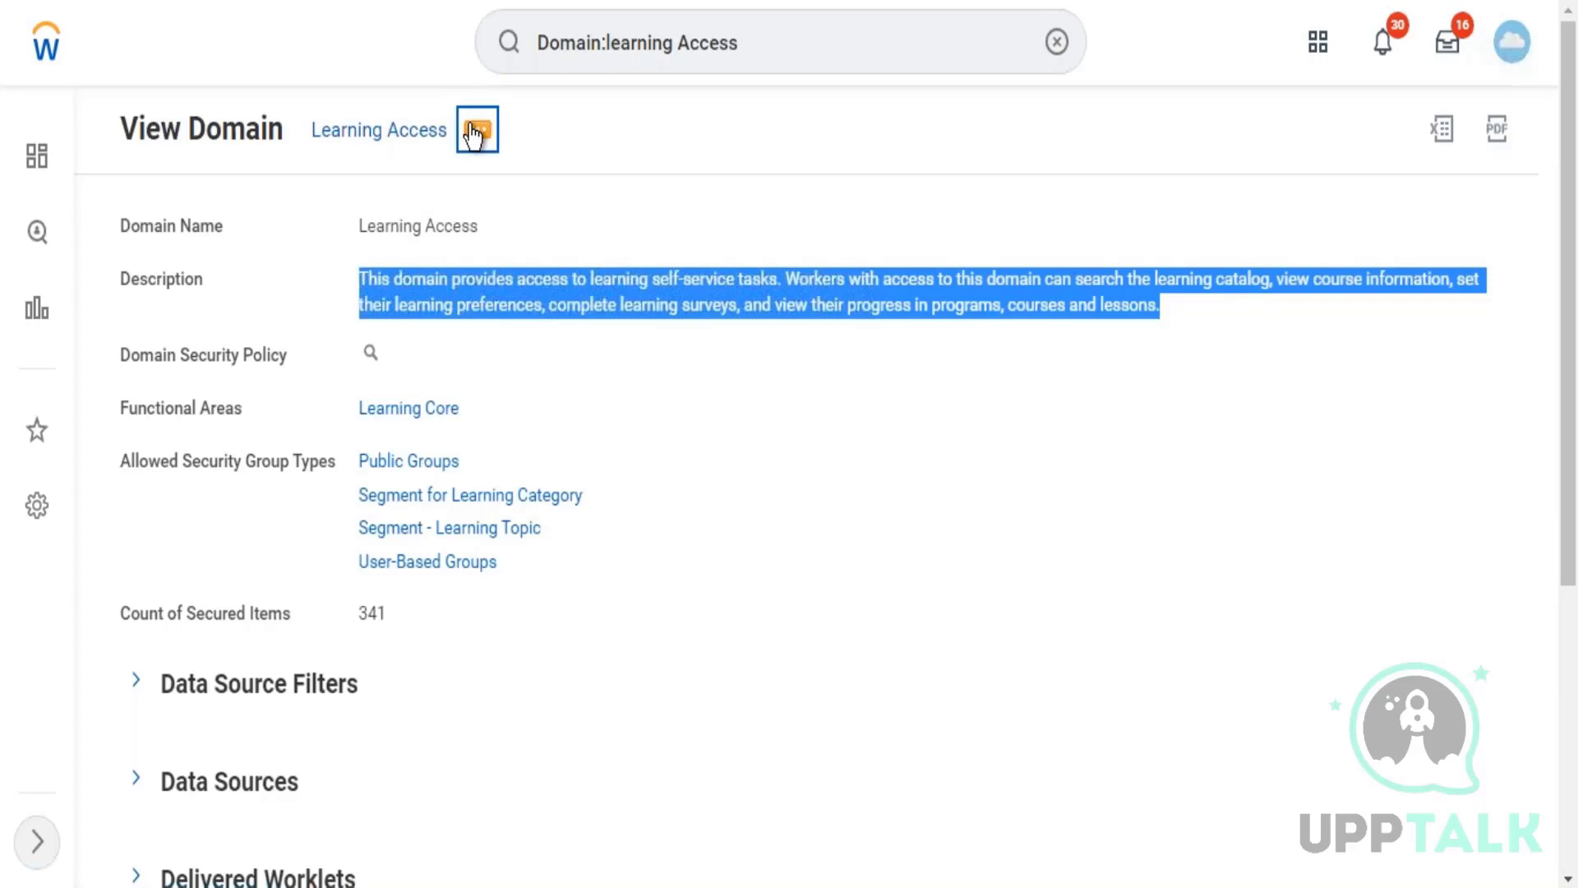
mouse_move(662, 246)
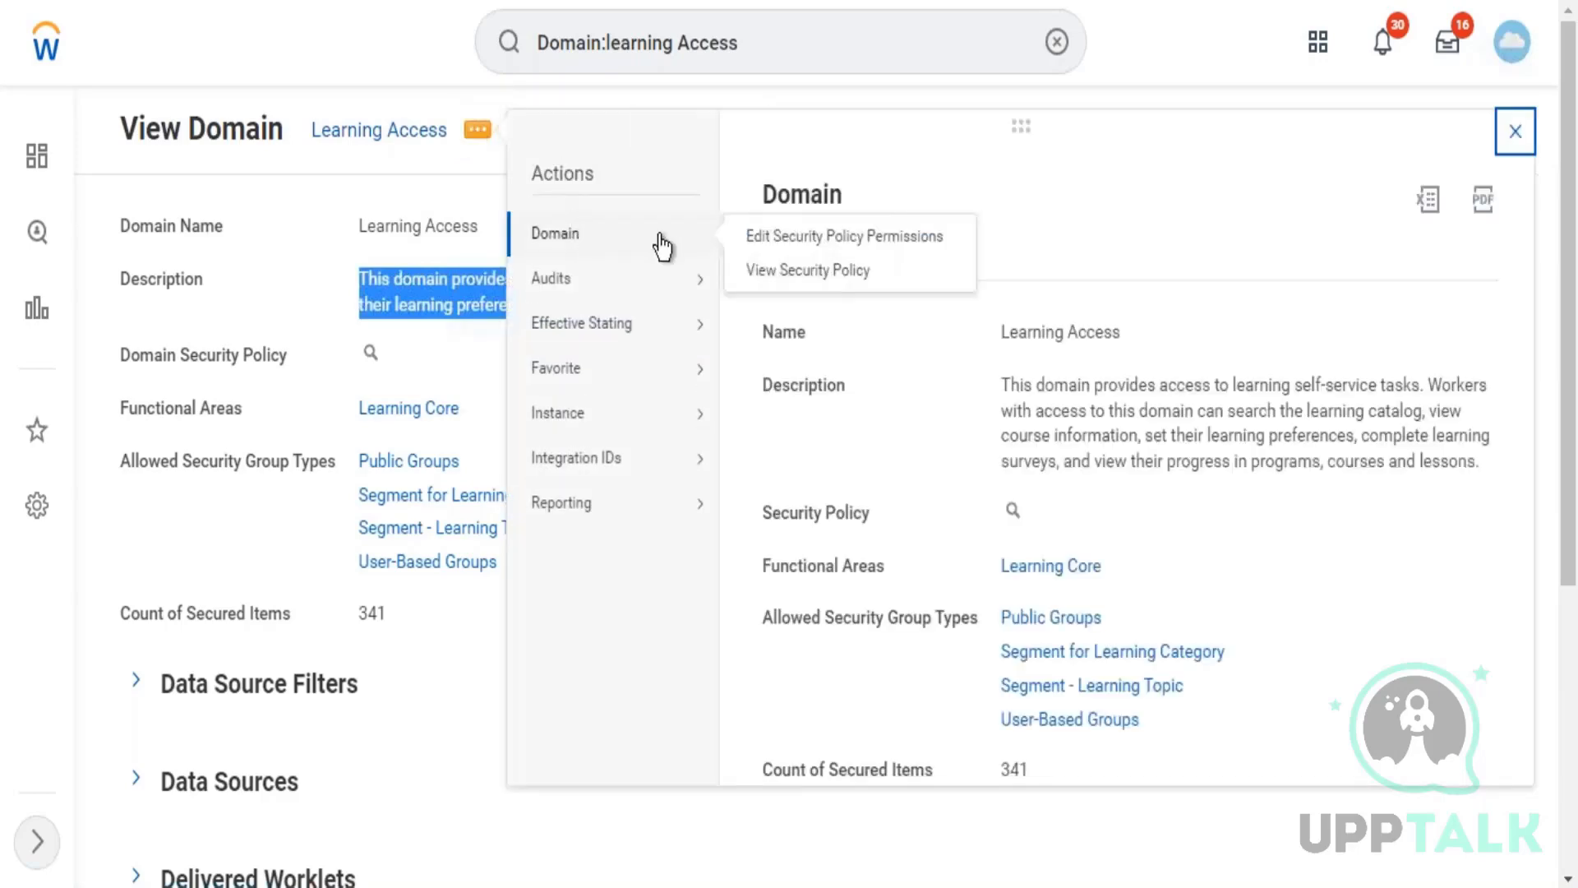
left_click(765, 237)
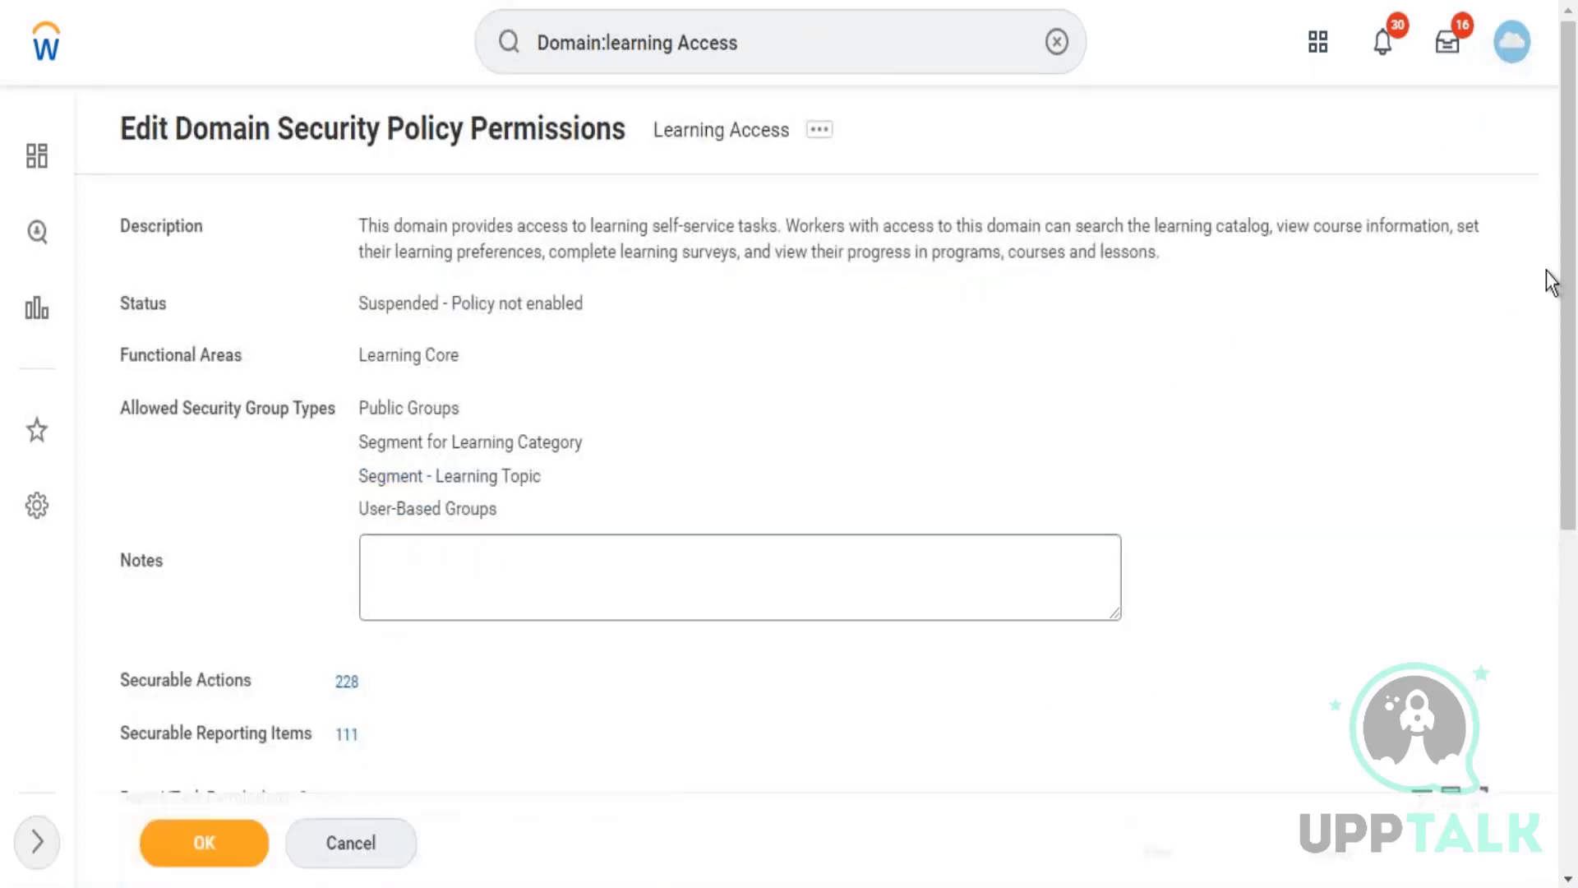
Step: Scroll down to the Report/Task Permissions table for Learning Access
scroll(1571, 284, "down", 6)
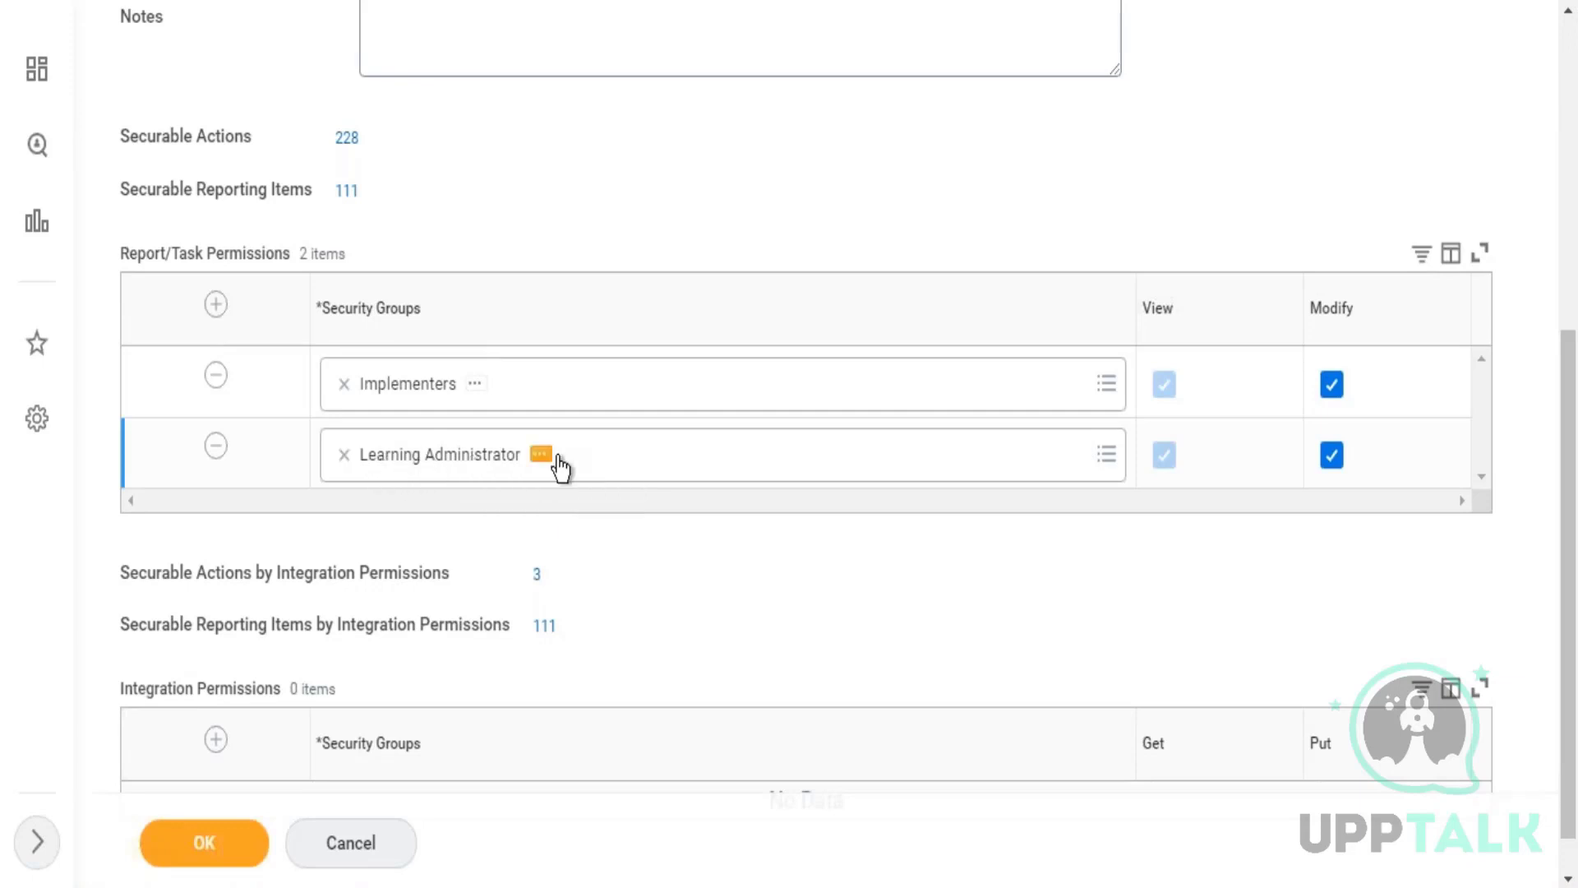
Step: Add a Report/Task Permissions row with the All Employees security group
left_click(217, 307)
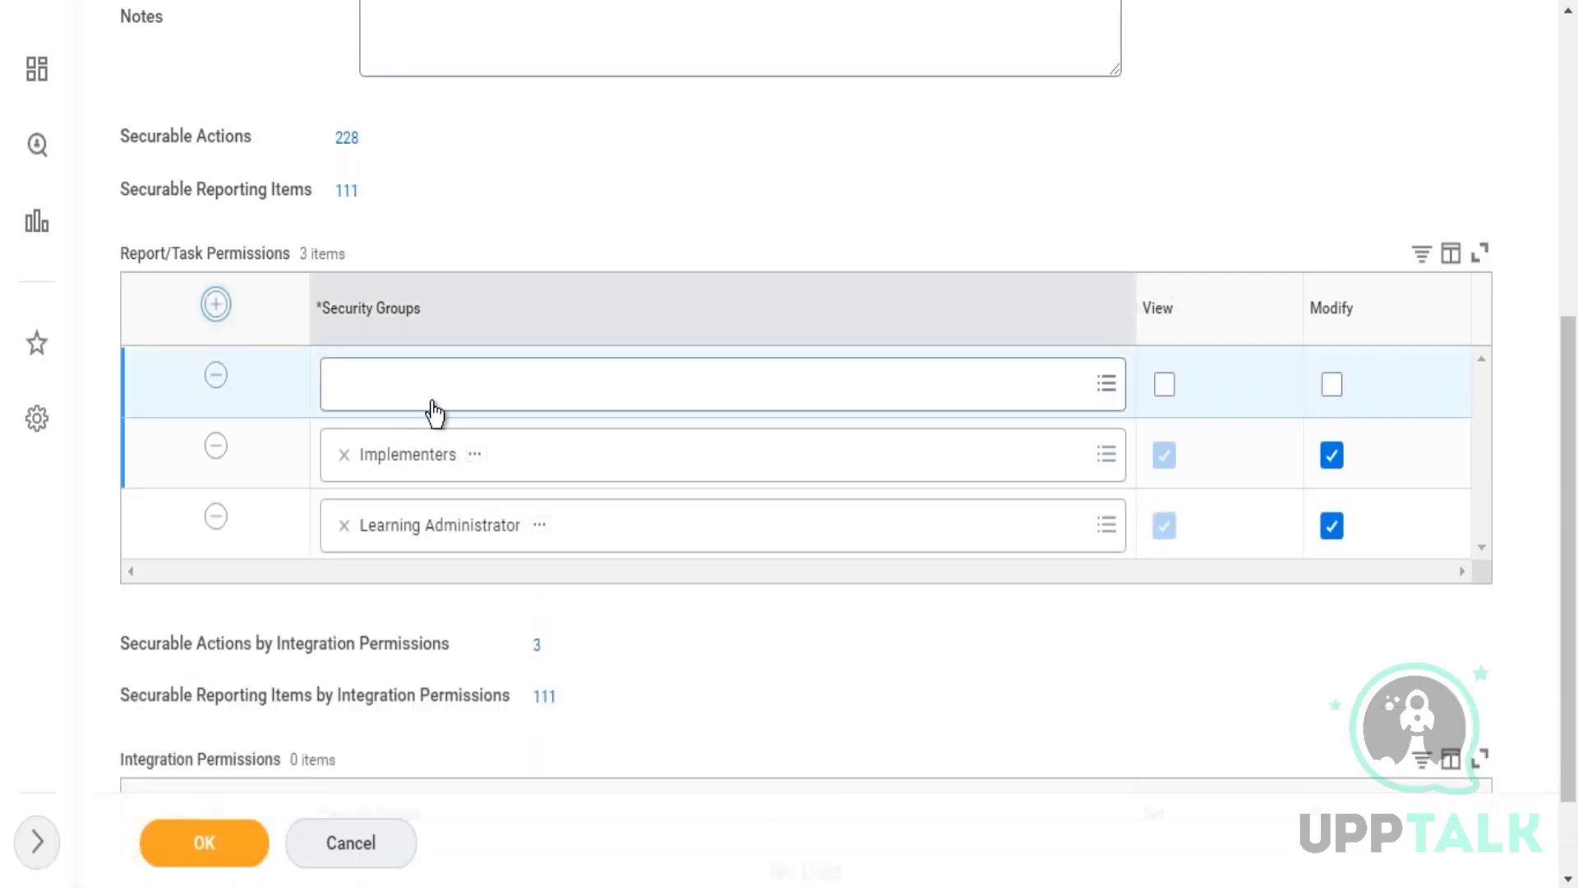
left_click(504, 403)
type("Employ")
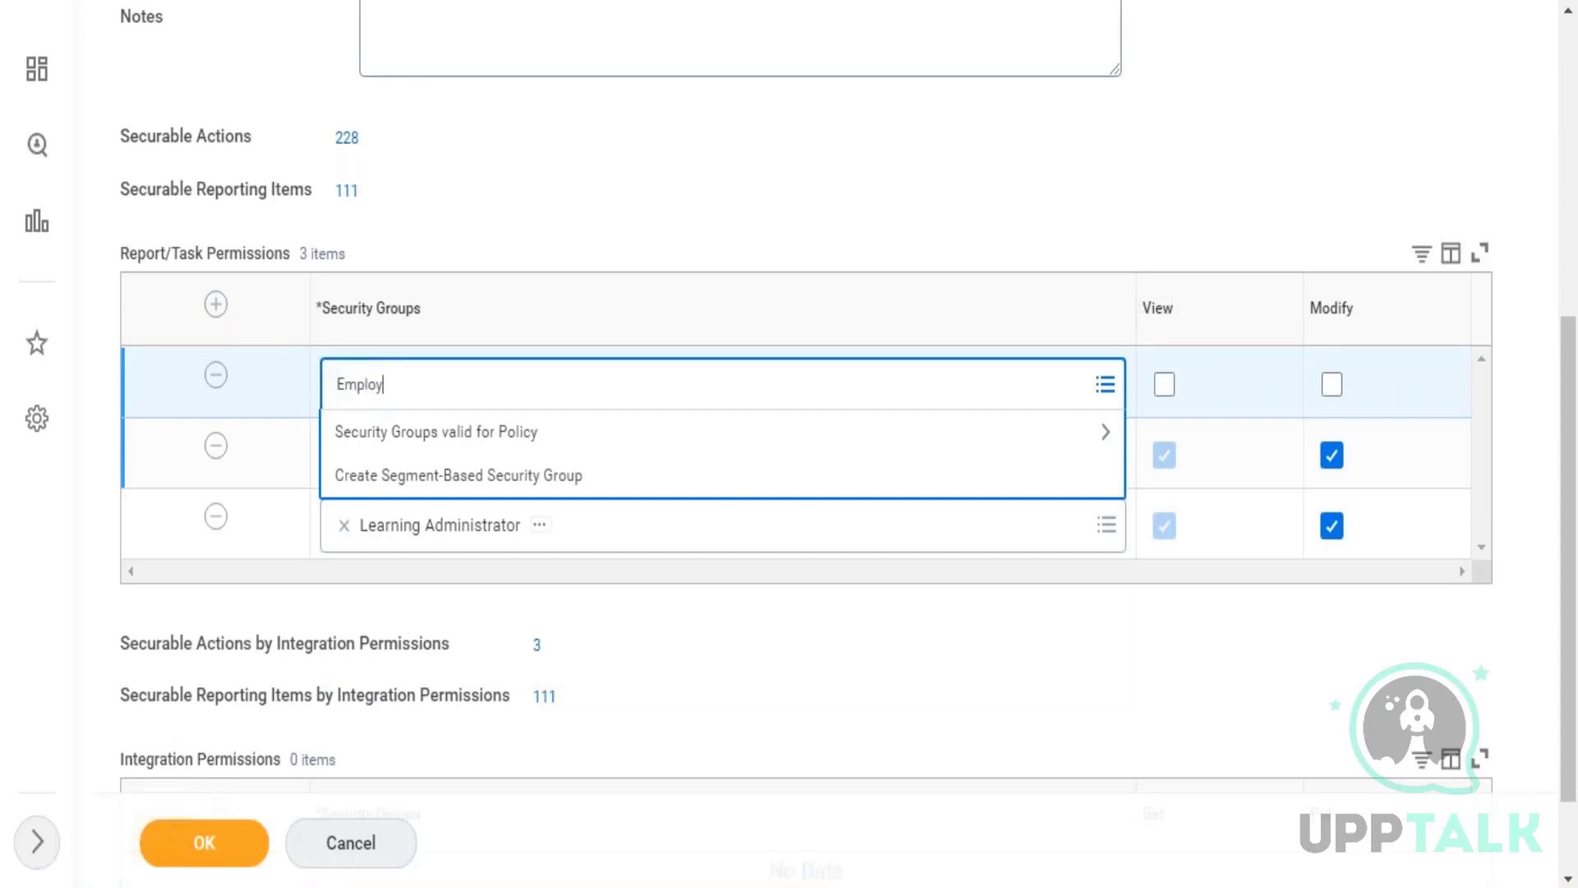
type("ee as self")
key("Return")
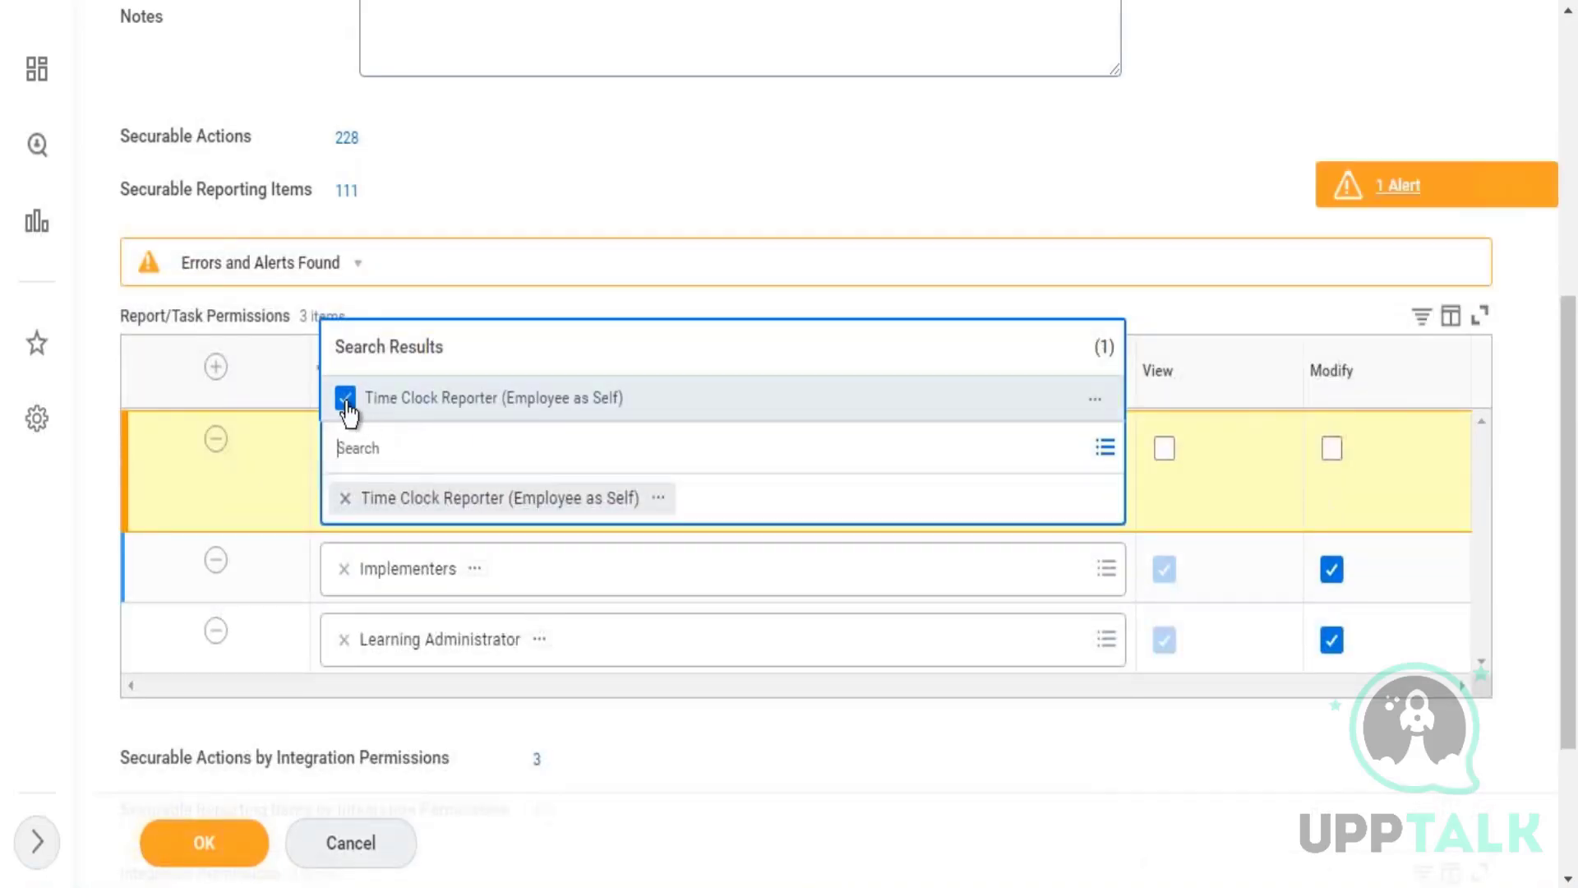
left_click(346, 401)
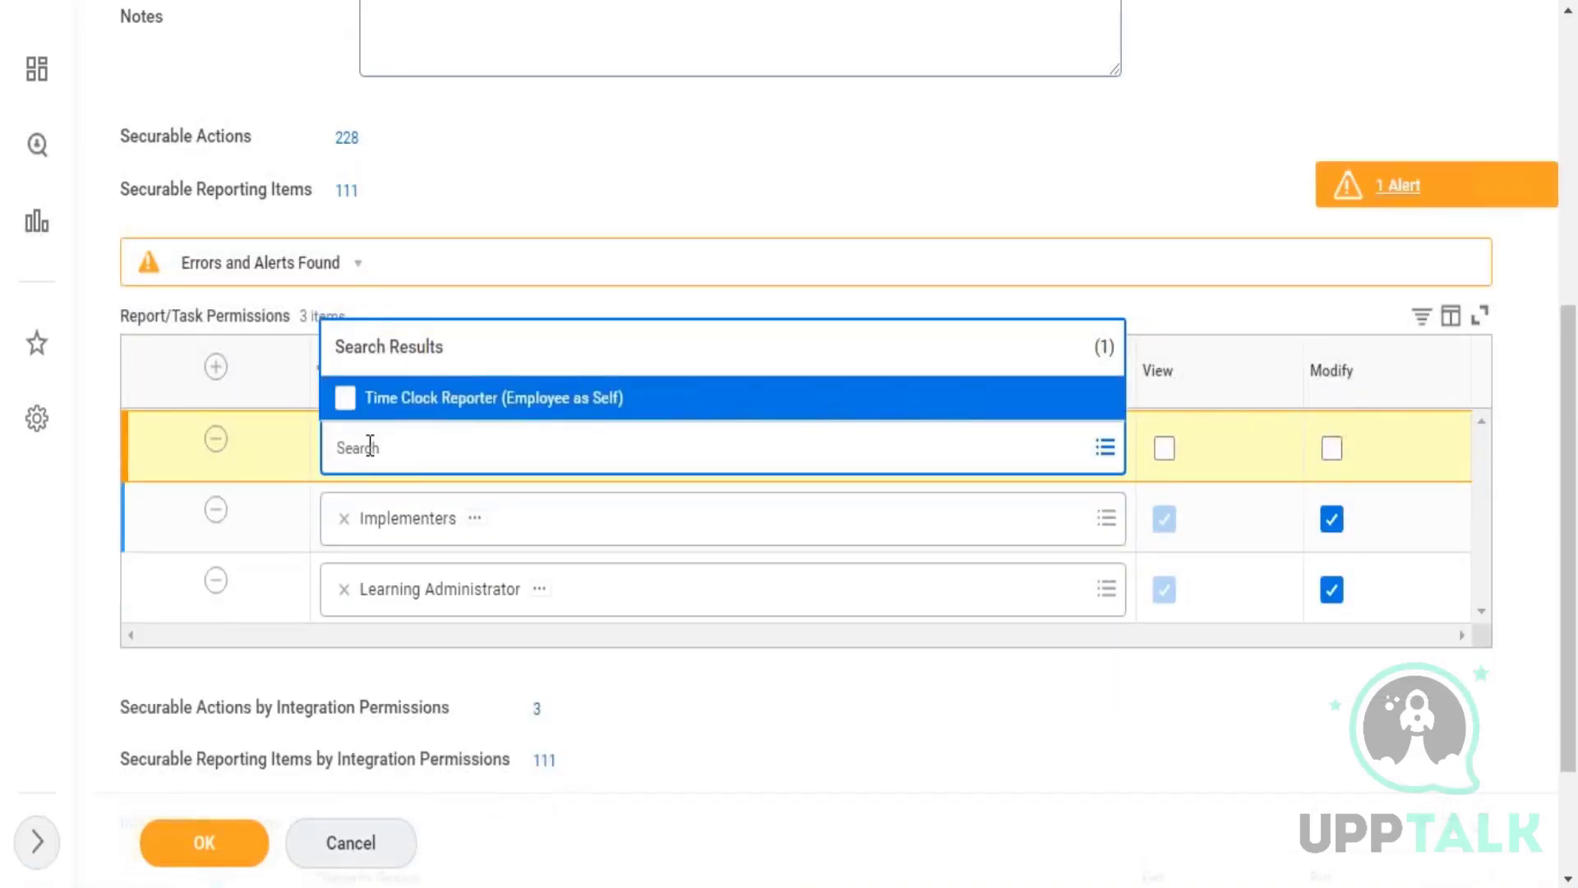
type("Employee")
key("Return")
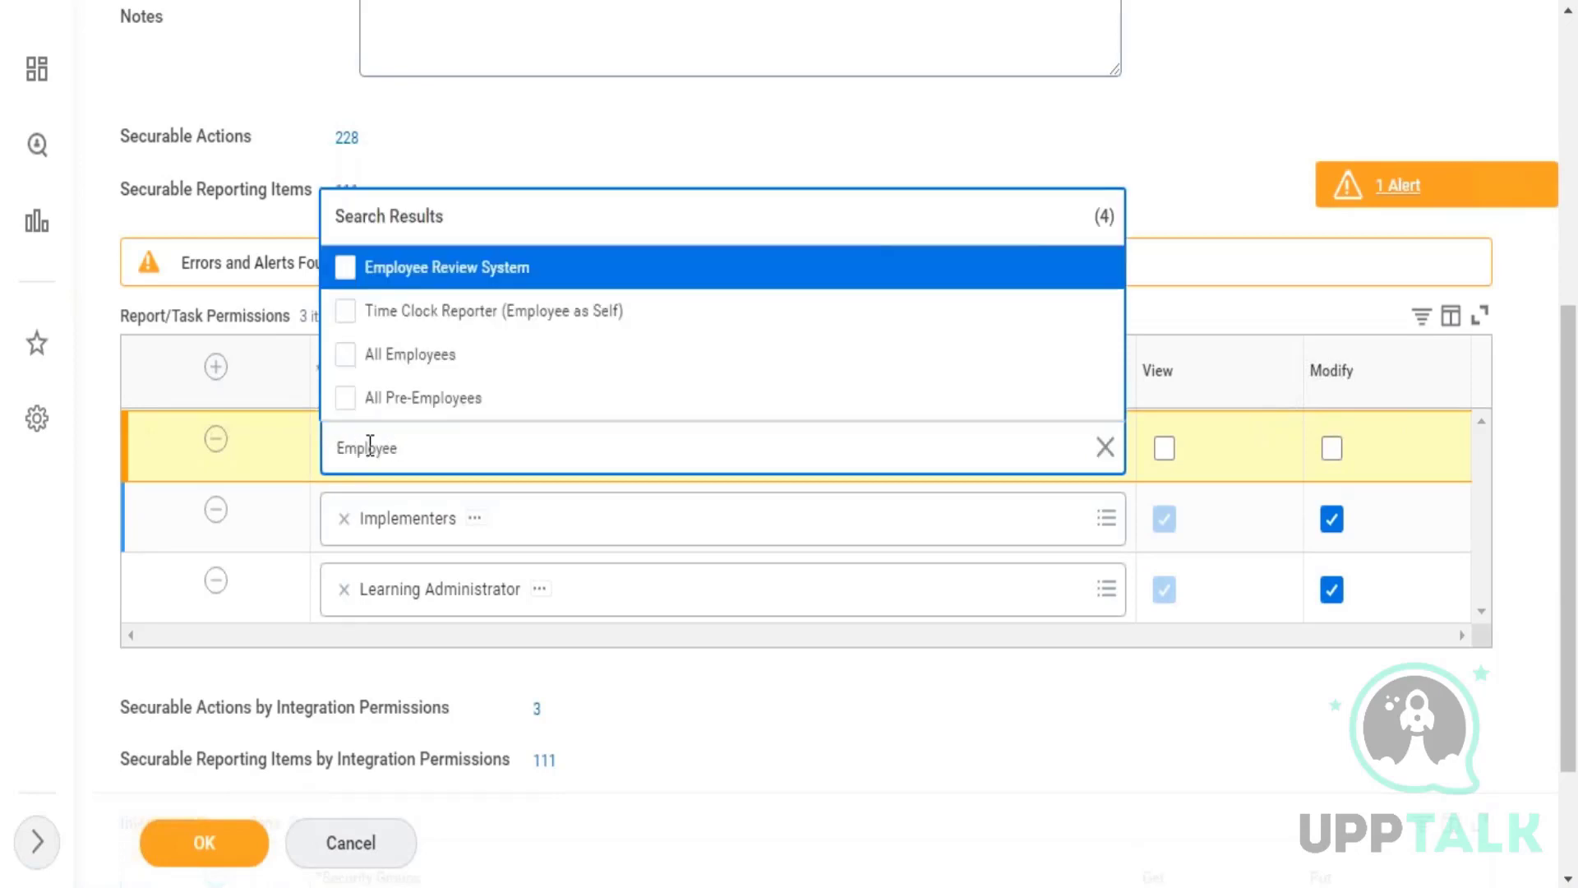
left_click(395, 367)
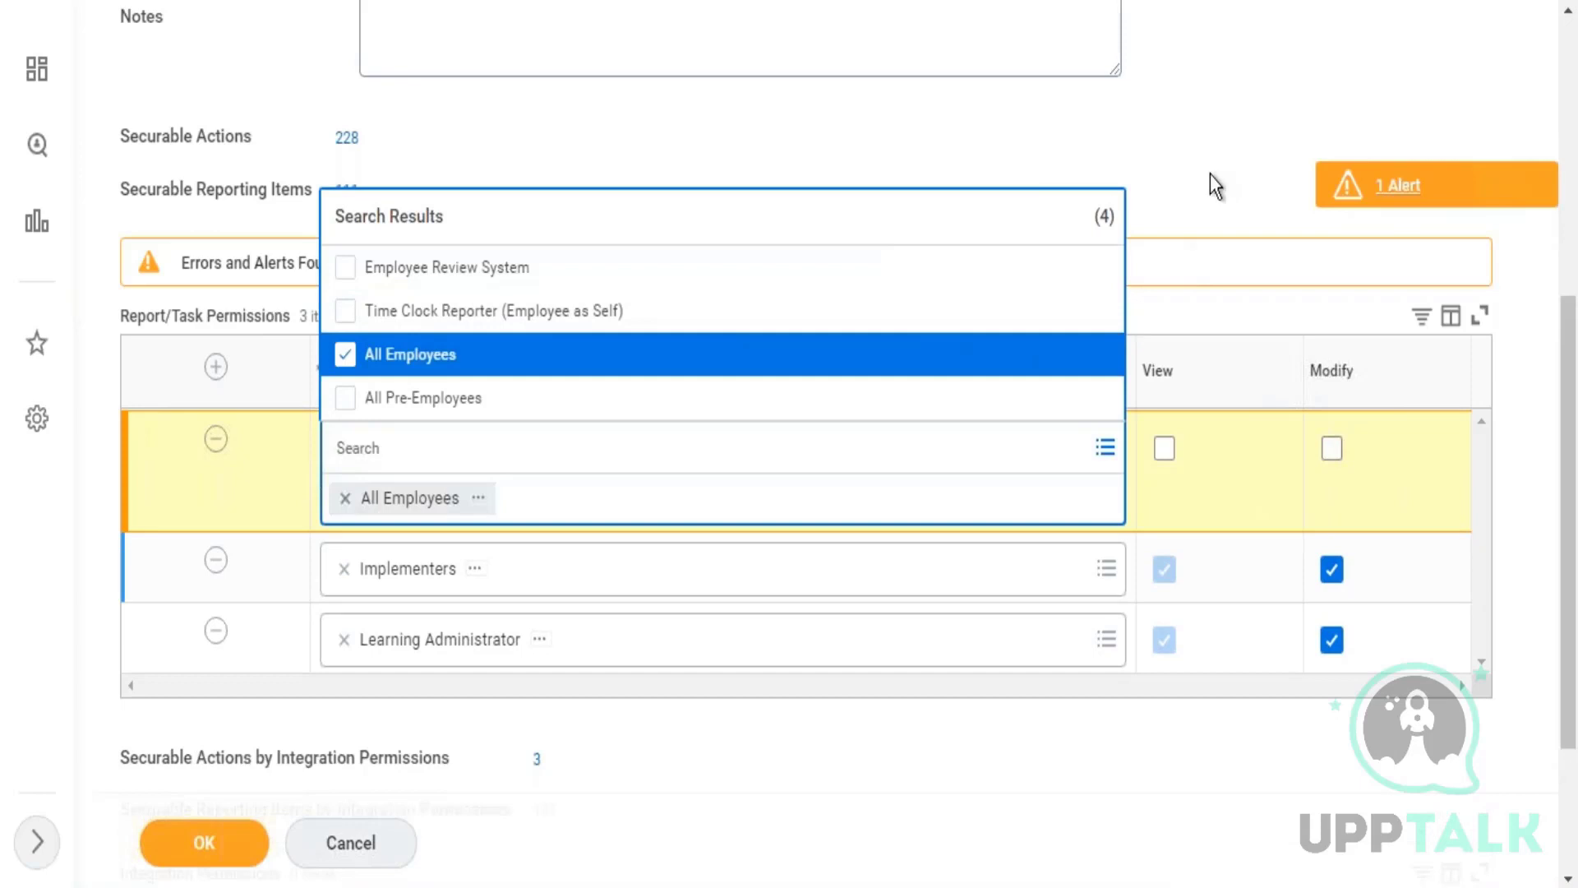
left_click(1167, 464)
Step: Give All Employees View and Modify, and add another empty row
left_click(1163, 452)
left_click(1331, 448)
left_click(216, 370)
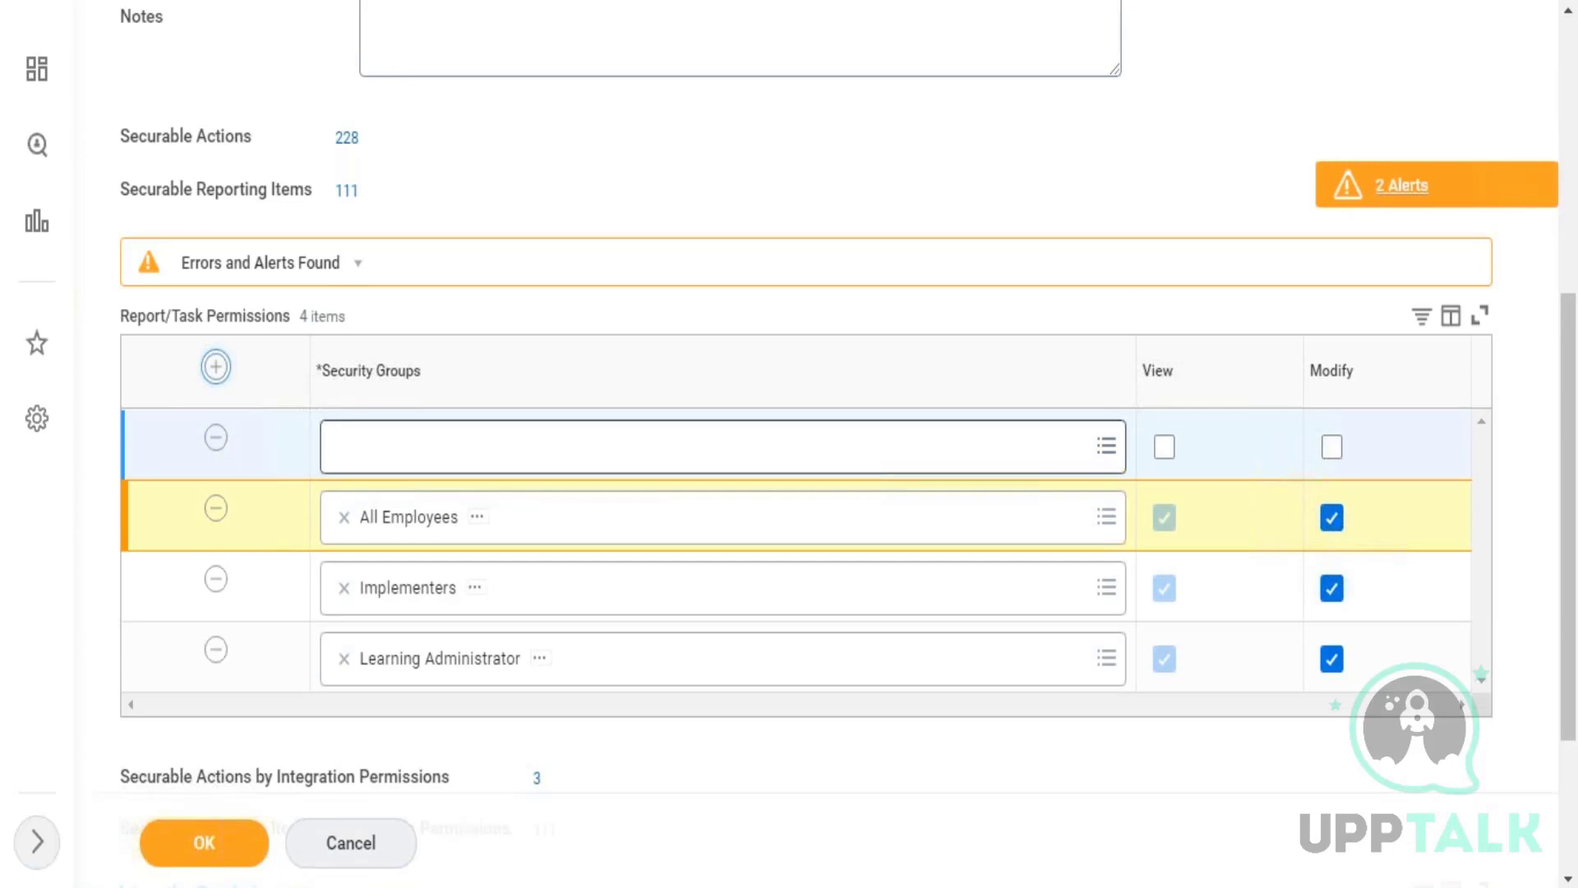
Step: Uncheck Modify for All Employees, keeping View only, and select the empty group field
left_click(1331, 517)
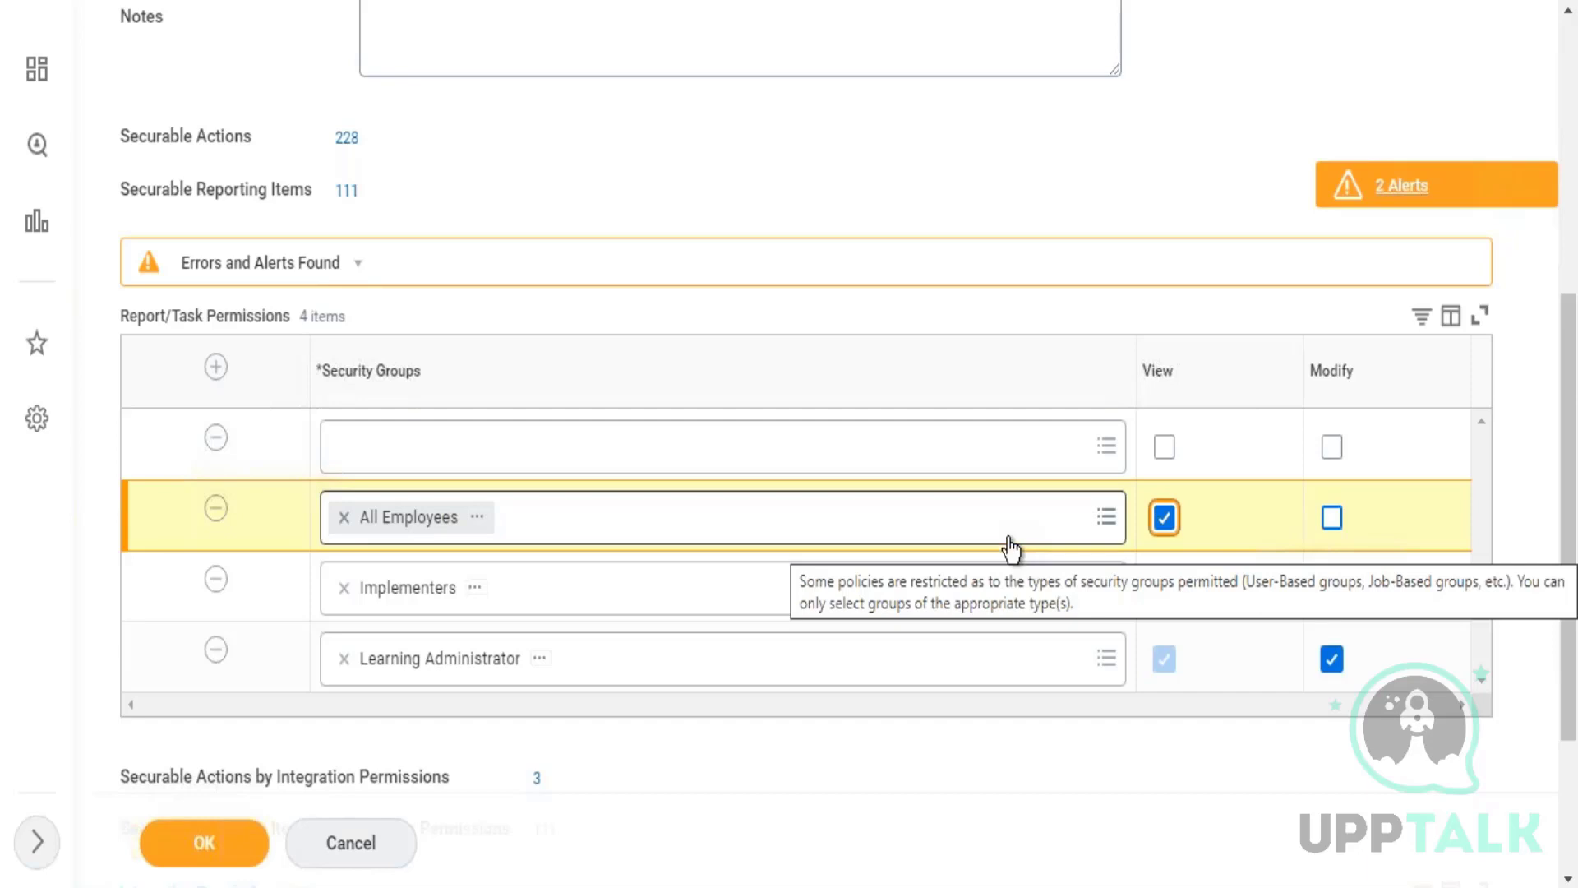
left_click(796, 472)
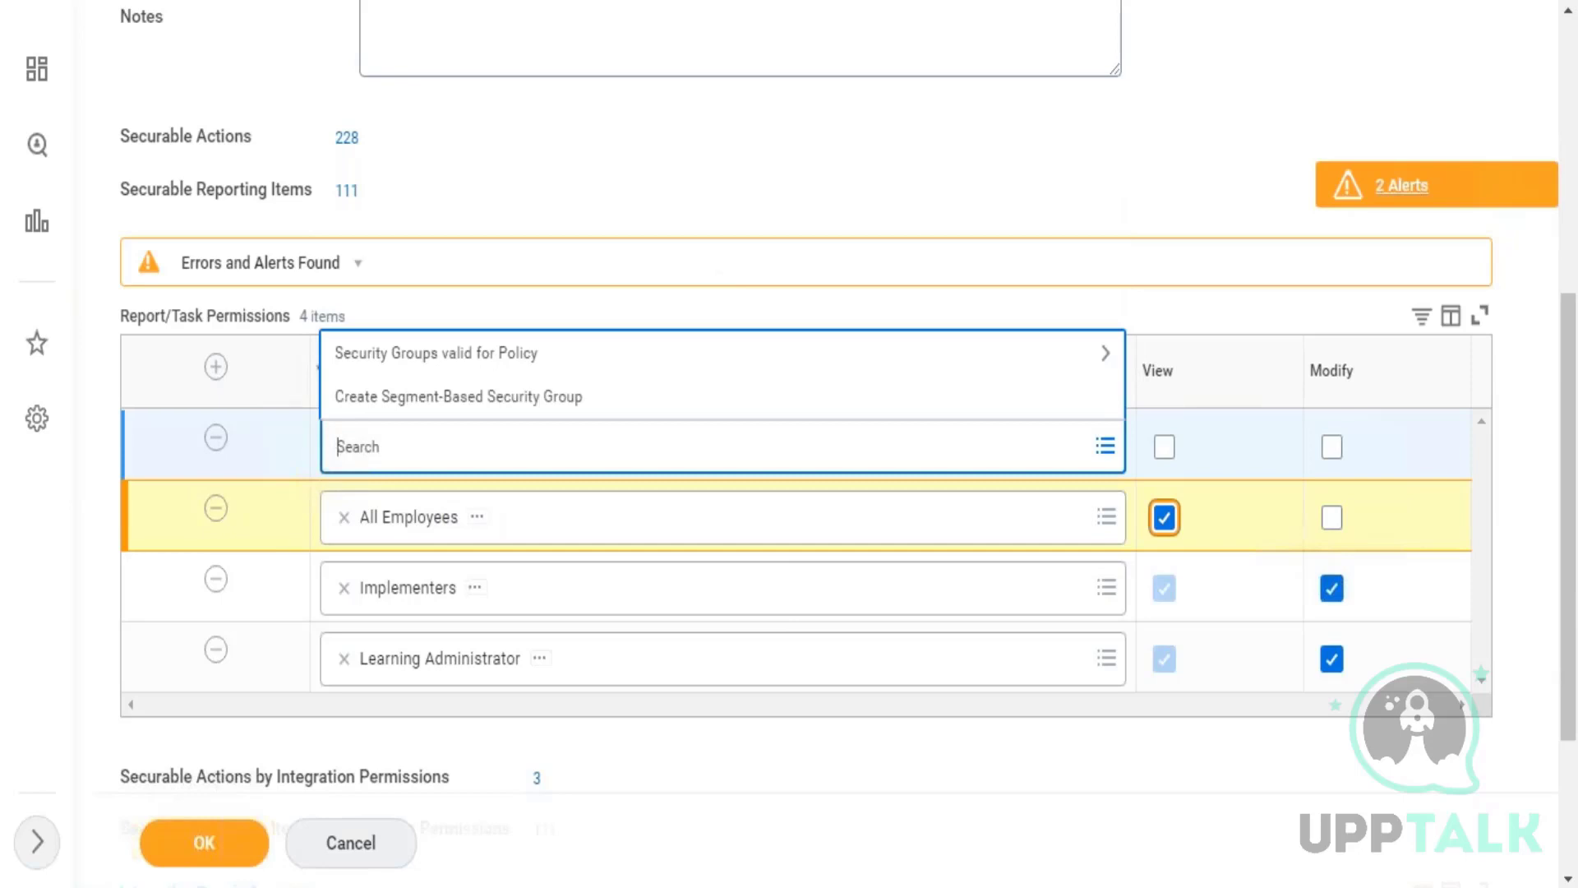
Step: Search 'contin' and set the new row's group to All Contingent Workers
type("contin")
key("Return")
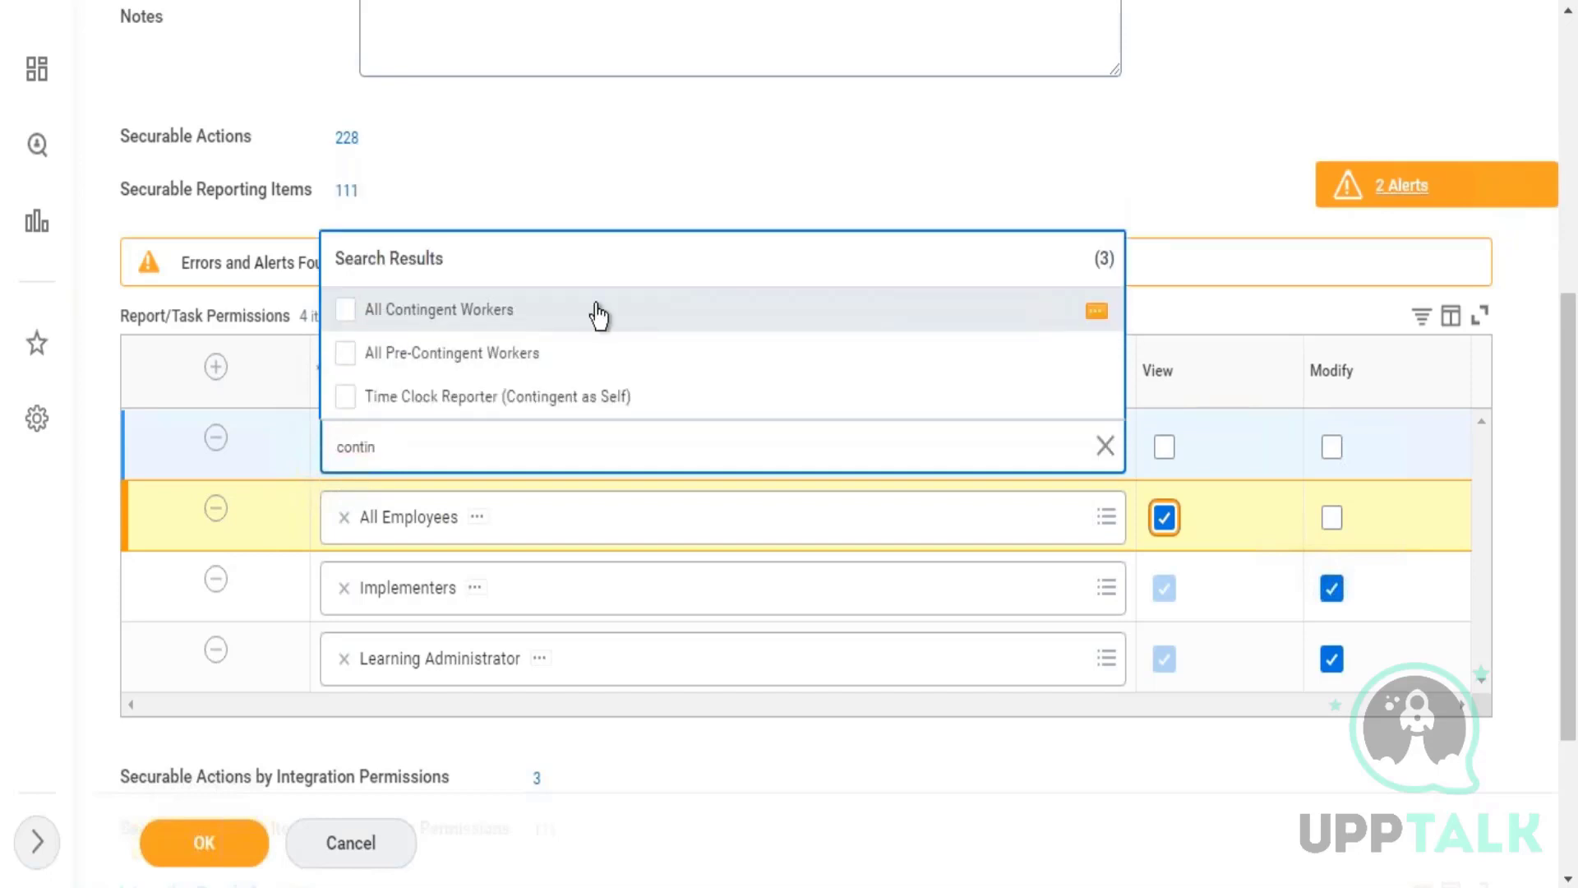
left_click(597, 312)
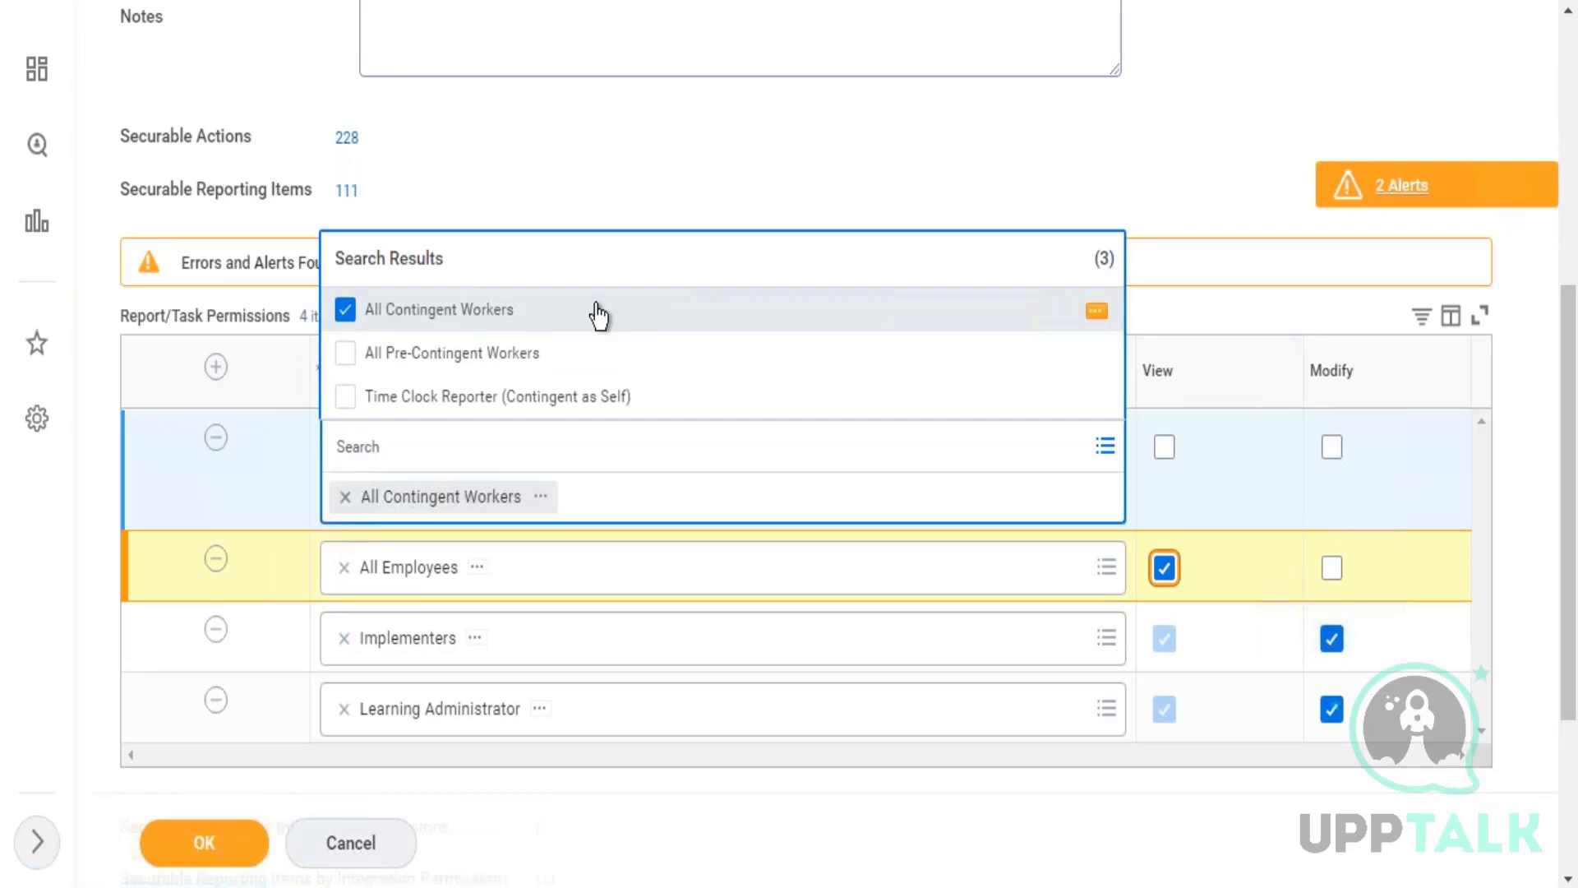
left_click(1125, 116)
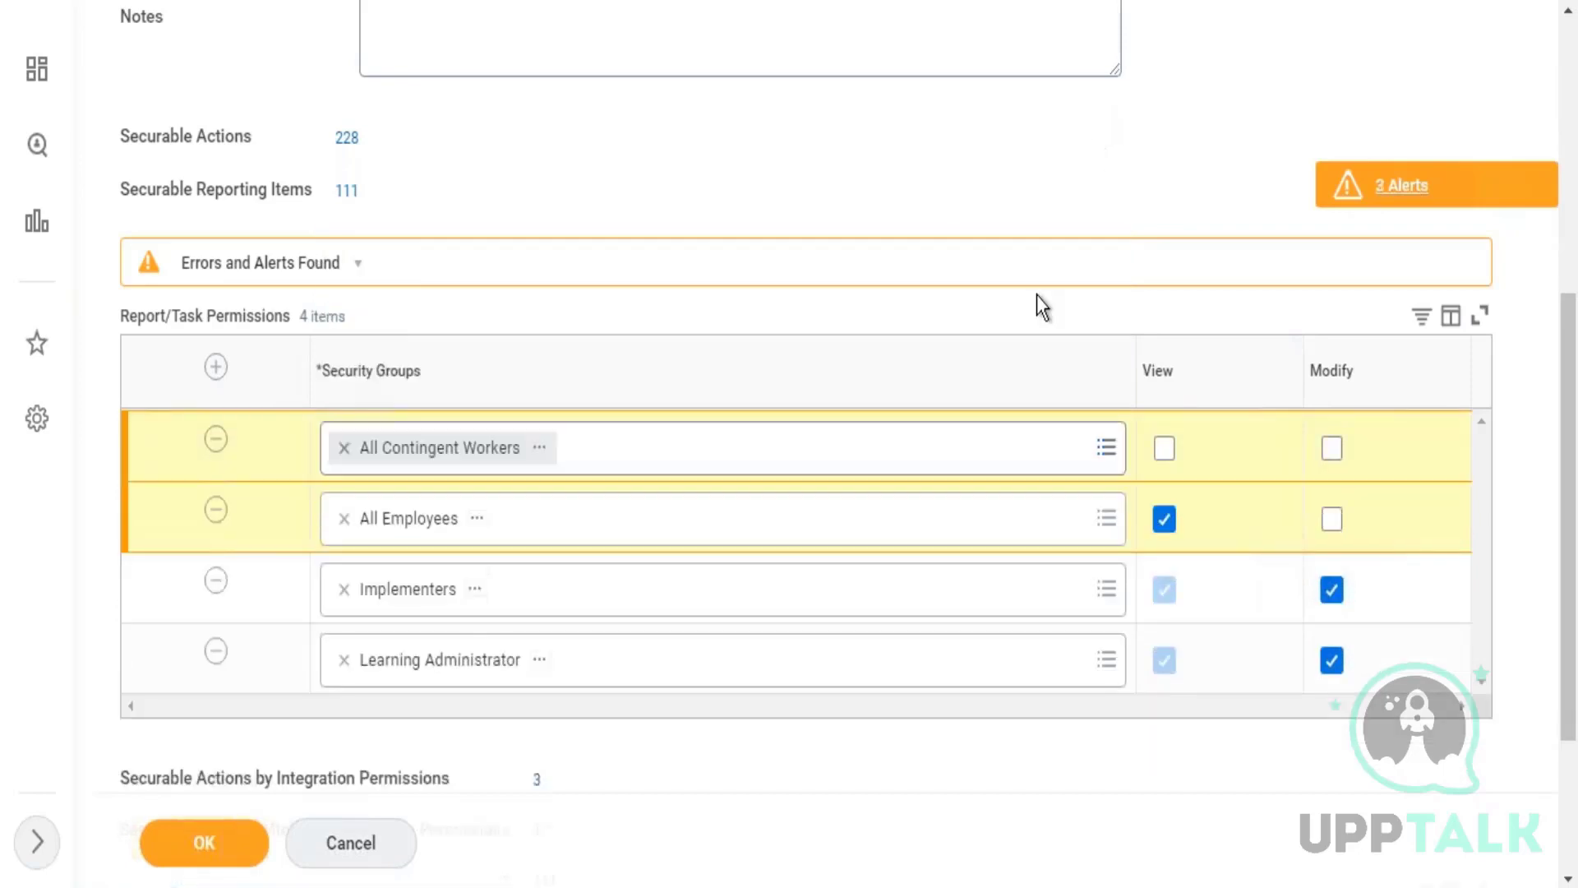
Step: Tick View for All Contingent Workers and submit the permission edits with OK
left_click(1163, 450)
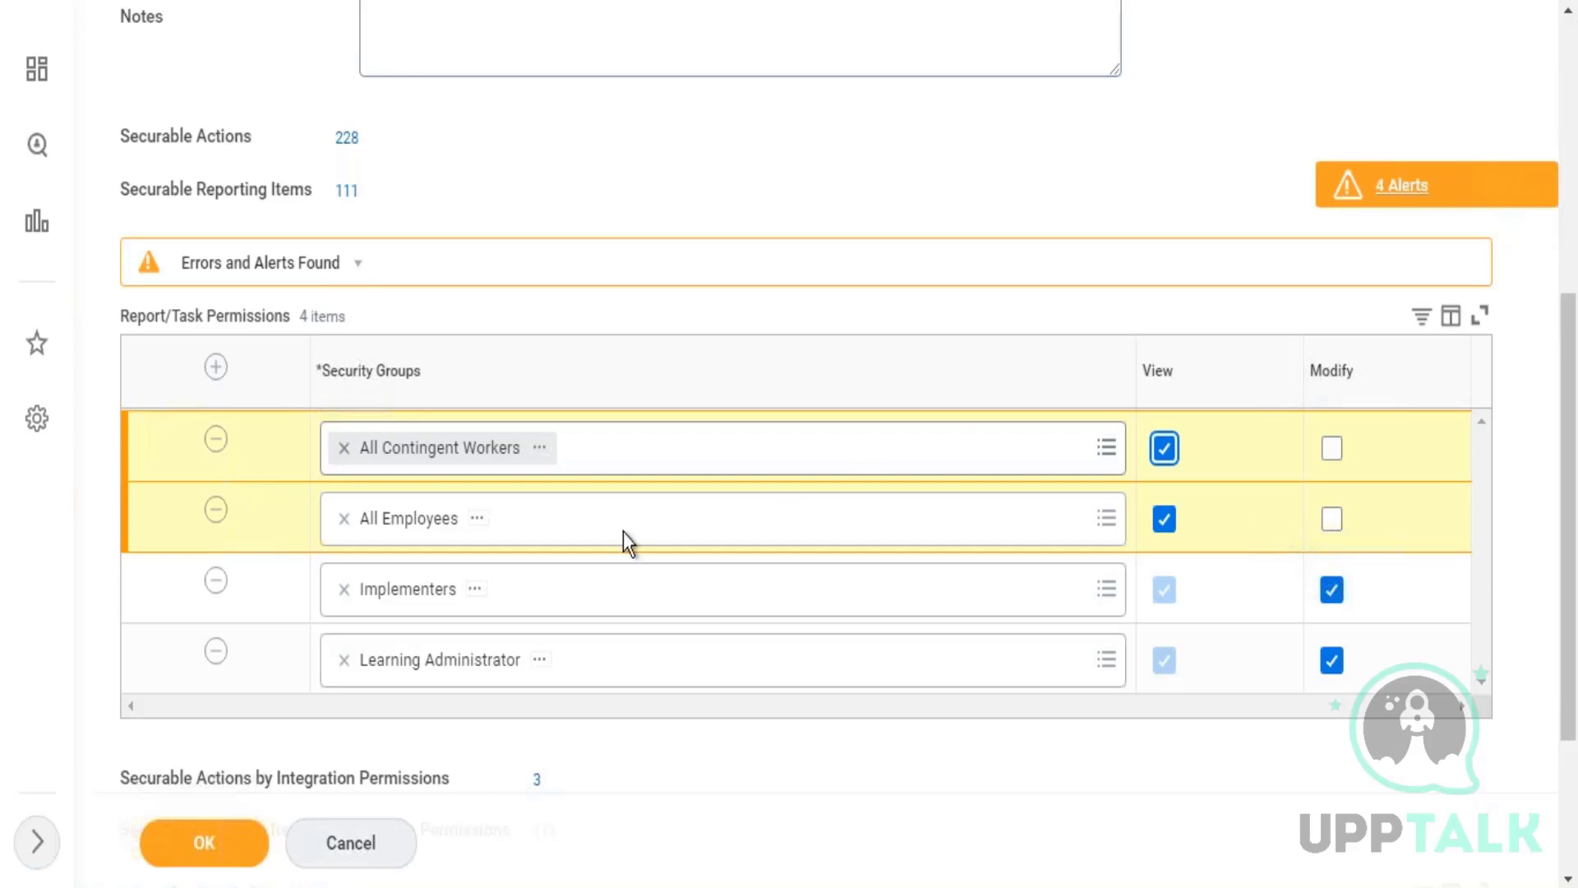
mouse_move(932, 485)
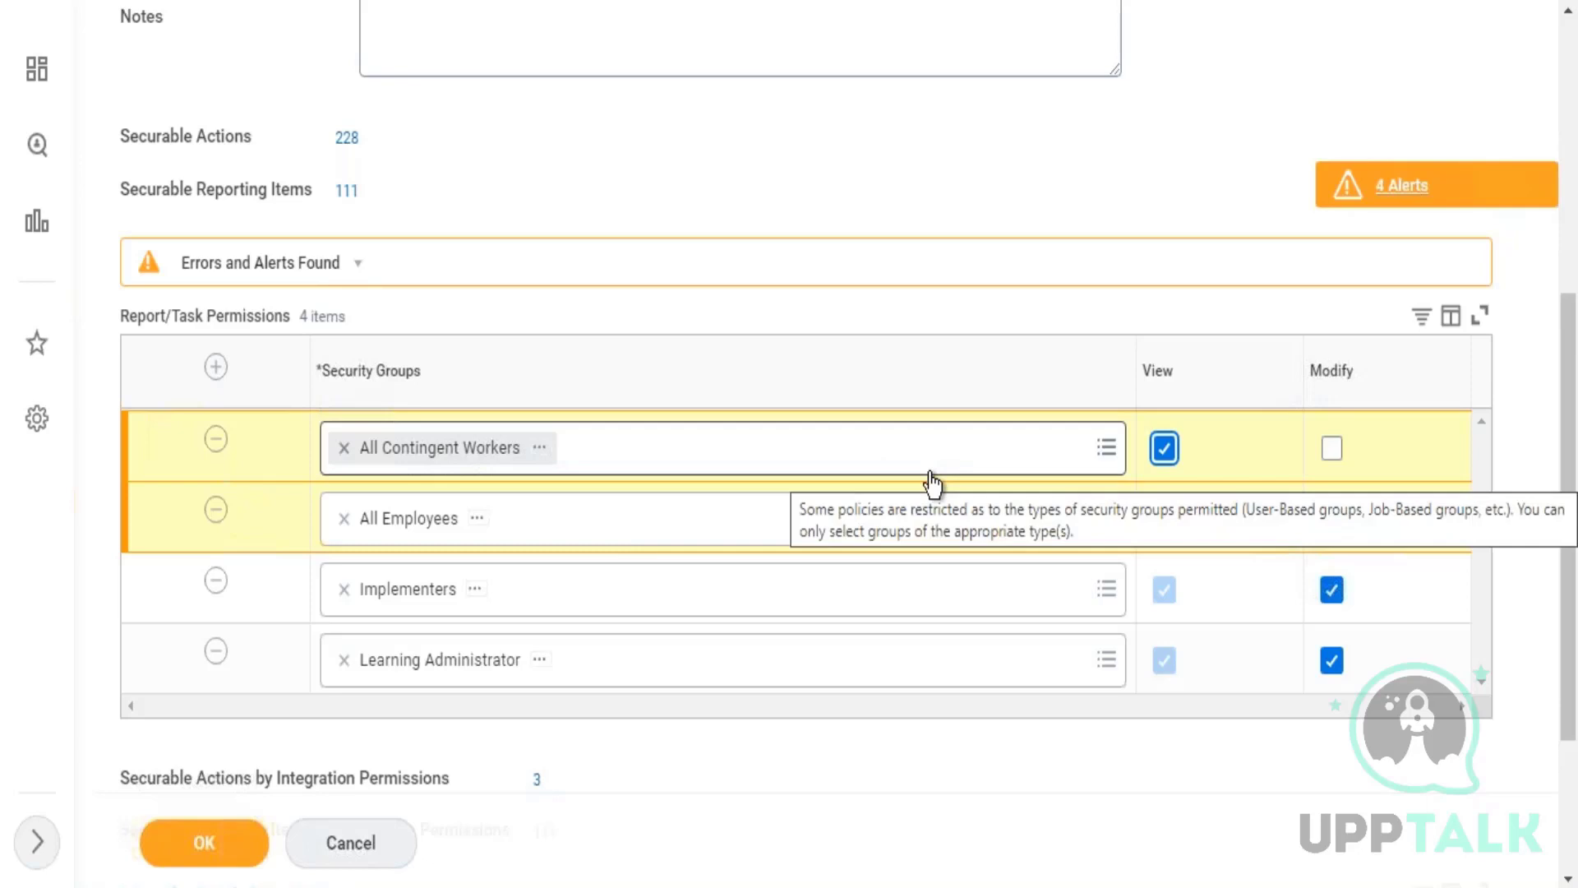
left_click(205, 844)
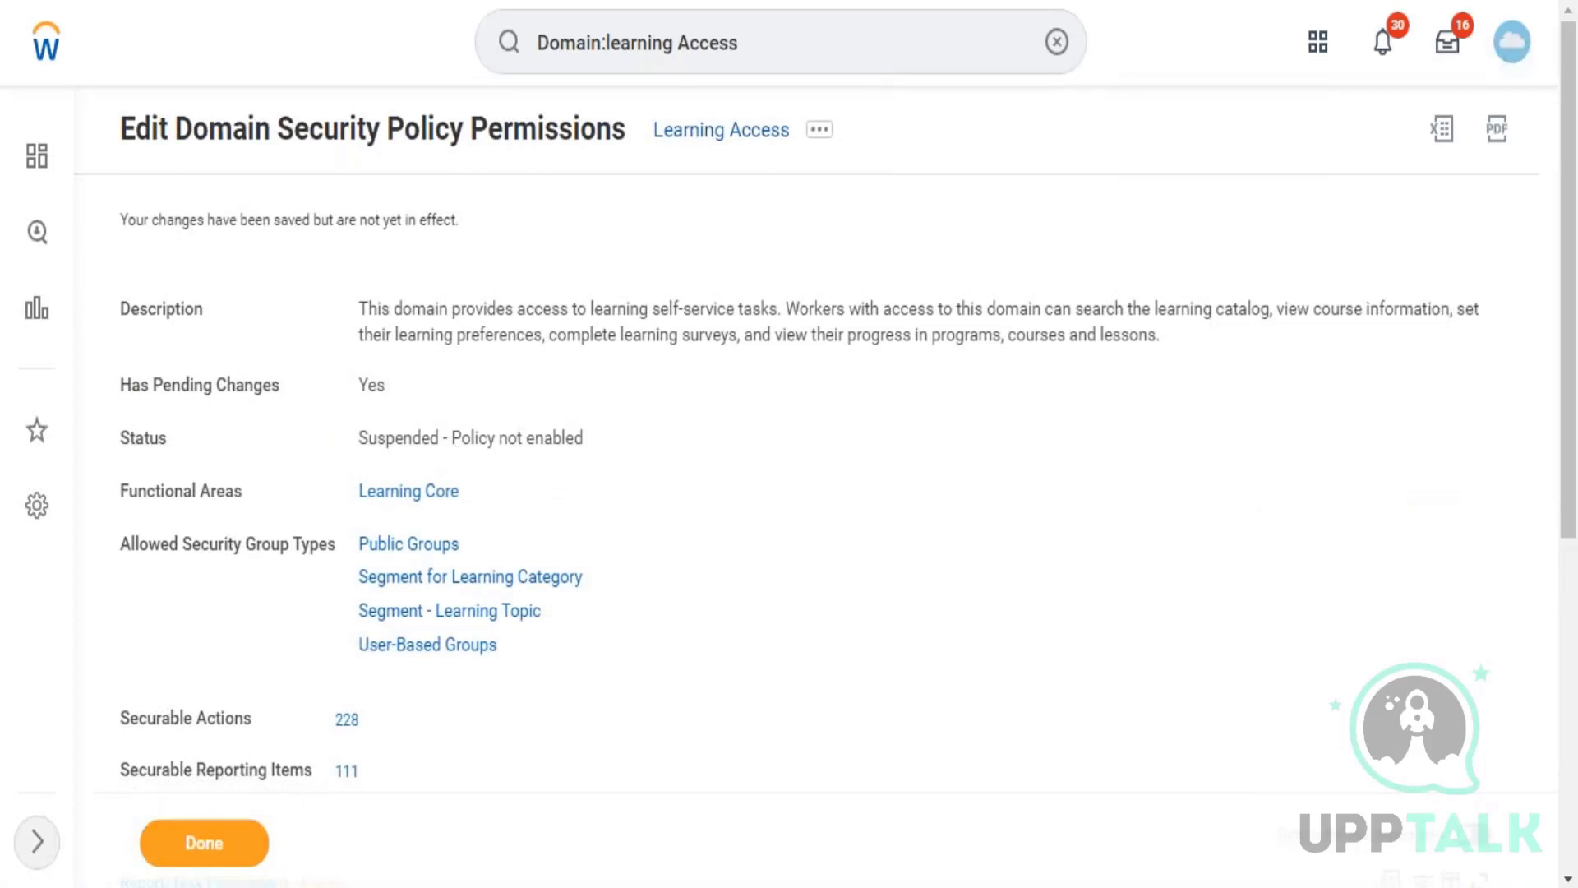
Step: Clear 'Domain:learning Access' from the global search bar
left_click(1056, 41)
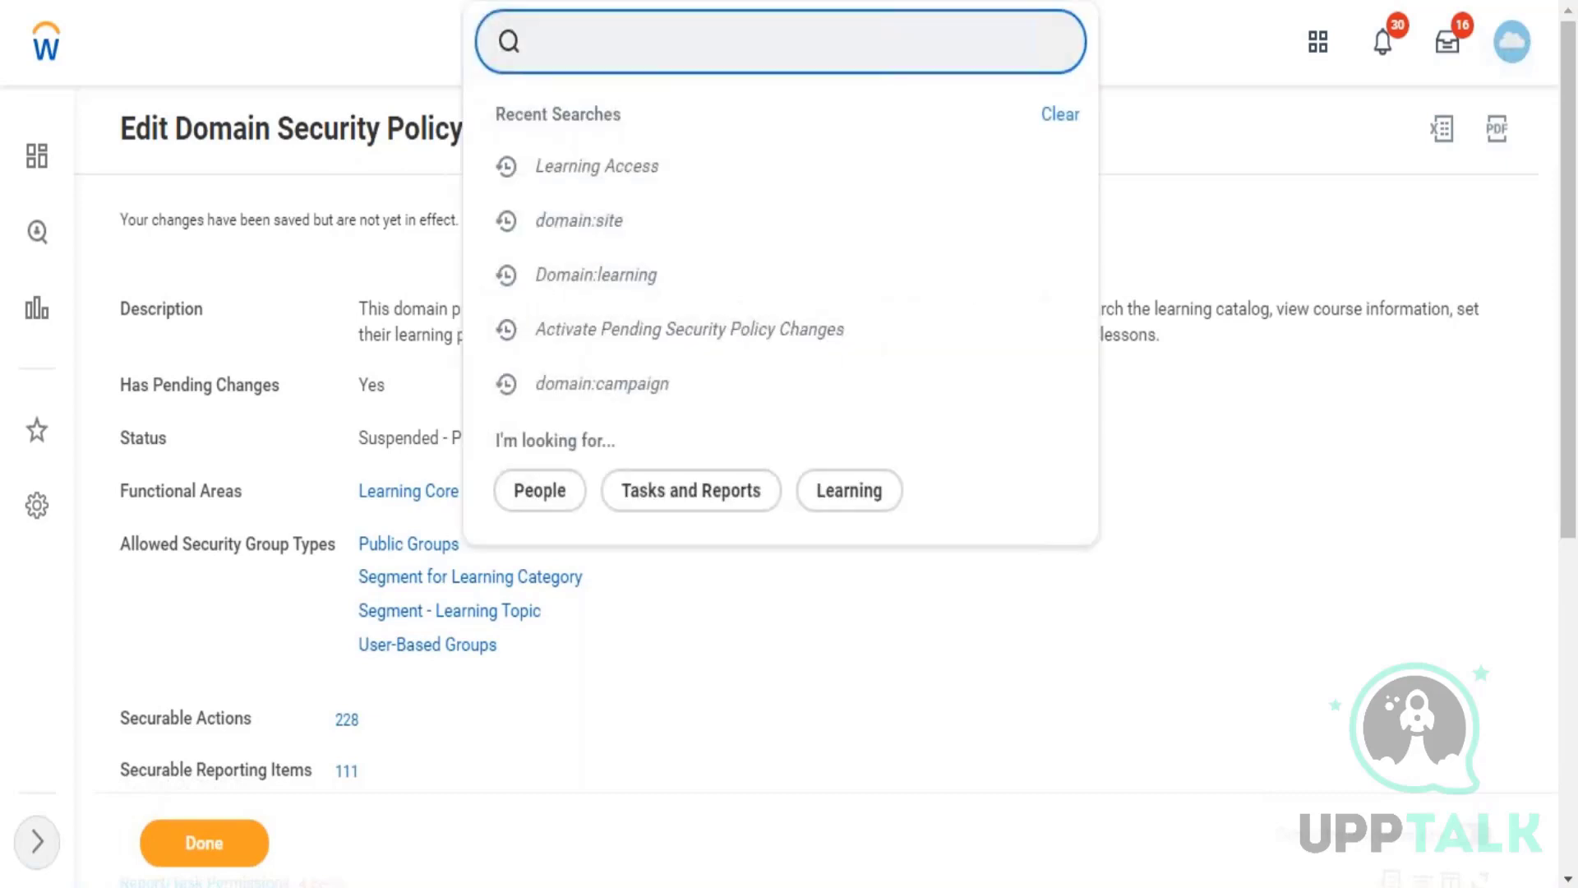
Step: Open Activate Pending Security Policy Changes with comment 'Added employee as self and contingent workers'
left_click(738, 344)
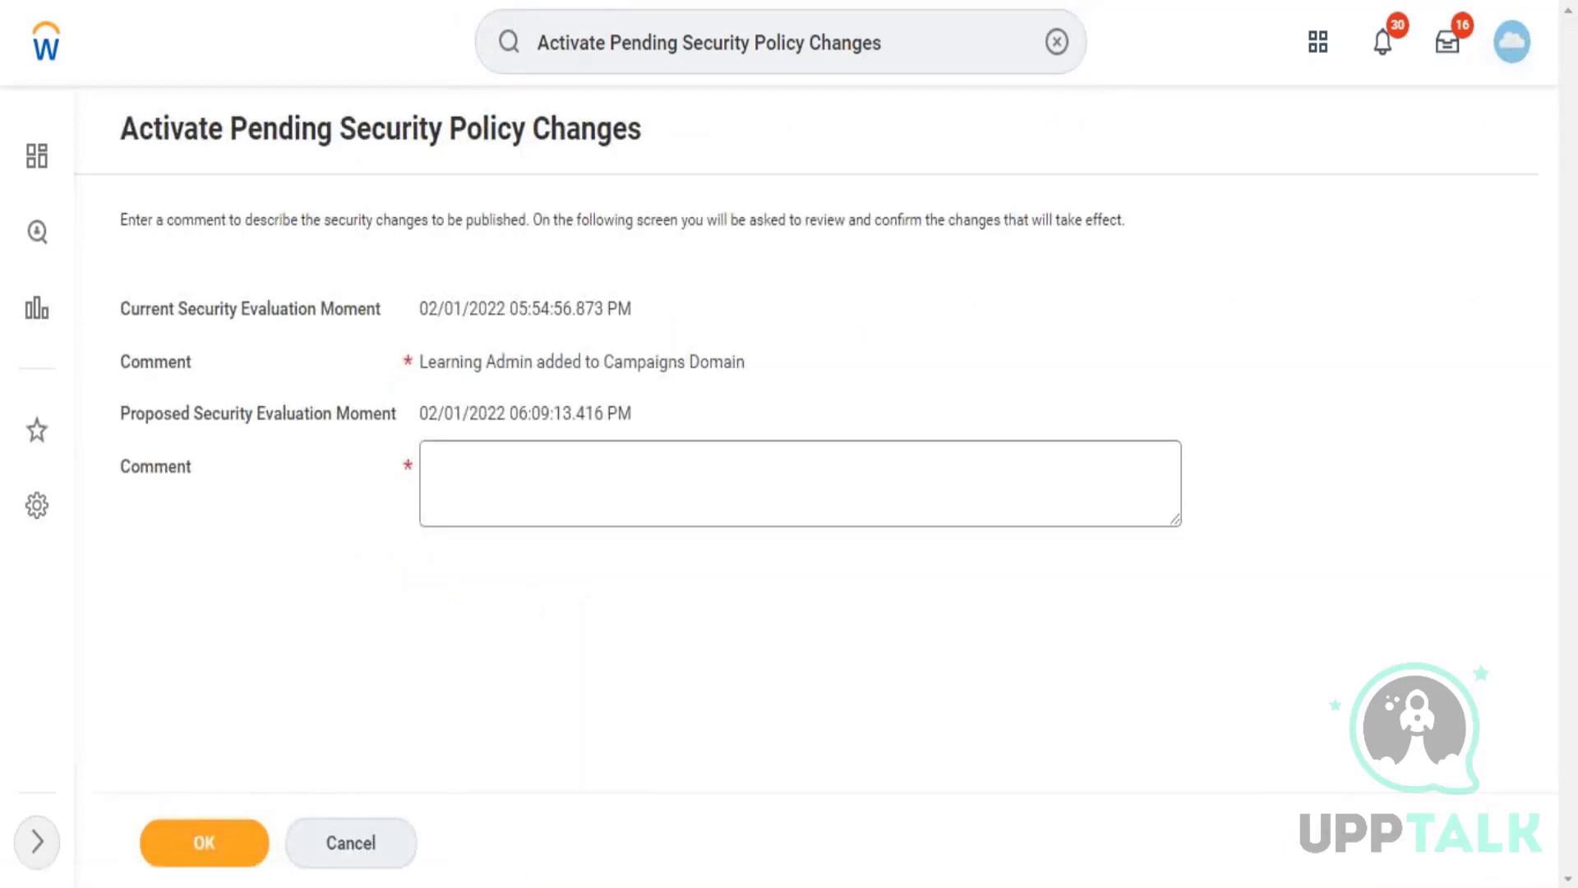
left_click(658, 485)
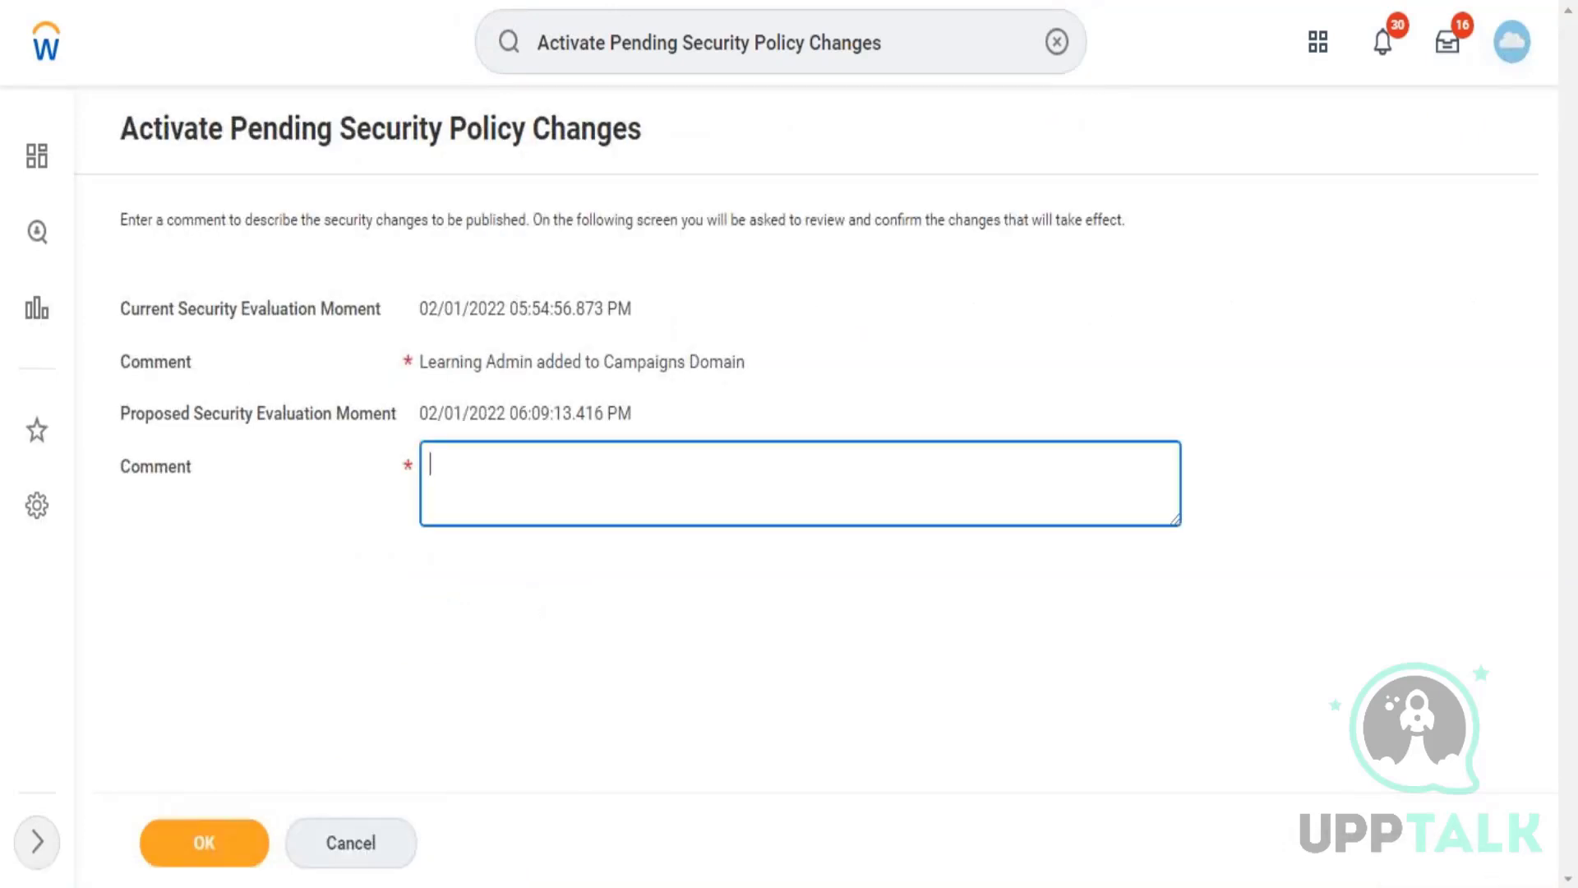
type("Added employee as self ")
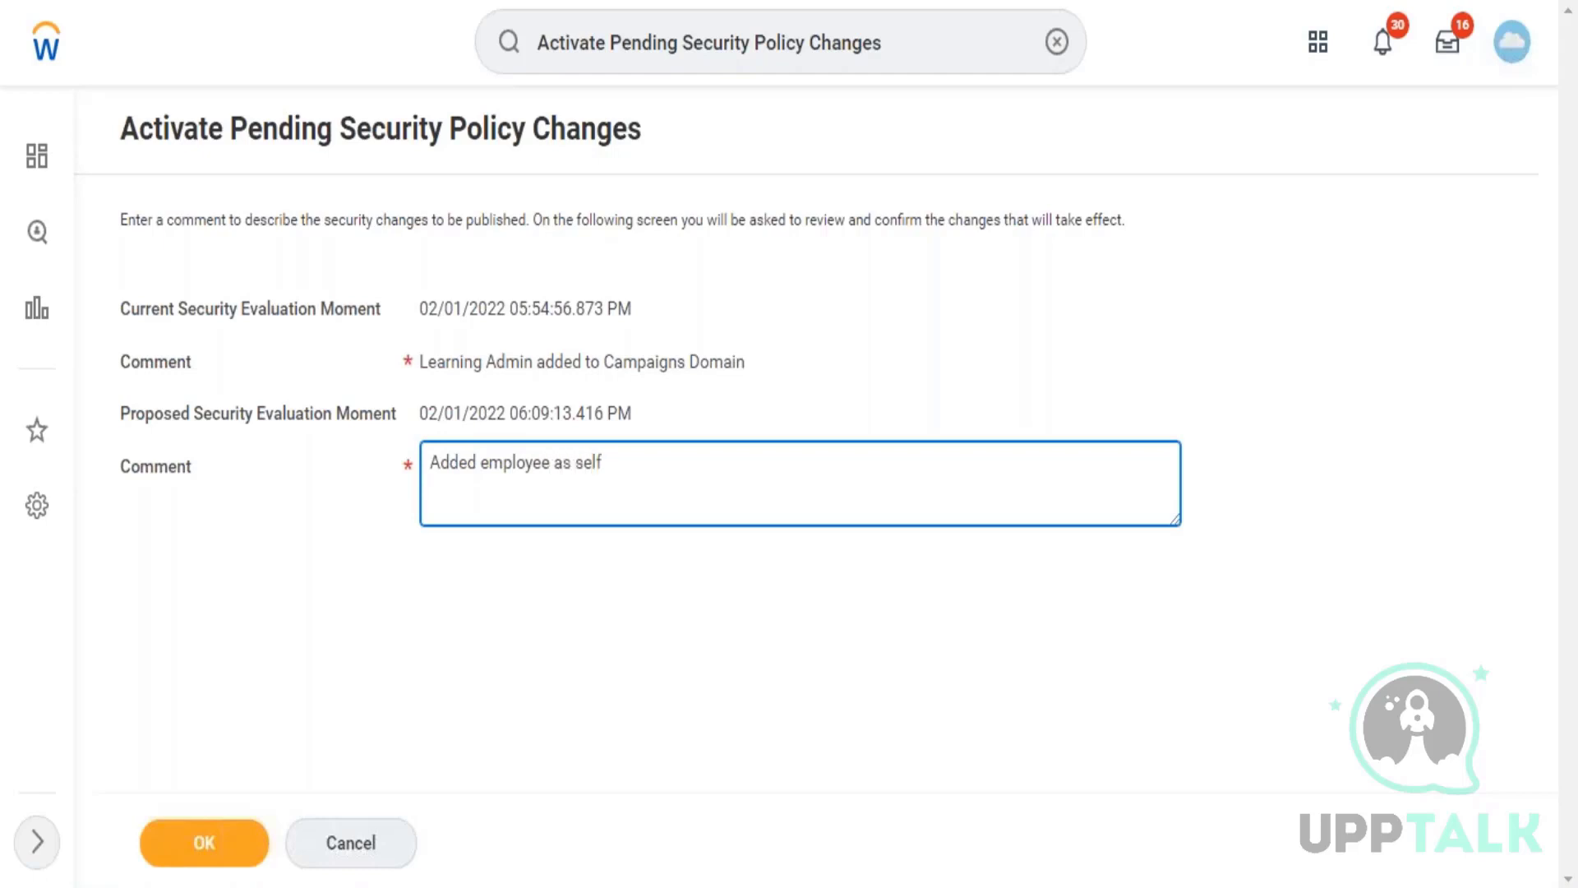
type("and contingent workers")
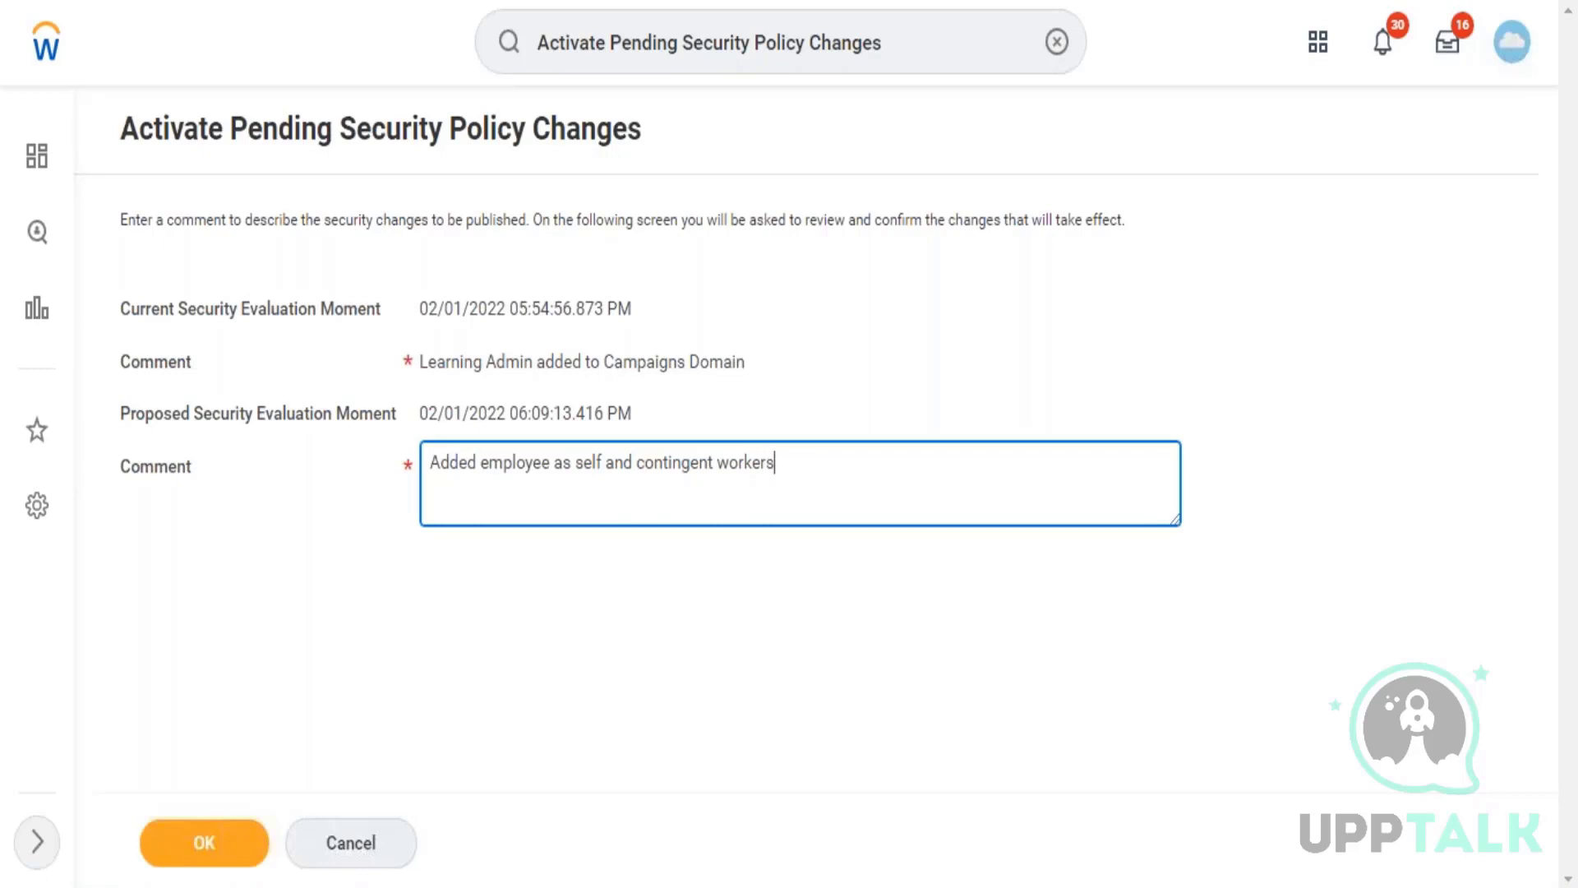
Step: Submit the comment, confirm the Learning Access policy change on the review screen, and activate it
left_click(198, 854)
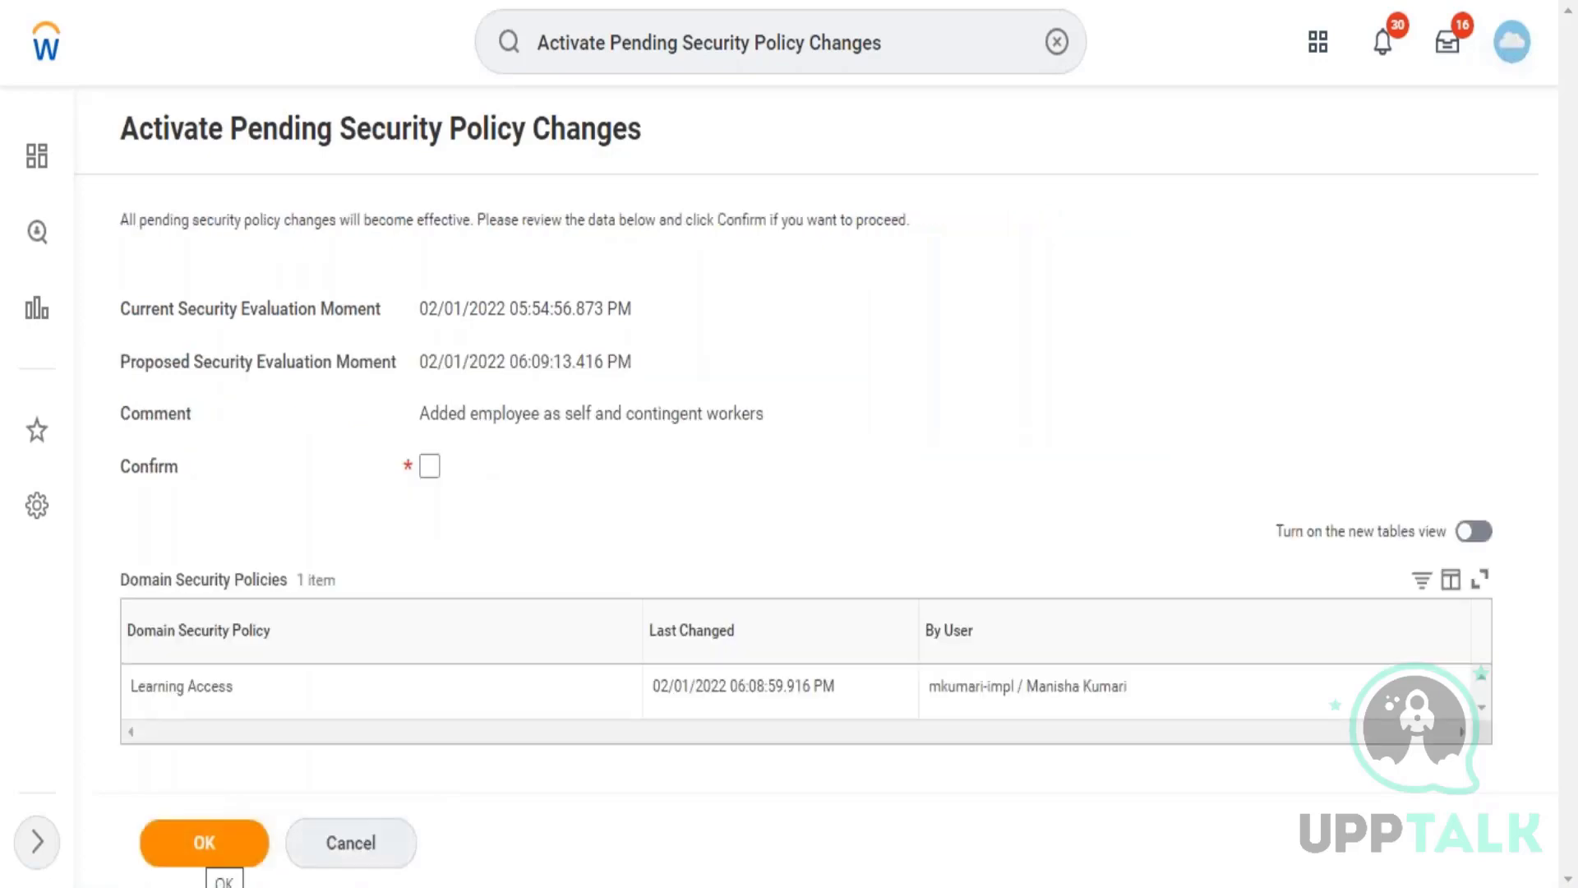
left_click(429, 470)
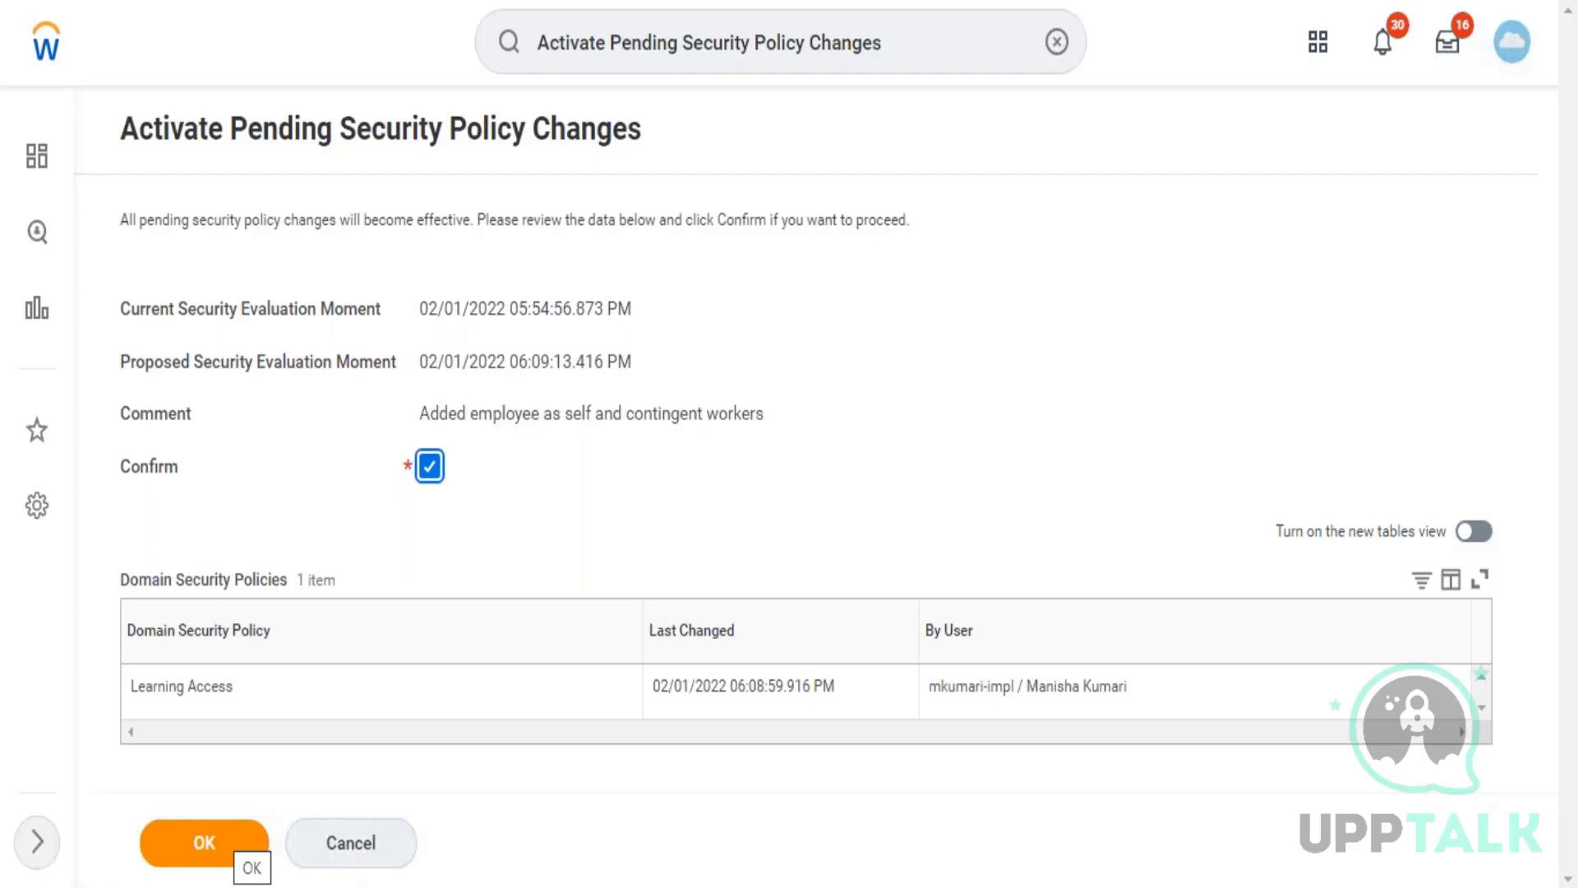
left_click(232, 840)
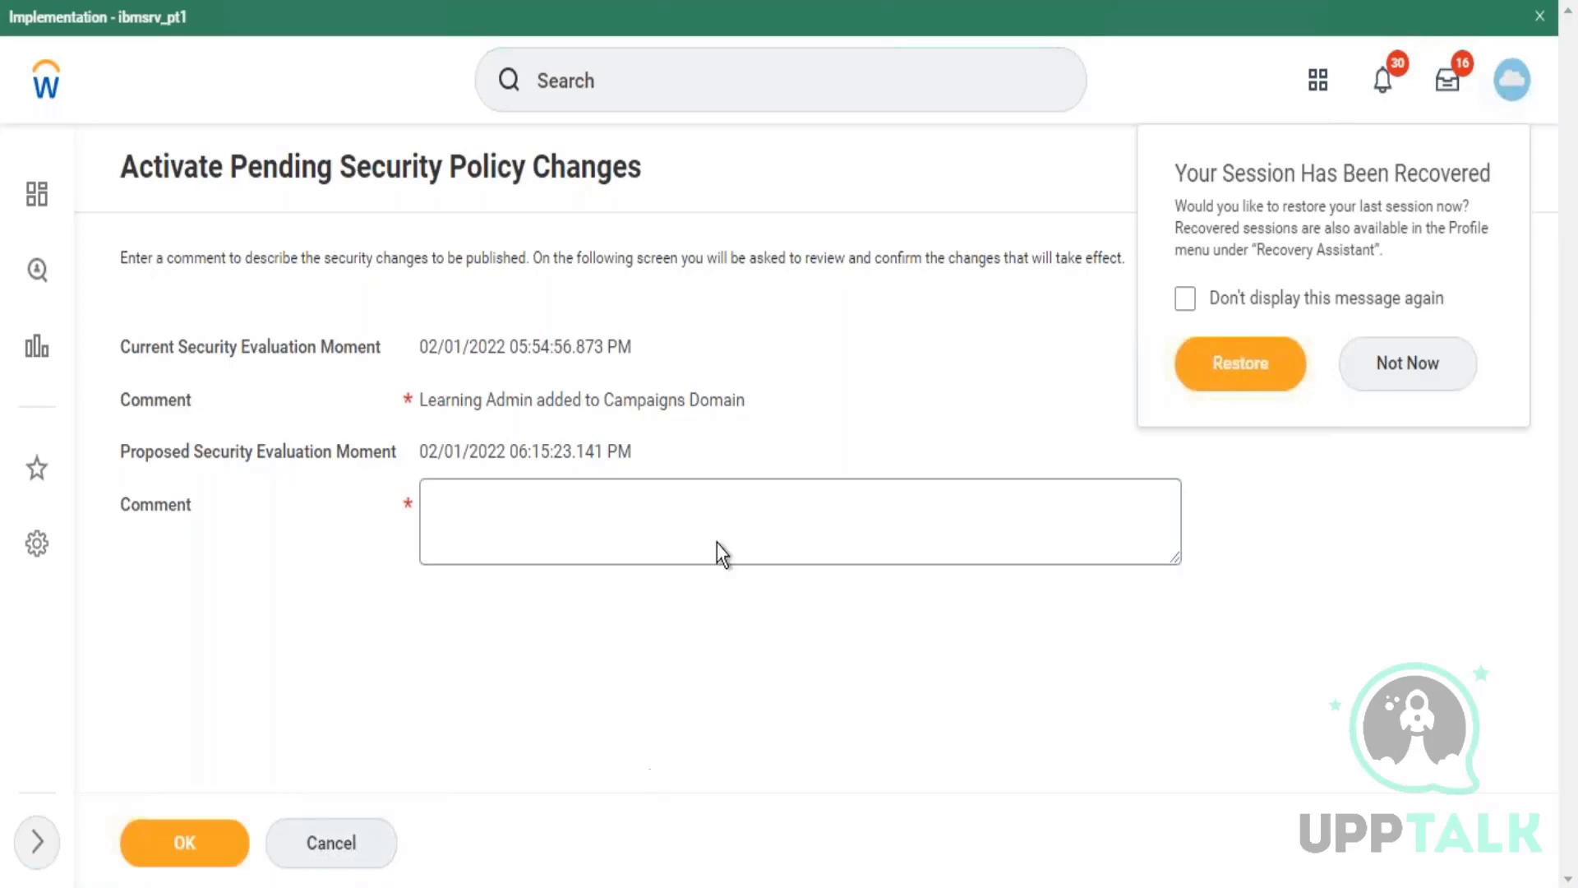
Step: Dismiss the session recovery prompt and show recent searches in the global search bar
left_click(1347, 393)
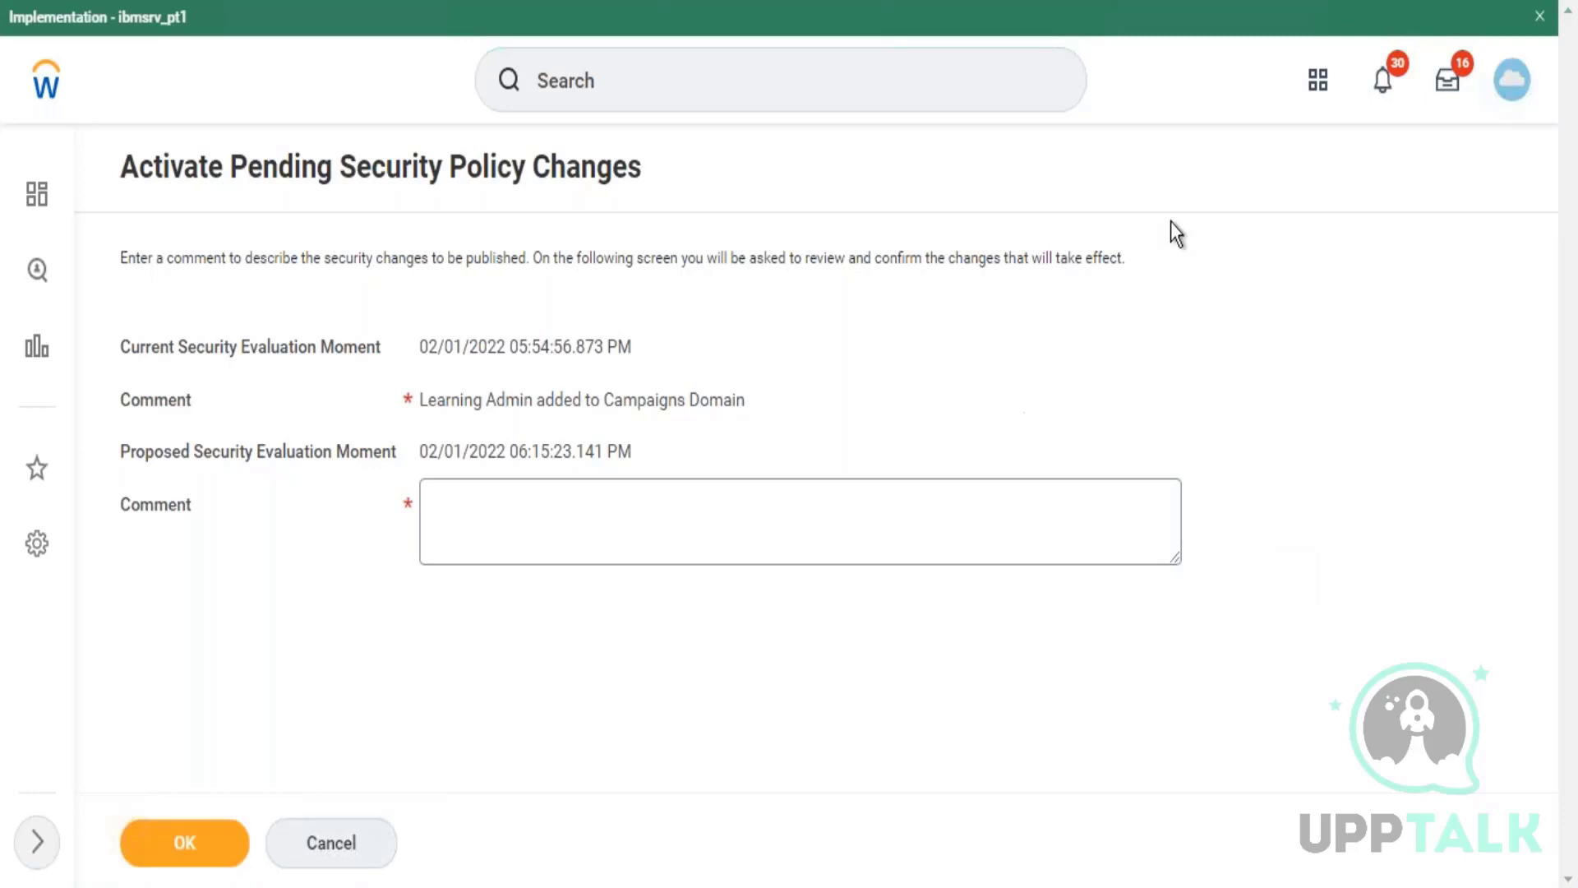
left_click(894, 69)
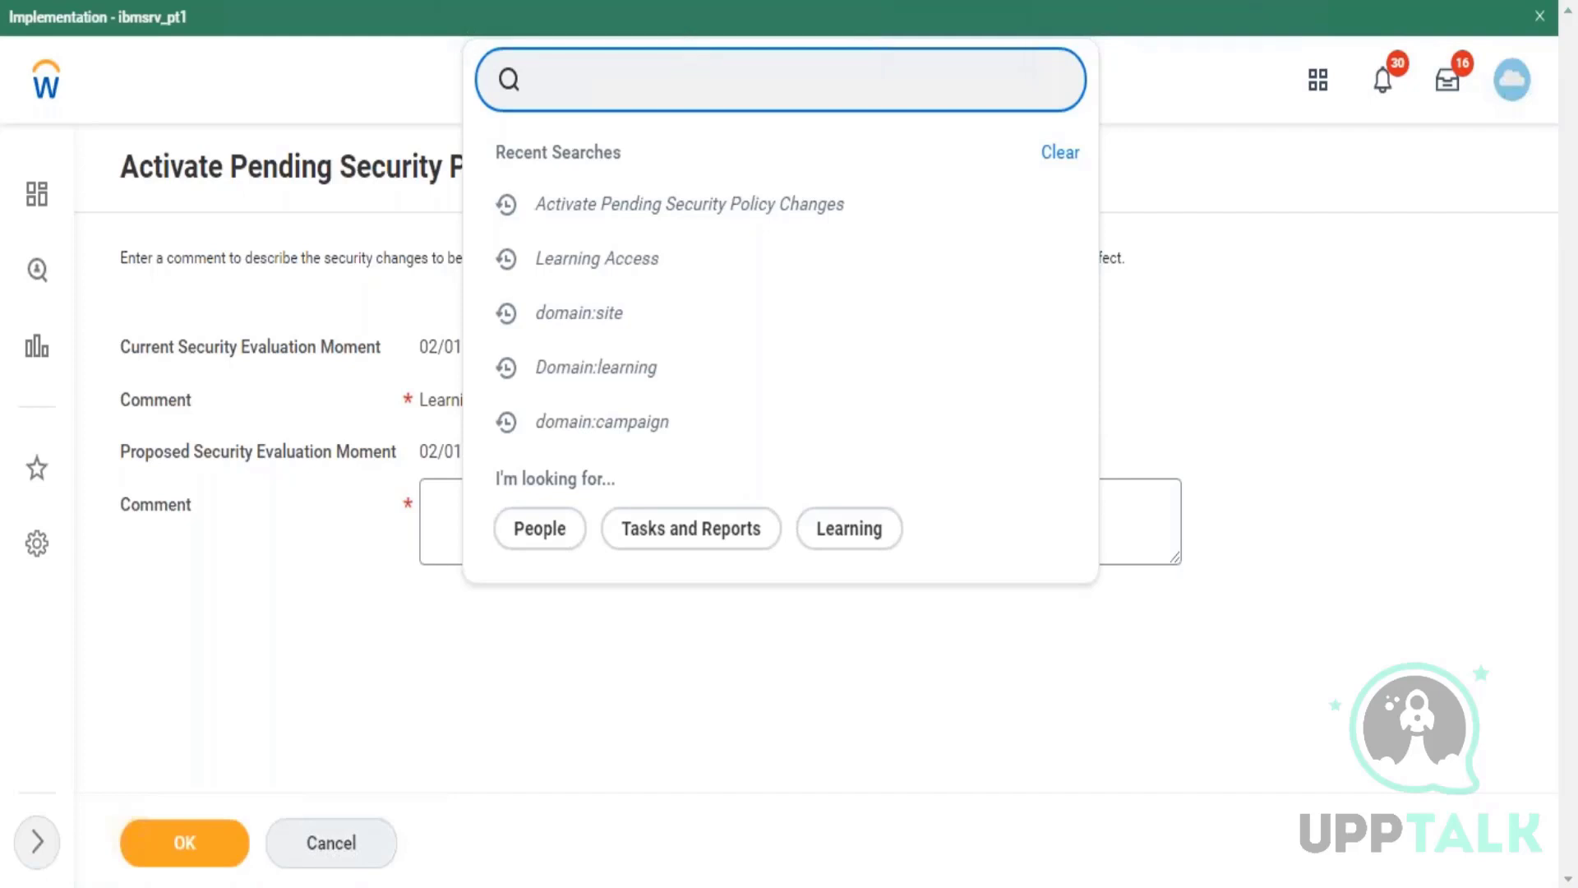
Step: Search for 'create sec group' and open the Create Security Group task
type("c")
type("o")
key("BackSpace")
key("BackSpace")
type("react")
key("BackSpace")
key("BackSpace")
key("BackSpace")
key("BackSpace")
key("BackSpace")
type("create se")
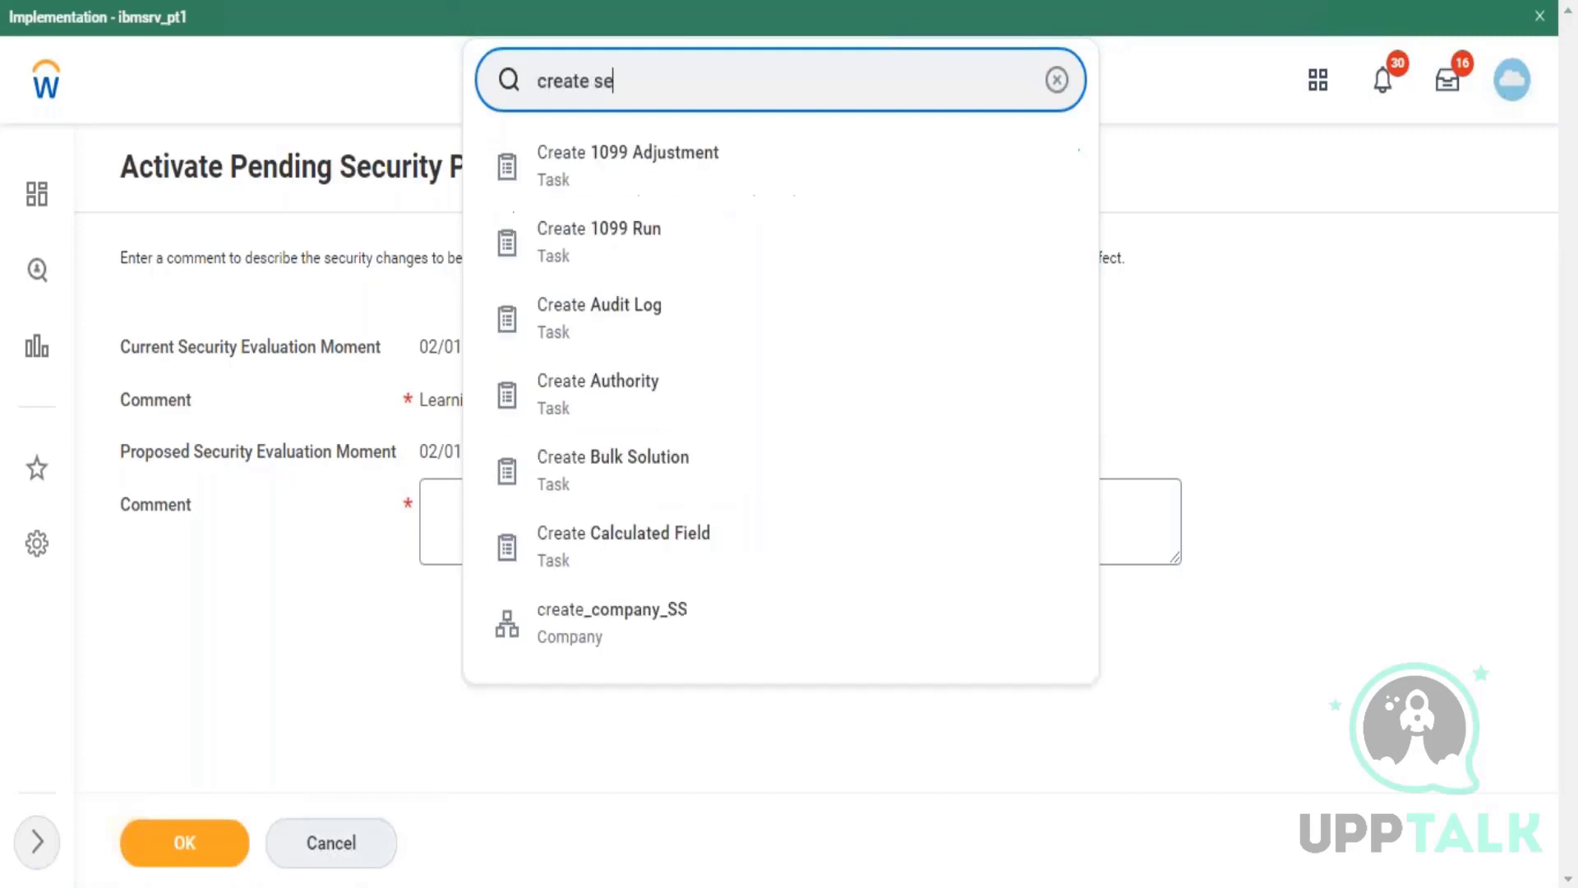
type("c group")
left_click(627, 188)
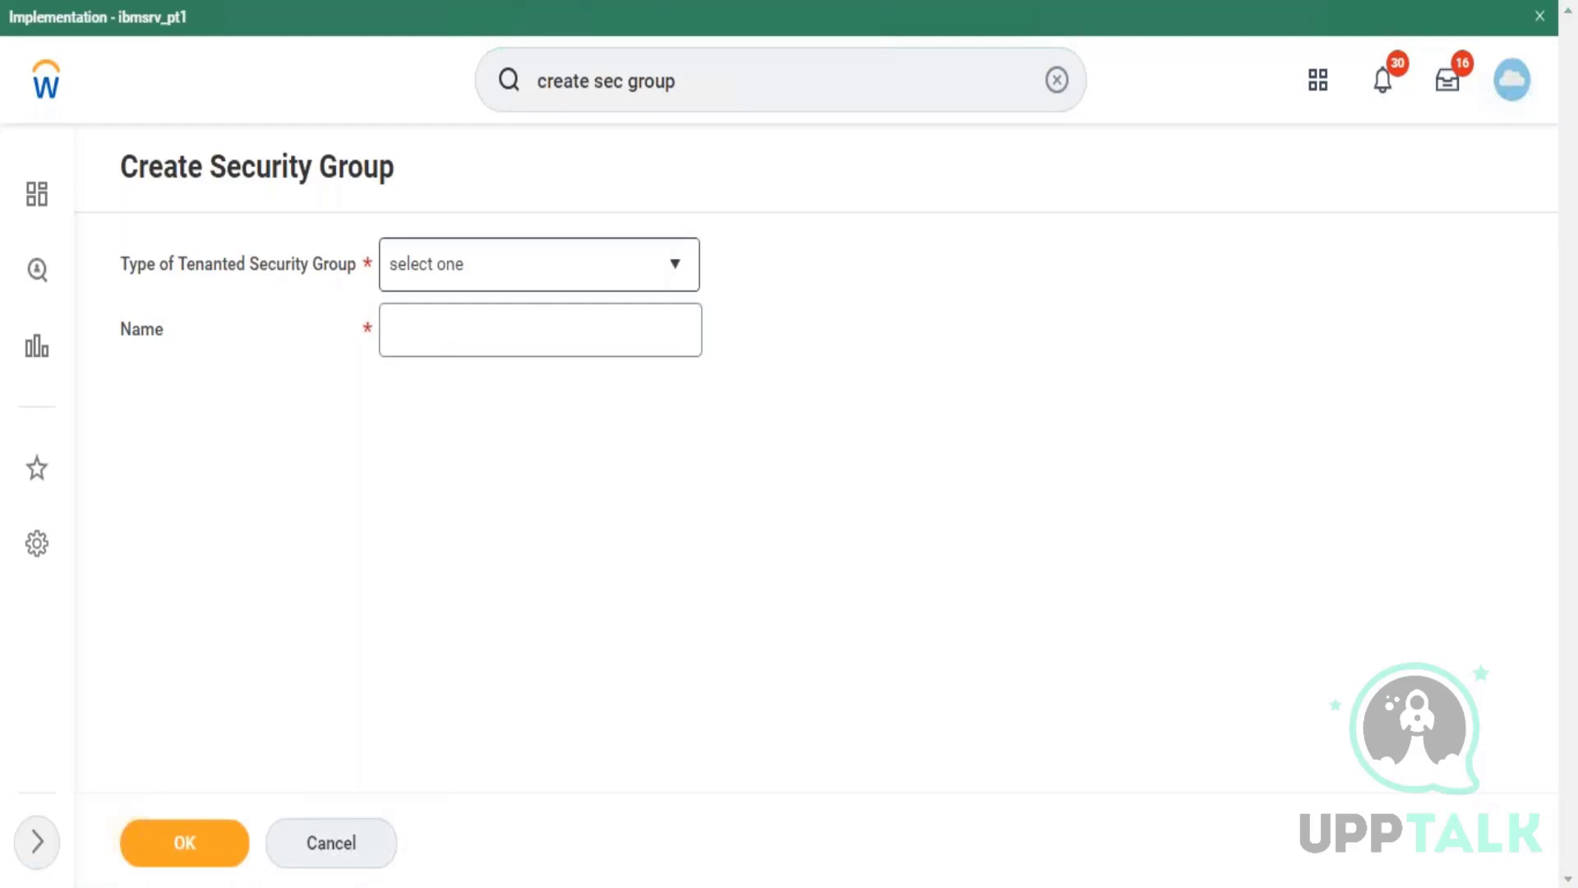
Step: Create an Intersection Security Group named 'Test - Contingent Worker'
left_click(543, 265)
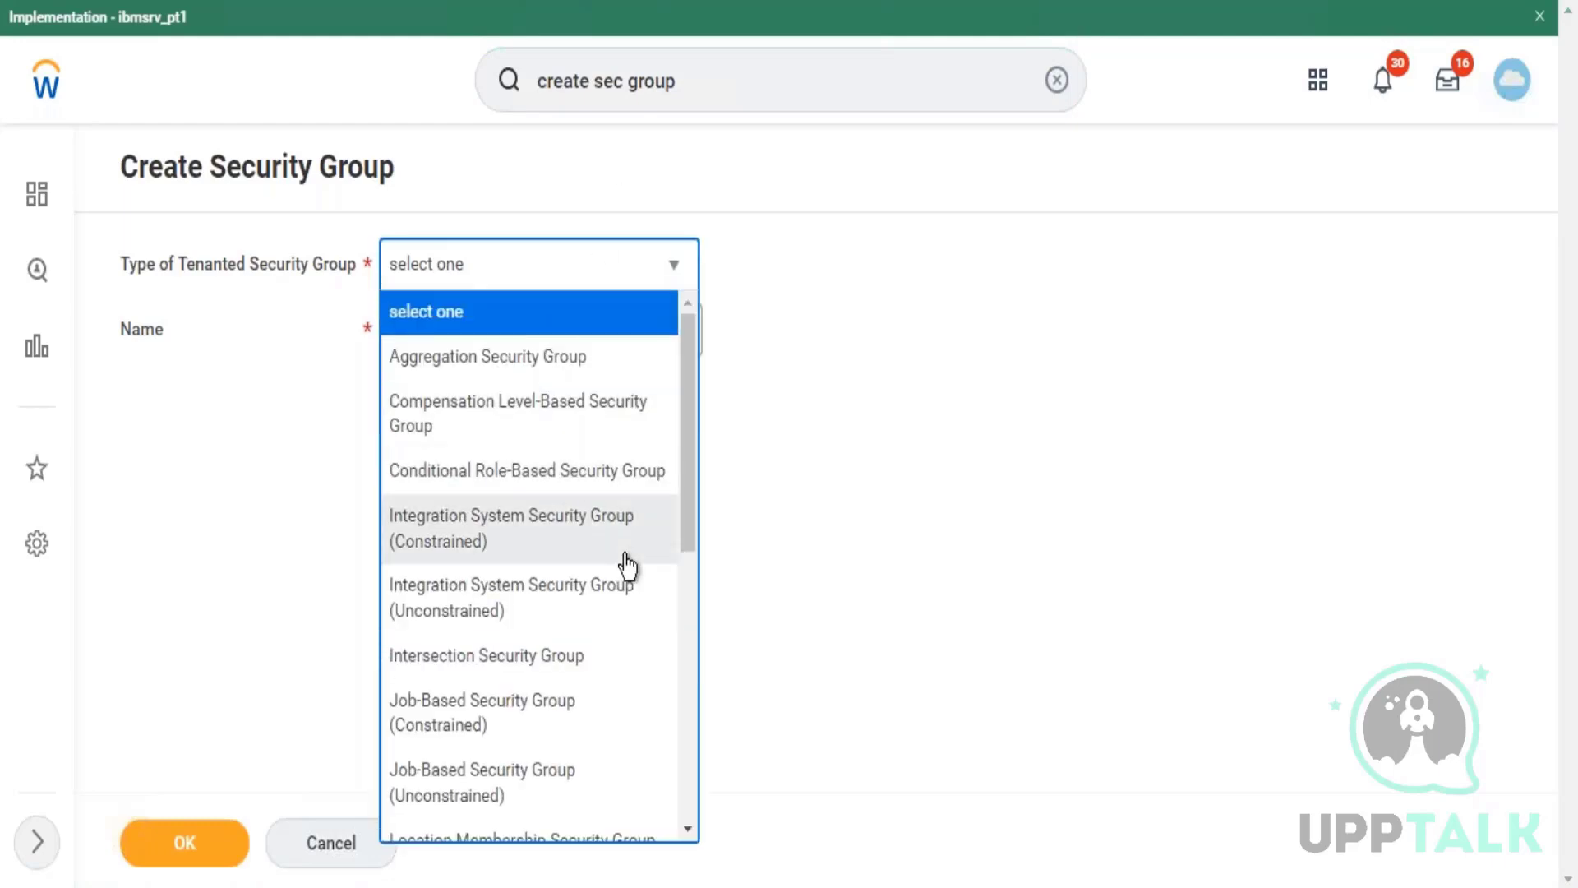
left_click_drag(692, 416, 695, 466)
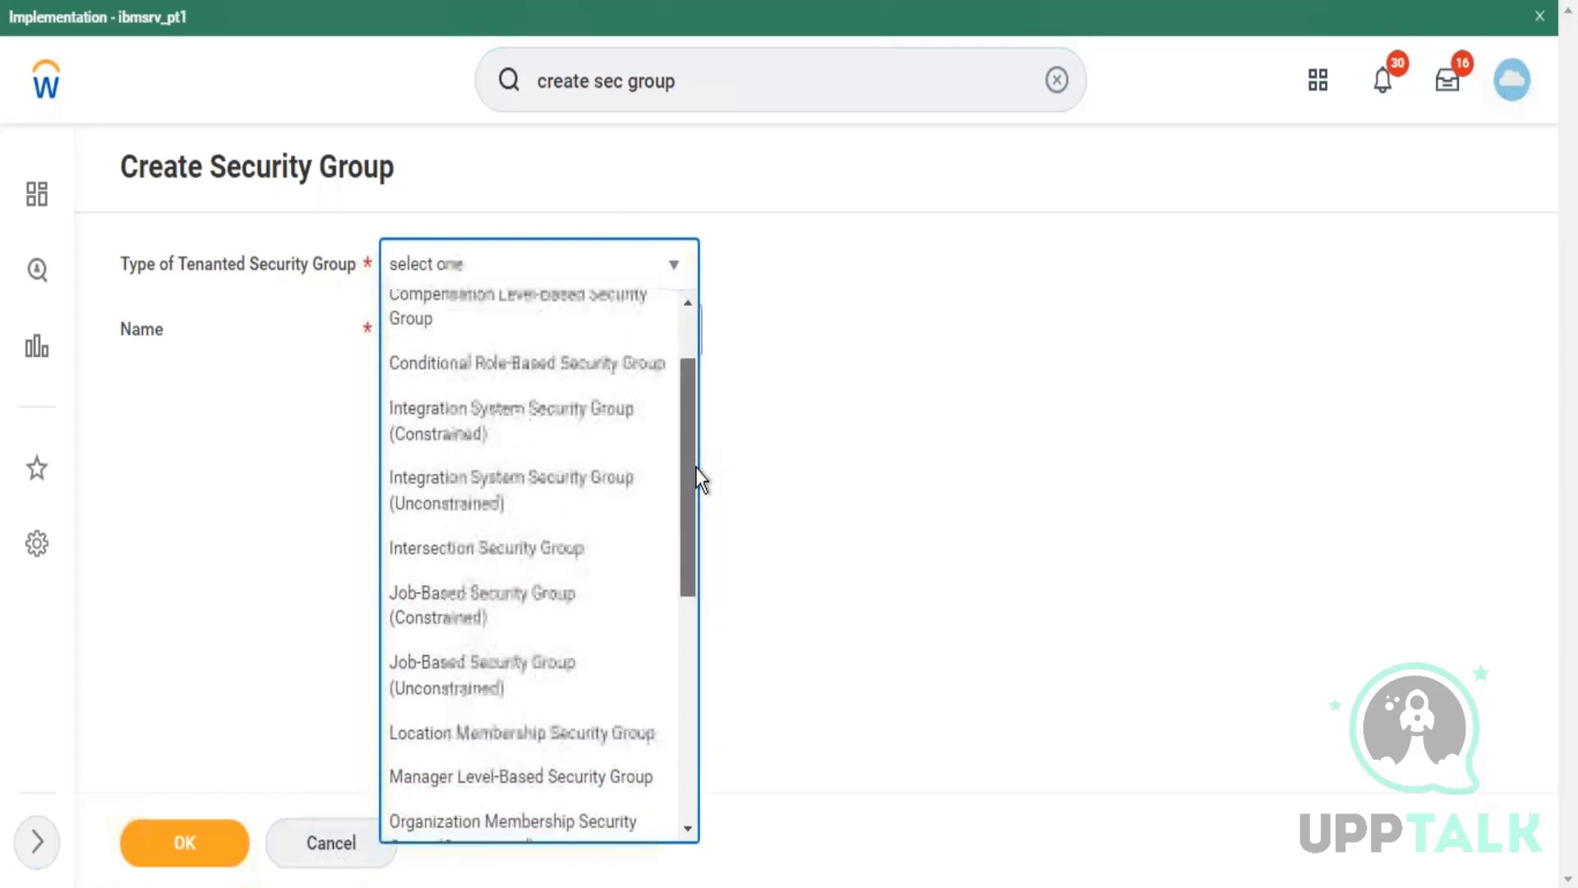
left_click(569, 541)
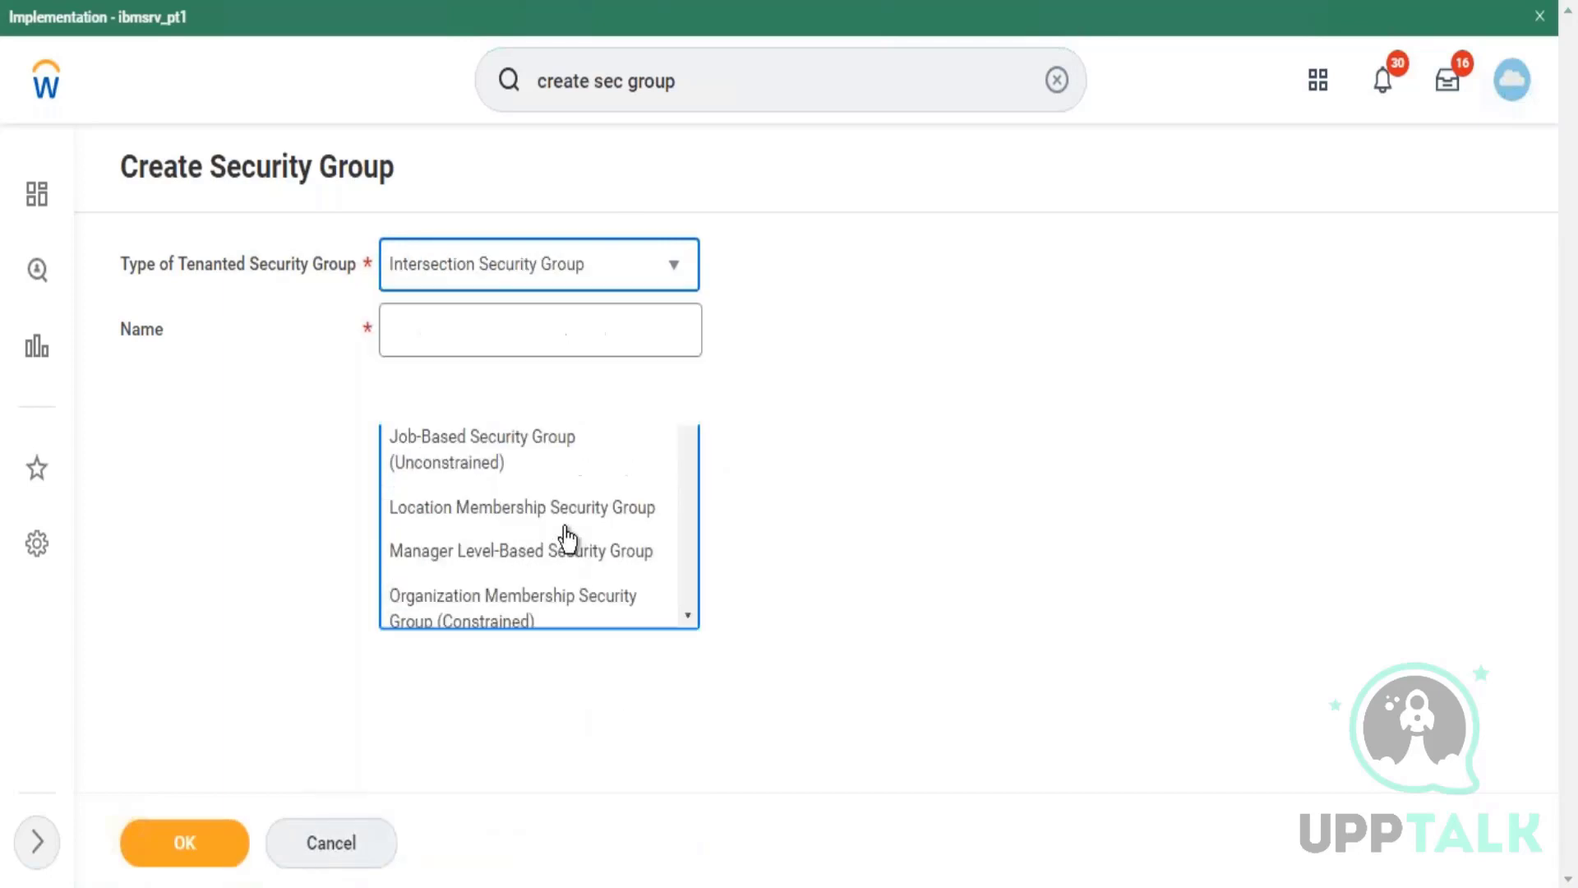
left_click(511, 342)
type("Test - Co")
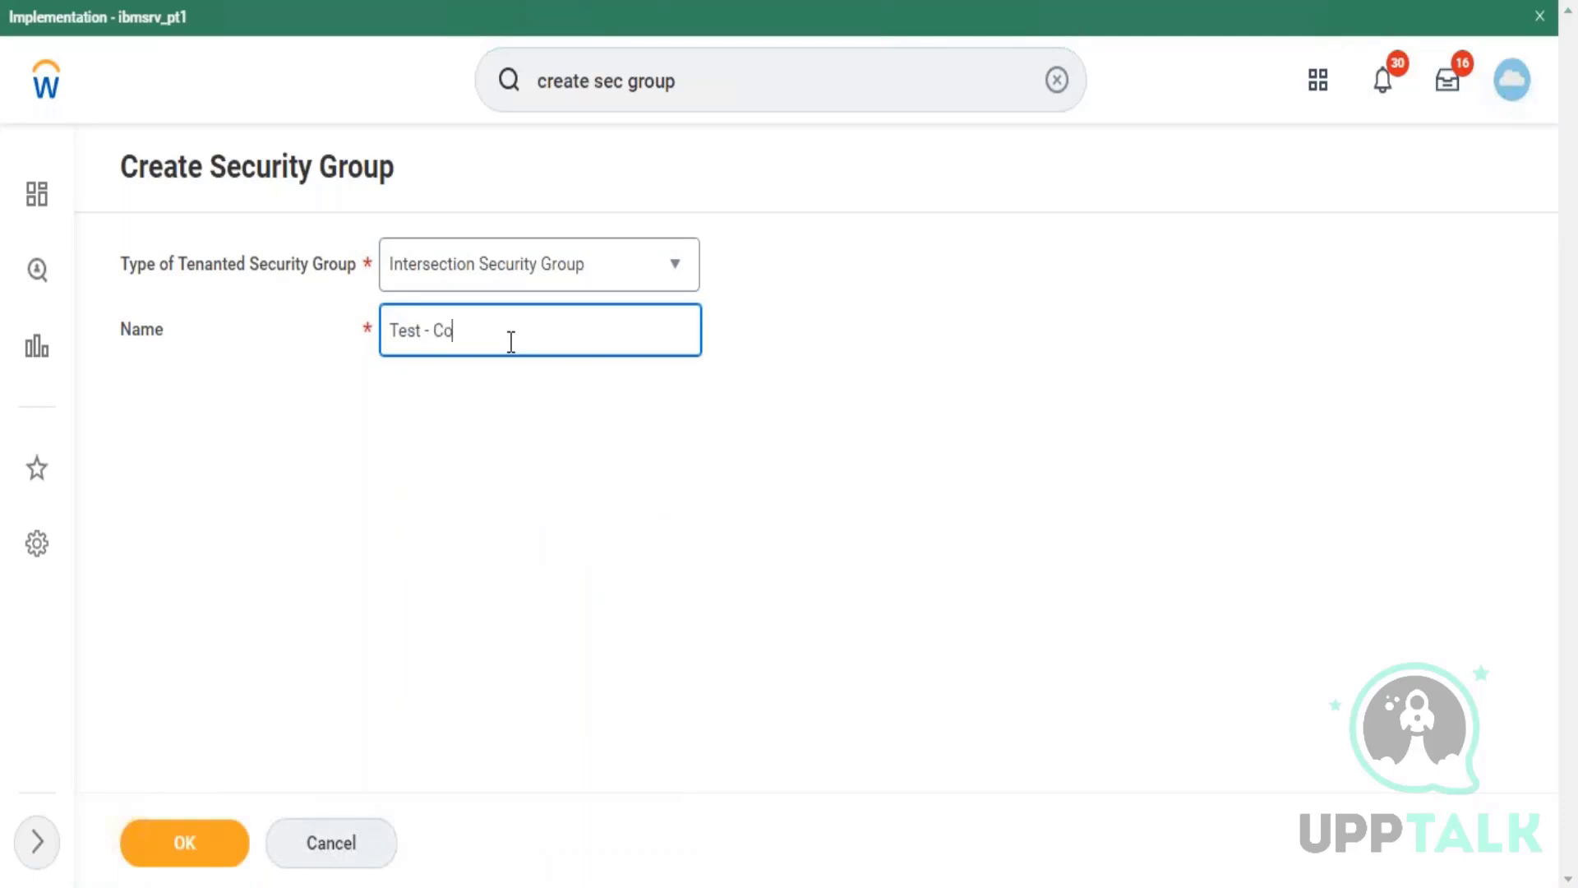
type("ntingent Wporker")
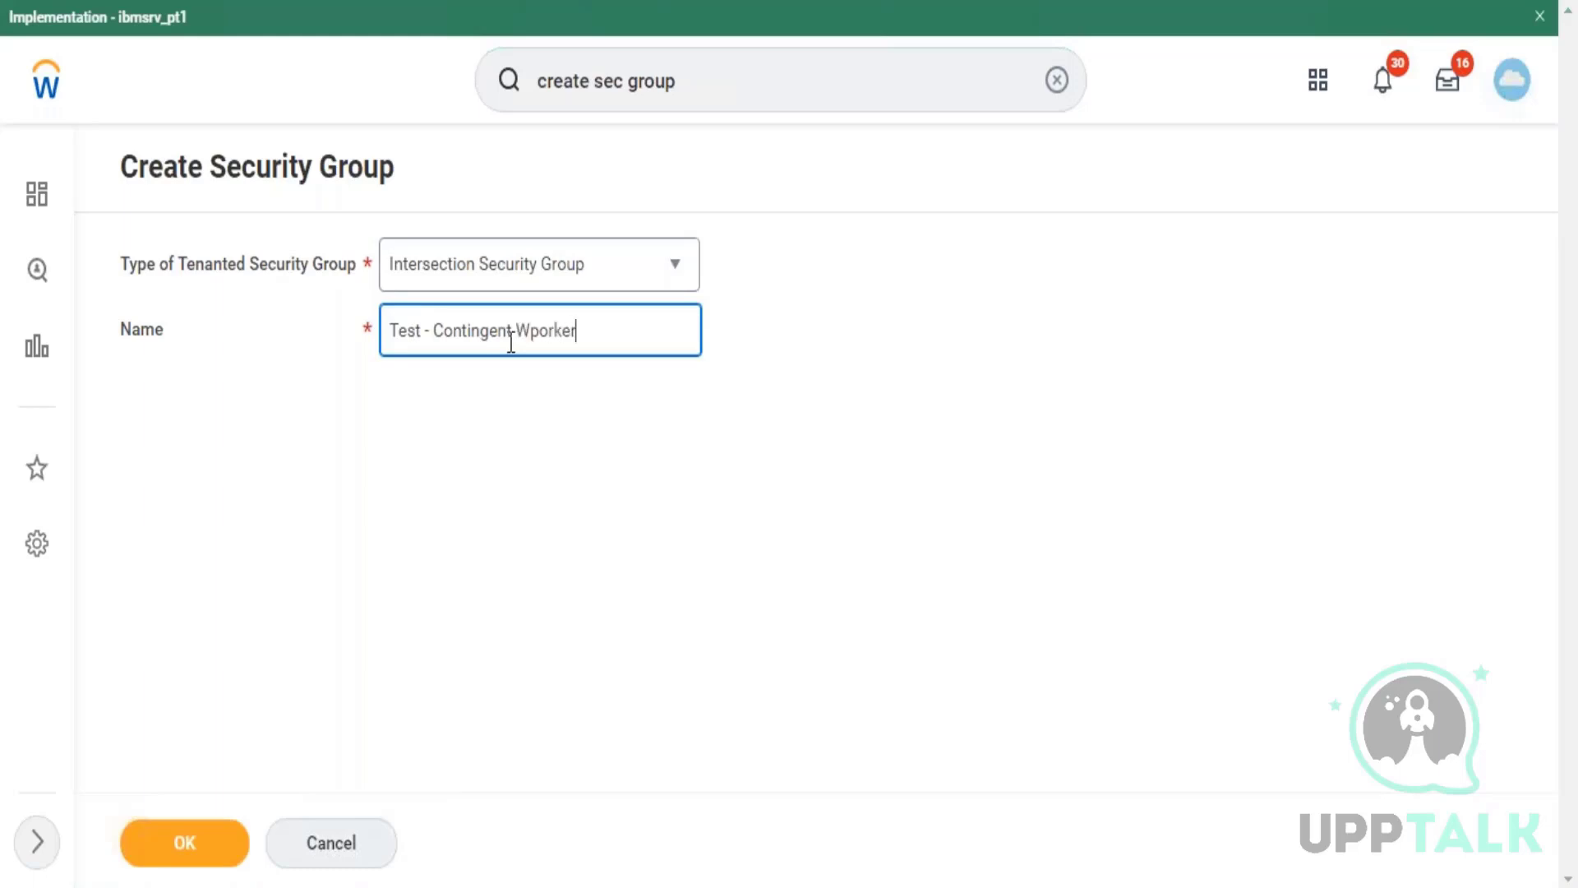
key("BackSpace")
key("BackSpace")
key("BackSpace")
key("BackSpace")
key("BackSpace")
key("BackSpace")
type("Worker")
left_click(207, 865)
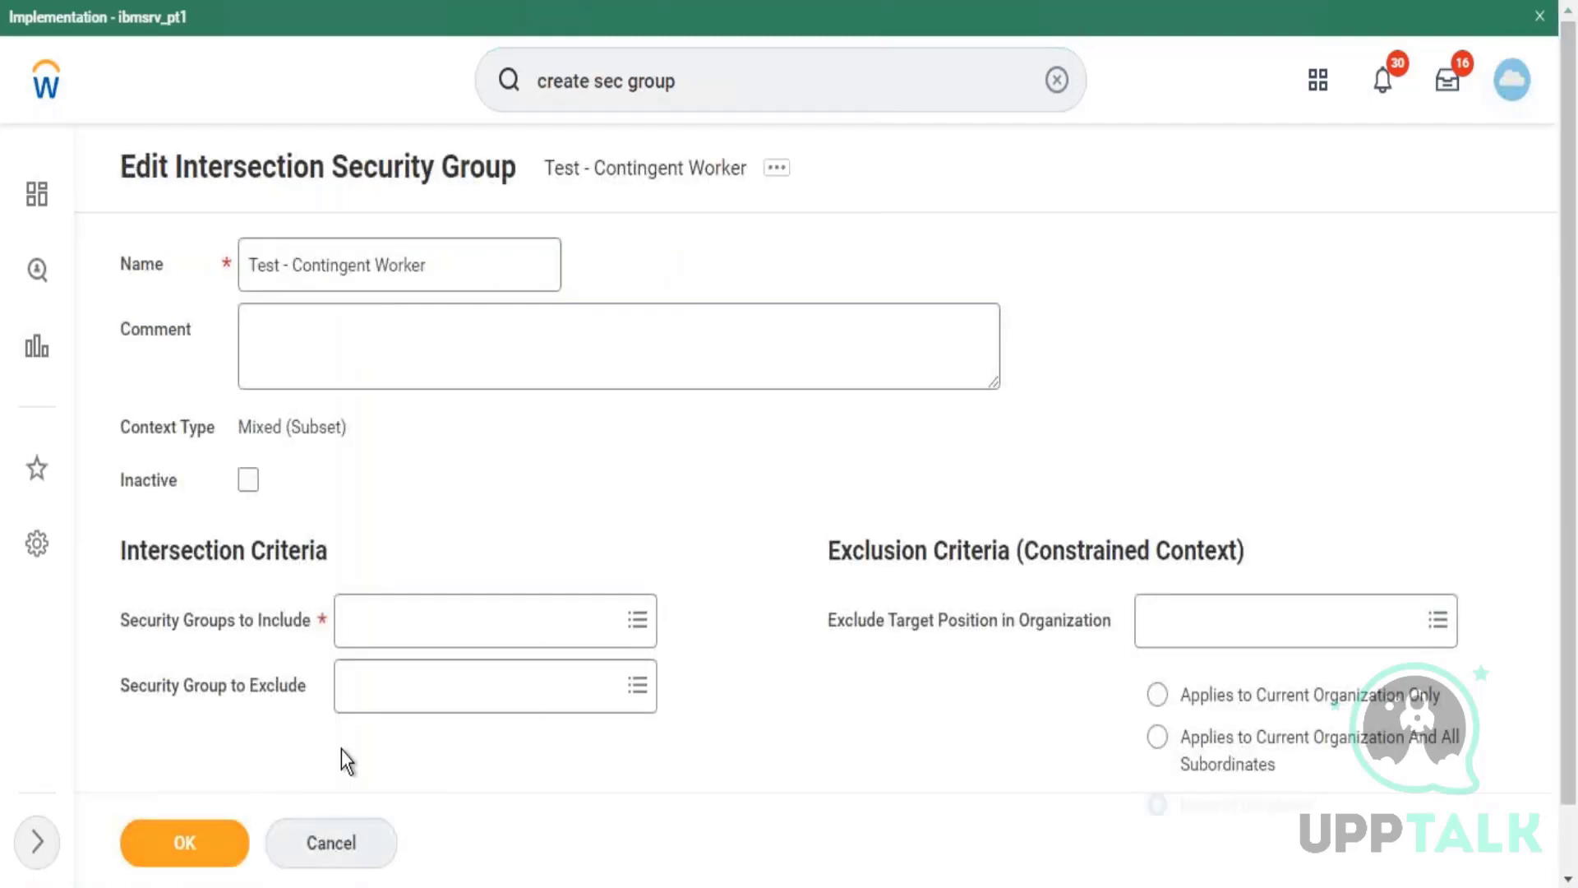
Step: Add All Employees to the Security Groups to Include
left_click(441, 620)
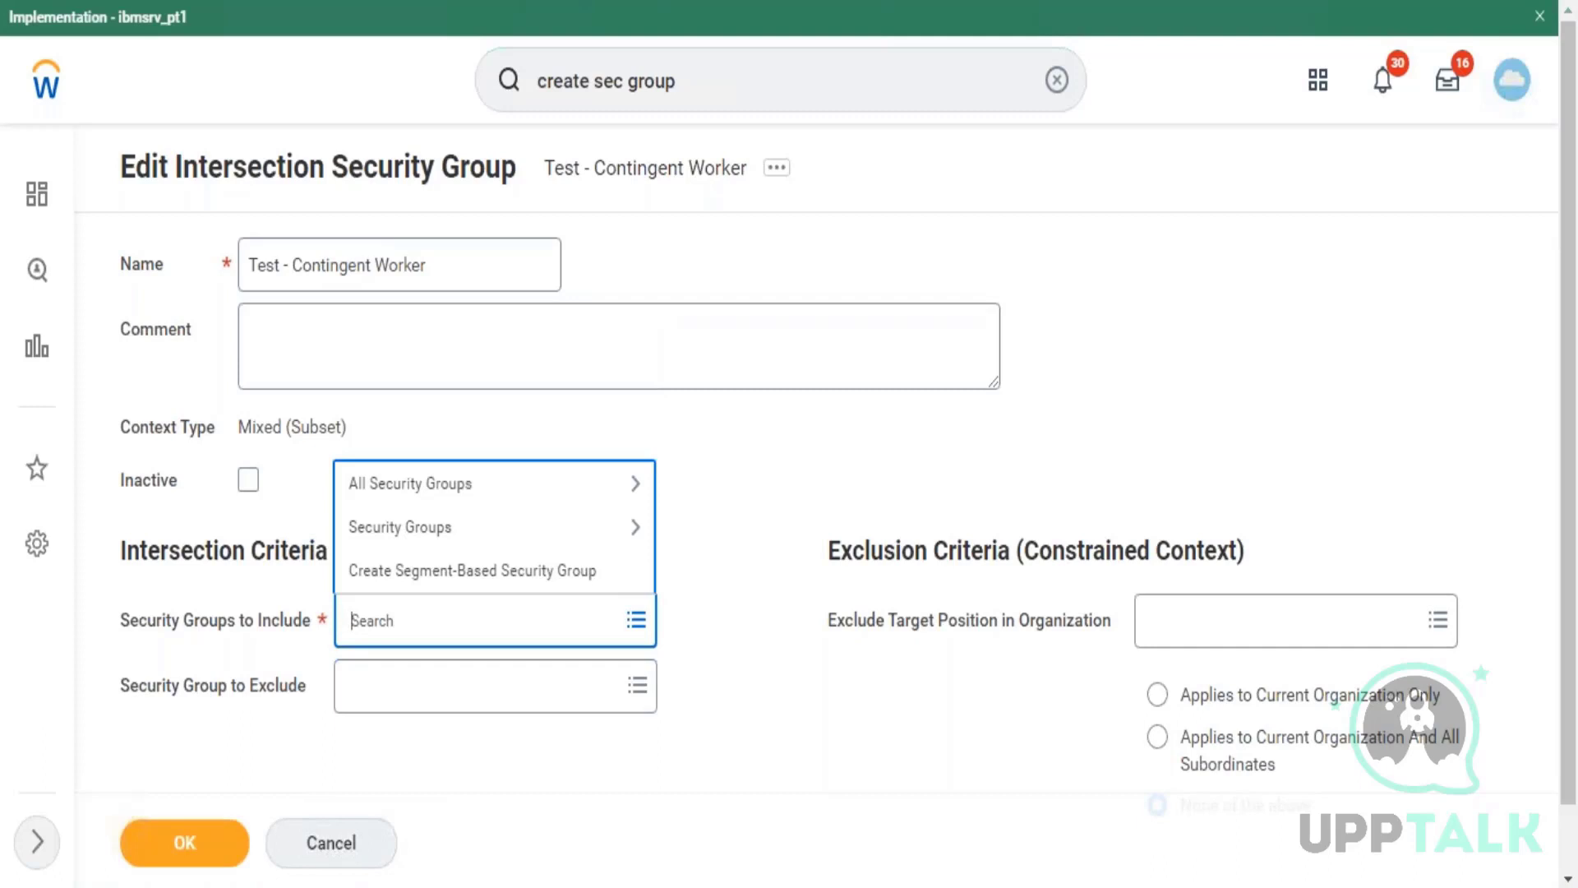
type("All employees")
key("Return")
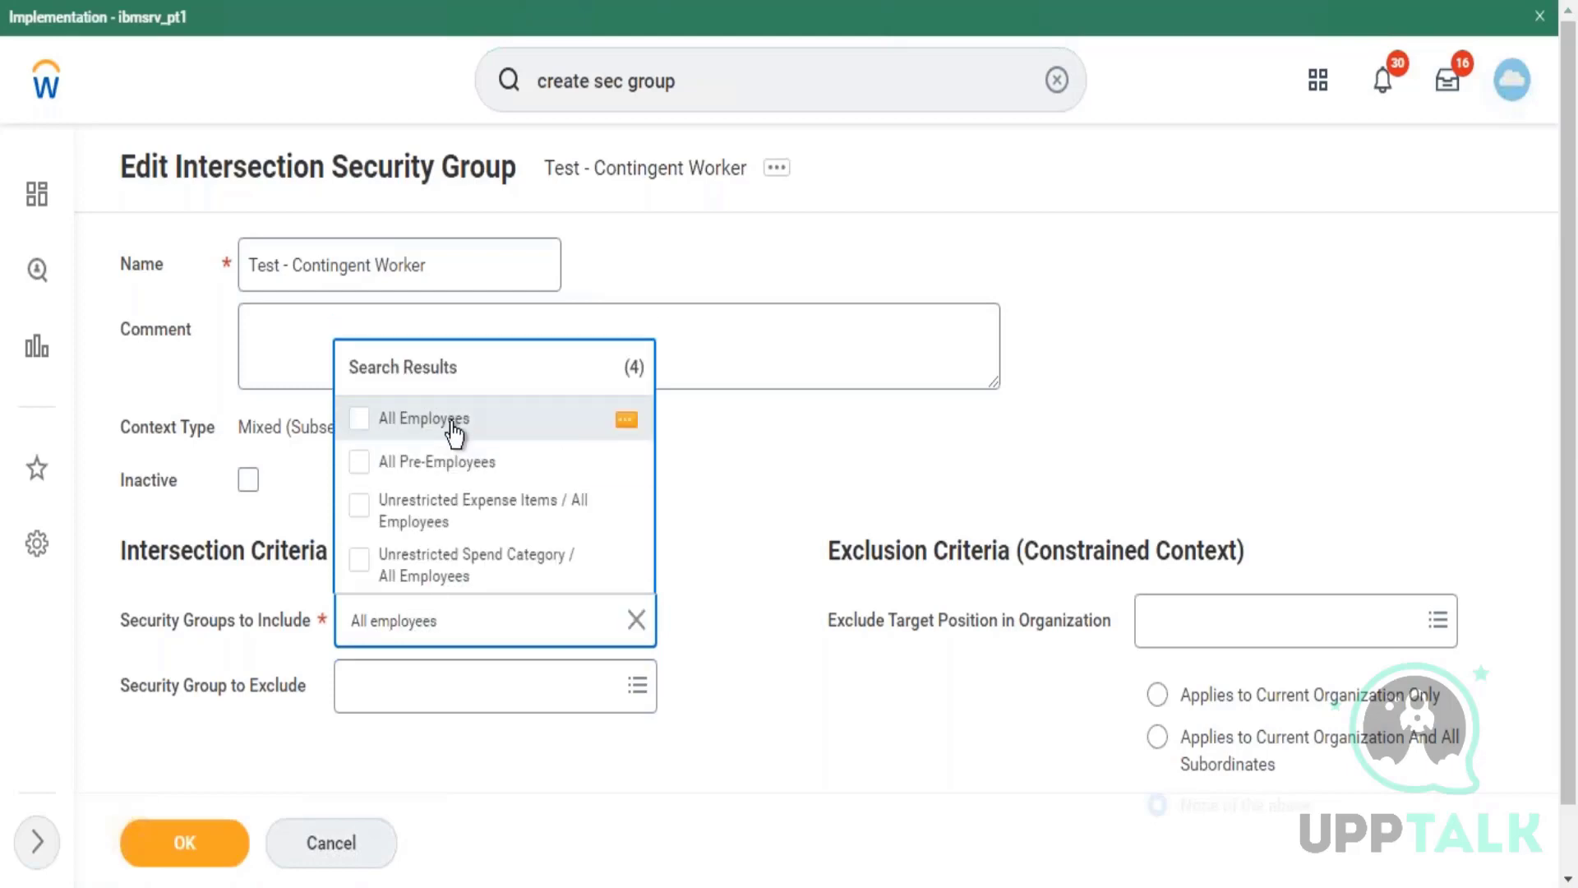
left_click(453, 421)
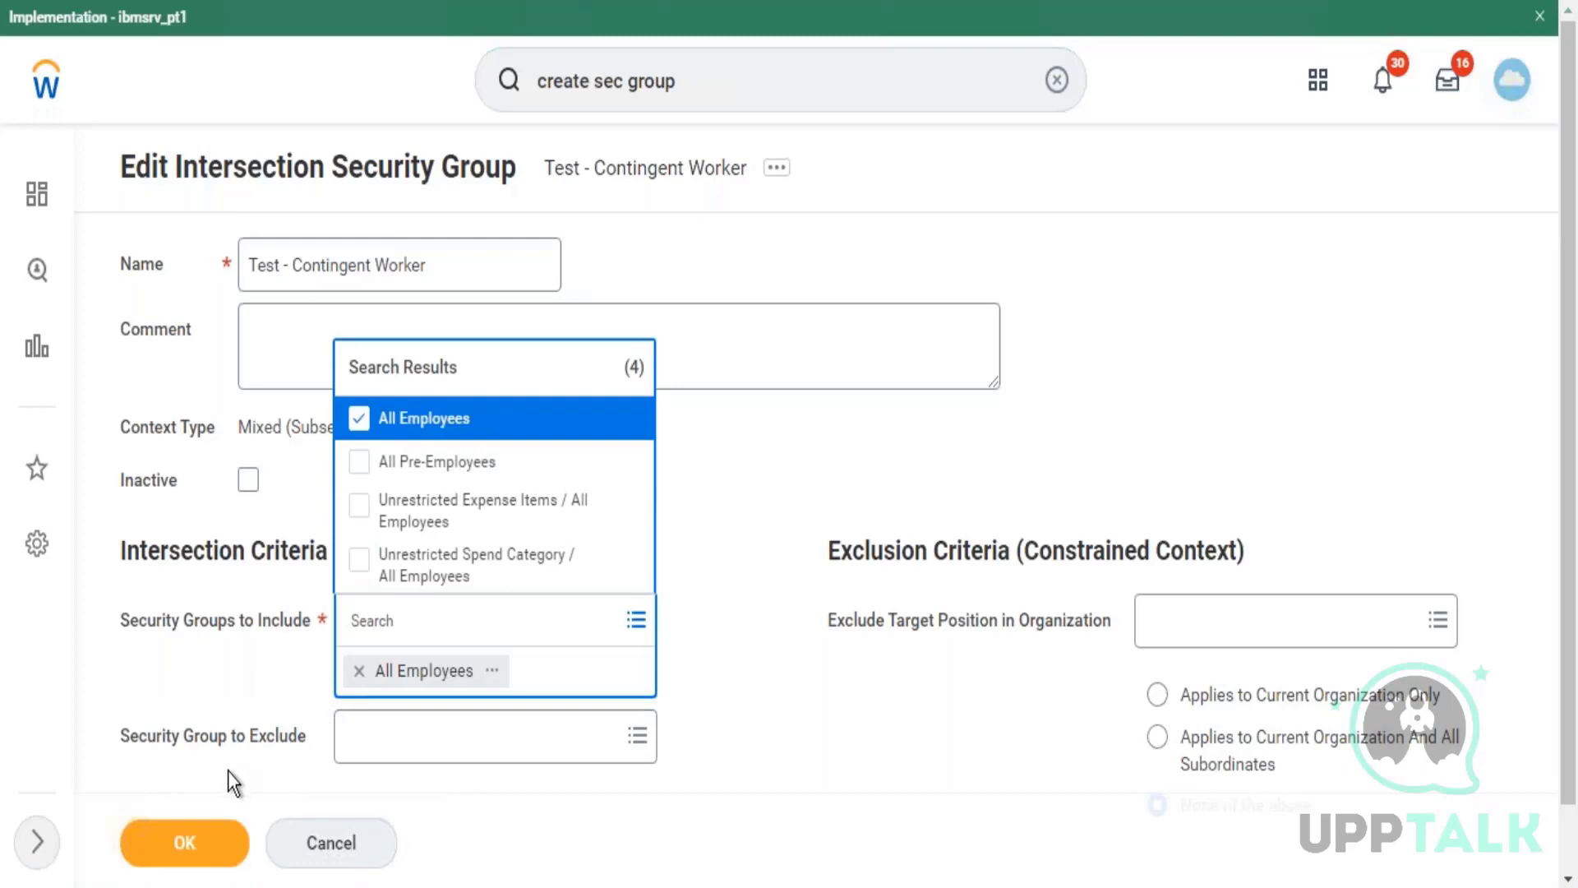
left_click(229, 771)
Step: Exclude All Contingent Workers from the group
left_click(387, 695)
type("All cont")
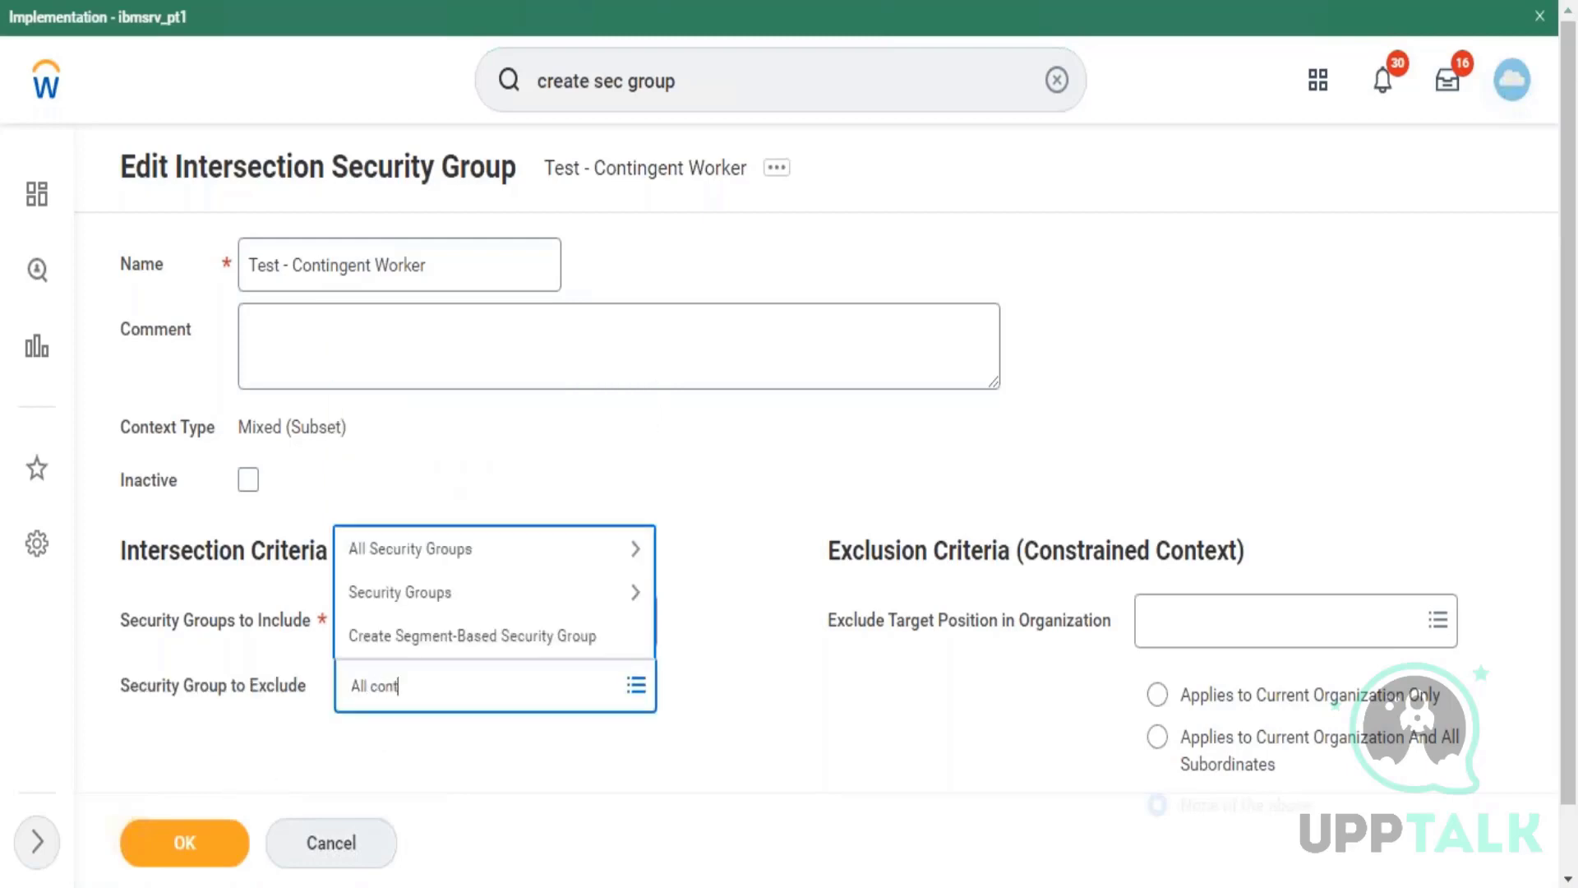
type("ingent worker")
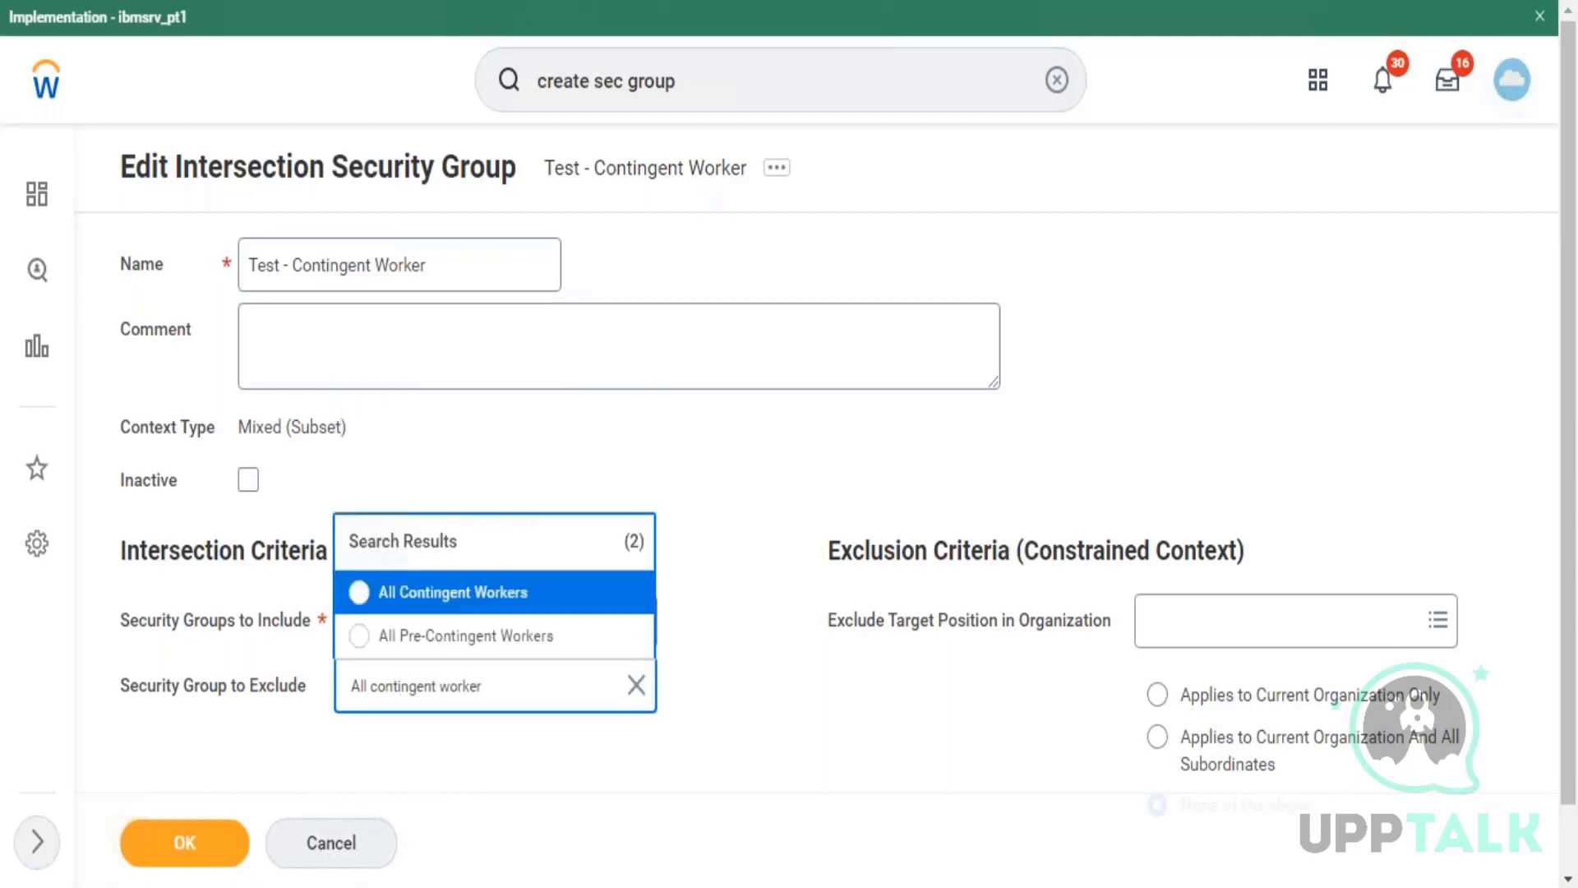
left_click(399, 606)
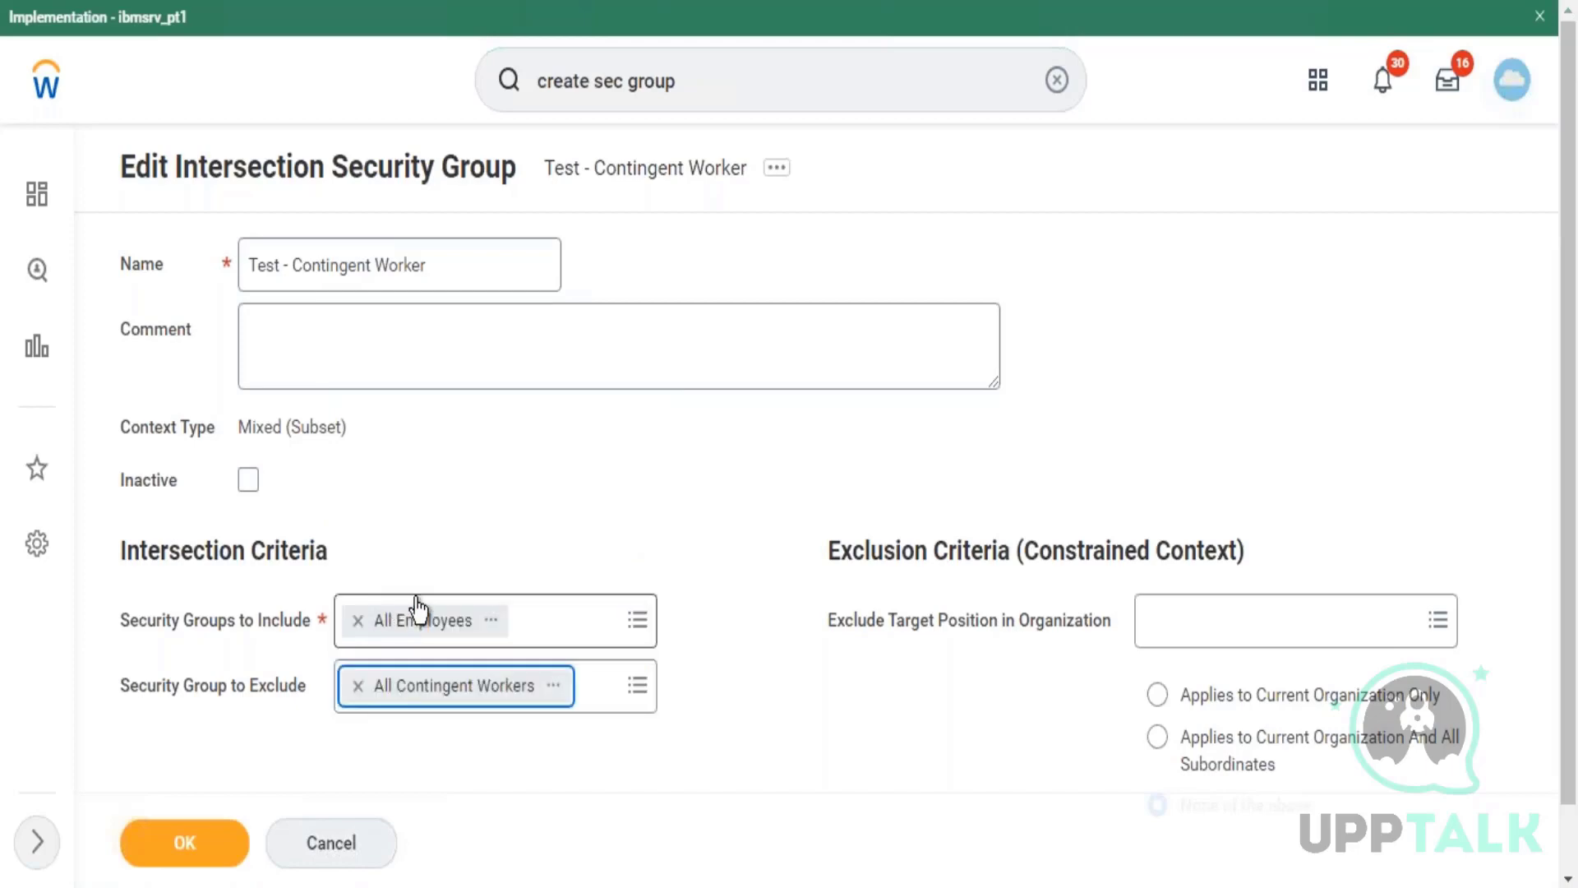
left_click(910, 688)
Step: Set the organization scope to the organization and all subordinates, then save
left_click(1215, 692)
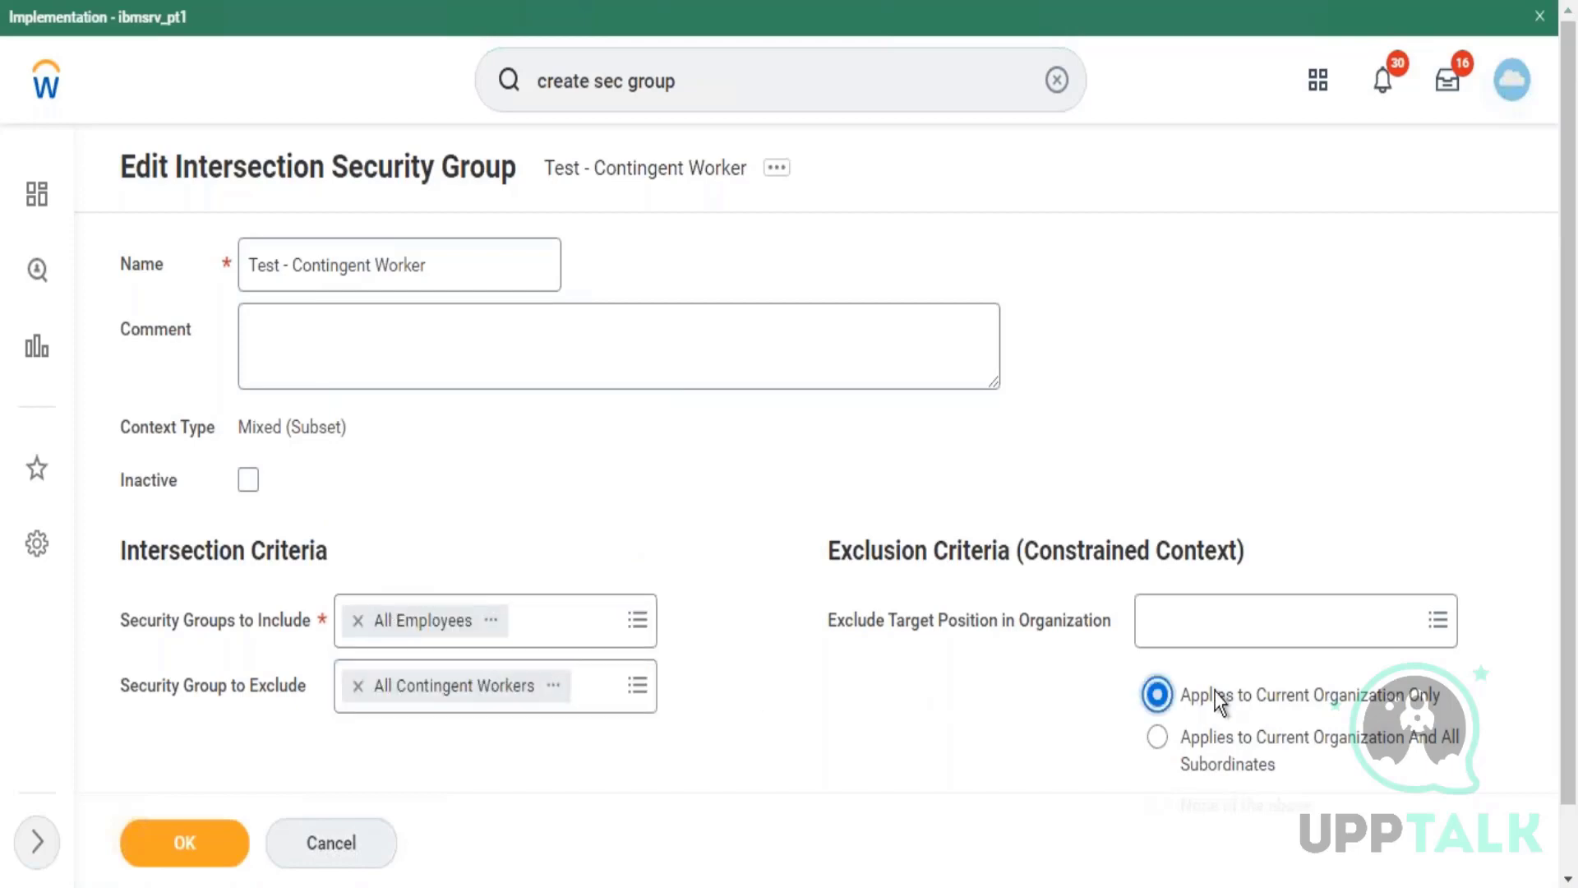
left_click(221, 858)
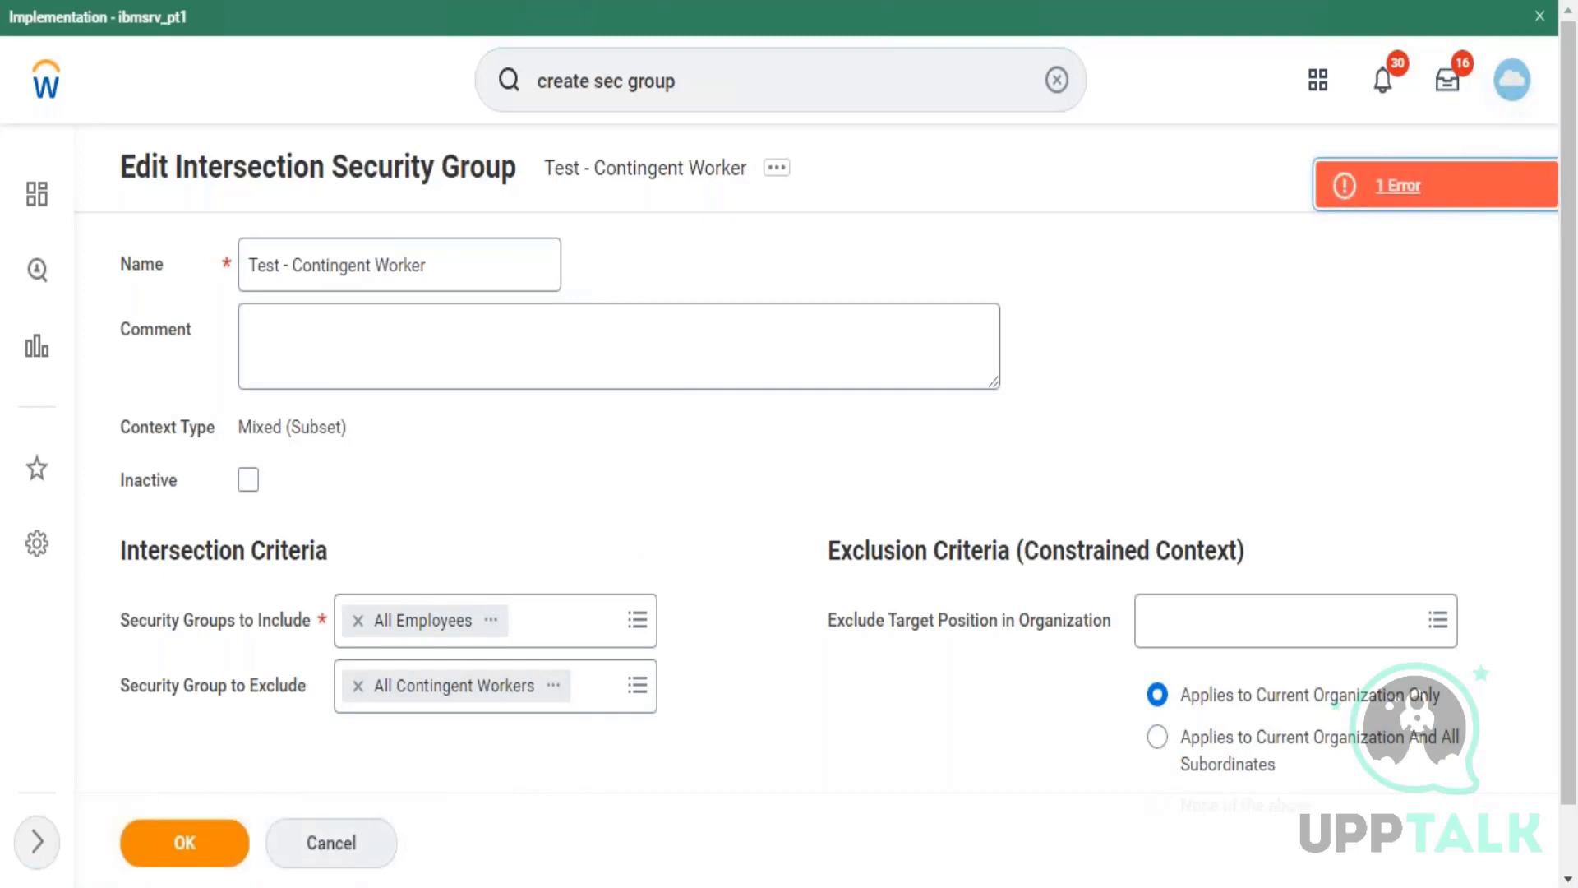
left_click(1297, 634)
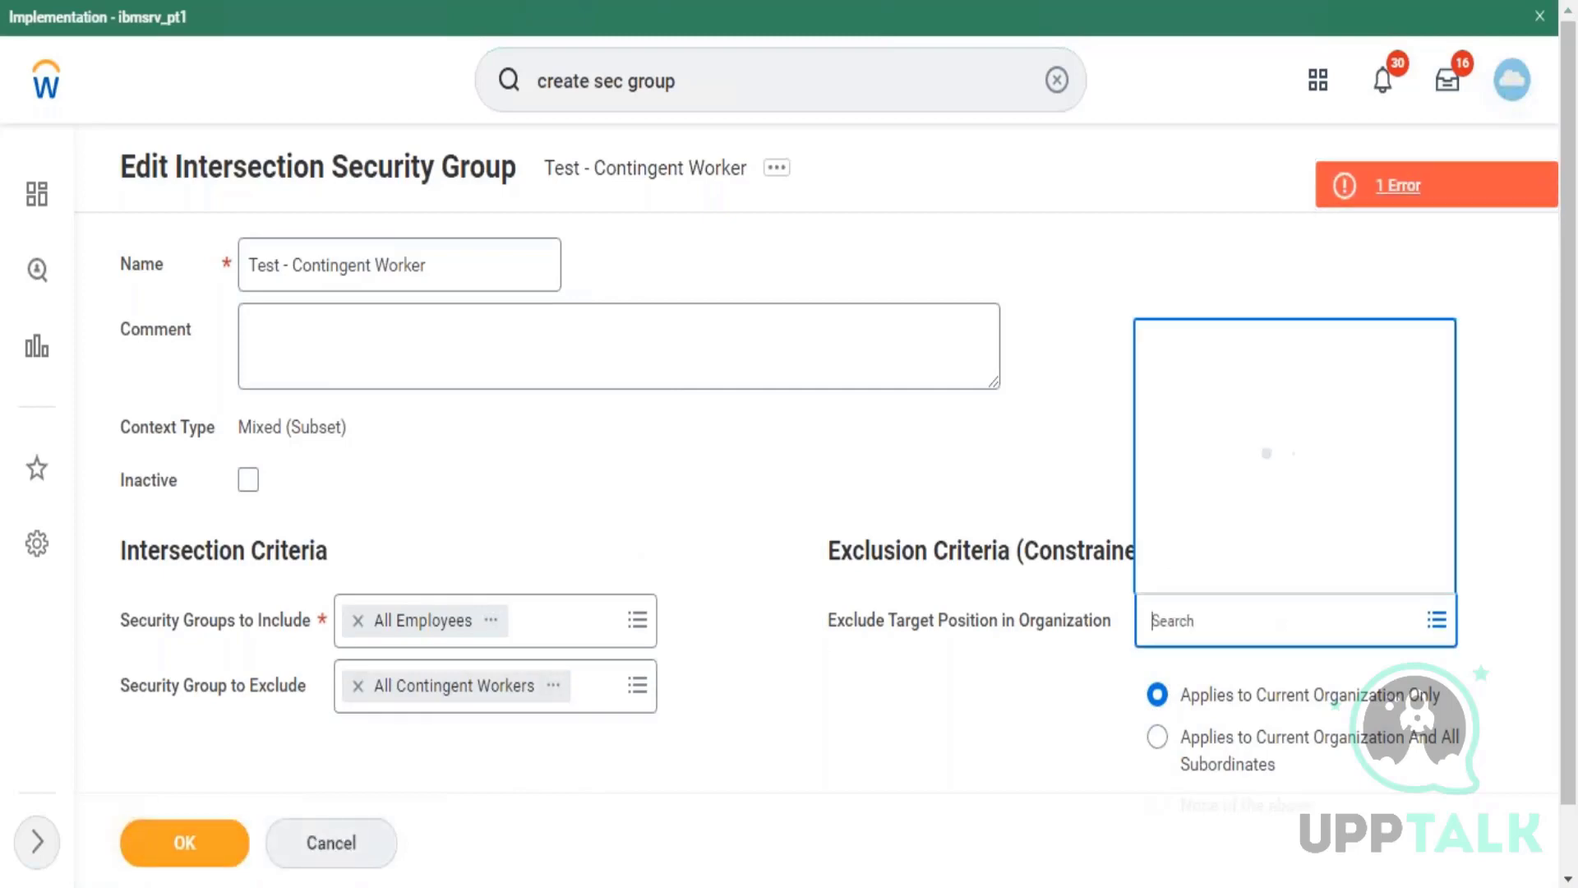
left_click(1254, 738)
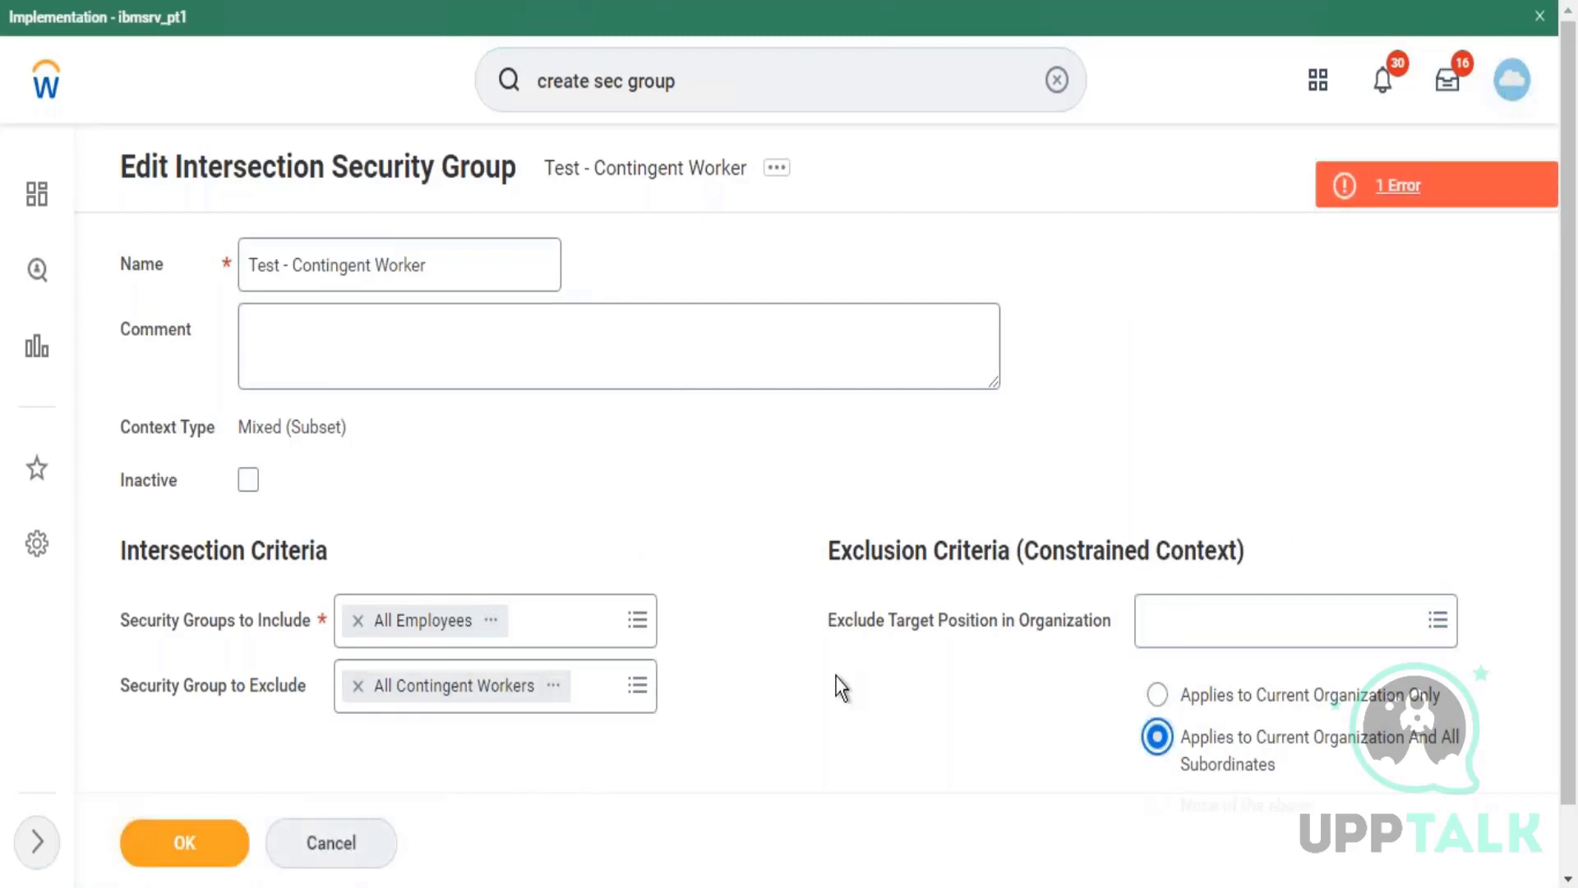
left_click(185, 862)
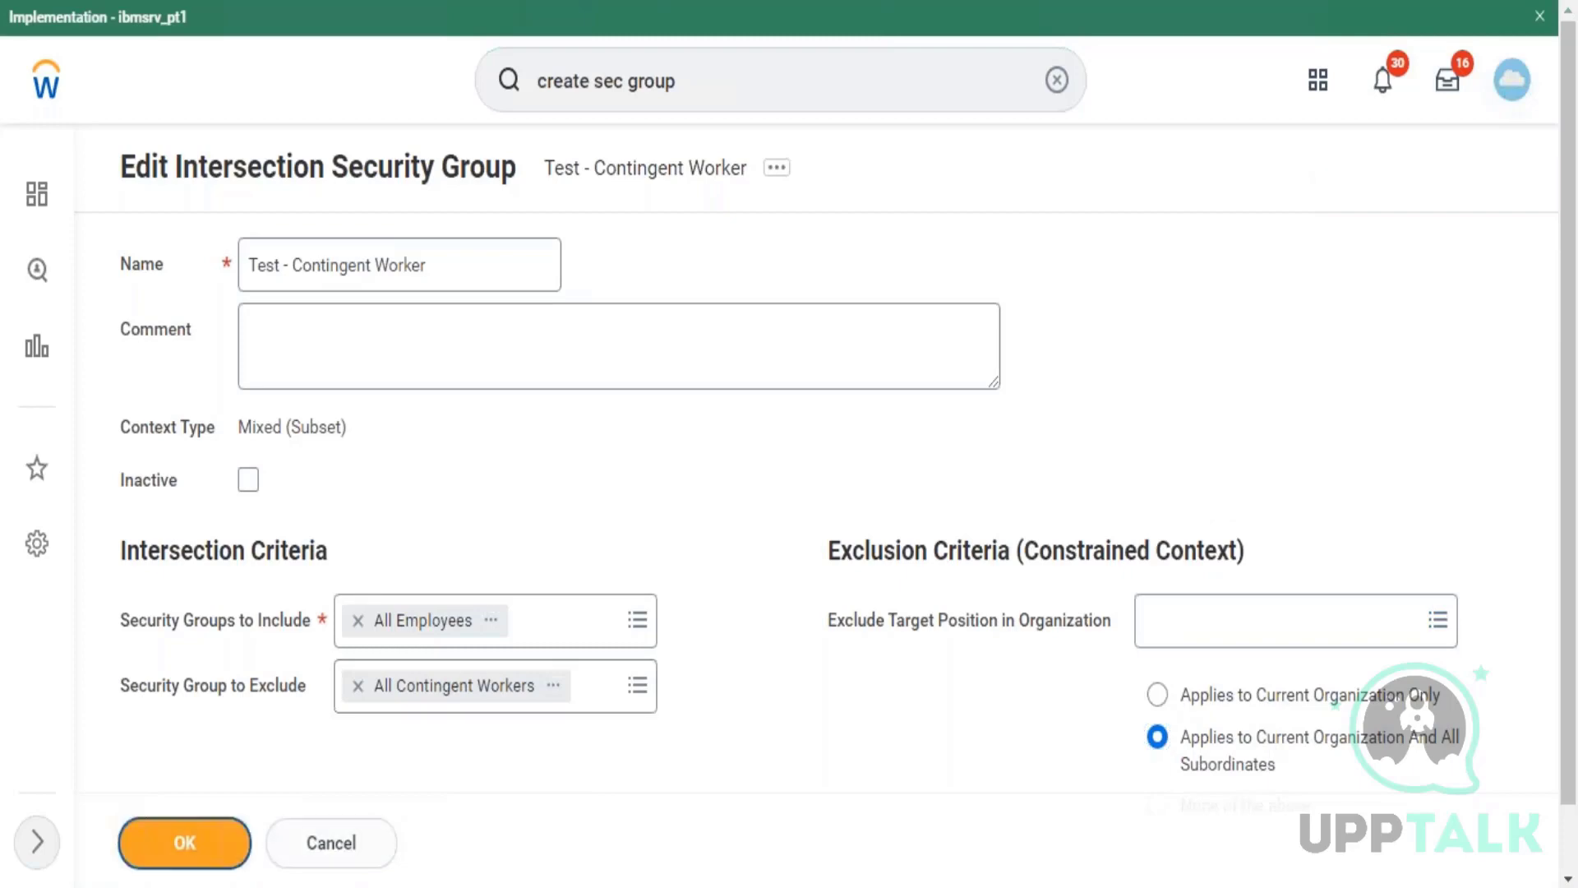
Step: Choose 820 Standalone Agents under All Organizations by Type > Business Source, then submit
left_click(1213, 633)
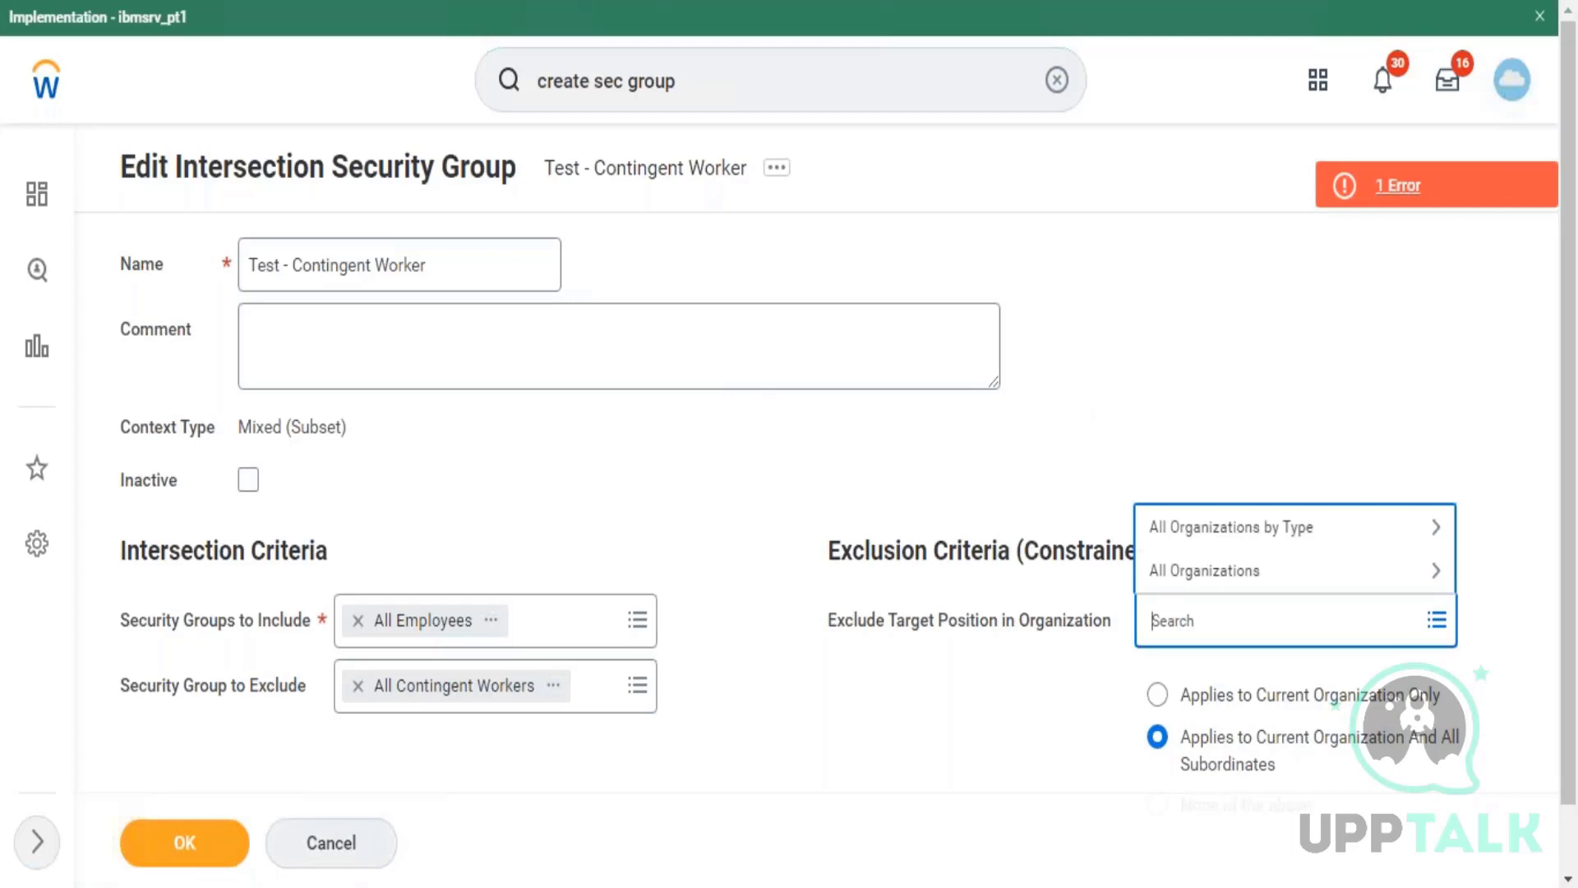
left_click(1240, 571)
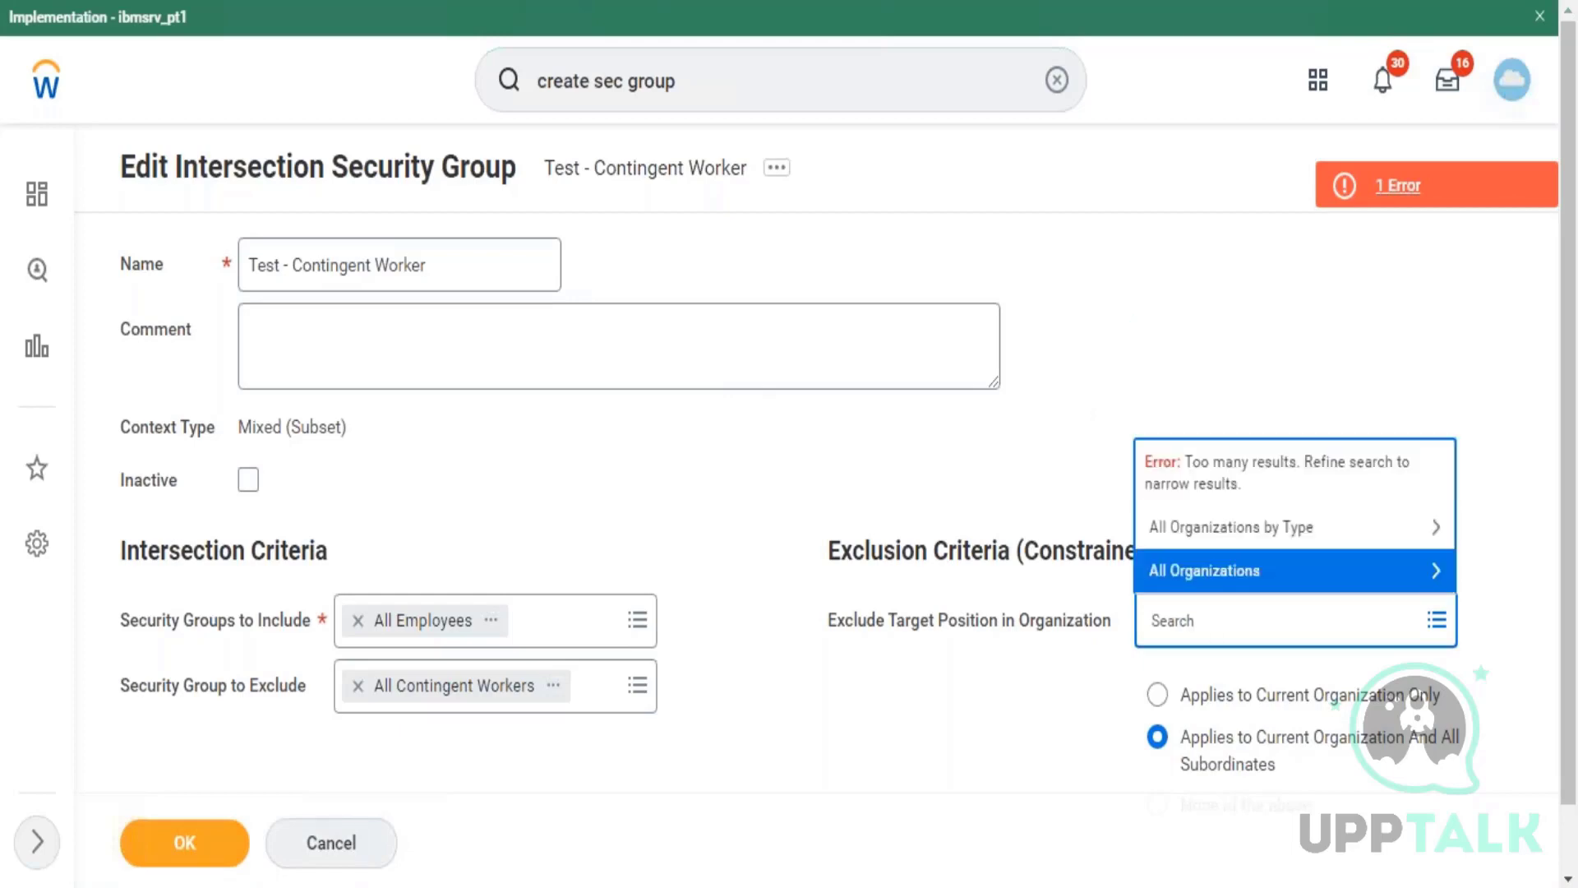
left_click(1268, 533)
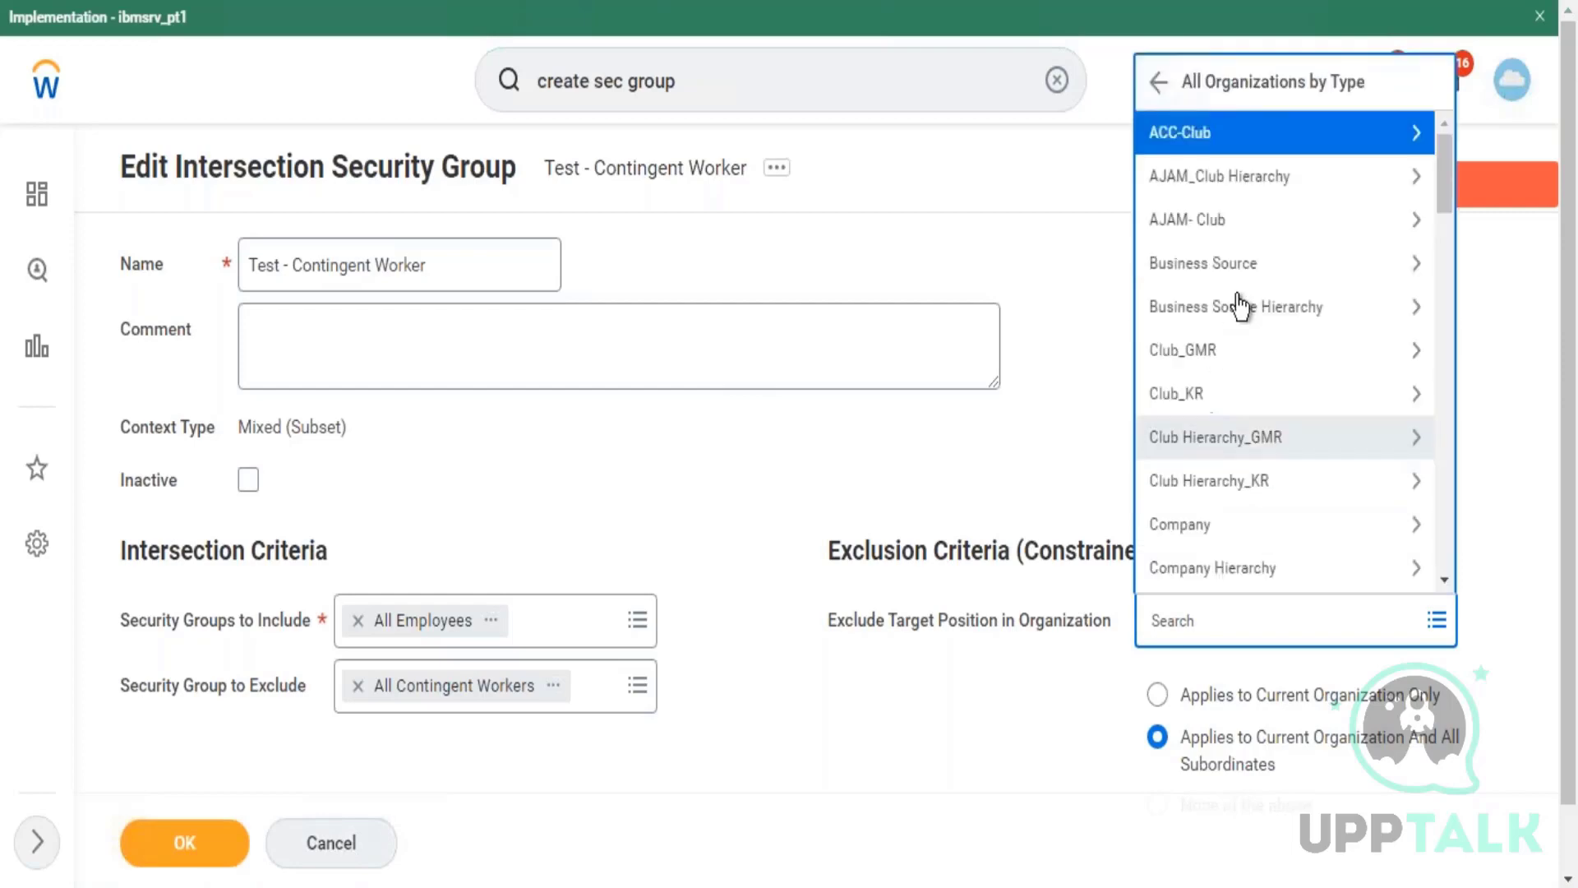
left_click(1238, 263)
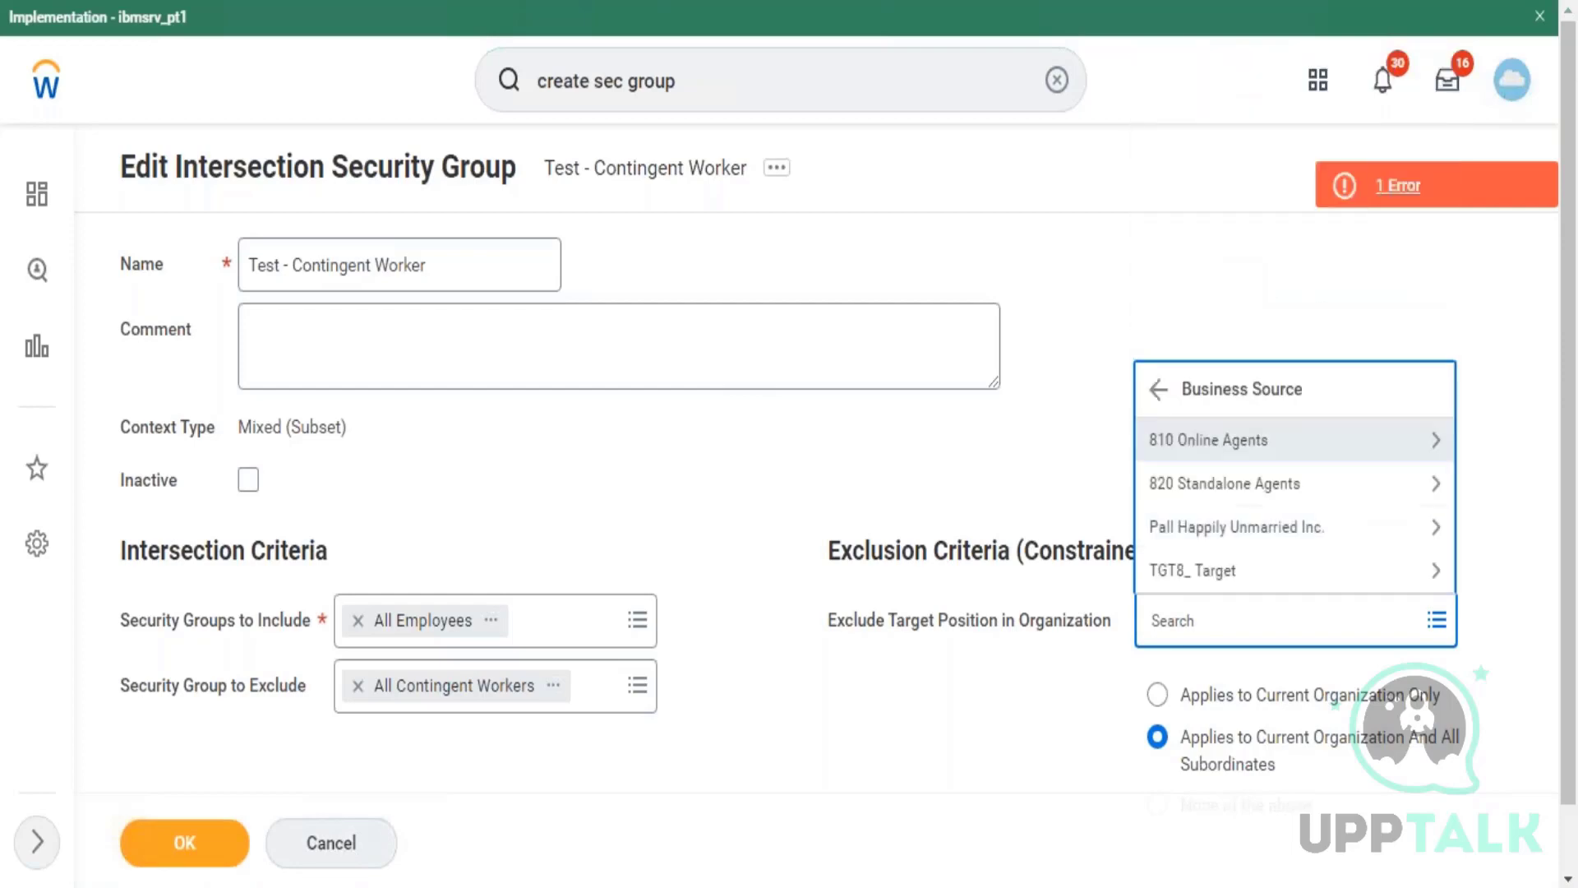
left_click(1233, 485)
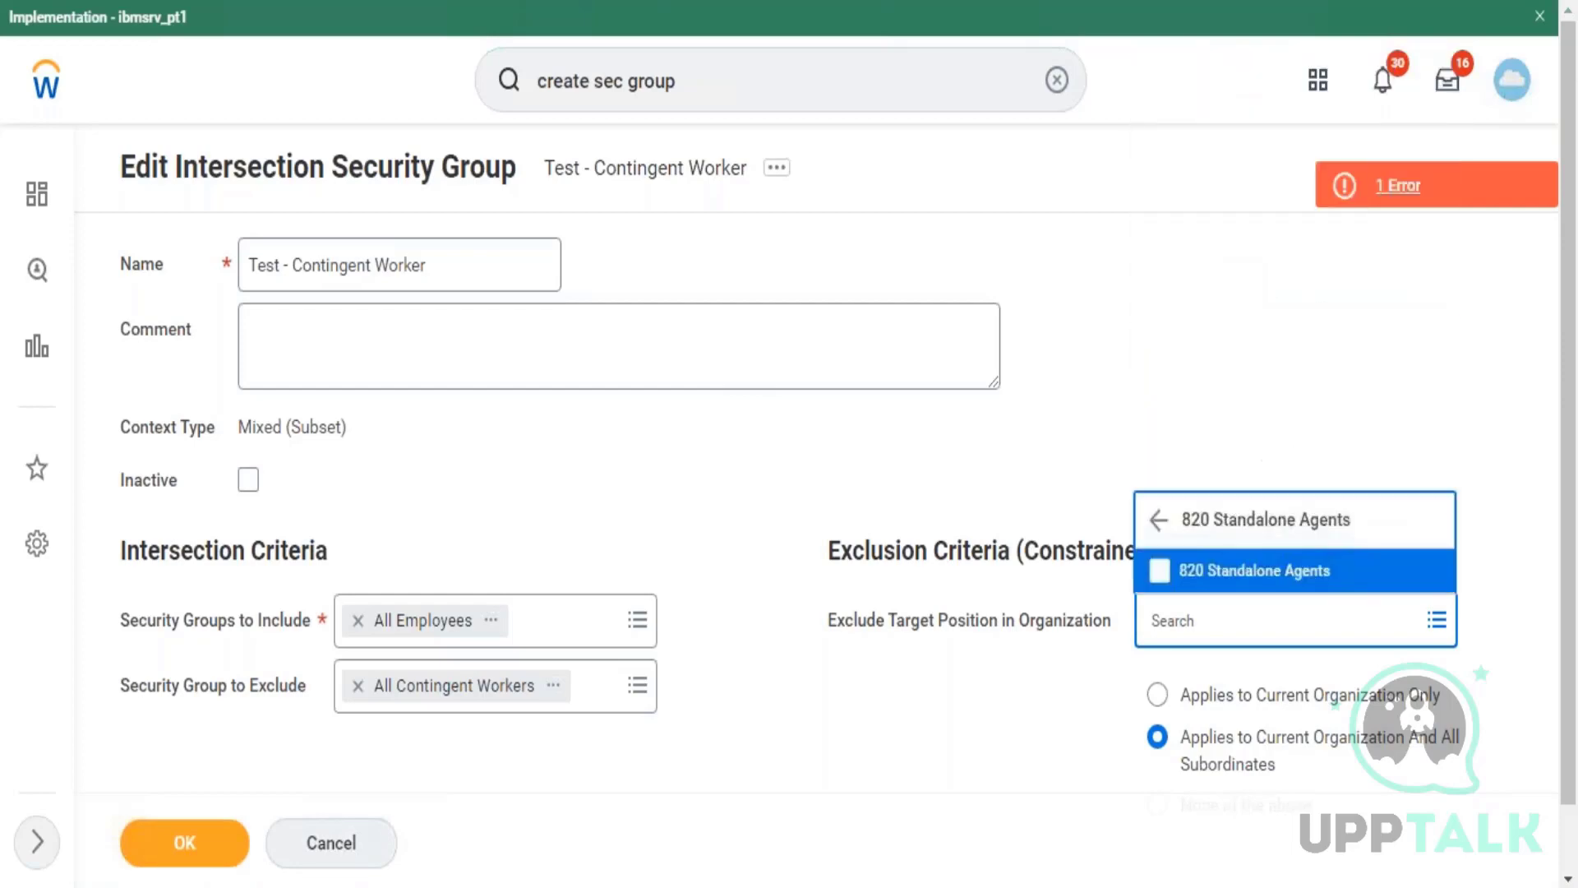
left_click(1219, 578)
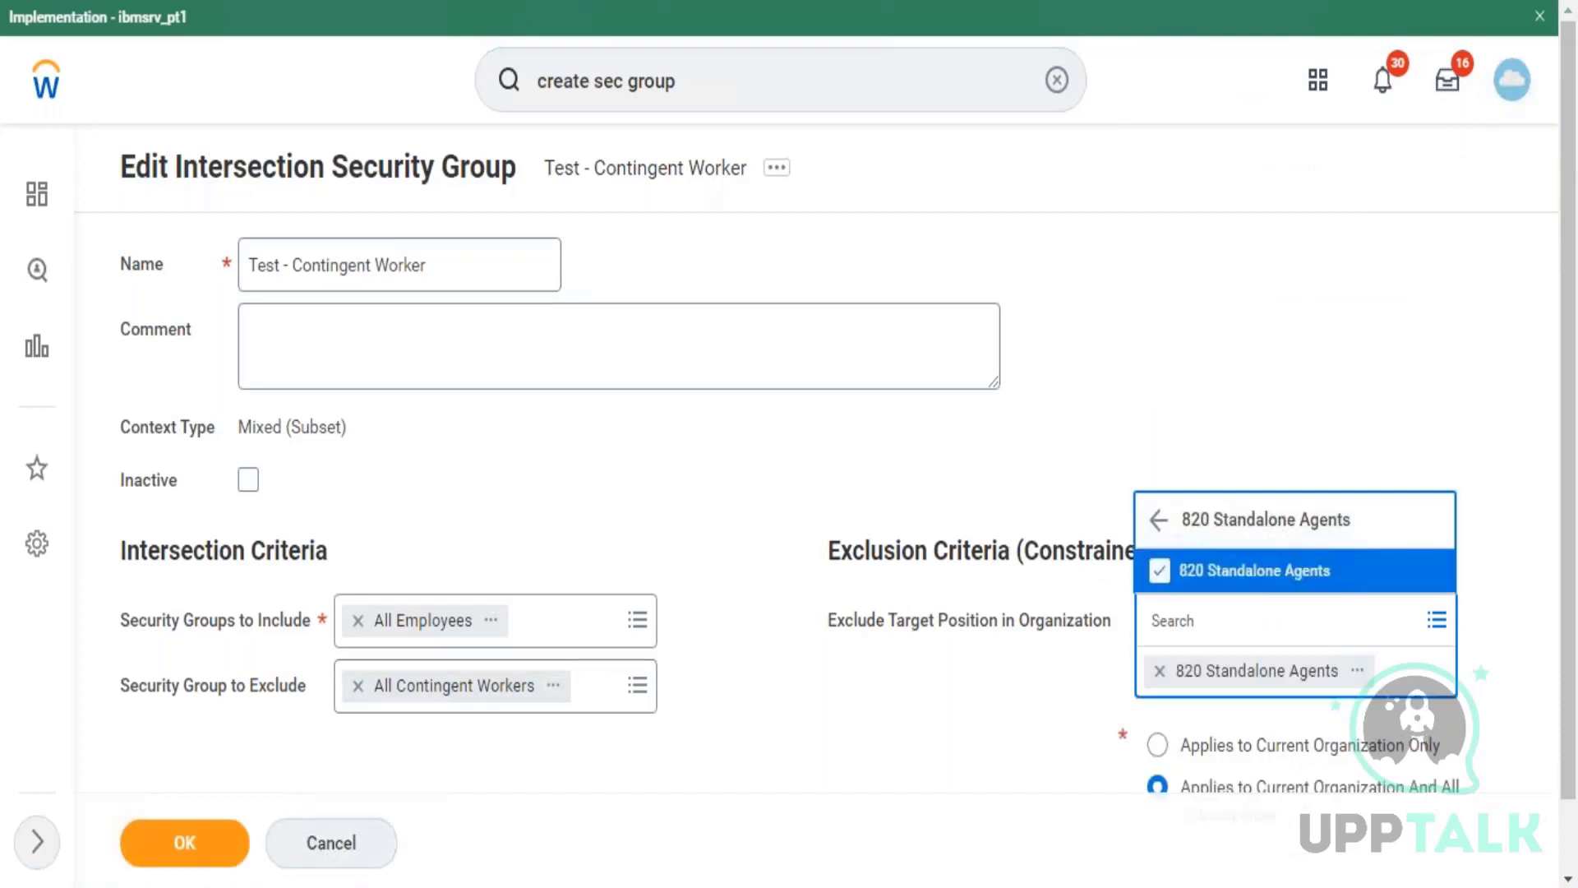
left_click(185, 842)
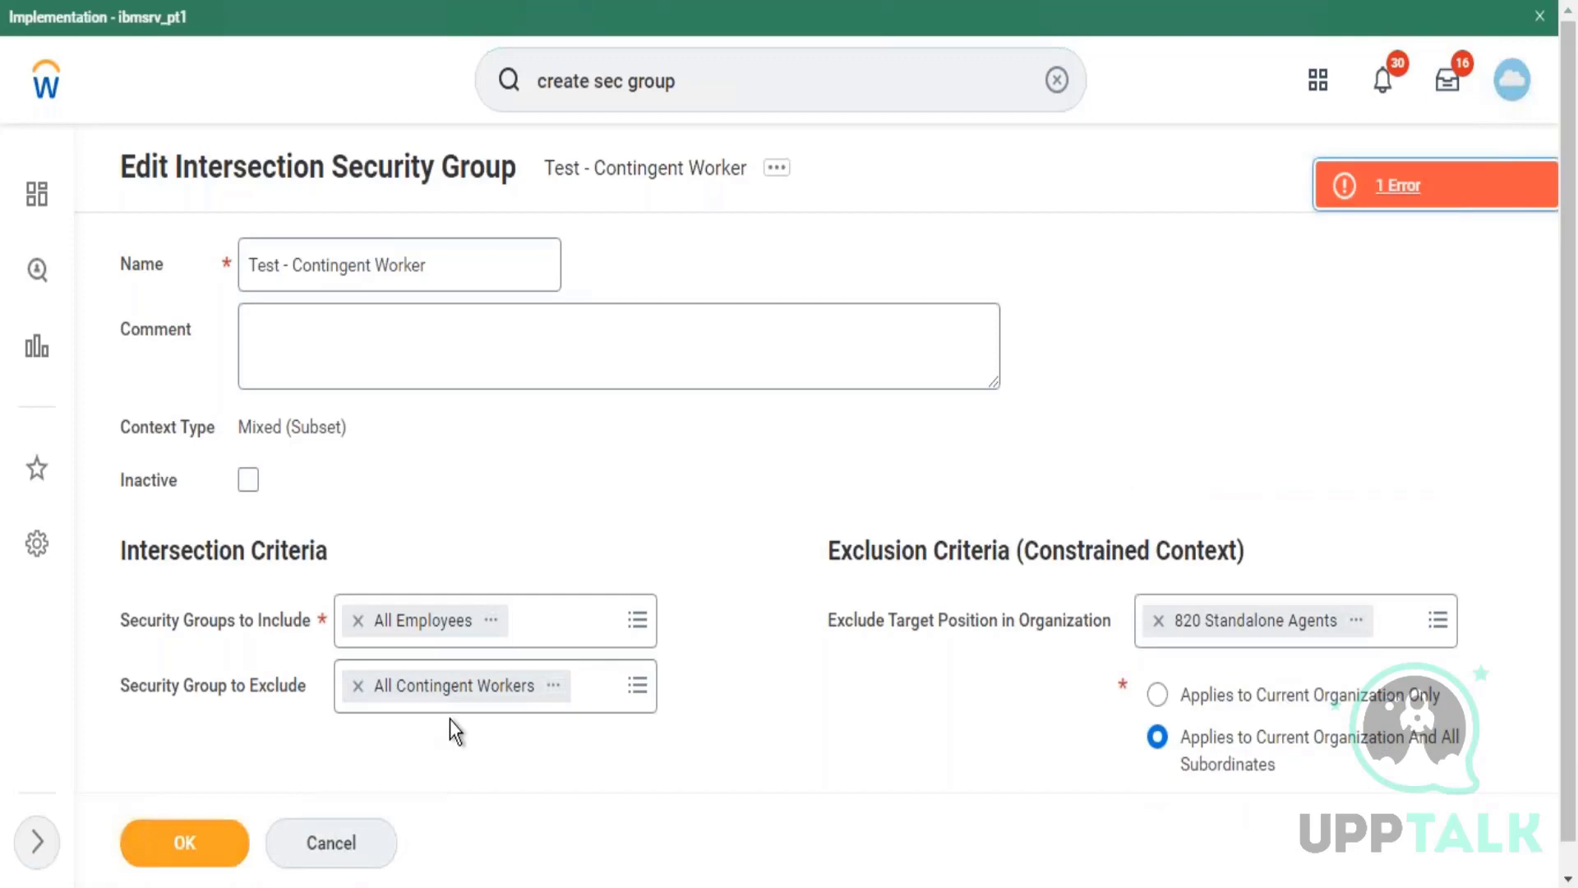
Step: Review the 1 Error message and dismiss it
left_click(1395, 195)
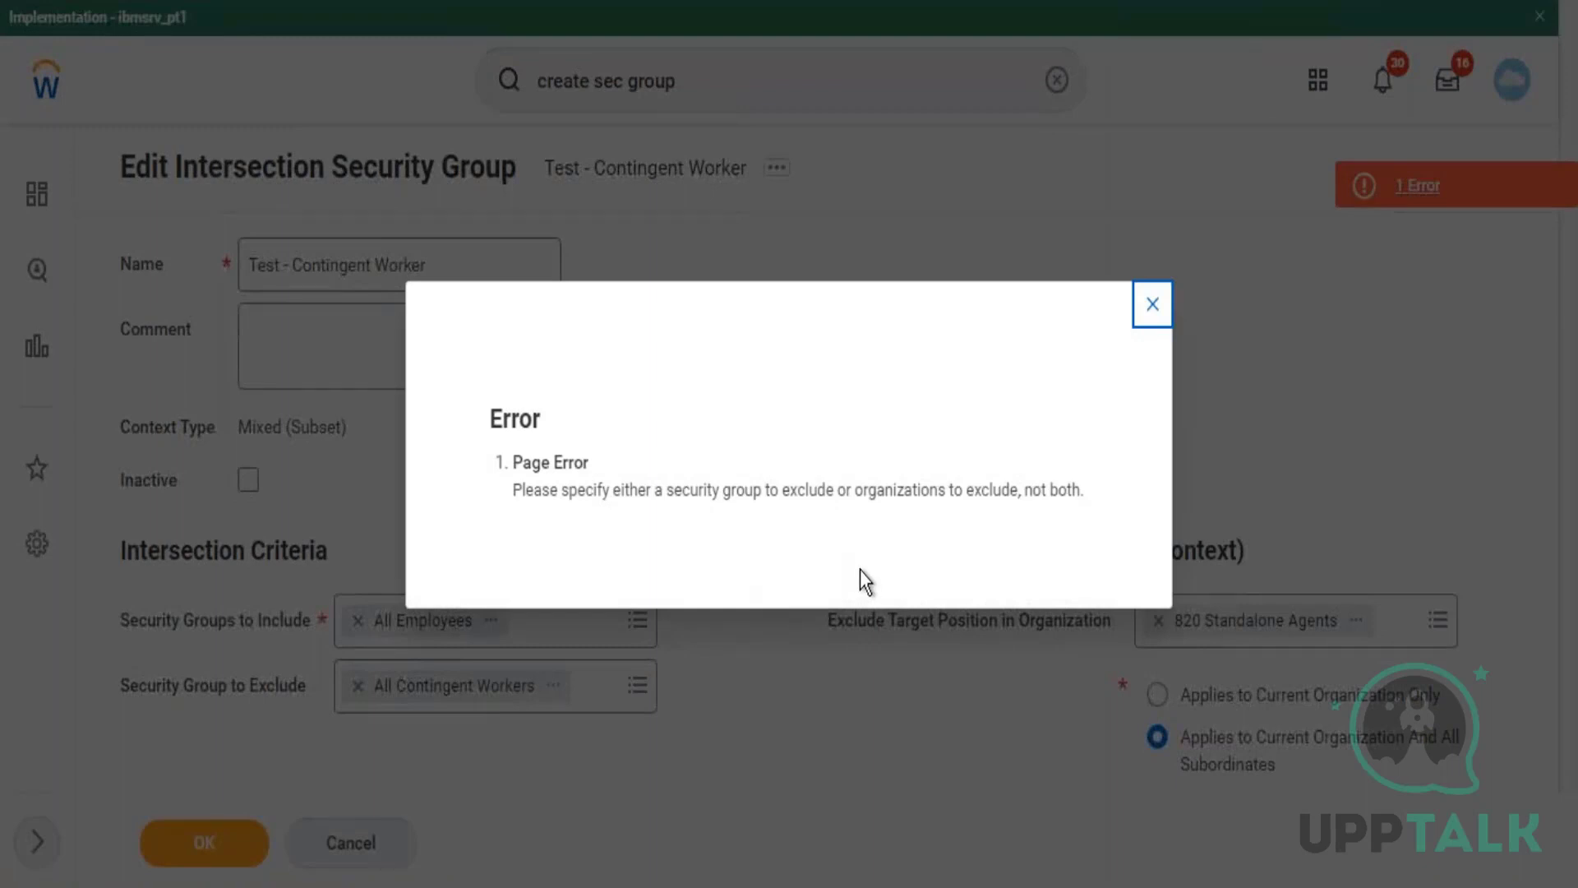
left_click(1150, 304)
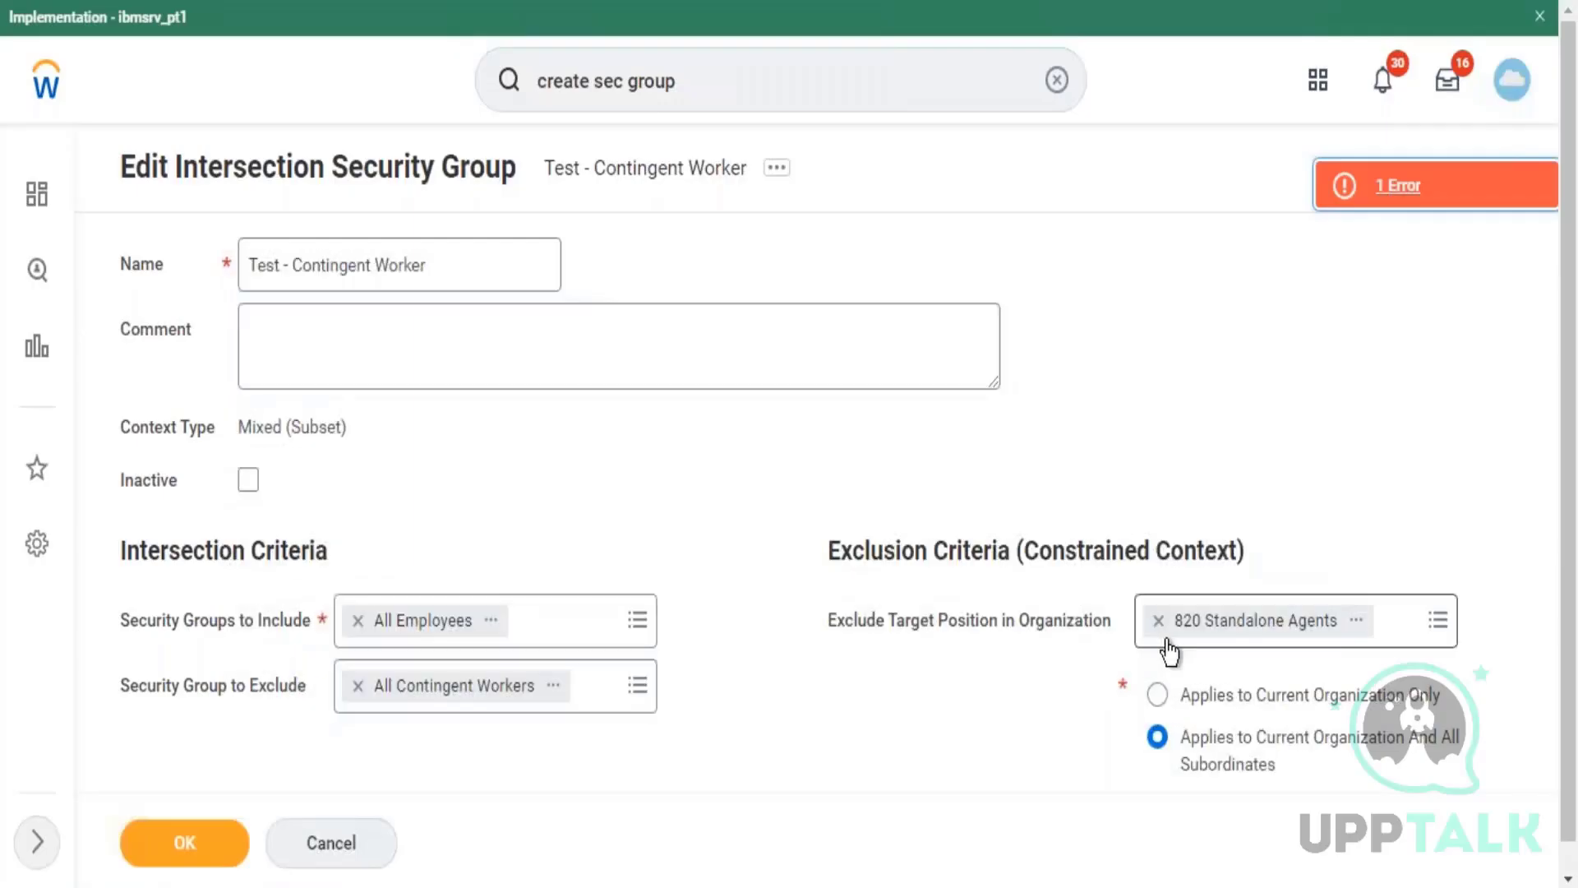
left_click(1165, 642)
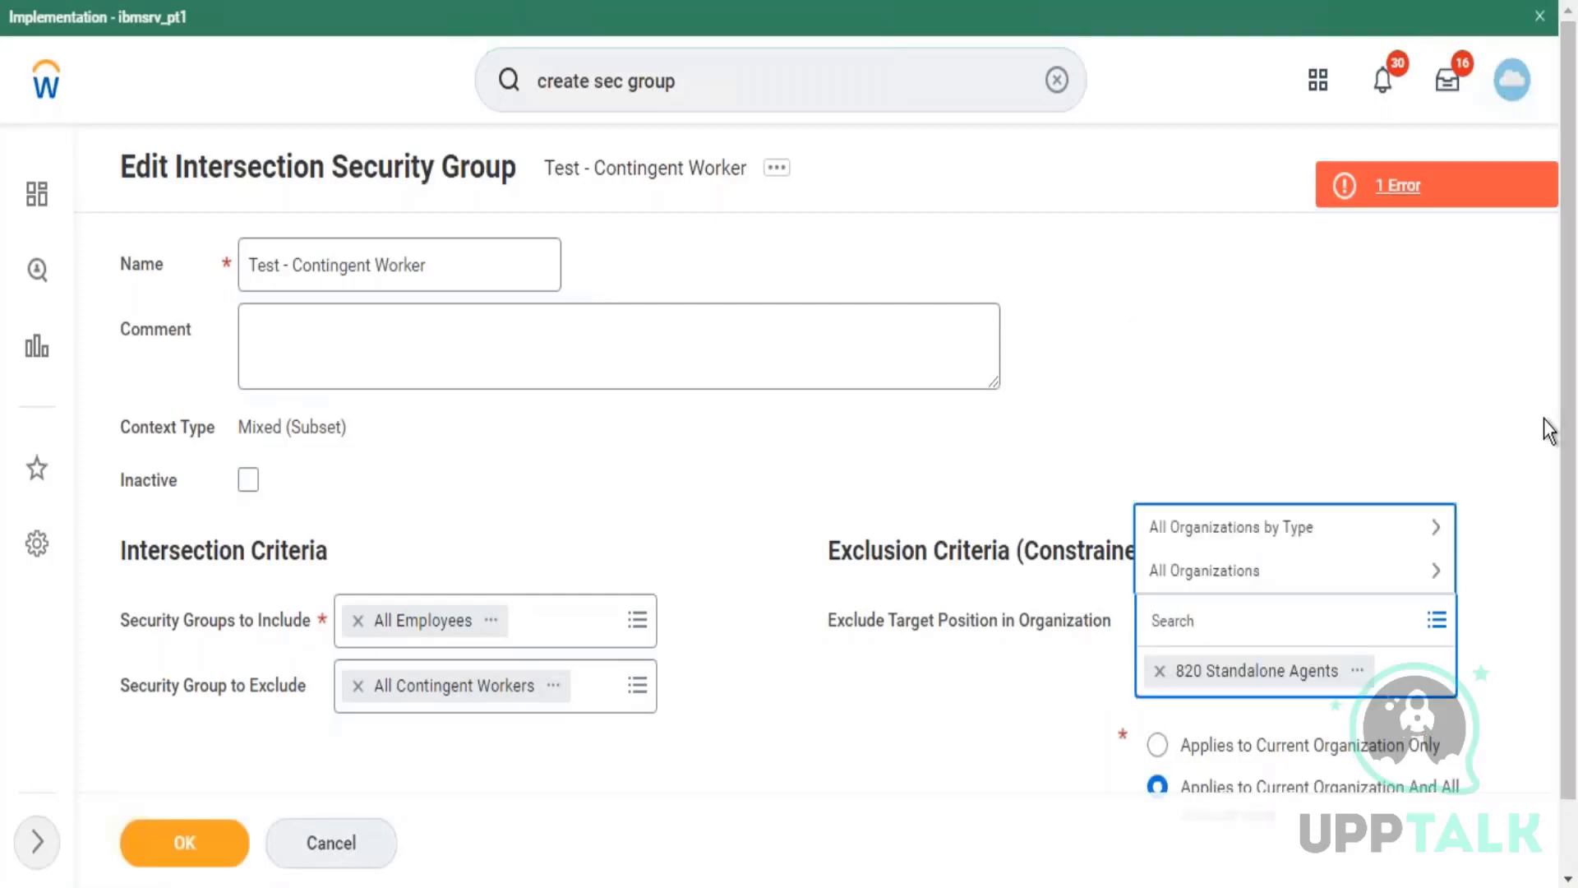
left_click(1456, 342)
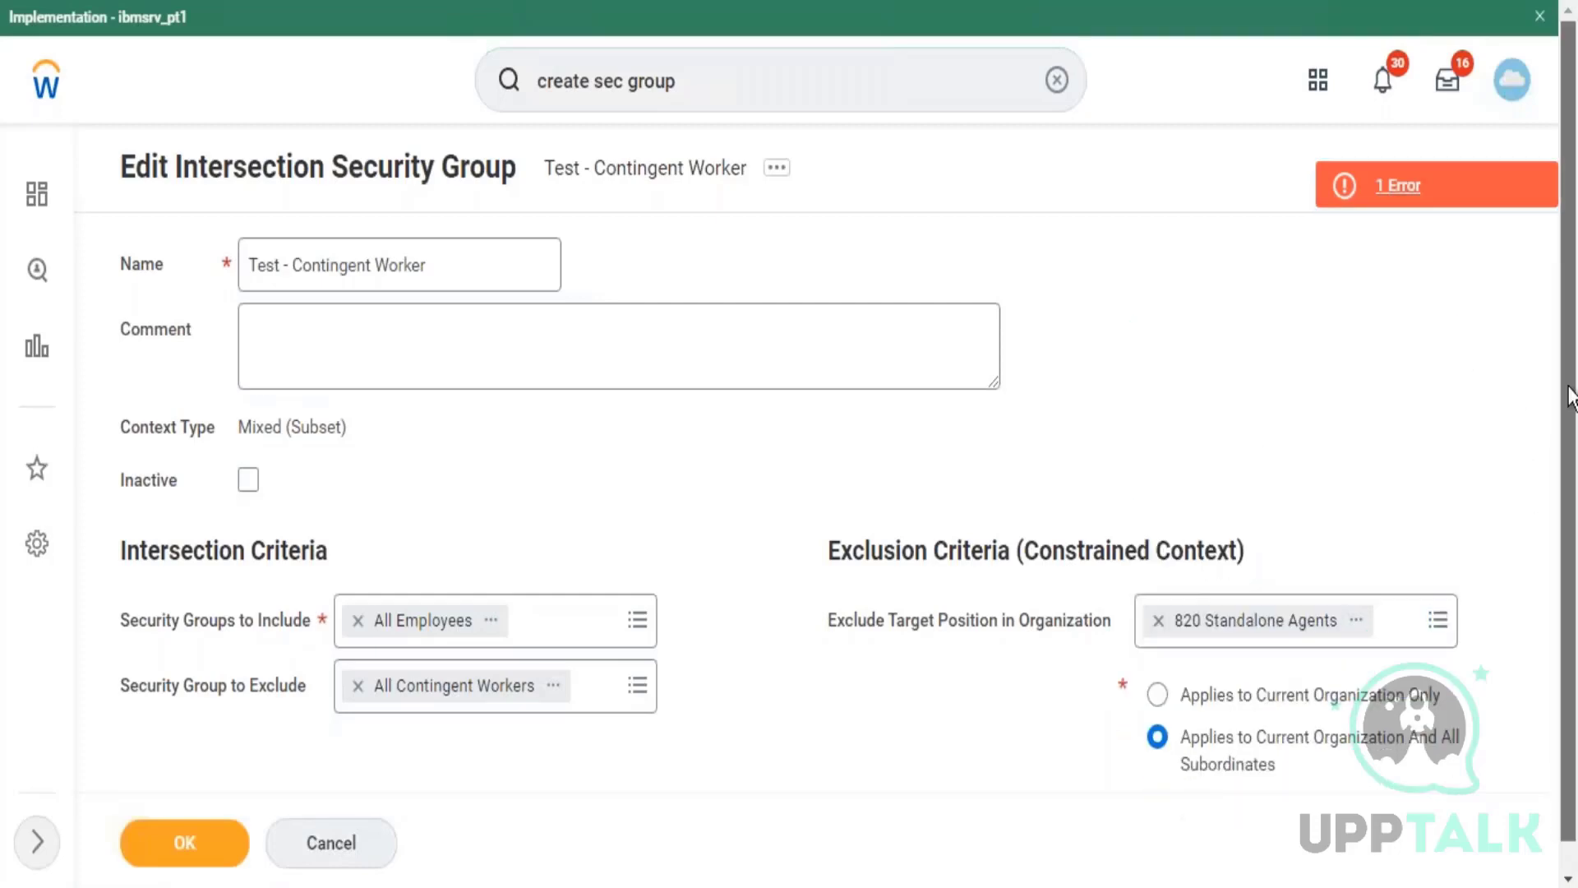
Step: Remove 820 Standalone Agents, set the organization scope to None of the above, and save
scroll(1566, 411, "down", 1)
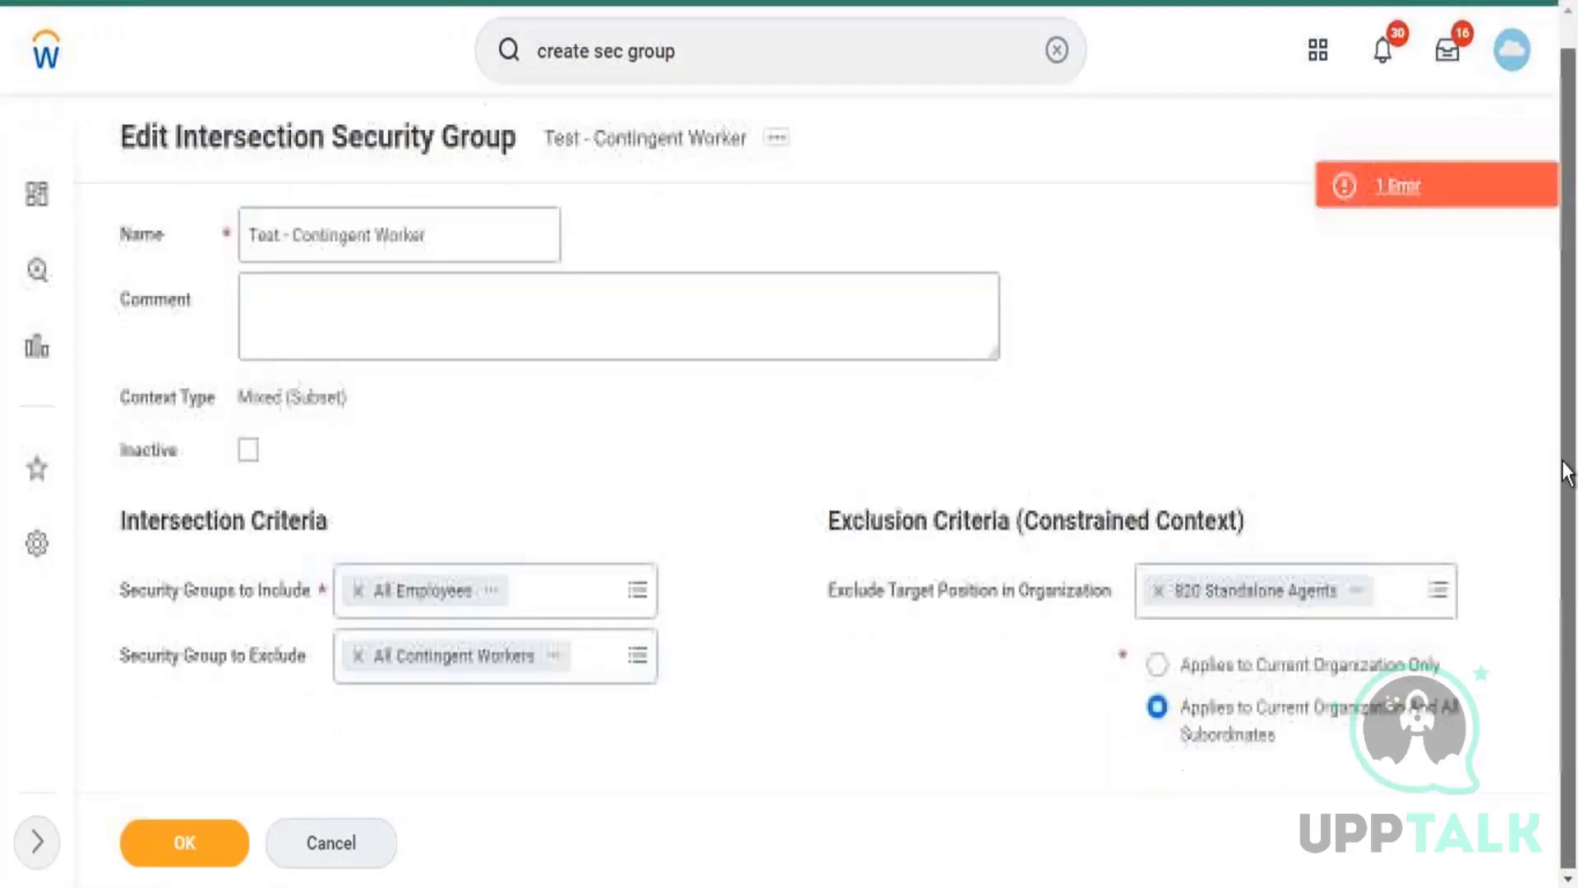
left_click(1159, 591)
left_click(1093, 705)
left_click(1242, 778)
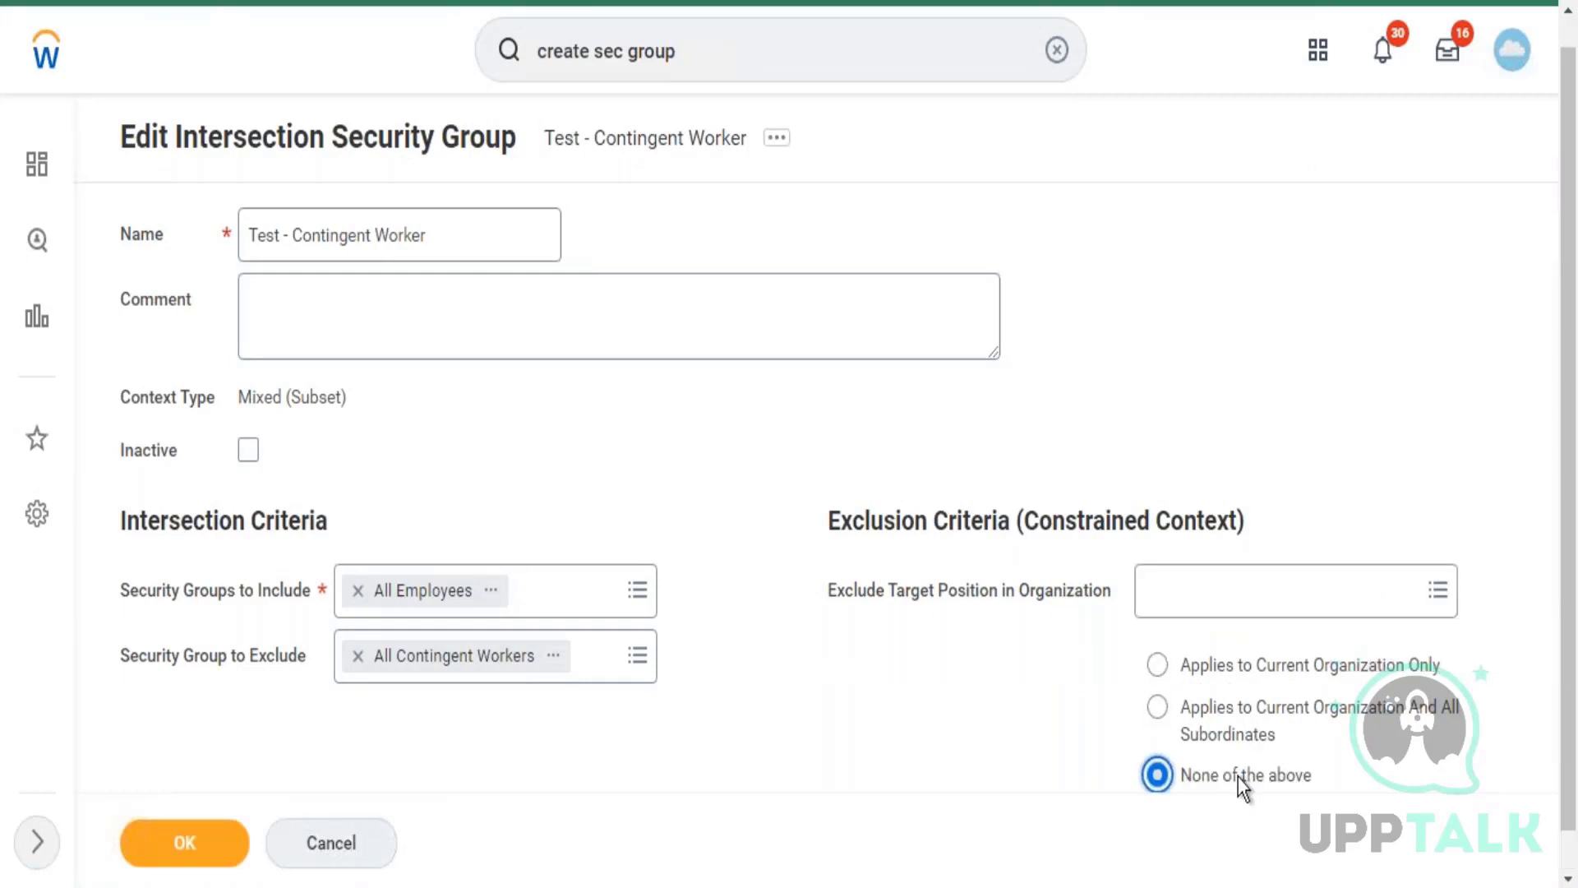
left_click(184, 842)
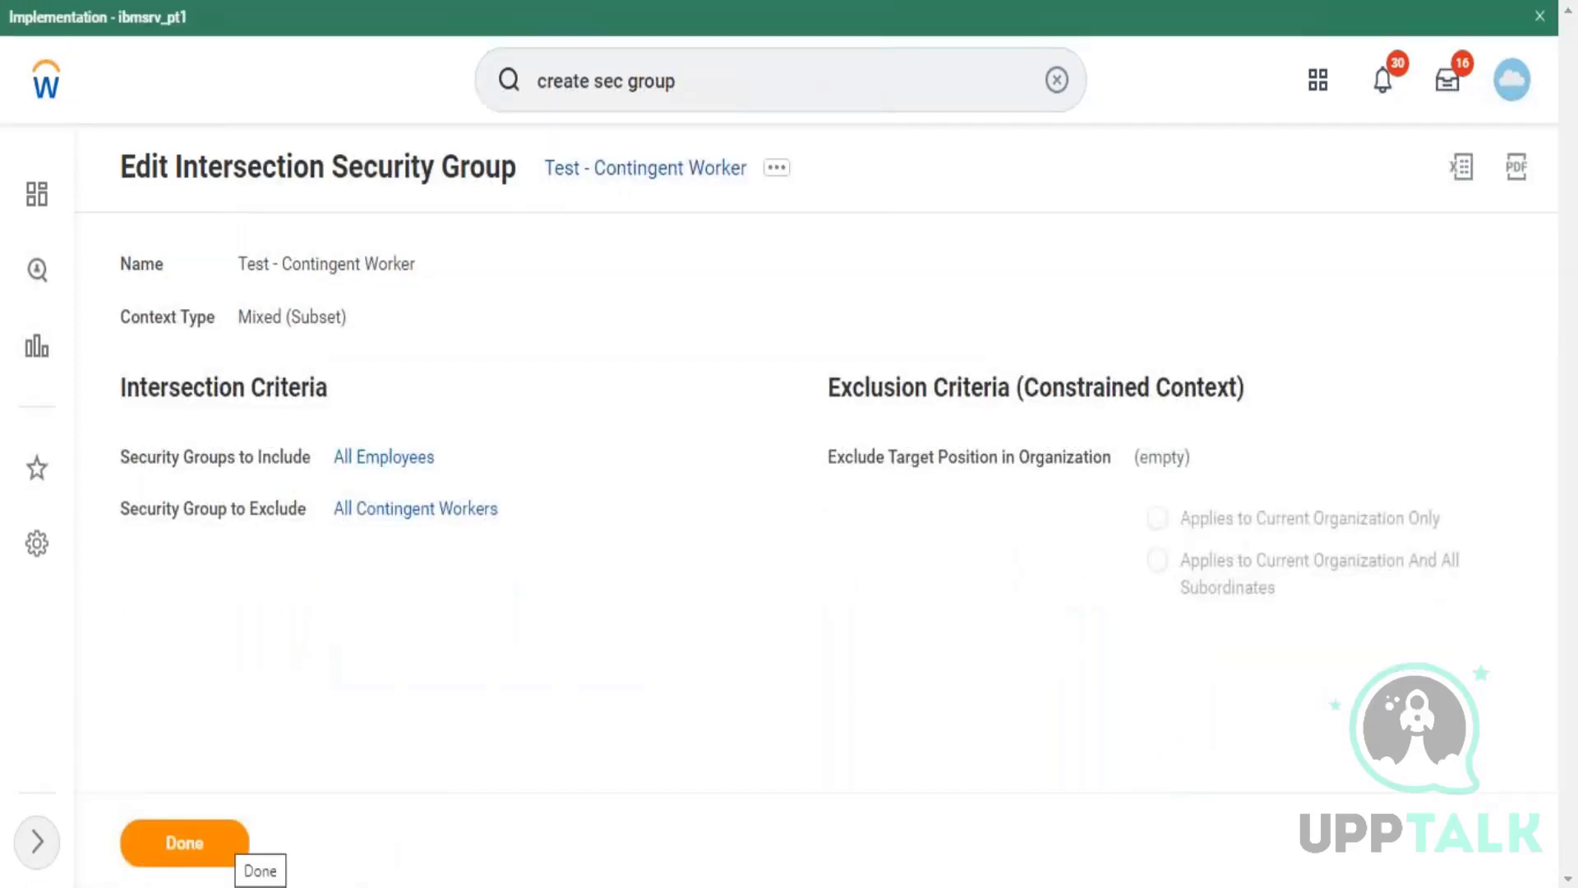
left_click(229, 840)
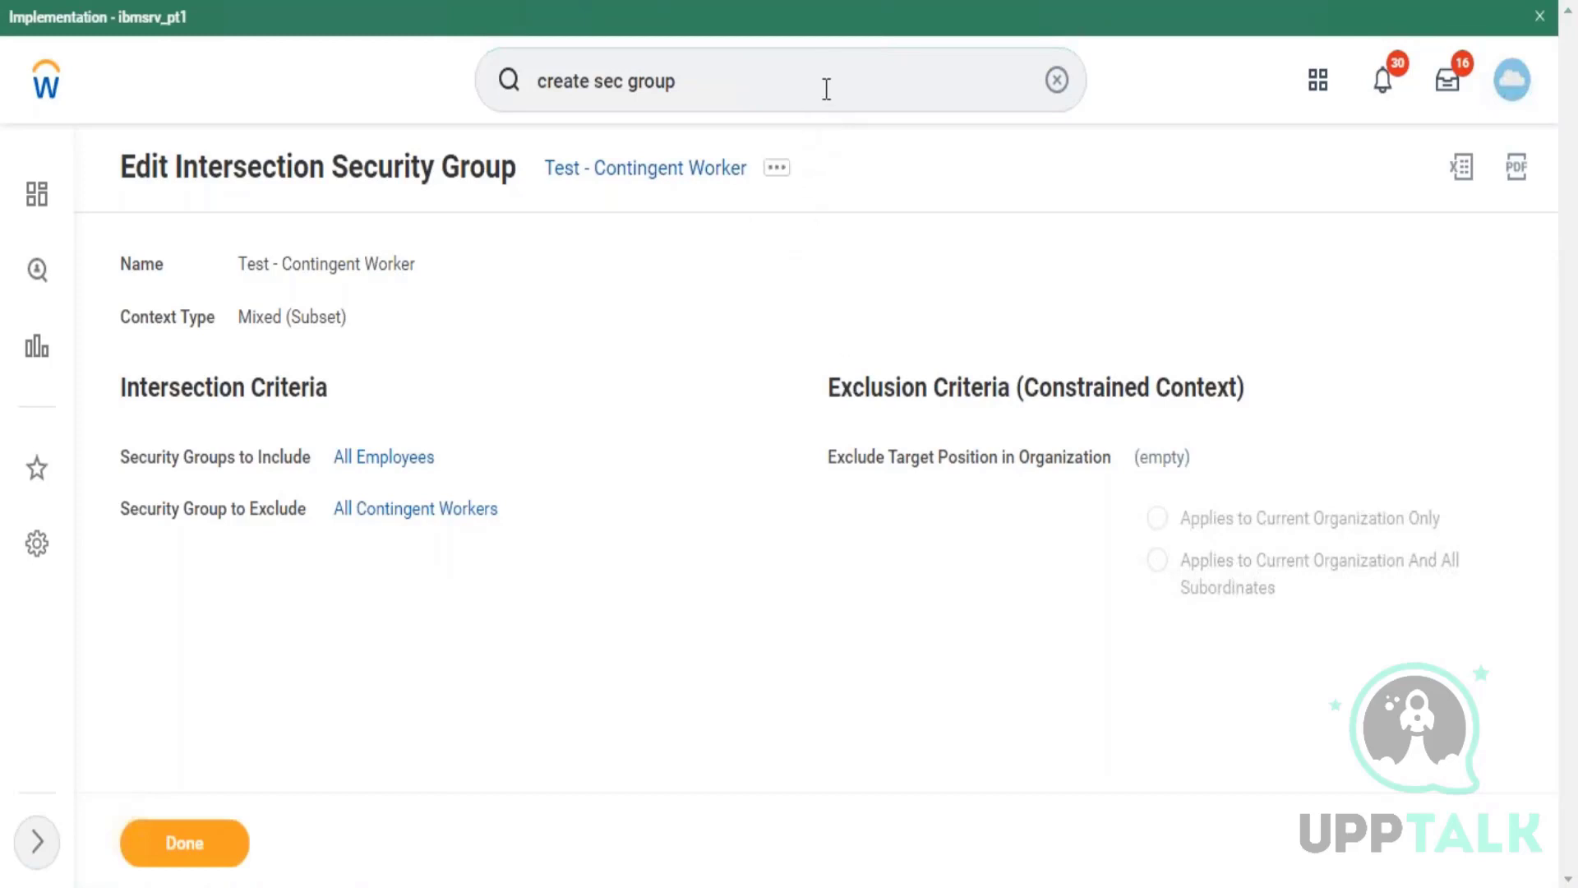
double_click(763, 86)
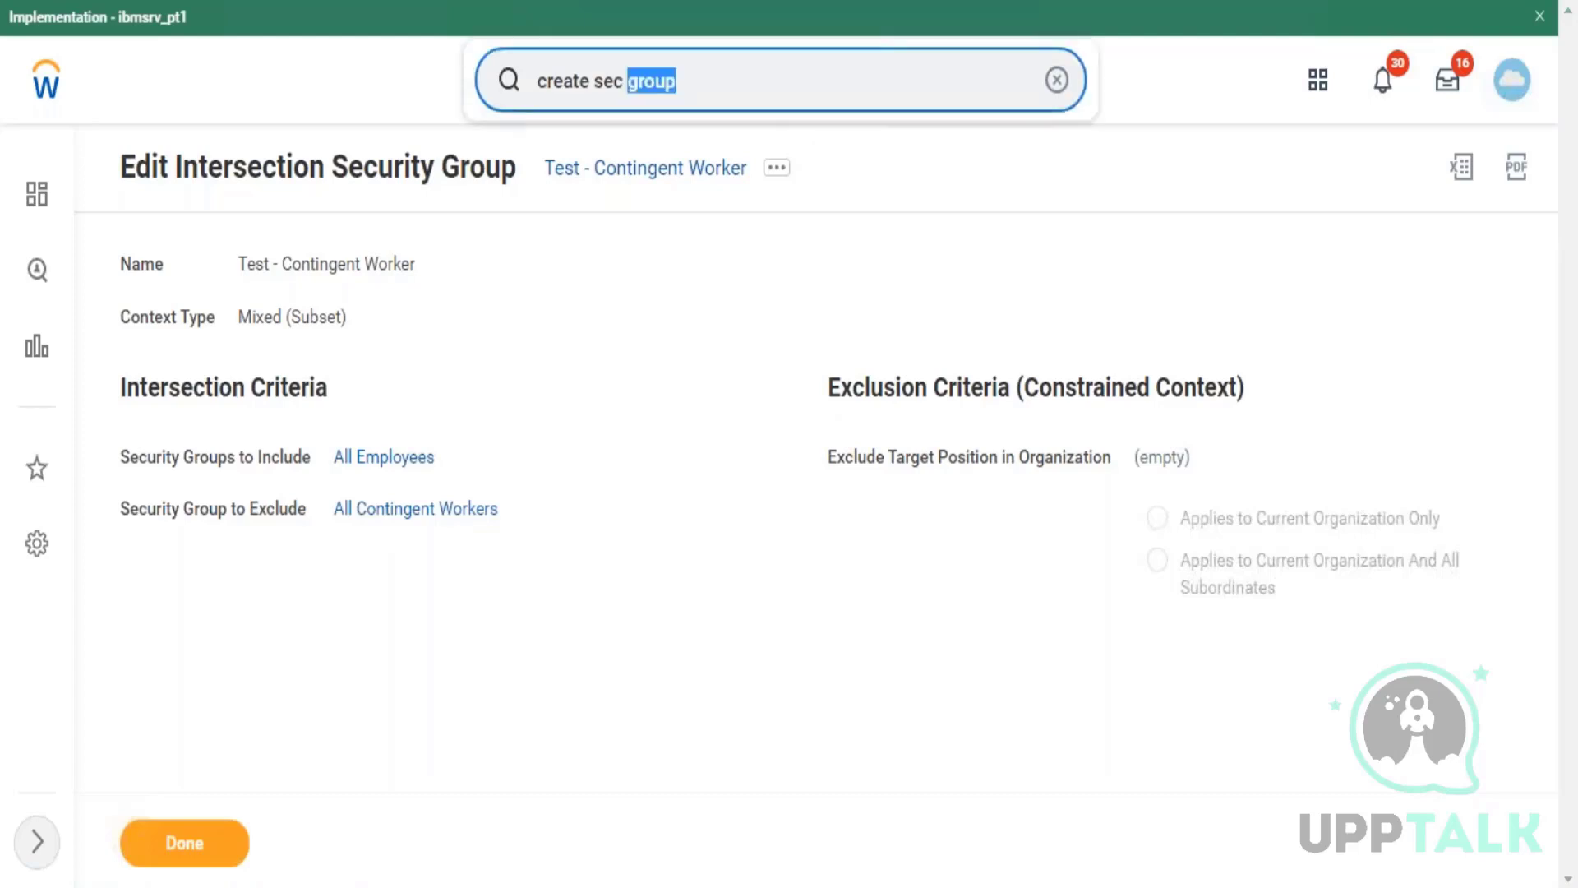
left_click(743, 92)
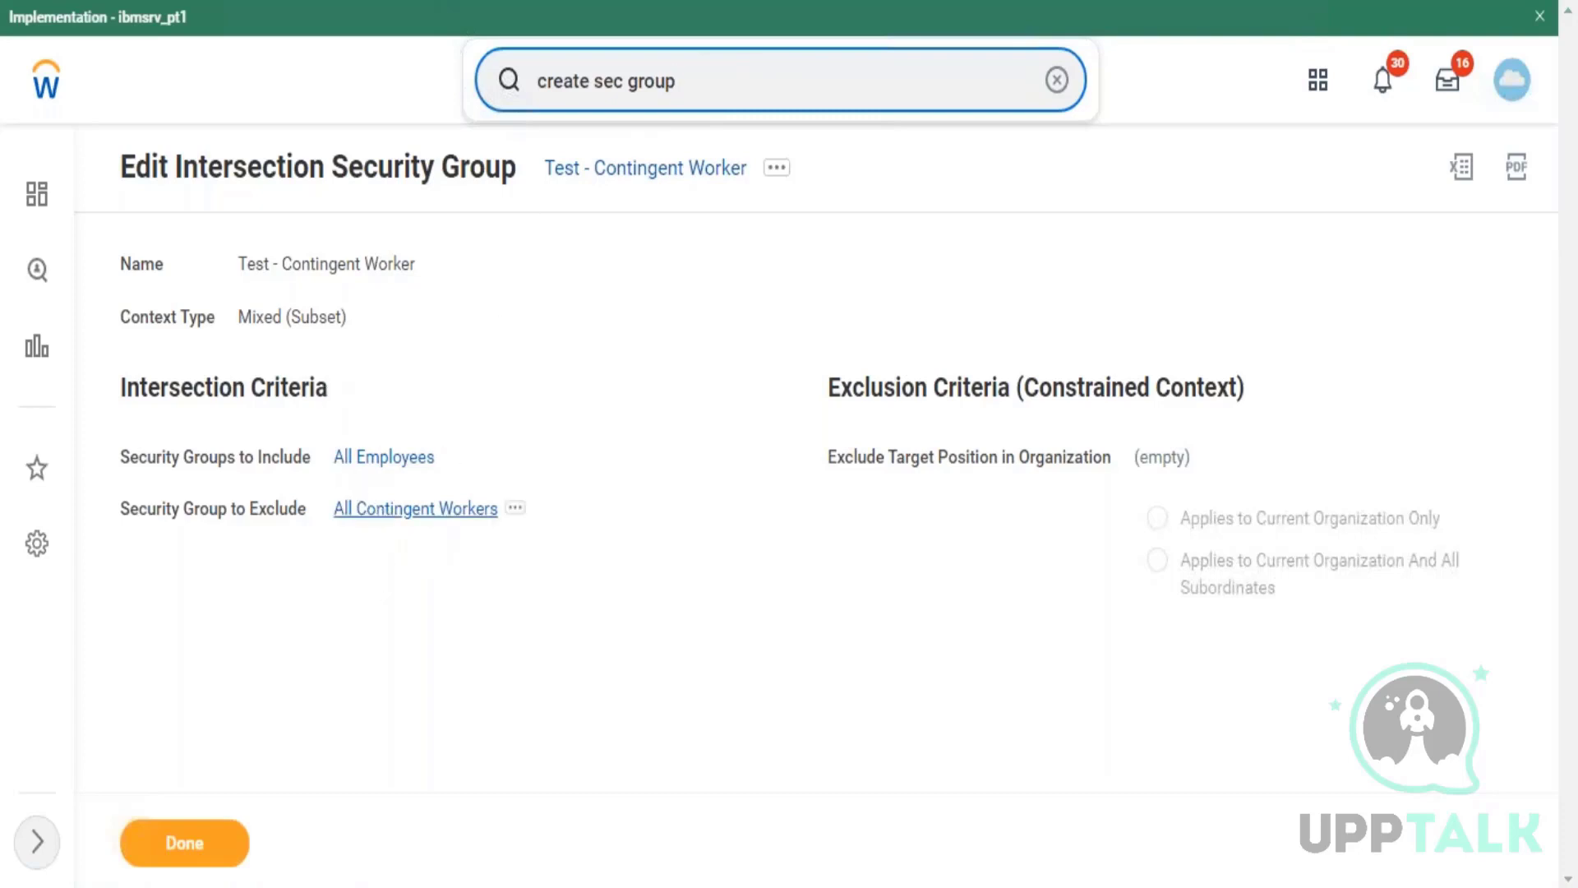
mouse_move(371, 513)
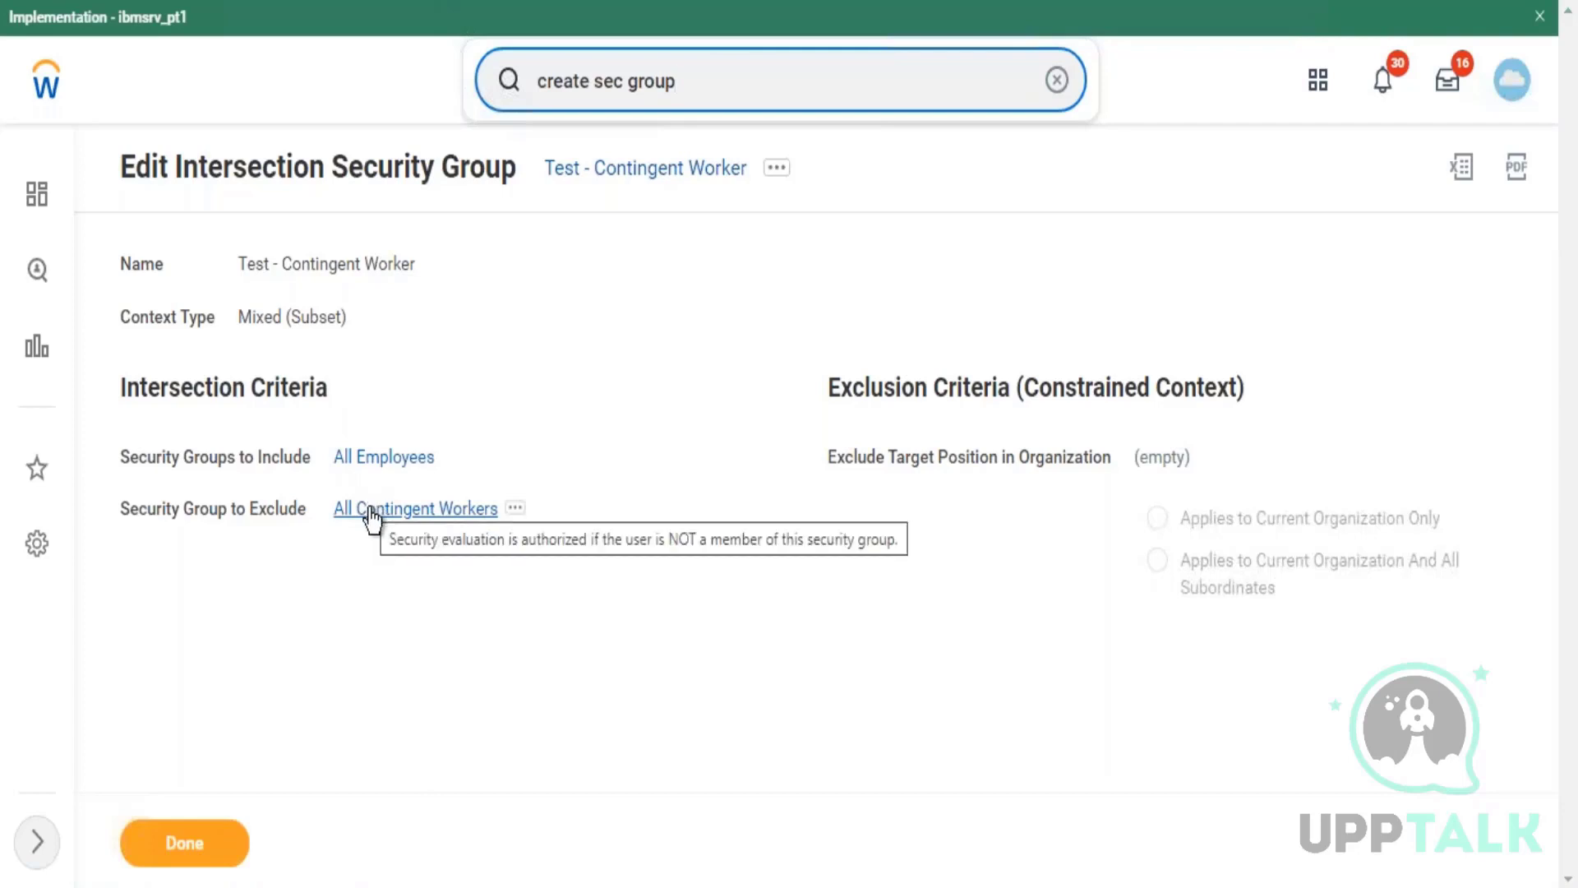
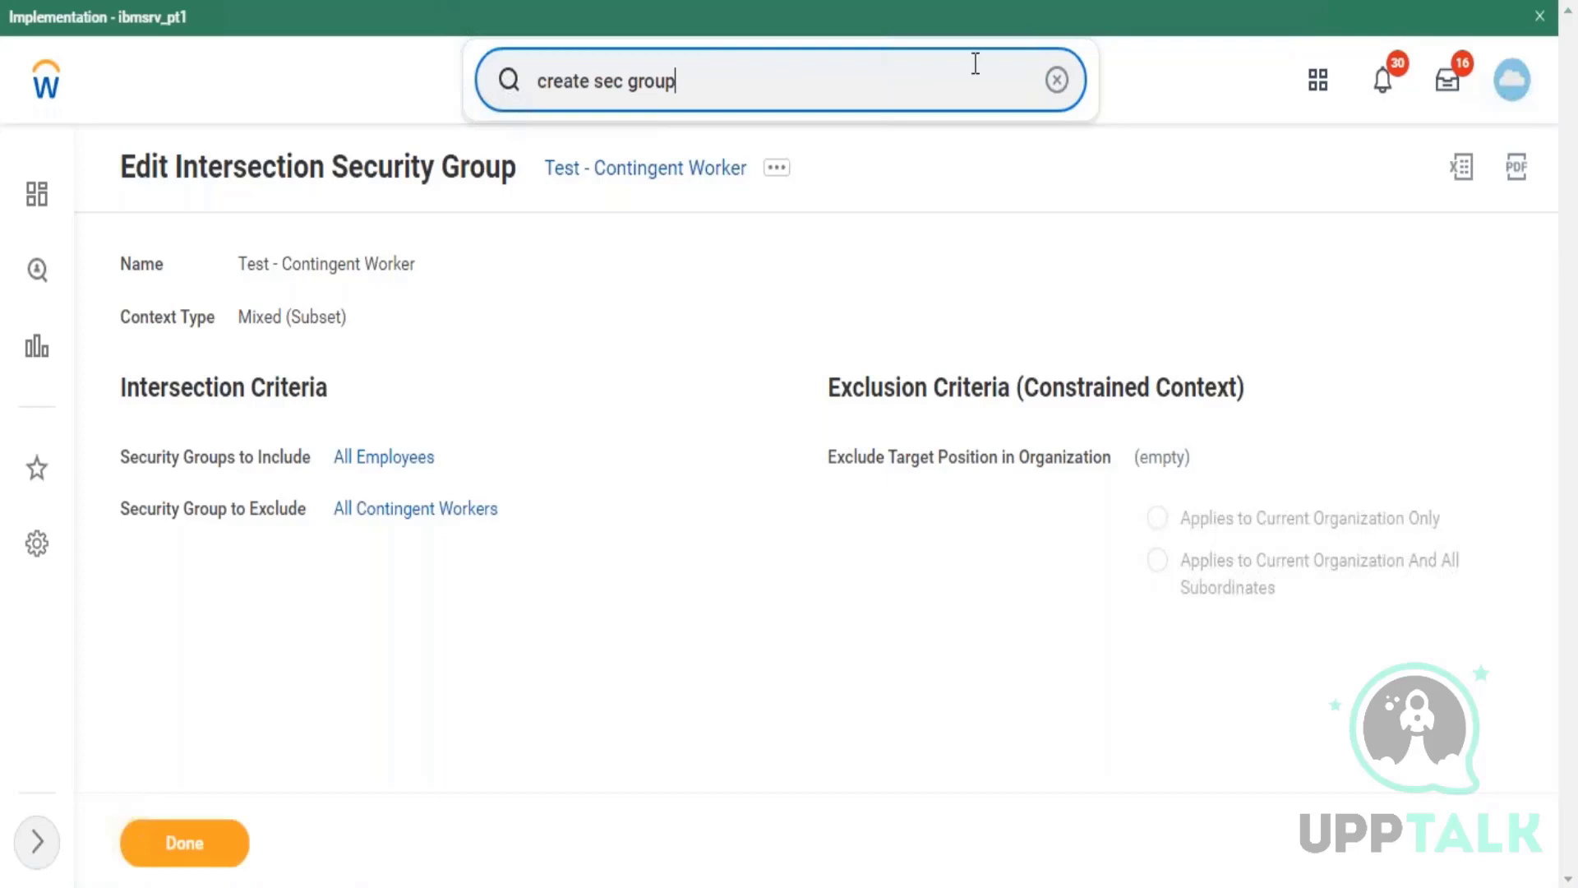
Step: Replace the previous search with 'all standard report' and run it
left_click(1056, 79)
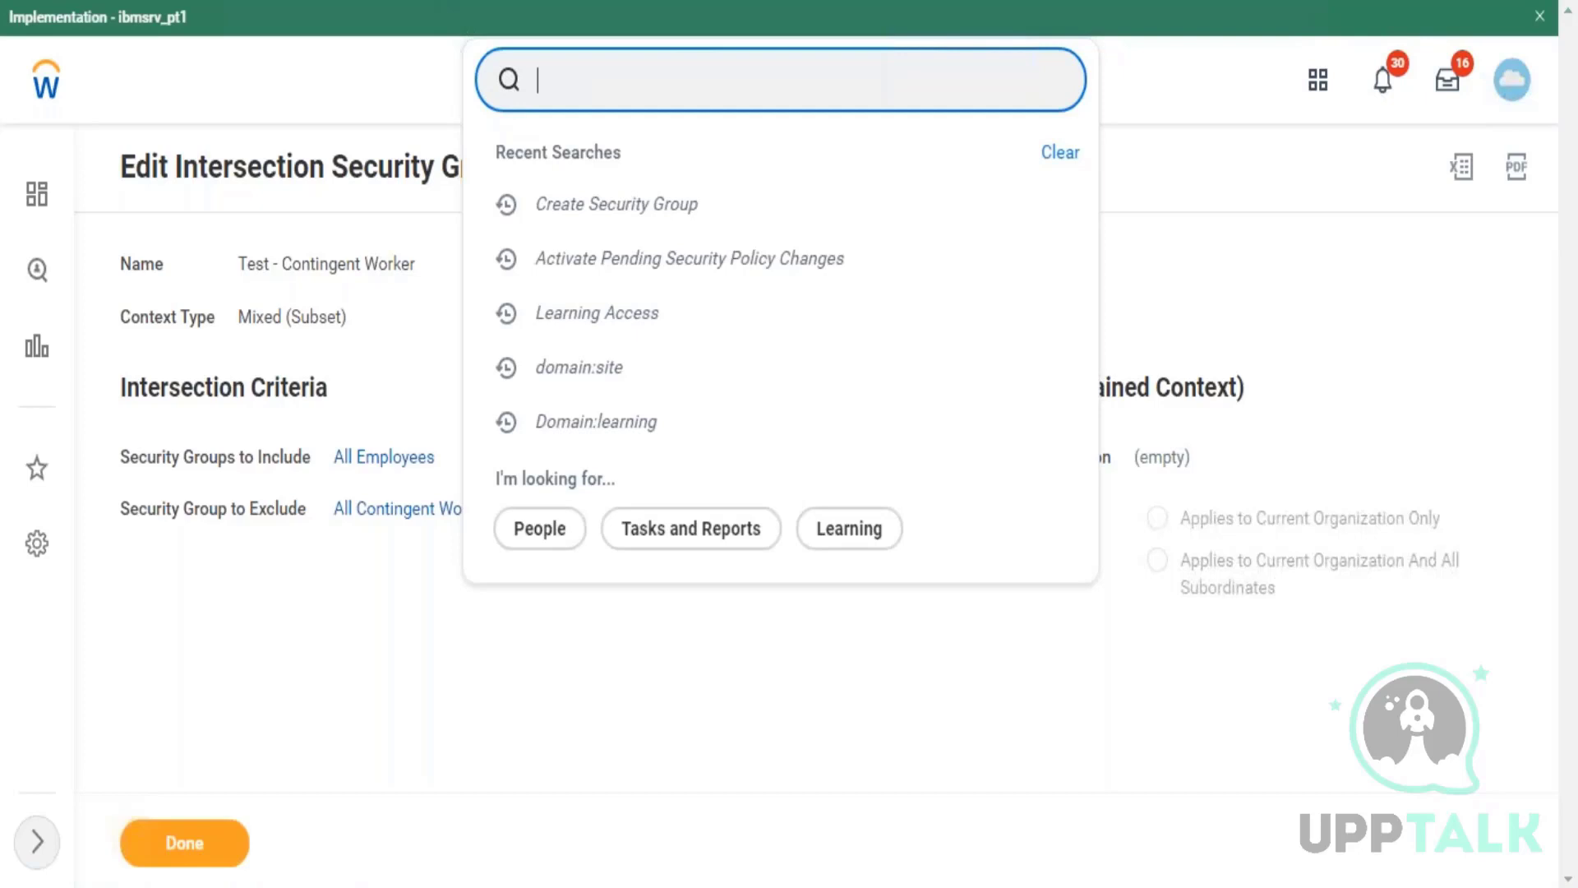
type("domain")
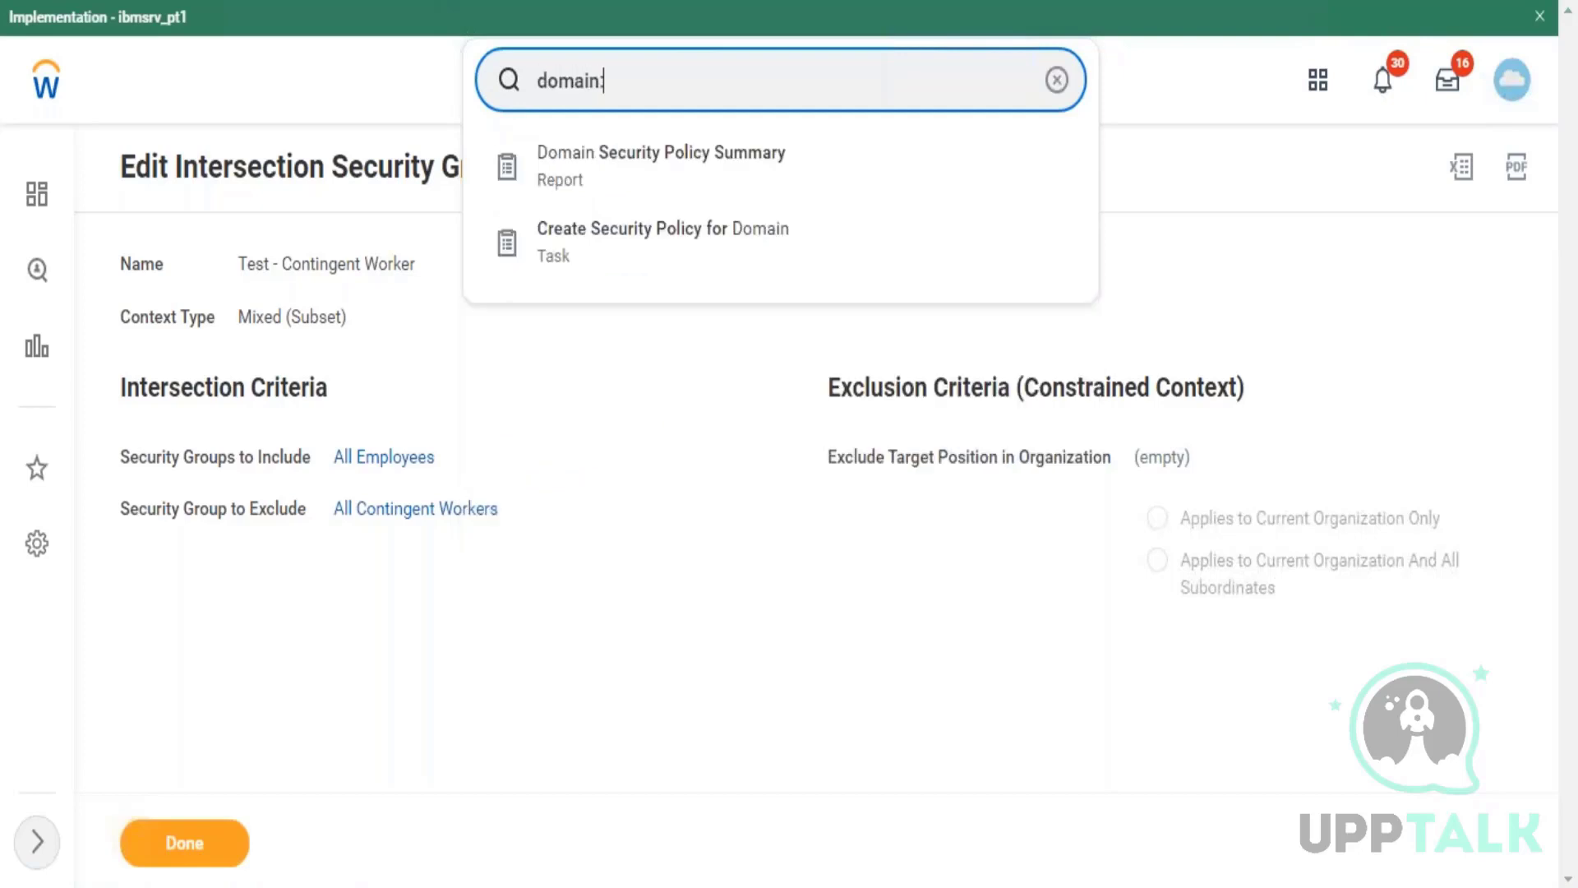
type(":")
key("BackSpace")
key("BackSpace")
key("BackSpace")
key("BackSpace")
key("BackSpace")
key("BackSpace")
key("BackSpace")
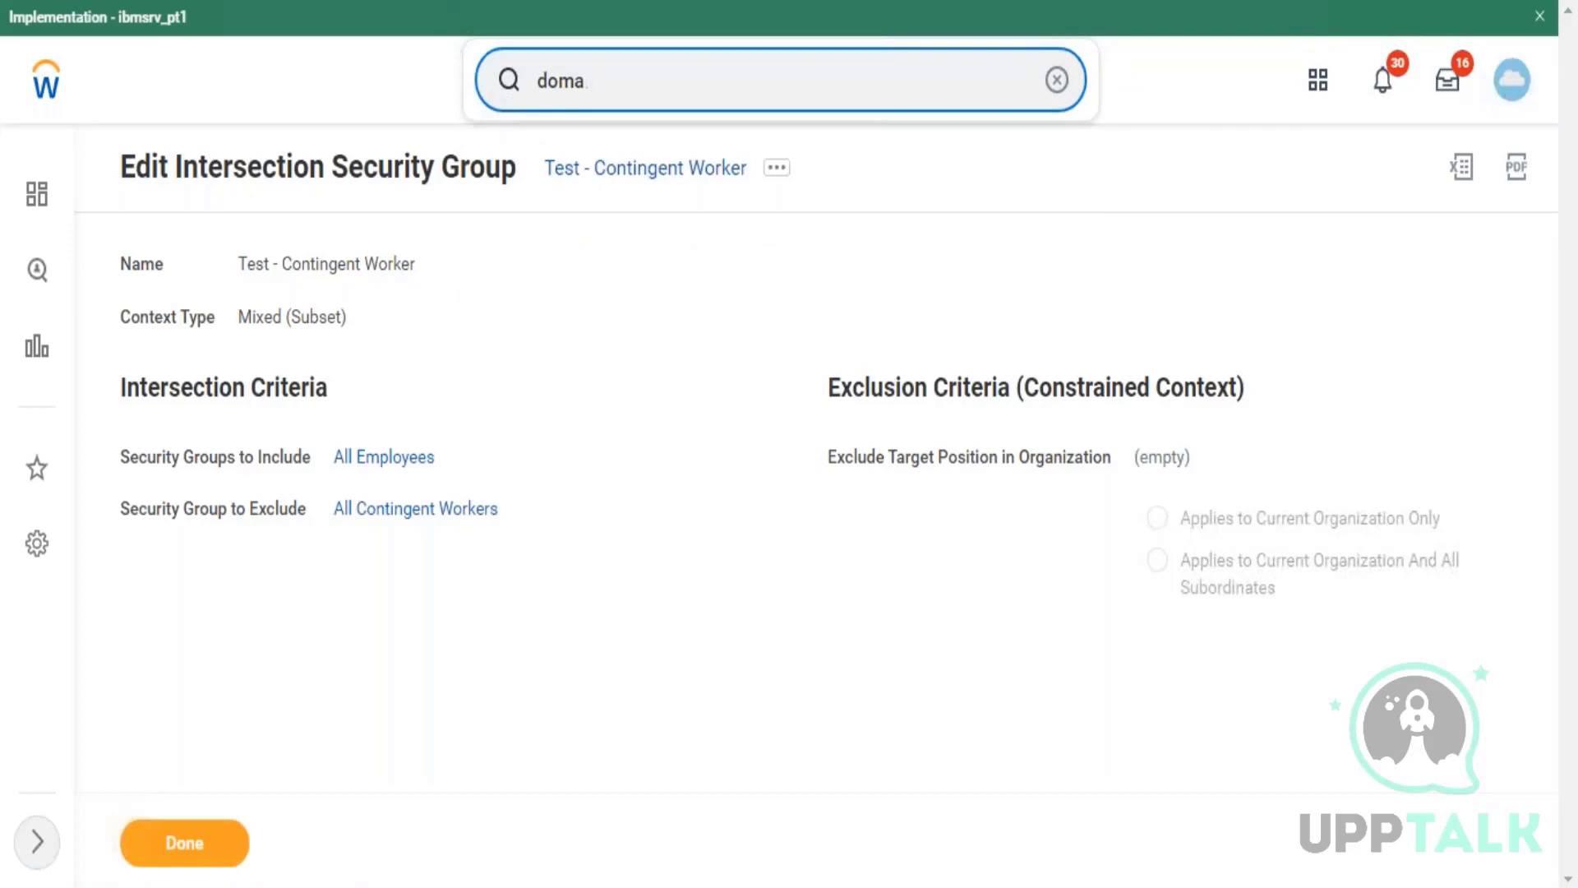
type("all stanrd")
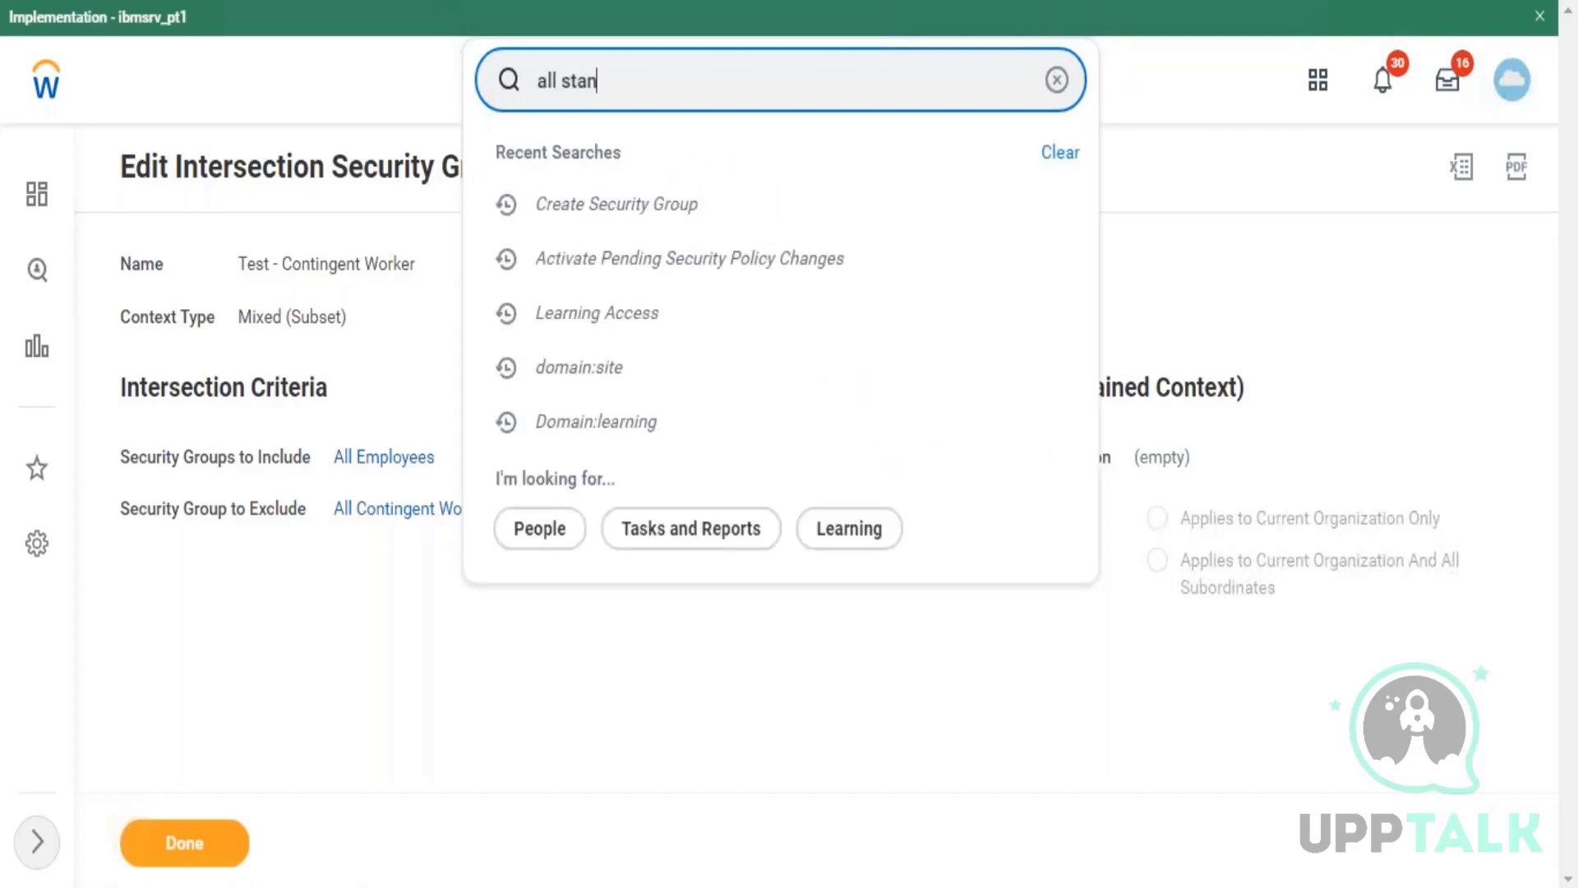
key("BackSpace")
key("BackSpace")
type("dard")
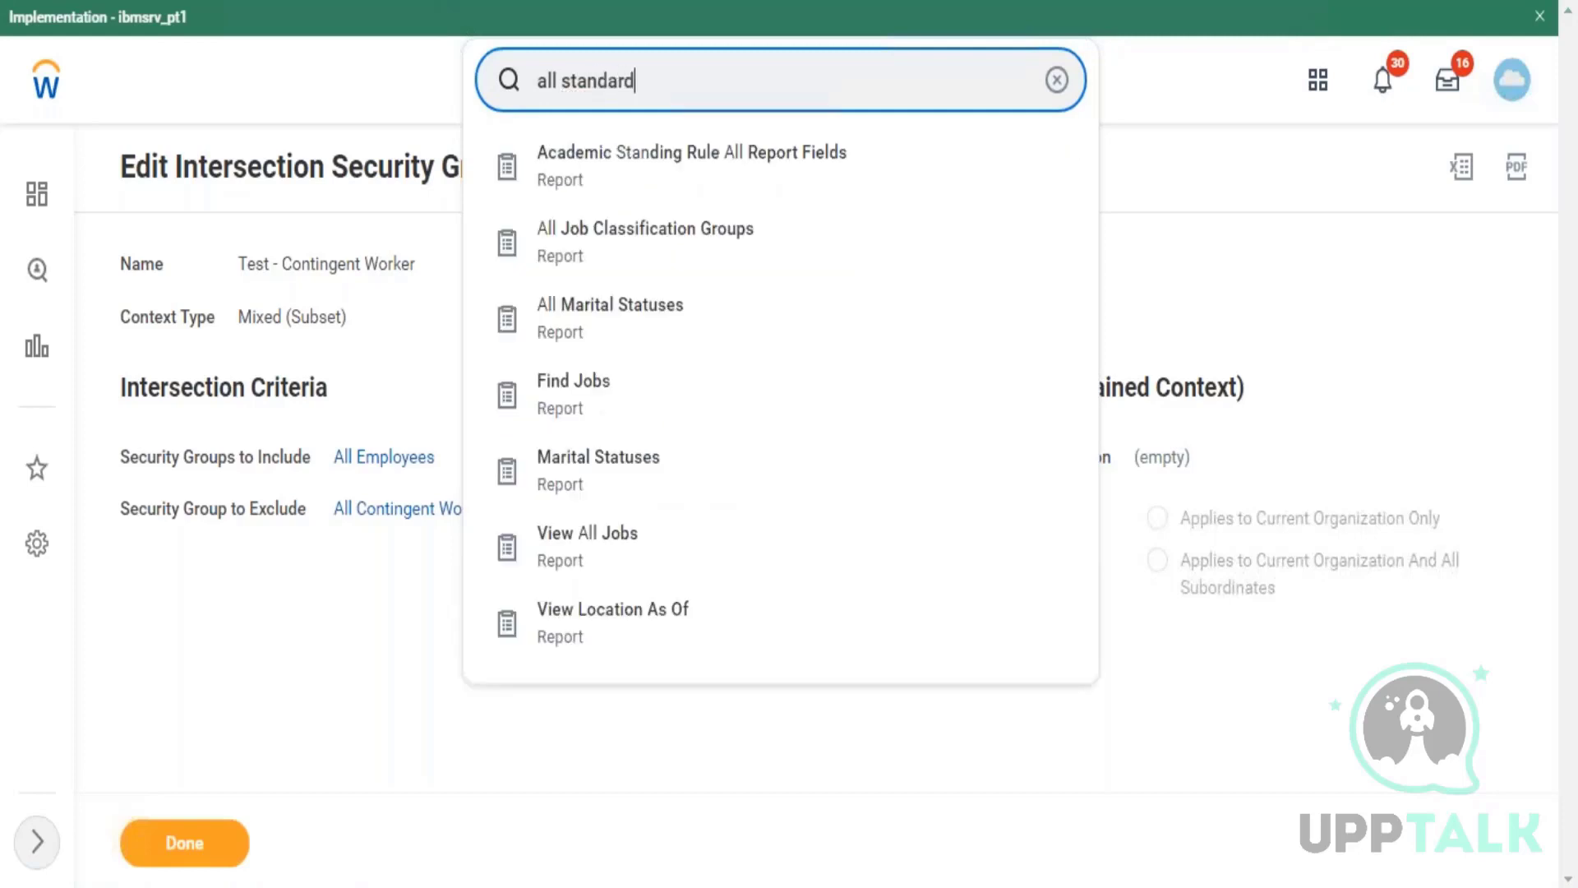
key("Return")
type("report")
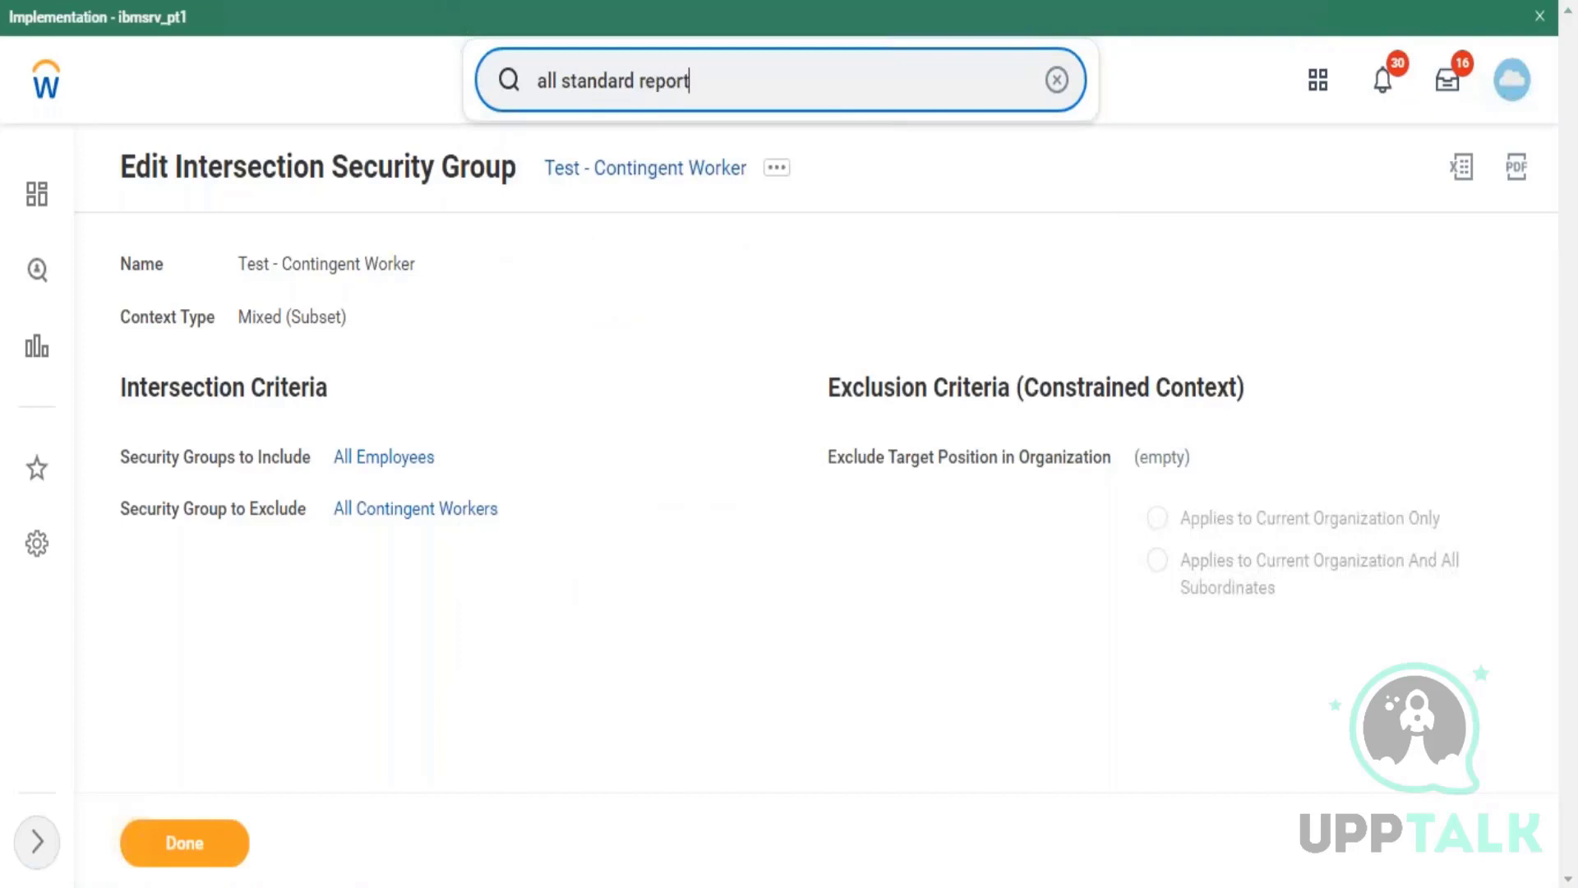
key("Return")
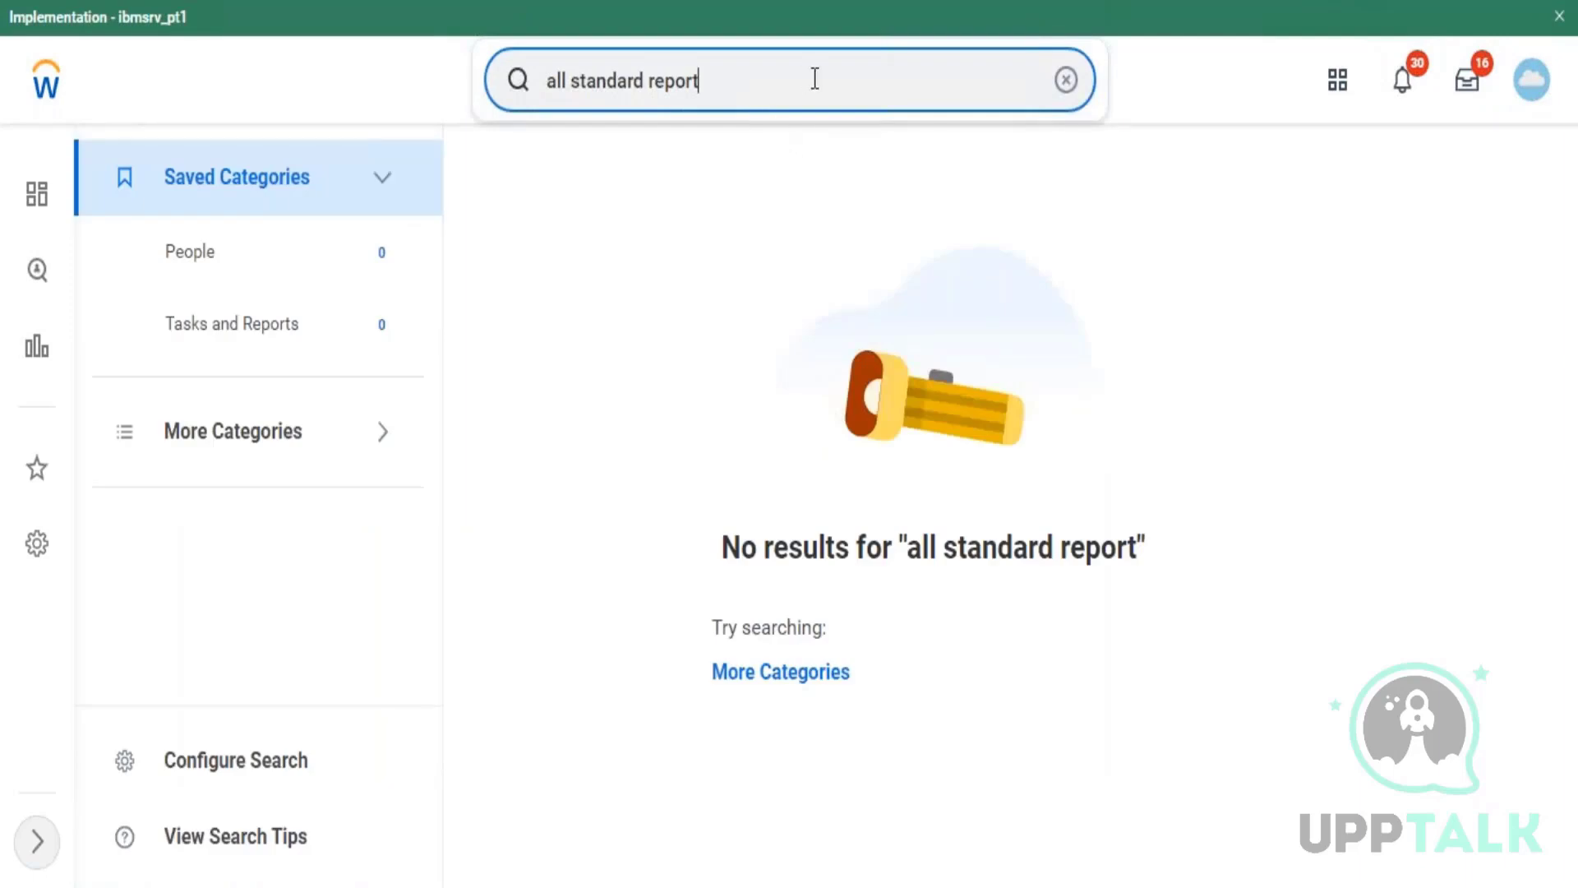
Step: Search 'standard repo' and select the Copy Standard Report to Custom Report suggestion
key("BackSpace")
key("BackSpace")
key("BackSpace")
key("BackSpace")
key("BackSpace")
key("BackSpace")
key("BackSpace")
key("BackSpace")
key("BackSpace")
key("BackSpace")
key("BackSpace")
key("BackSpace")
key("BackSpace")
key("BackSpace")
key("BackSpace")
key("BackSpace")
key("BackSpace")
key("BackSpace")
key("BackSpace")
type("standar")
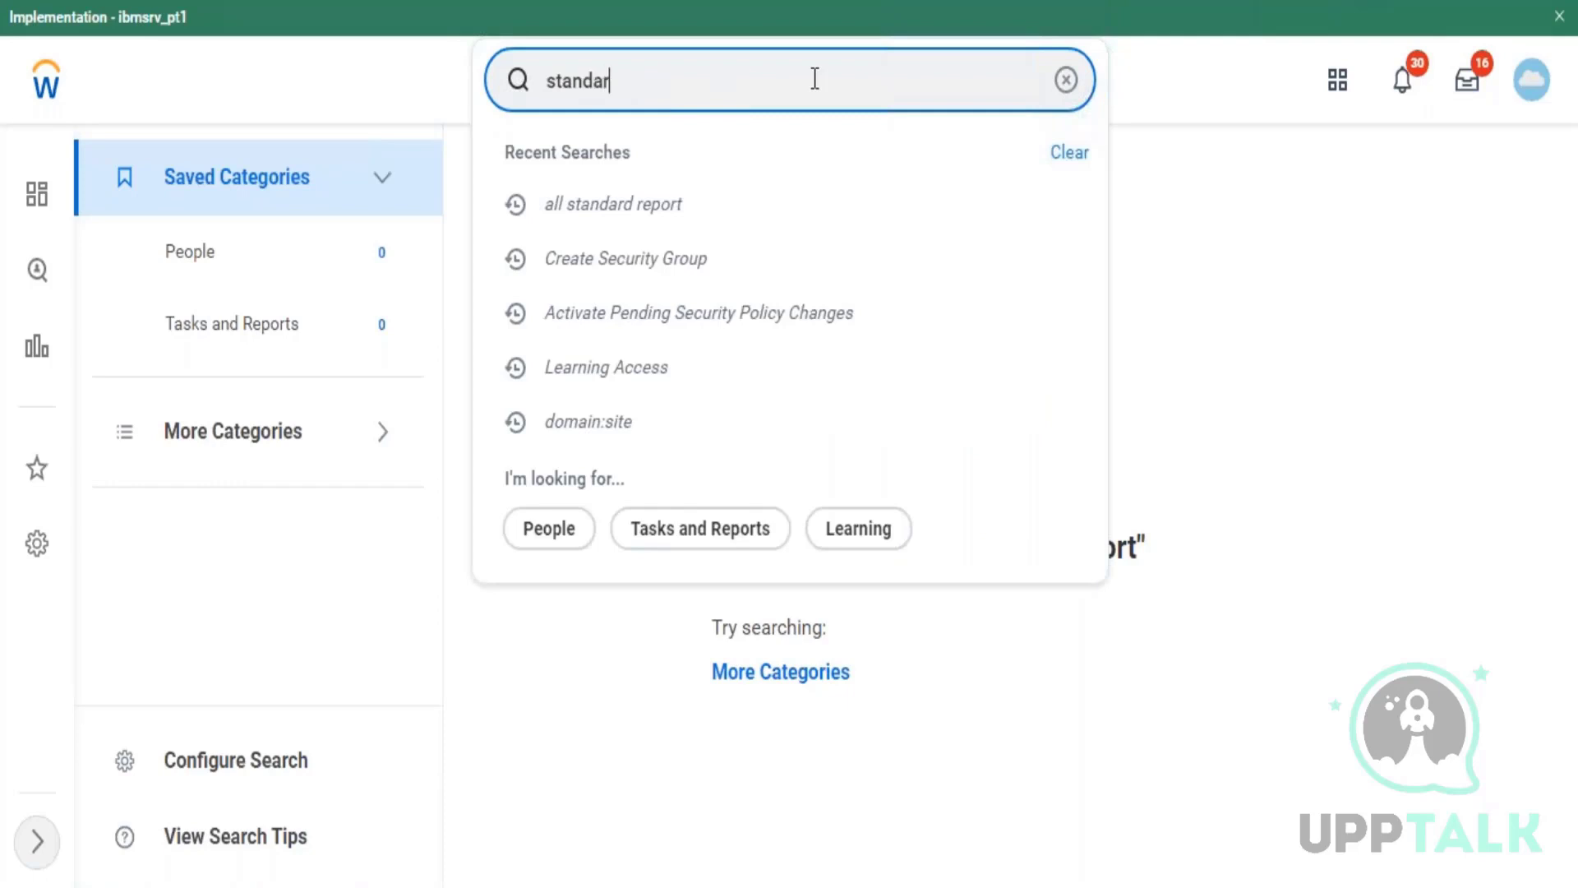
type("d re")
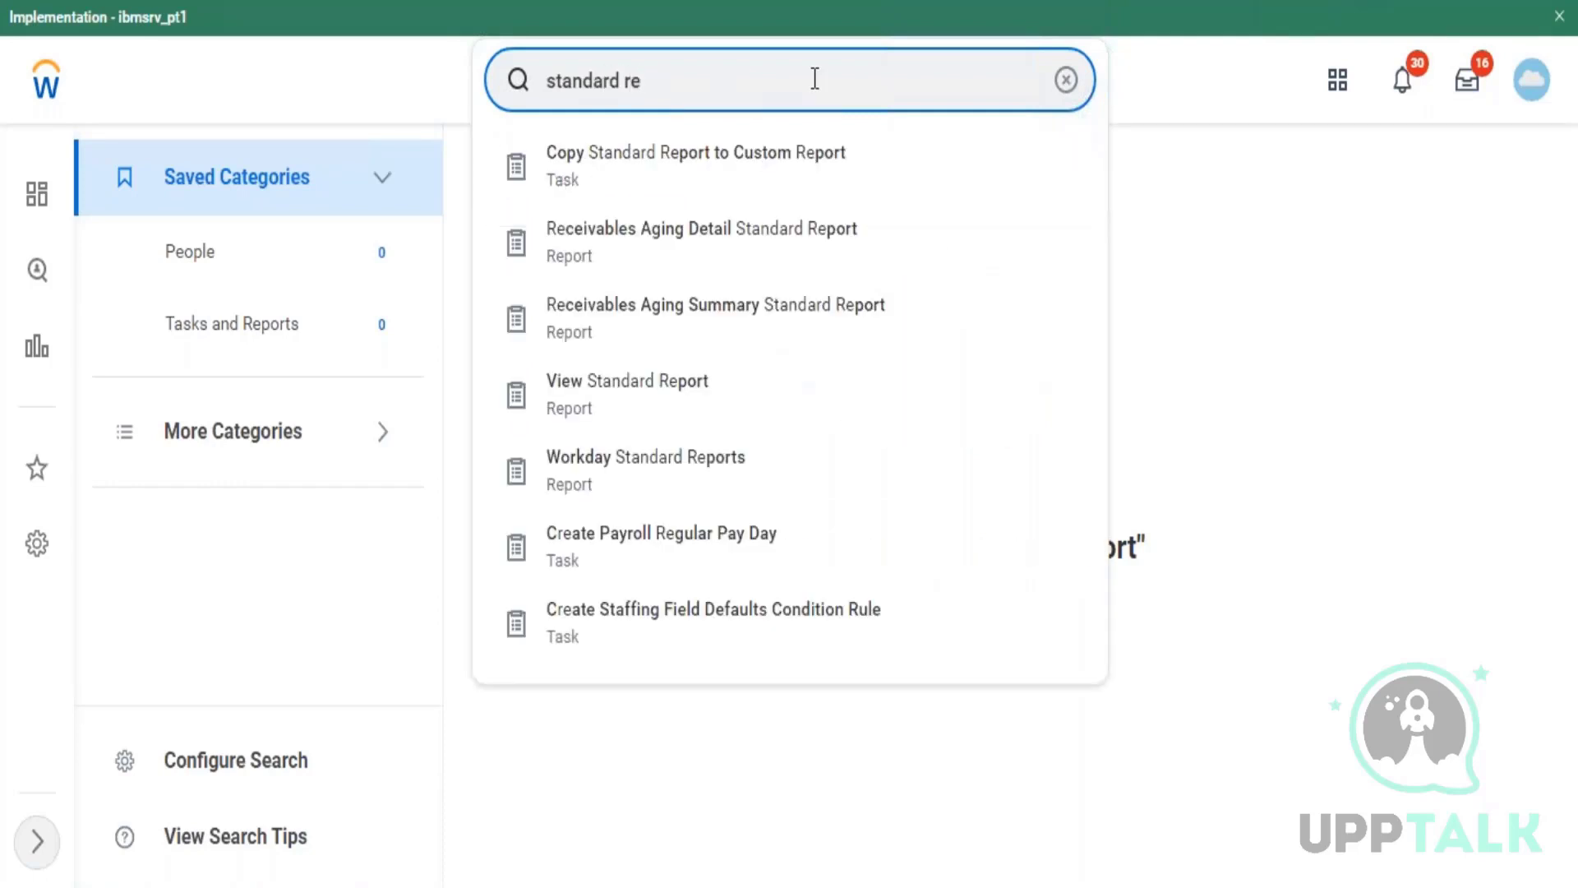
type("po")
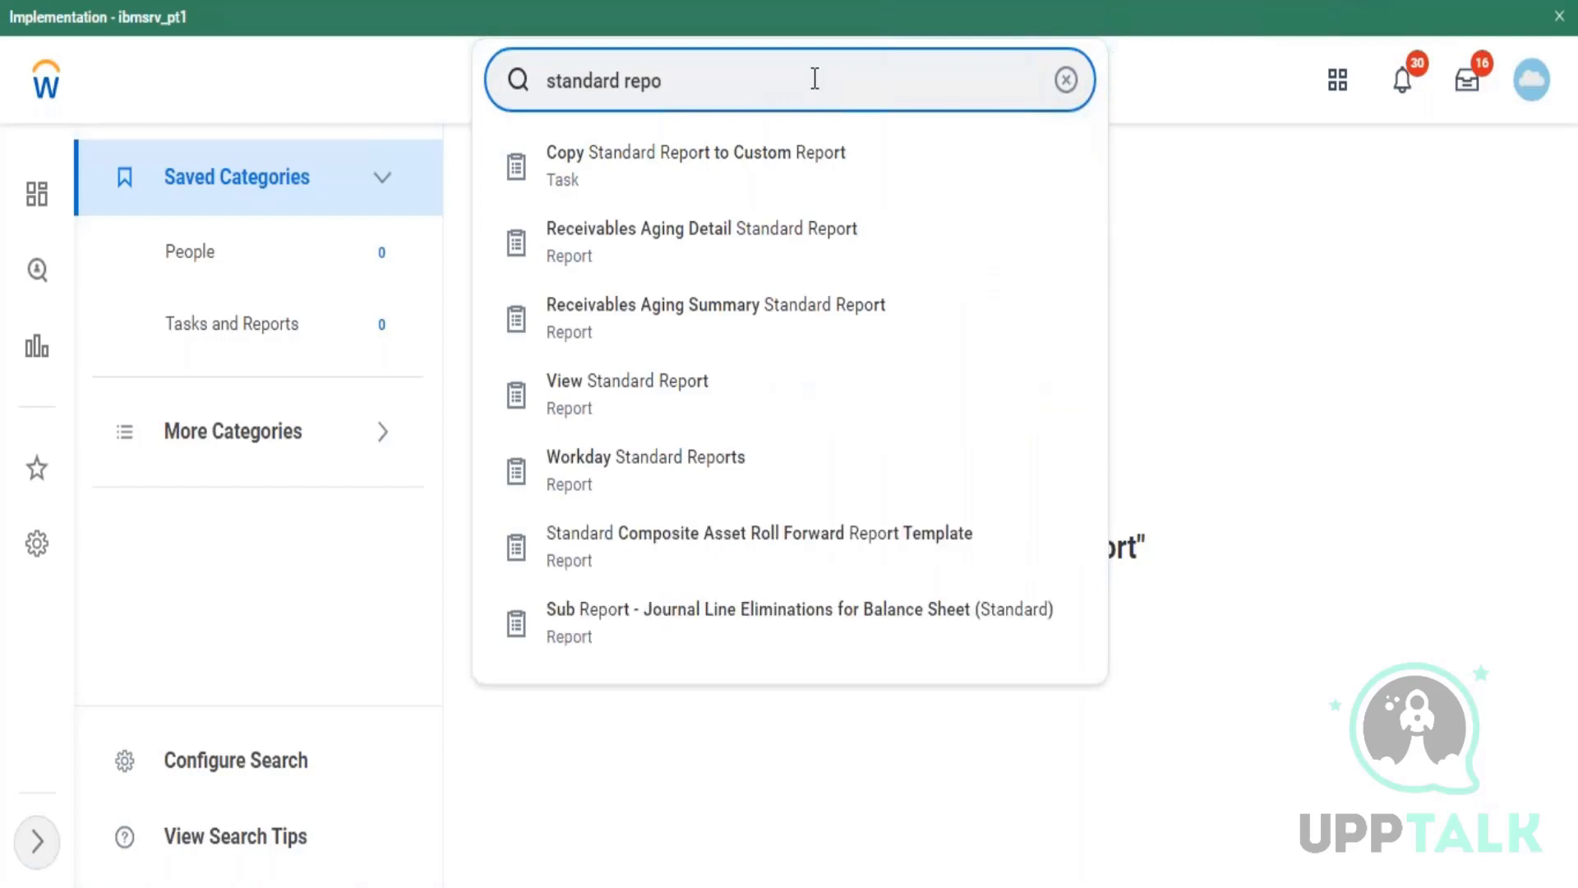
left_click(742, 195)
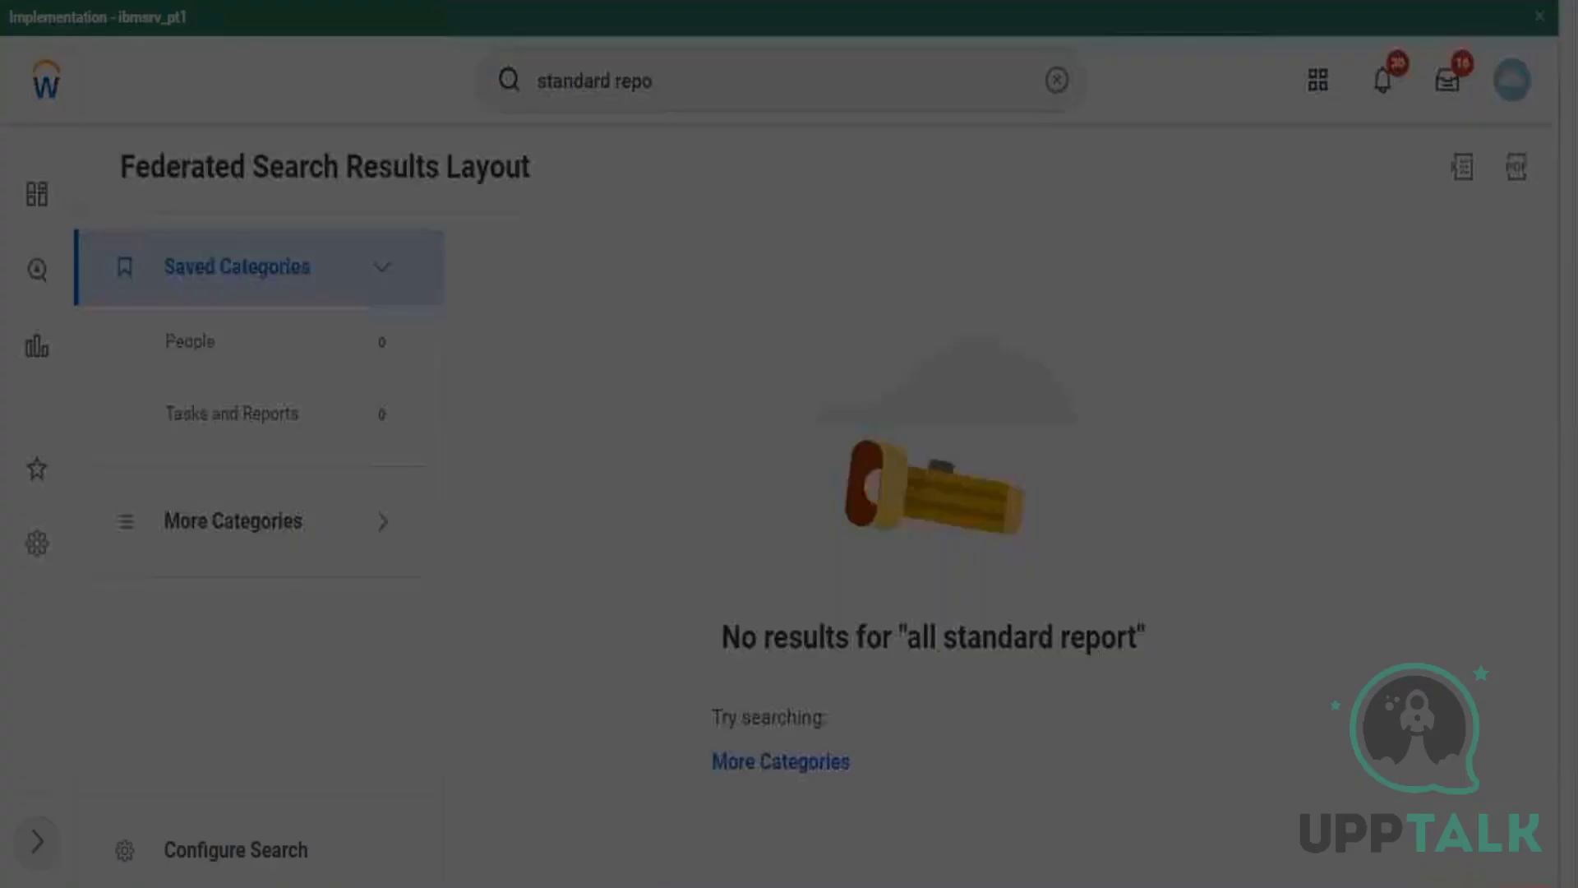
left_click(772, 361)
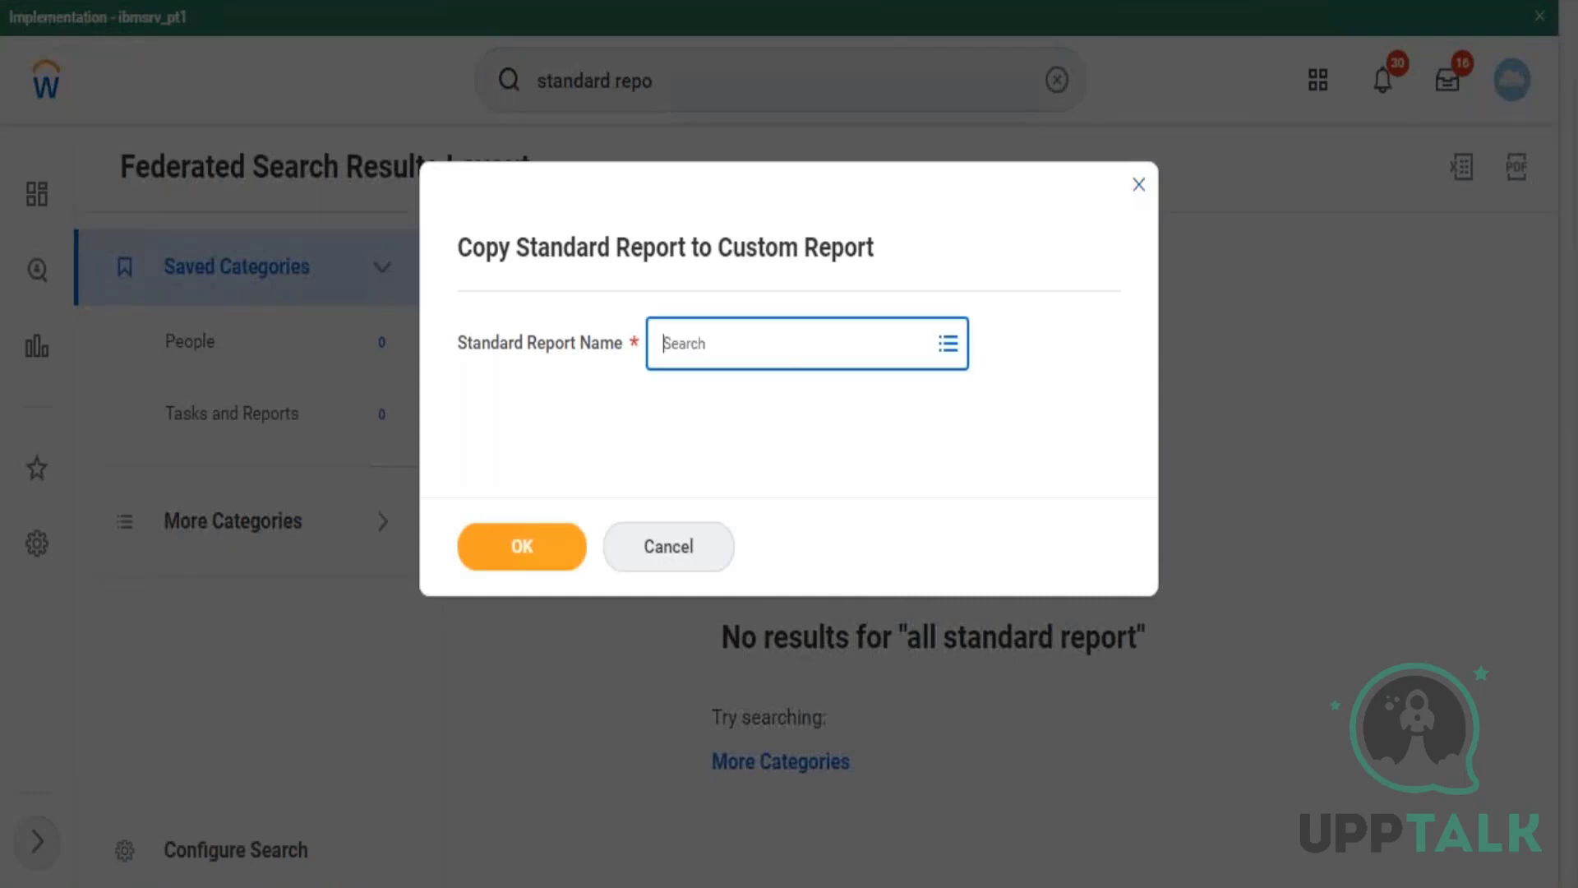
type("browse")
key("Return")
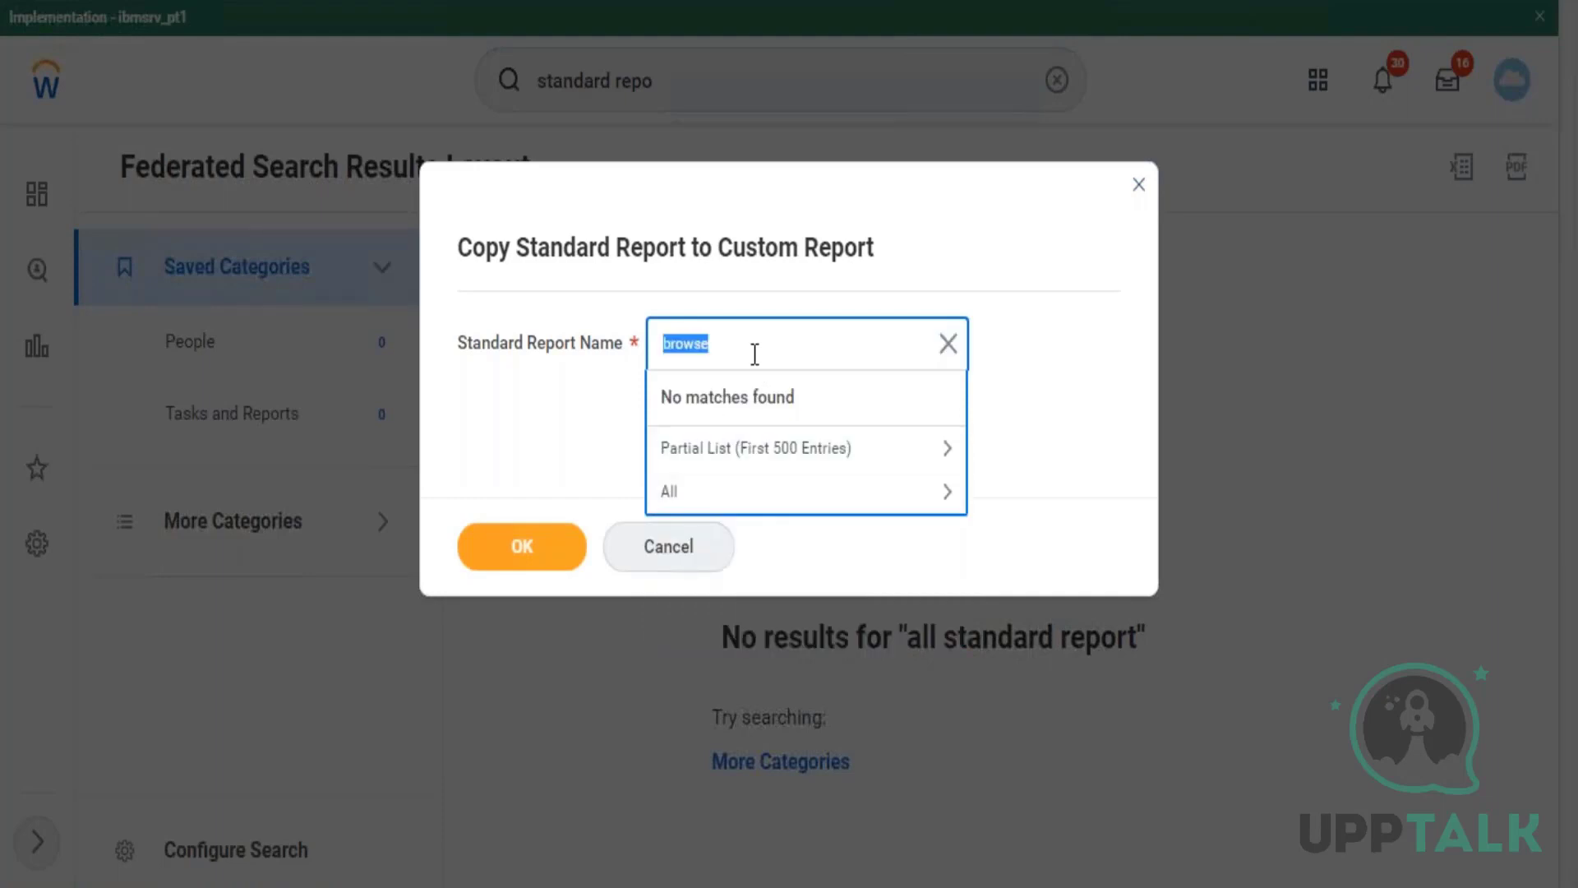
type("learning")
key("Return")
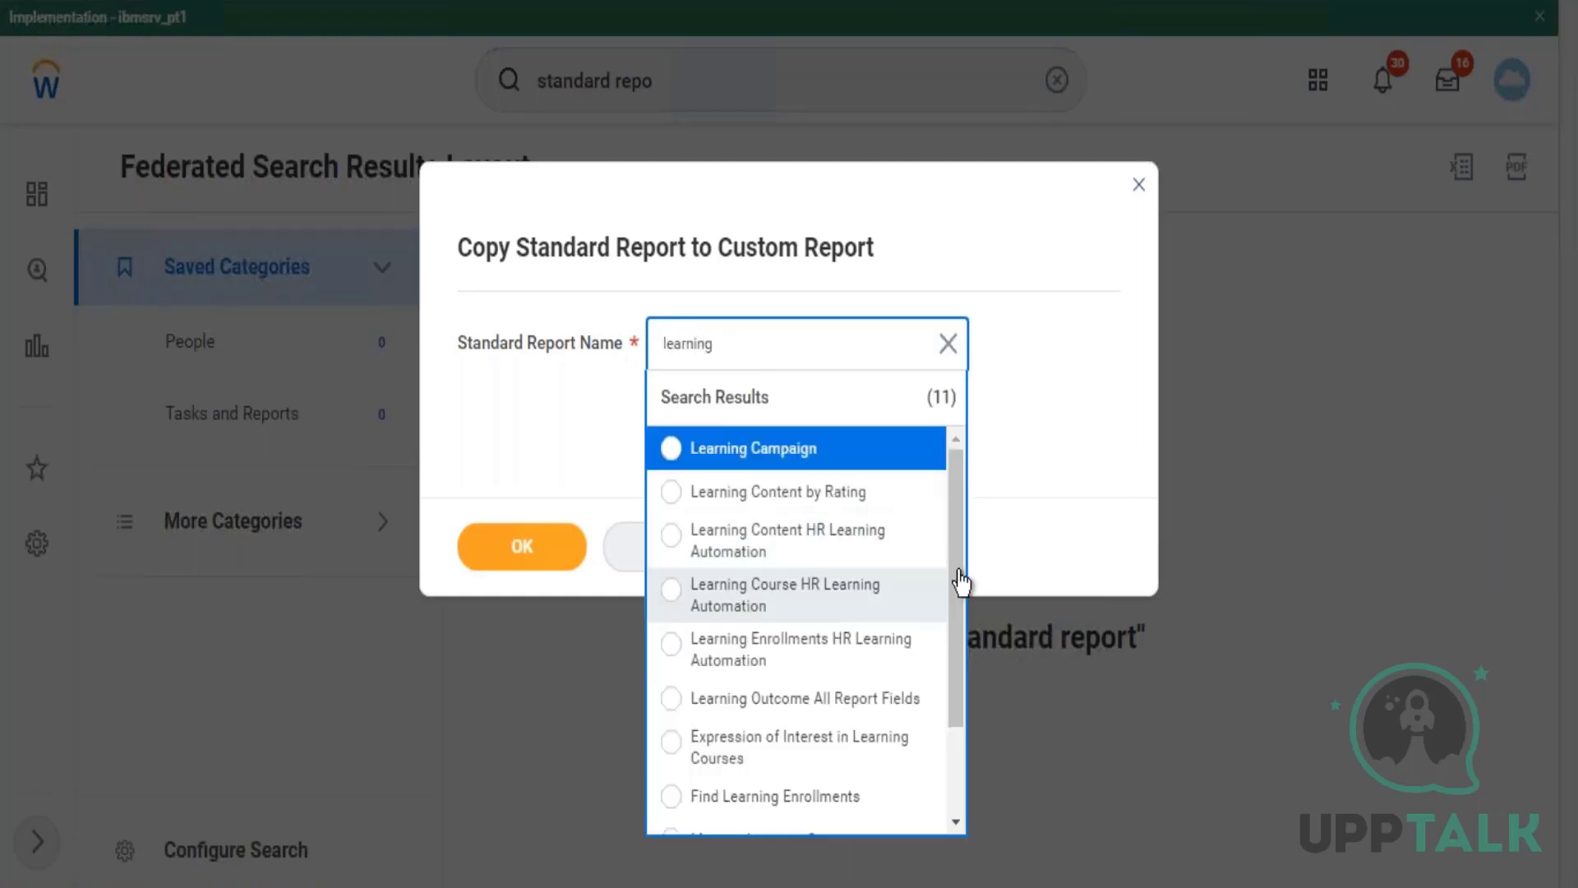
left_click_drag(957, 535, 959, 480)
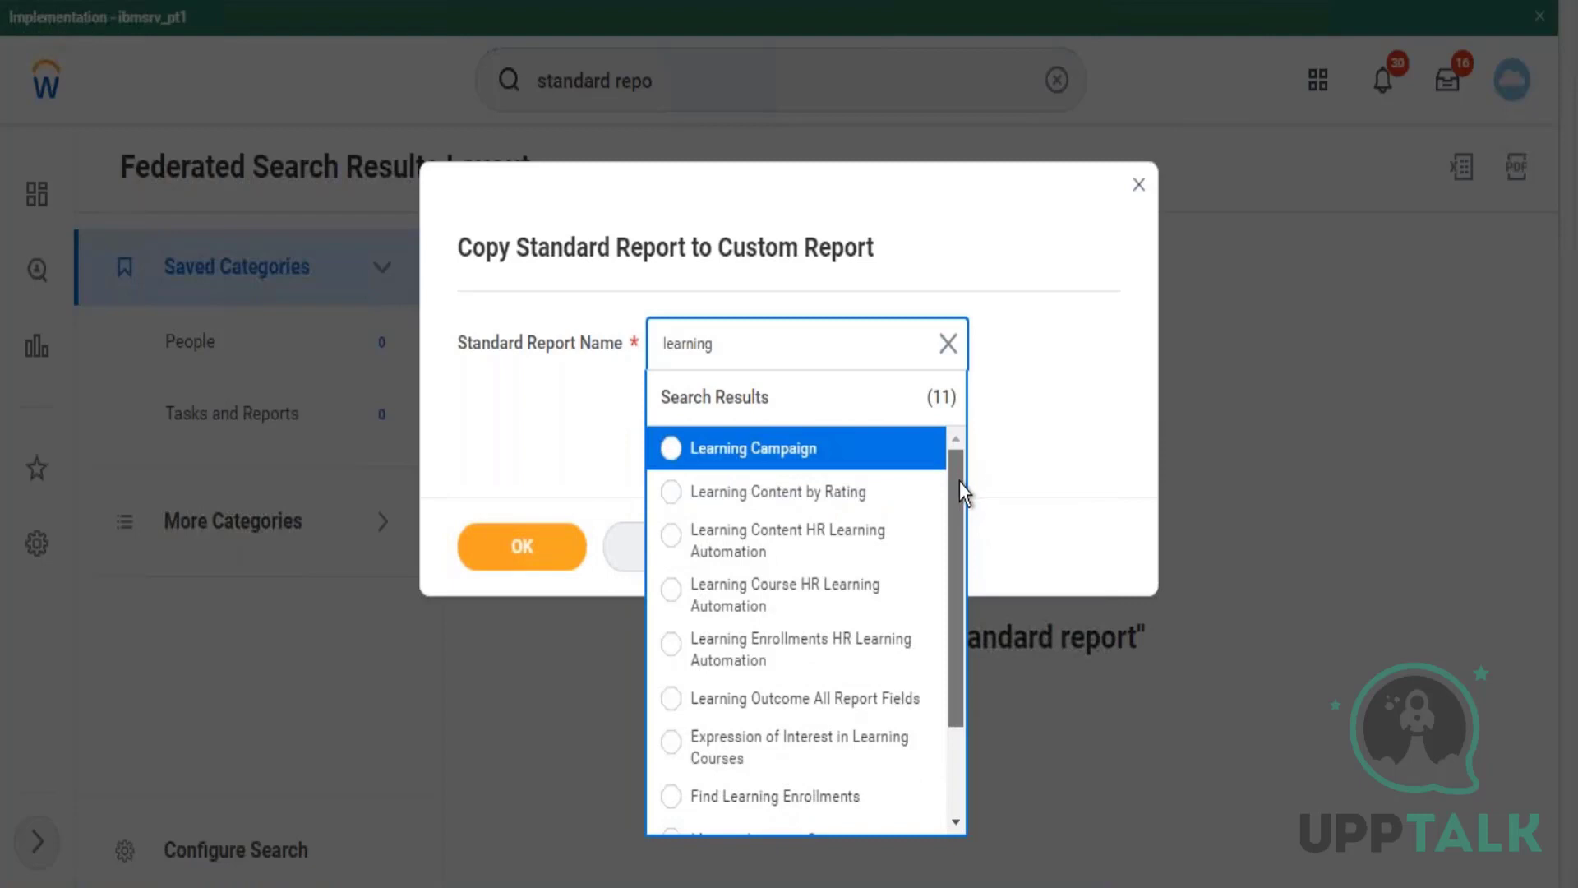
scroll(943, 588, "down", 3)
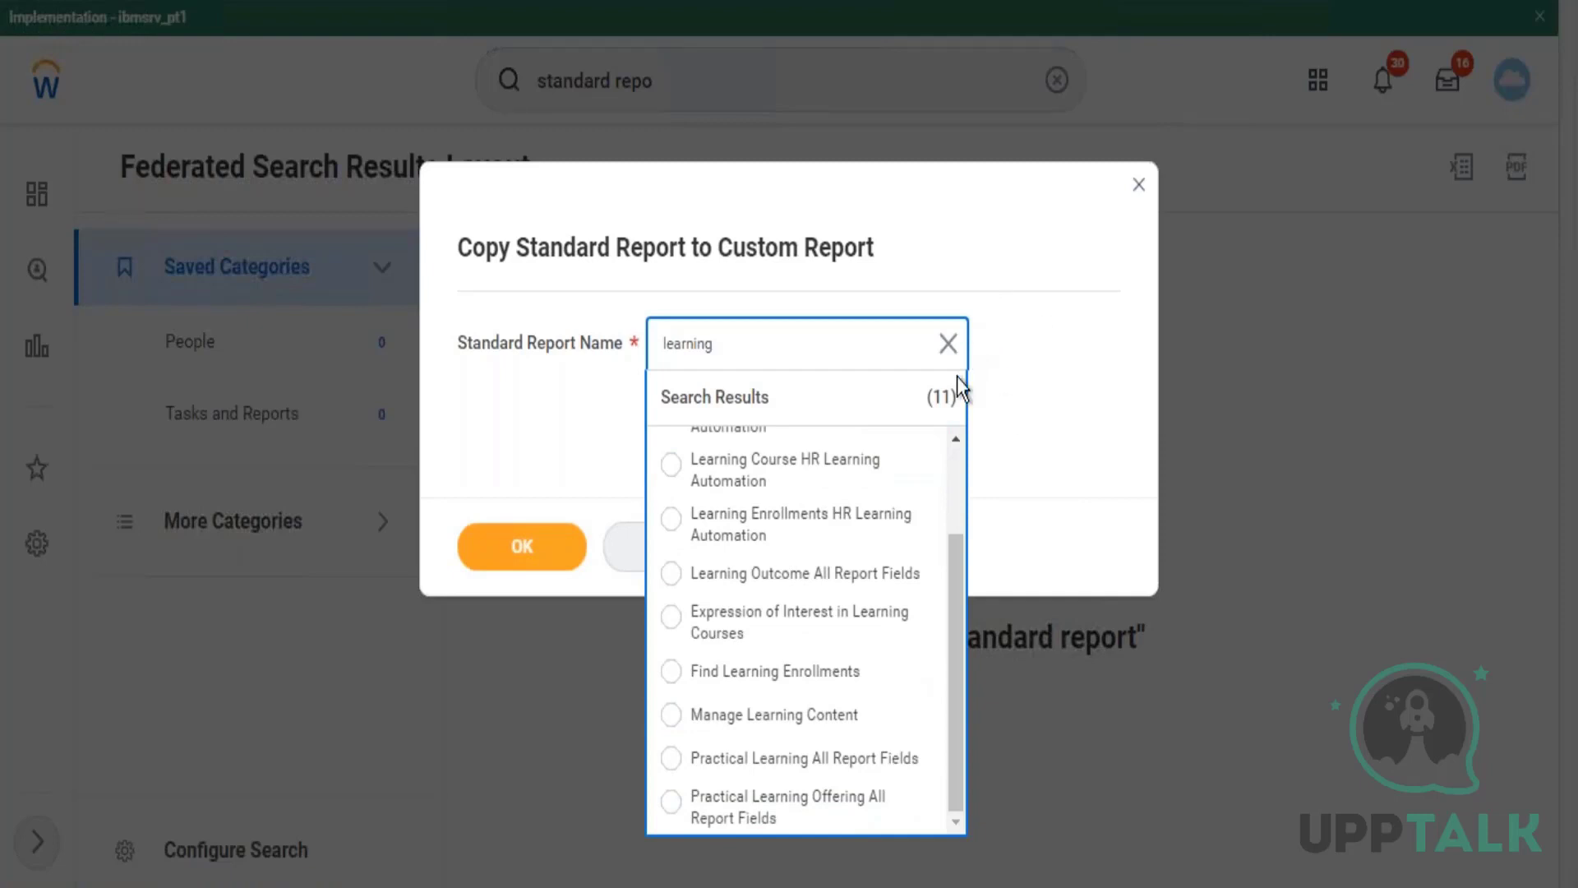
left_click(949, 343)
left_click(1140, 189)
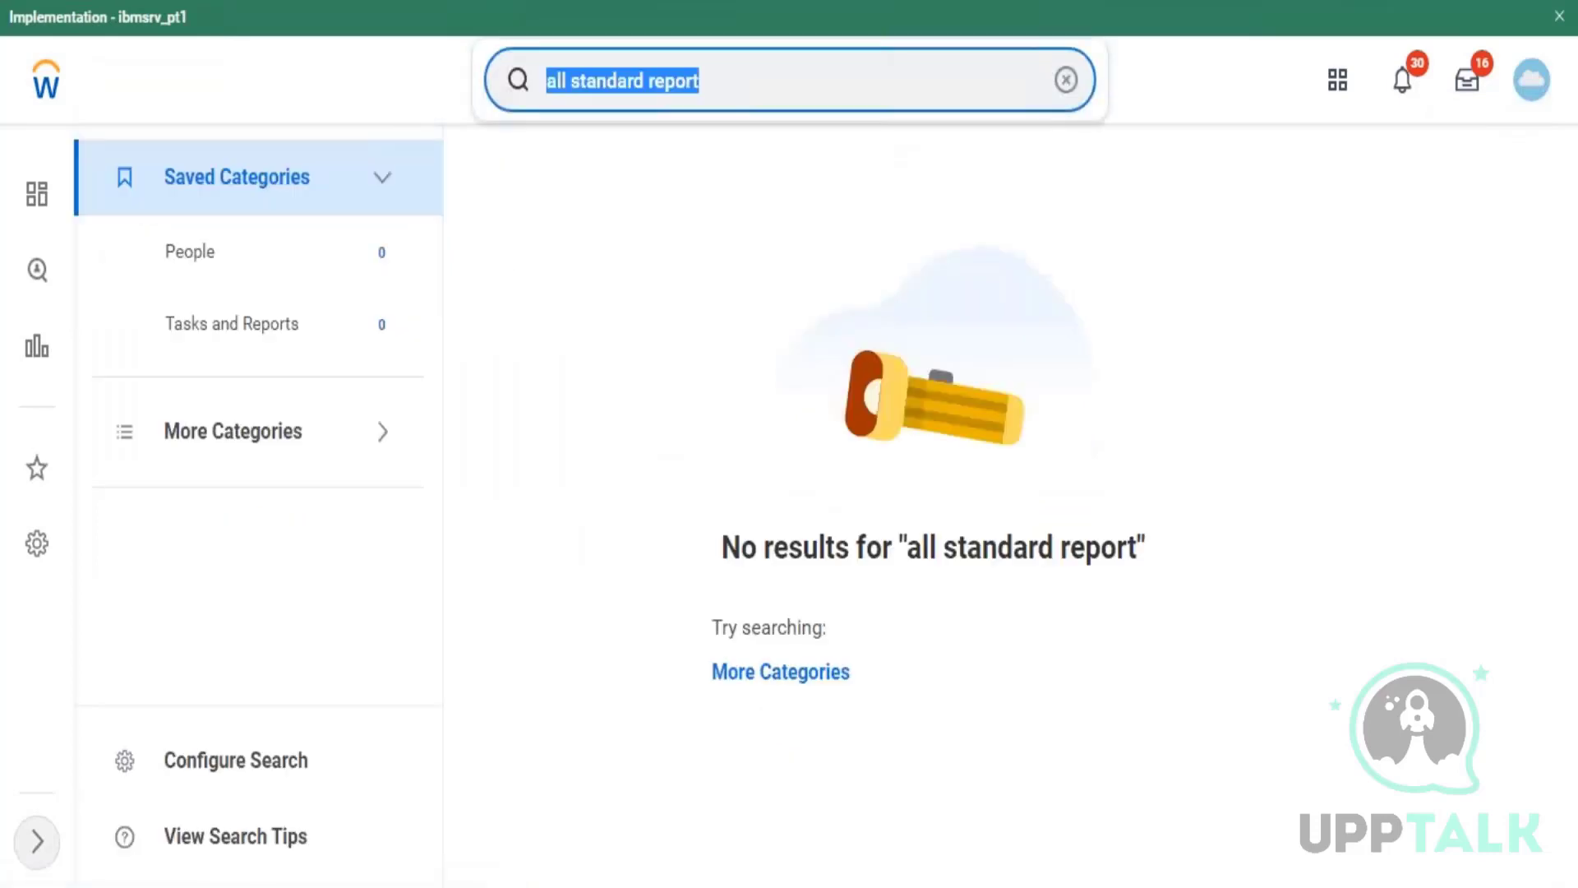
Step: Search 'maintain dash' and open the Maintain Dashboards report listing 137 dashboards
type("maintain ")
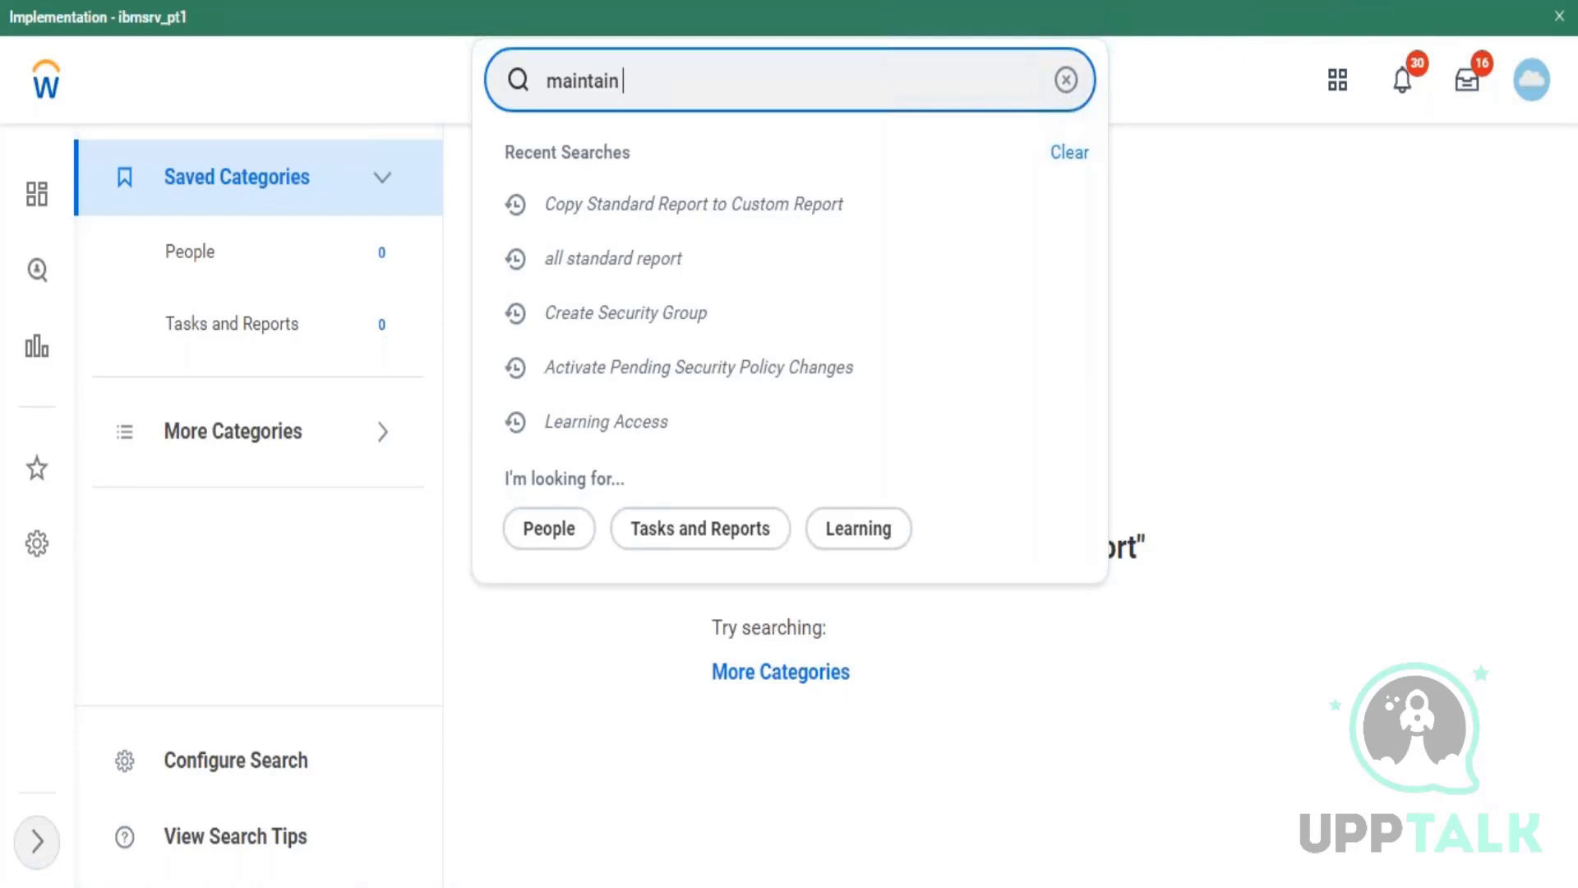
type("dash")
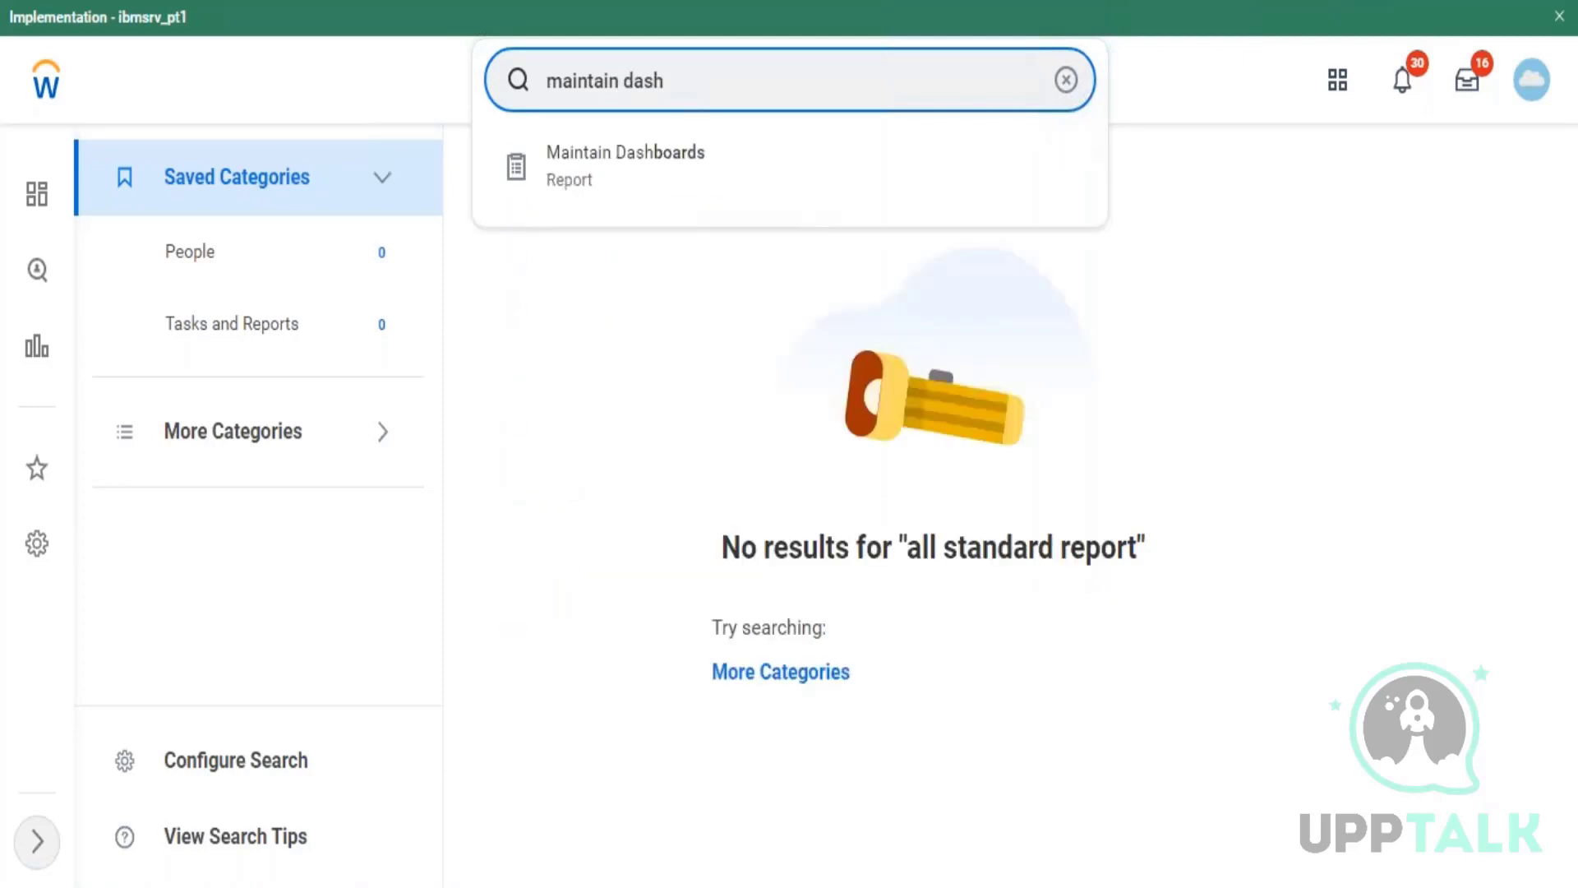
left_click(744, 174)
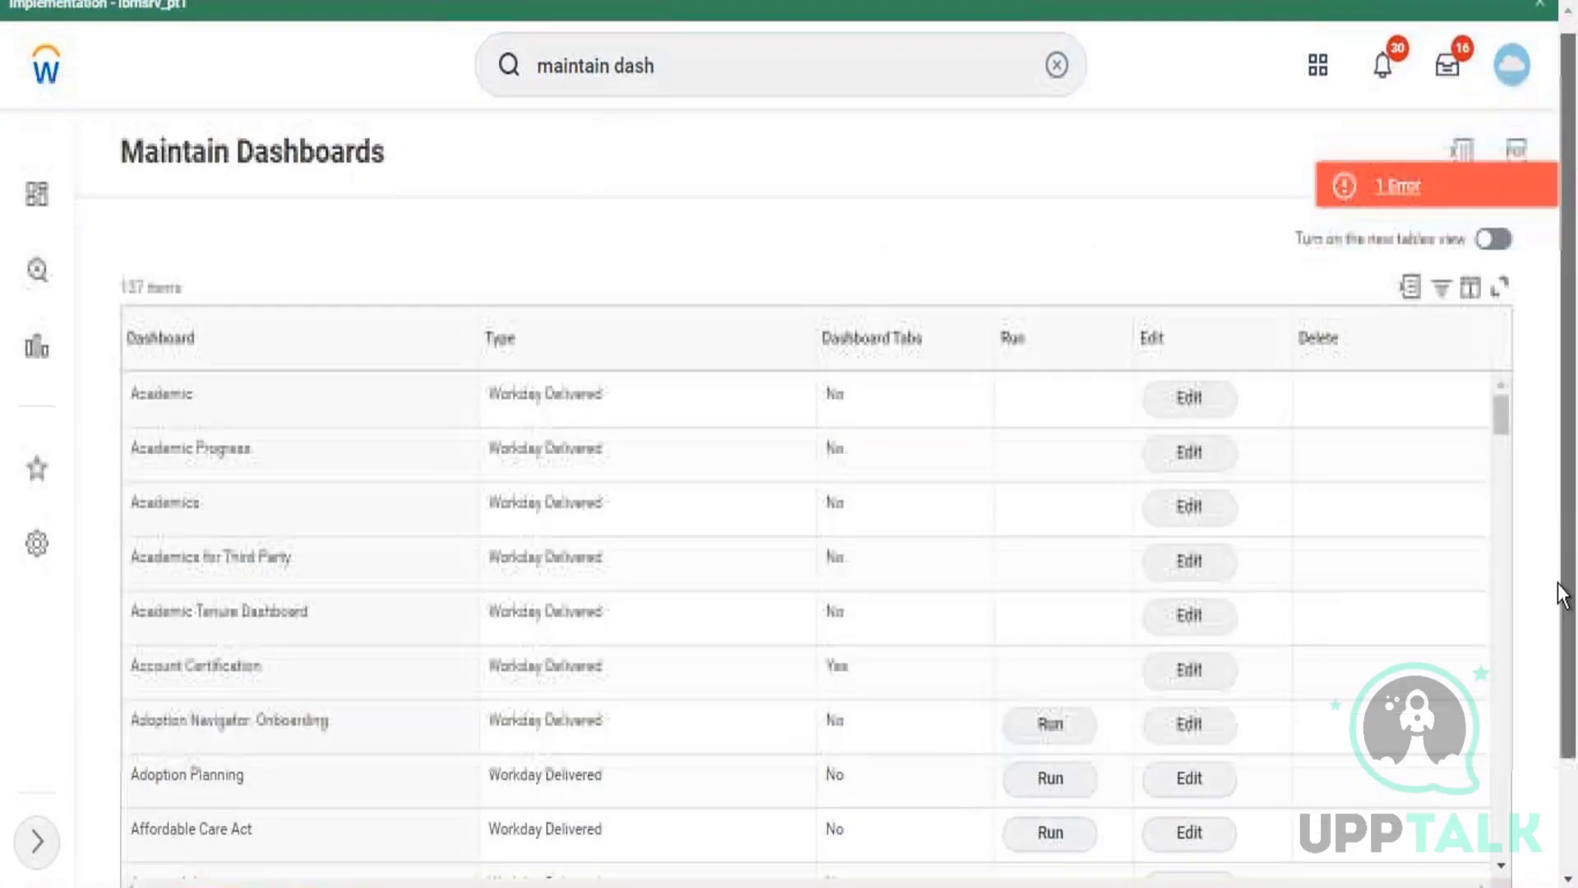
scroll(1560, 590, "down", 3)
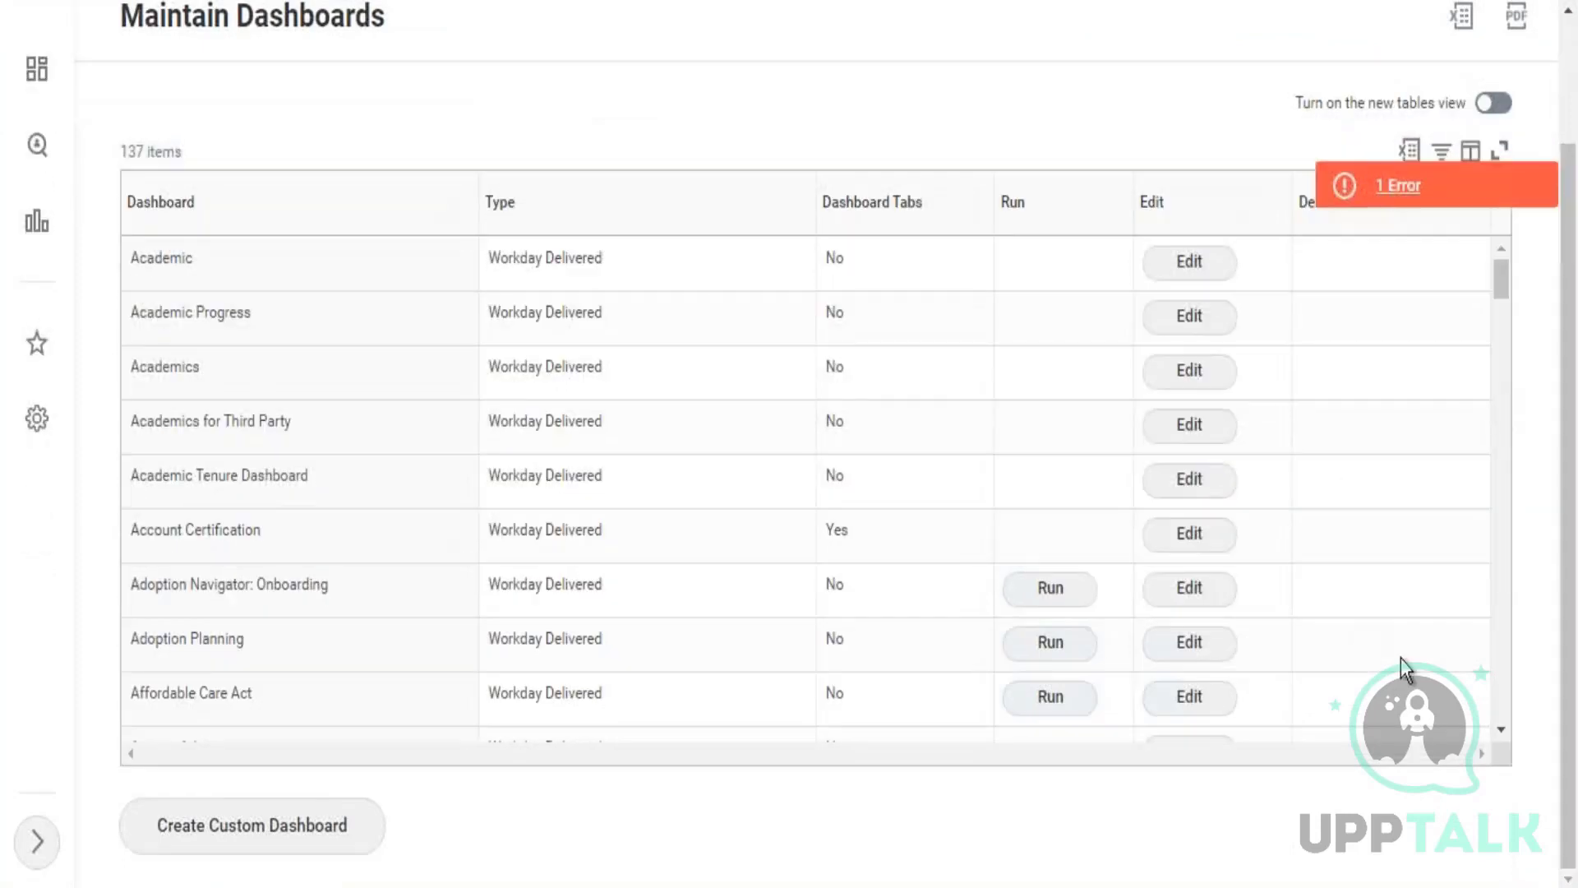
Step: Scroll through the Maintain Dashboards list to review the available dashboards
left_click(1499, 729)
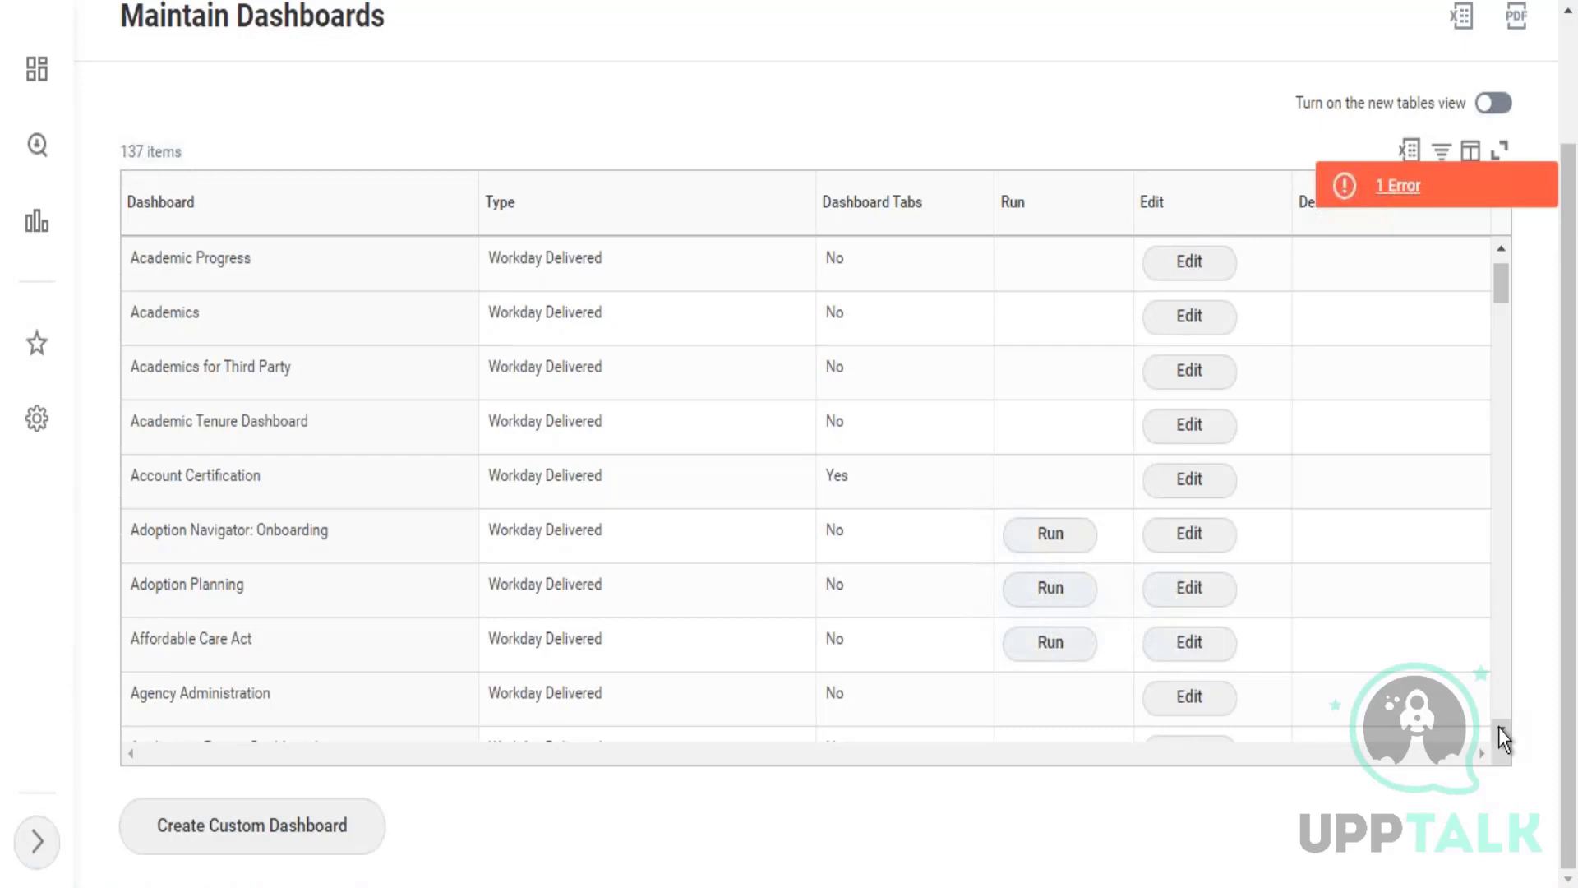
left_click(1497, 726)
left_click(1498, 727)
left_click(1497, 727)
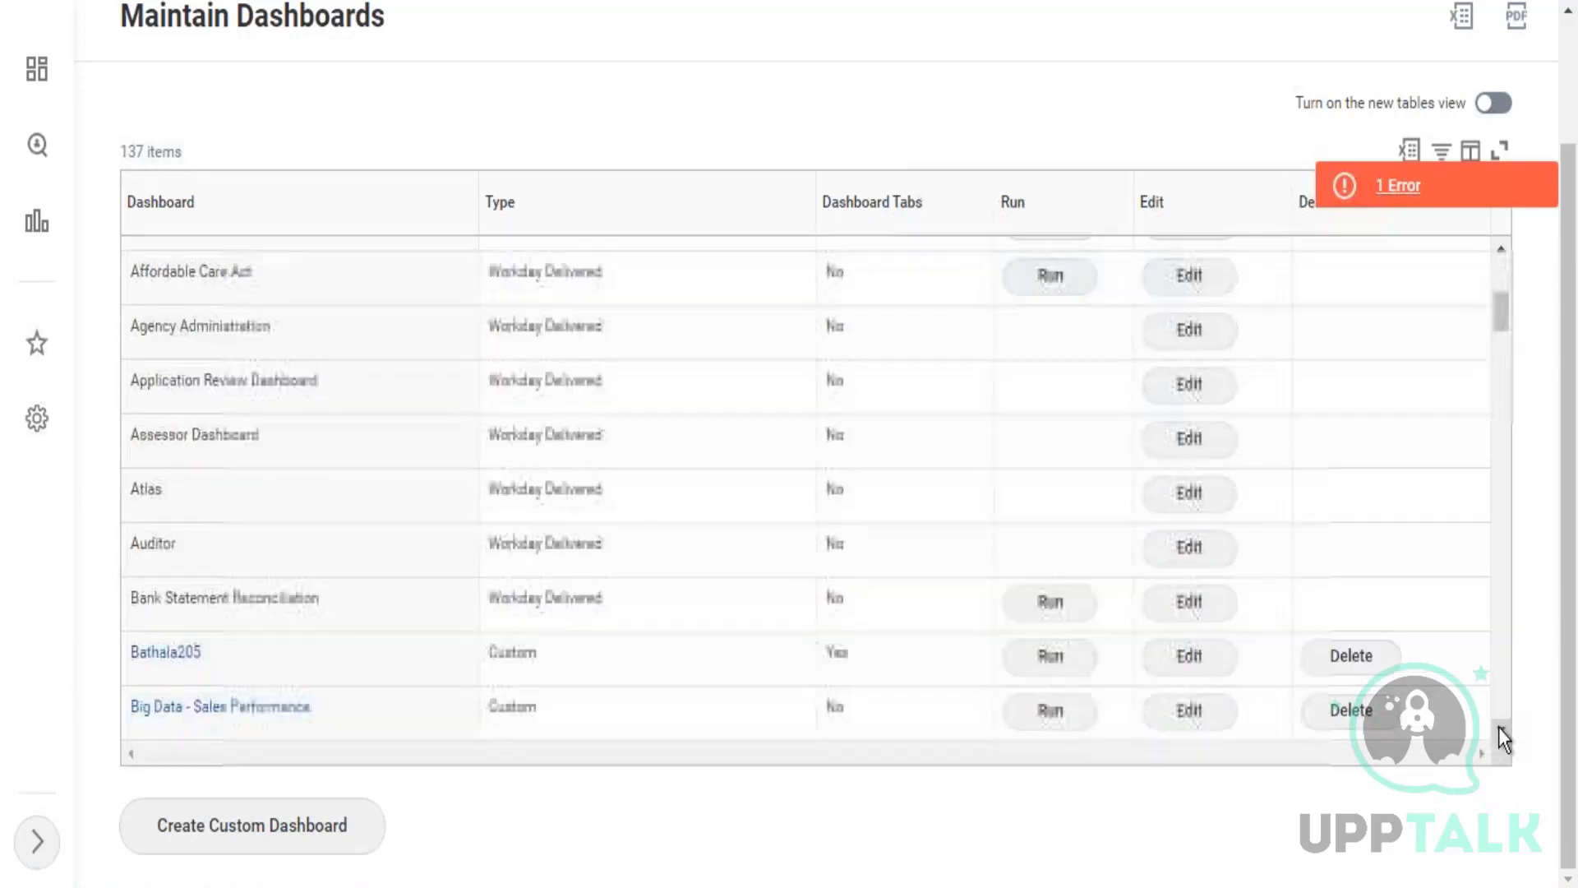
left_click(1497, 726)
left_click(1497, 726)
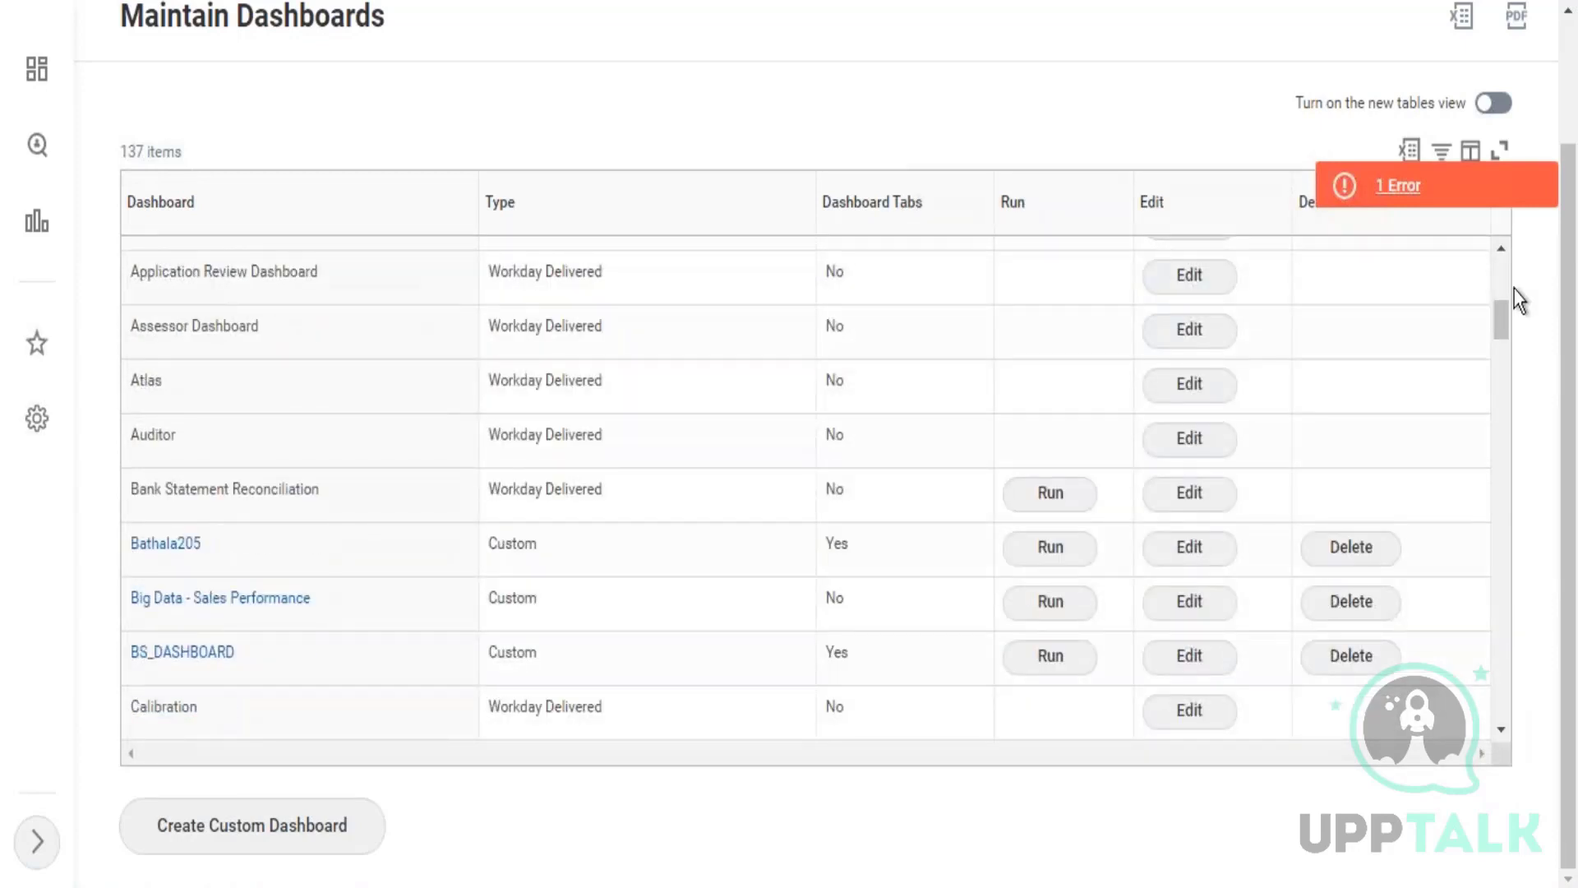
left_click_drag(1500, 318, 1520, 738)
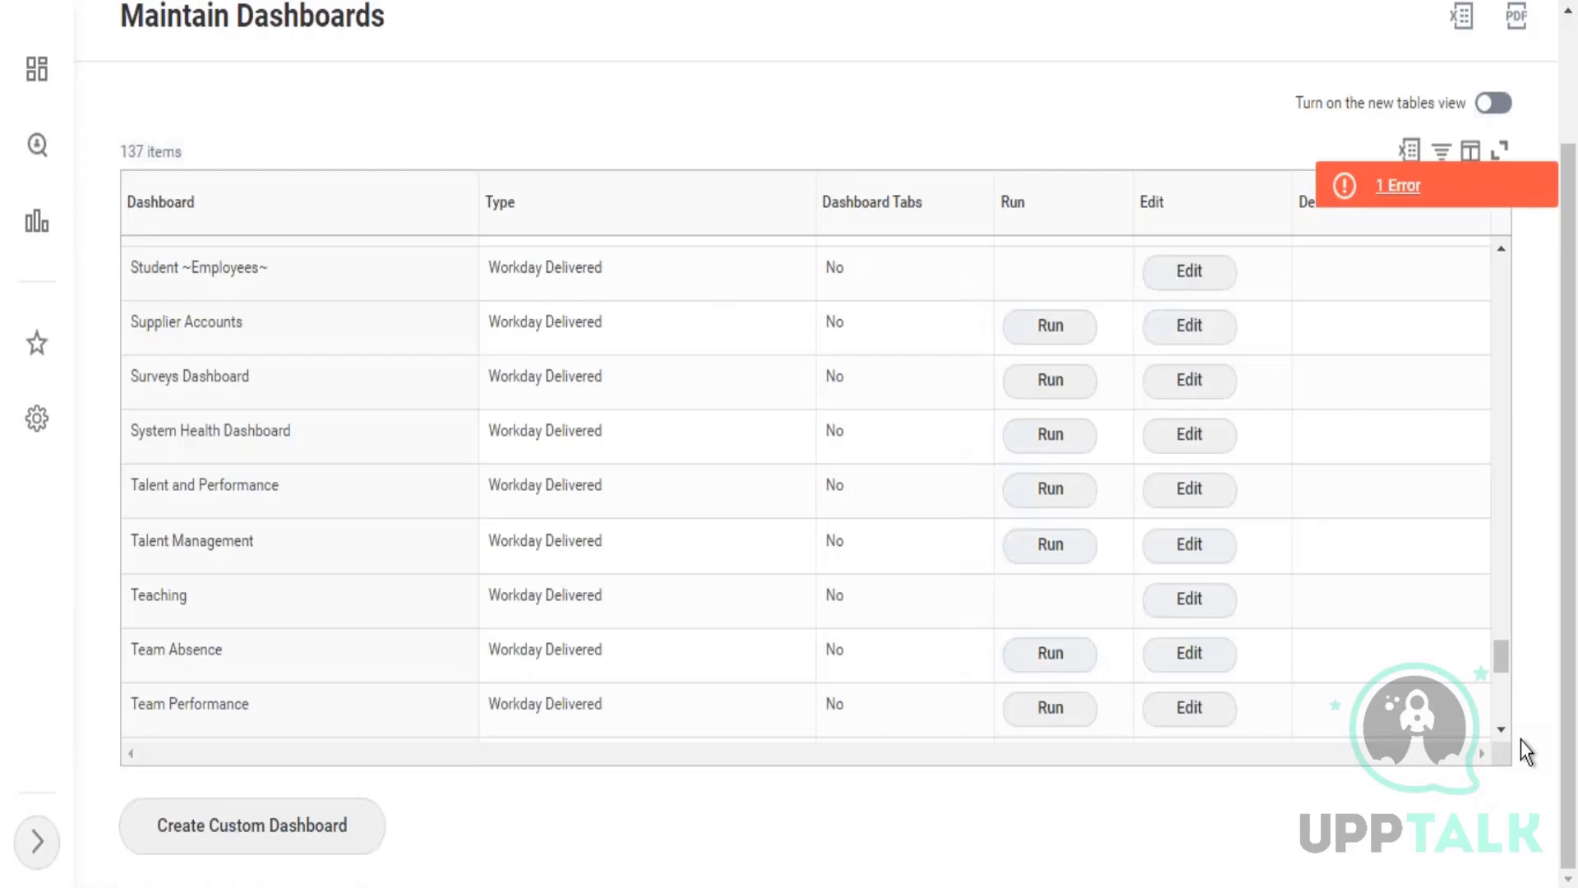
left_click(1497, 724)
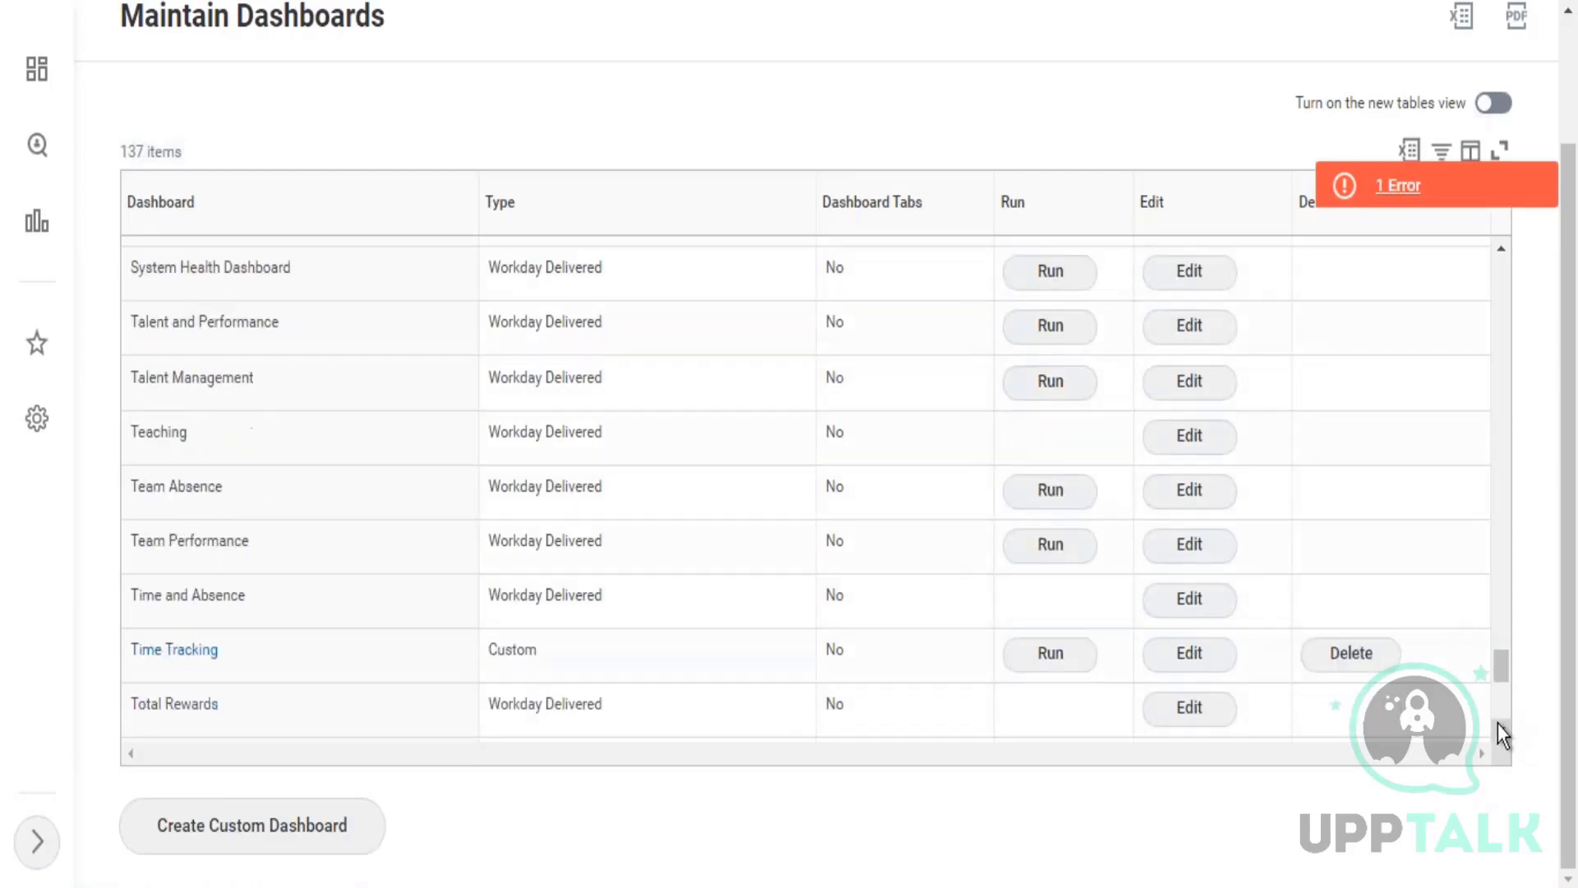
left_click(1497, 728)
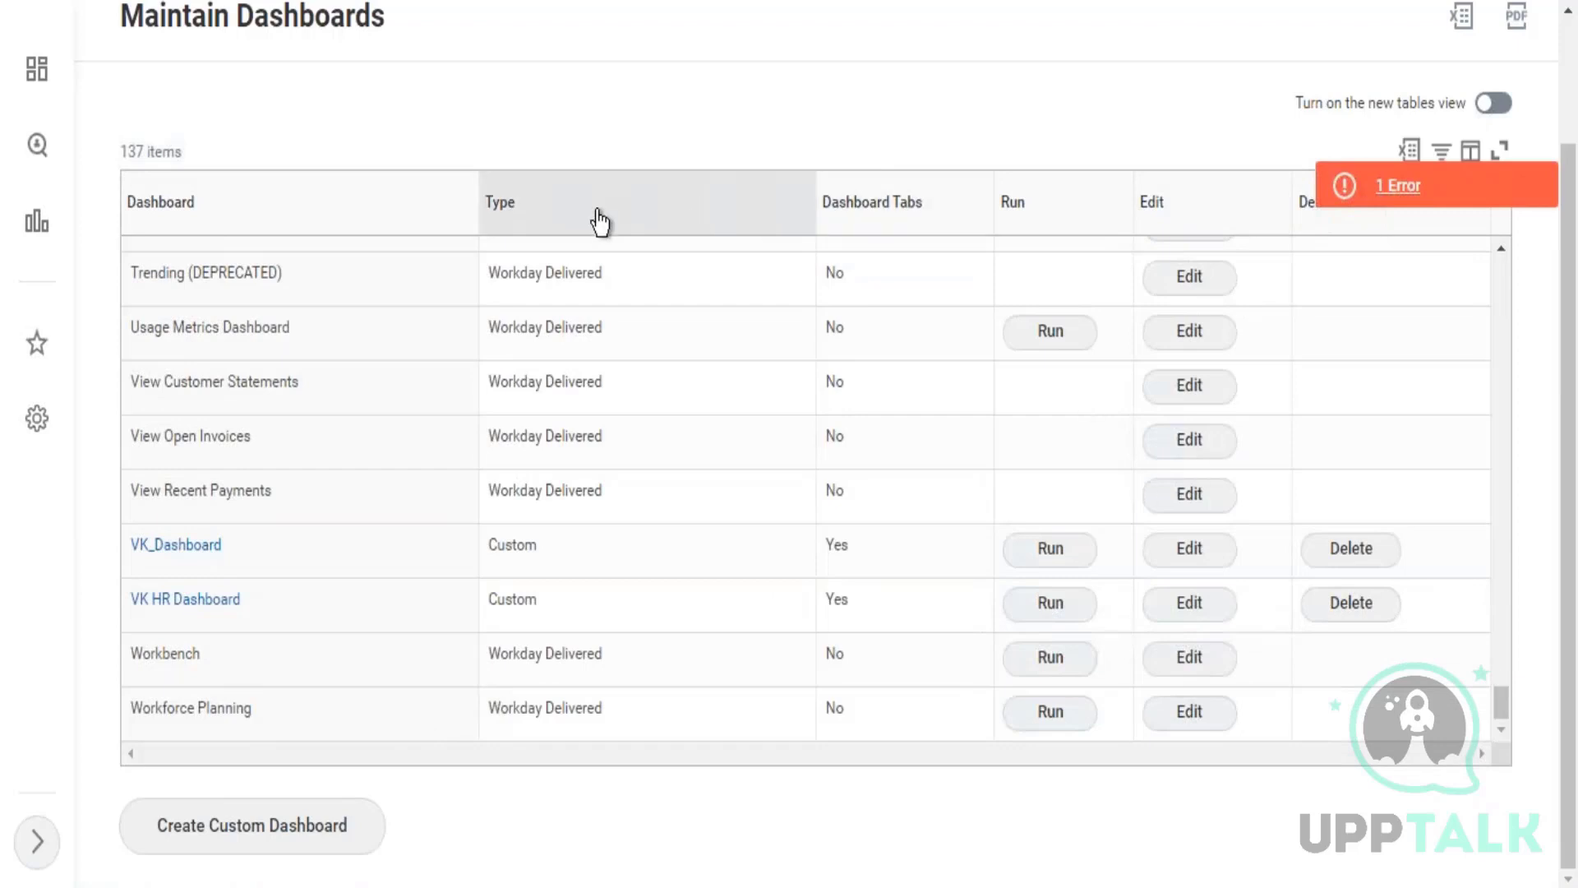
Step: Filter the Dashboard column to Learning and open the Learning dashboard for editing
left_click(440, 235)
left_click(307, 565)
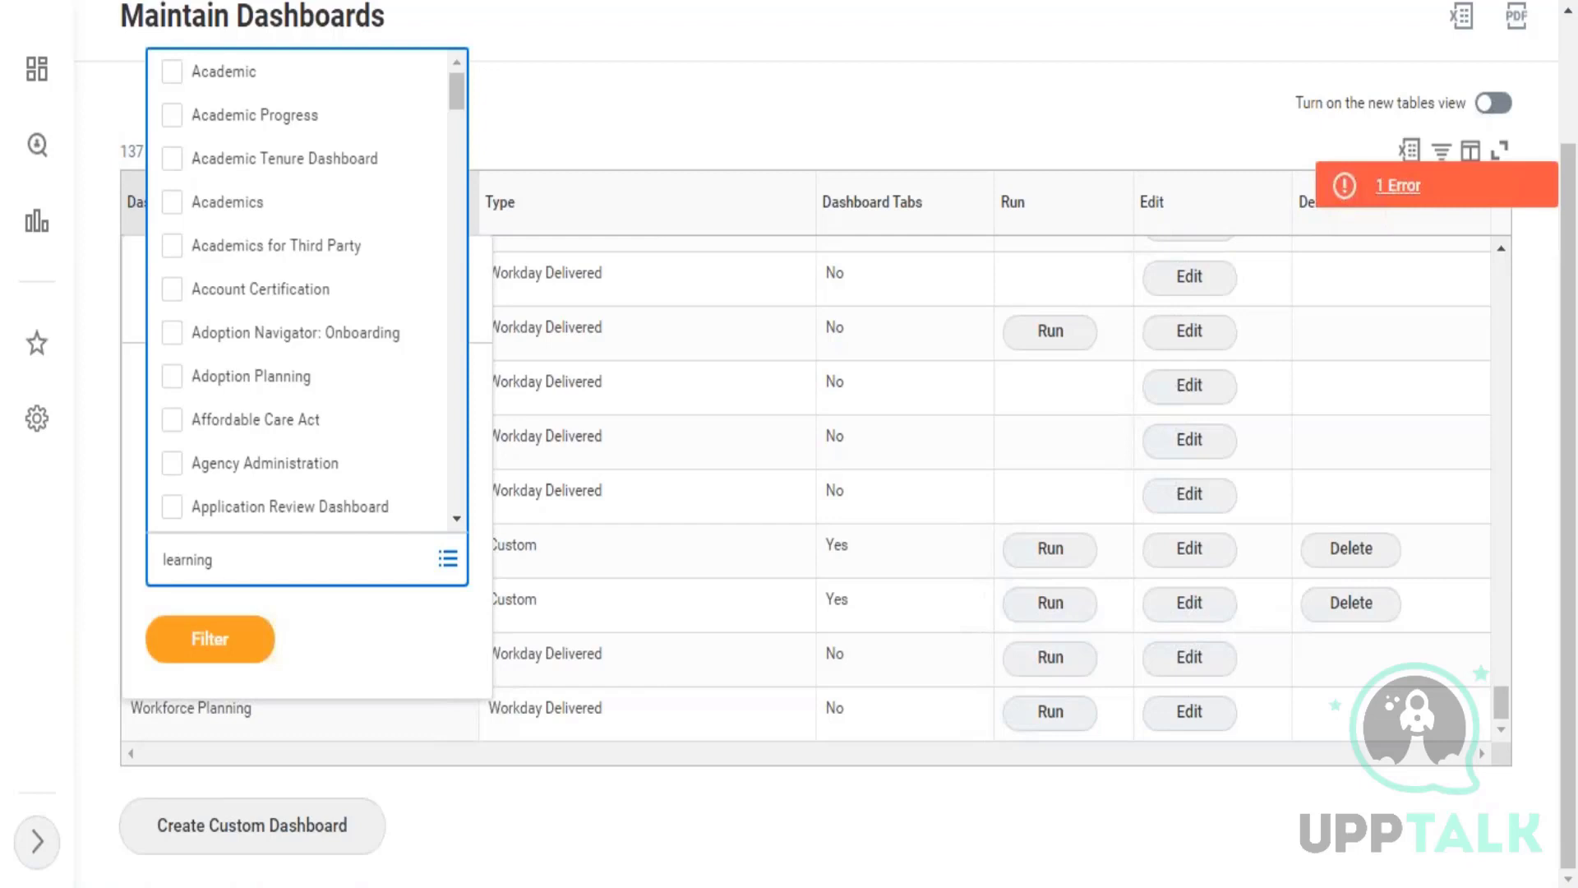
key("Return")
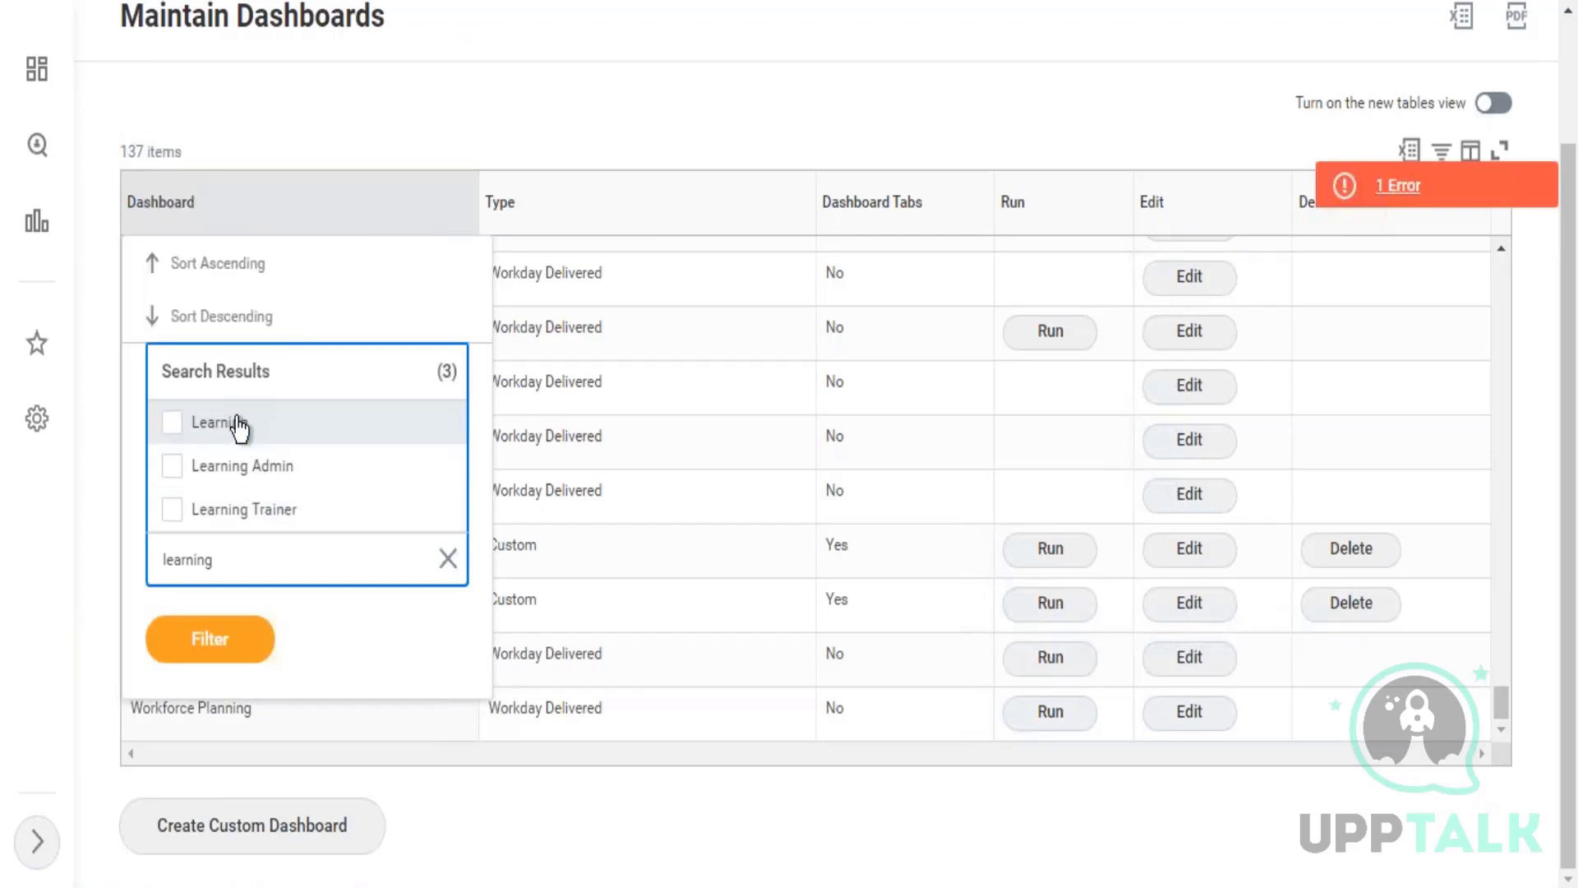
left_click(237, 424)
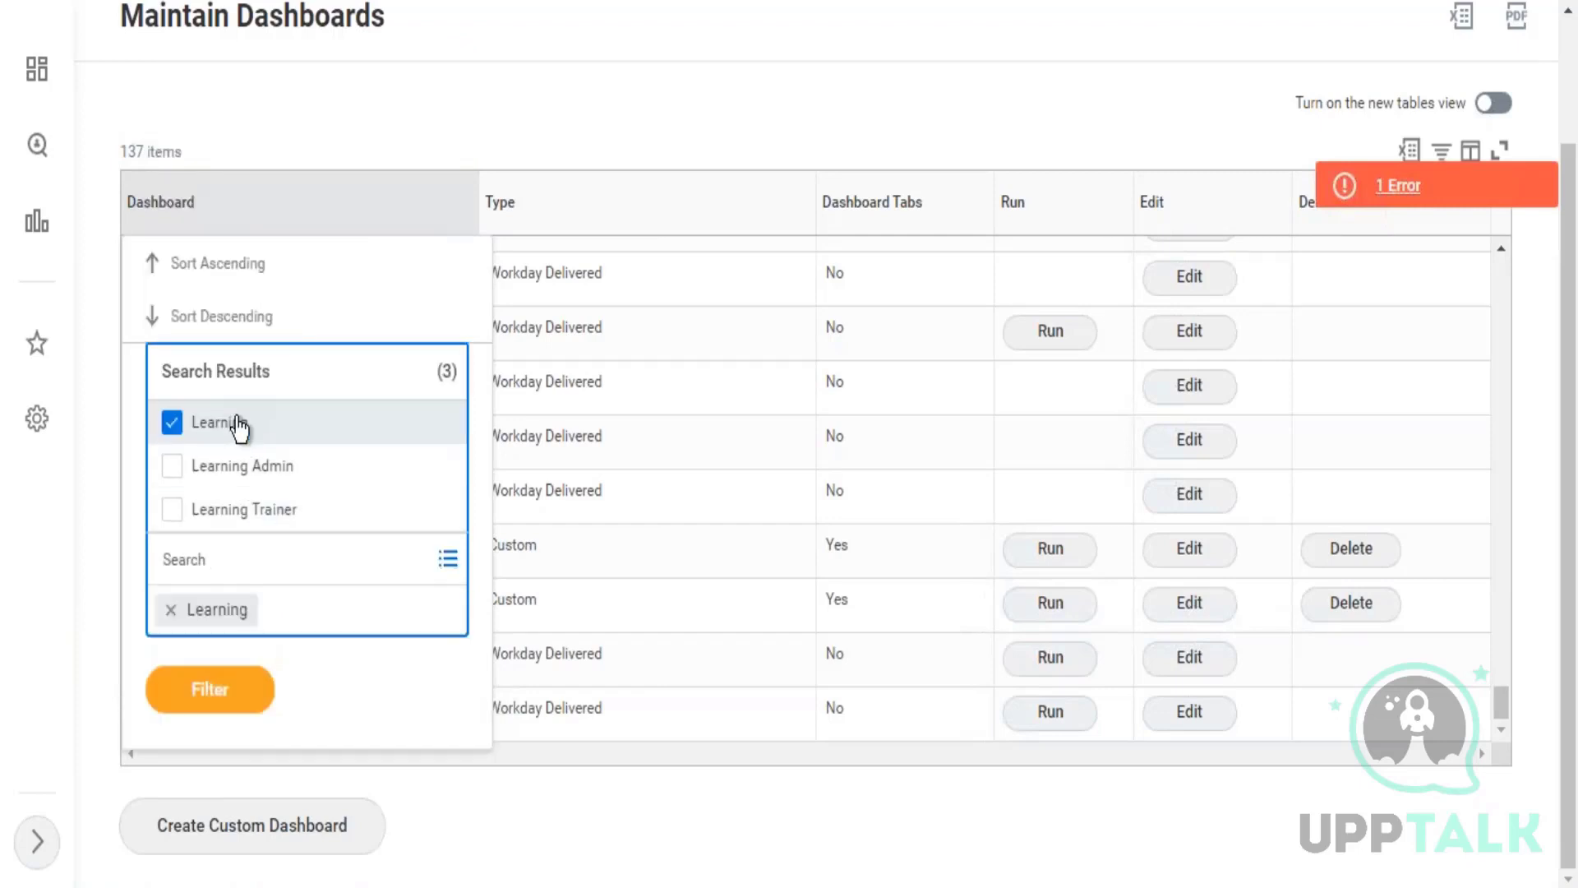
left_click(198, 693)
left_click(205, 641)
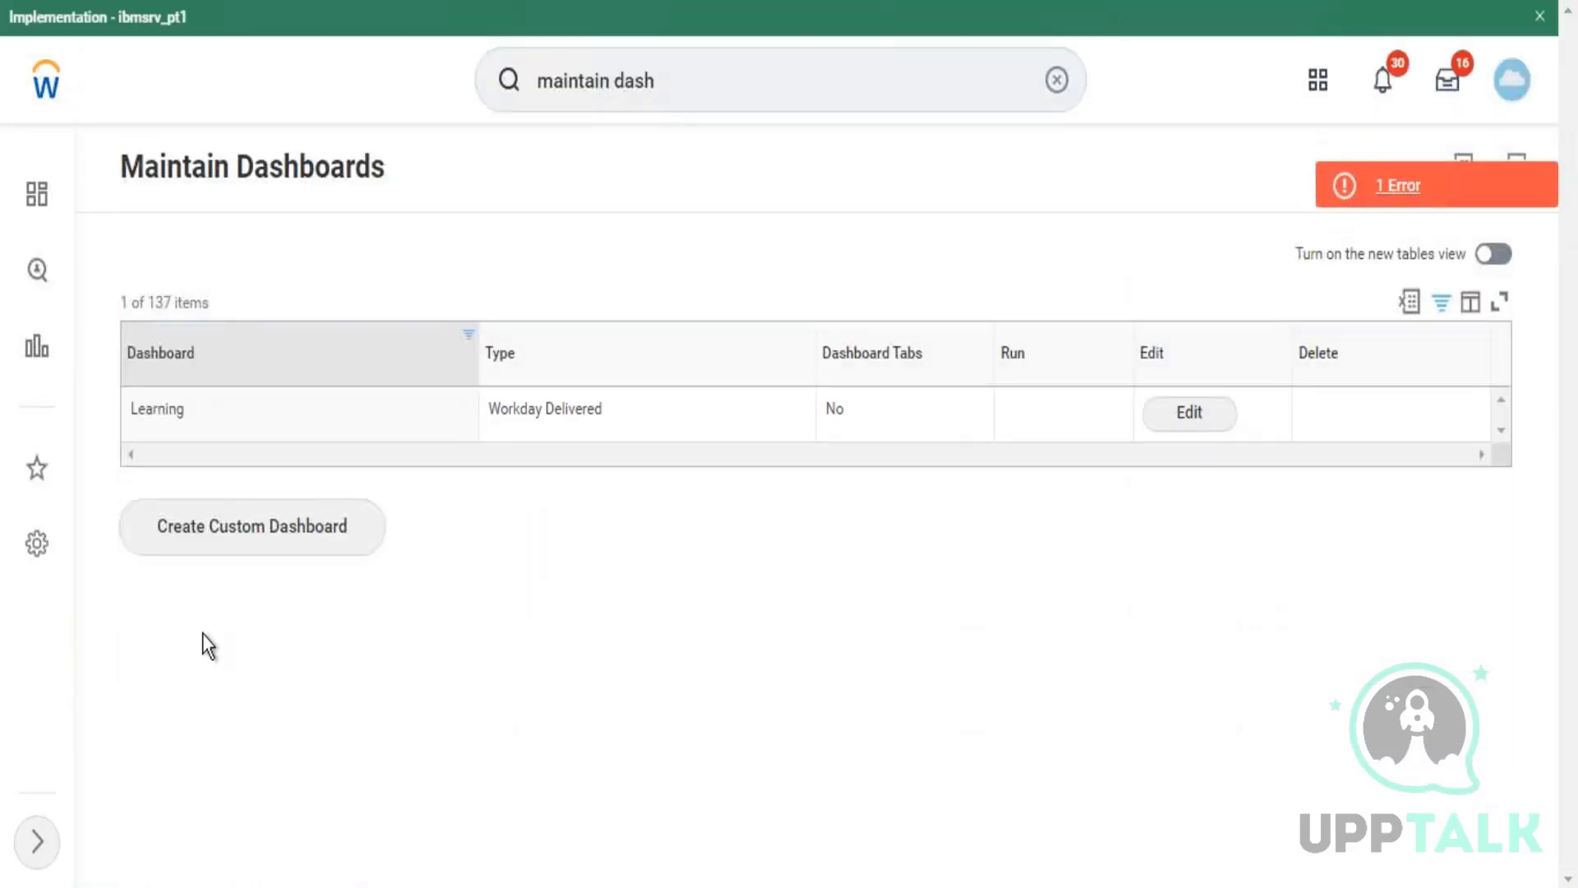
left_click(1167, 413)
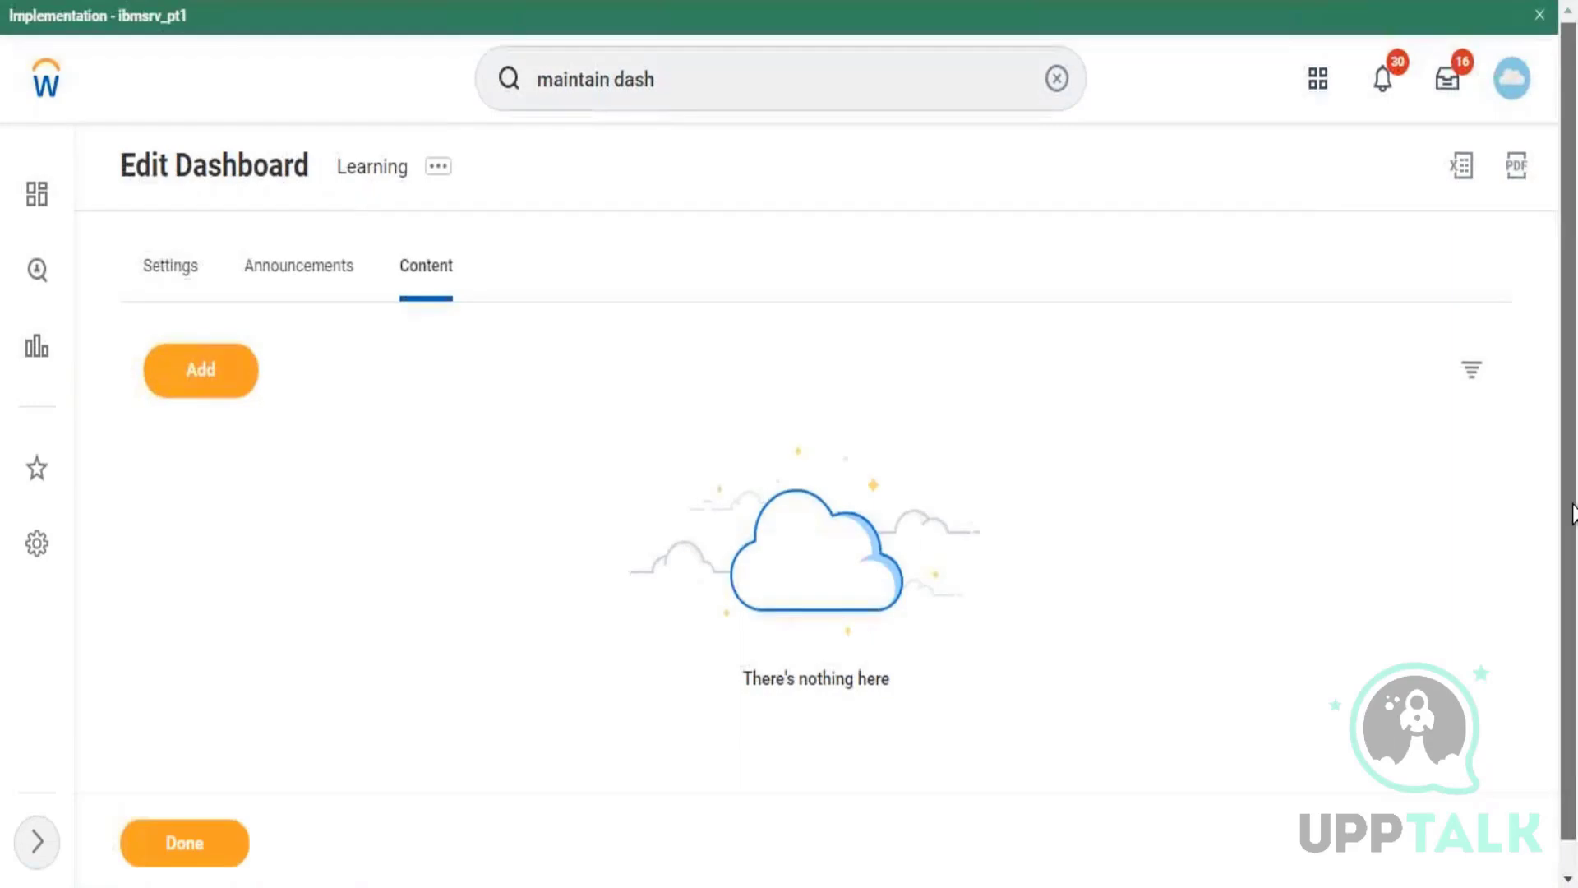
Step: Add new content to the Learning dashboard with one empty row under Worklets
scroll(1572, 399, "down", 1)
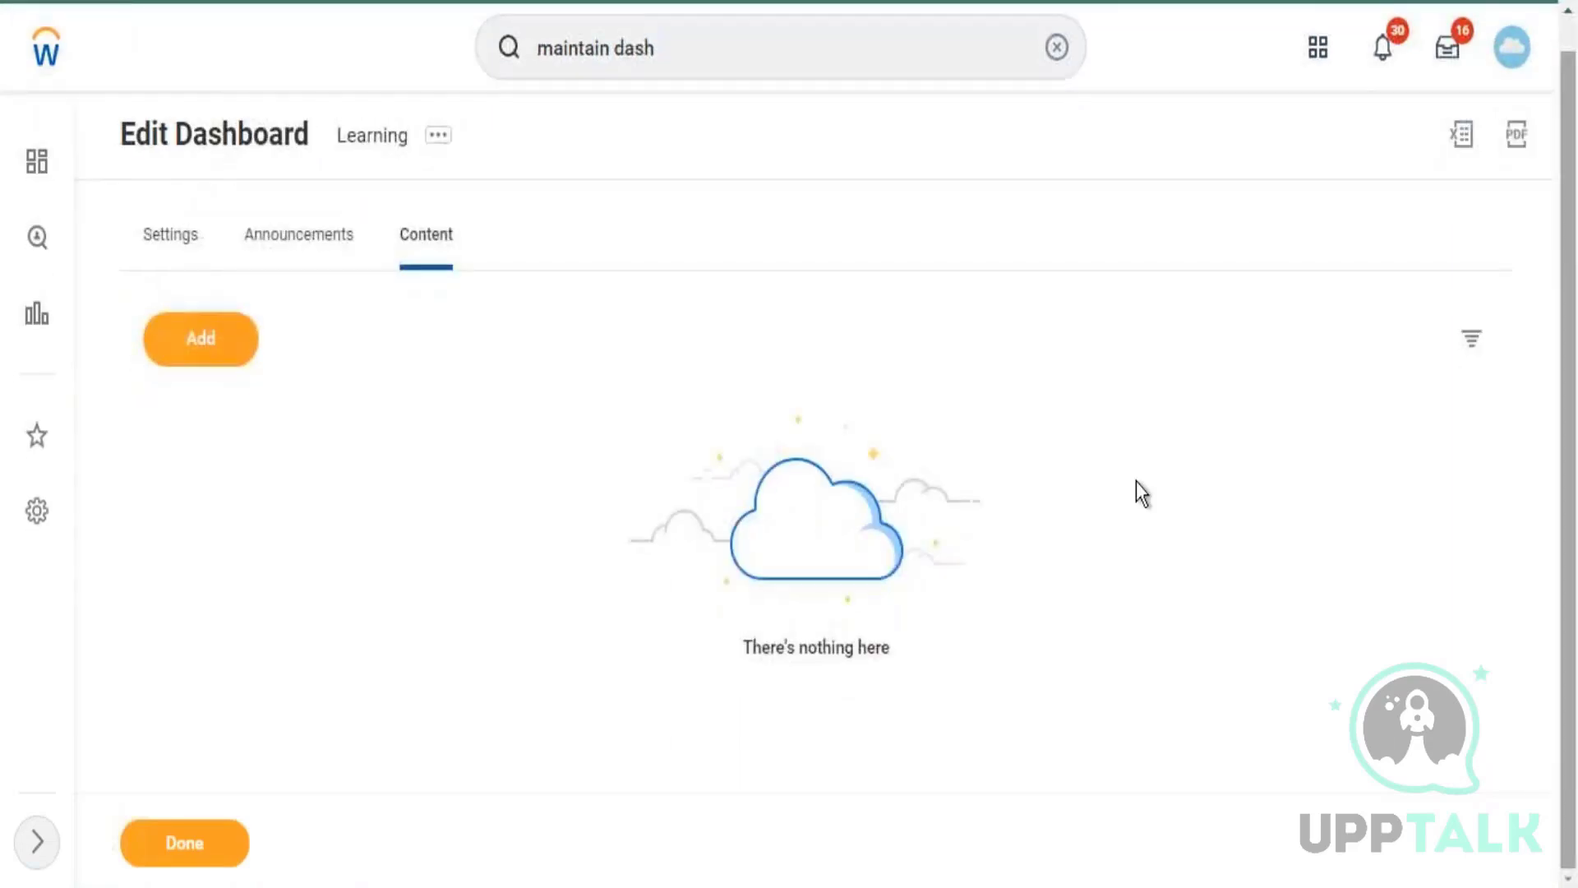
left_click(186, 344)
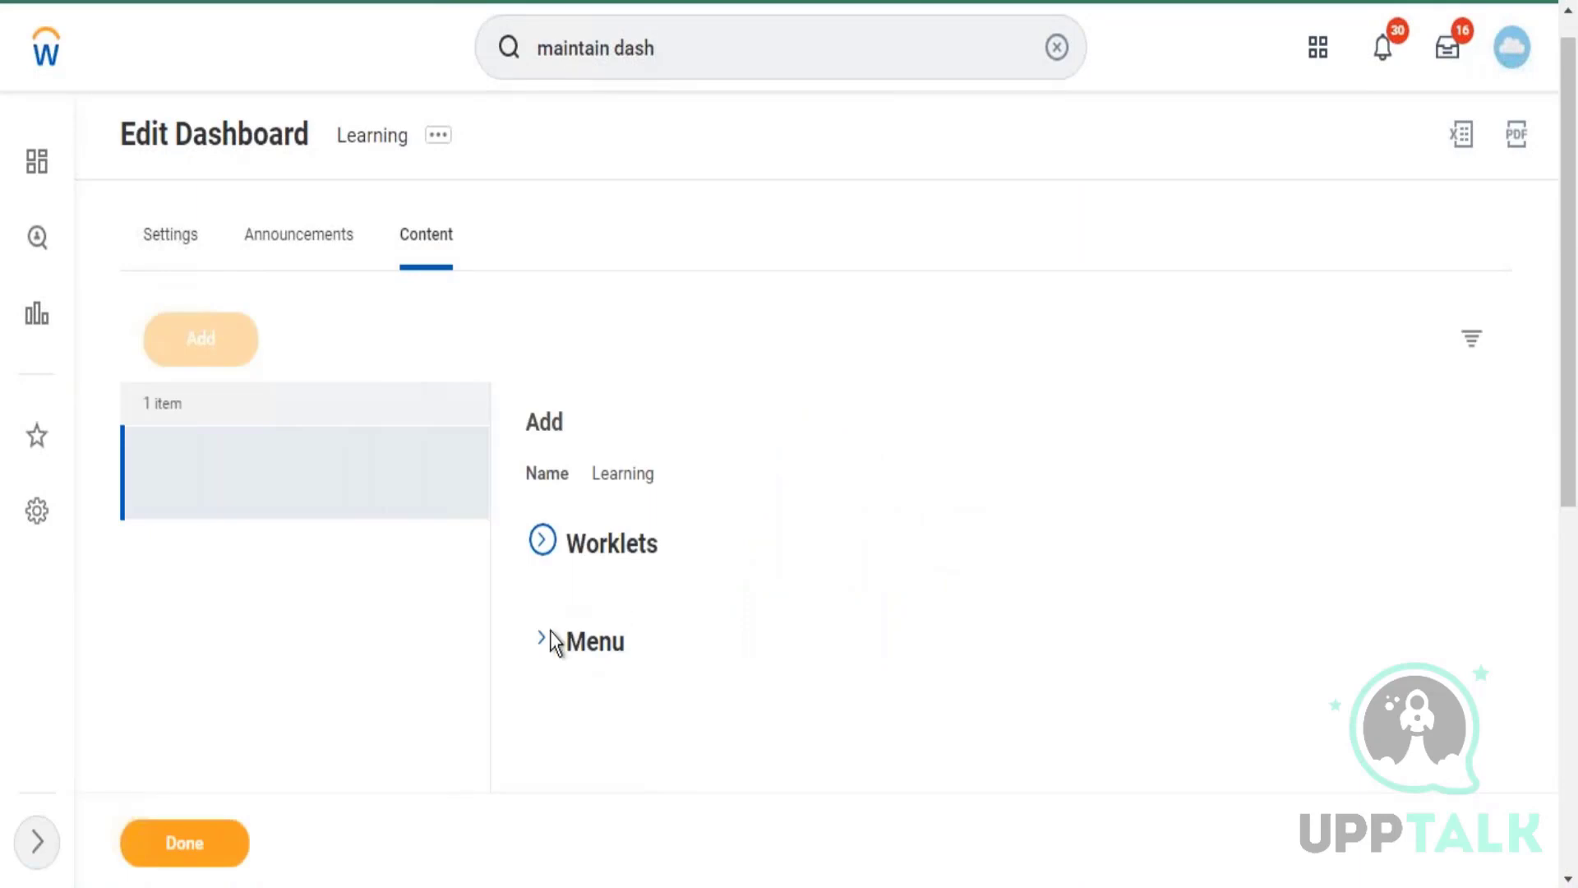
left_click(542, 541)
scroll(583, 530, "down", 2)
left_click(569, 496)
scroll(953, 279, "up", 3)
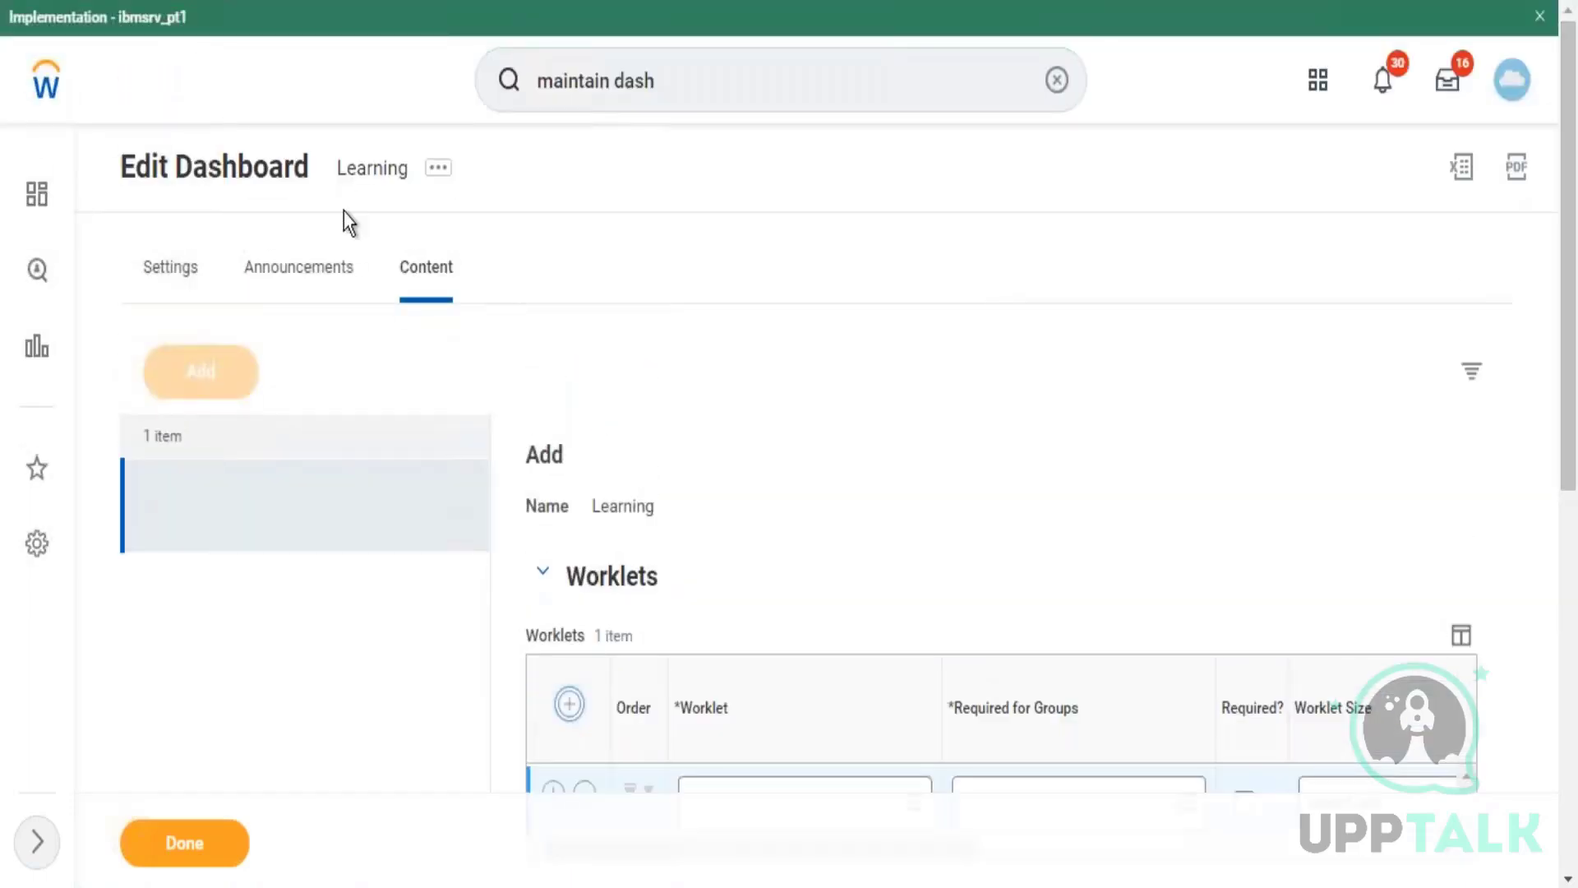
left_click_drag(341, 162, 405, 168)
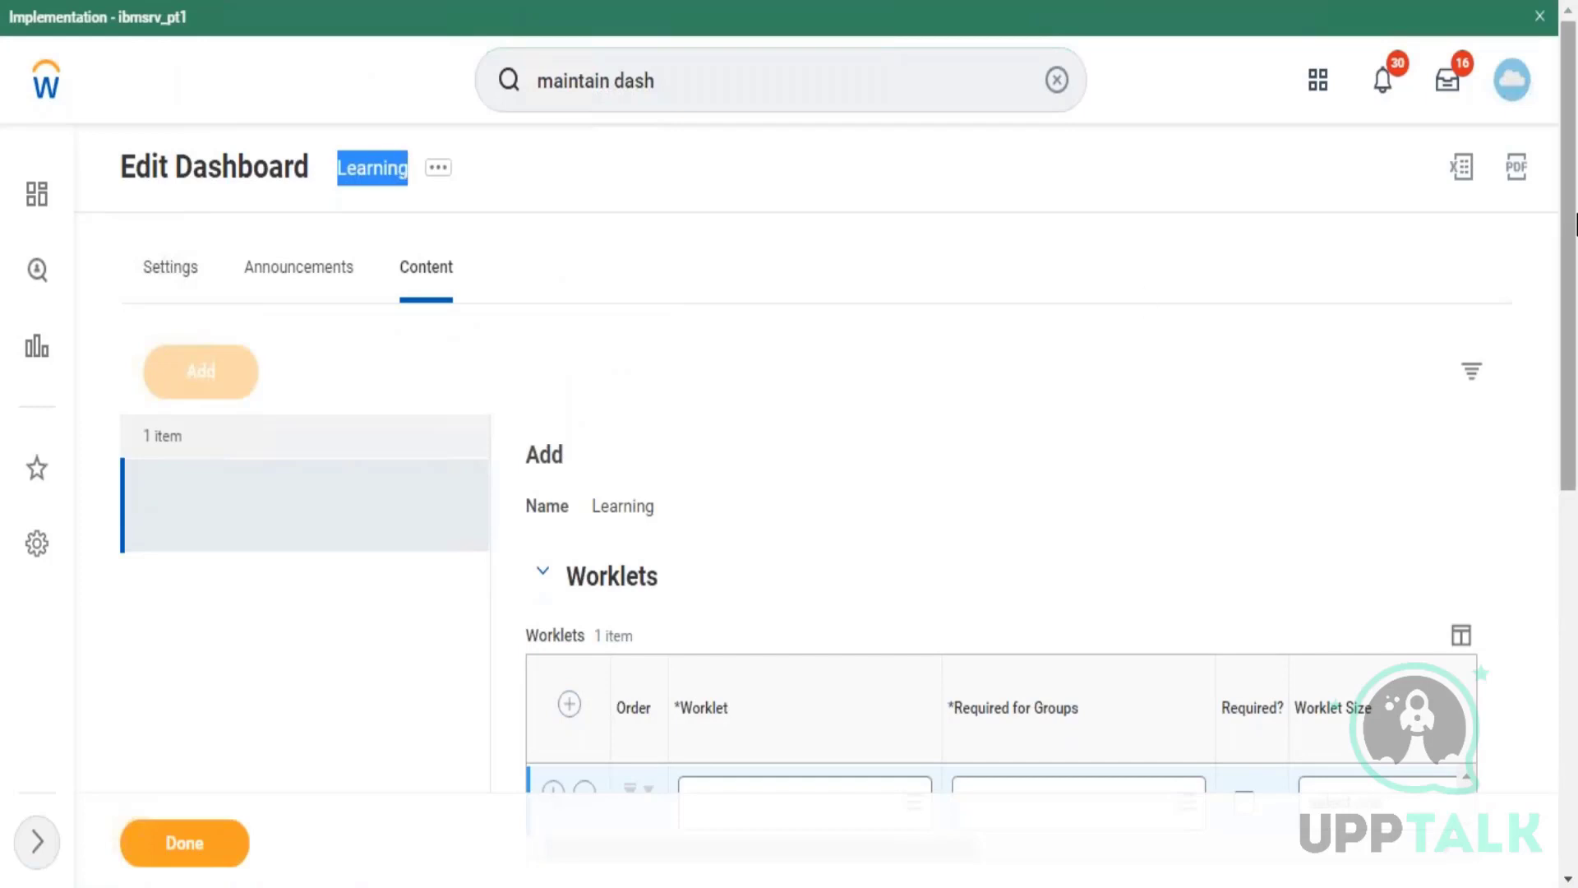
scroll(950, 345, "down", 5)
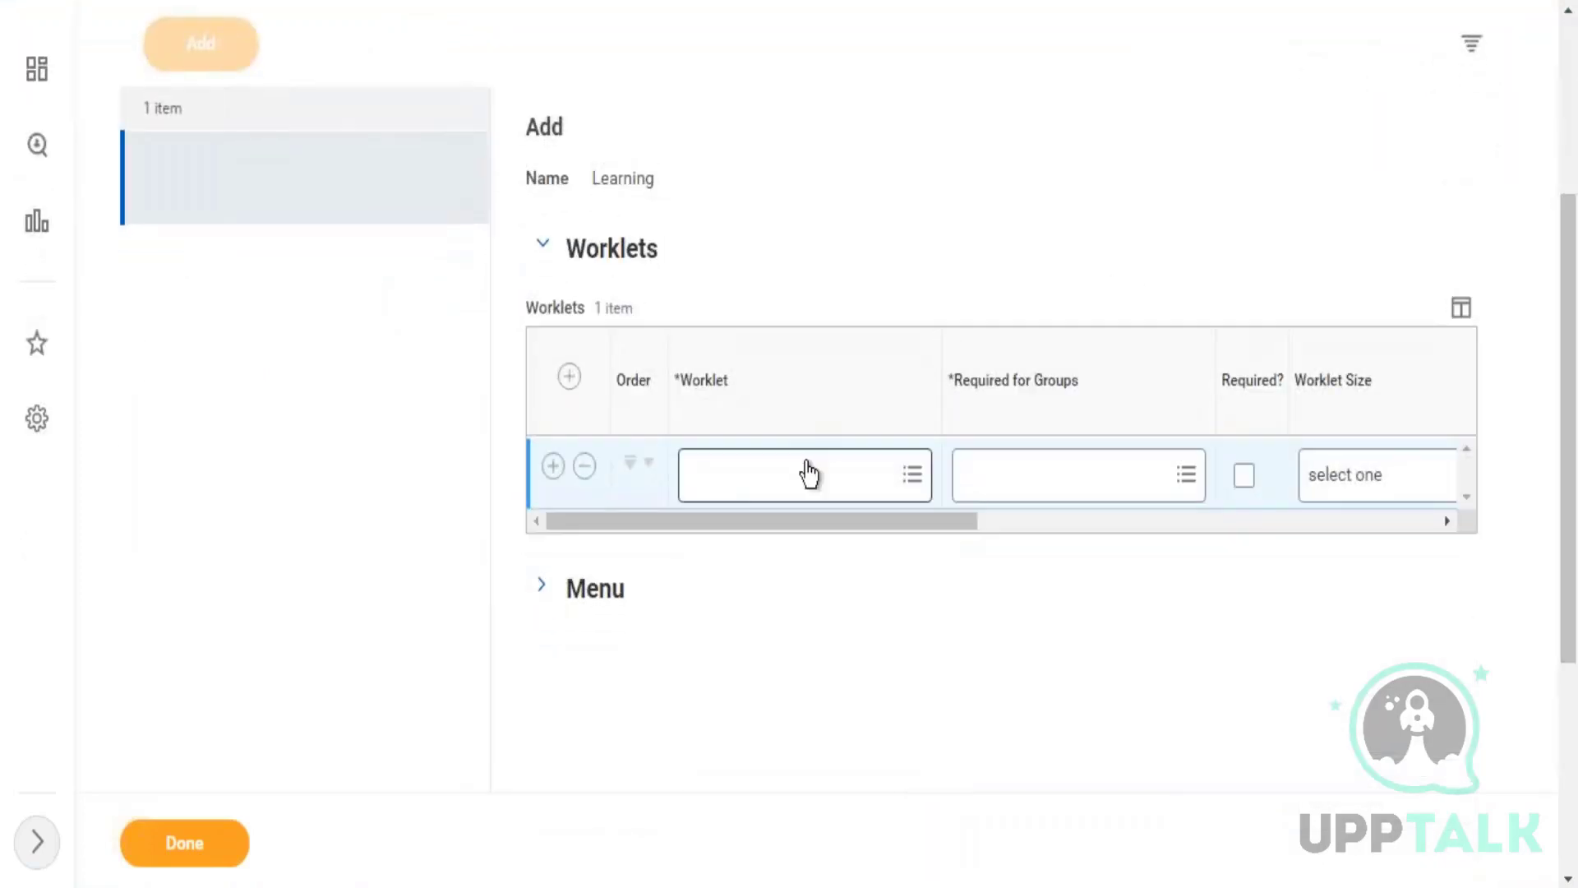
Step: Browse all available worklets in the Worklet prompt, then close it leaving the field blank
left_click(808, 473)
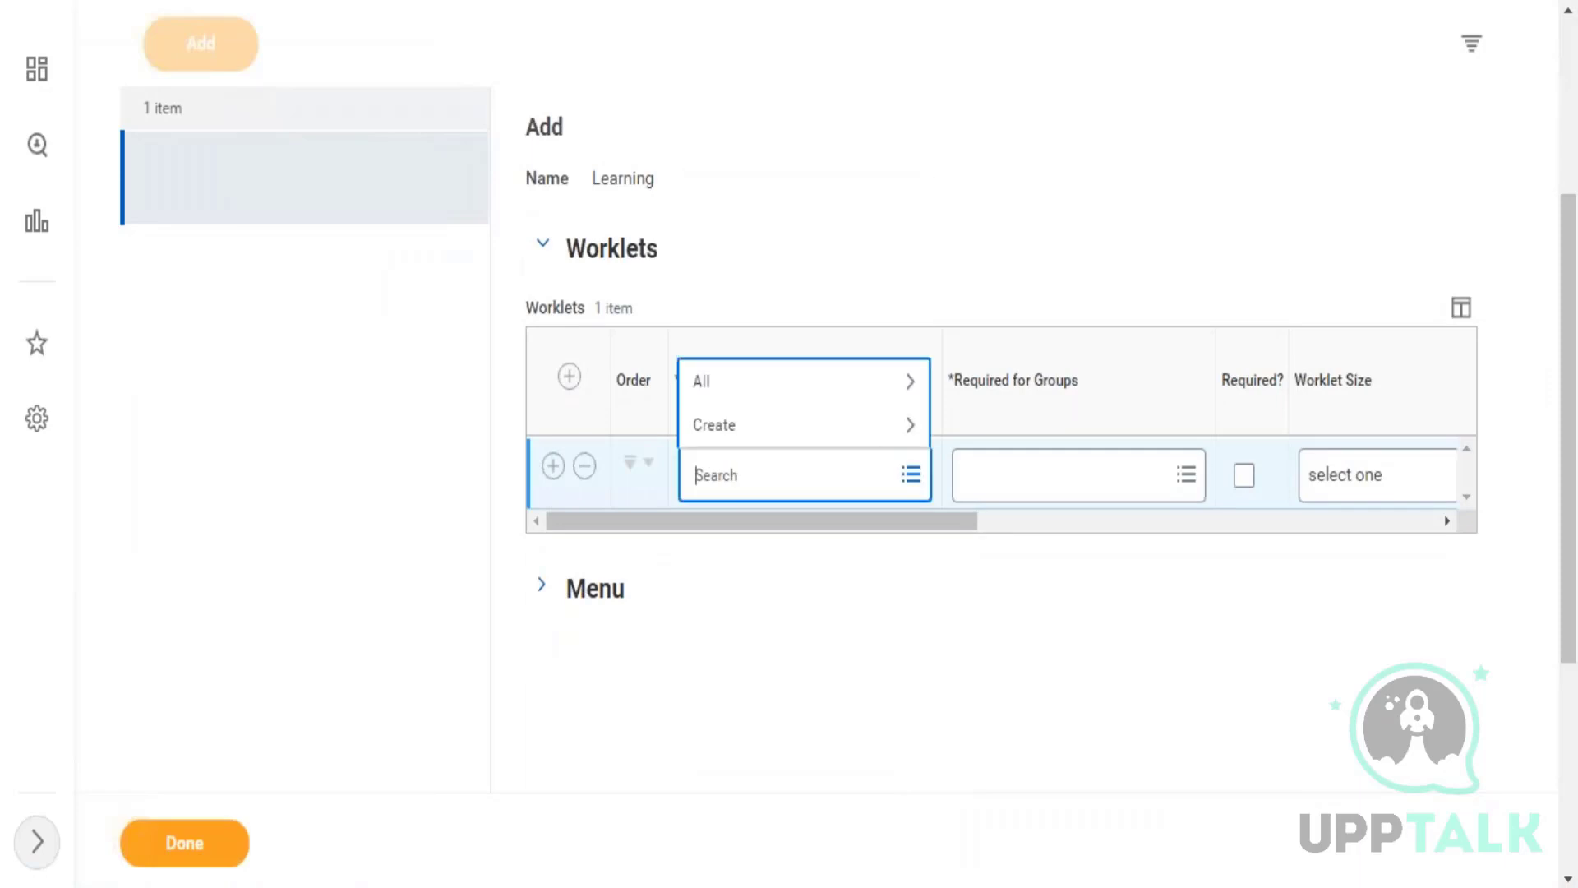
left_click(792, 393)
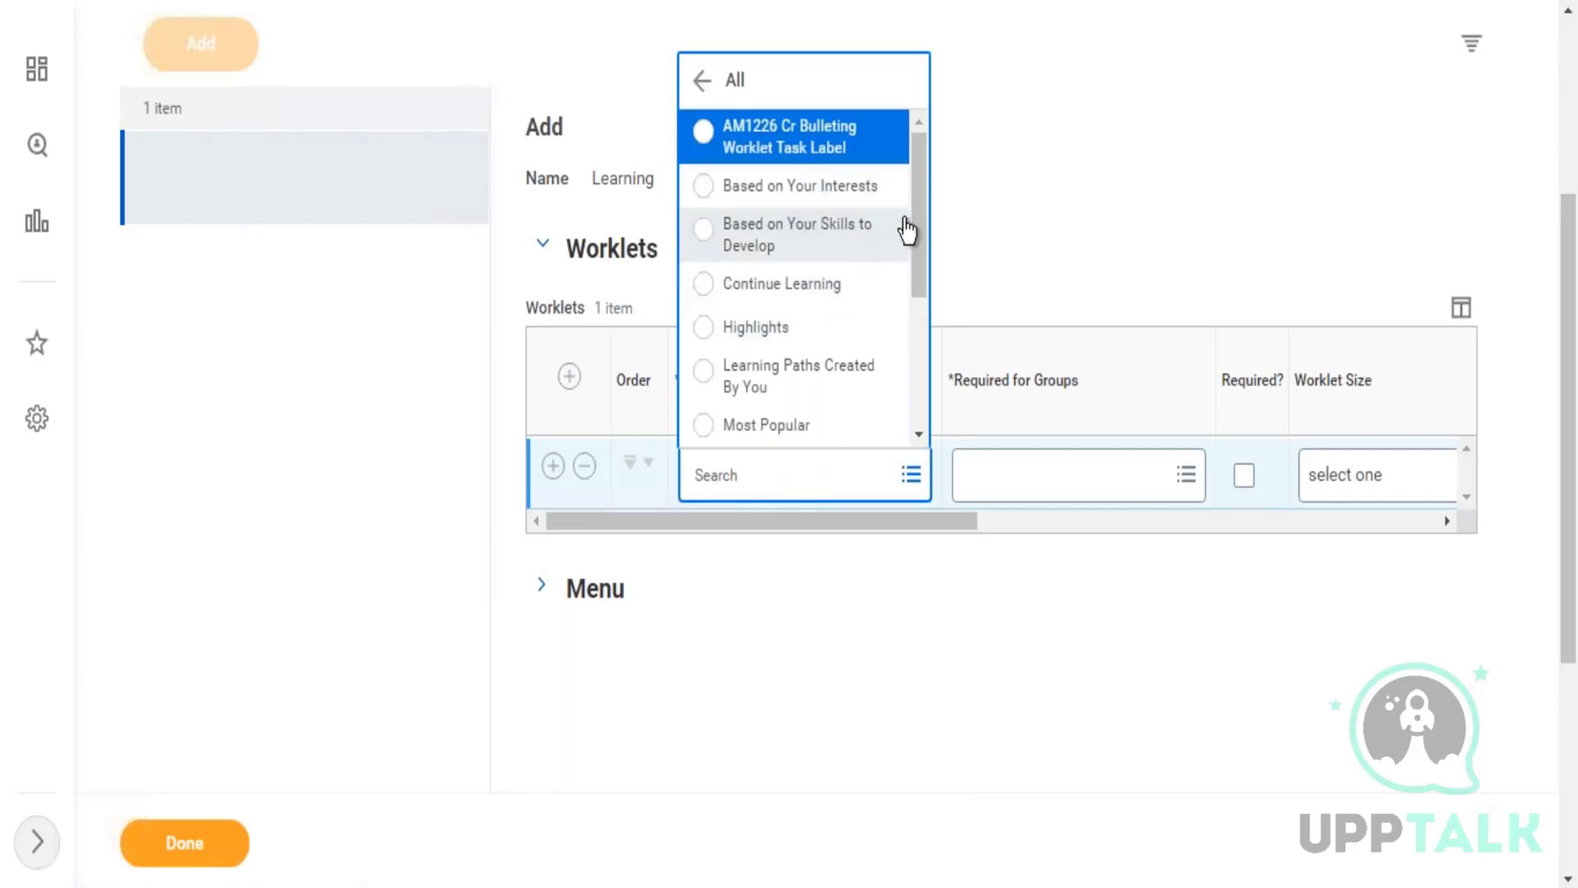
left_click_drag(921, 171, 905, 131)
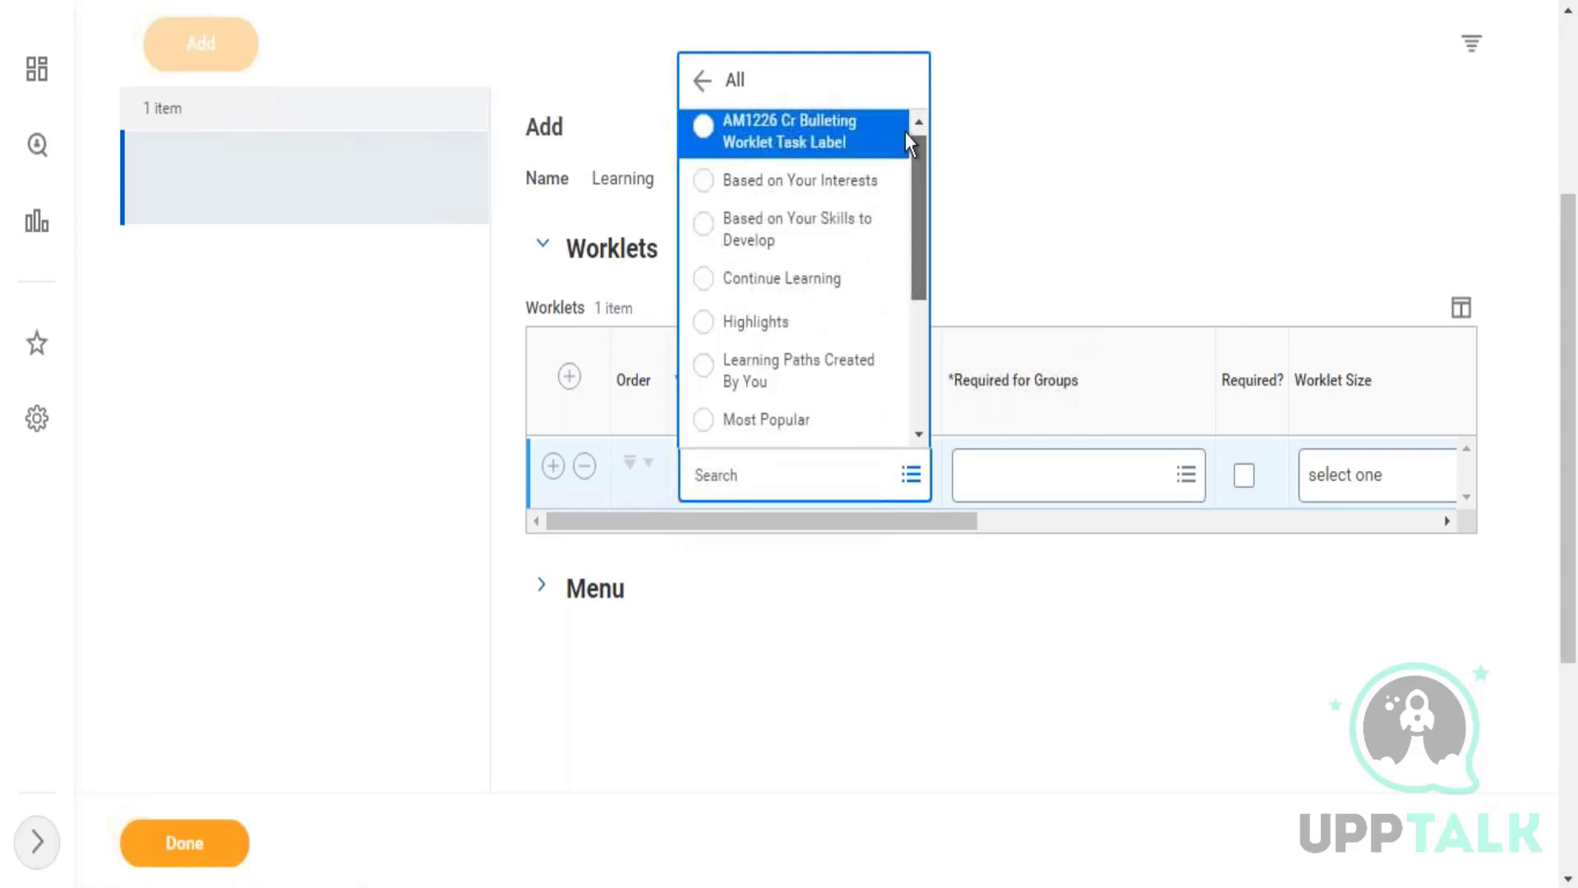
left_click(873, 134)
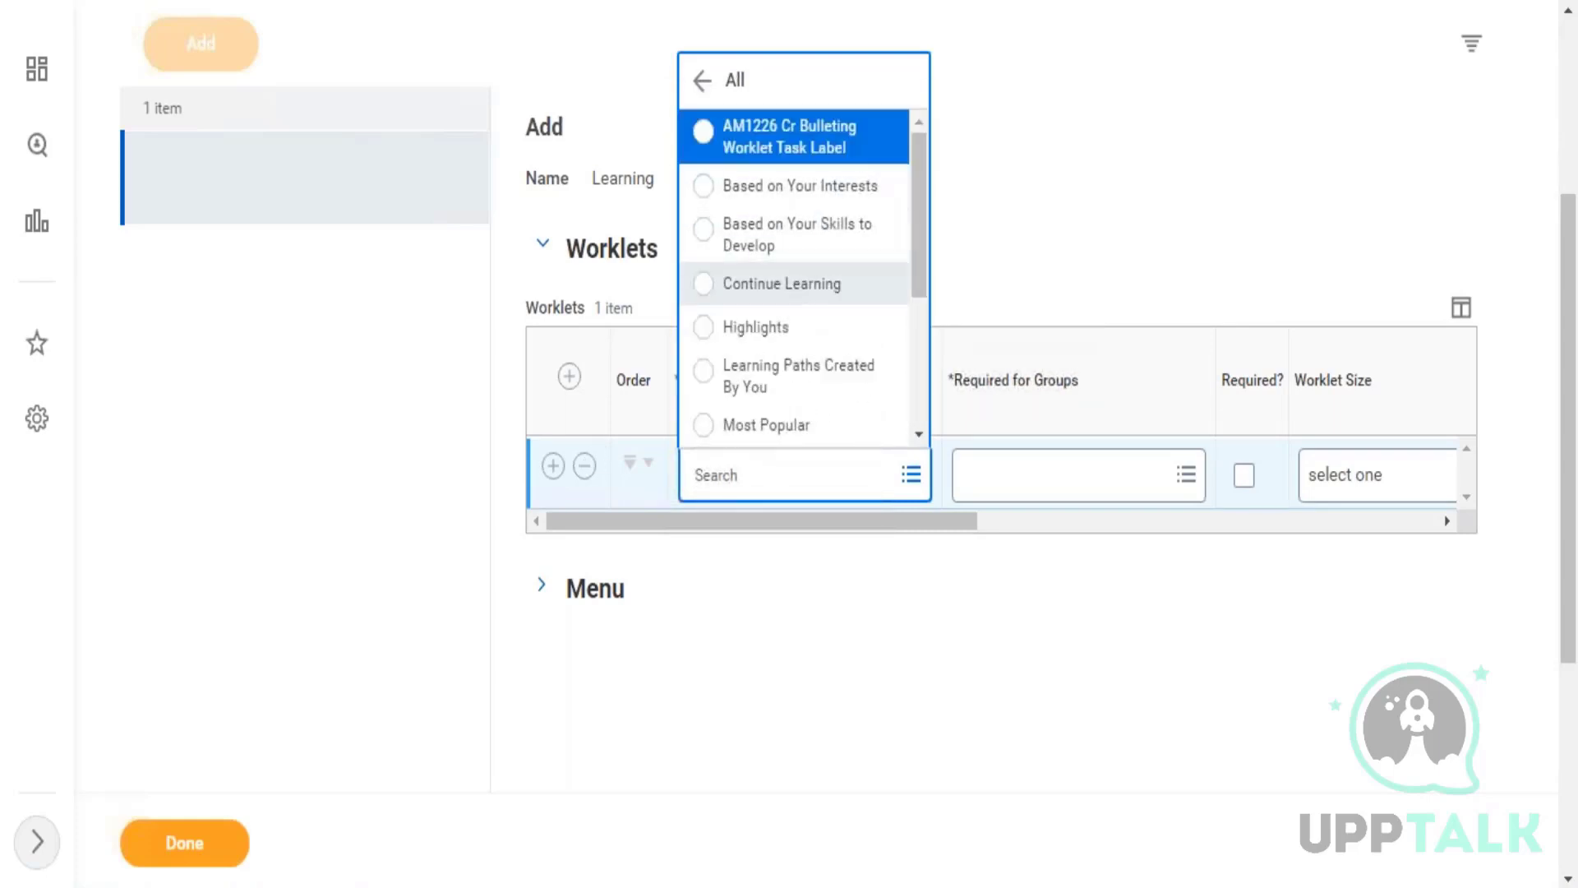
left_click(571, 597)
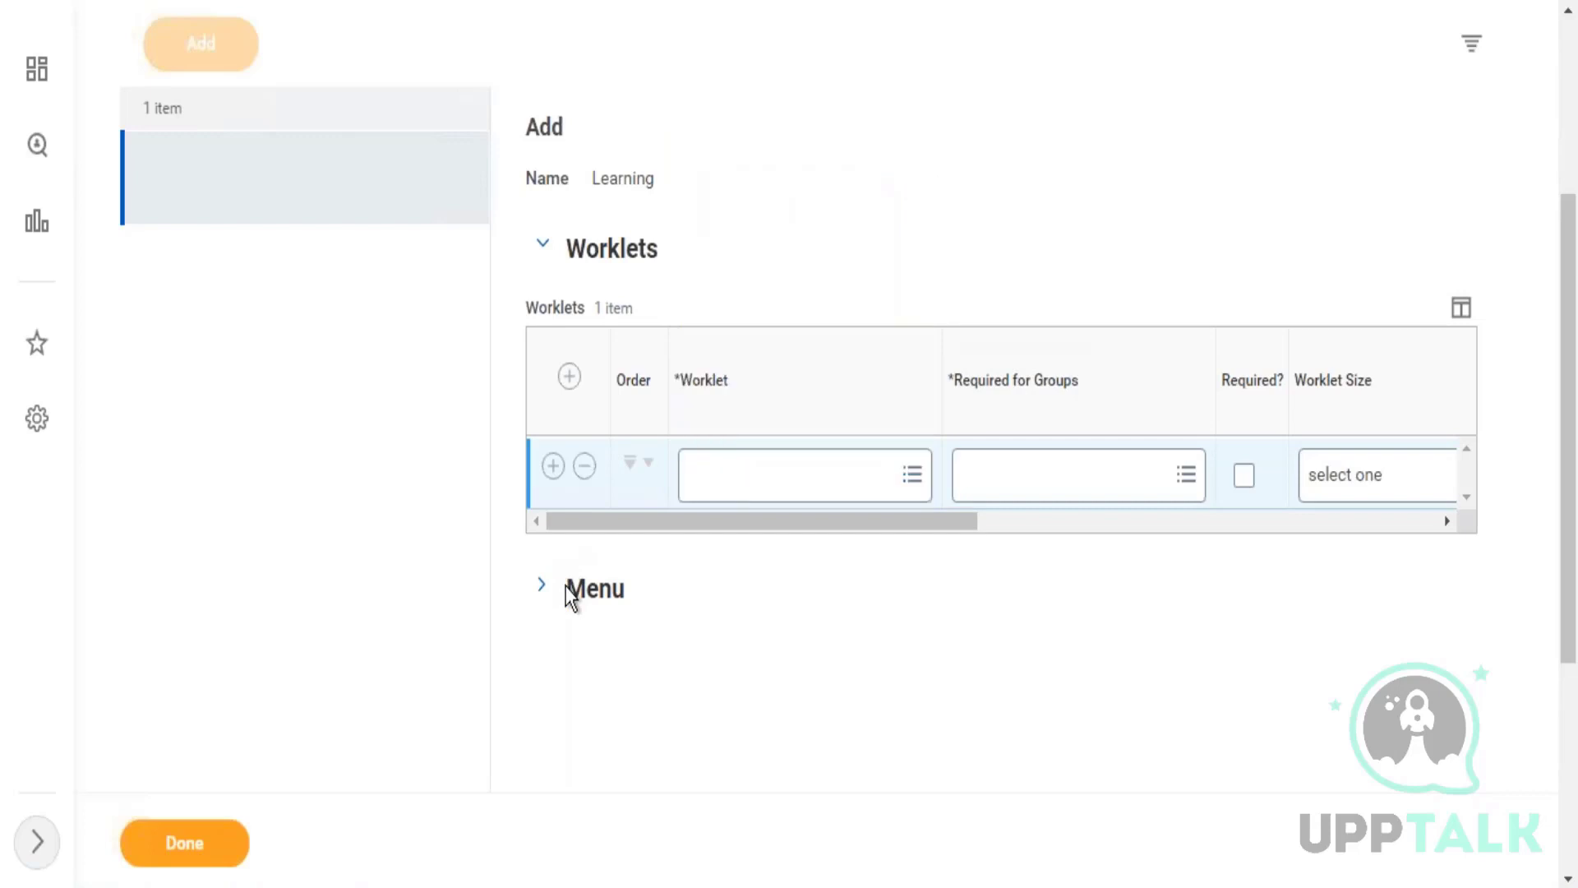
Step: In the Menu section, replace the Browse task with Browse Learning
left_click(544, 590)
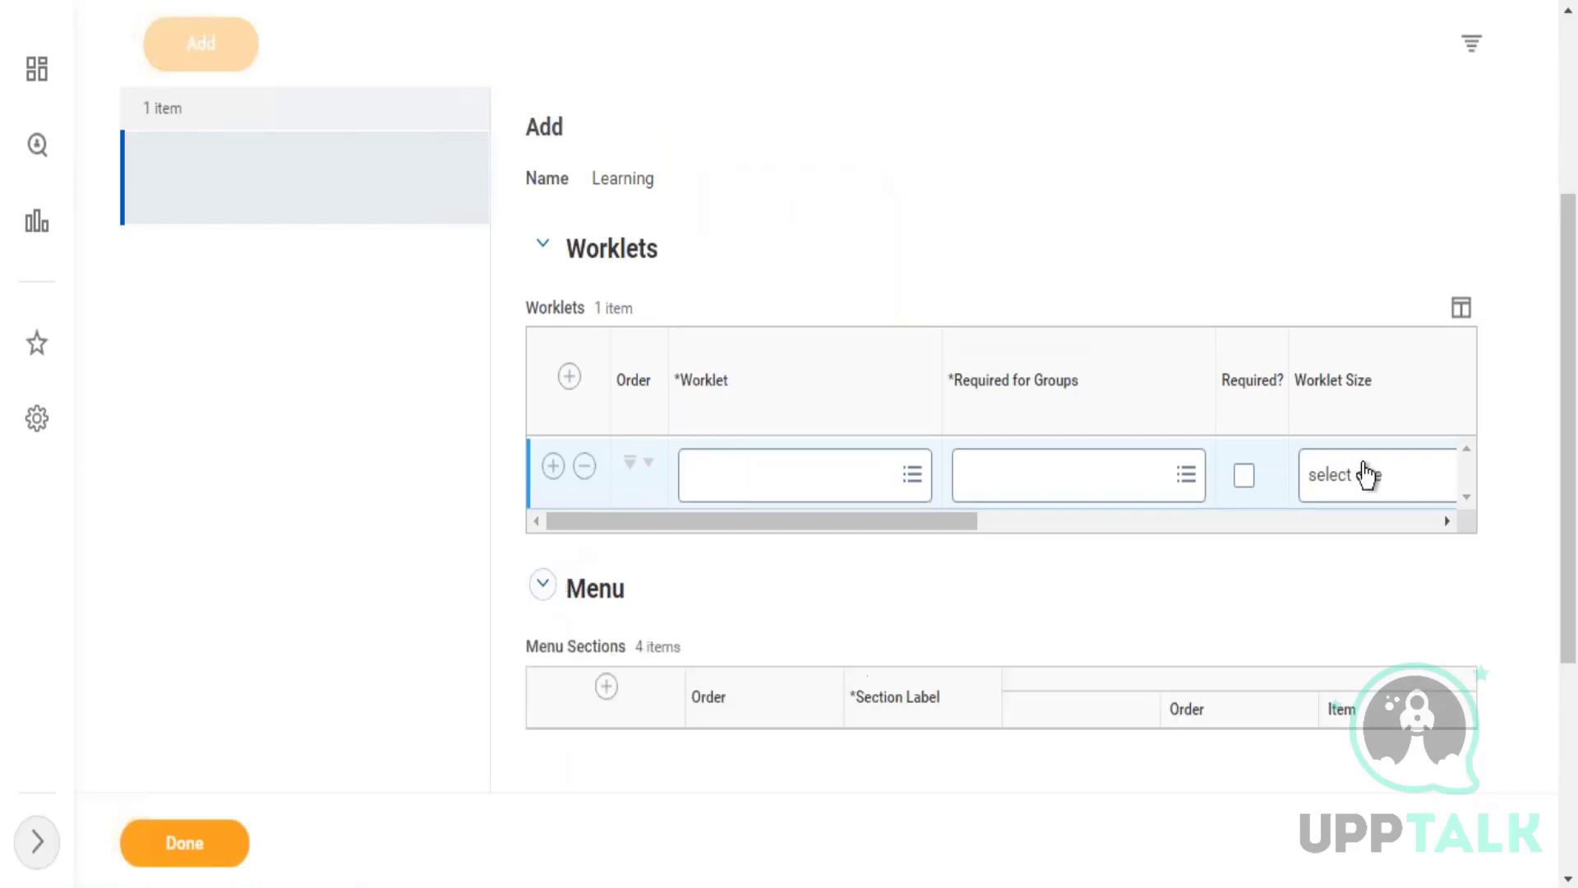
scroll(1571, 362, "down", 5)
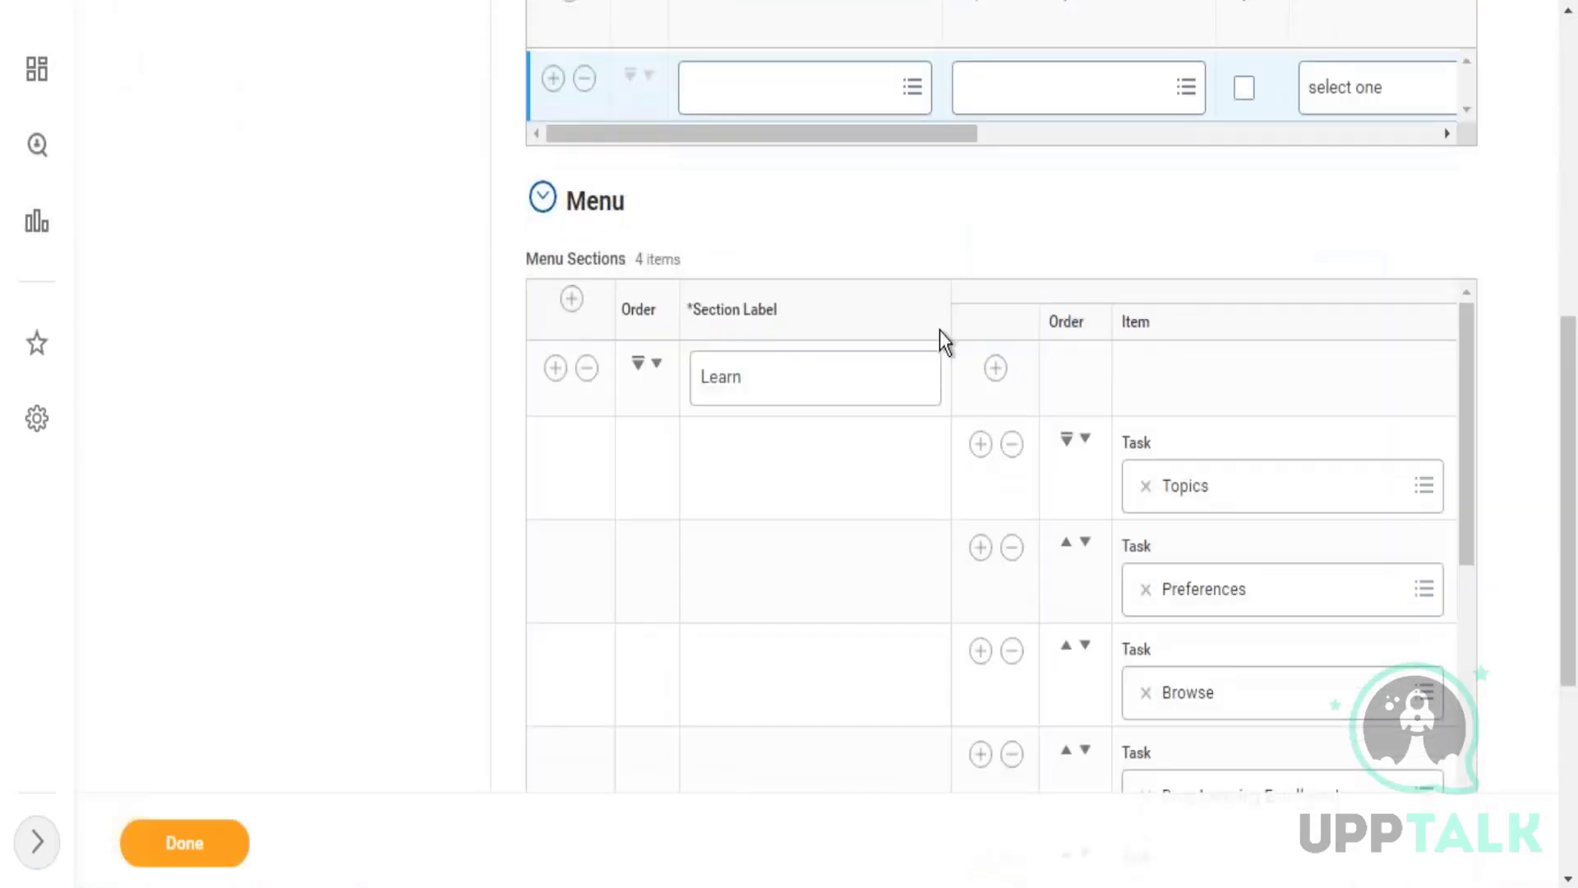
left_click_drag(1461, 441, 1466, 526)
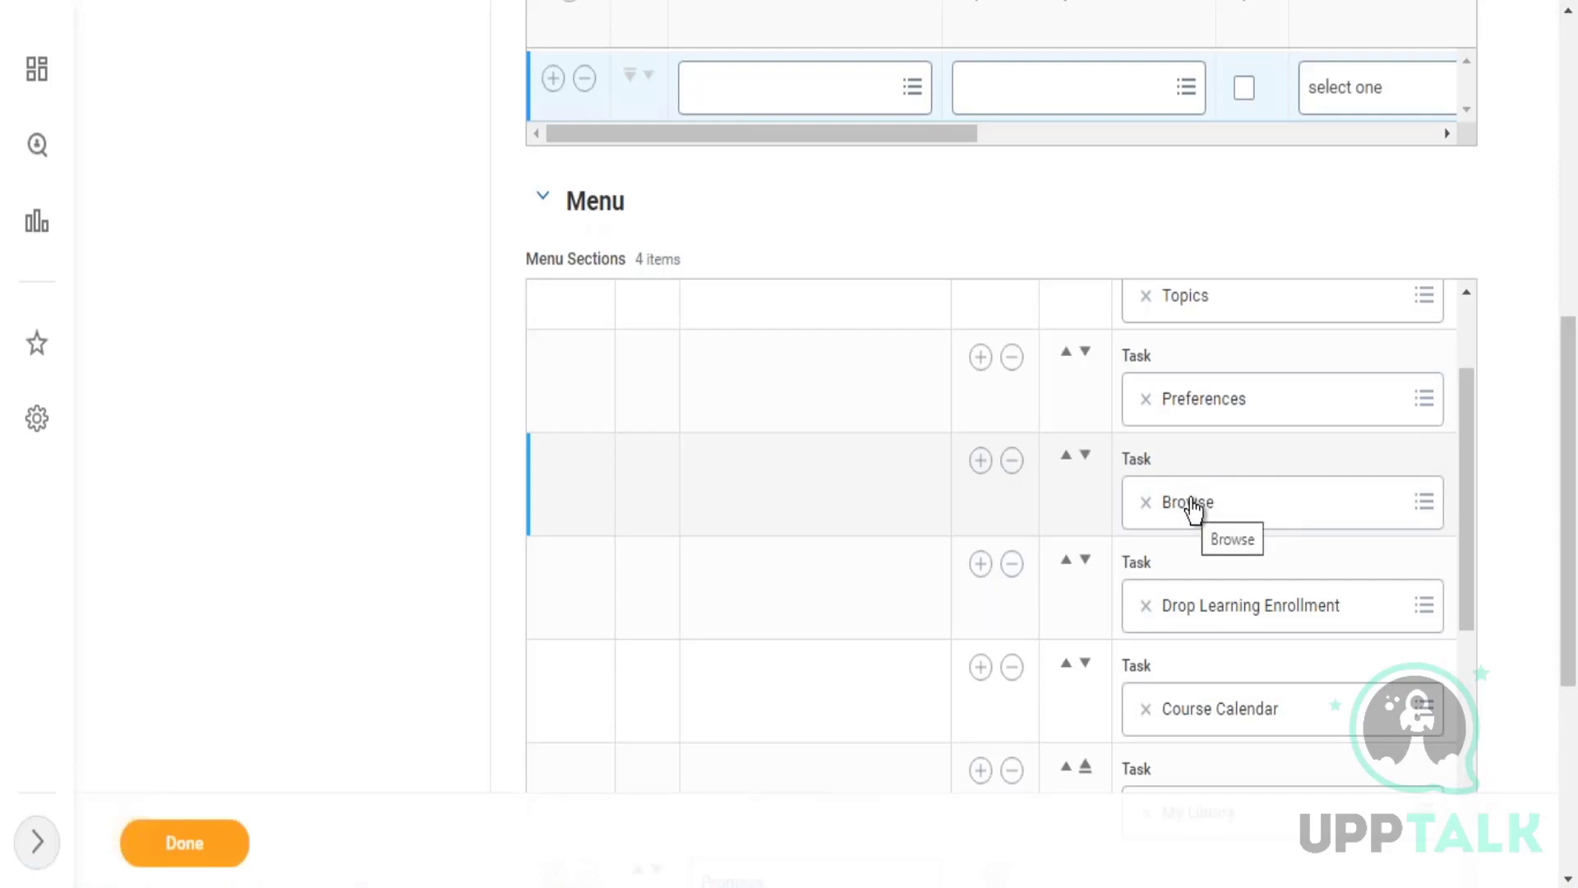
left_click(1261, 510)
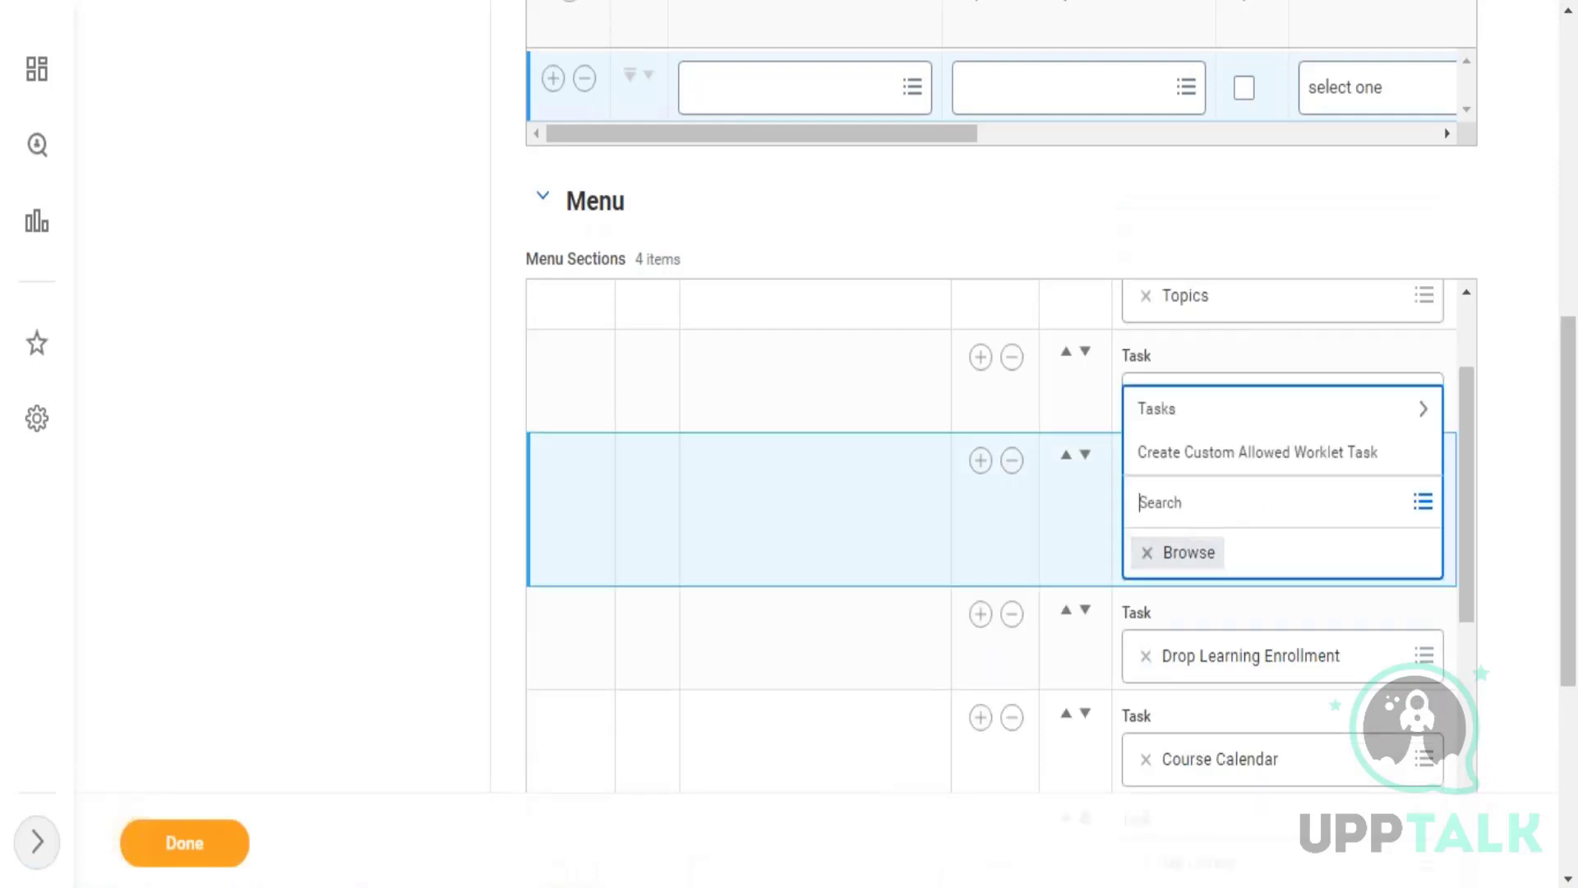
left_click(1241, 427)
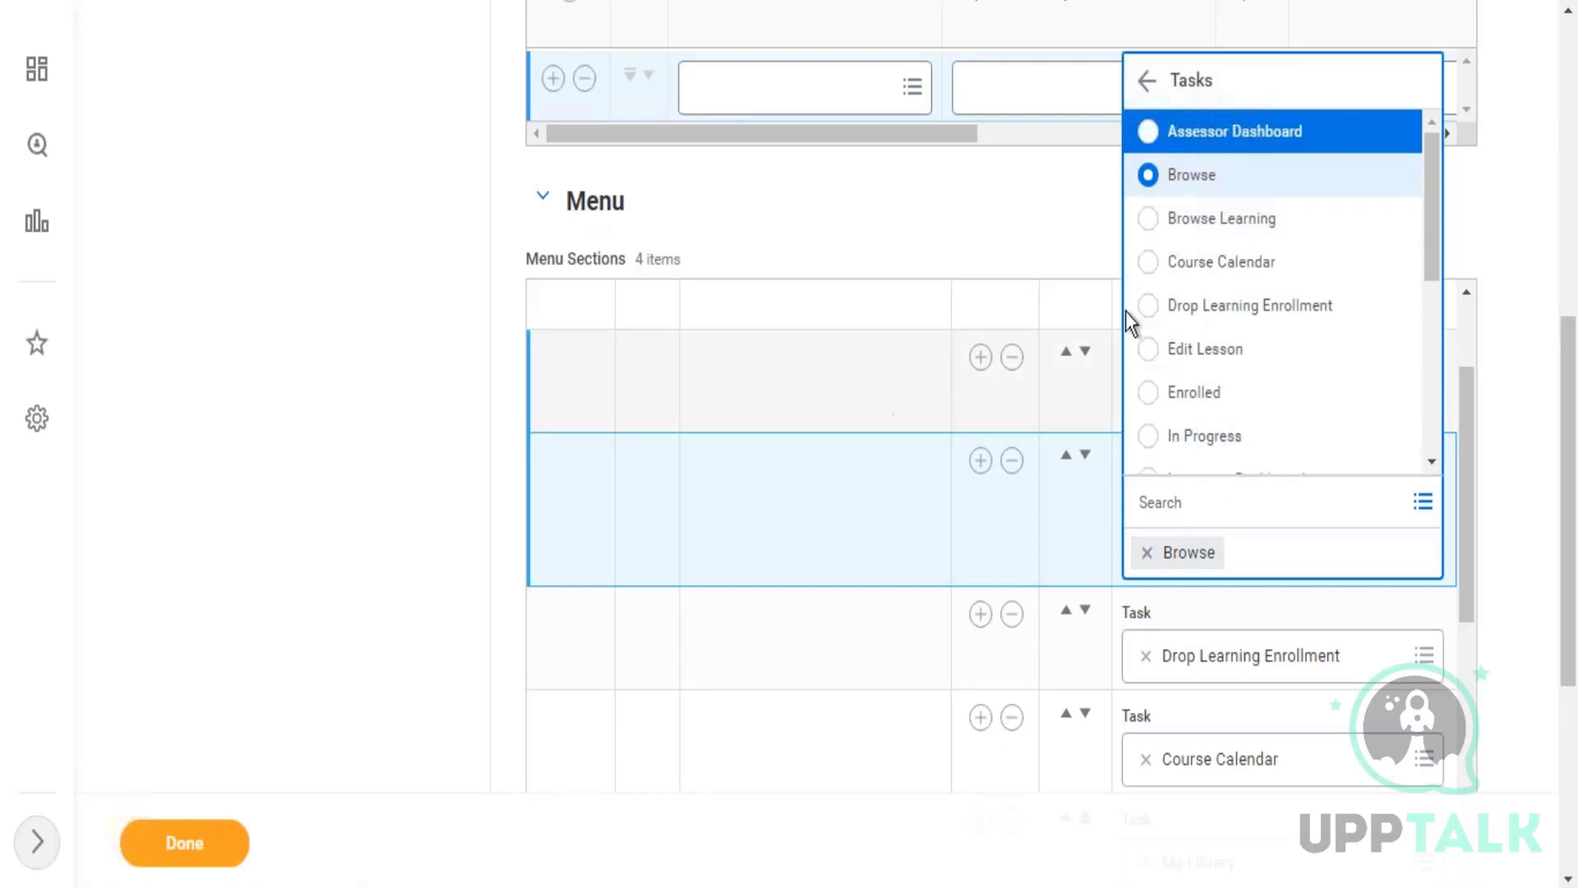
right_click(1204, 222)
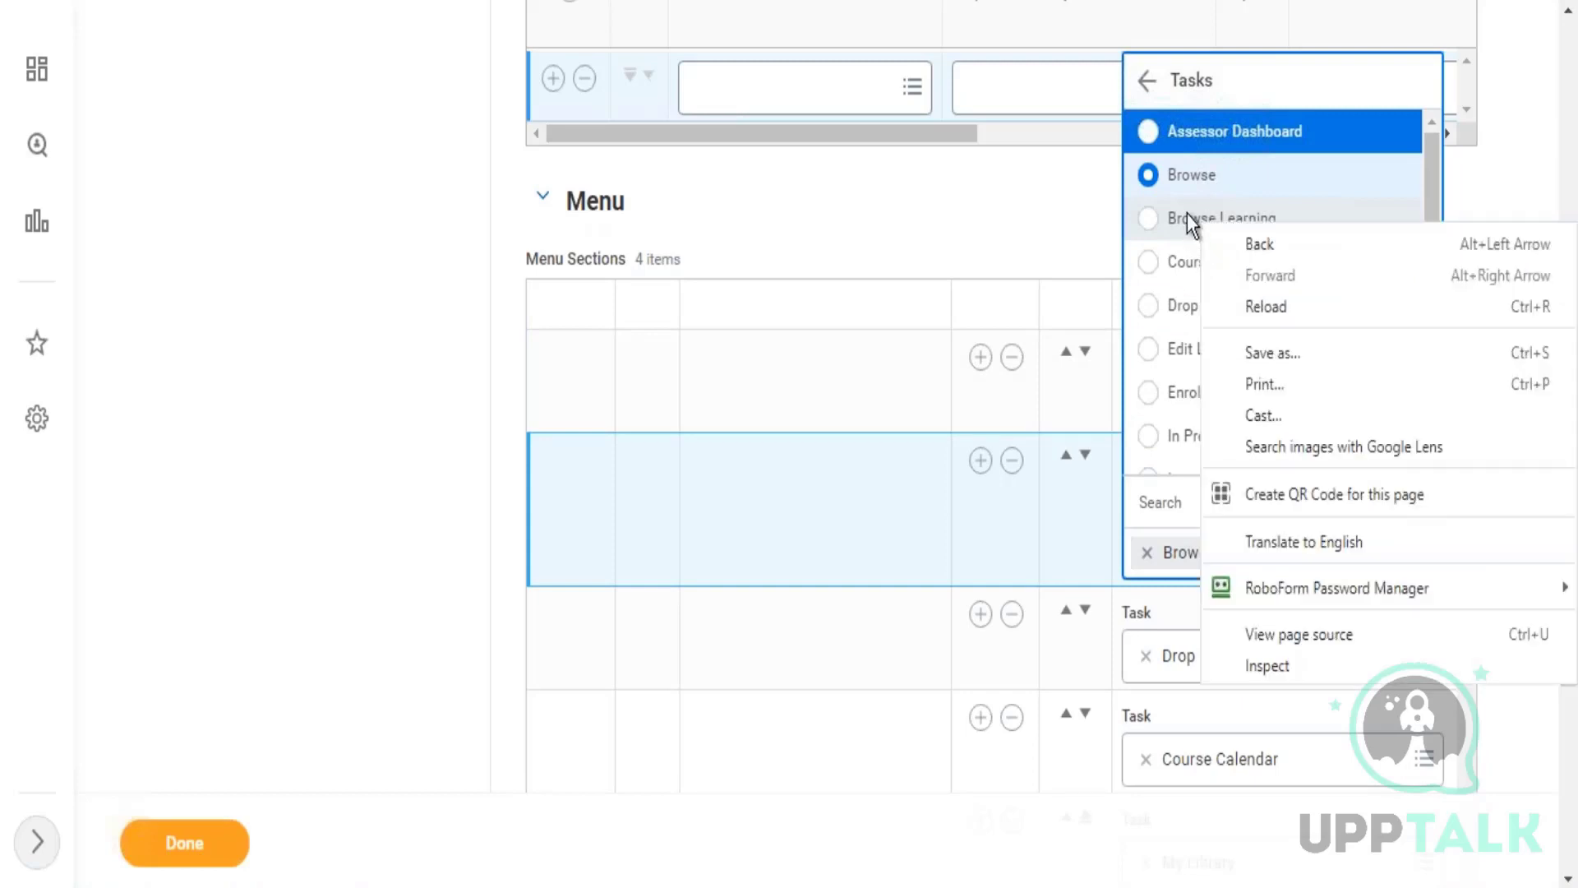
left_click(1187, 215)
left_click(1186, 216)
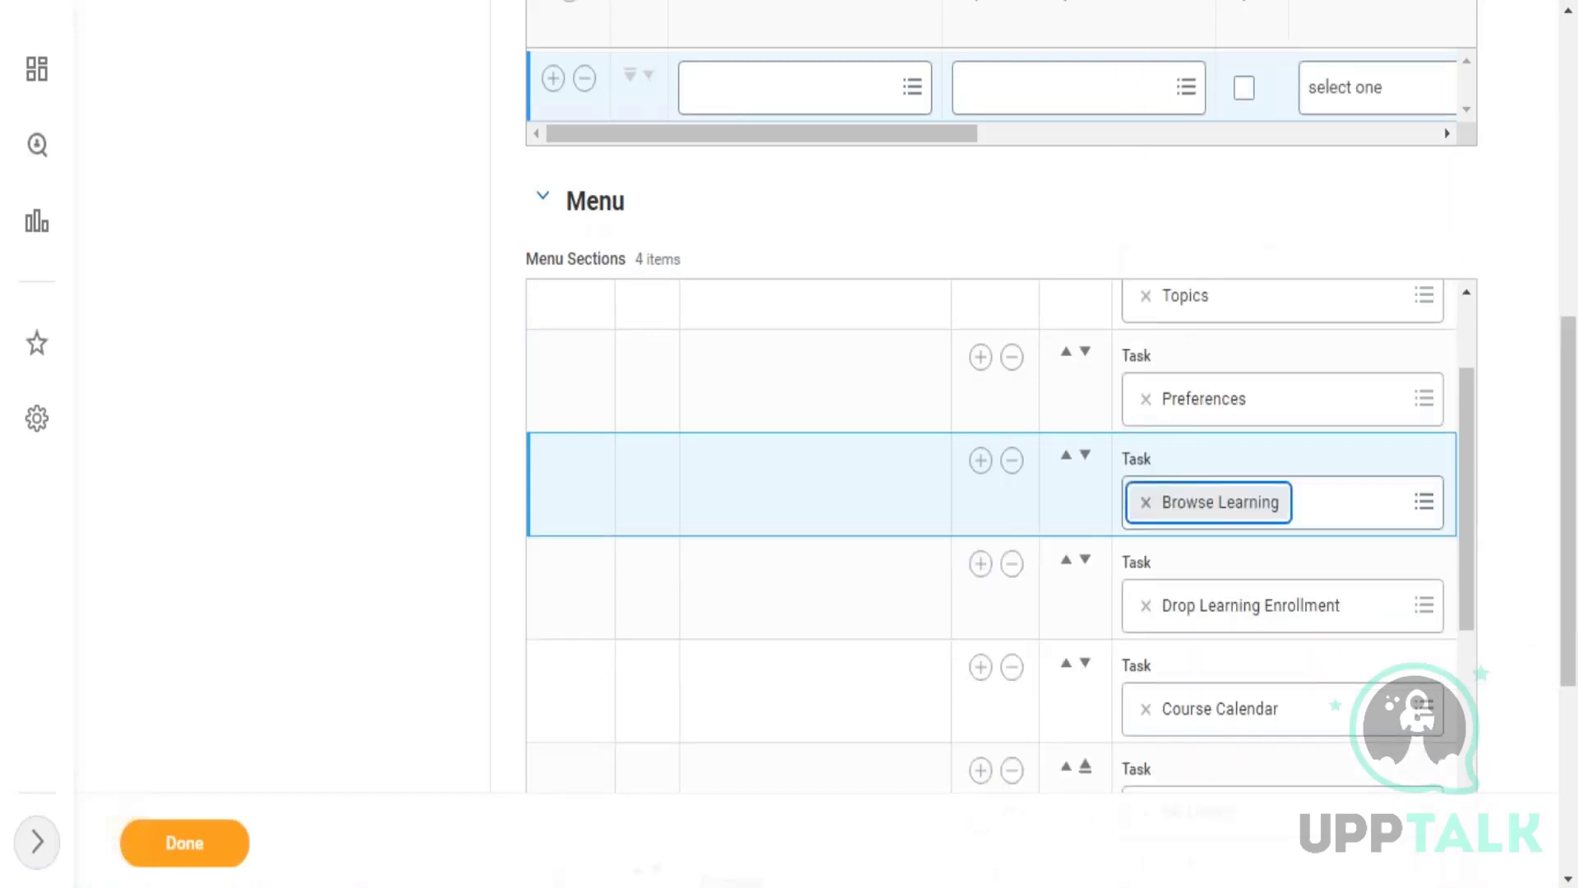
left_click_drag(1570, 551, 1539, 397)
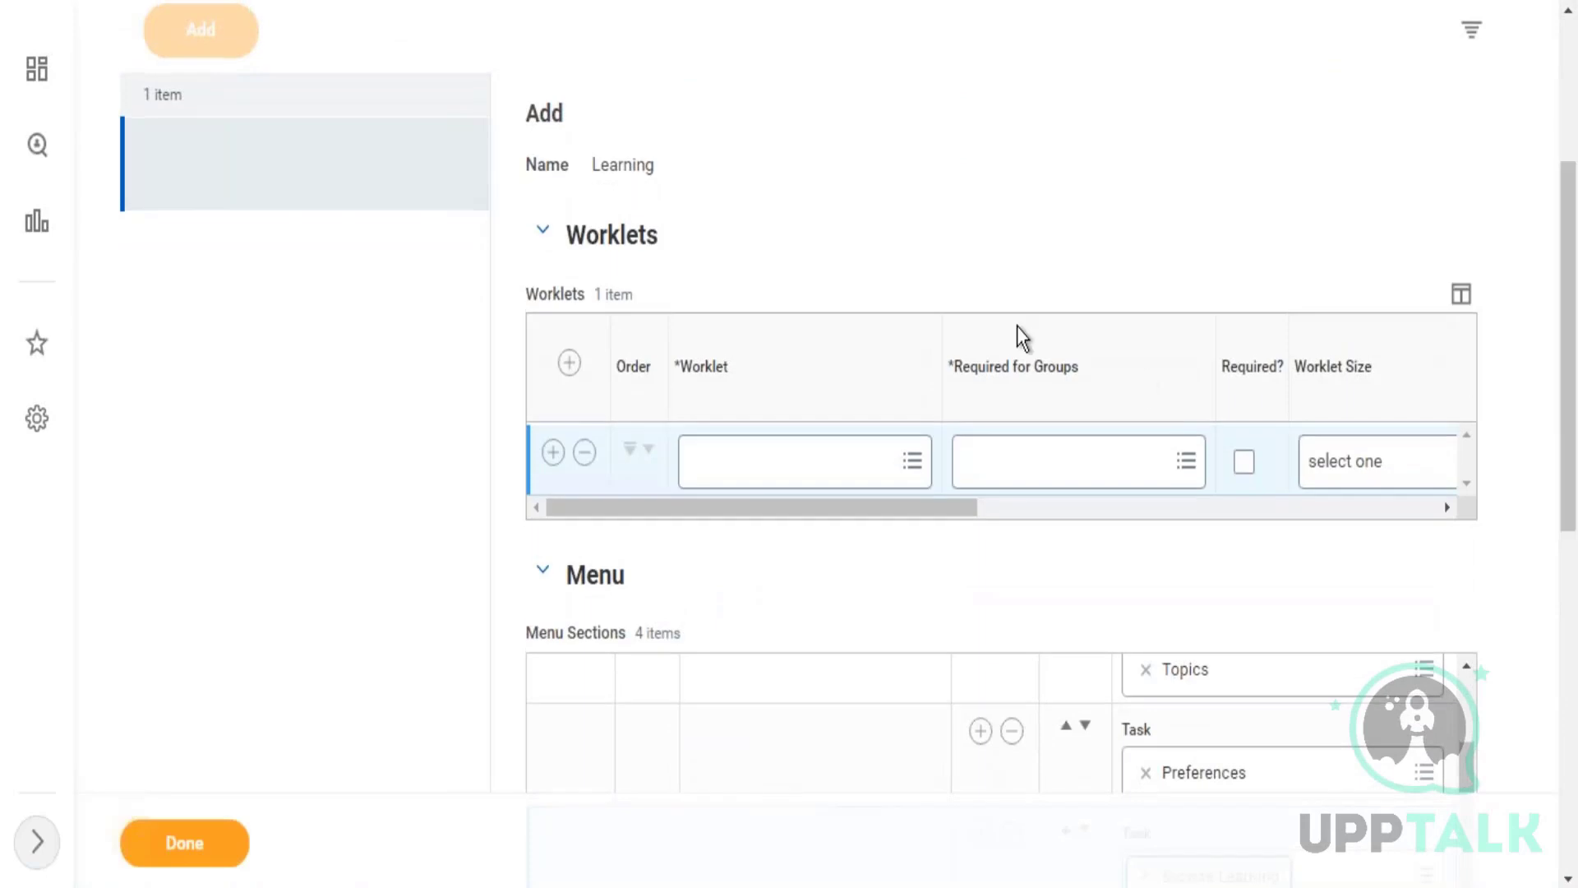
Step: Delete the blank worklet row and save the Learning dashboard
left_click(584, 453)
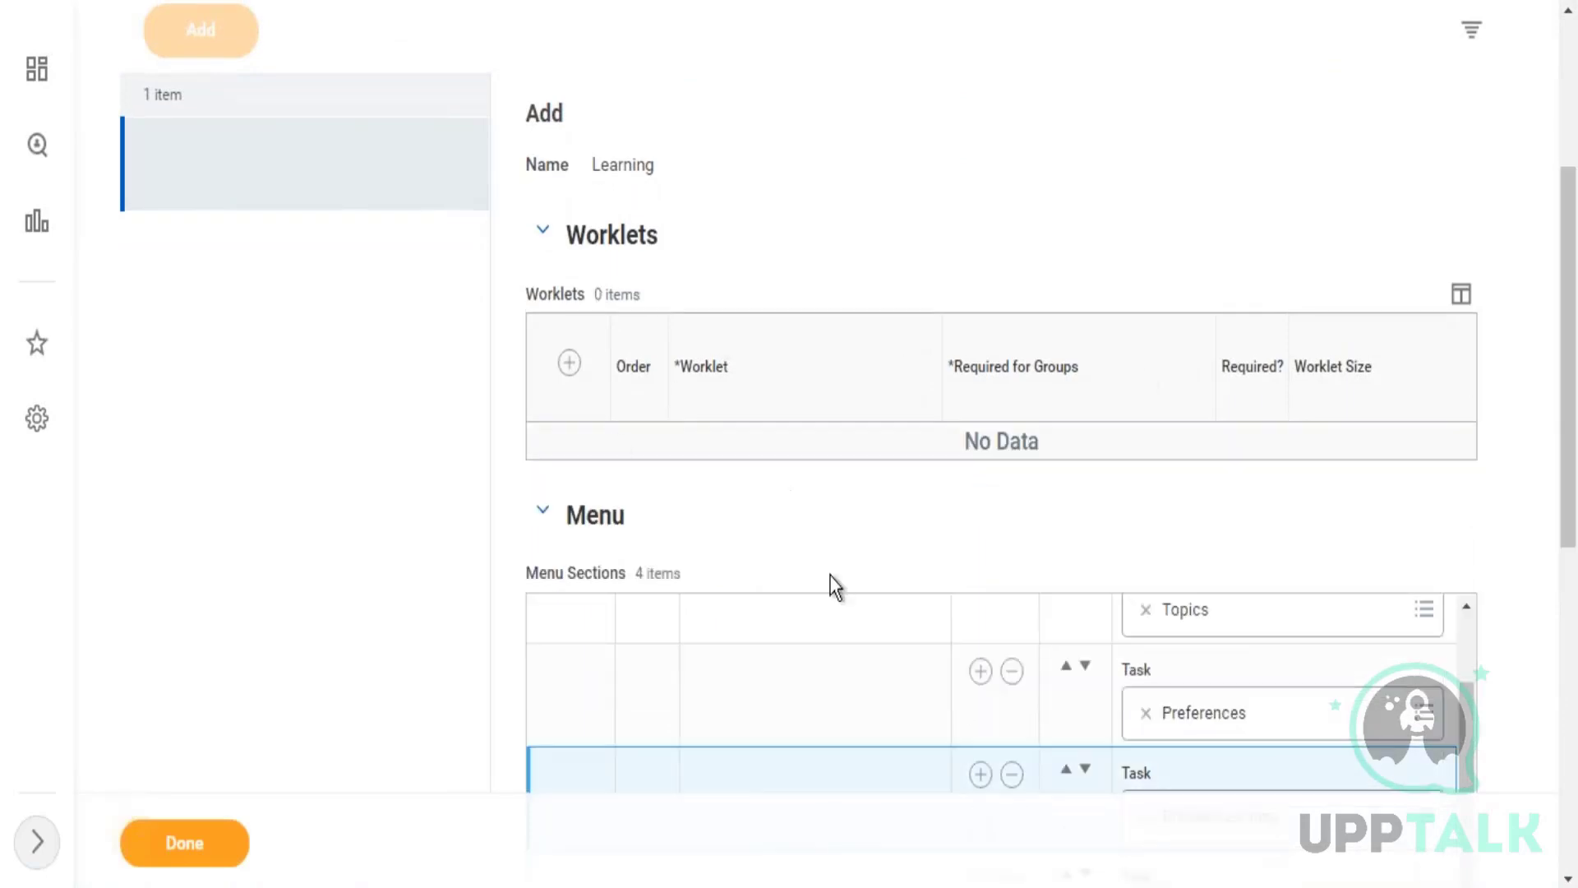
left_click_drag(1570, 410, 1572, 254)
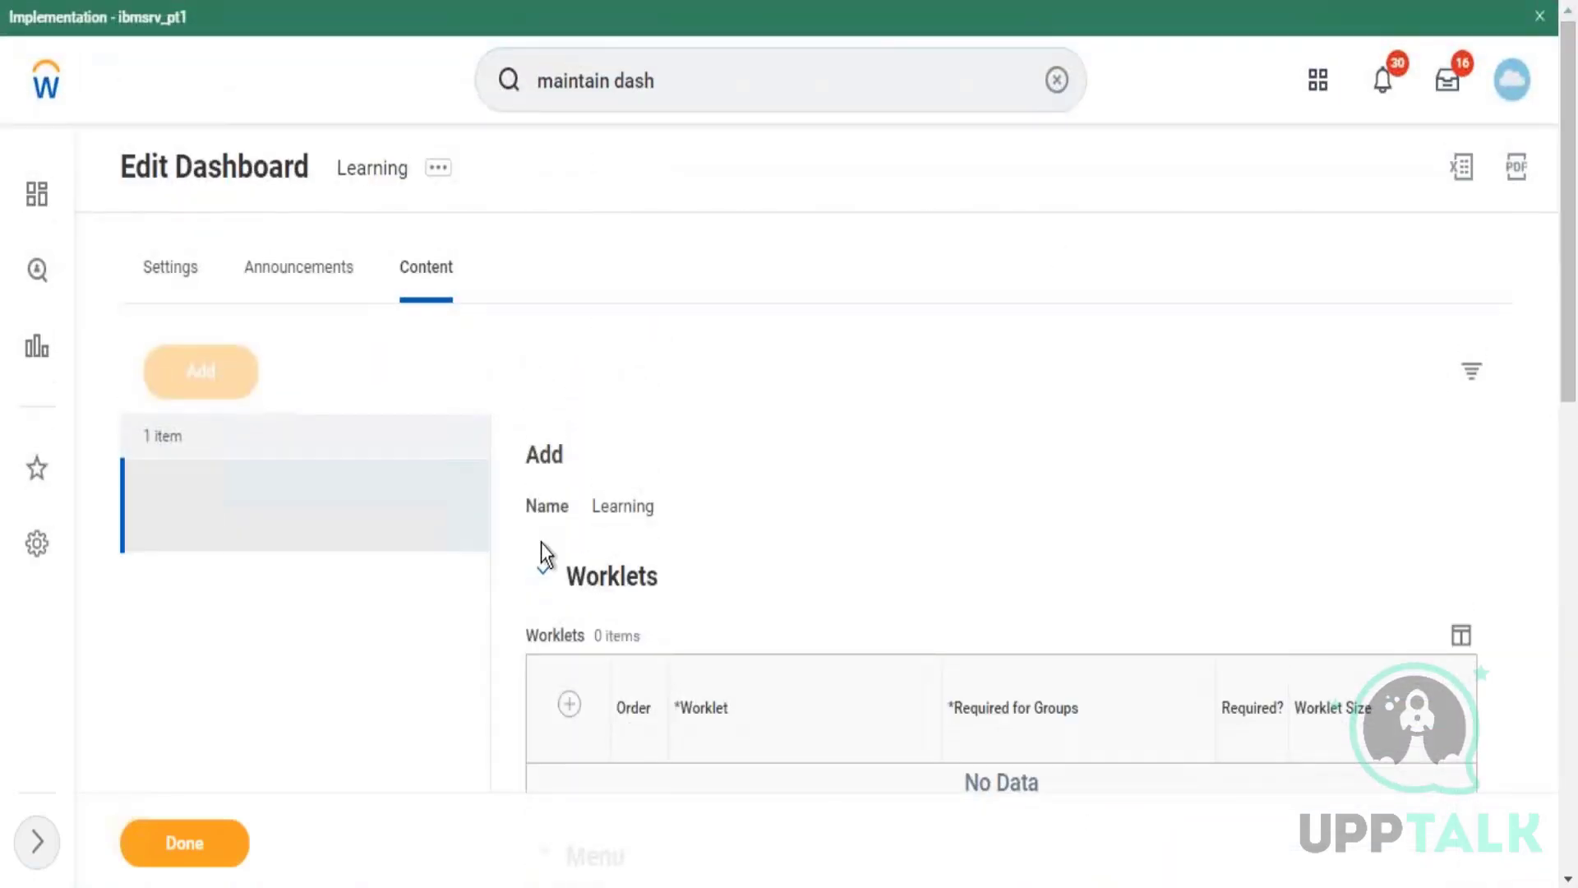
left_click(194, 844)
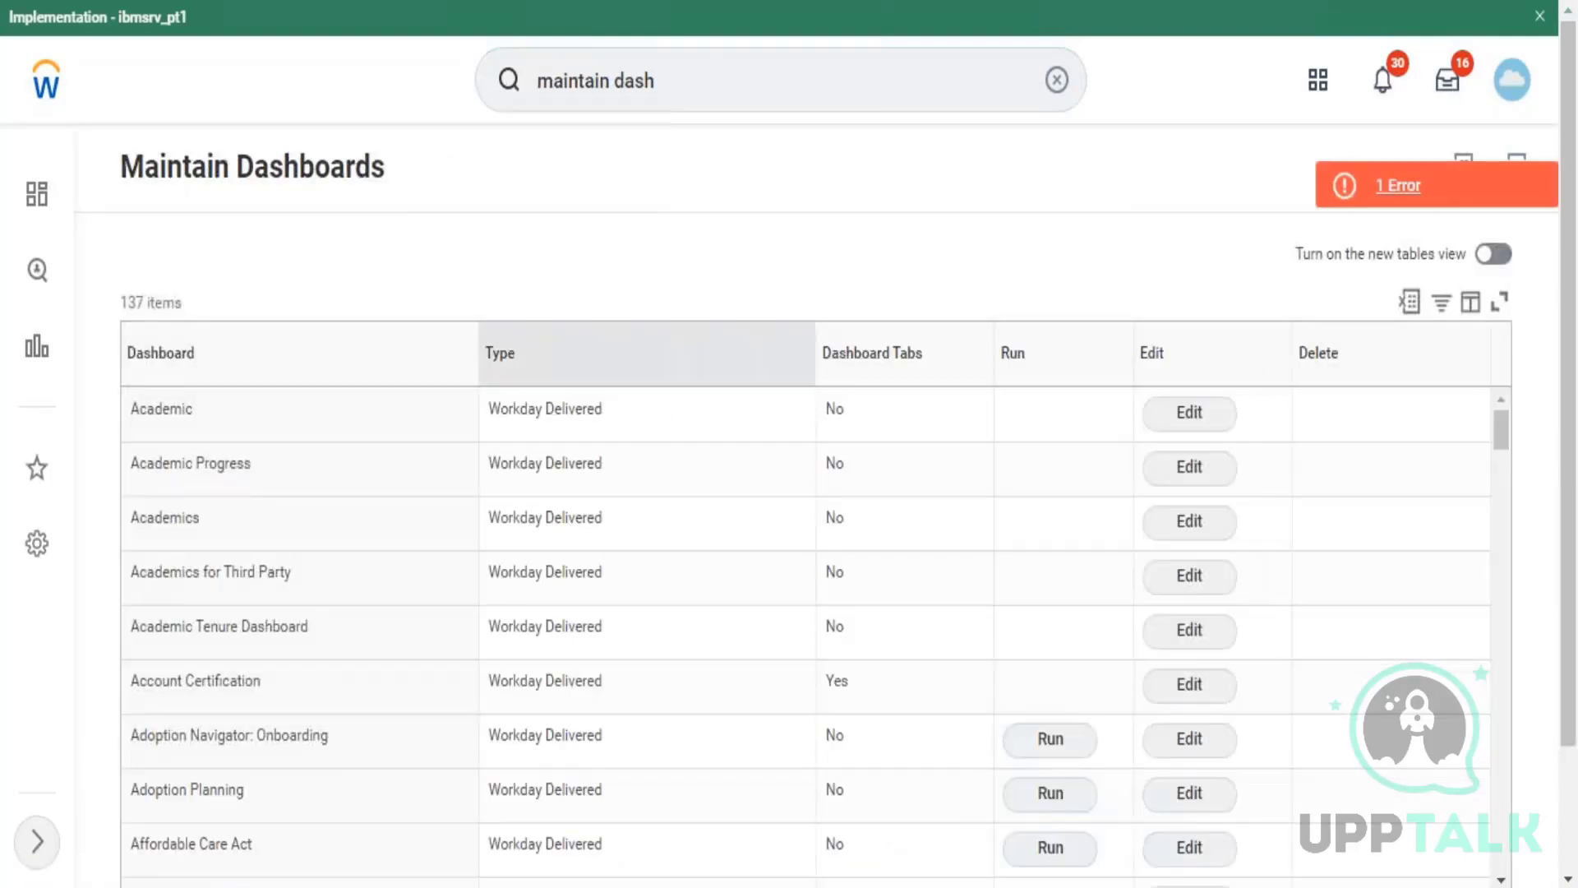
Step: Filter the dashboard list to Home and open the Home dashboard for editing
left_click(388, 371)
left_click(374, 713)
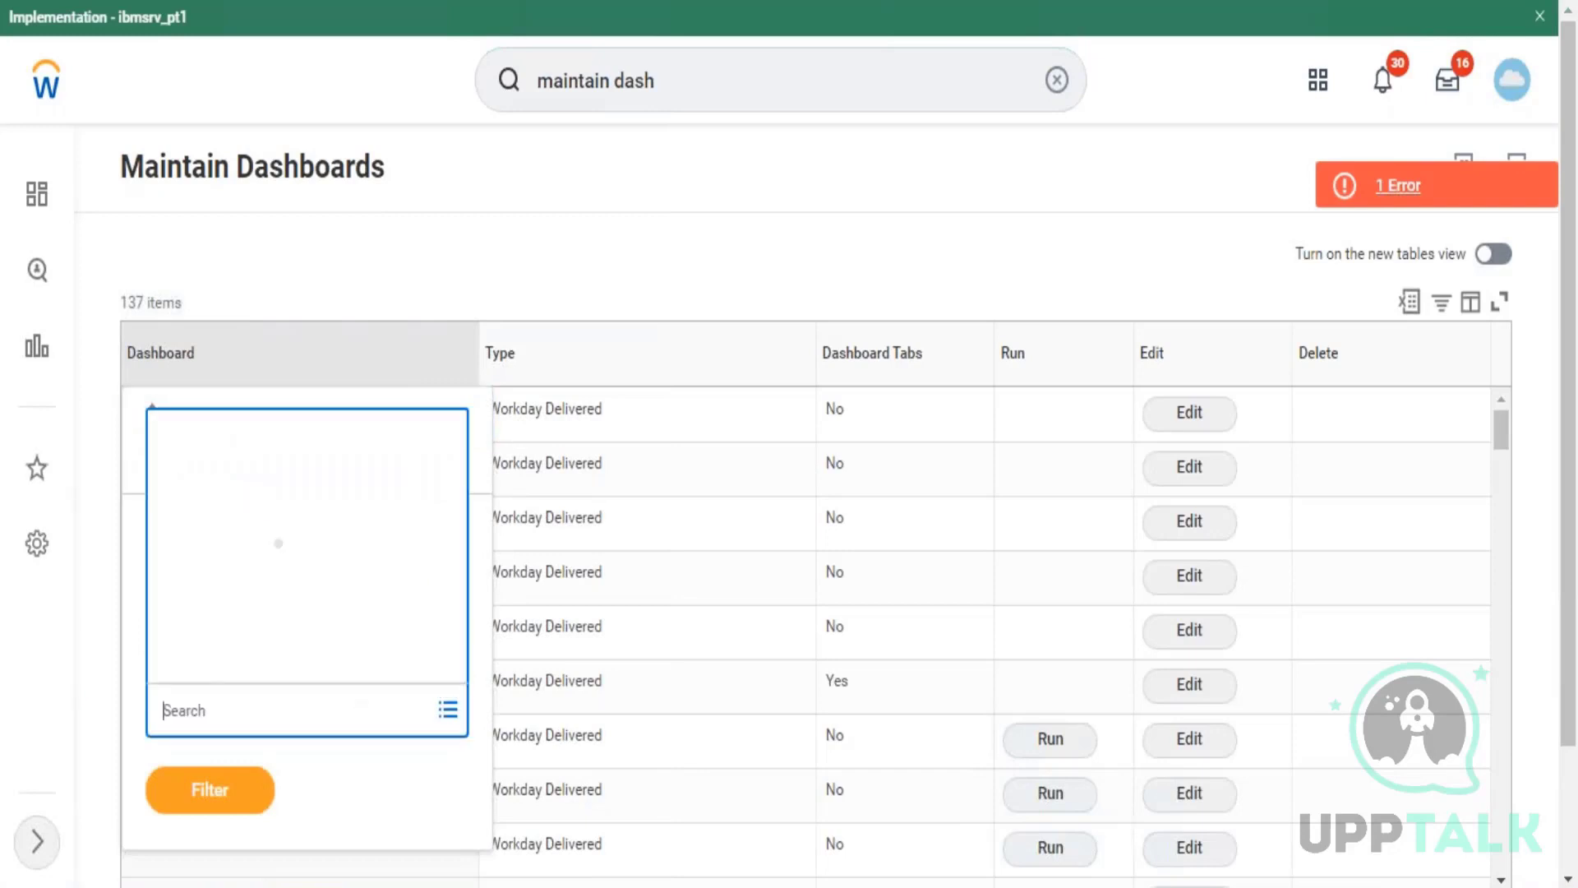
type("home")
key("Return")
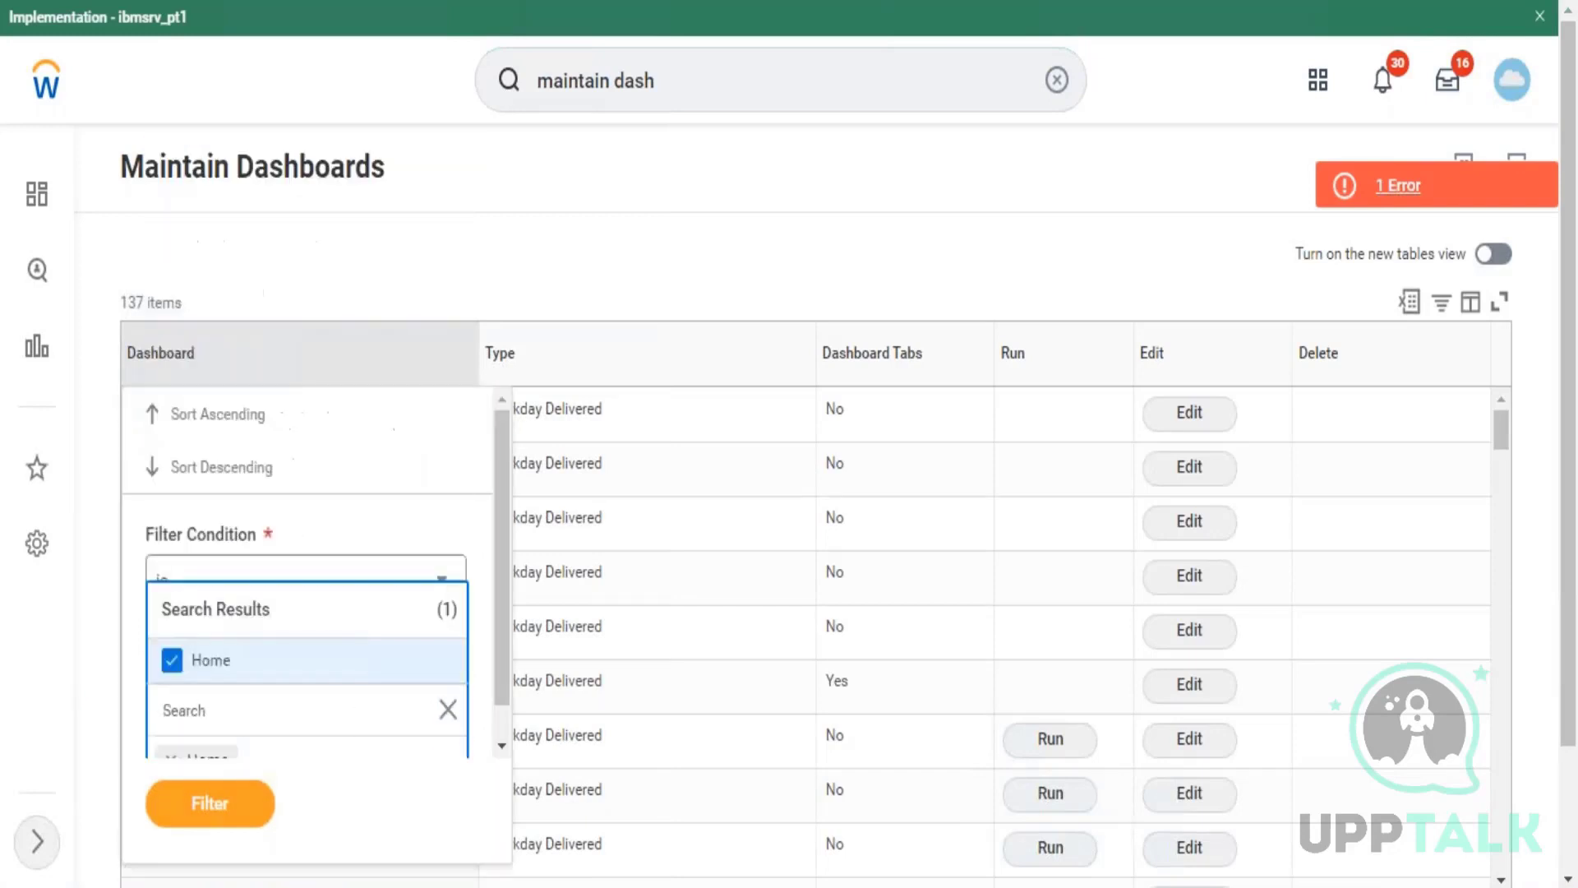
left_click(226, 813)
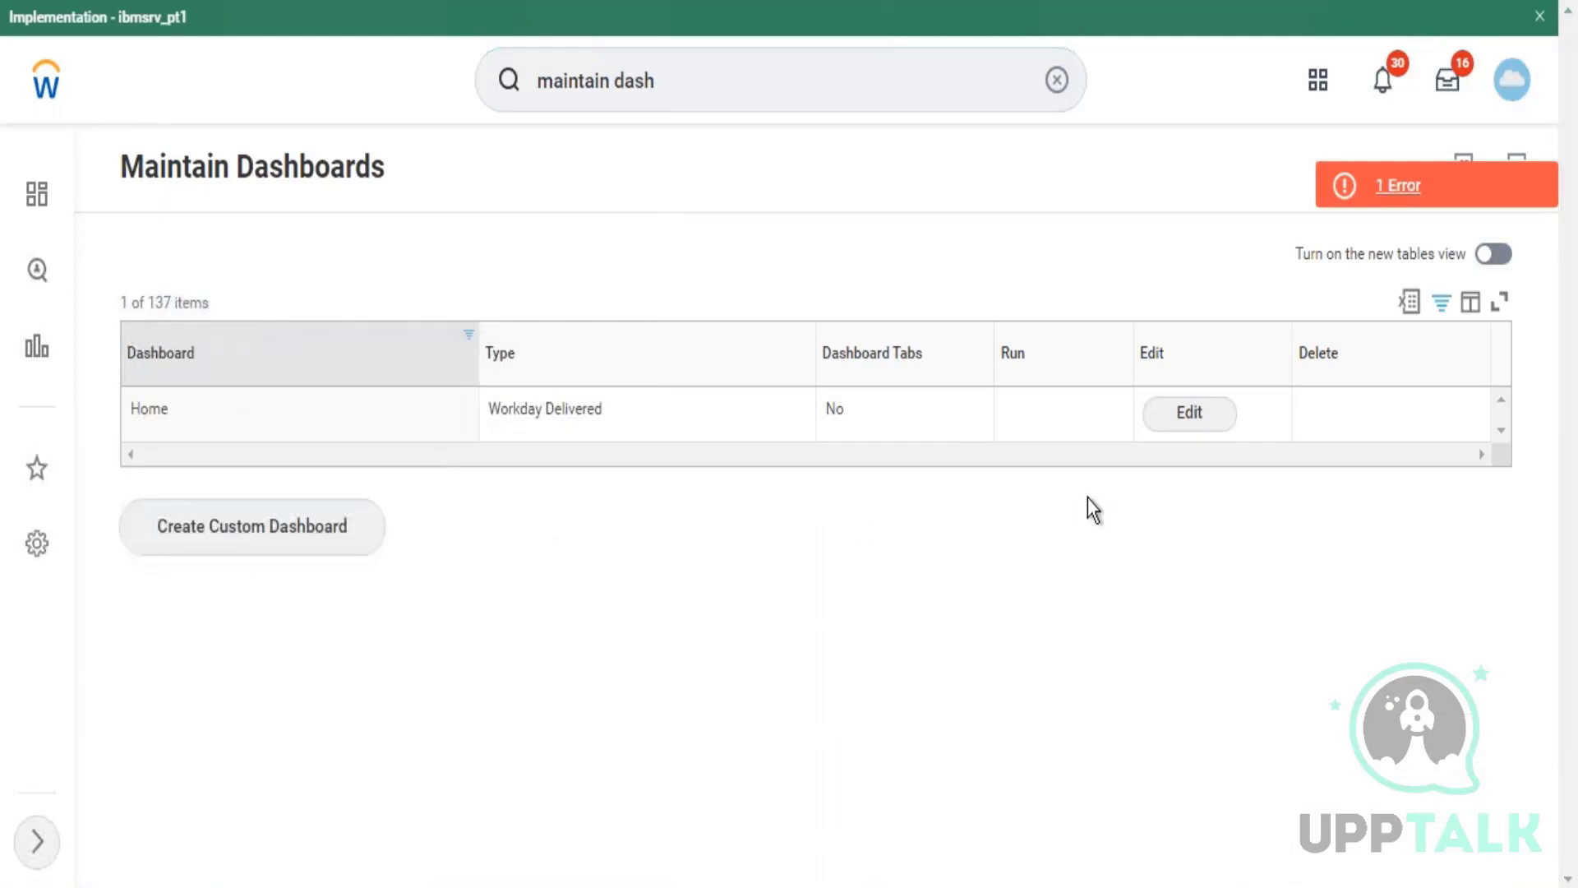
left_click(1203, 417)
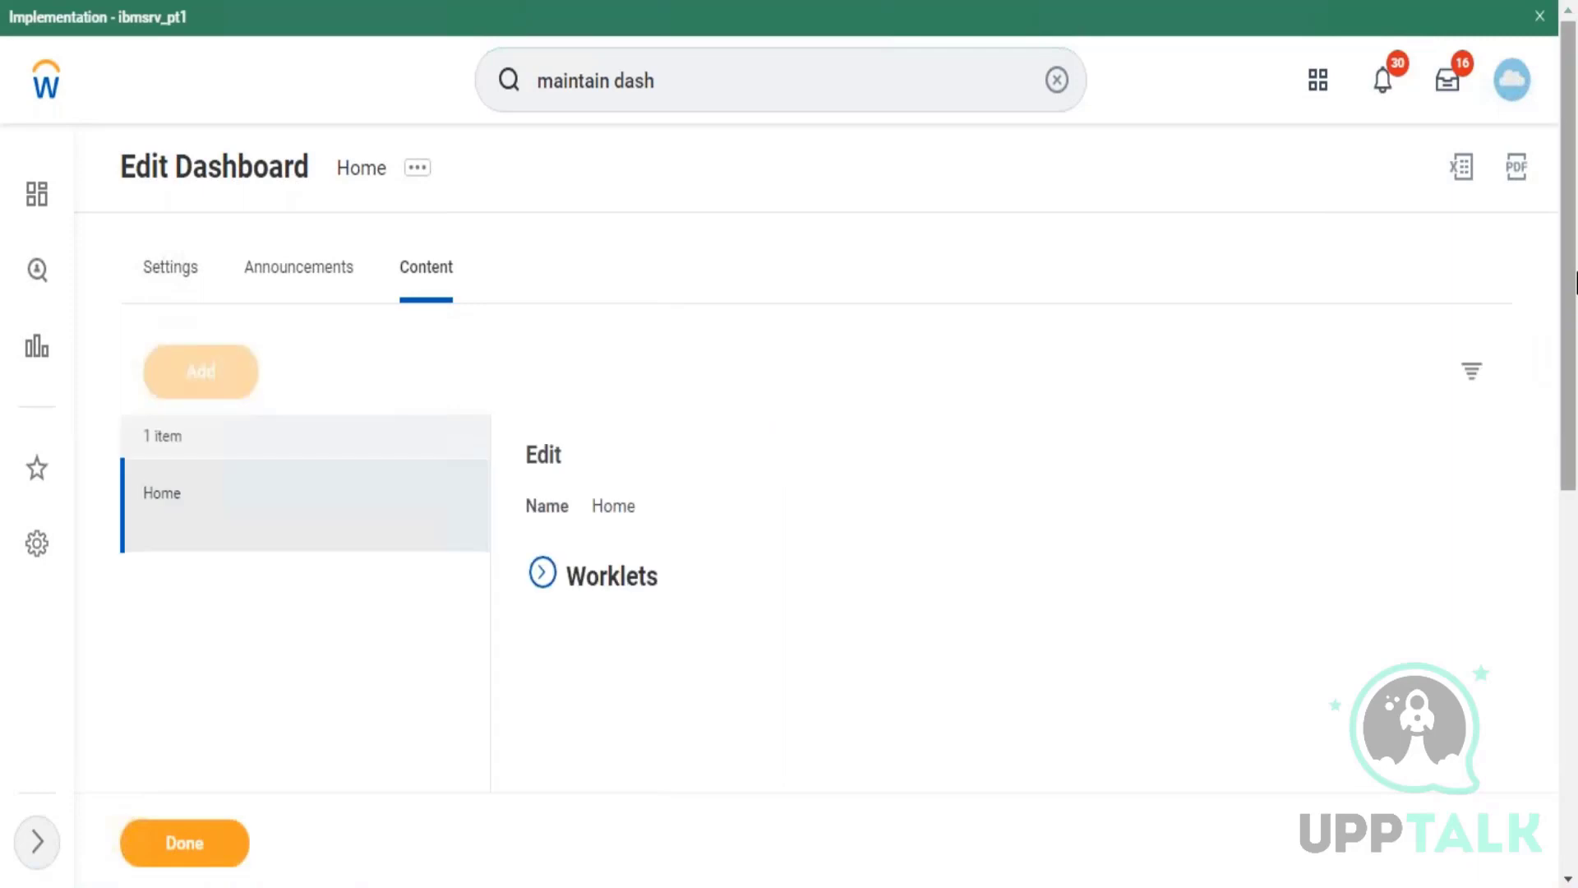
Step: Add a new top row to the Home dashboard's Worklets holding the Learning worklet, above Anniversaries
scroll(1565, 394, "down", 3)
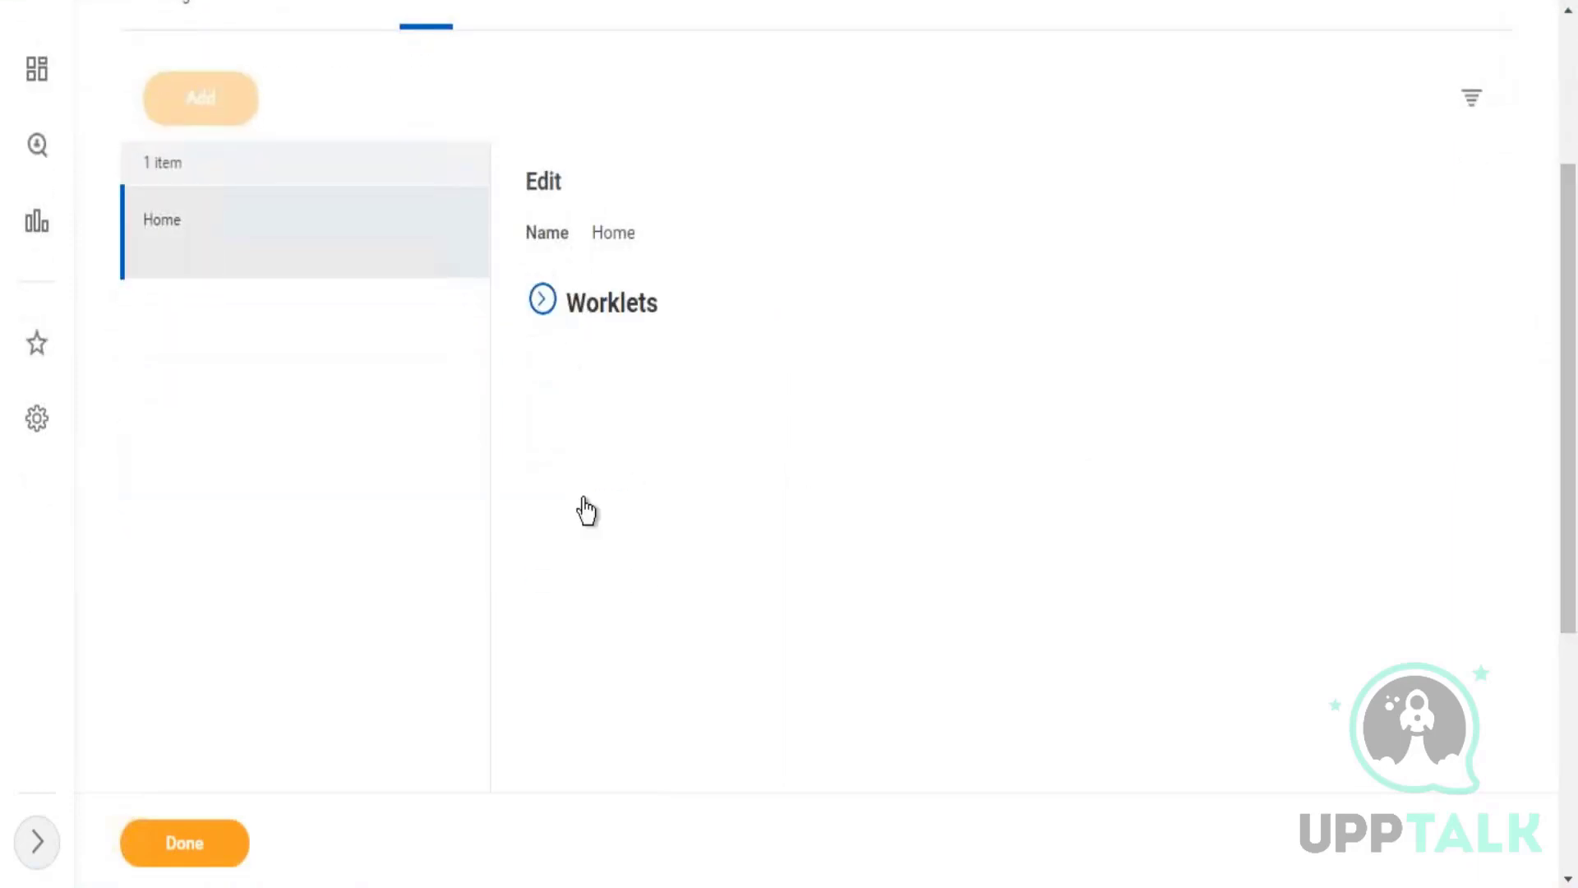
left_click(576, 317)
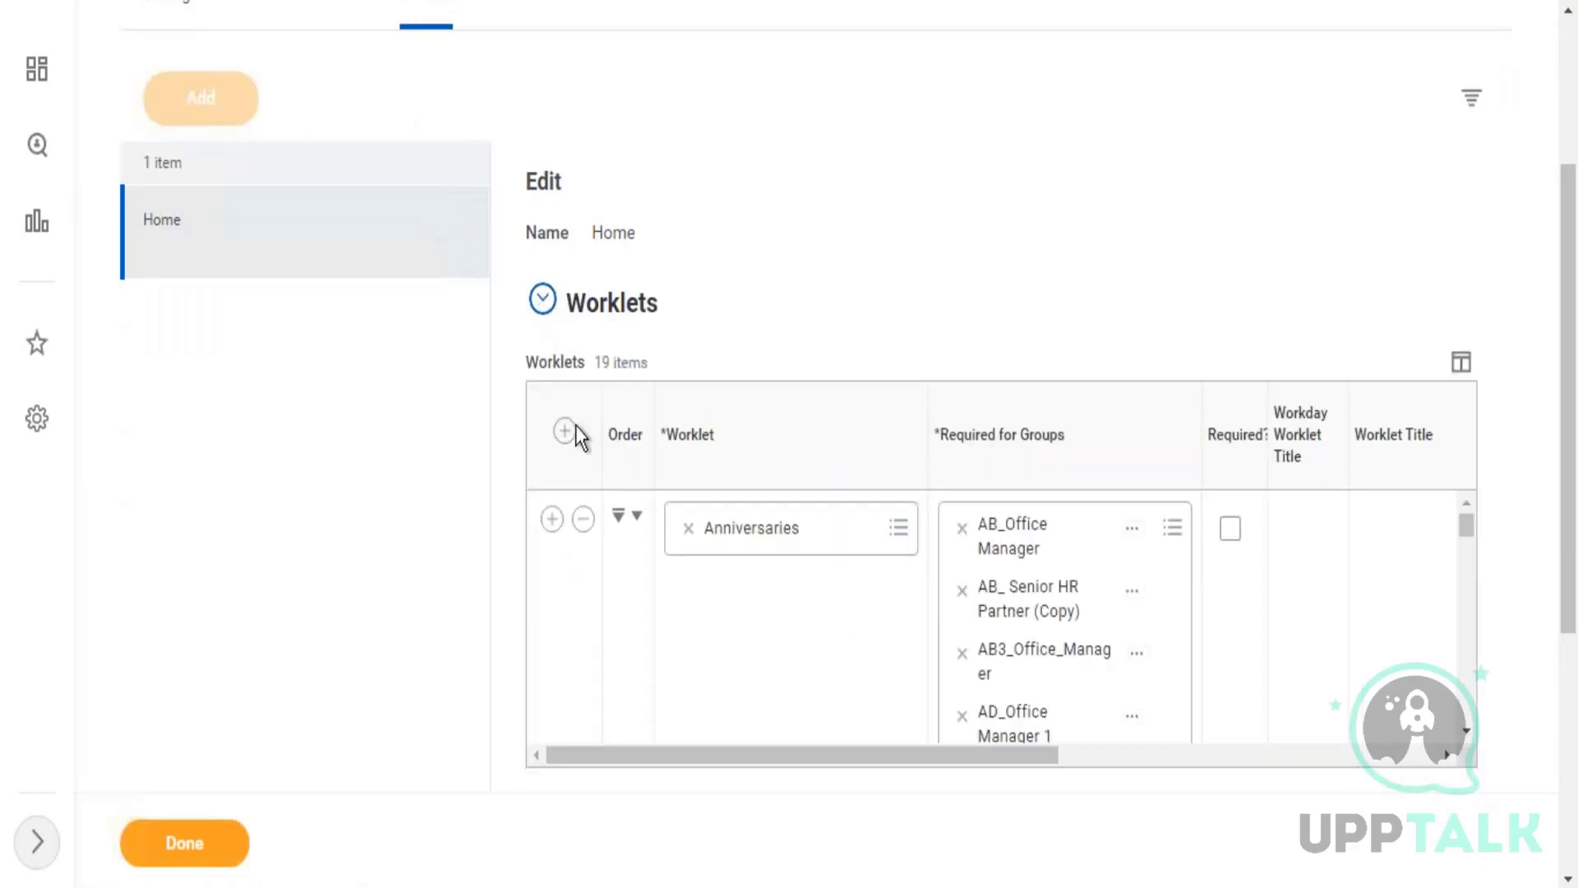
left_click_drag(1567, 615, 1565, 657)
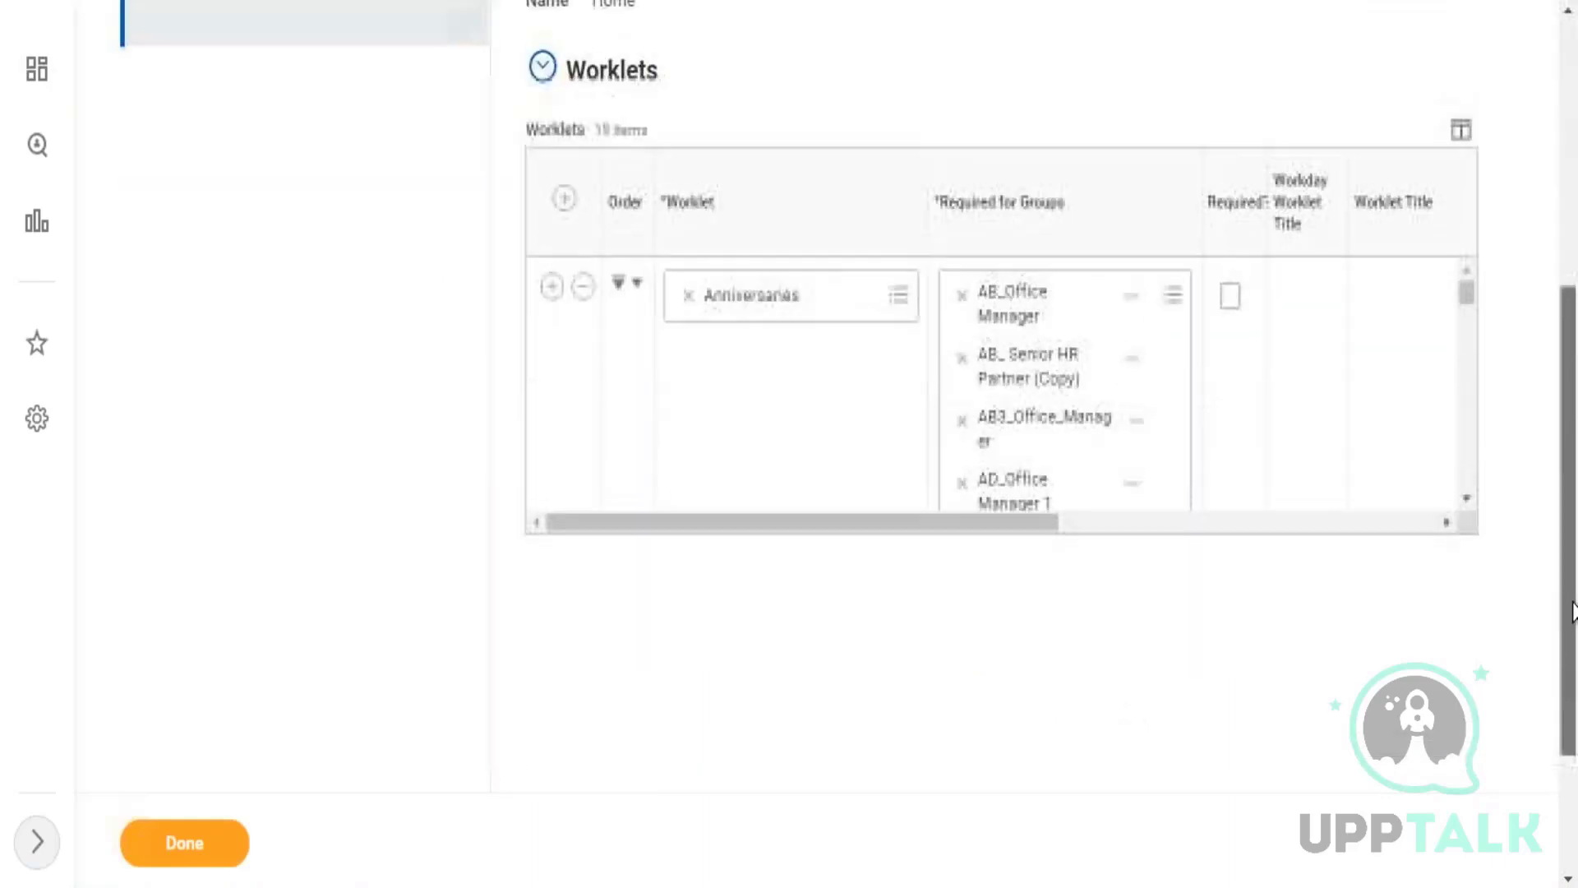
left_click(565, 199)
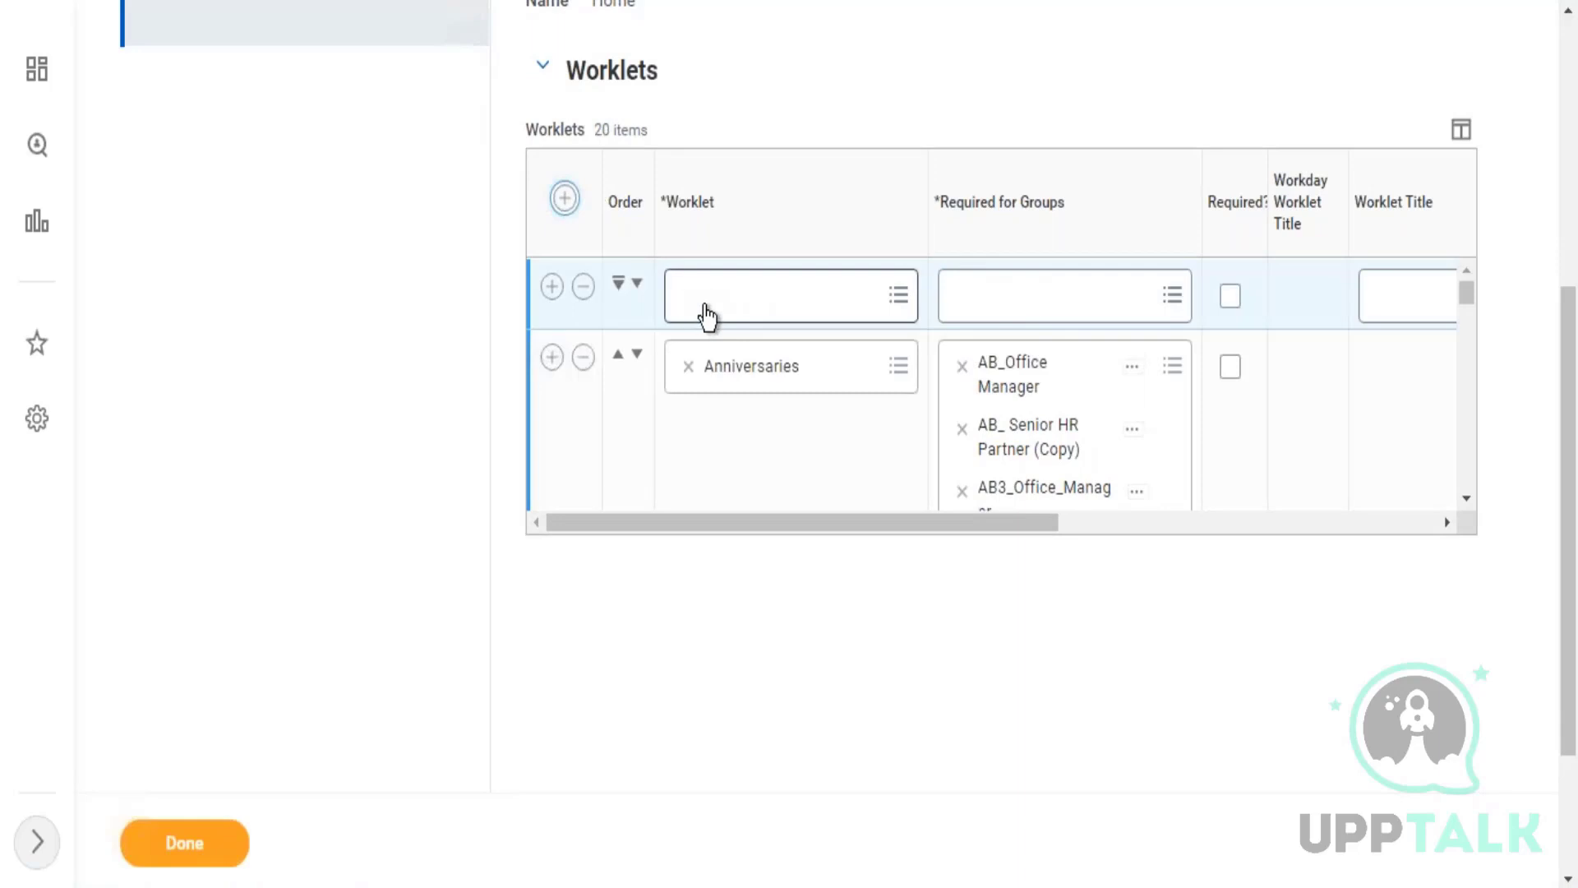
left_click(708, 315)
type("learning")
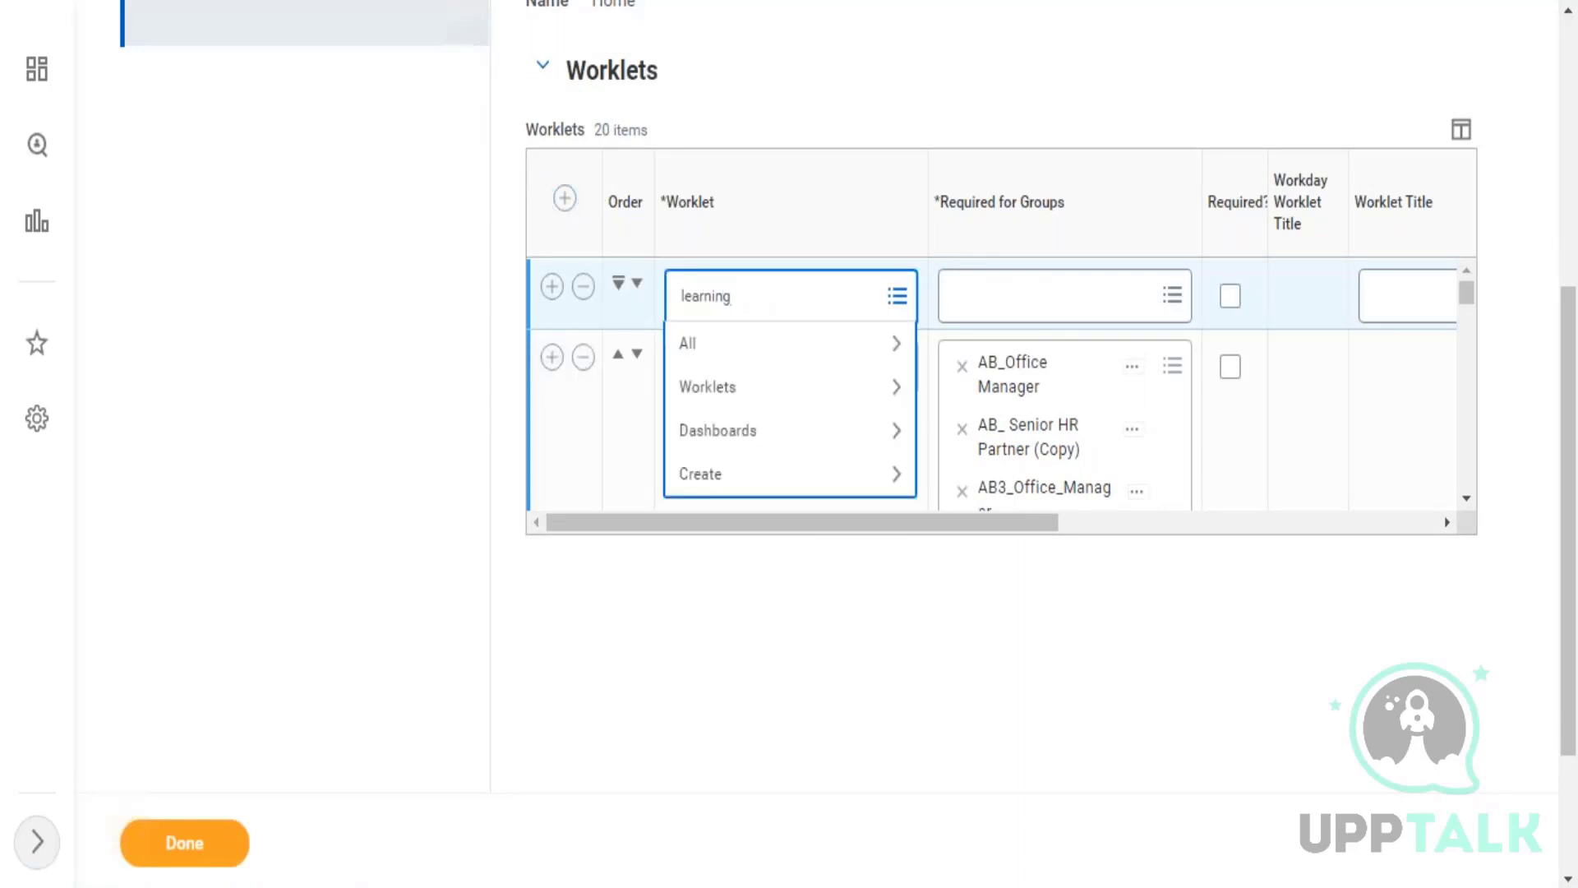
key("Return")
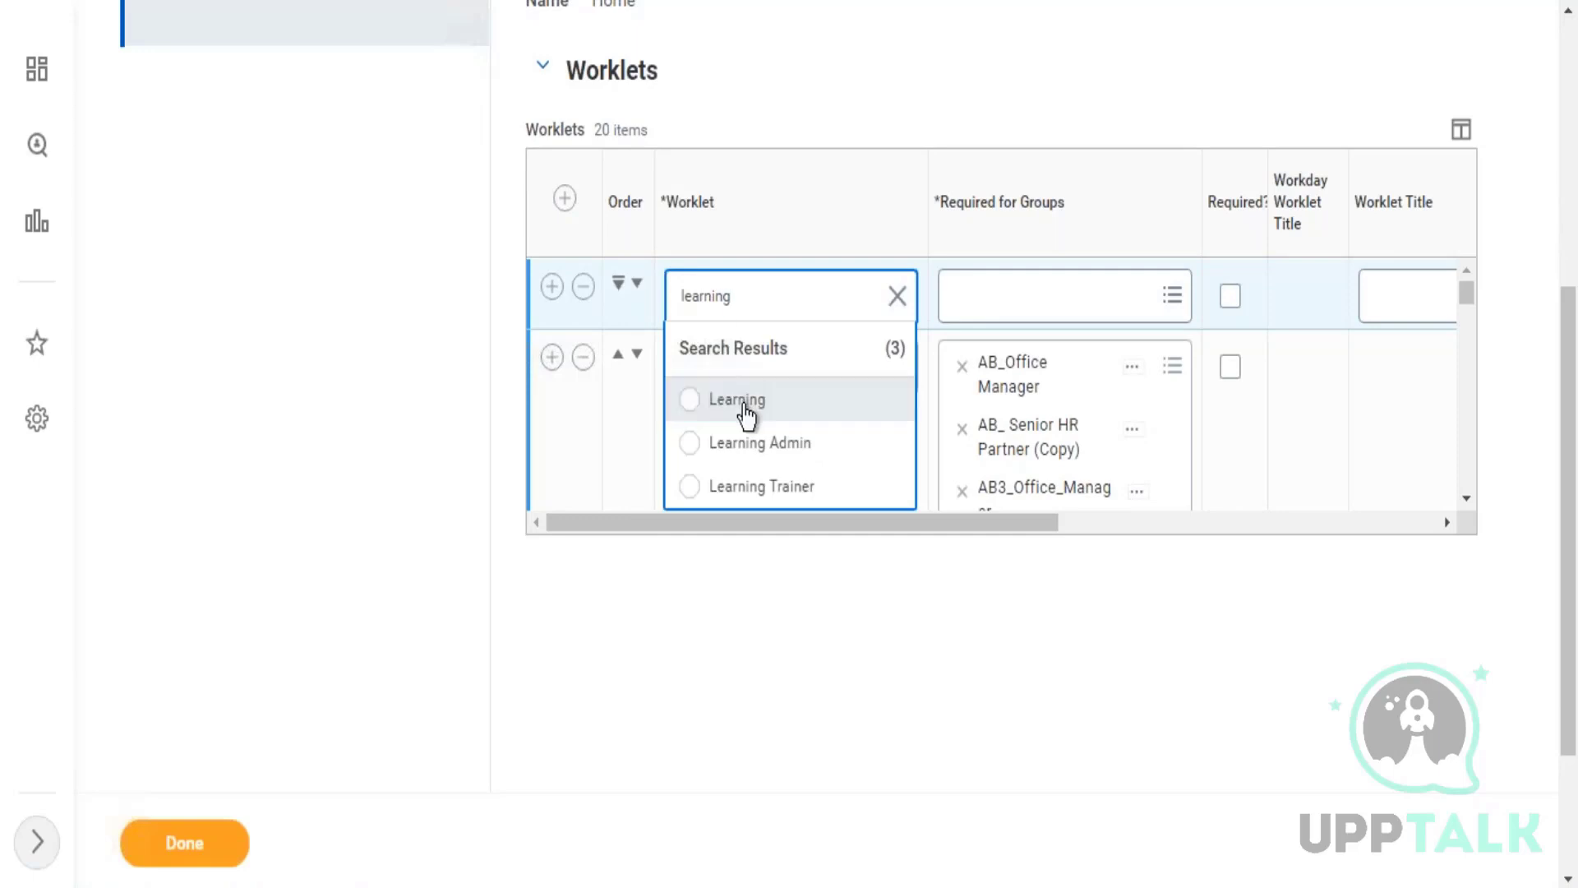
left_click(743, 403)
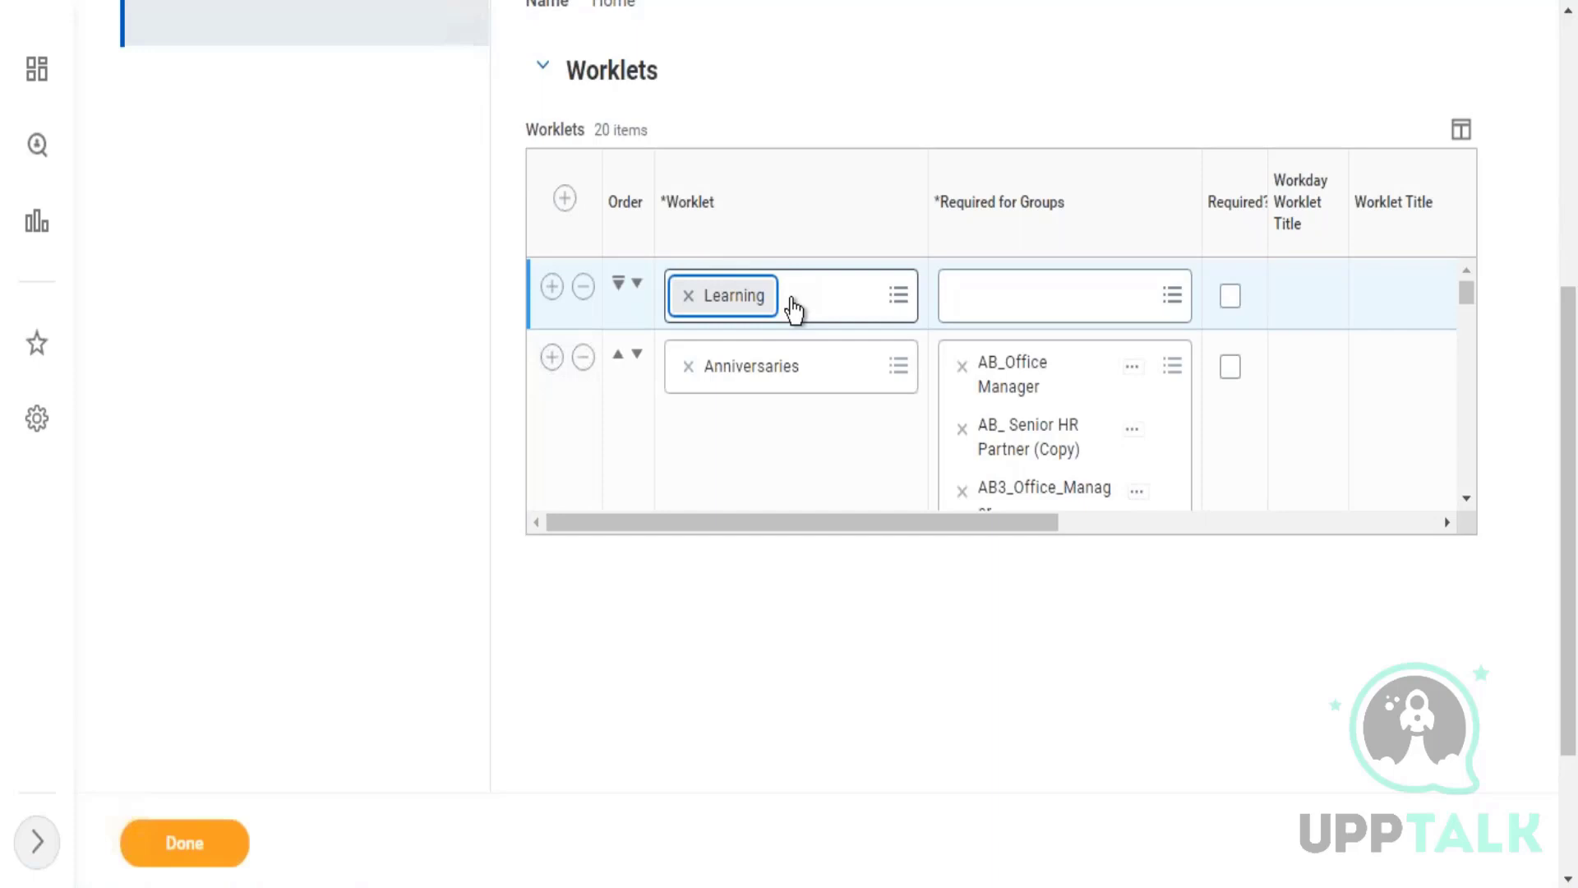
left_click(1067, 305)
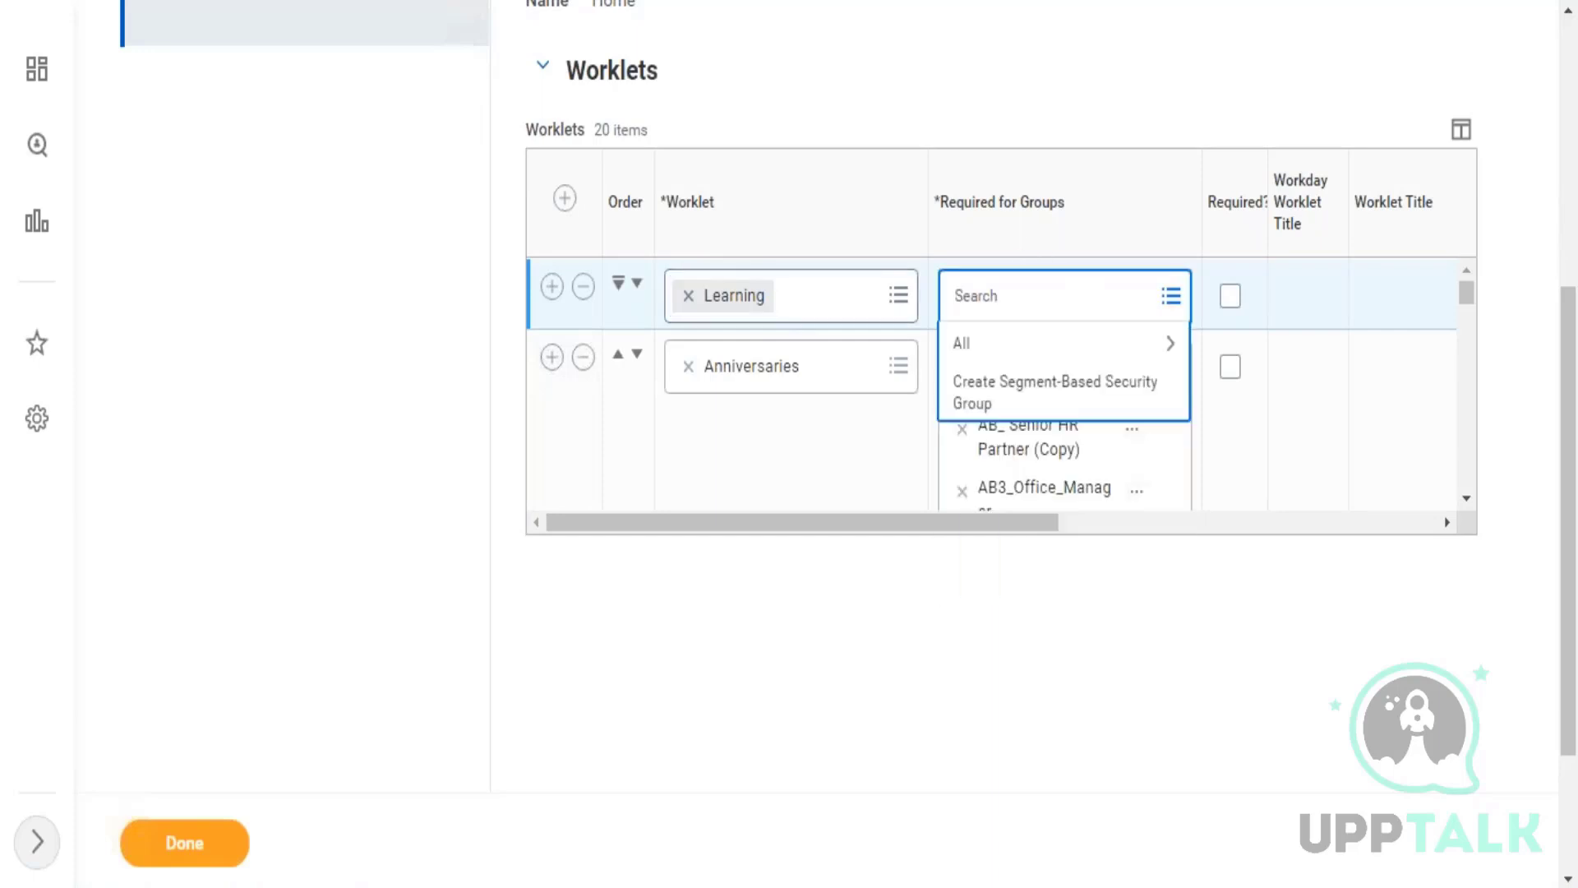
type("learning admin")
key("Return")
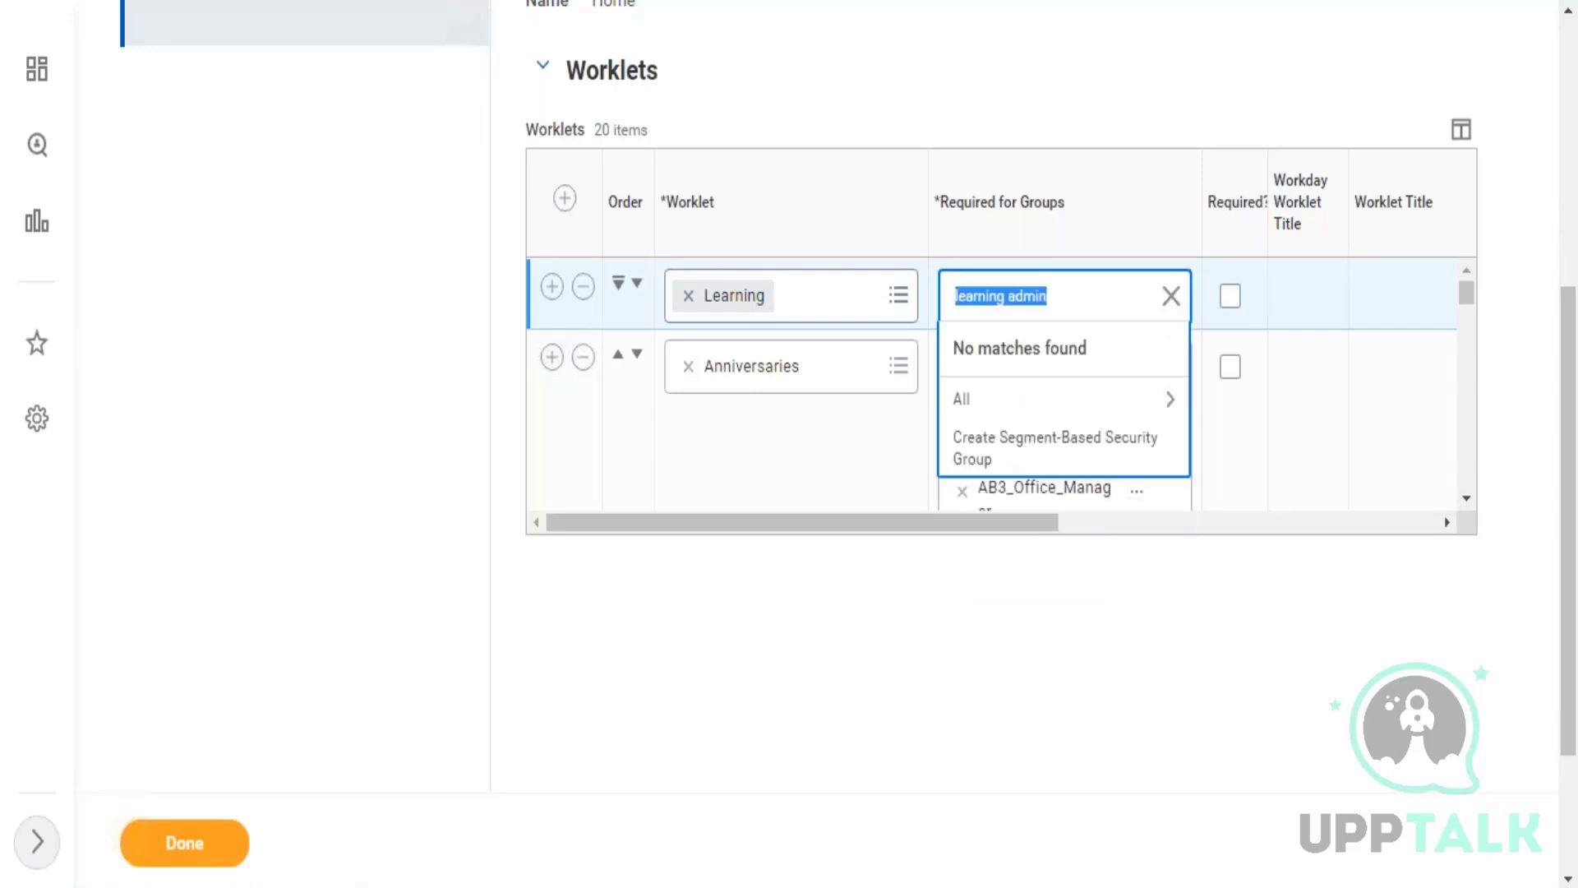
left_click(1171, 297)
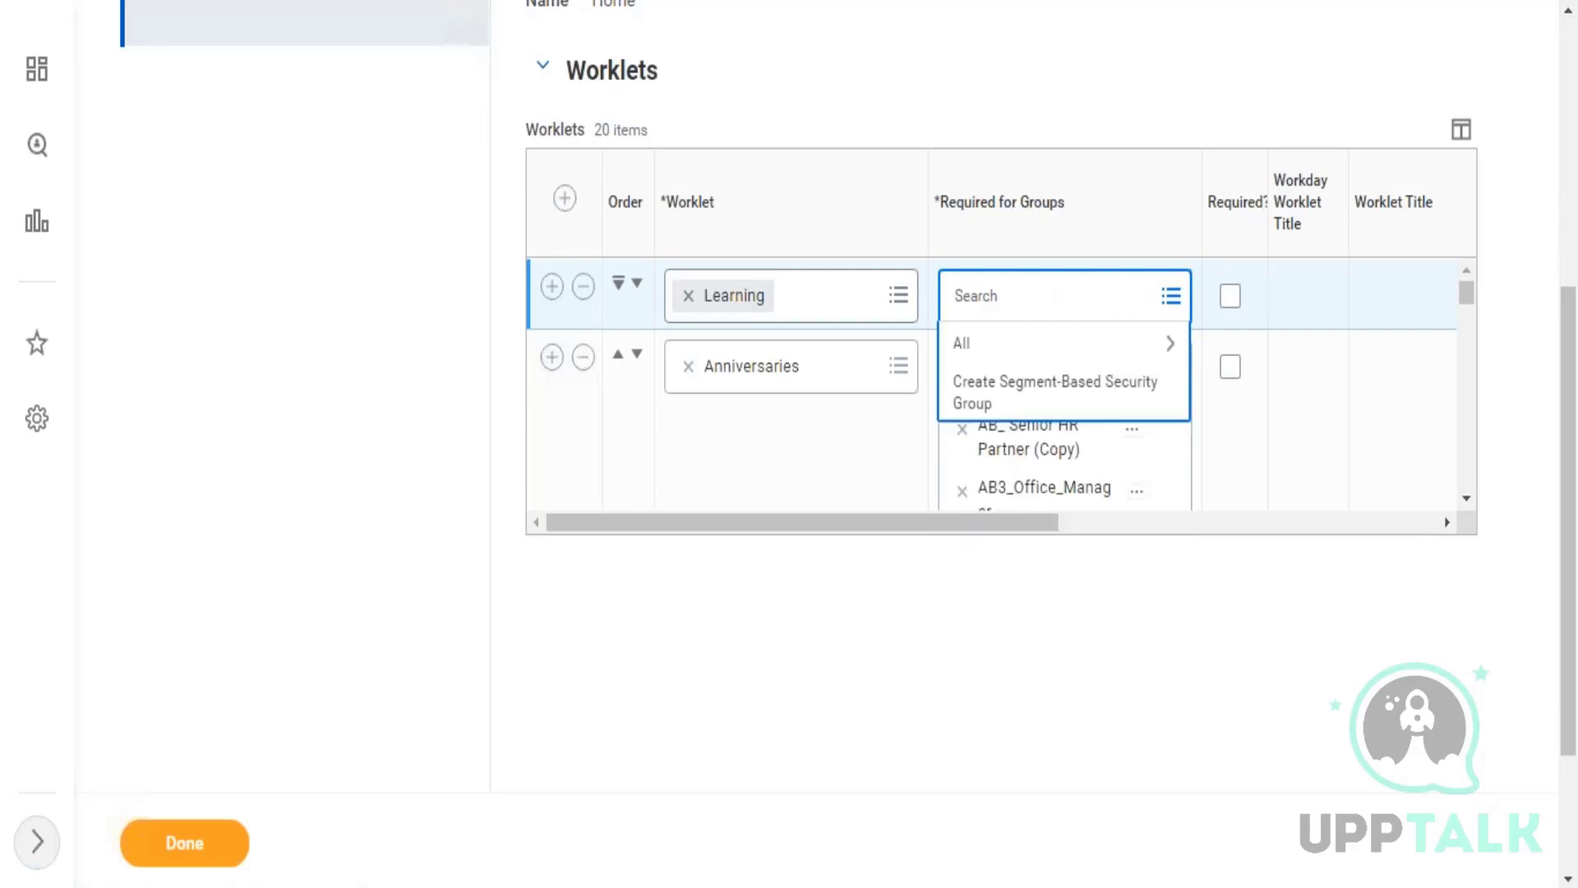
type("Employee as self")
left_click(1026, 296)
type("all")
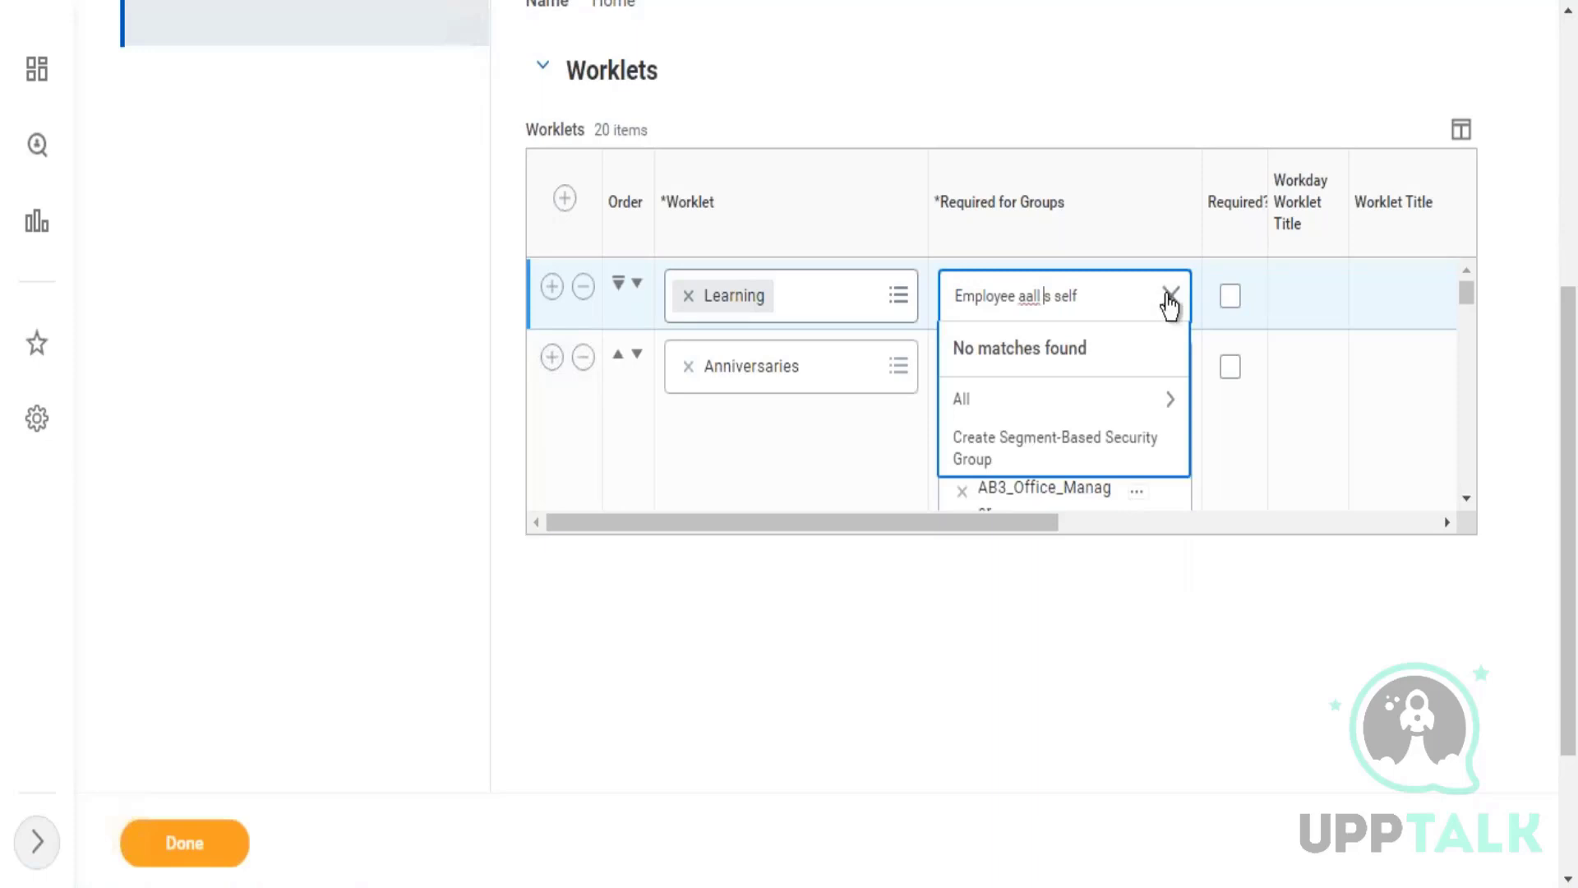
left_click(1170, 296)
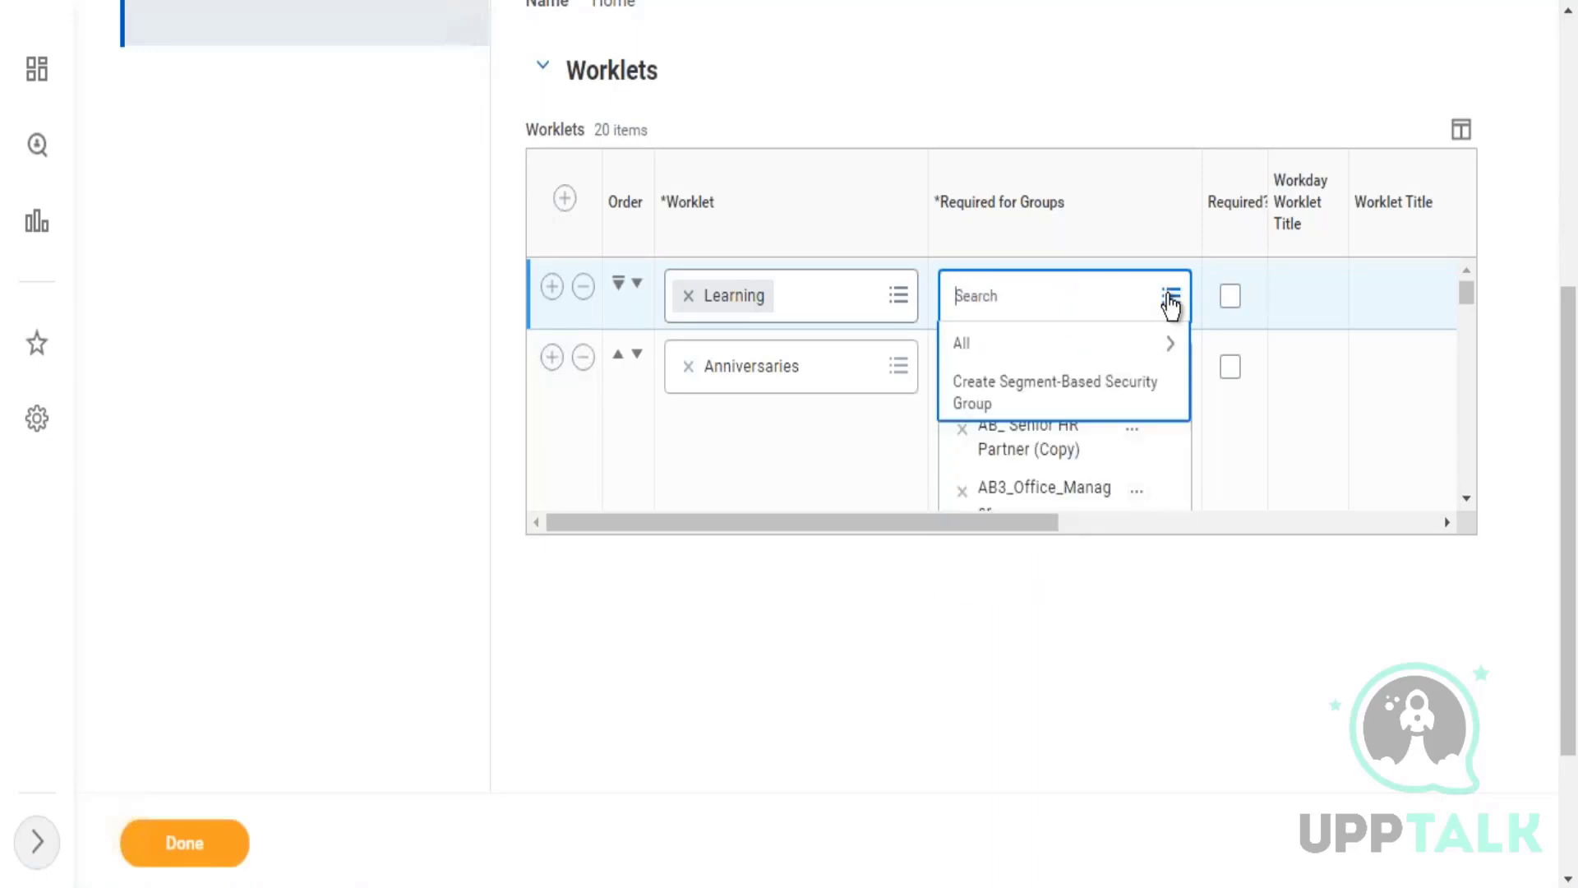
type("all employees")
key("Return")
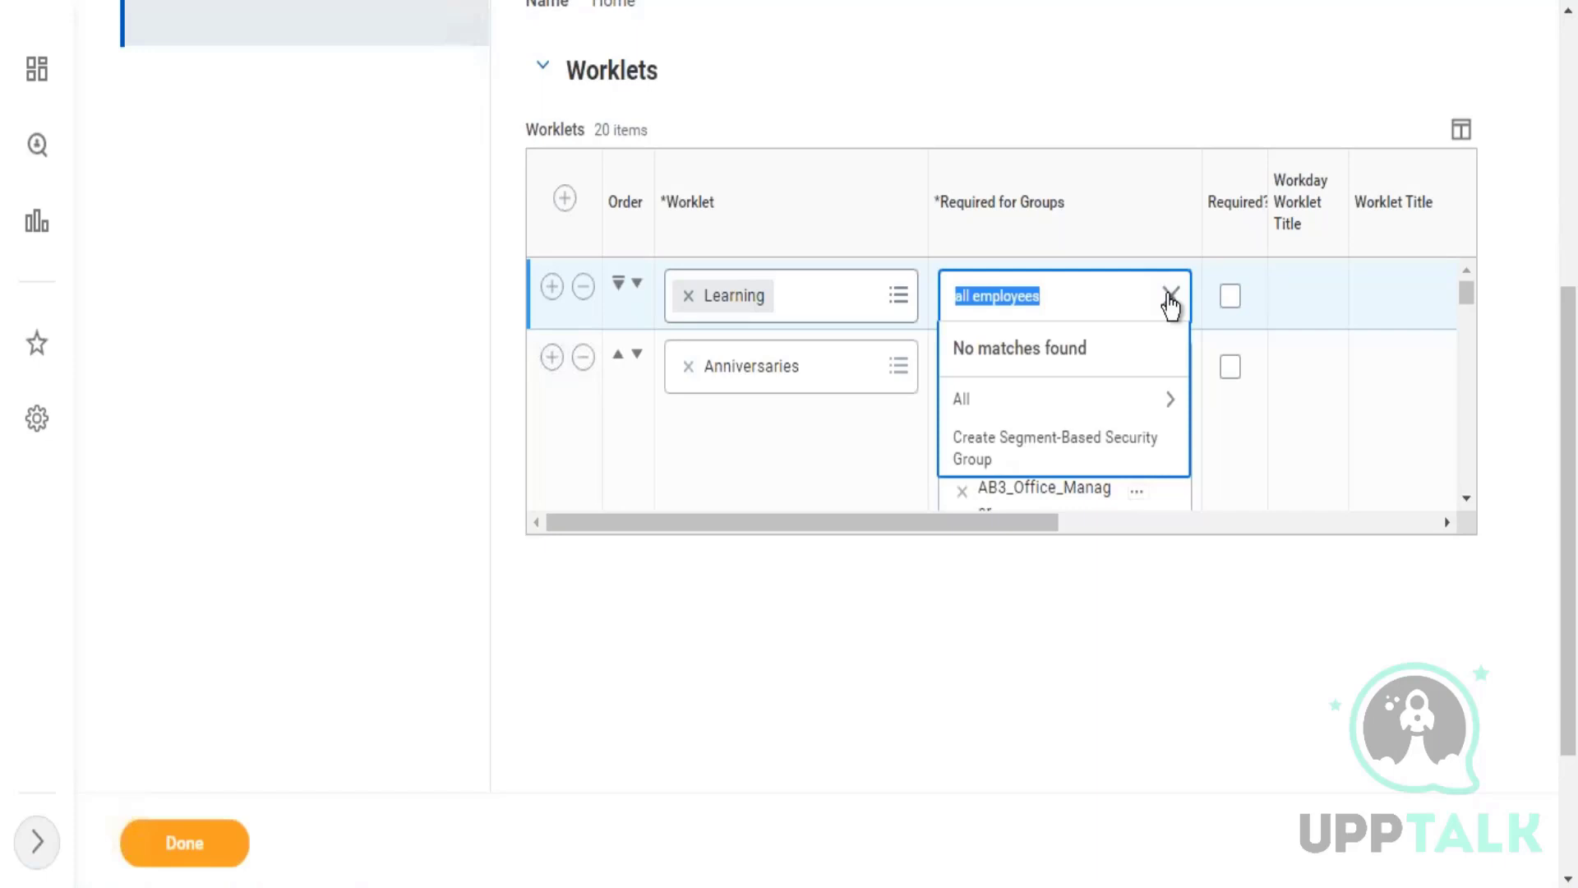
left_click(1170, 297)
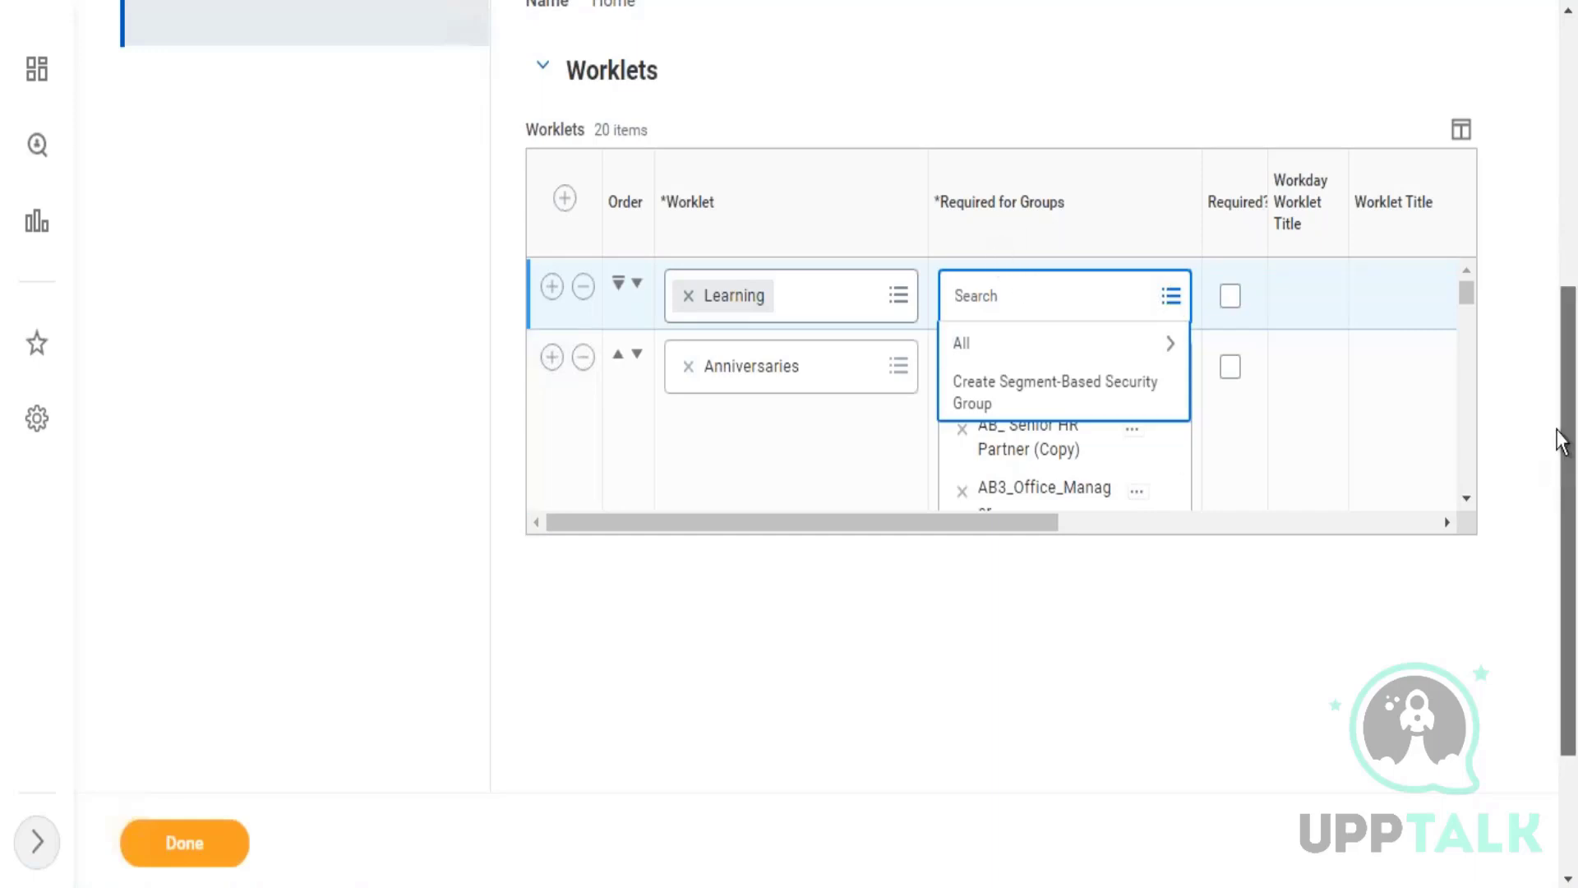
scroll(1558, 312, "up", 6)
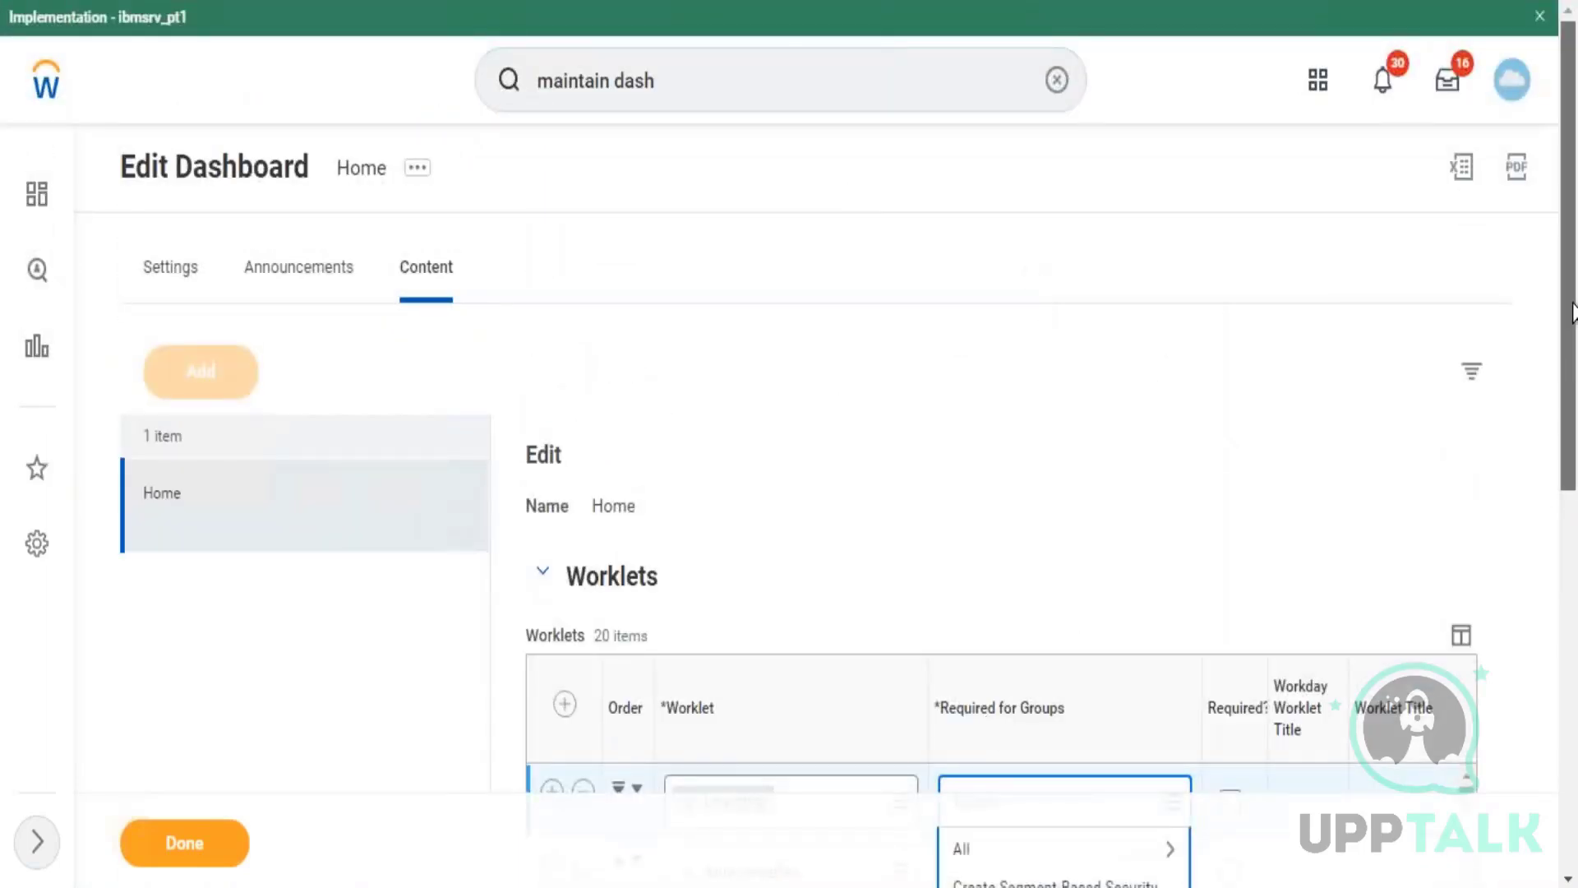
Step: Search 'maintain dashboard' and open the Maintain Dashboards report
scroll(1568, 464, "down", 4)
left_click_drag(1568, 465, 1562, 304)
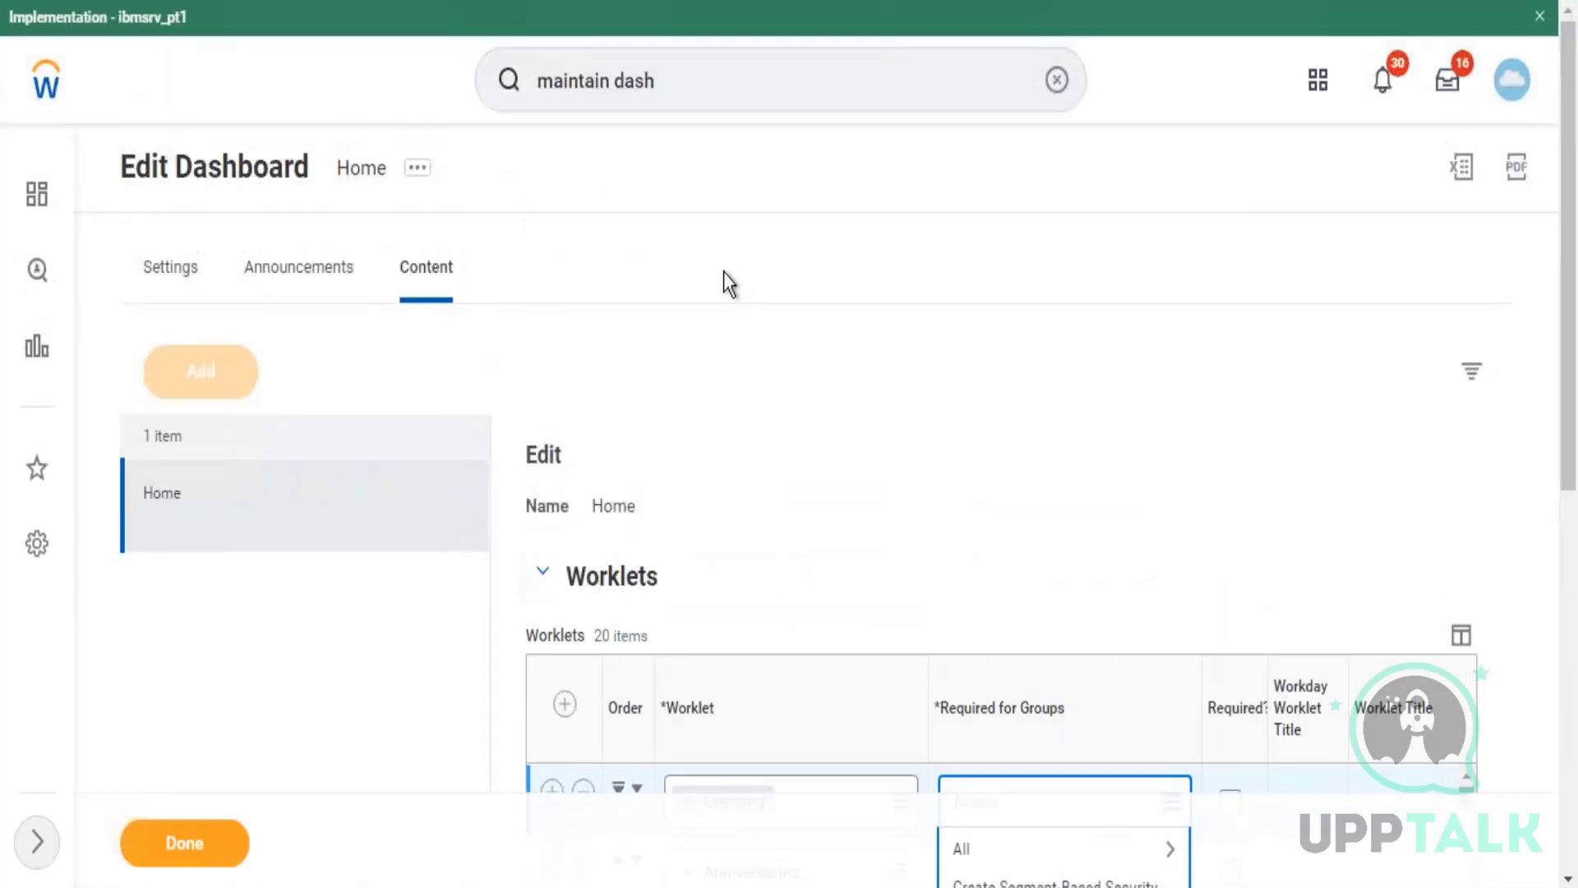
left_click(746, 80)
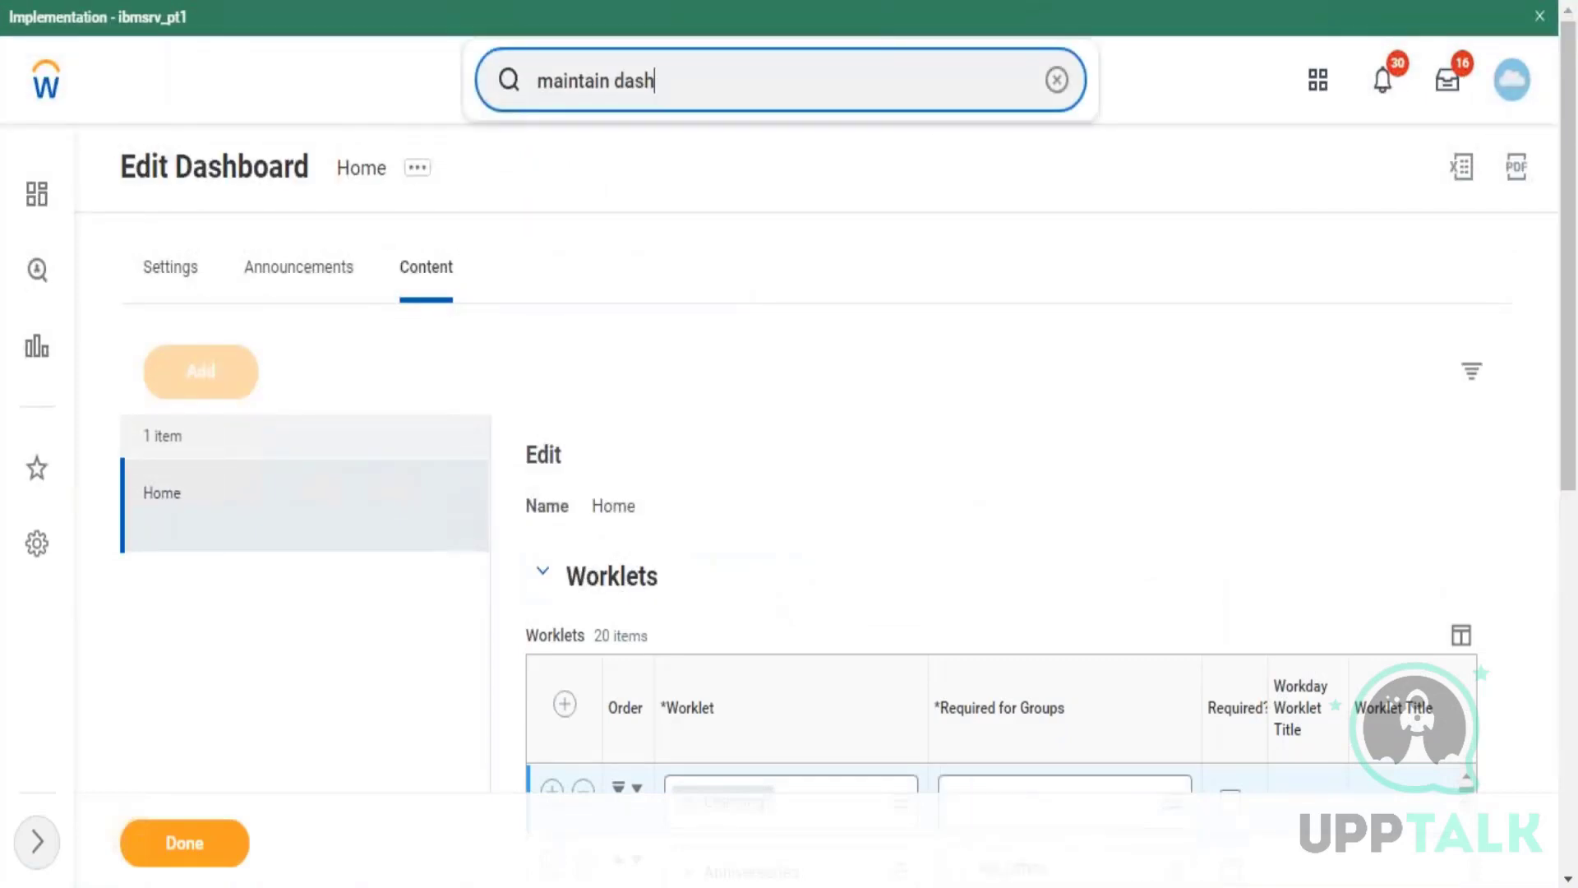
key("BackSpace")
key("BackSpace")
key("BackSpace")
key("BackSpace")
key("BackSpace")
key("BackSpace")
key("BackSpace")
key("BackSpace")
key("BackSpace")
key("BackSpace")
key("BackSpace")
key("BackSpace")
key("BackSpace")
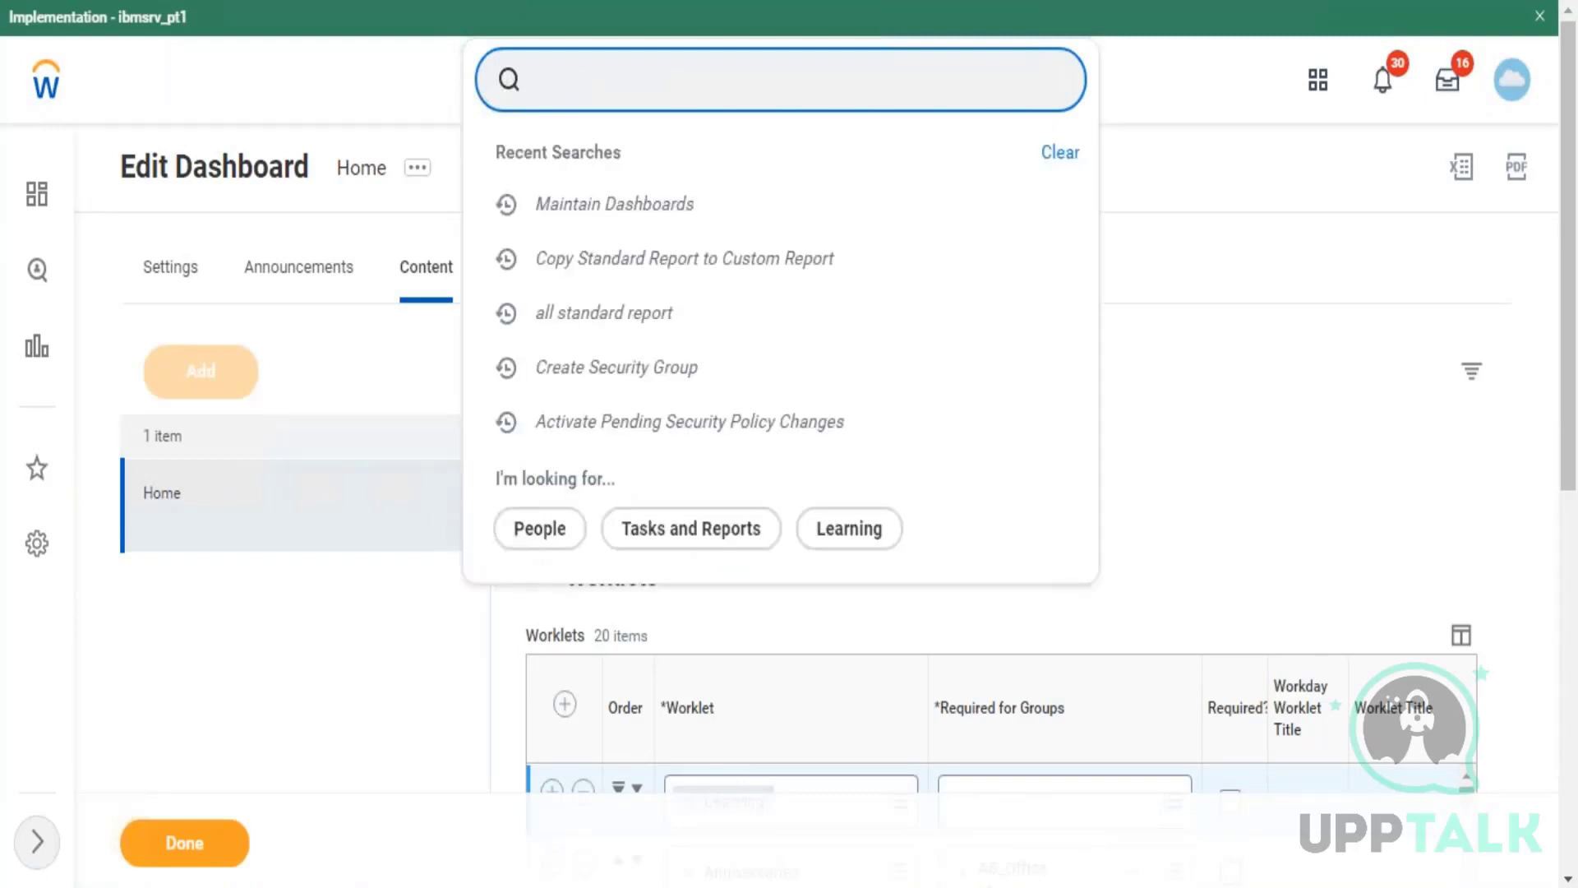
type("dmain")
key("BackSpace")
key("BackSpace")
key("BackSpace")
key("BackSpace")
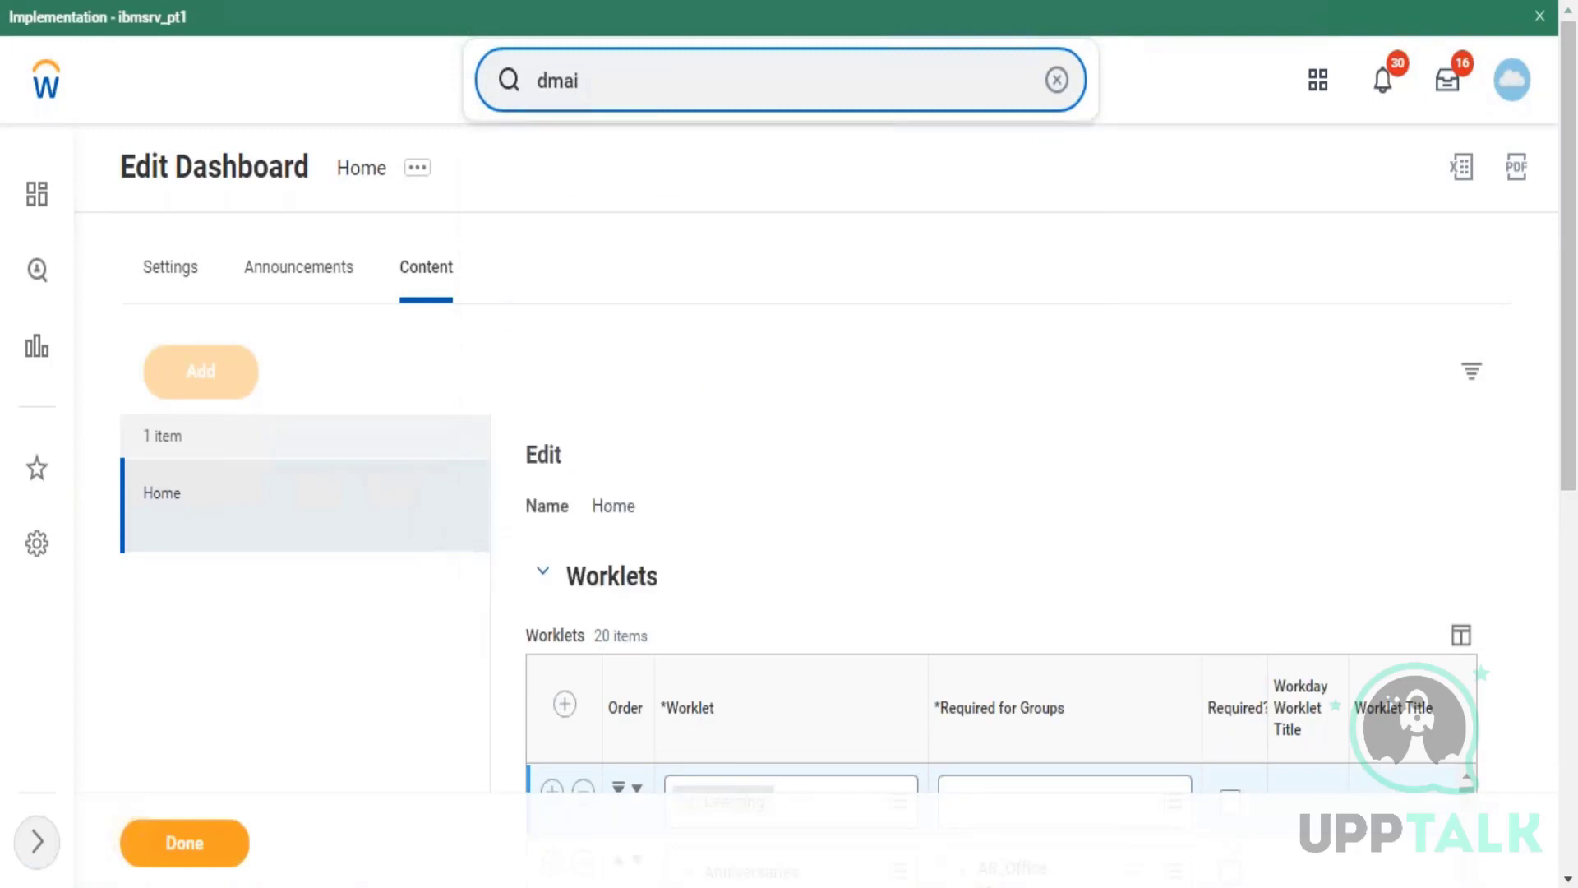
key("BackSpace")
type("ma")
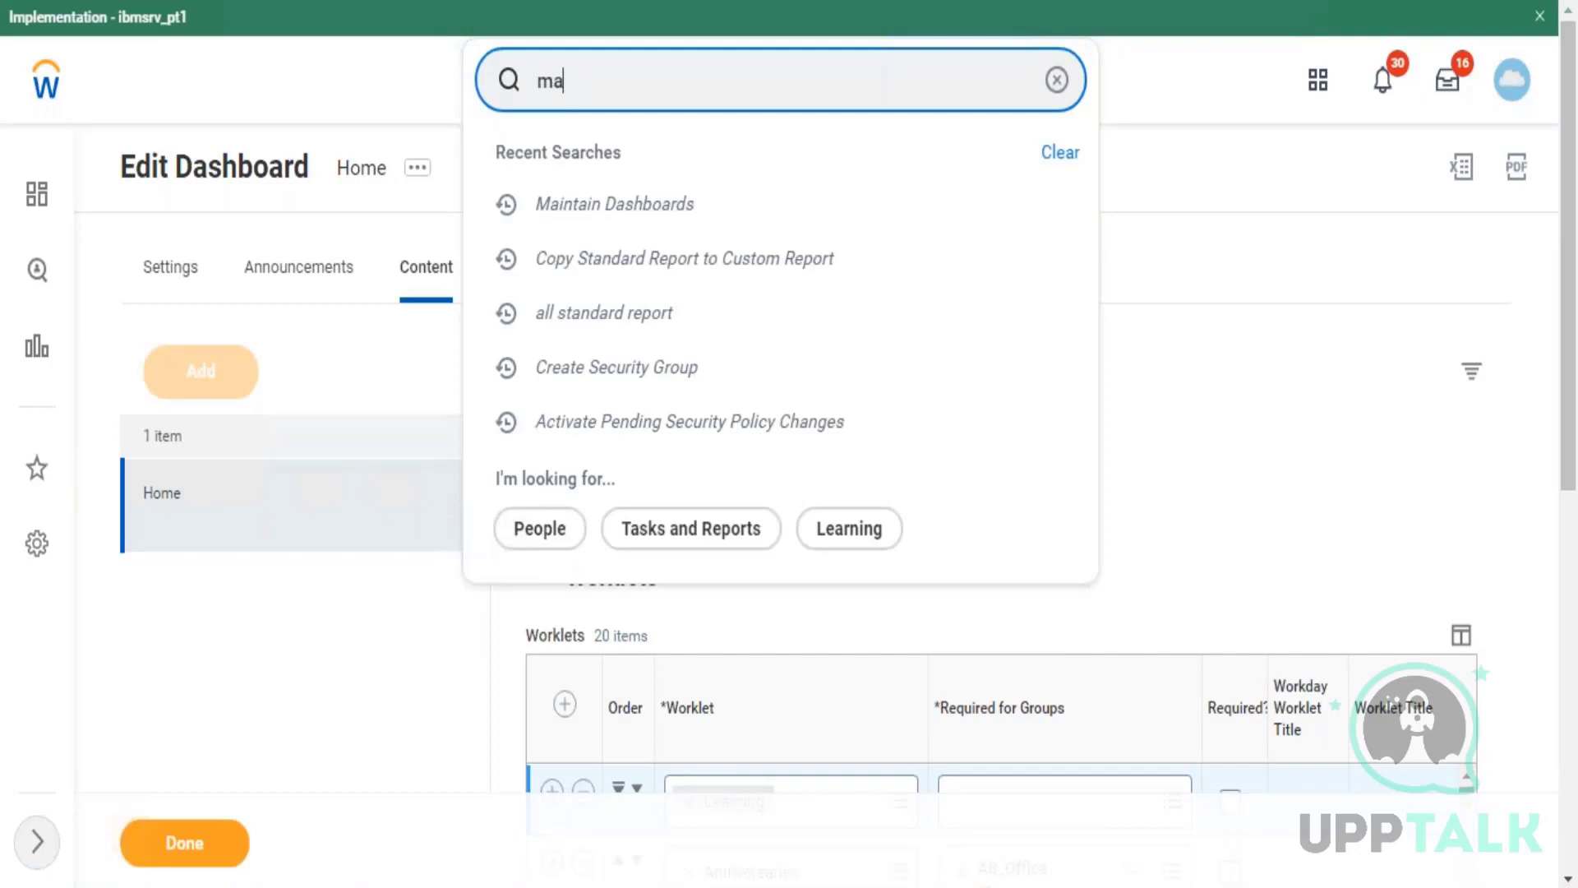
type("inta")
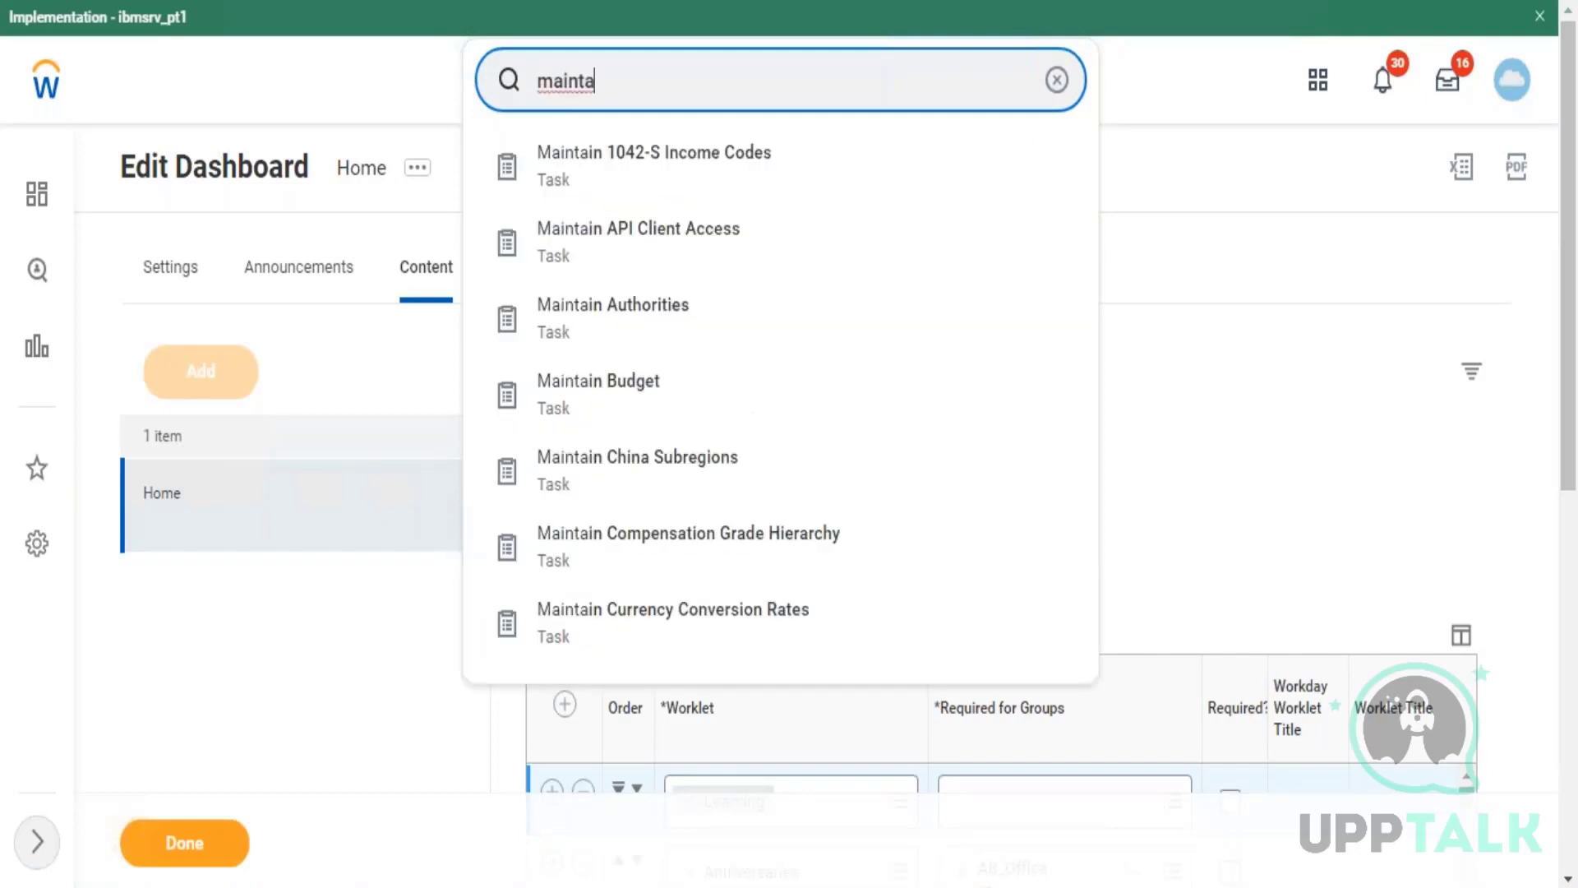
type("in dashboard")
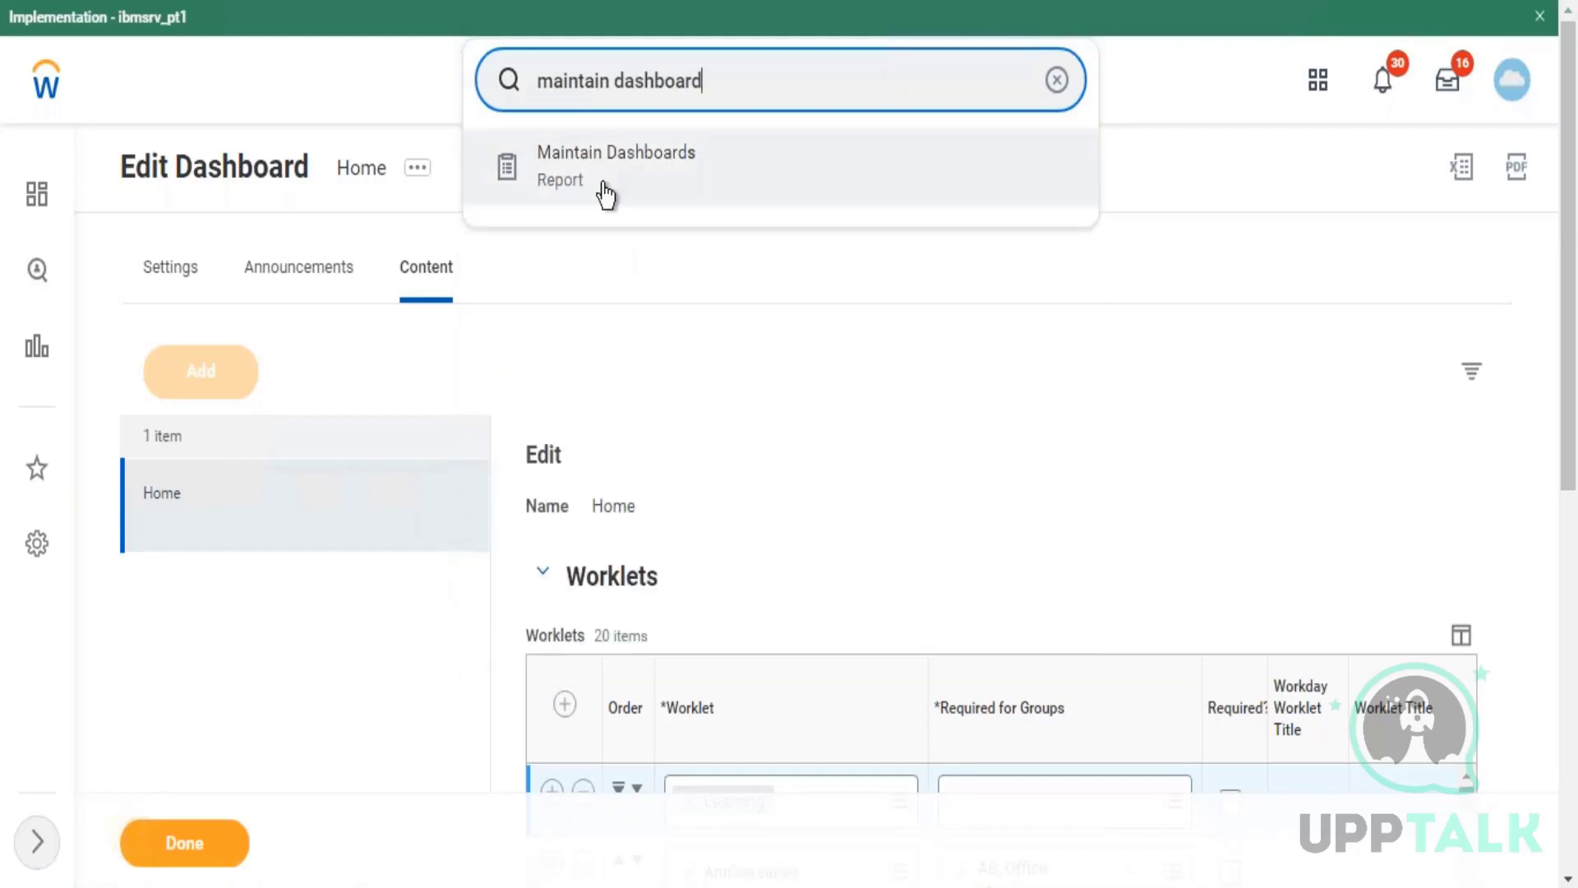
left_click(604, 189)
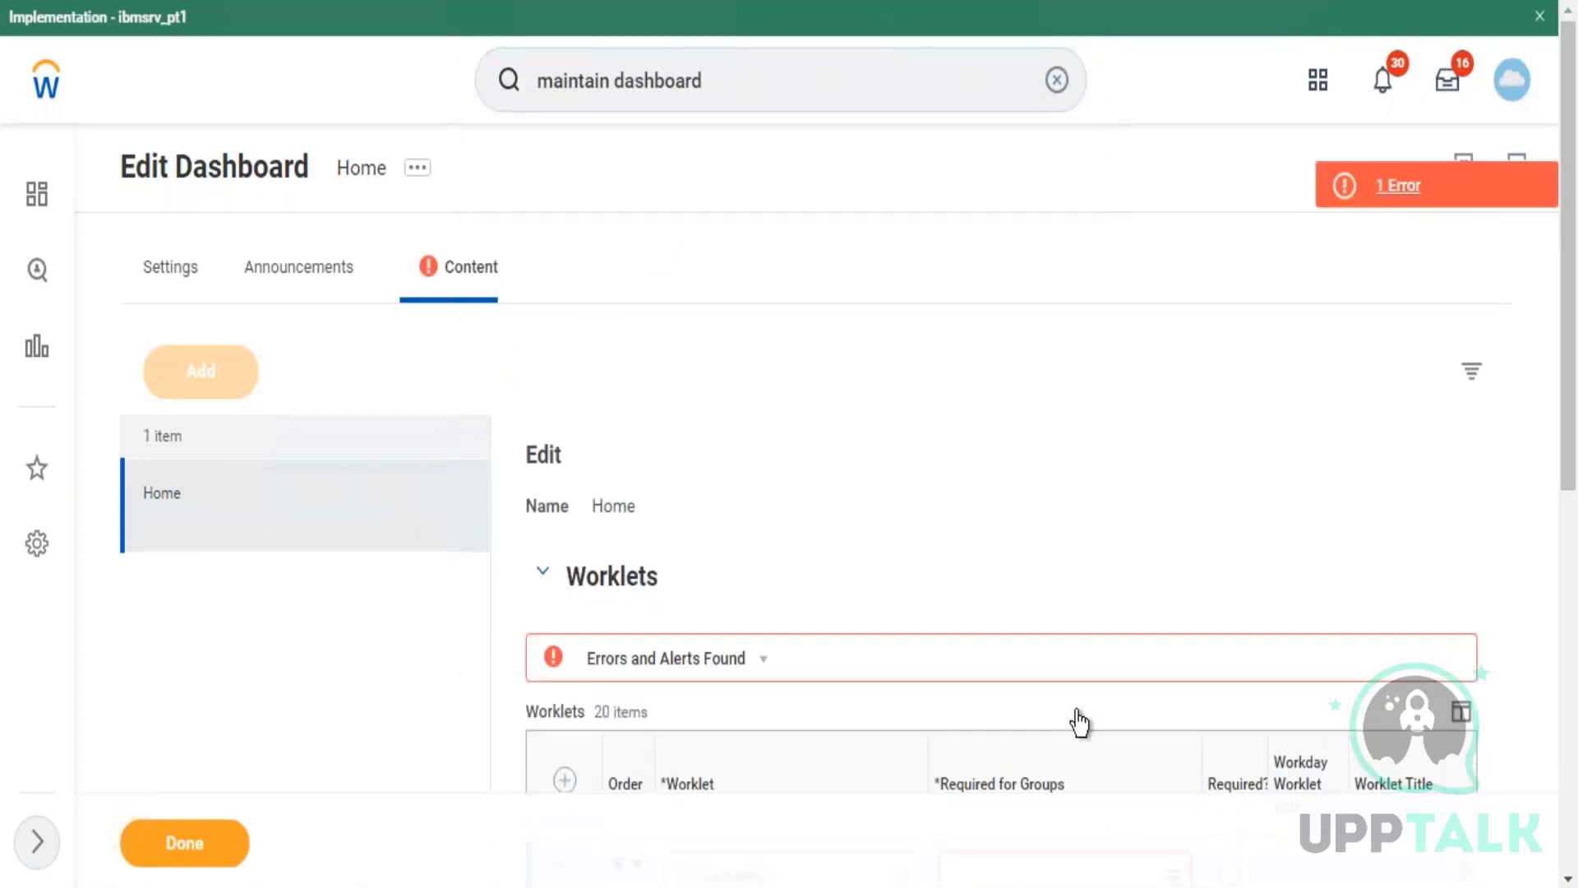
Step: Delete the unfinished Learning worklet row, leaving 19 worklets, and finish editing Home
scroll(805, 551, "down", 4)
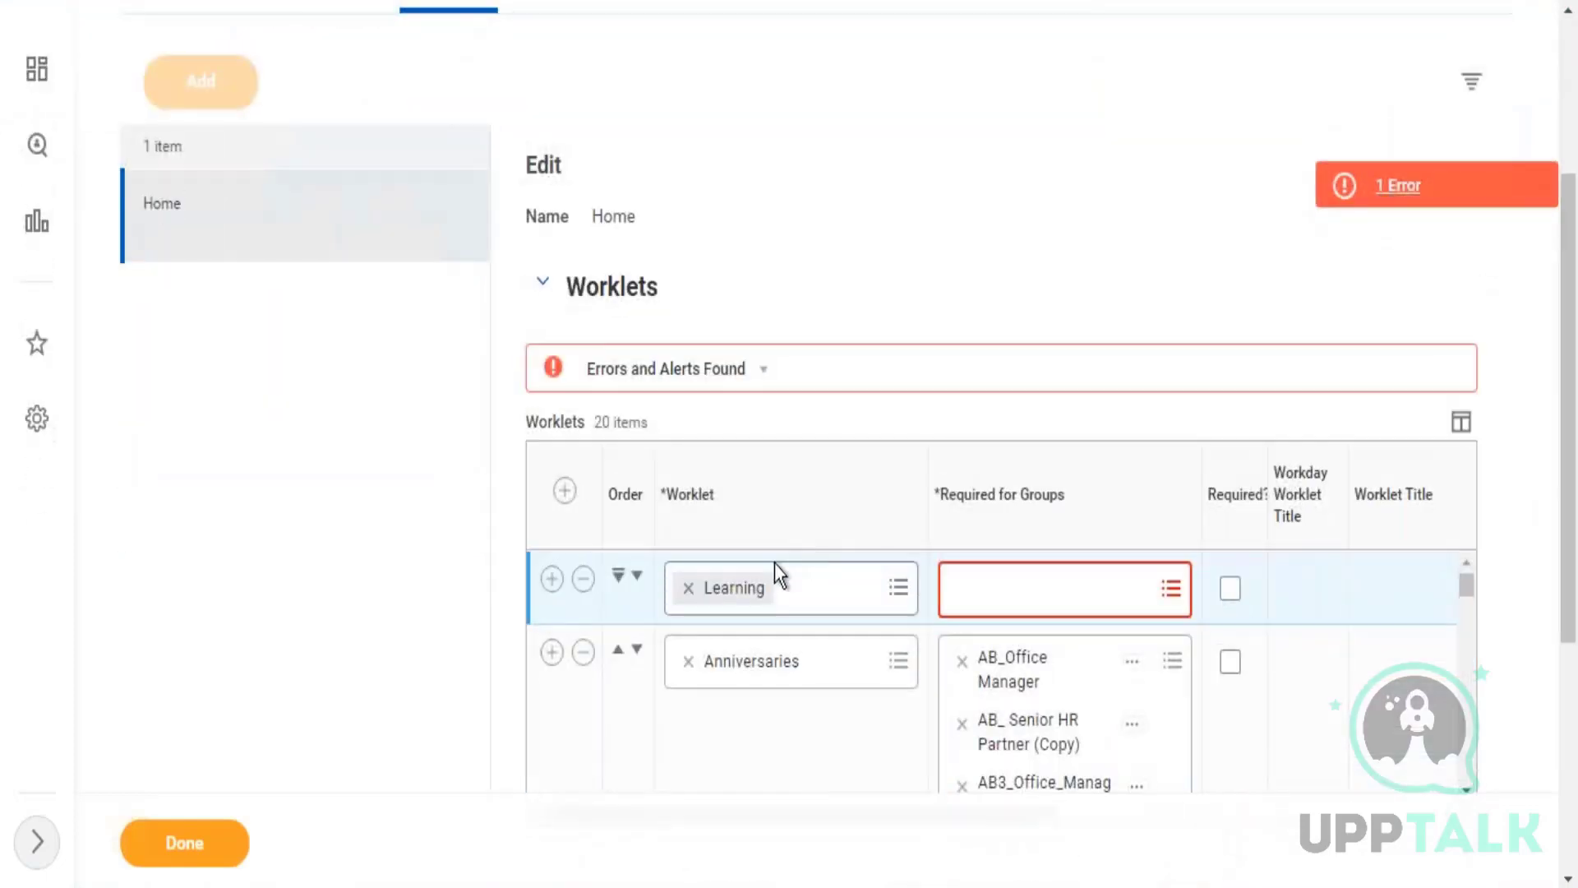
left_click(583, 579)
left_click(583, 579)
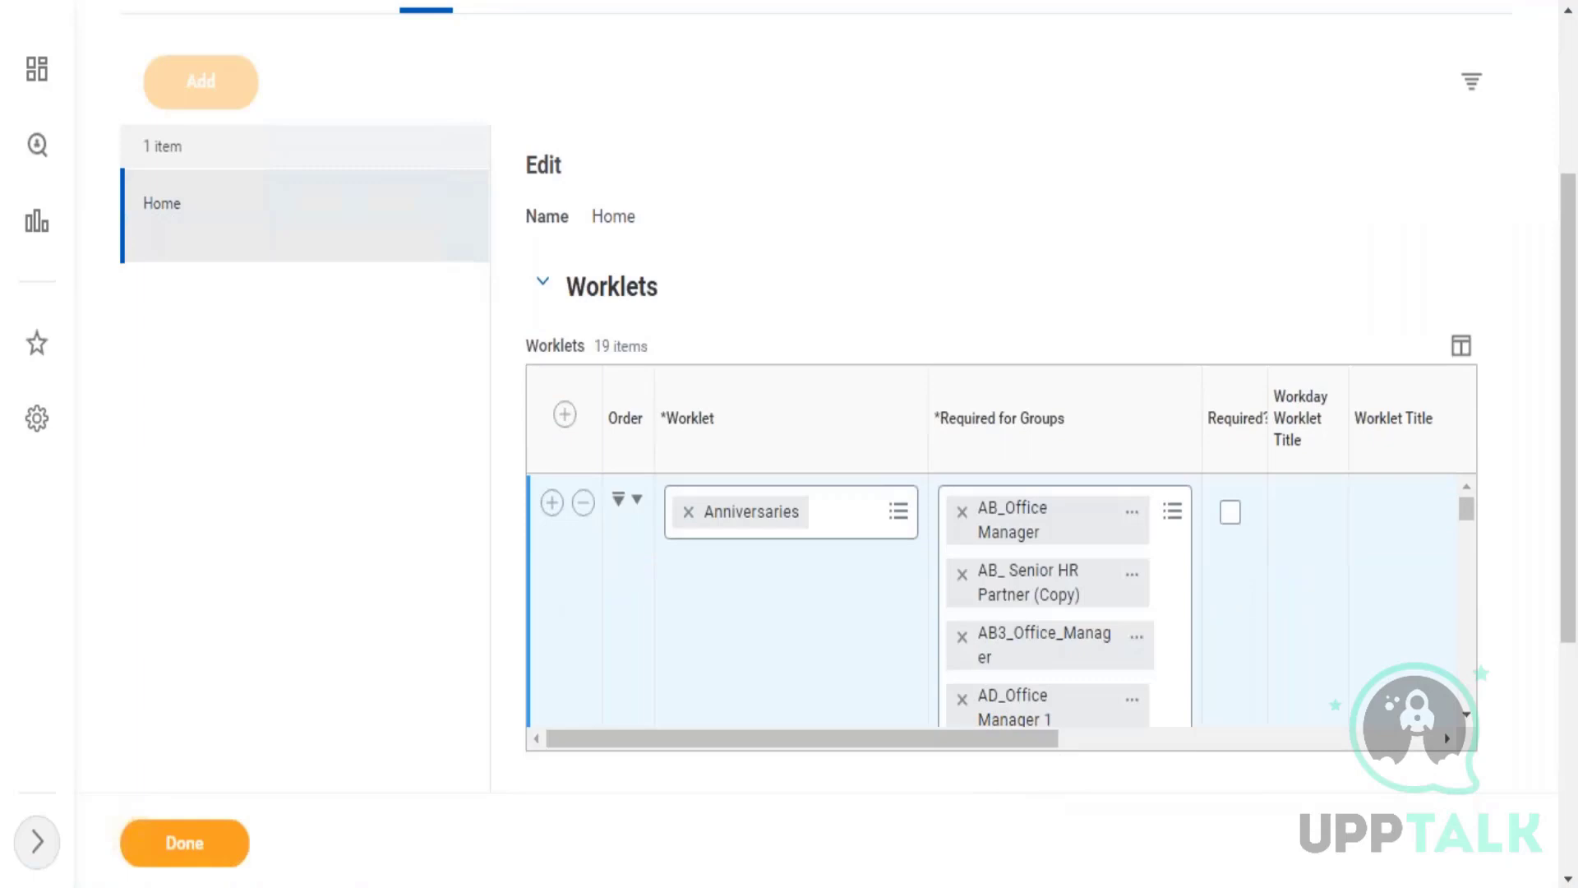
left_click(186, 859)
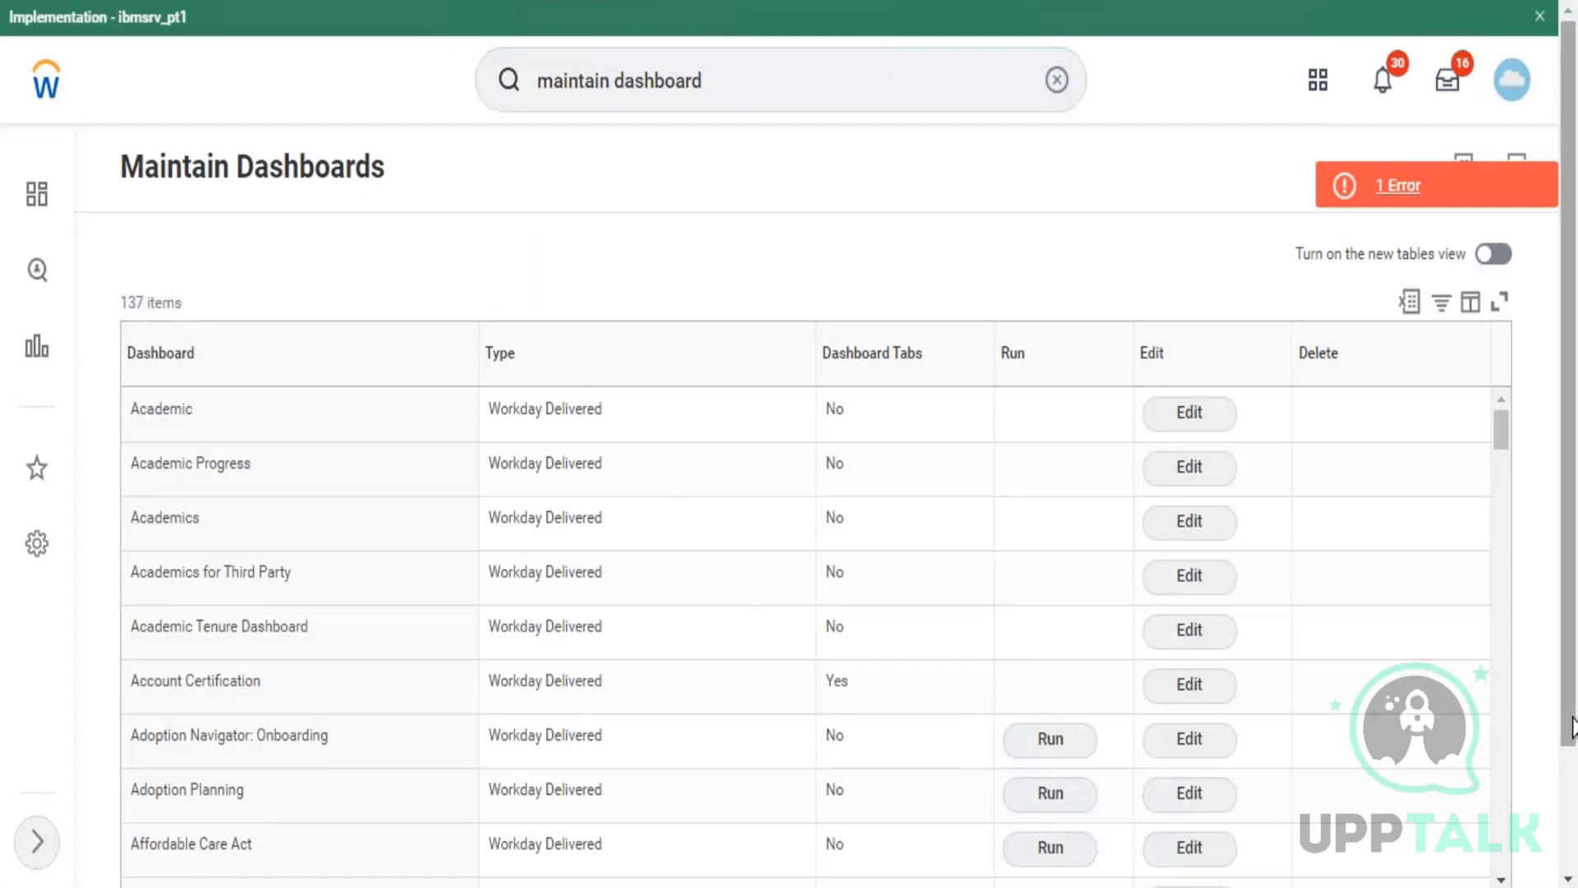
Step: Filter the Dashboard column to 'learning', showing 1 of 137, and open Learning for editing
scroll(1568, 809, "down", 2)
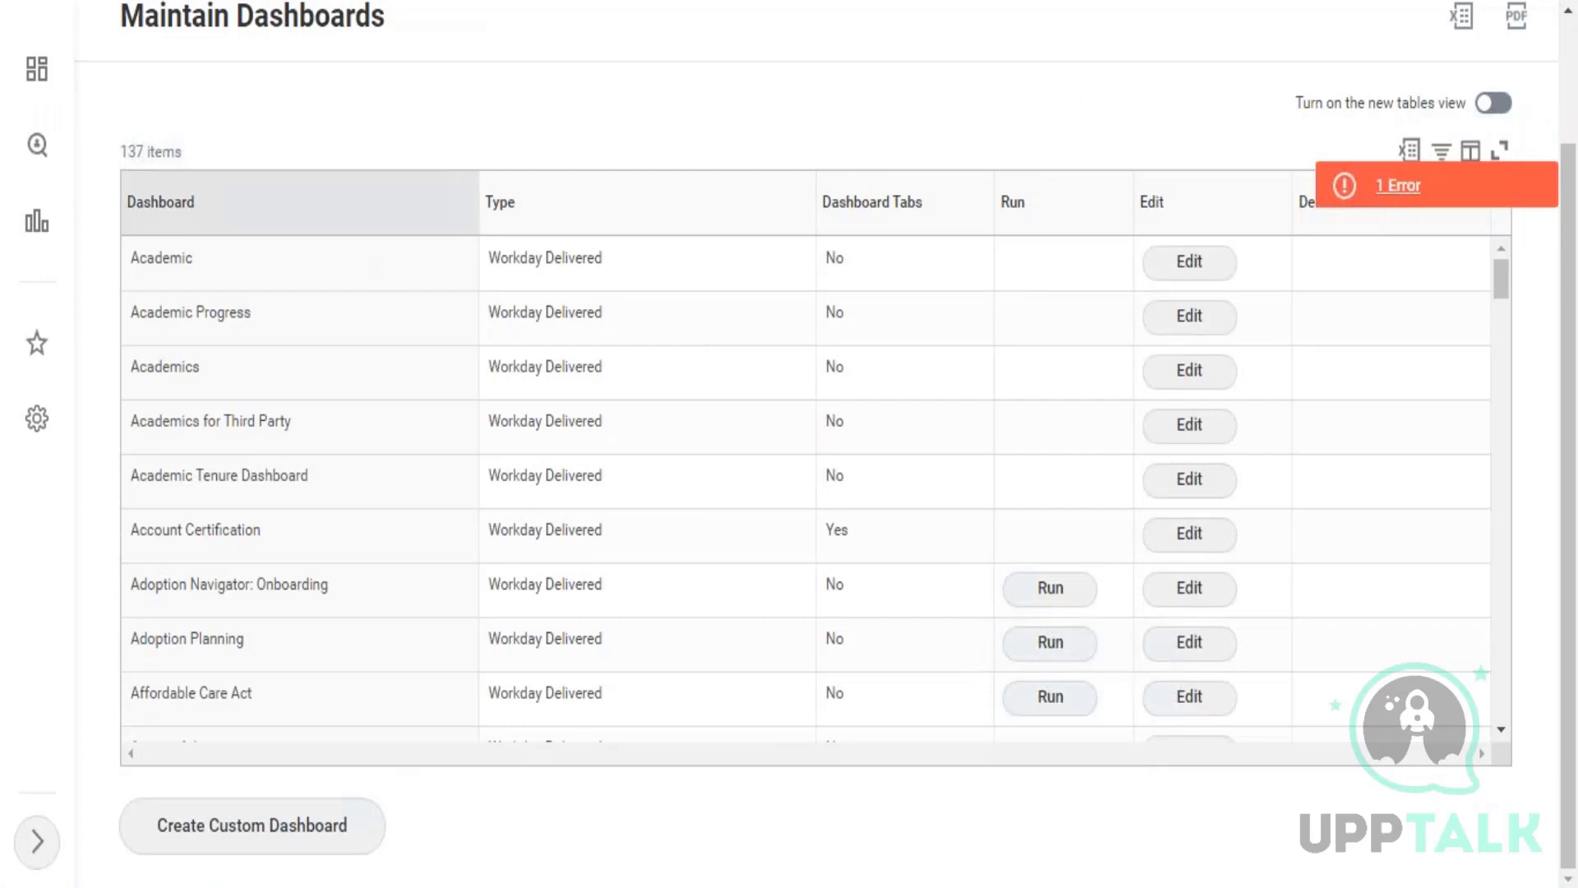
left_click(214, 201)
left_click(387, 567)
type("learning")
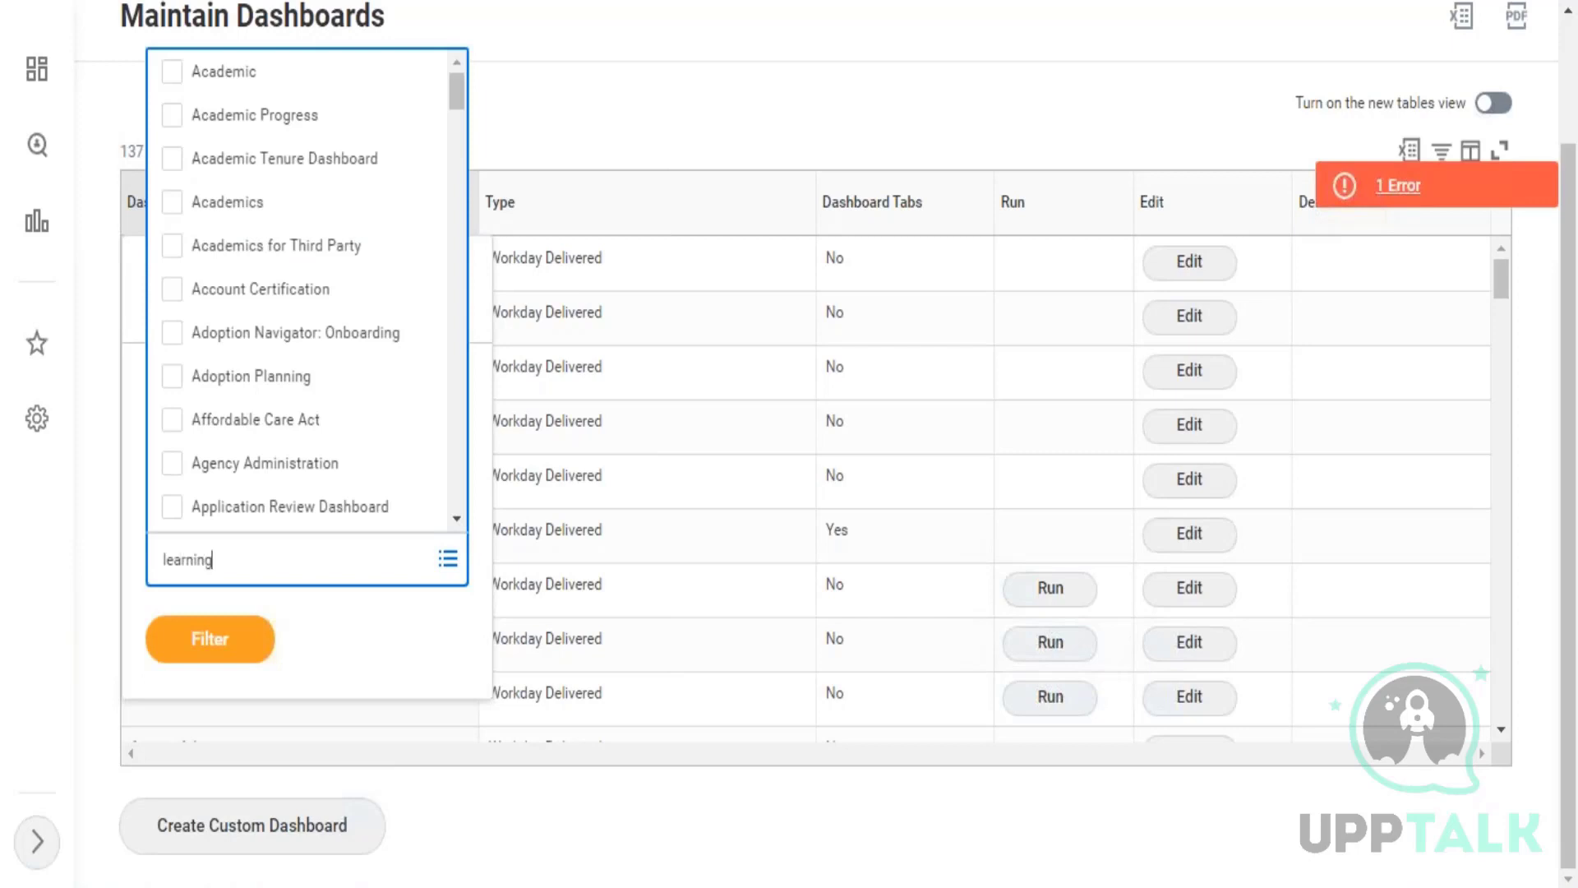
key("Return")
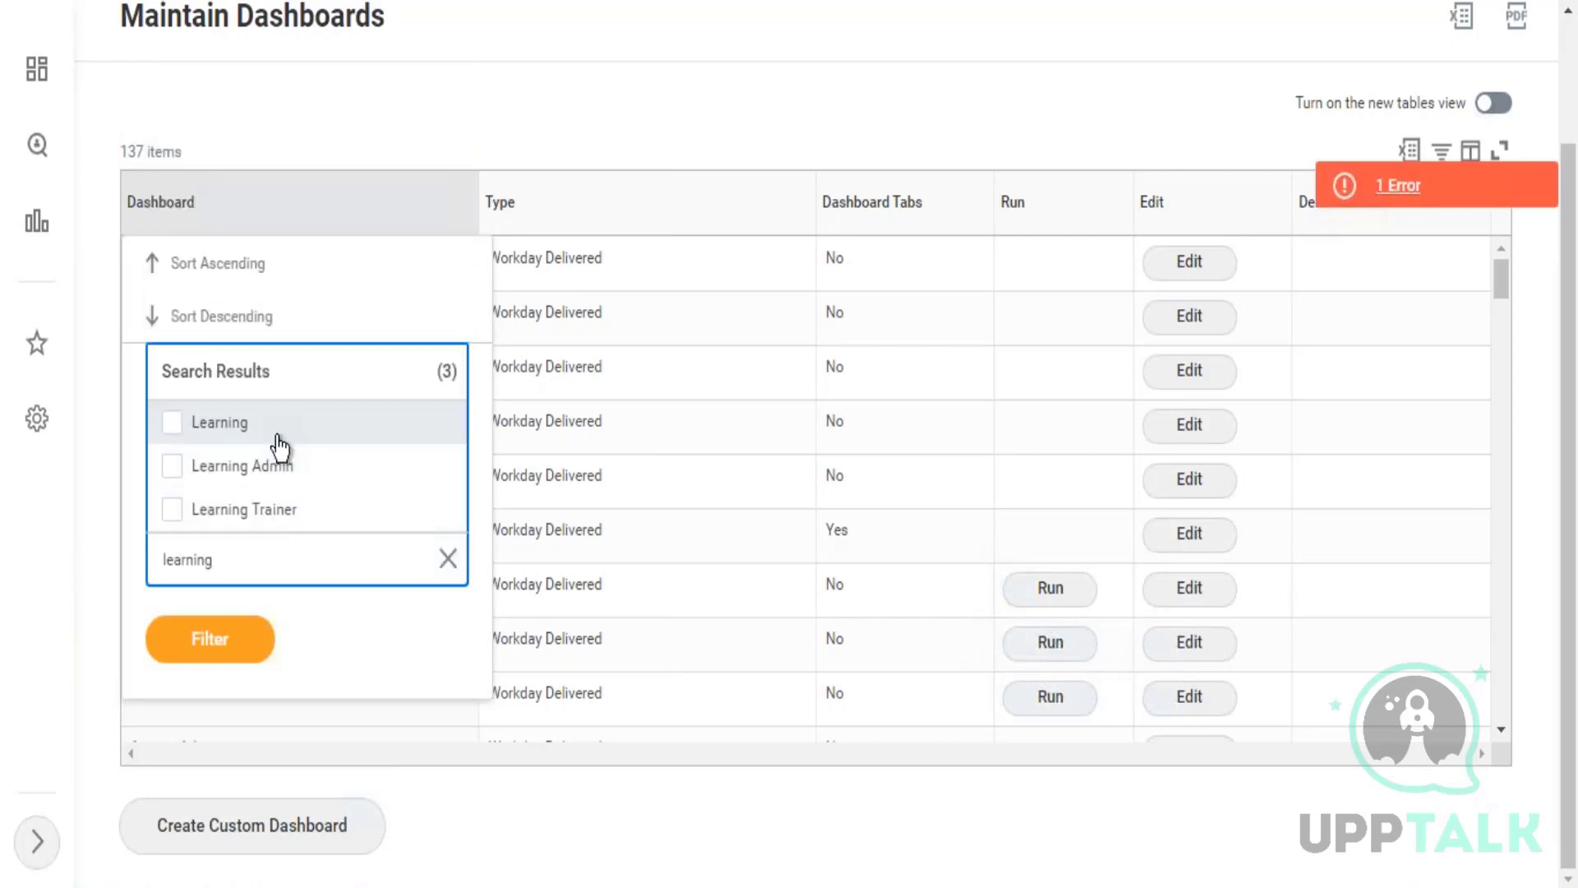
left_click(280, 444)
left_click(216, 645)
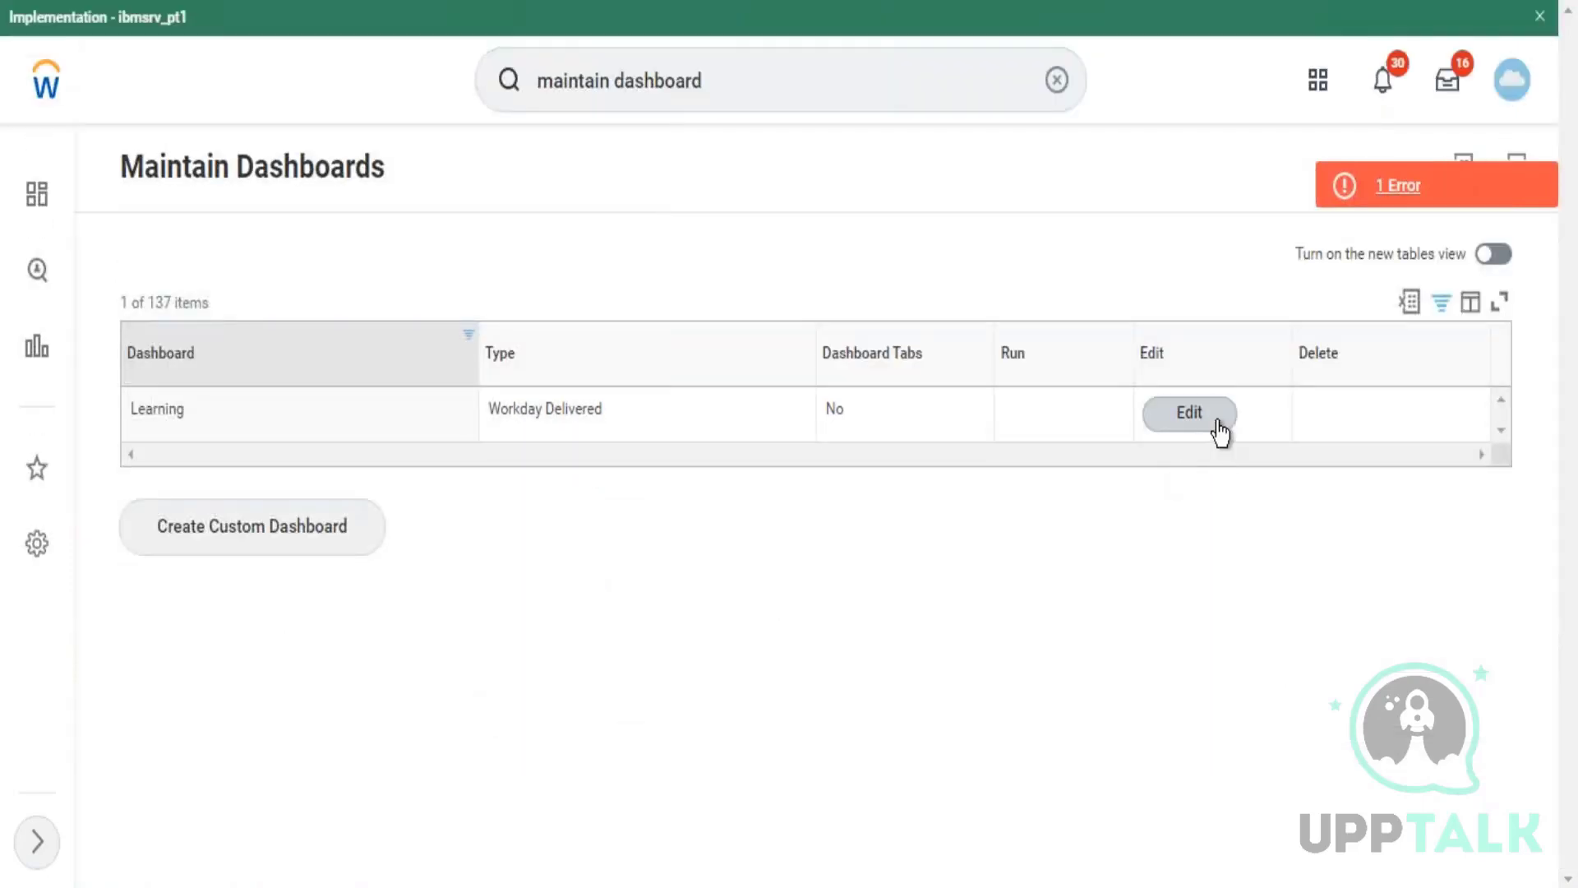
left_click(1220, 429)
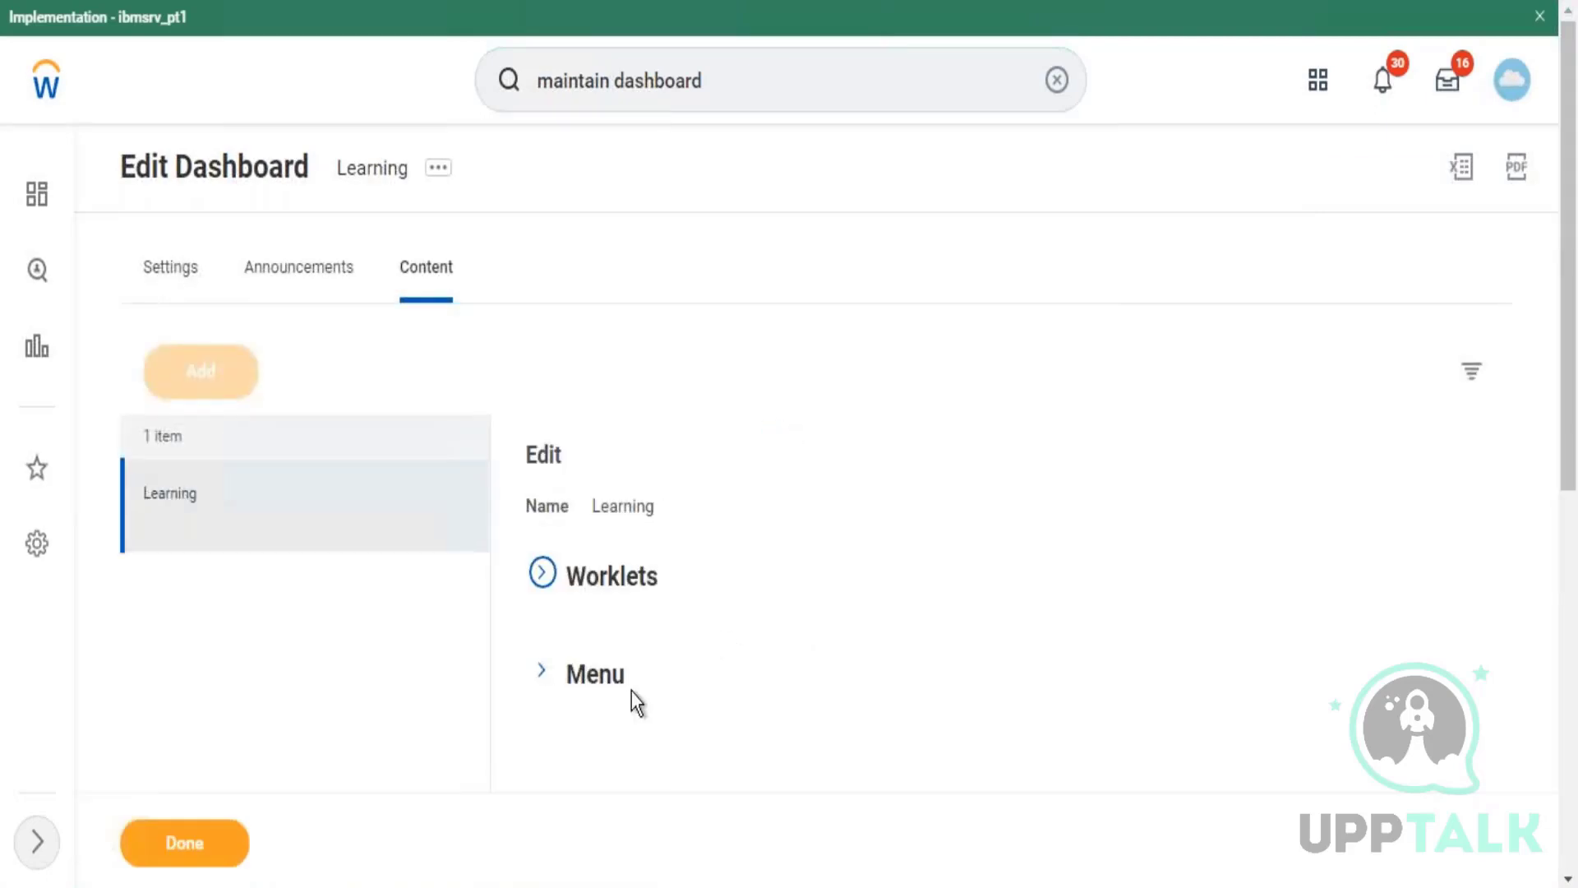
left_click(621, 690)
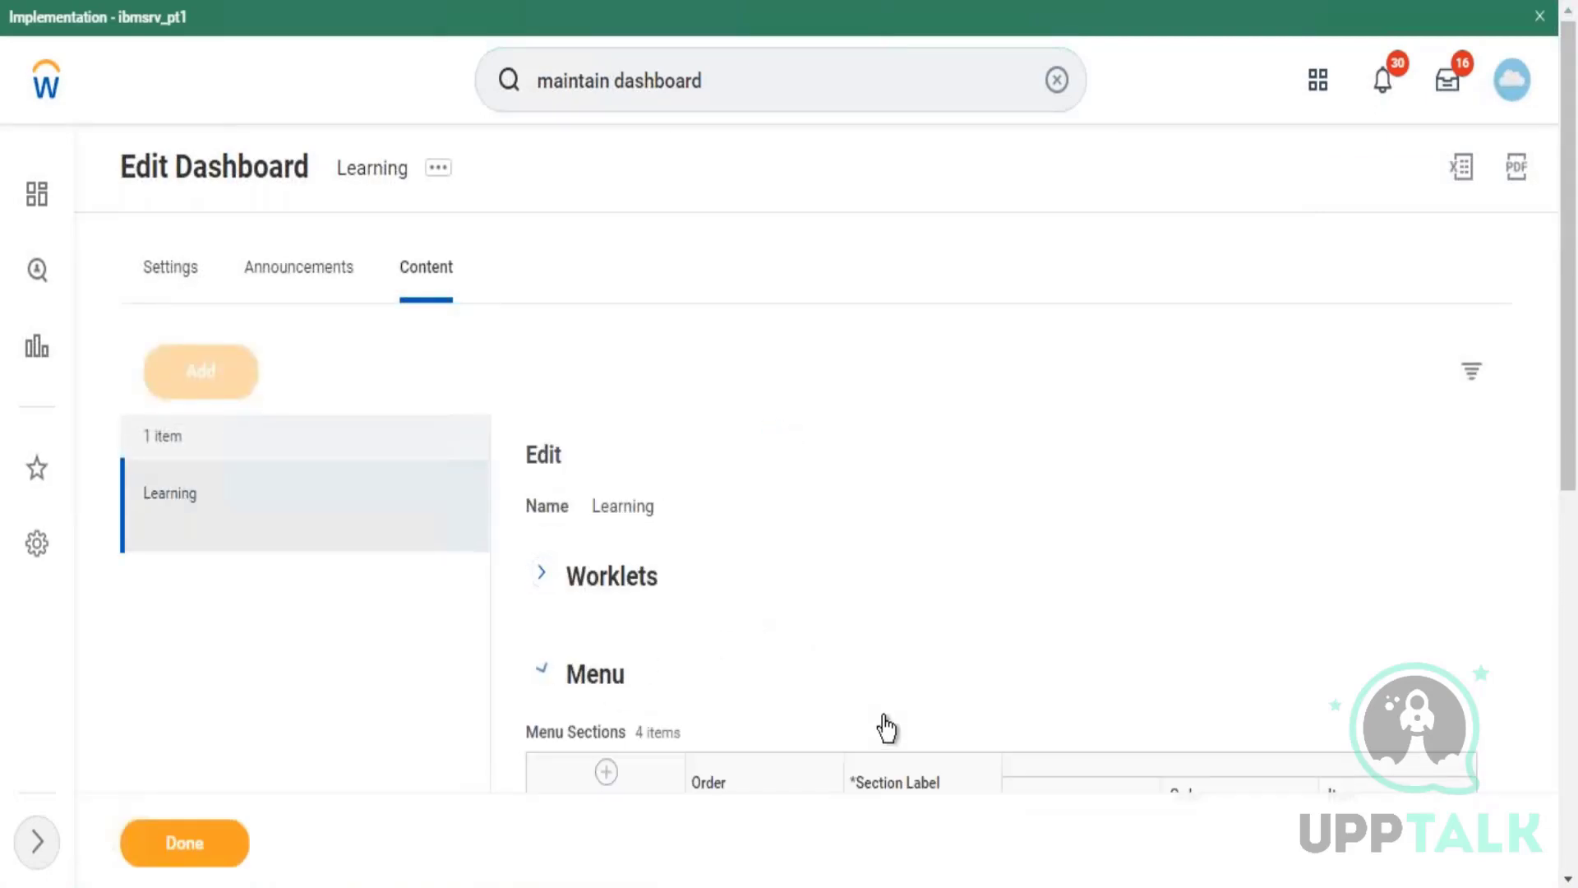
left_click_drag(1564, 416, 1548, 703)
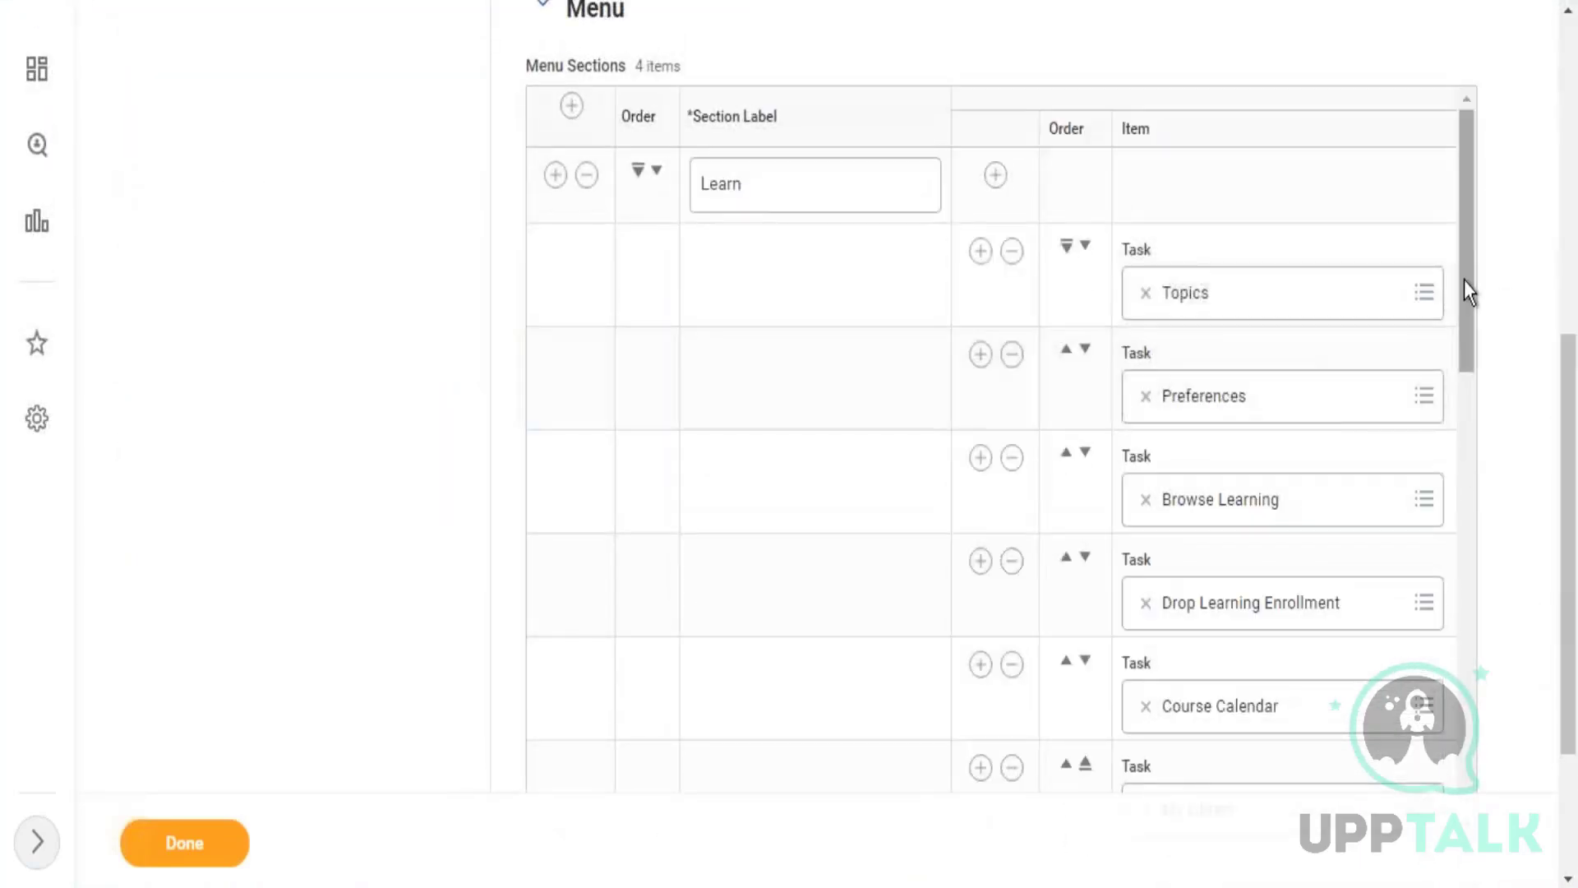
left_click_drag(1468, 278, 1448, 769)
left_click_drag(1567, 620, 1188, 191)
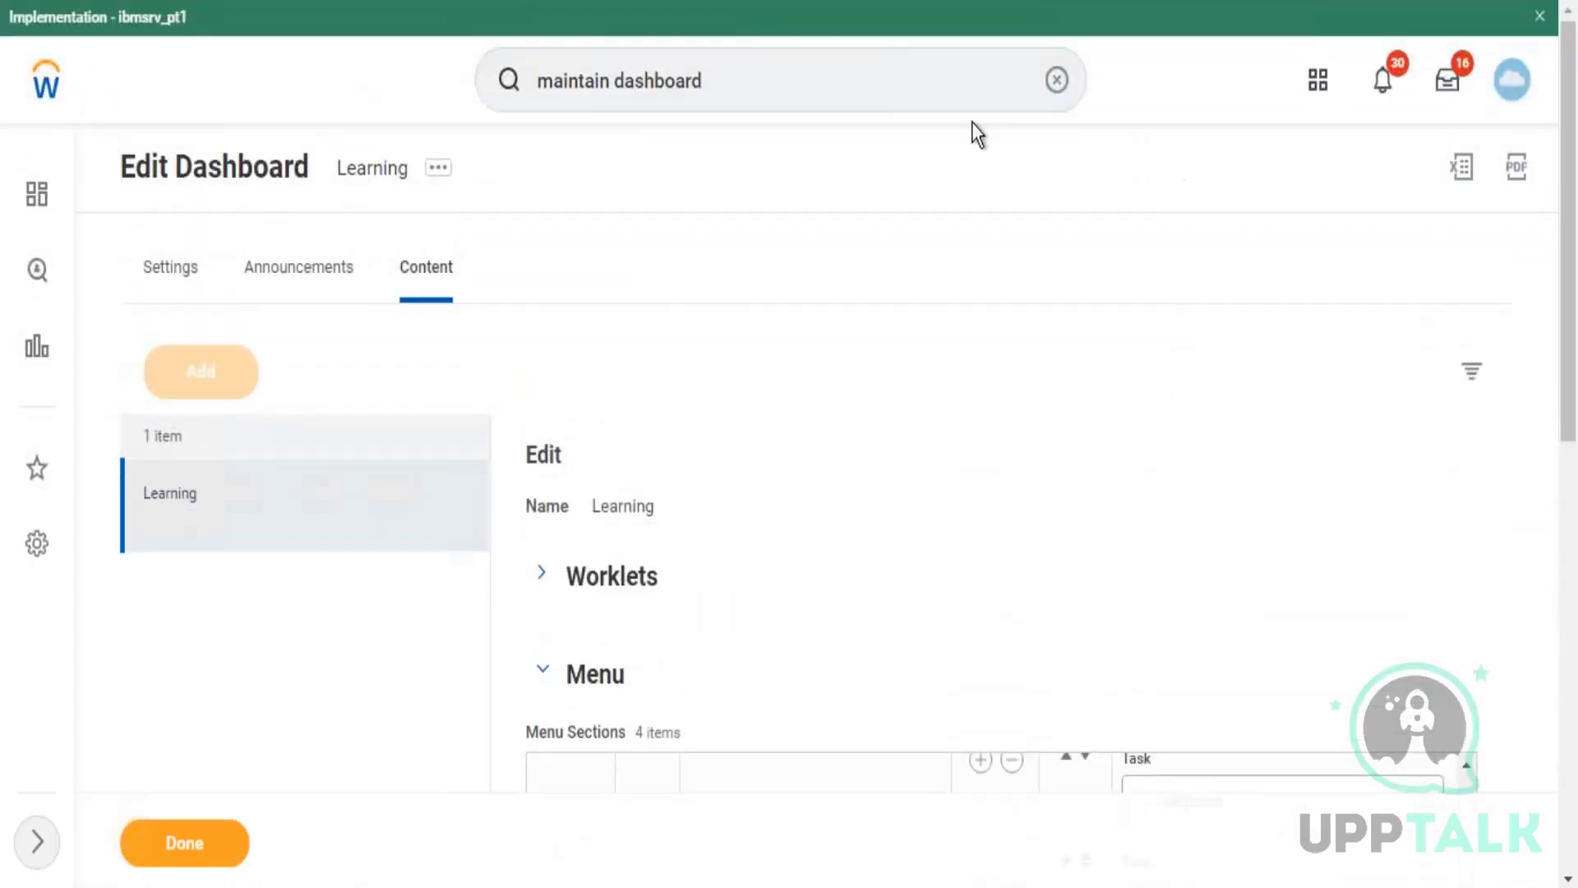
left_click(910, 73)
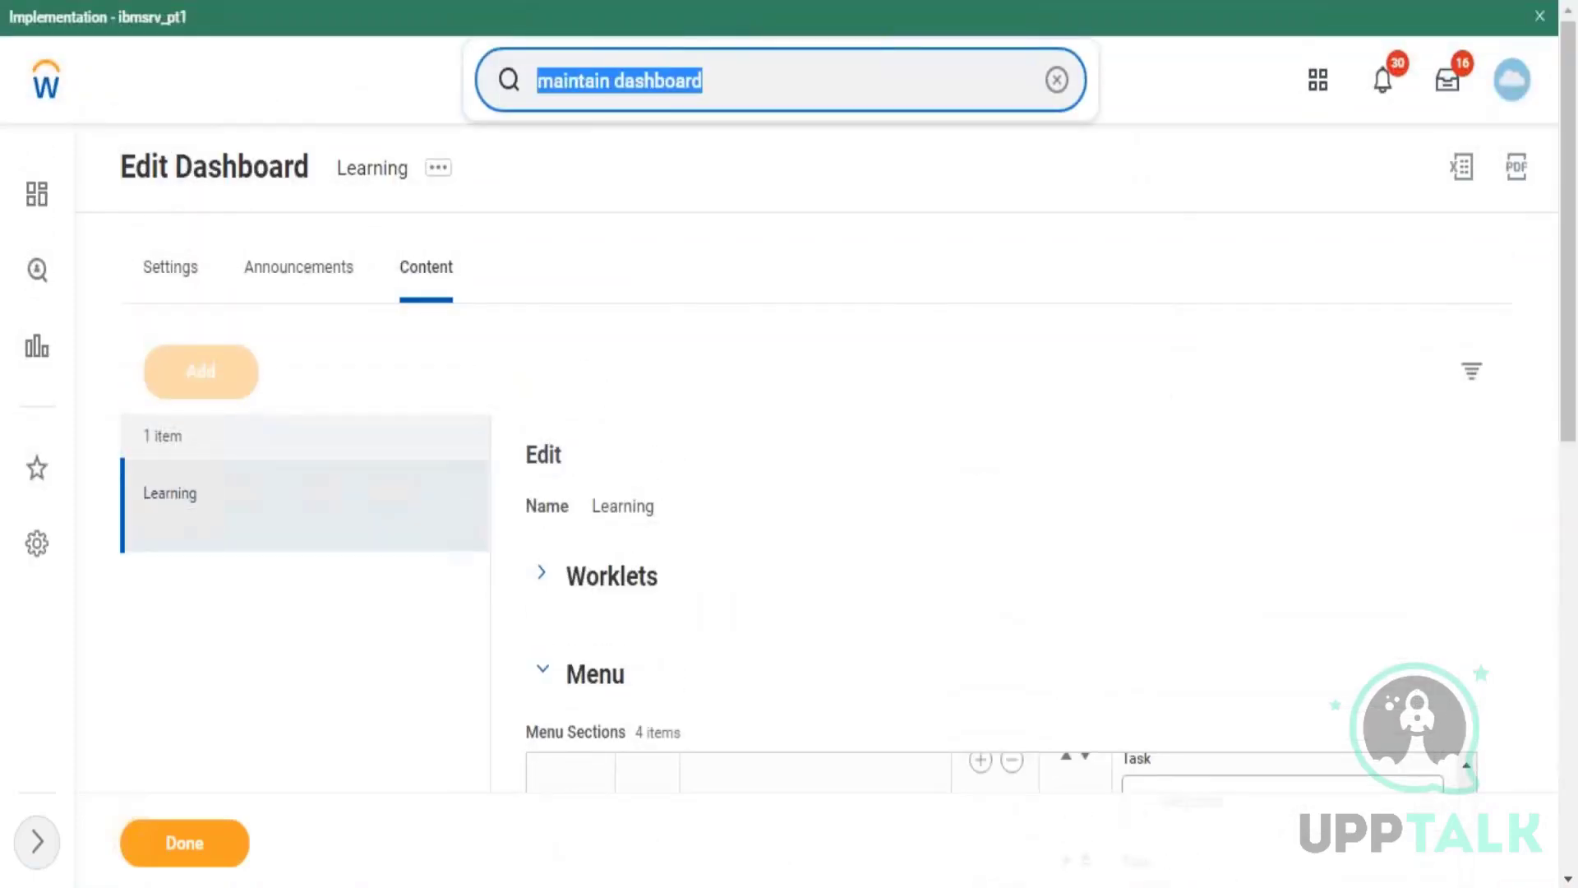
Step: Search 'domain:learning' to list the 22 matching security domains
type("domain")
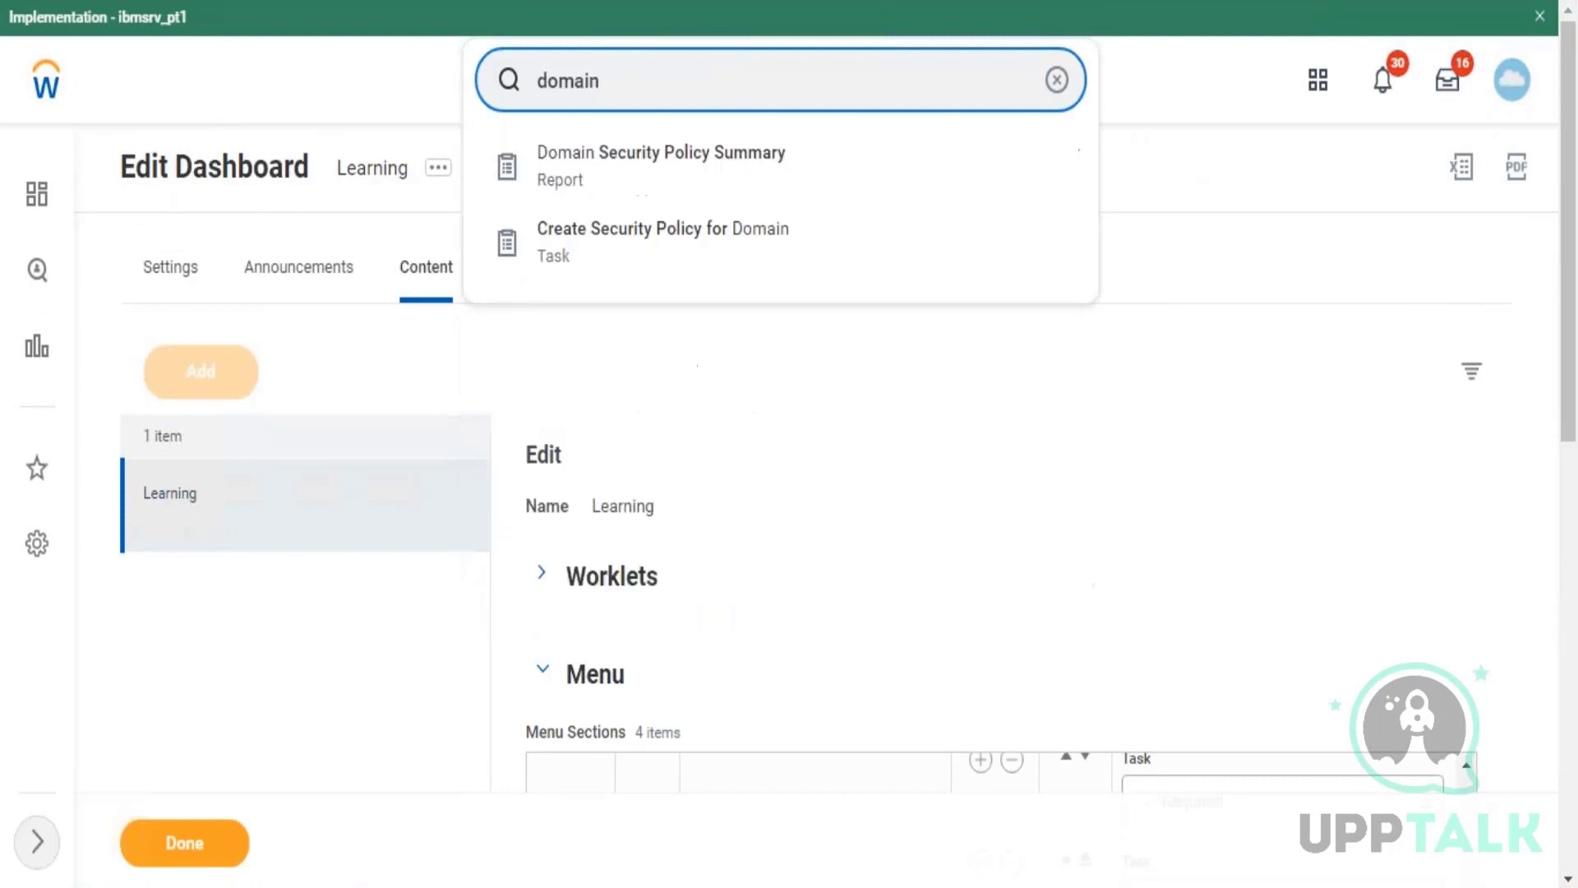
type(":learning")
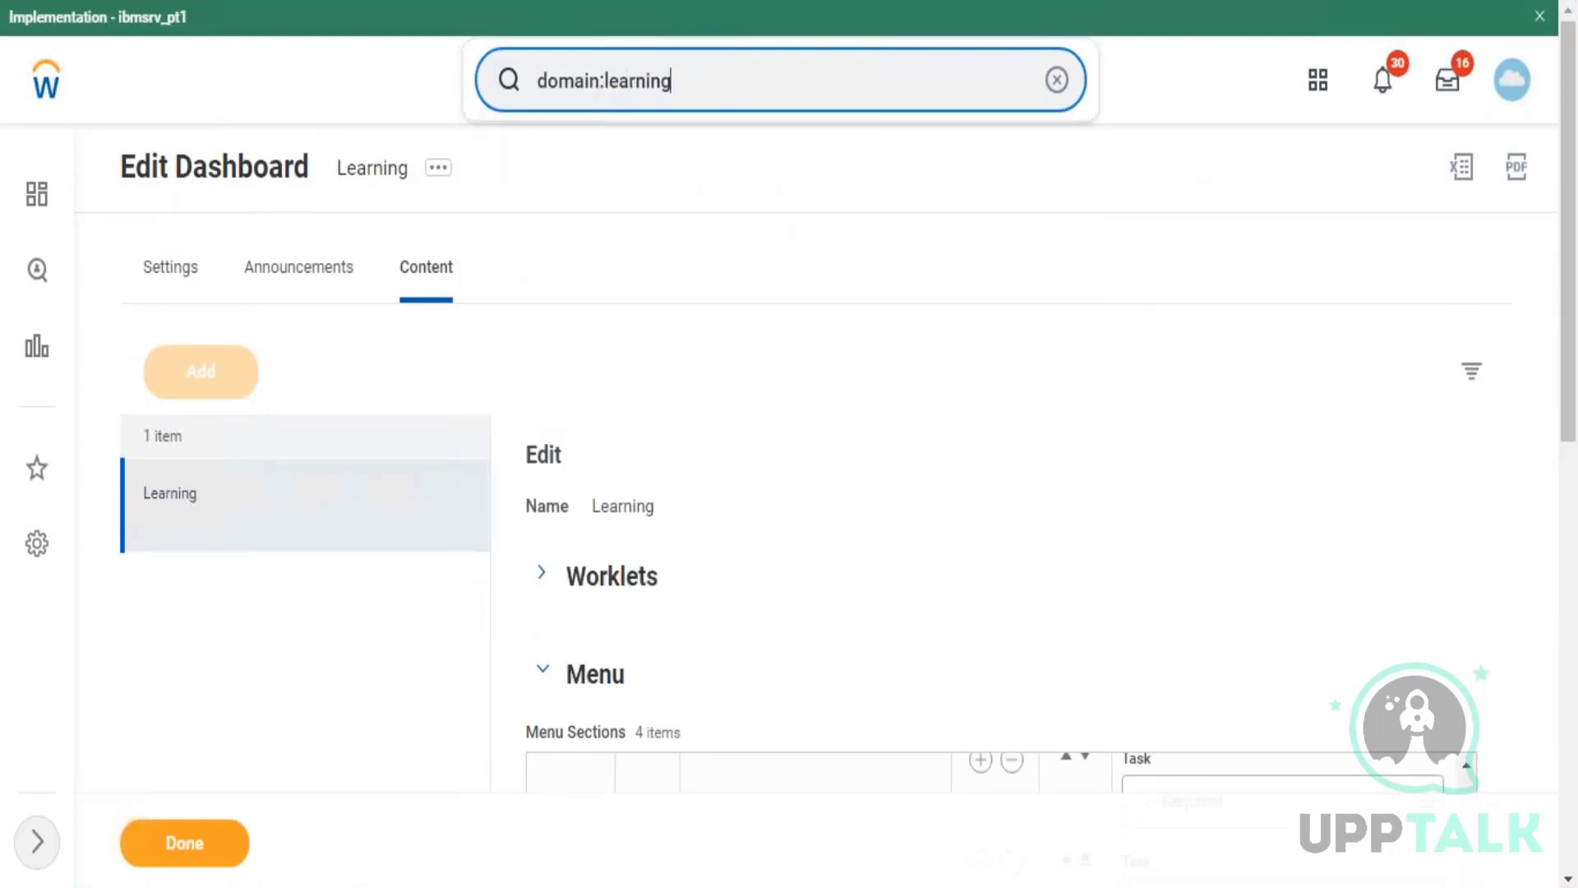
key("Escape")
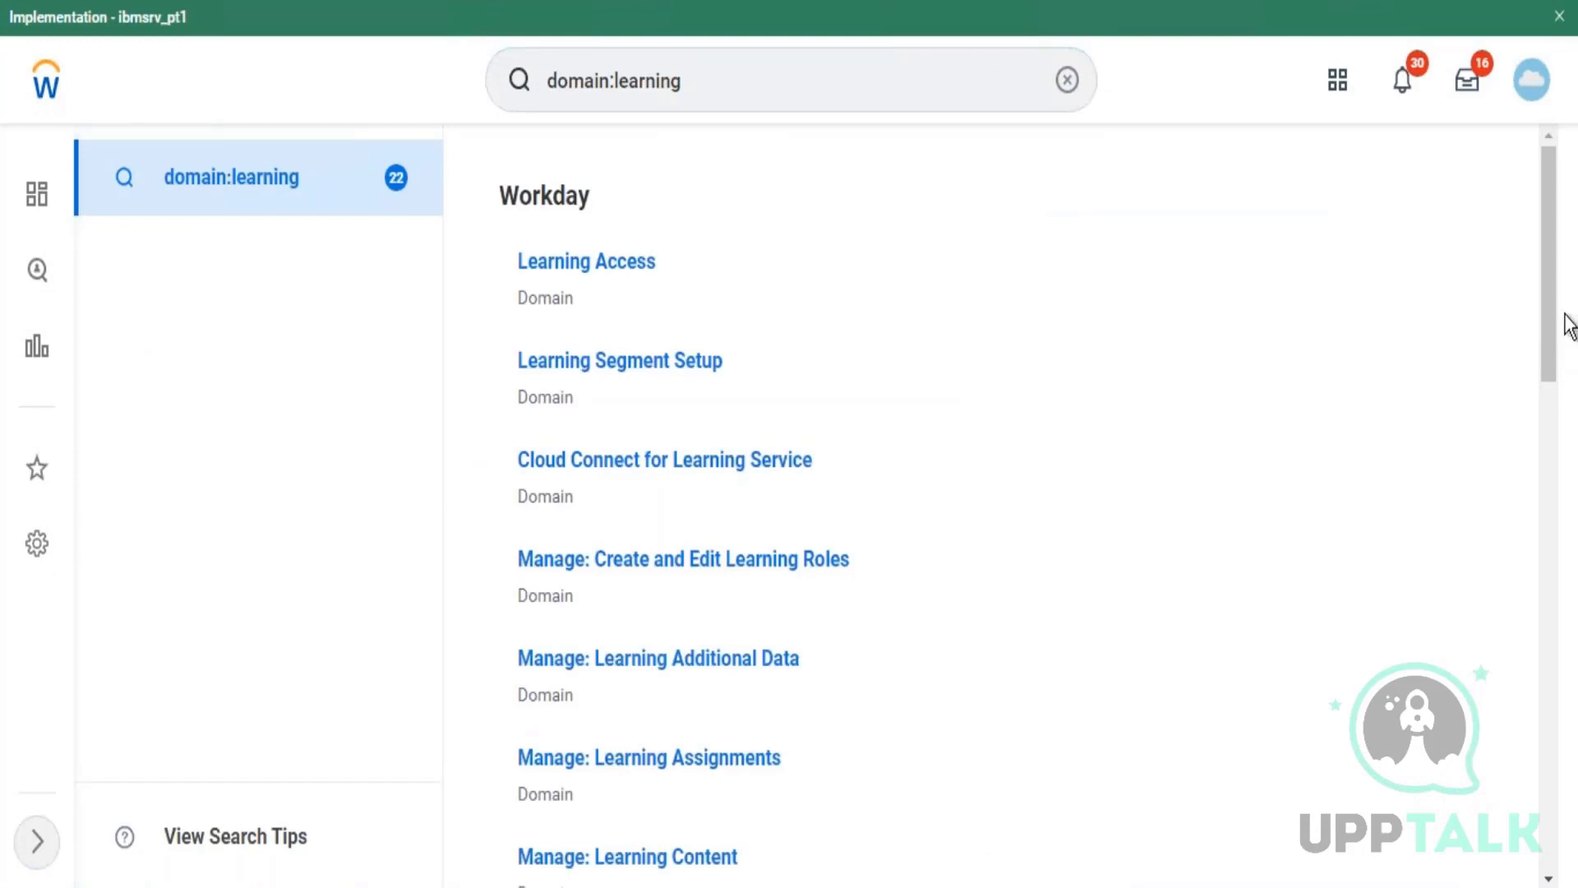
left_click_drag(1550, 317, 1492, 570)
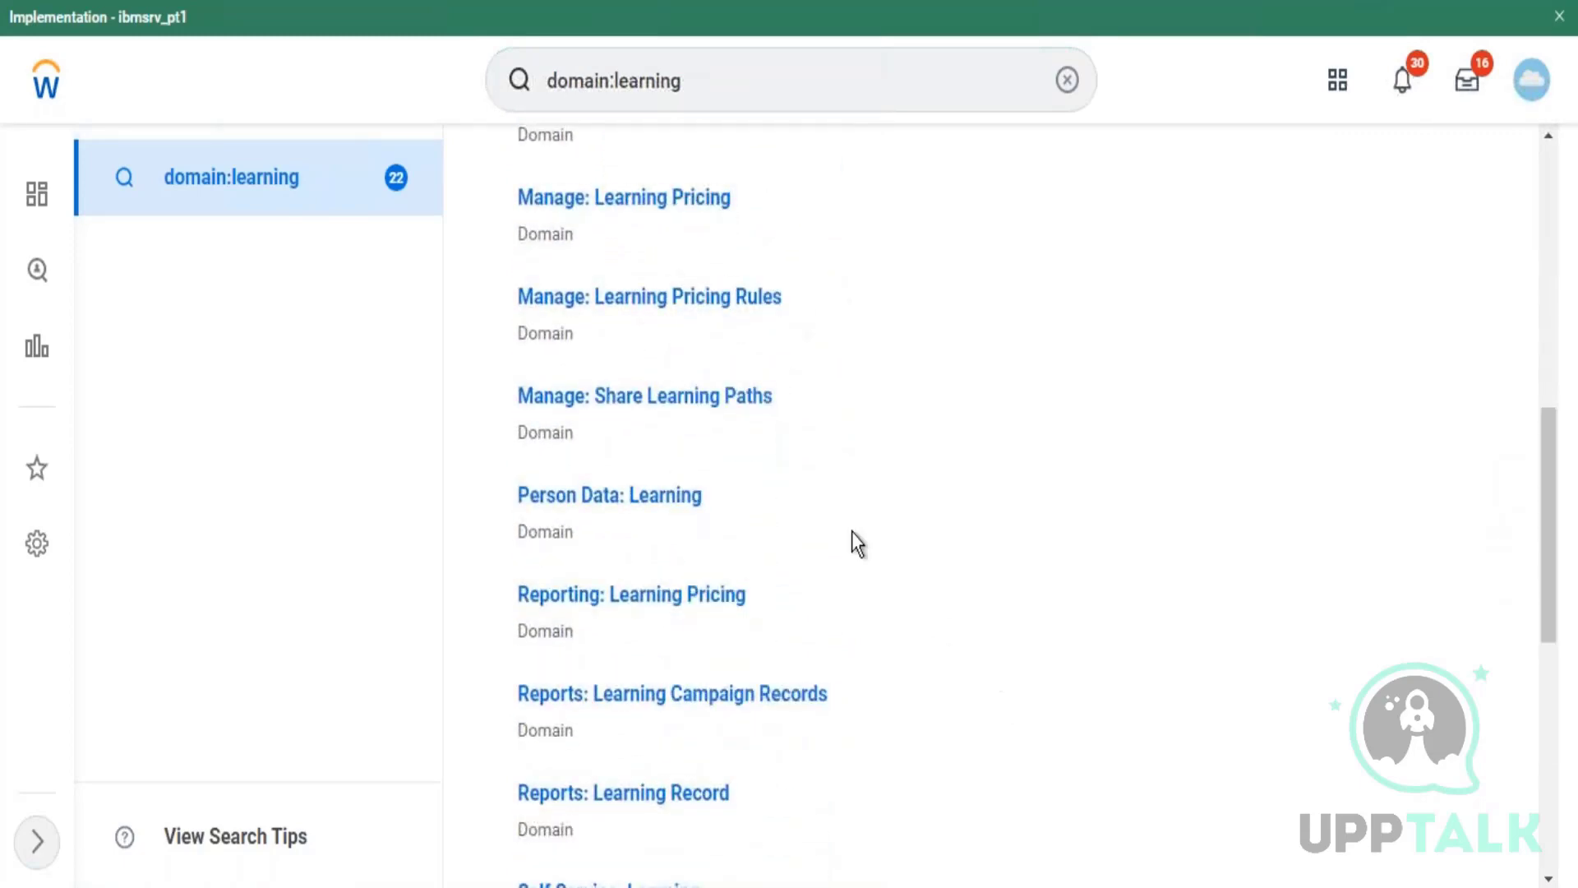
Step: Review Person Data: Learning's security policy permissions, then cancel without changes
left_click(721, 495)
mouse_move(797, 162)
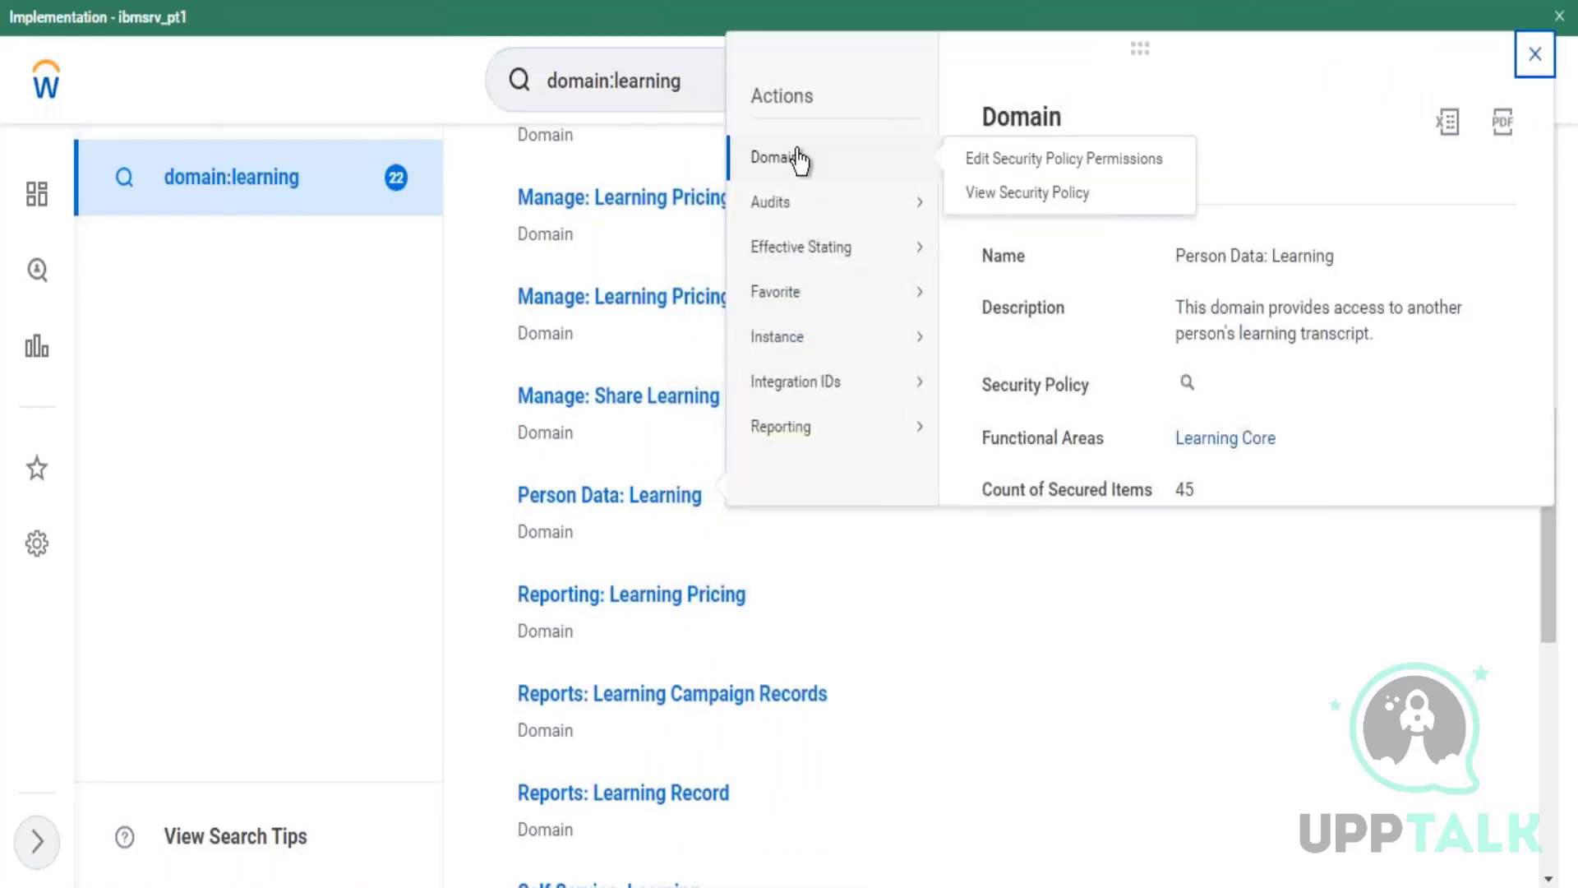
key("Escape")
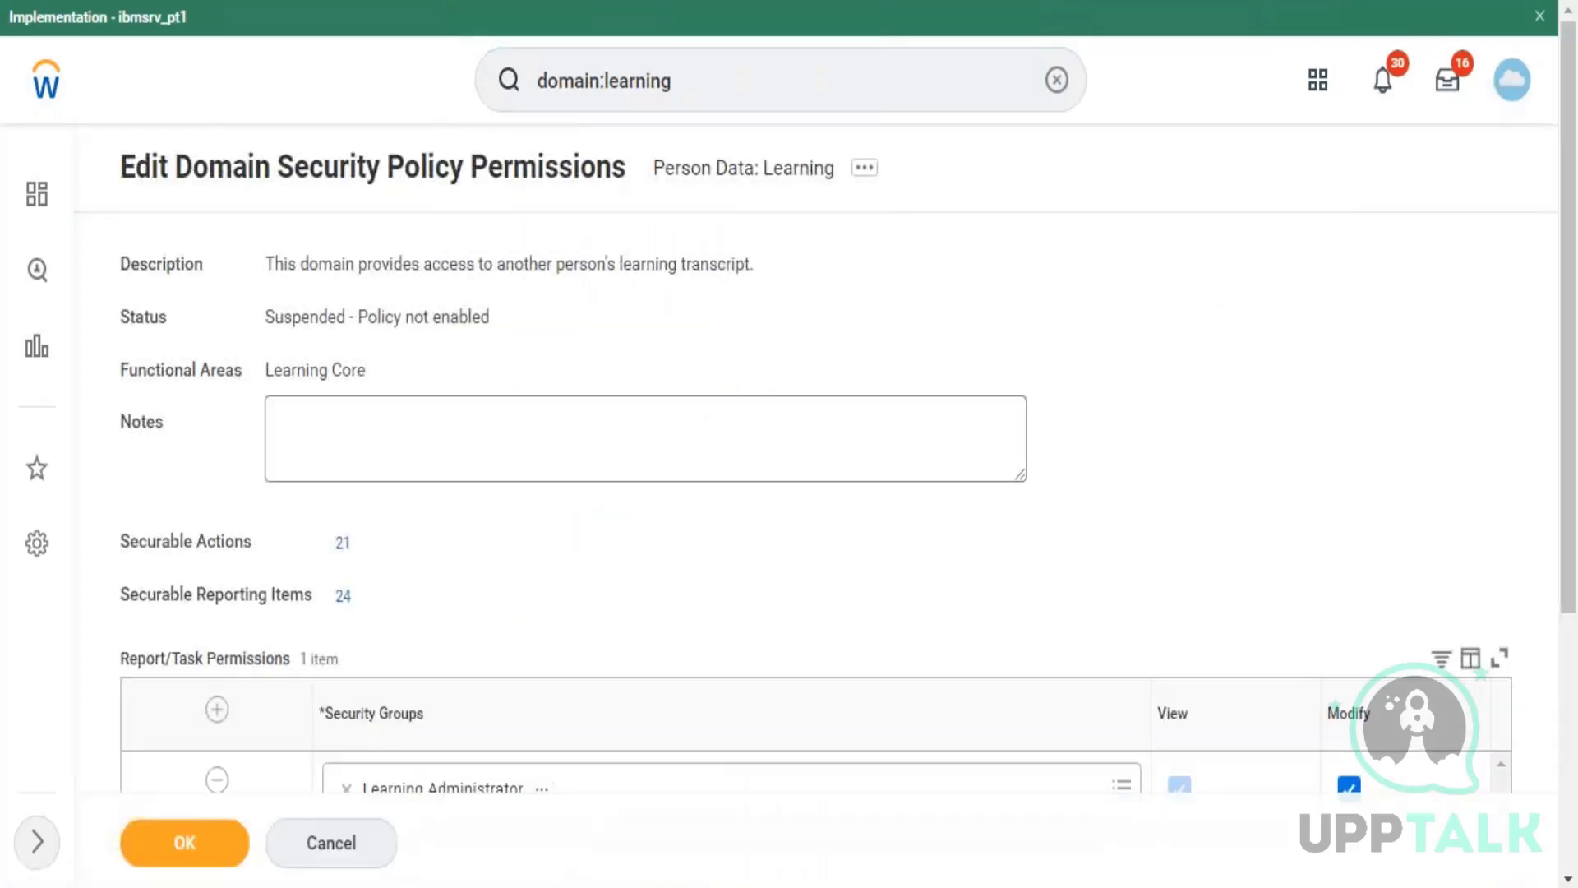
left_click_drag(1572, 423, 1553, 553)
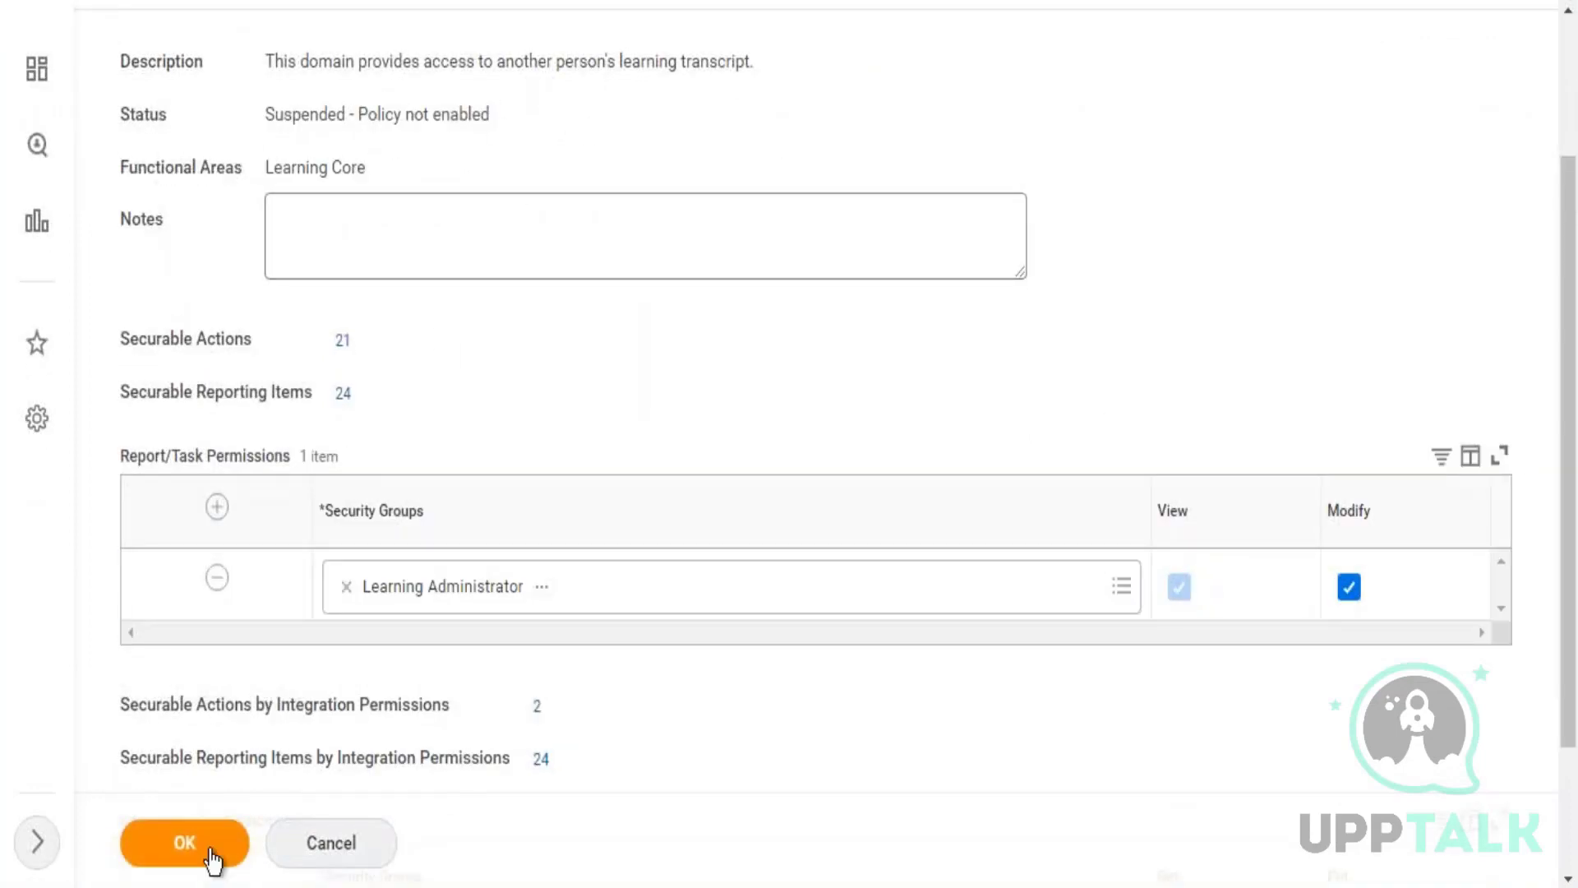
left_click(314, 854)
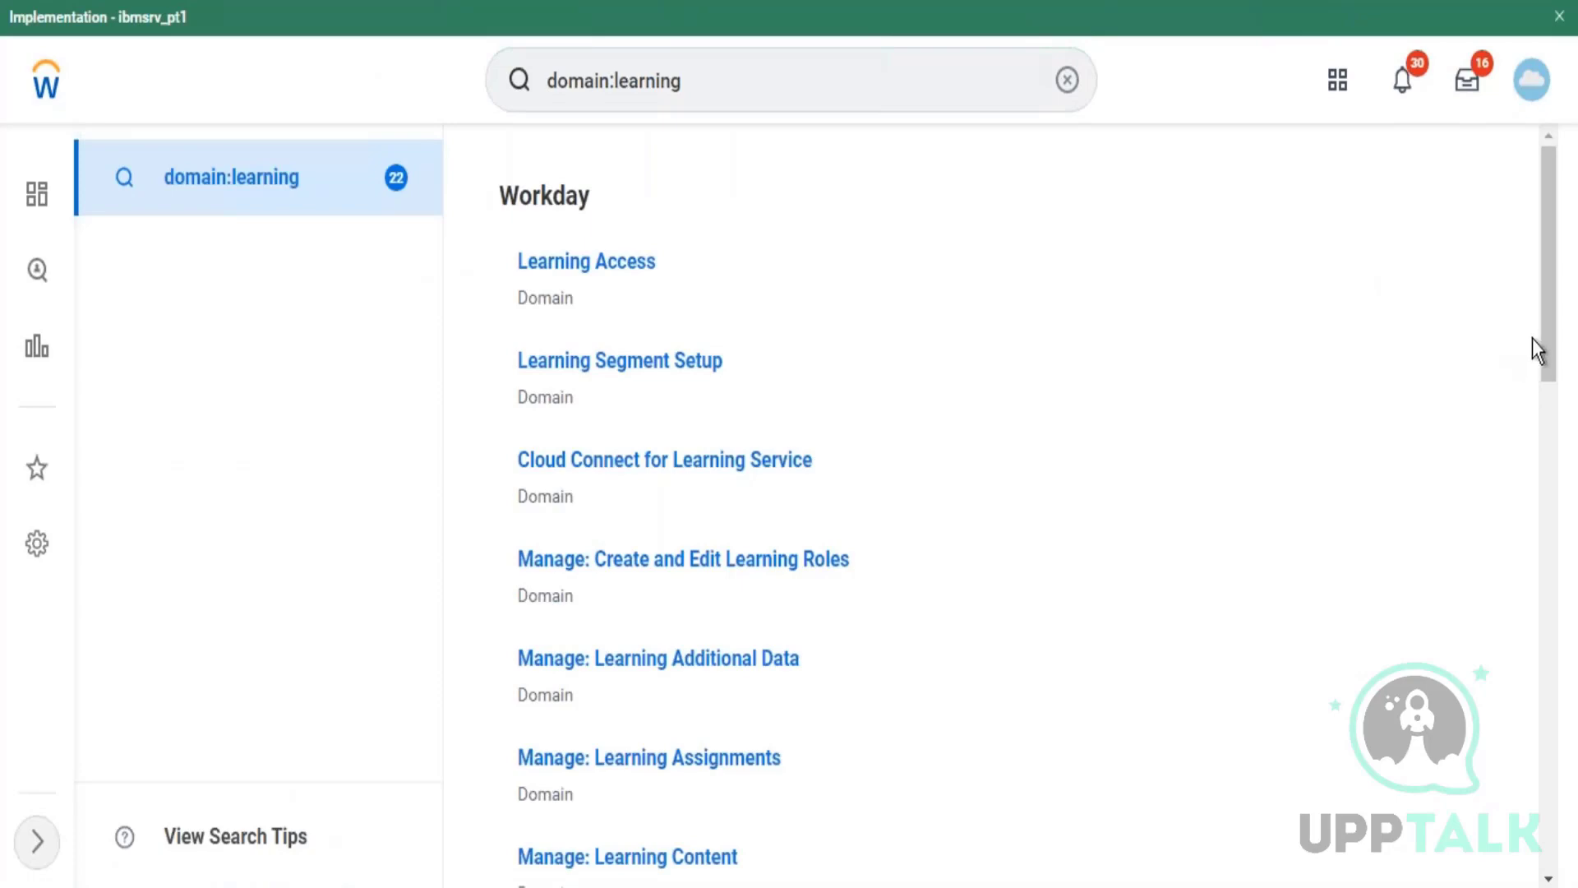
left_click_drag(1542, 338, 1472, 684)
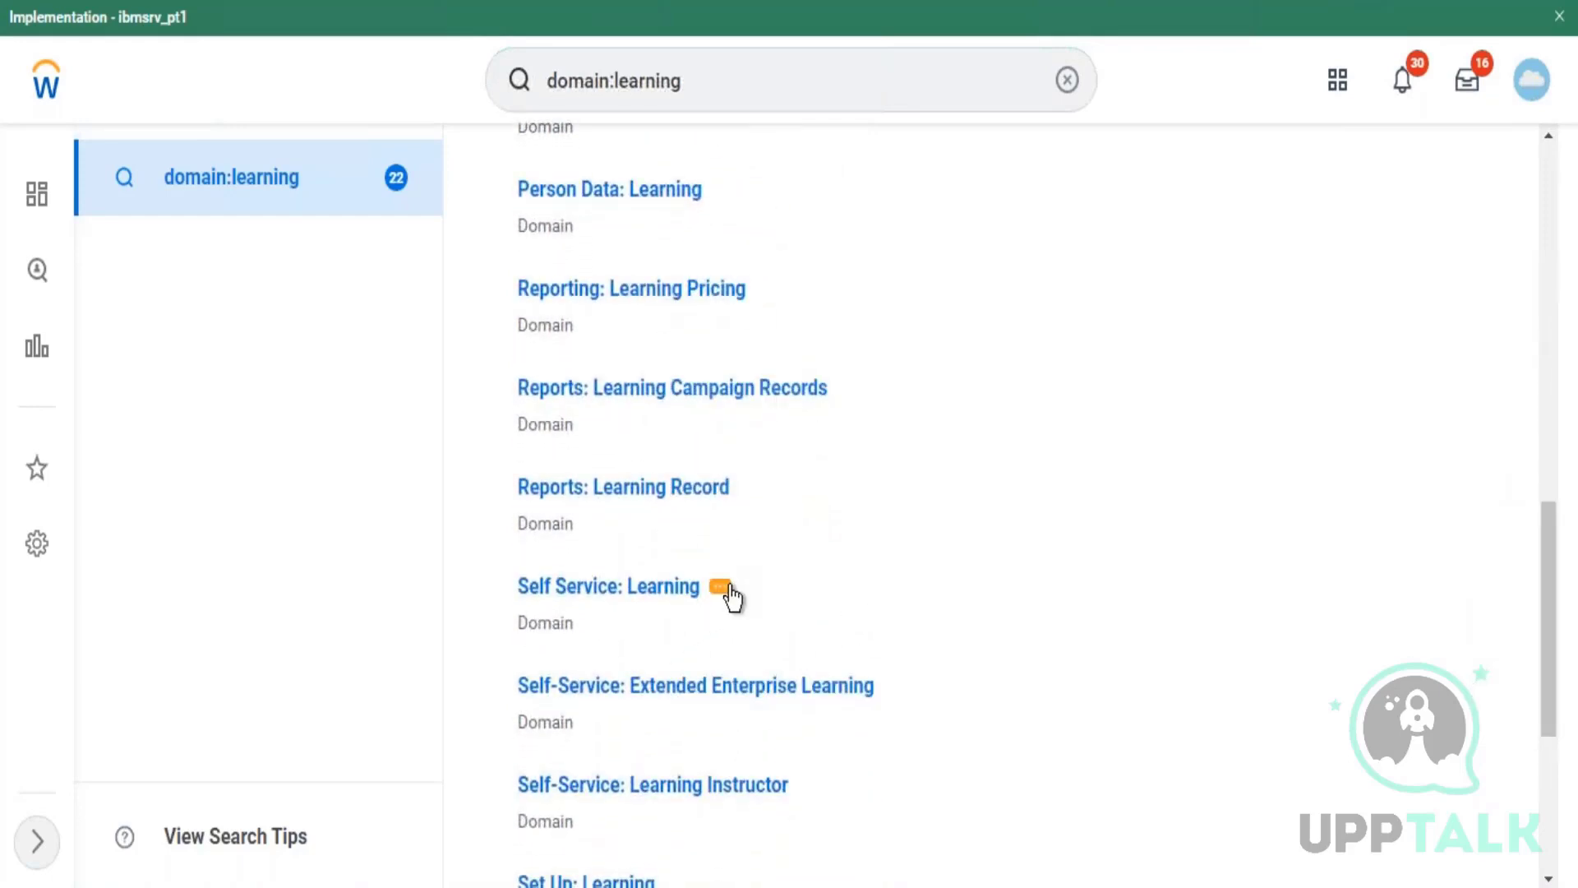
left_click(721, 586)
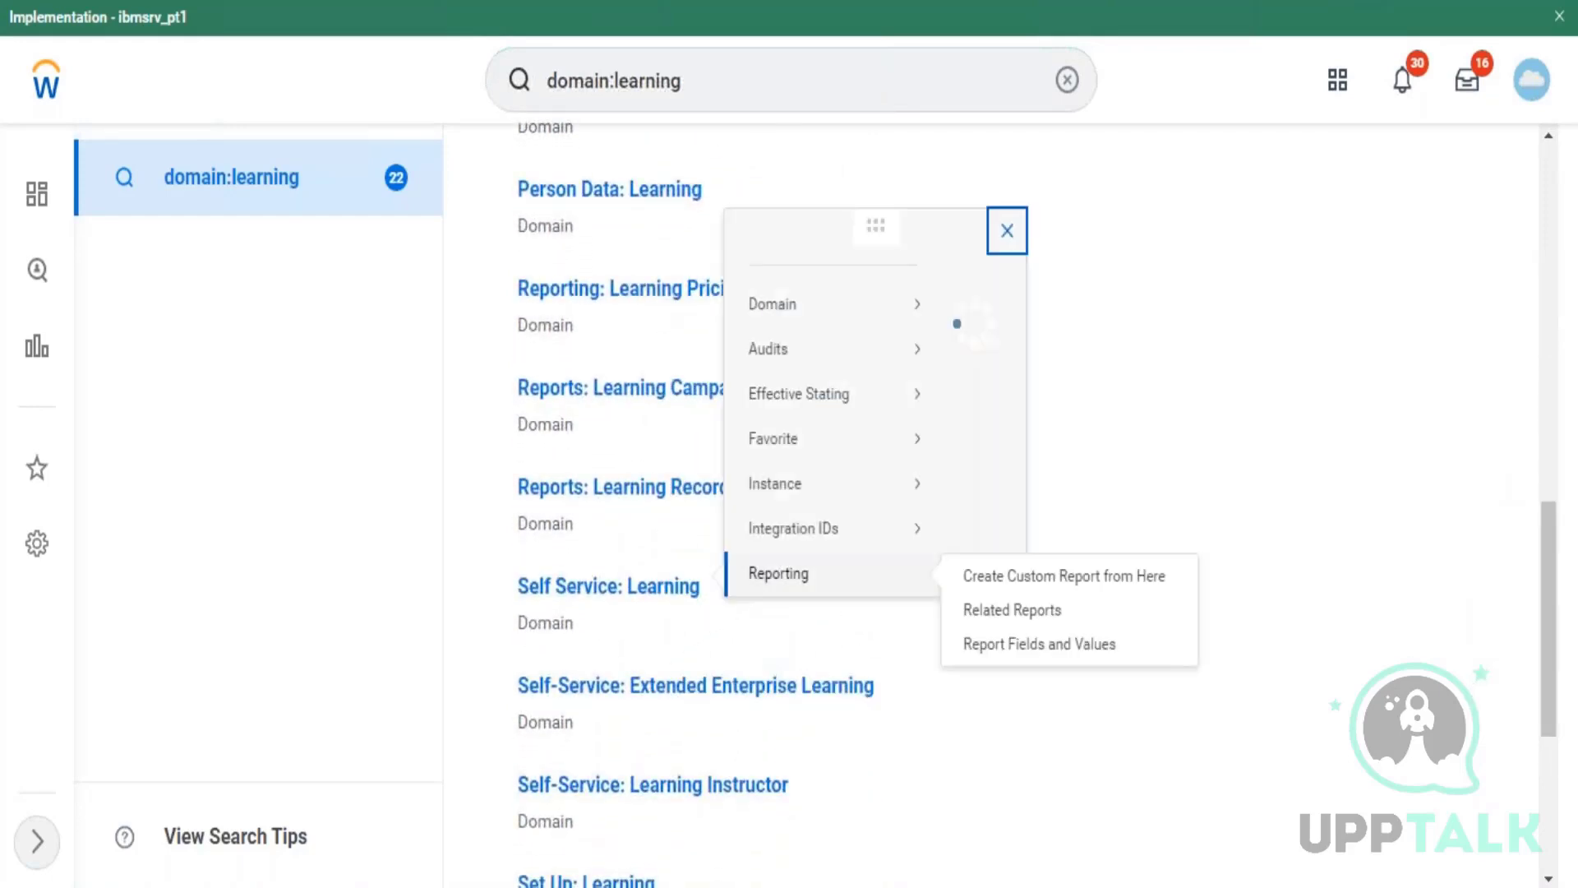
mouse_move(789, 145)
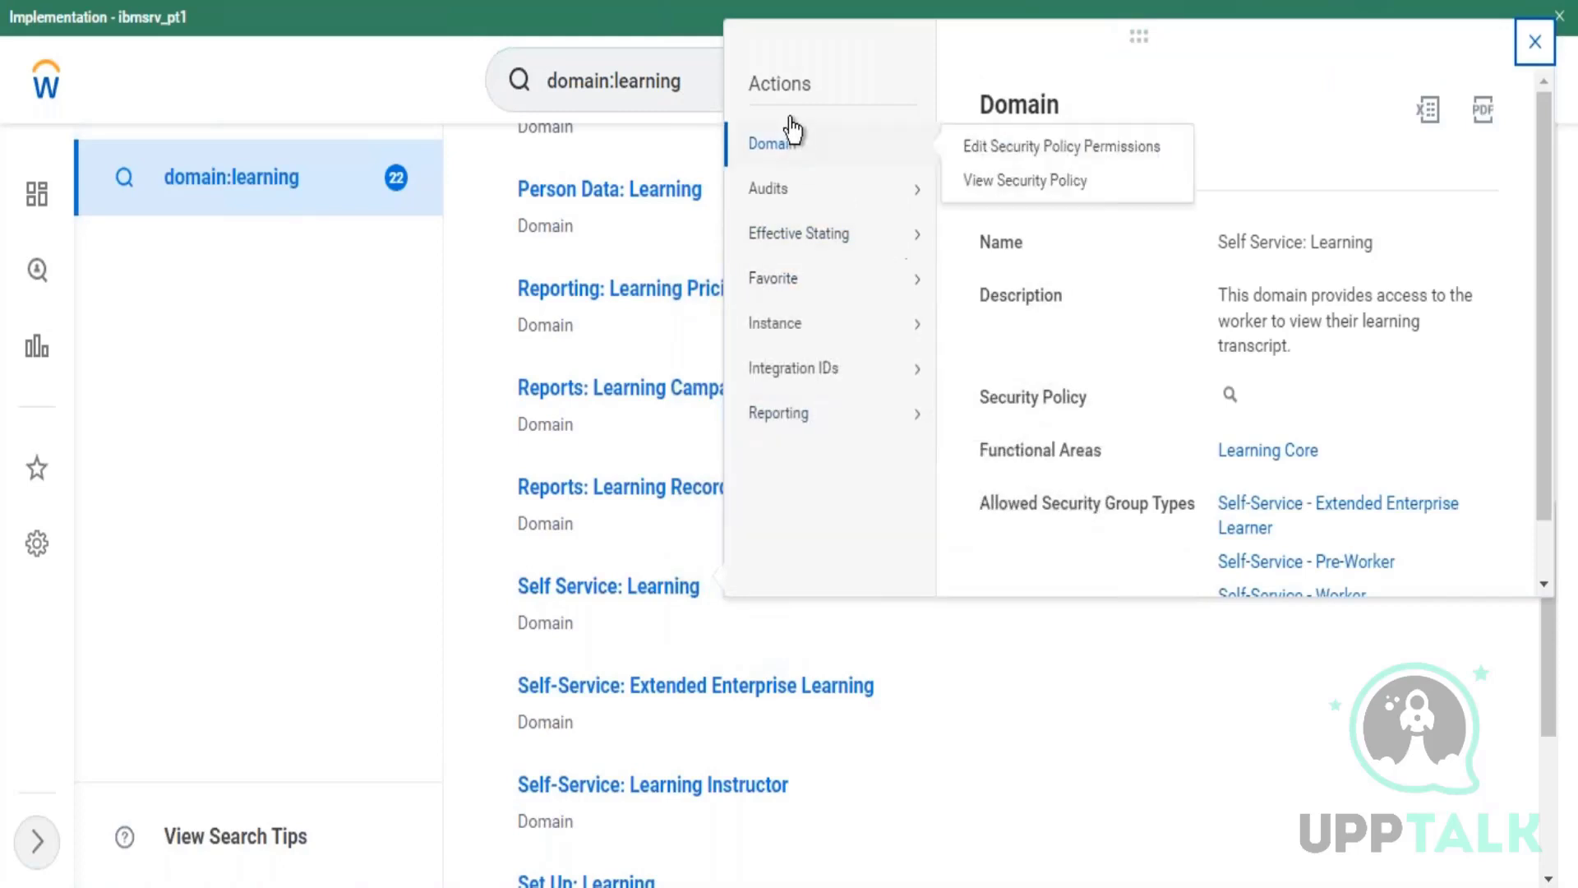
left_click(957, 146)
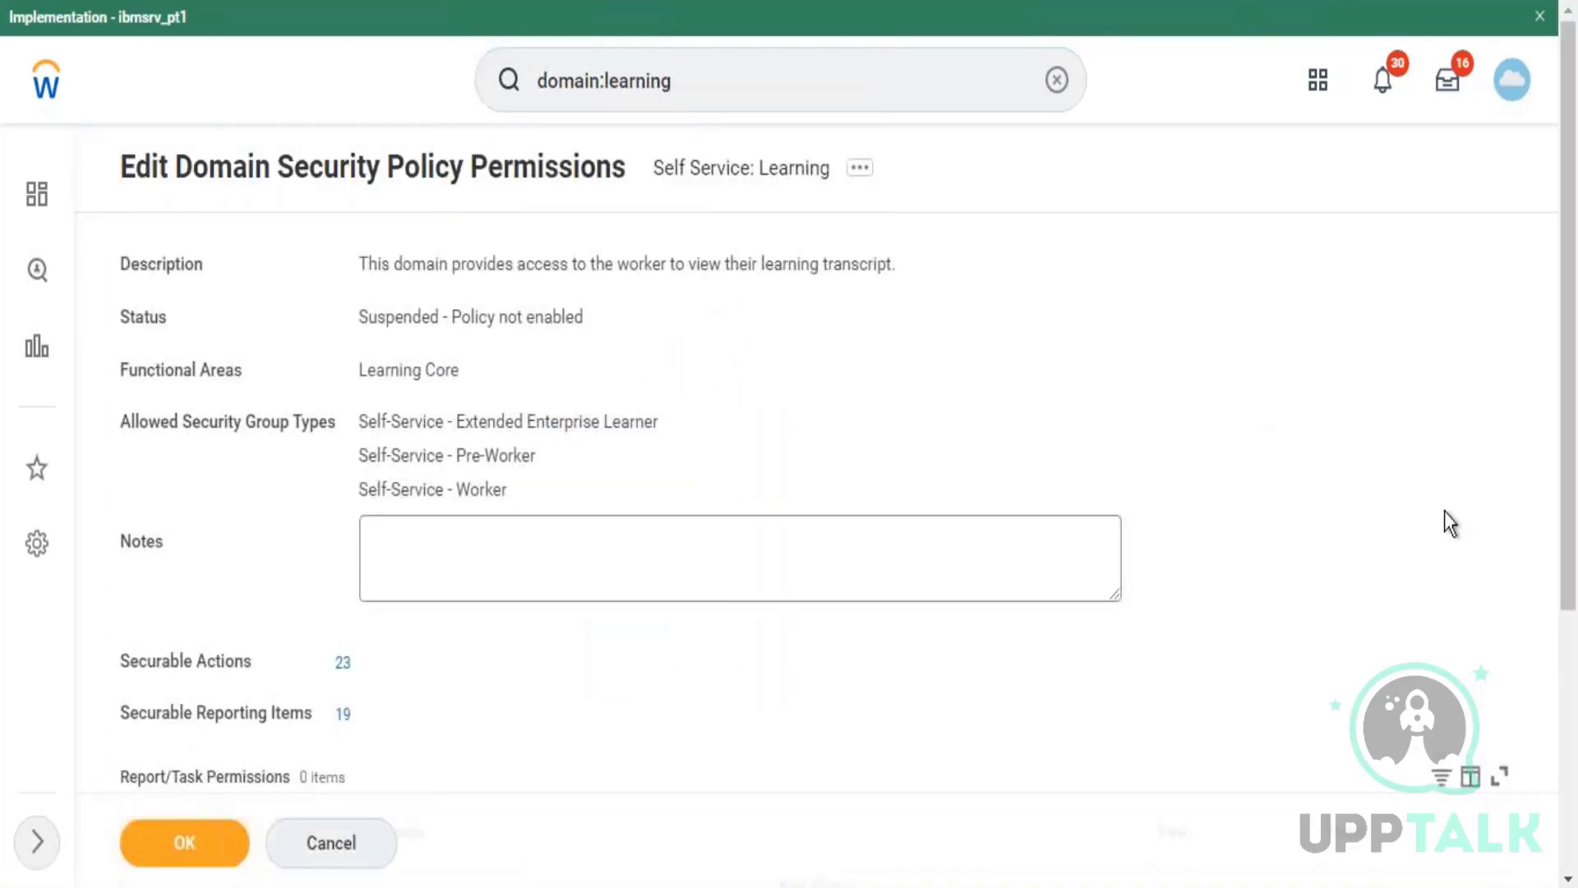
left_click_drag(1567, 376, 1556, 554)
scroll(1552, 348, "up", 3)
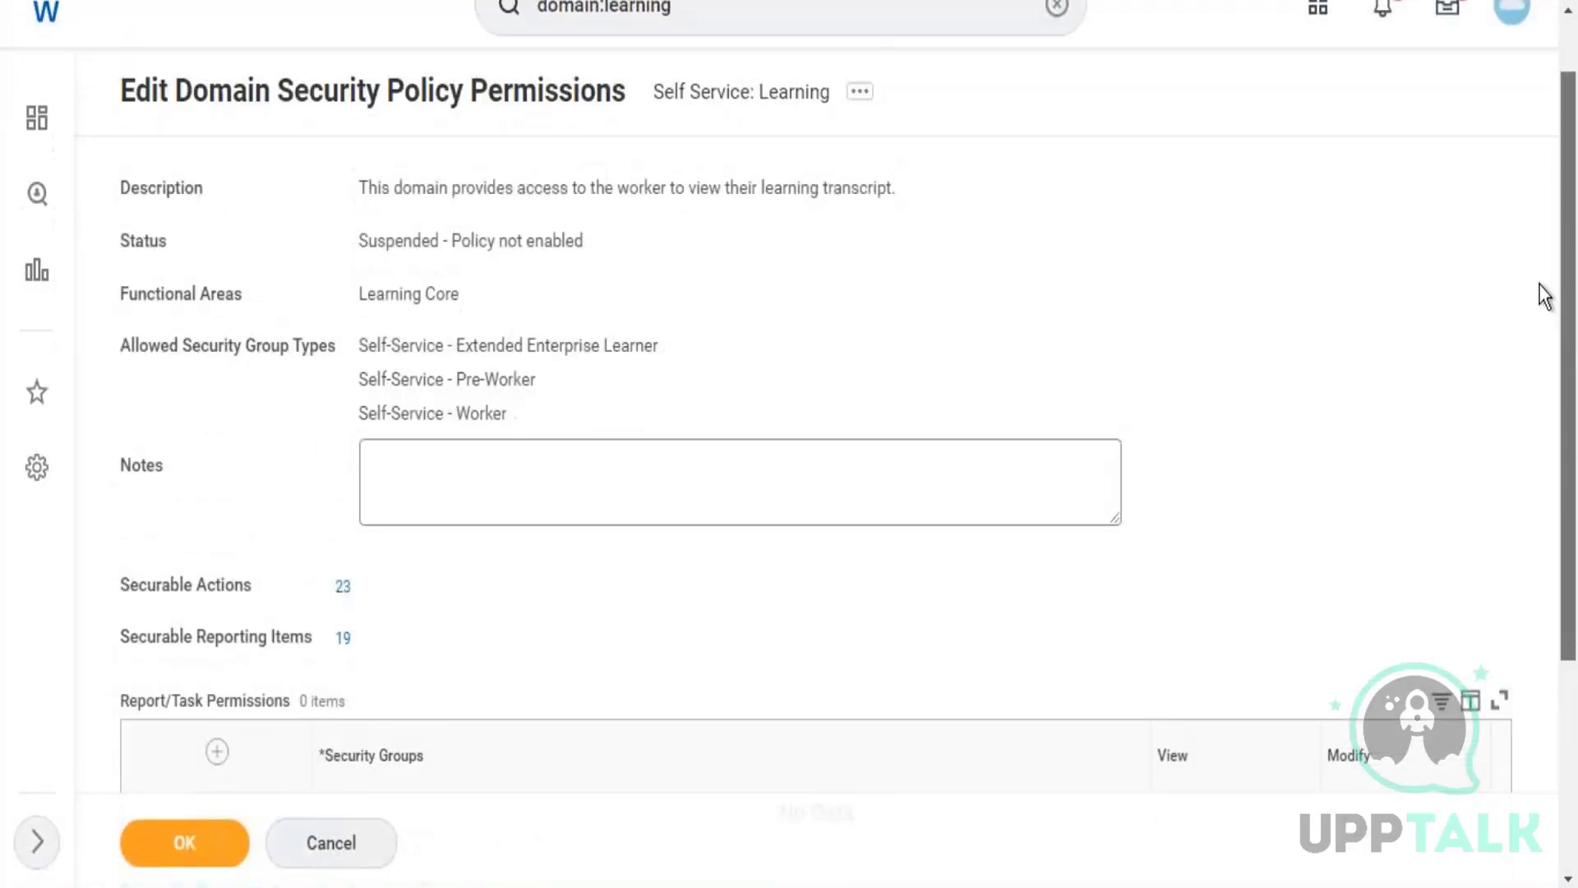
left_click(788, 75)
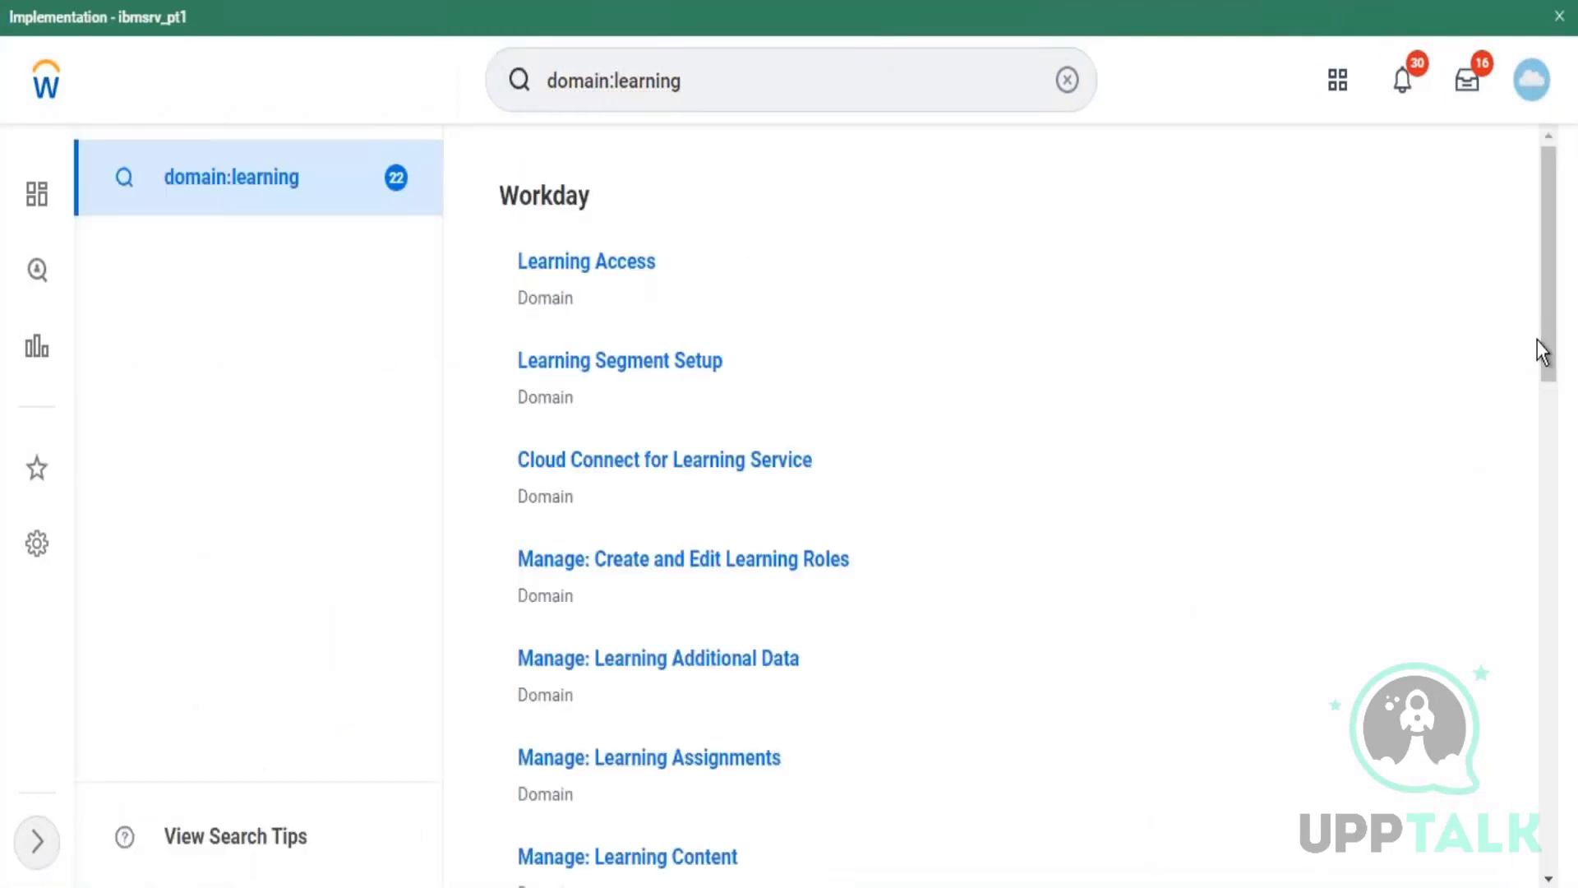
scroll(1536, 461, "down", 5)
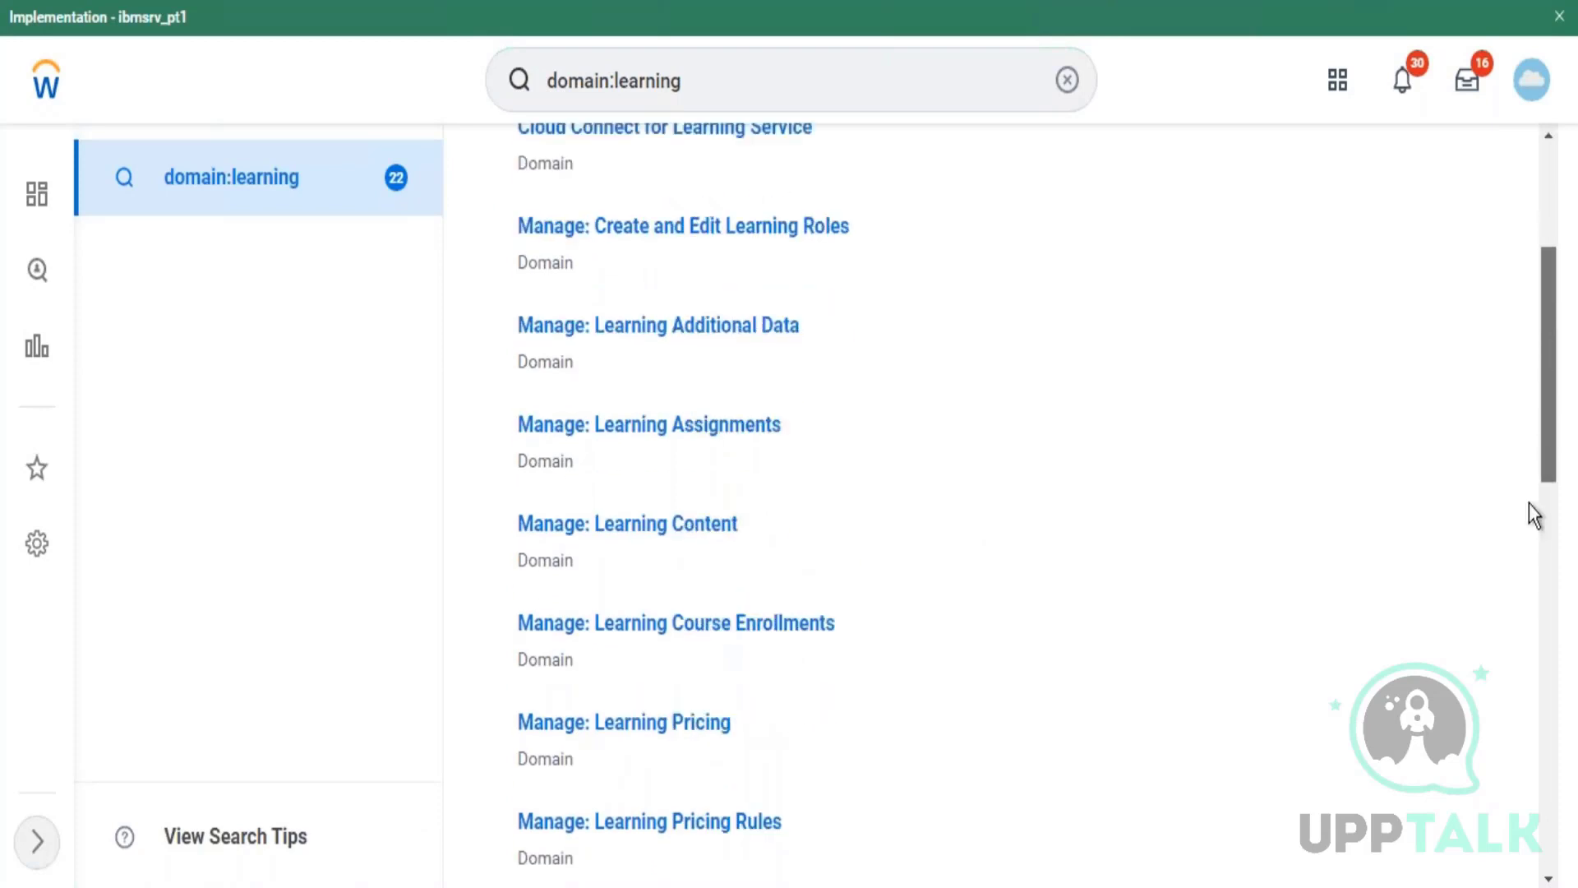
scroll(1517, 579, "down", 6)
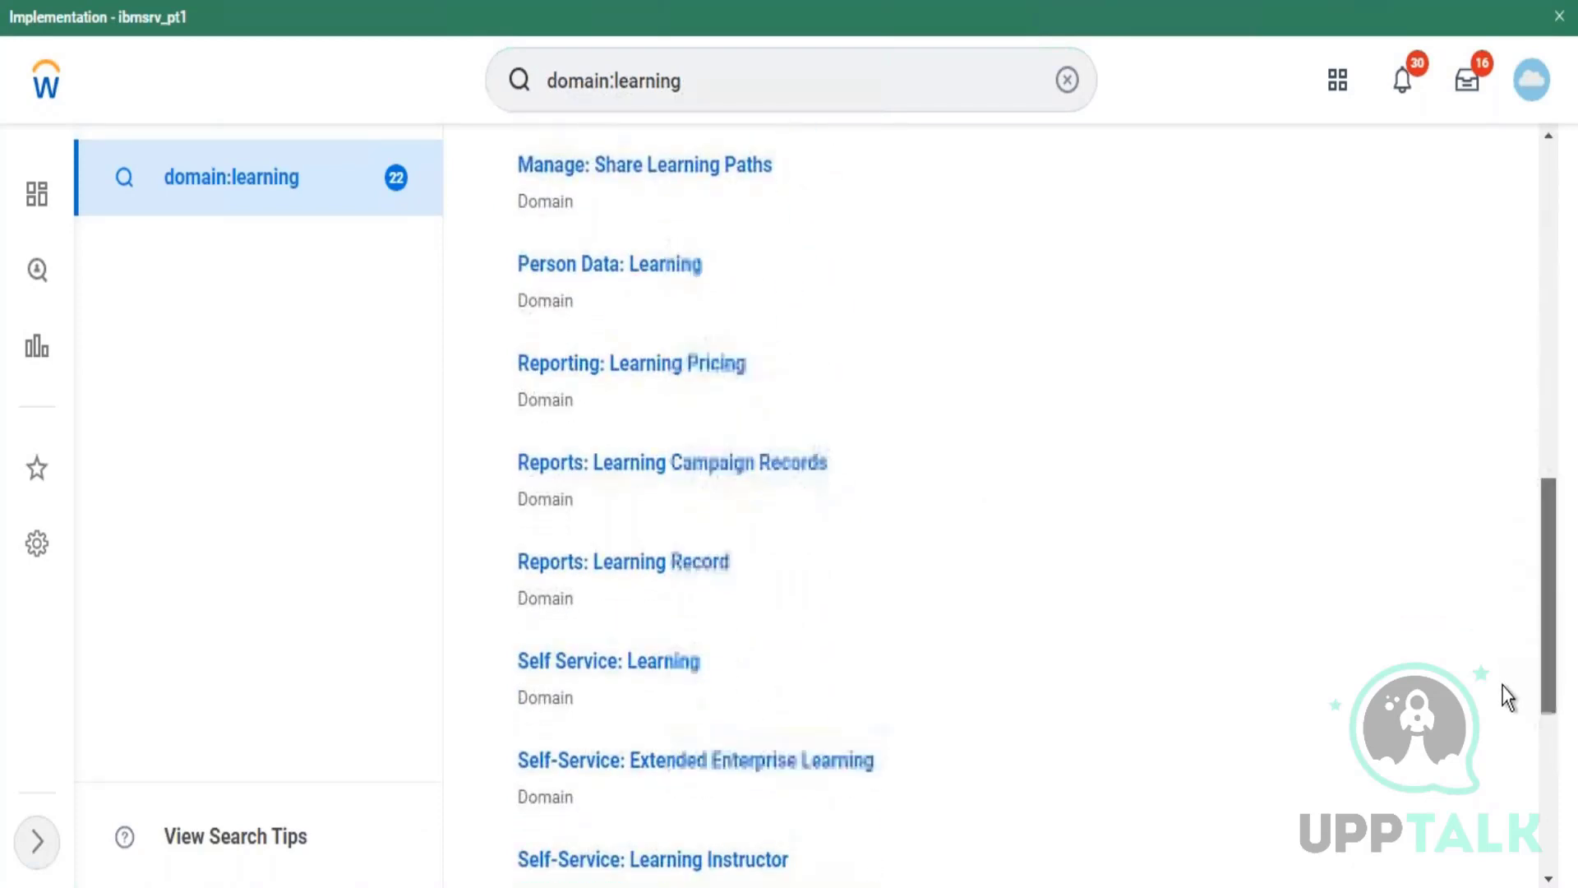
Step: Open the Edit Security Policy Permissions page for the Set Up: Learning domain
scroll(1497, 723, "down", 2)
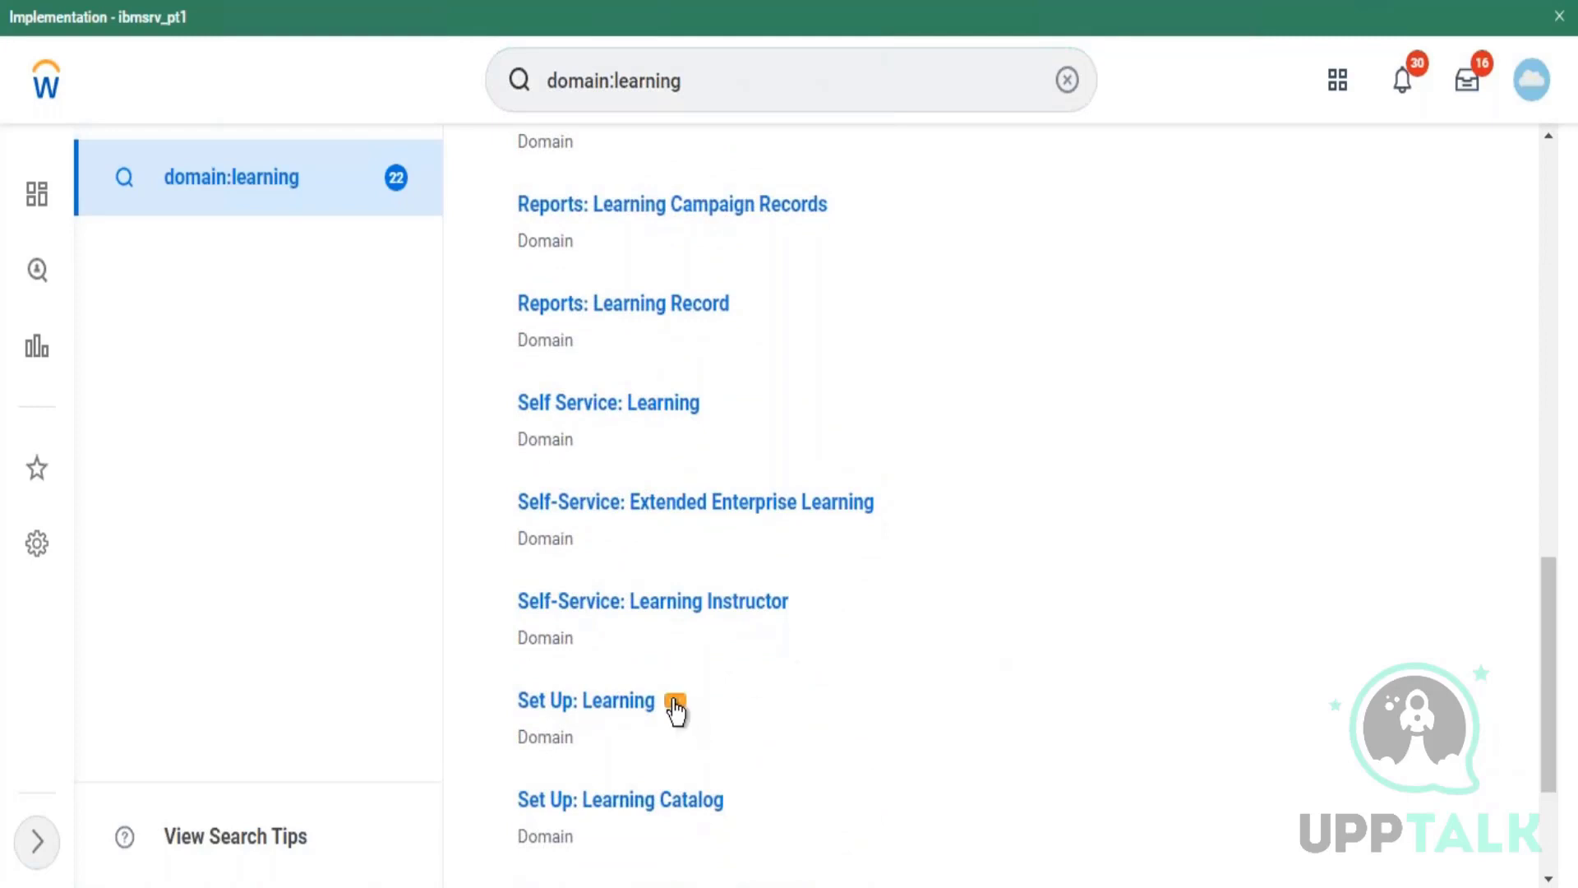
left_click(674, 703)
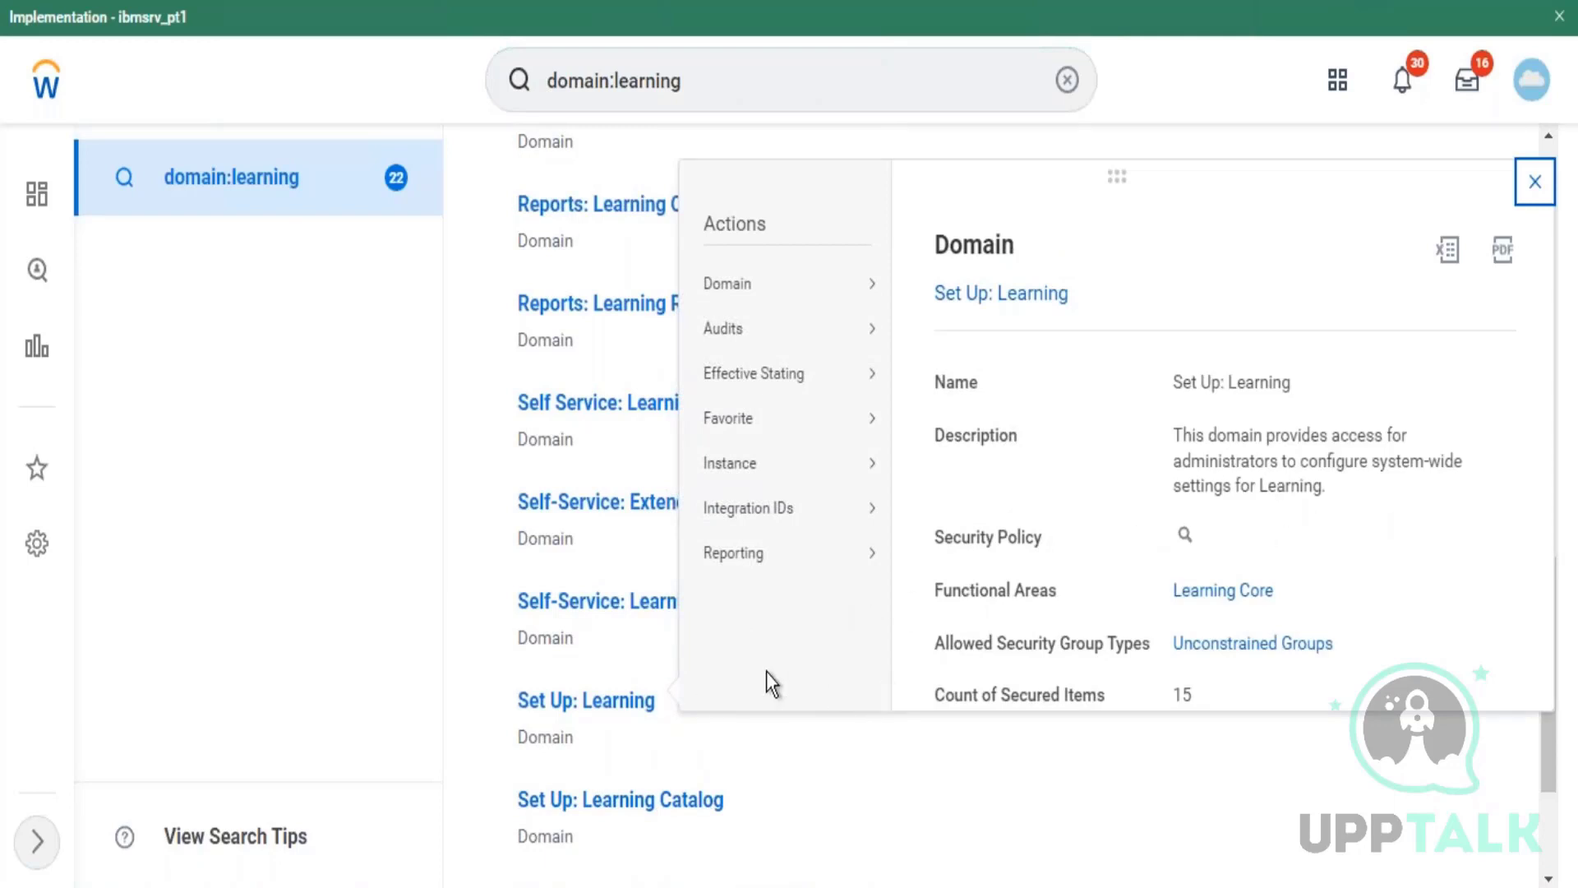
mouse_move(787, 292)
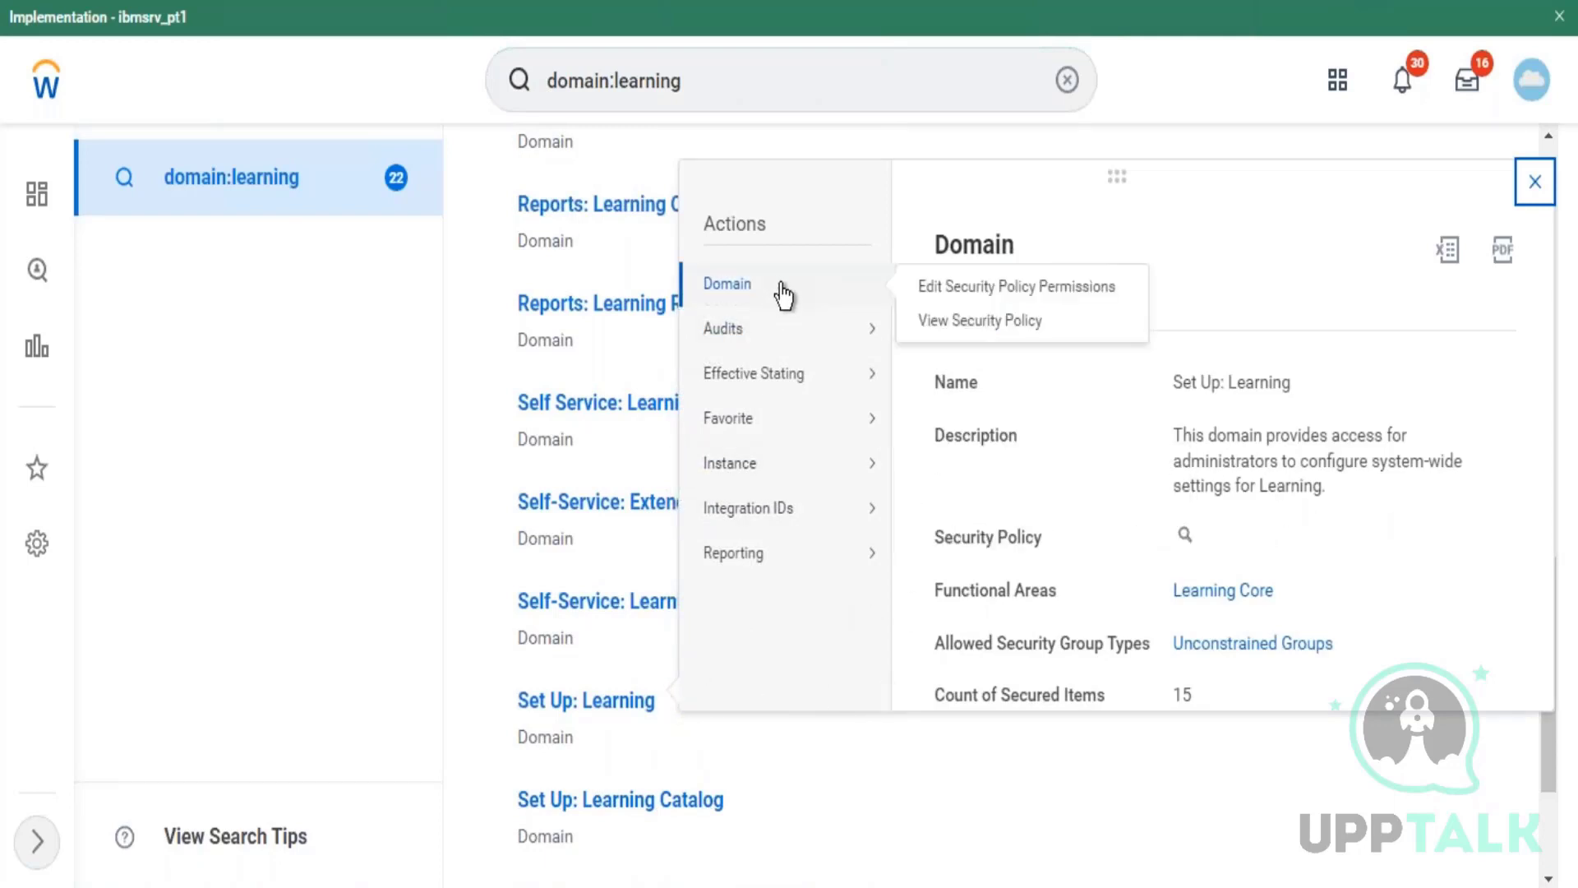
left_click(931, 287)
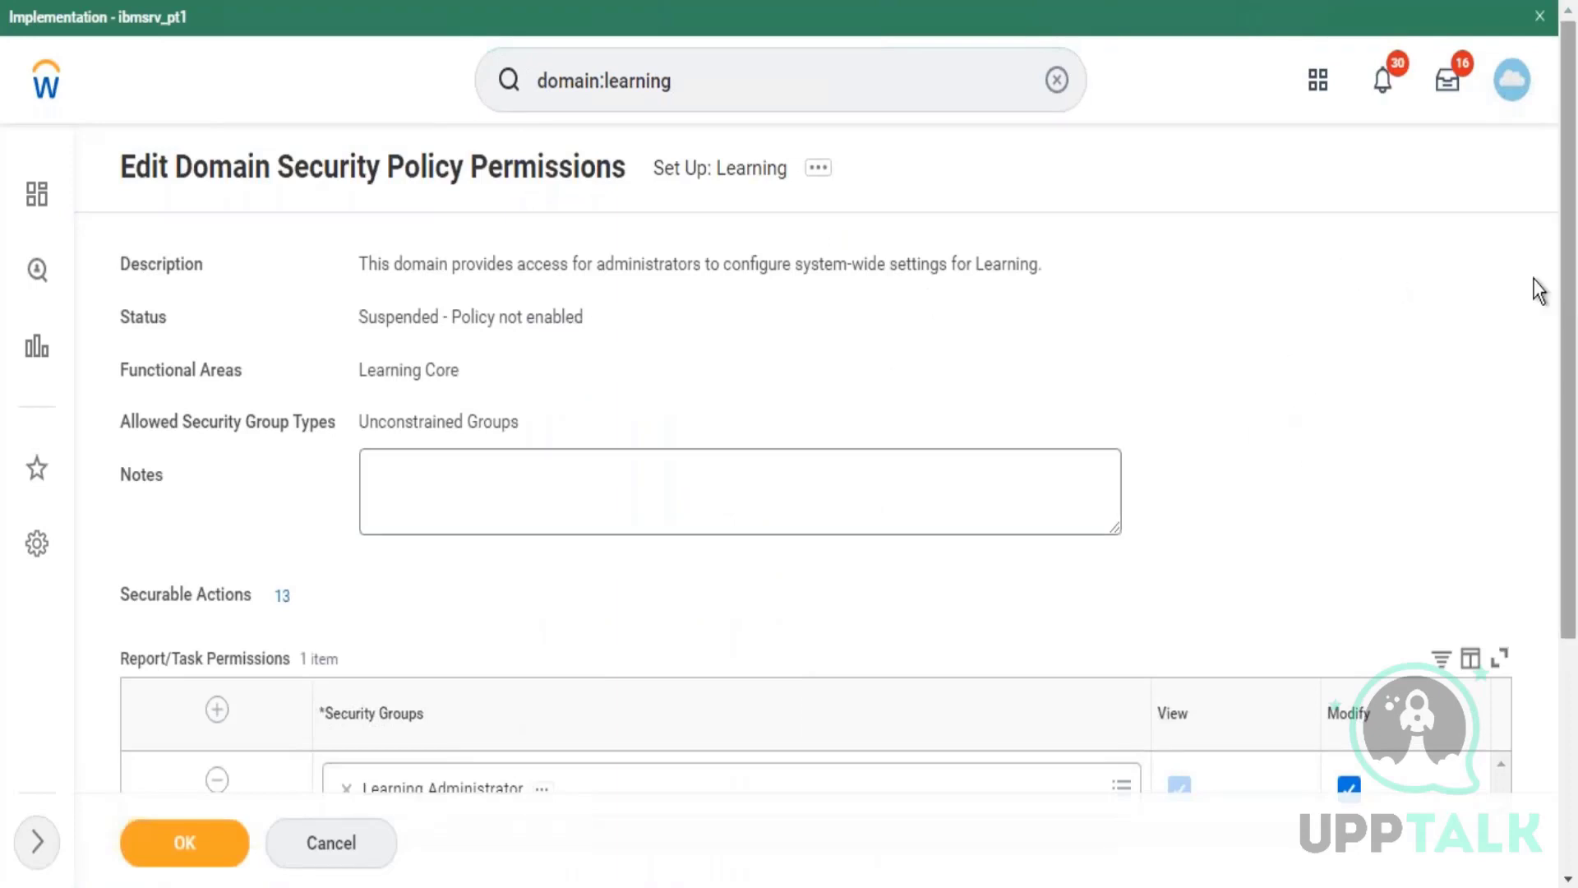
Step: Try adding an All employees group, drop the unmatched row, and save with only Learning Administrator
scroll(1550, 396, "down", 1)
scroll(1550, 396, "down", 1)
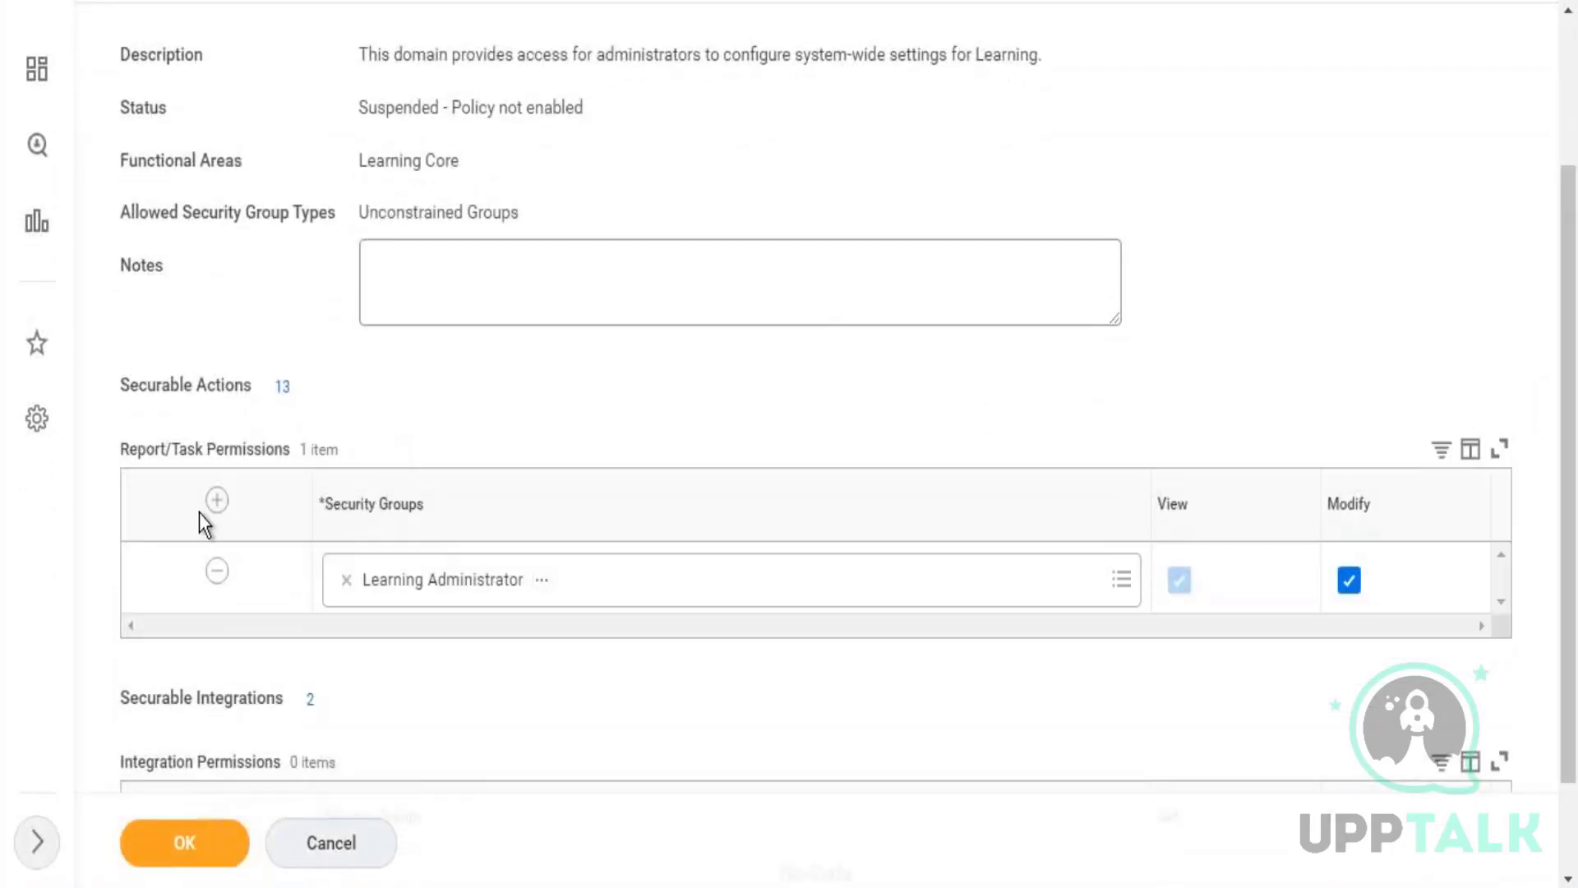
left_click(215, 501)
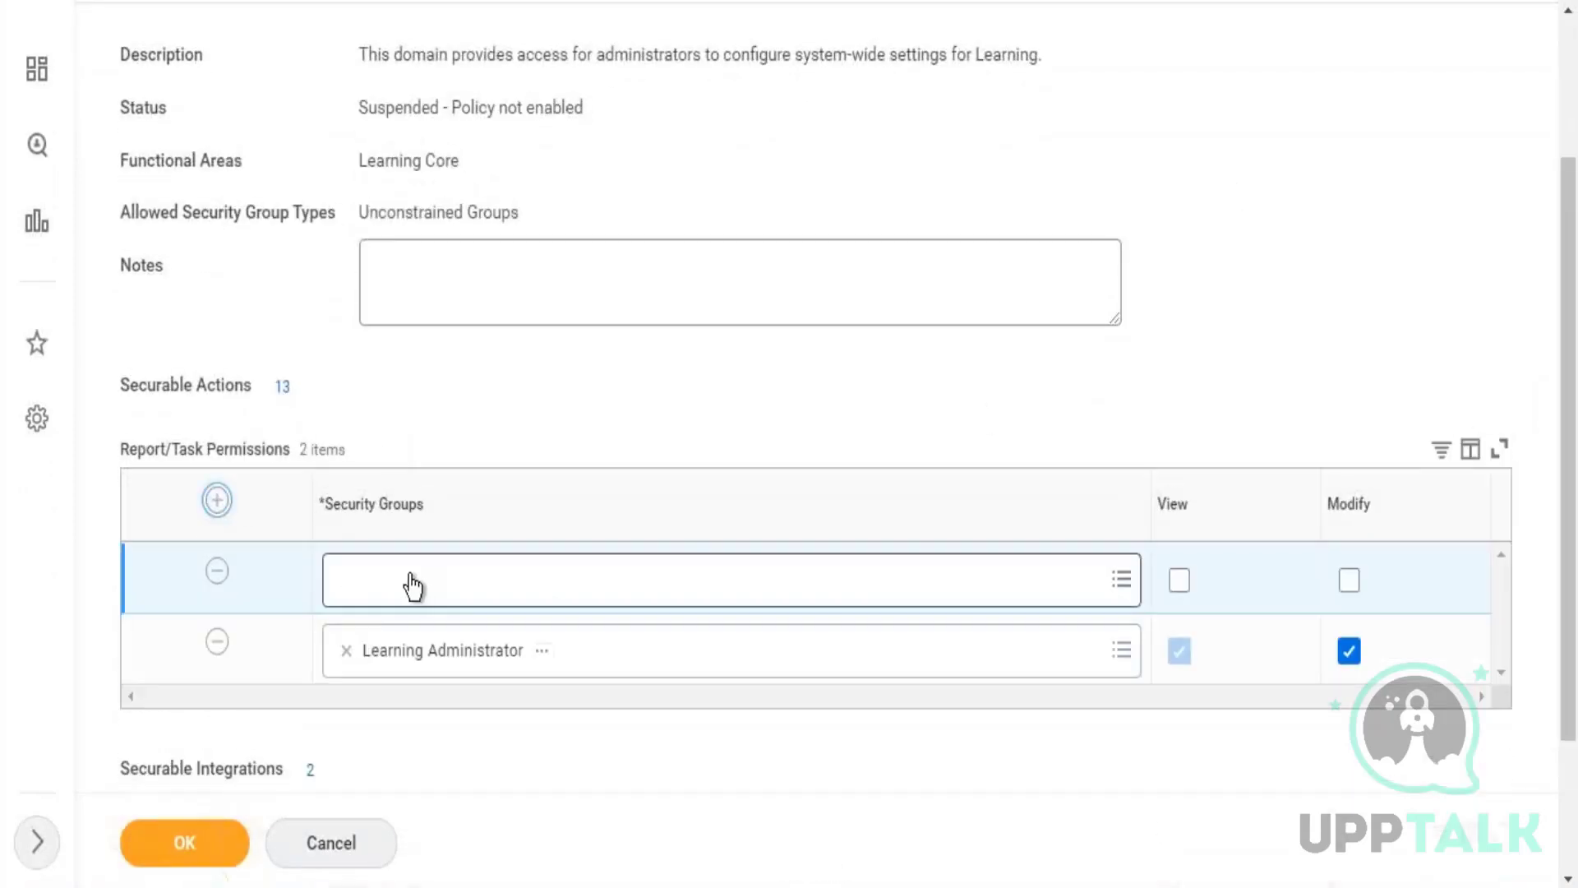
left_click(413, 585)
type("A")
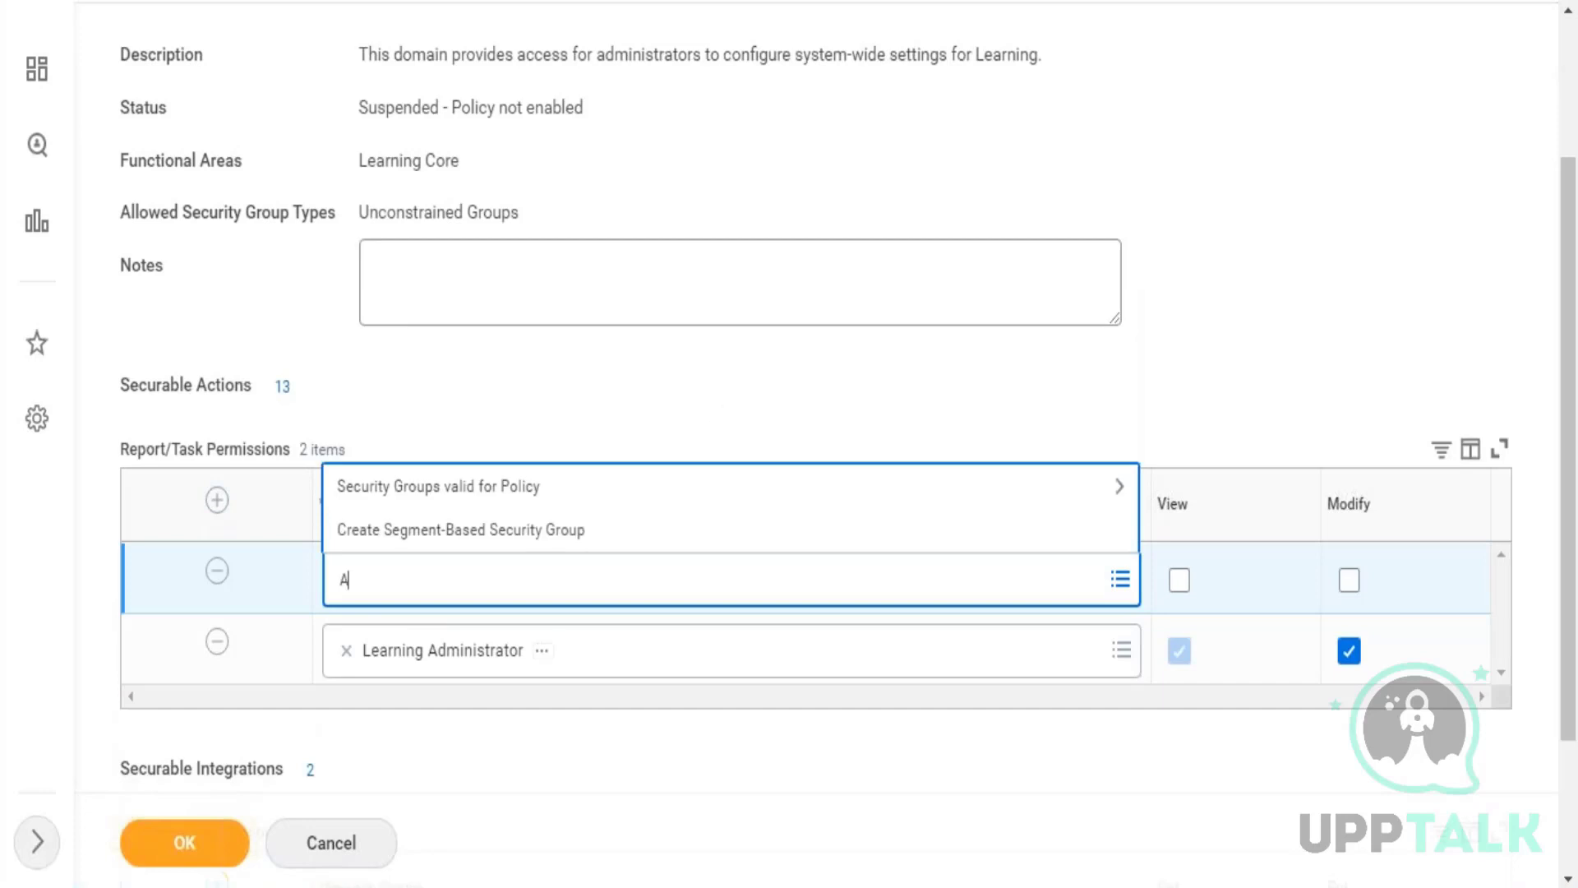
type("ll employees")
key("Return")
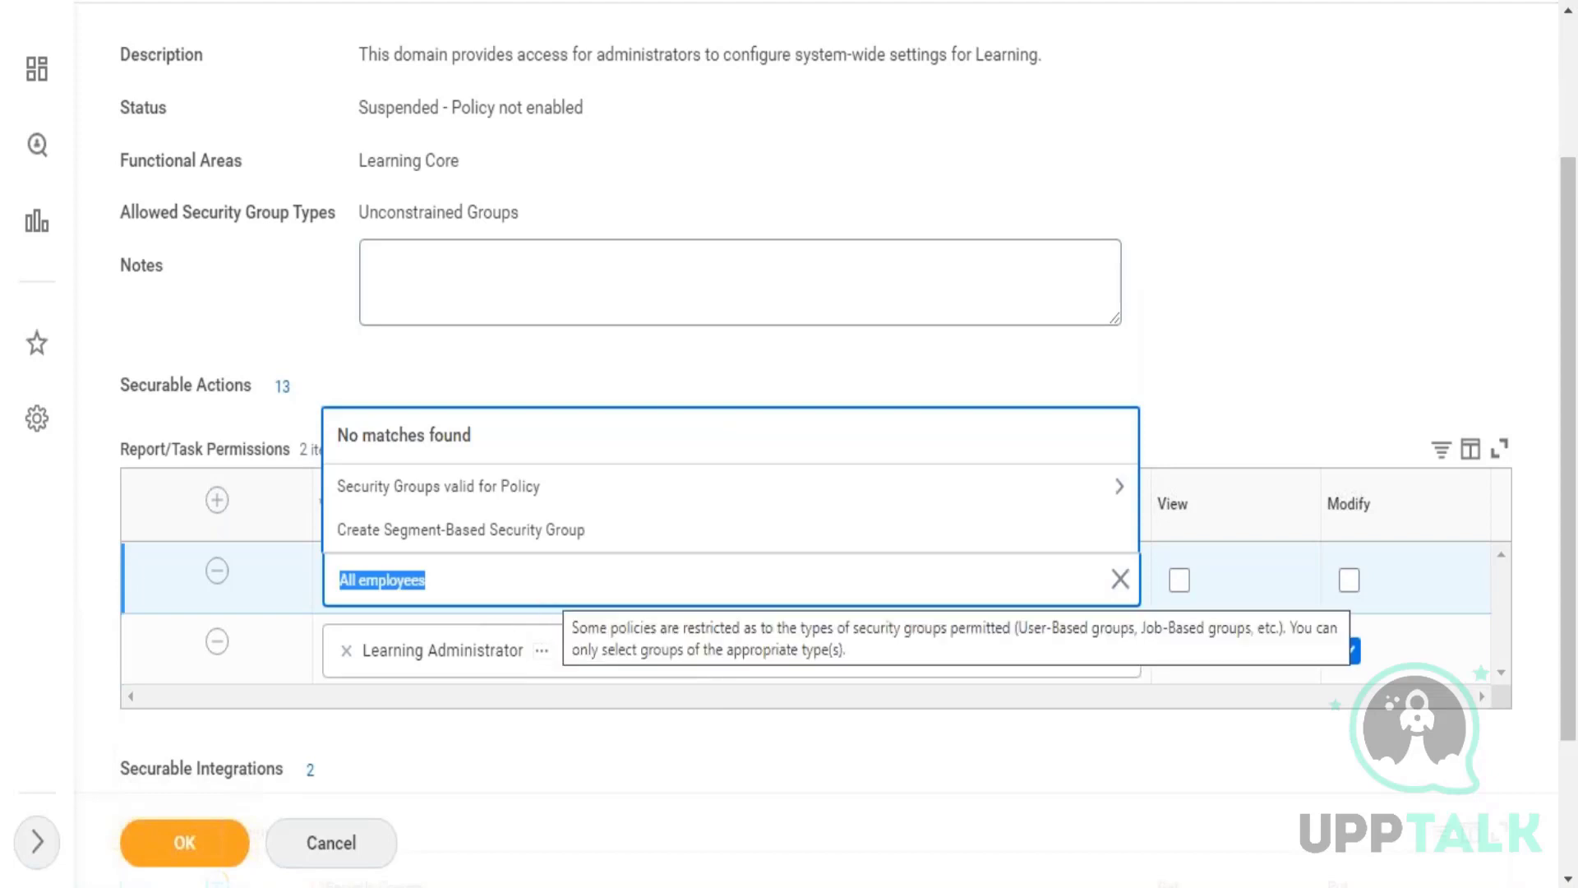
left_click(217, 570)
left_click(217, 571)
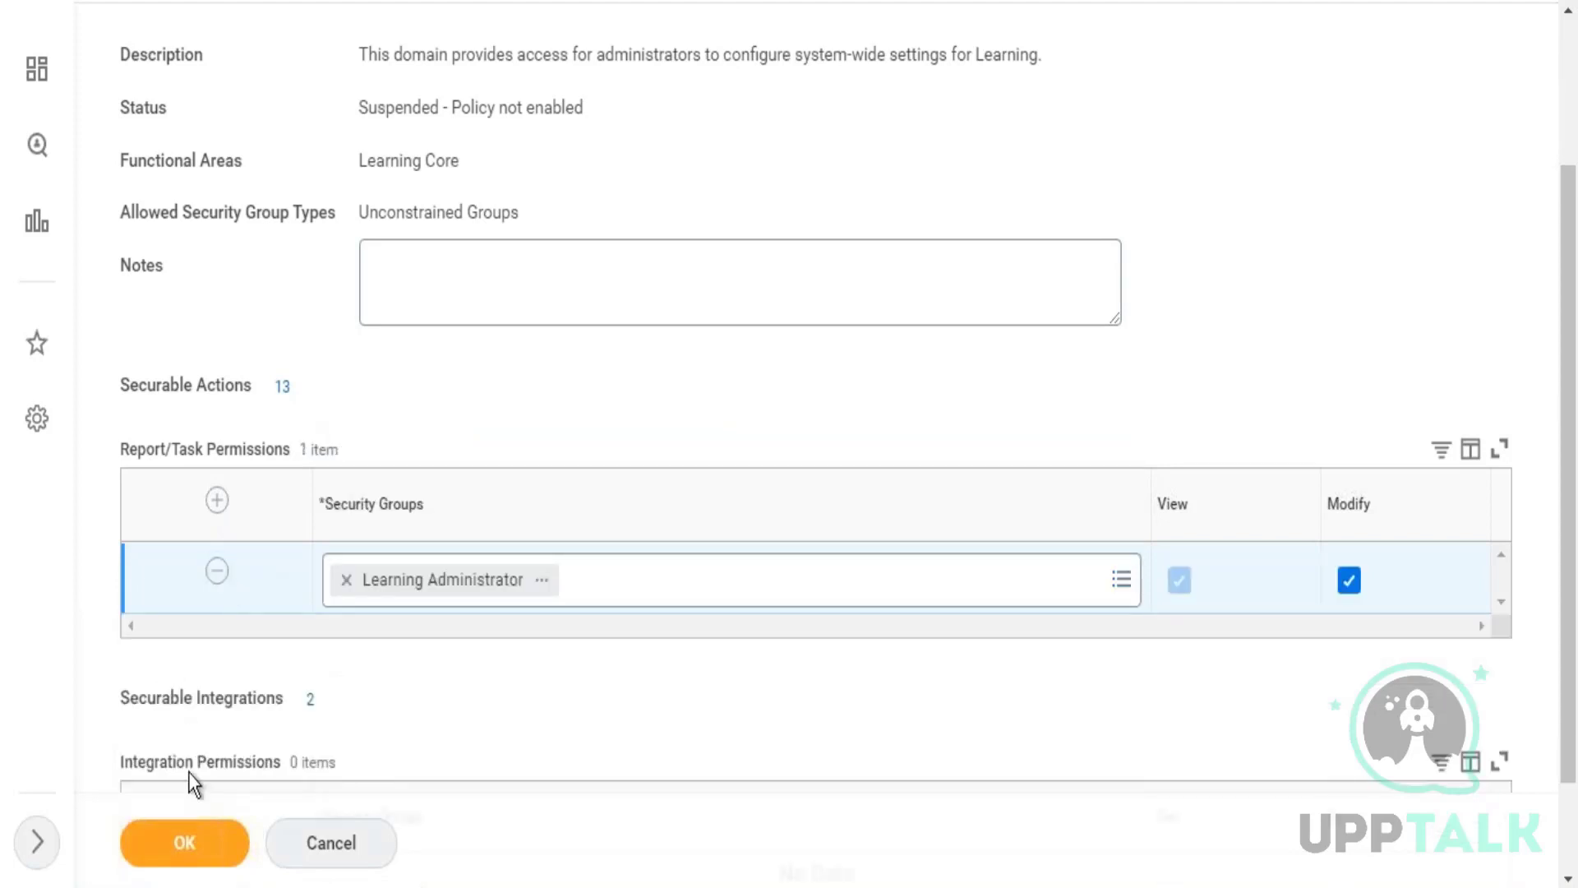
left_click(190, 855)
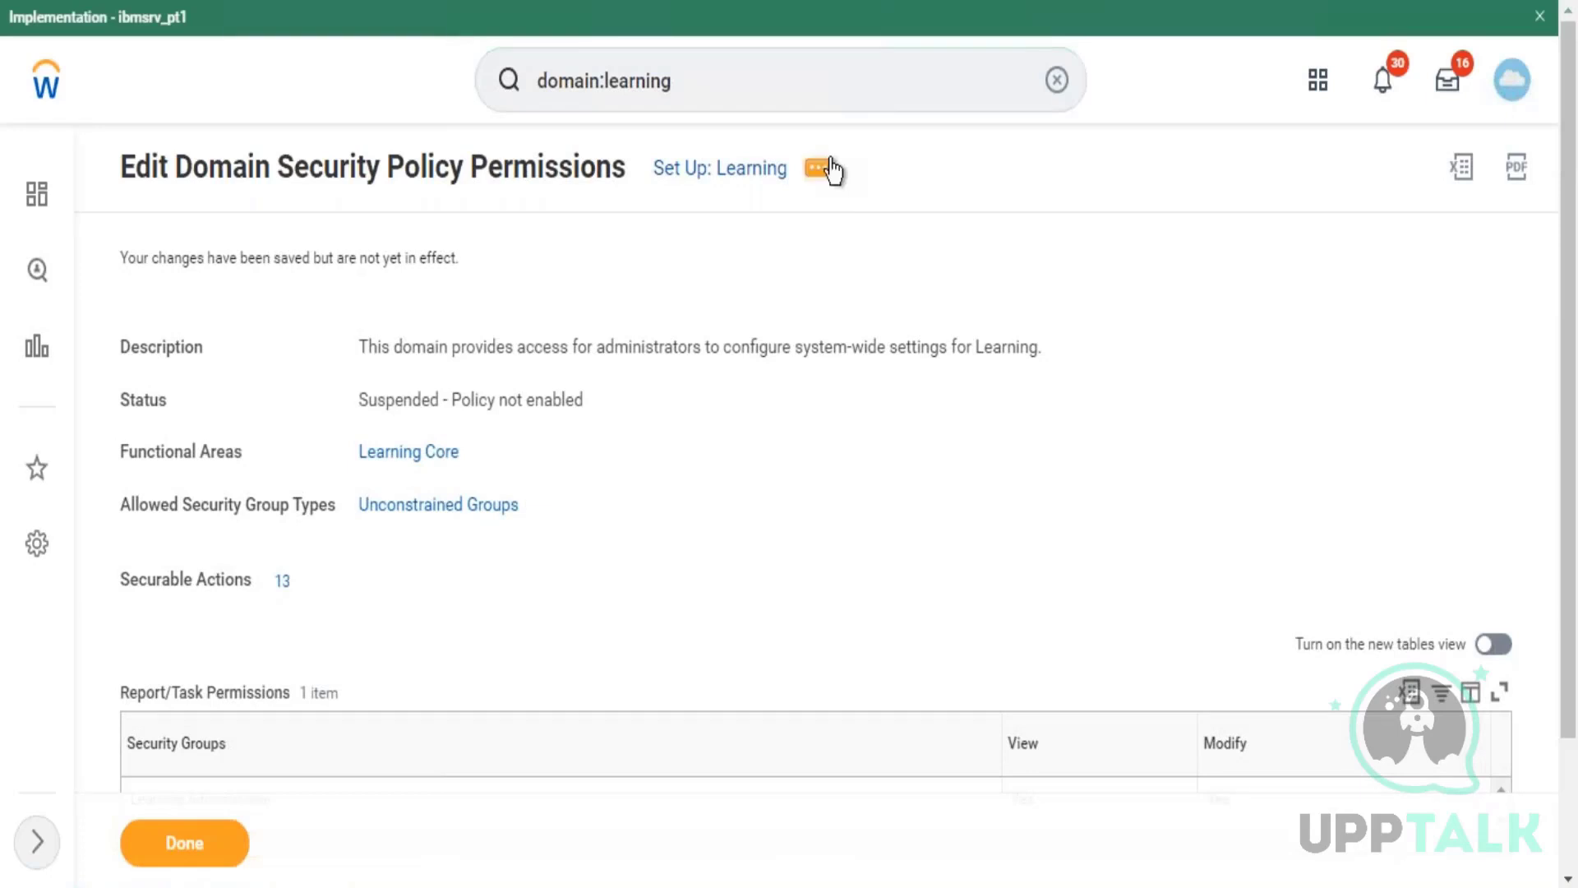
Step: Enable and confirm the Set Up: Learning domain security policy, then reopen its policy actions
left_click(830, 169)
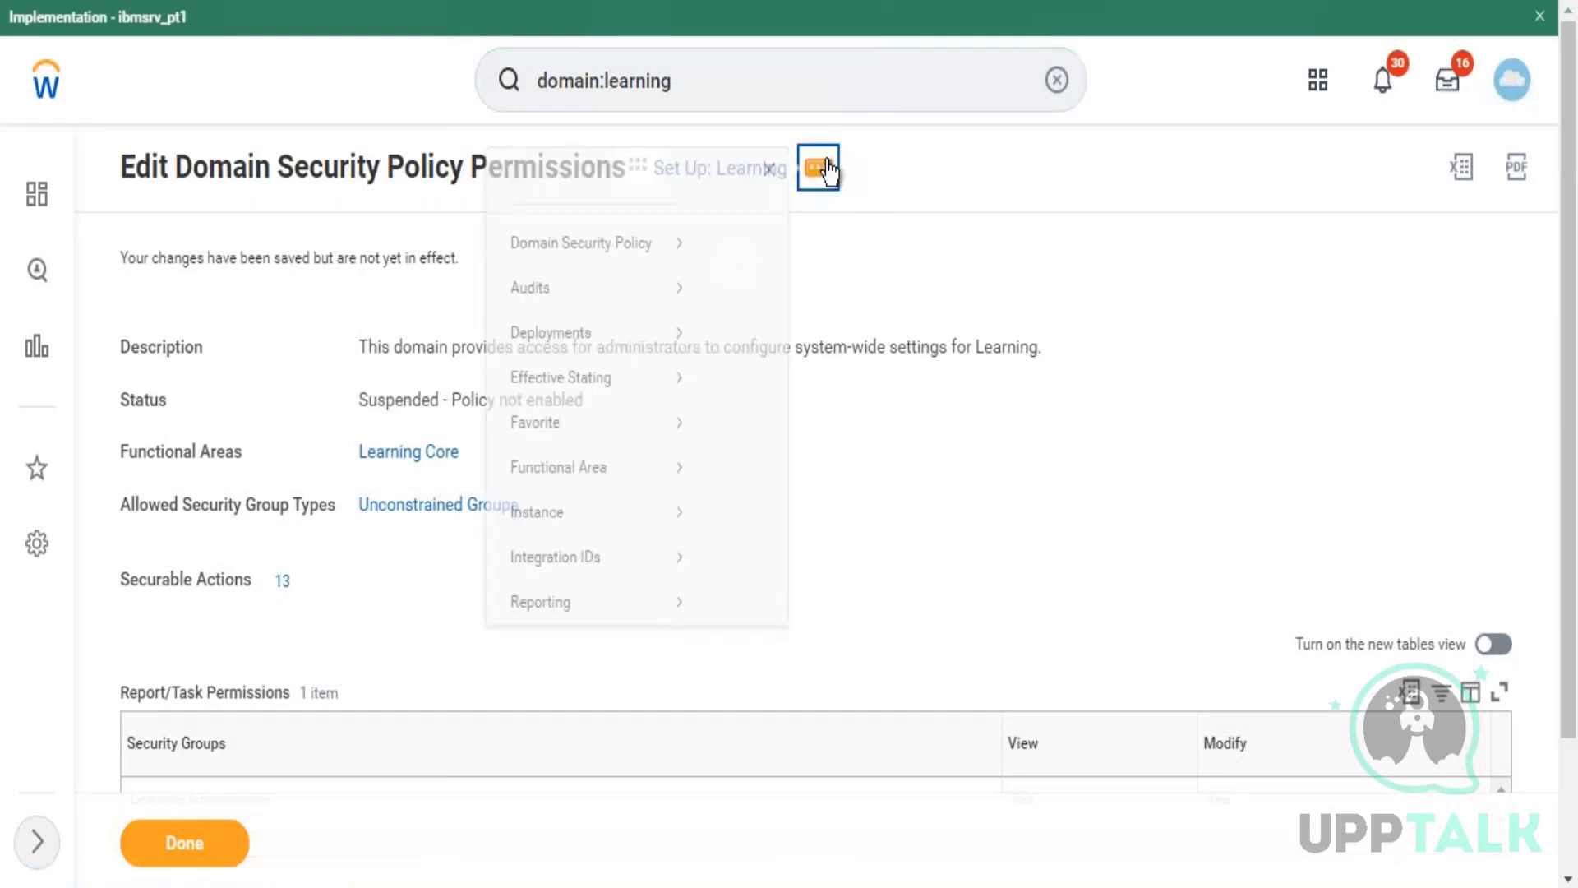
mouse_move(156, 279)
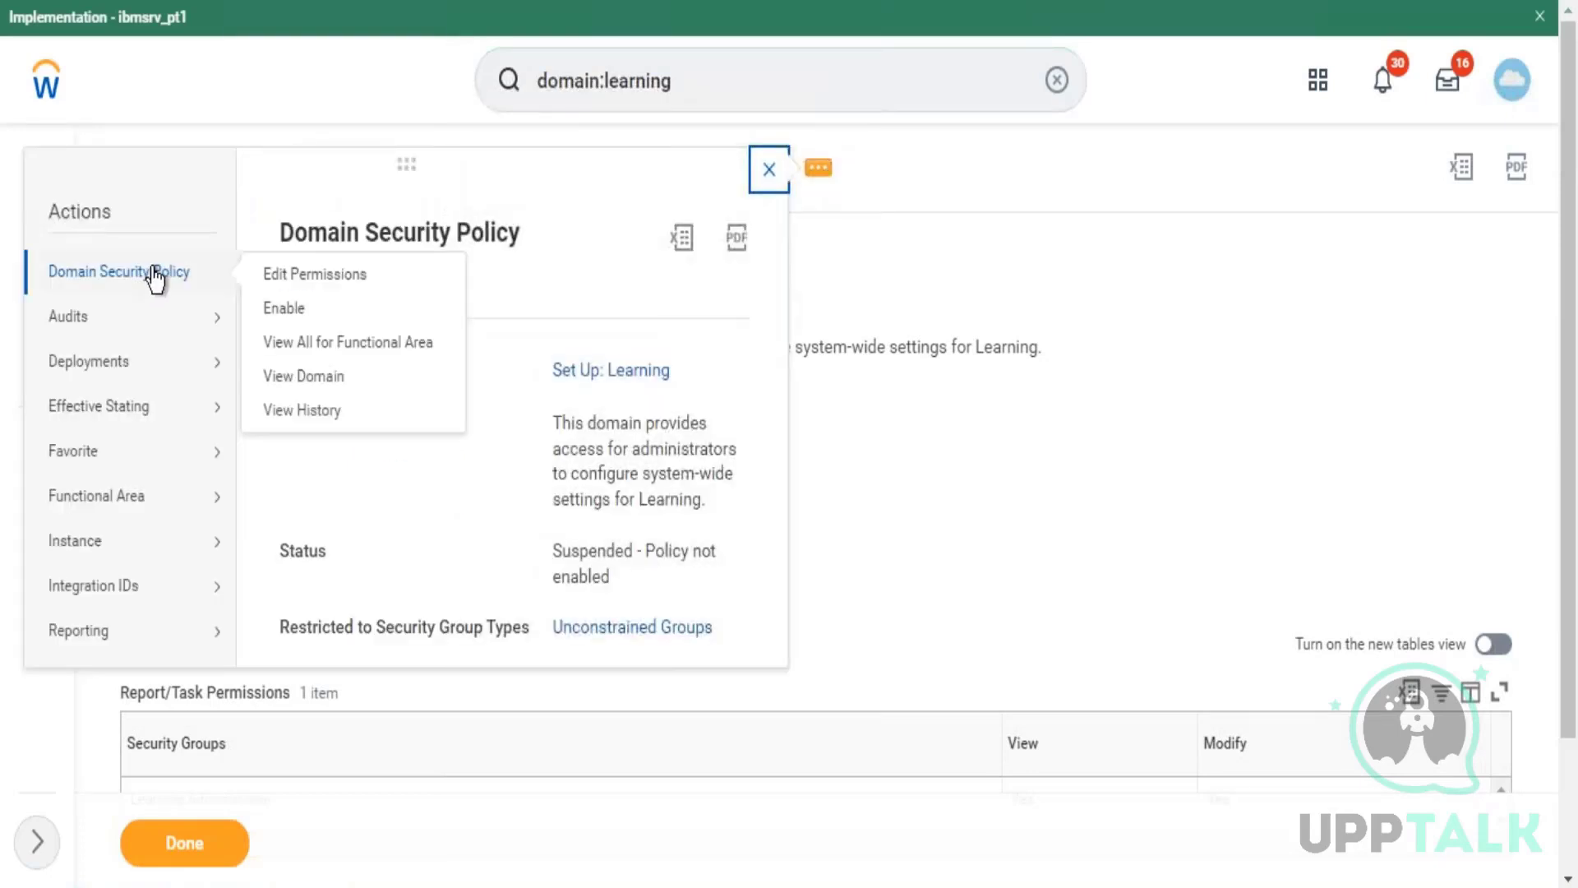
left_click(284, 309)
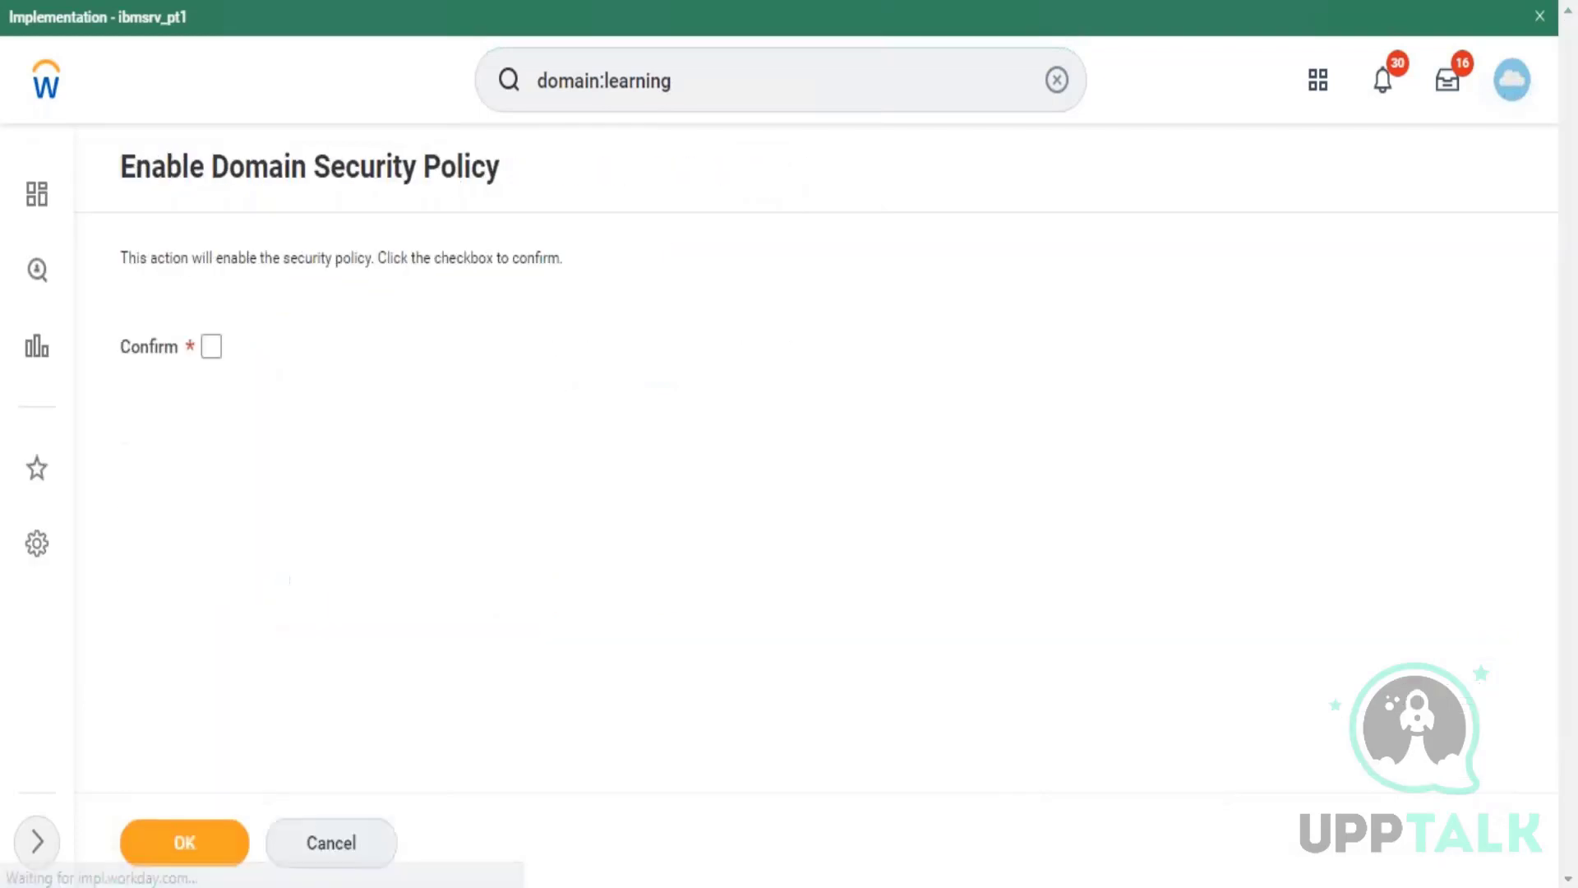
left_click(211, 346)
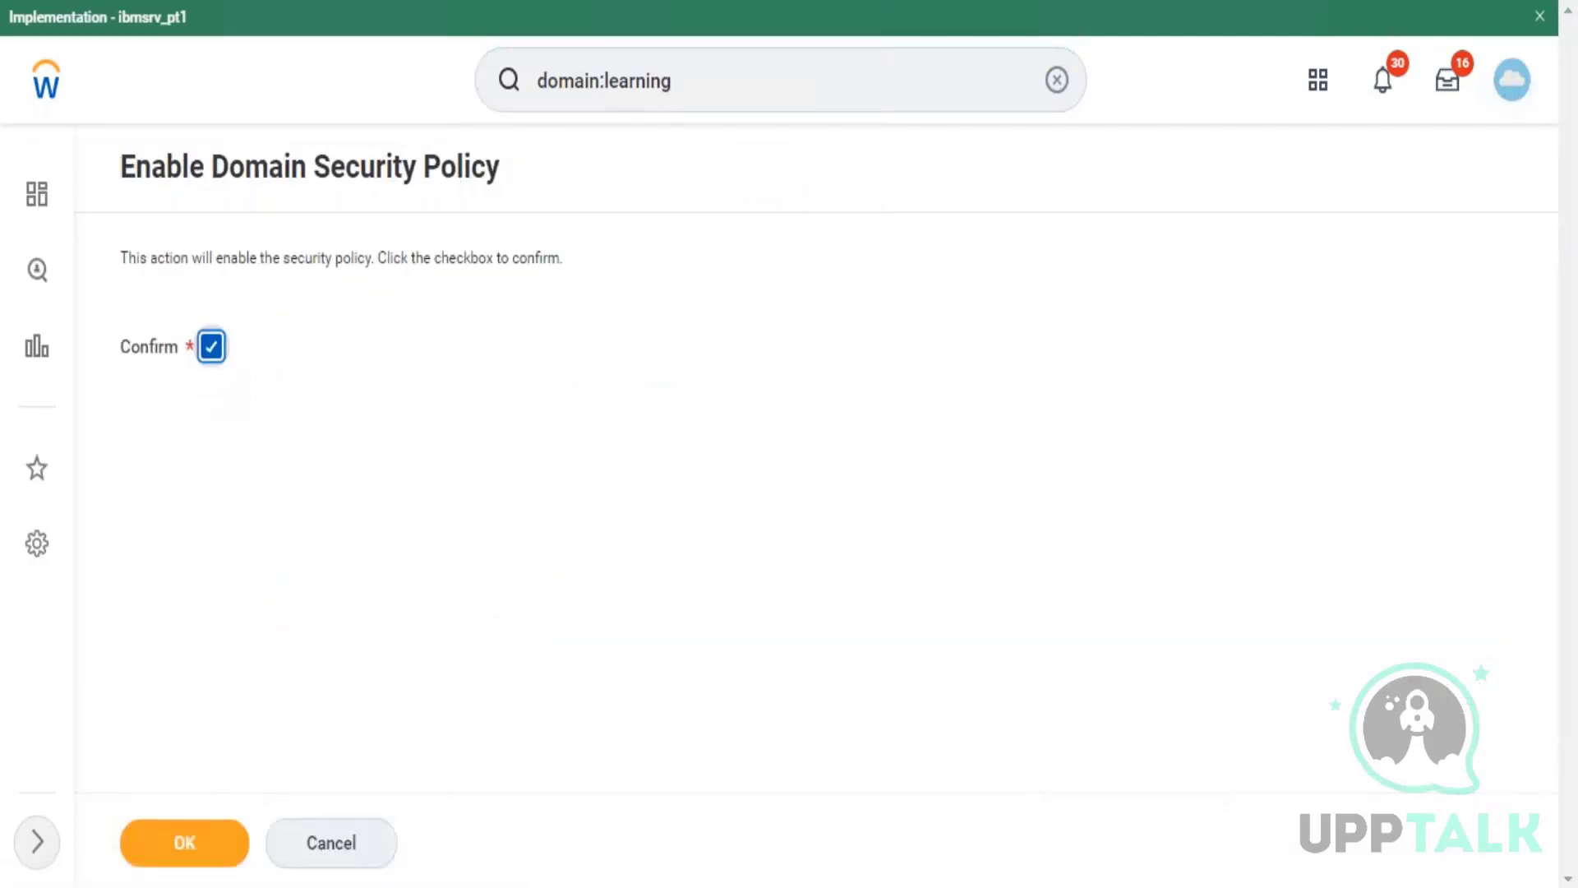
left_click(184, 842)
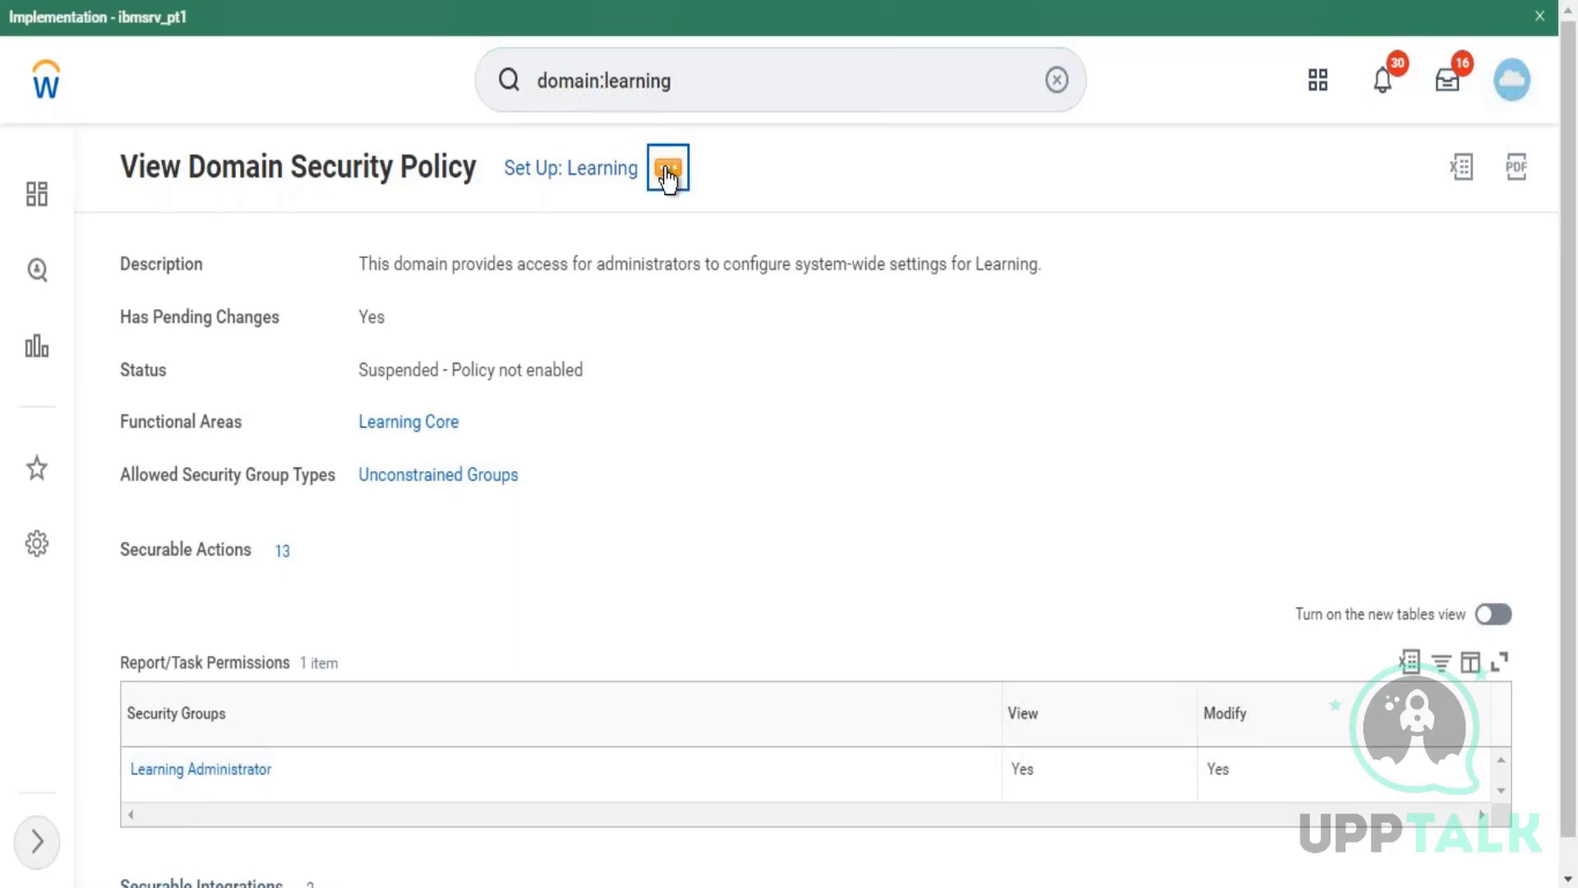
left_click(667, 174)
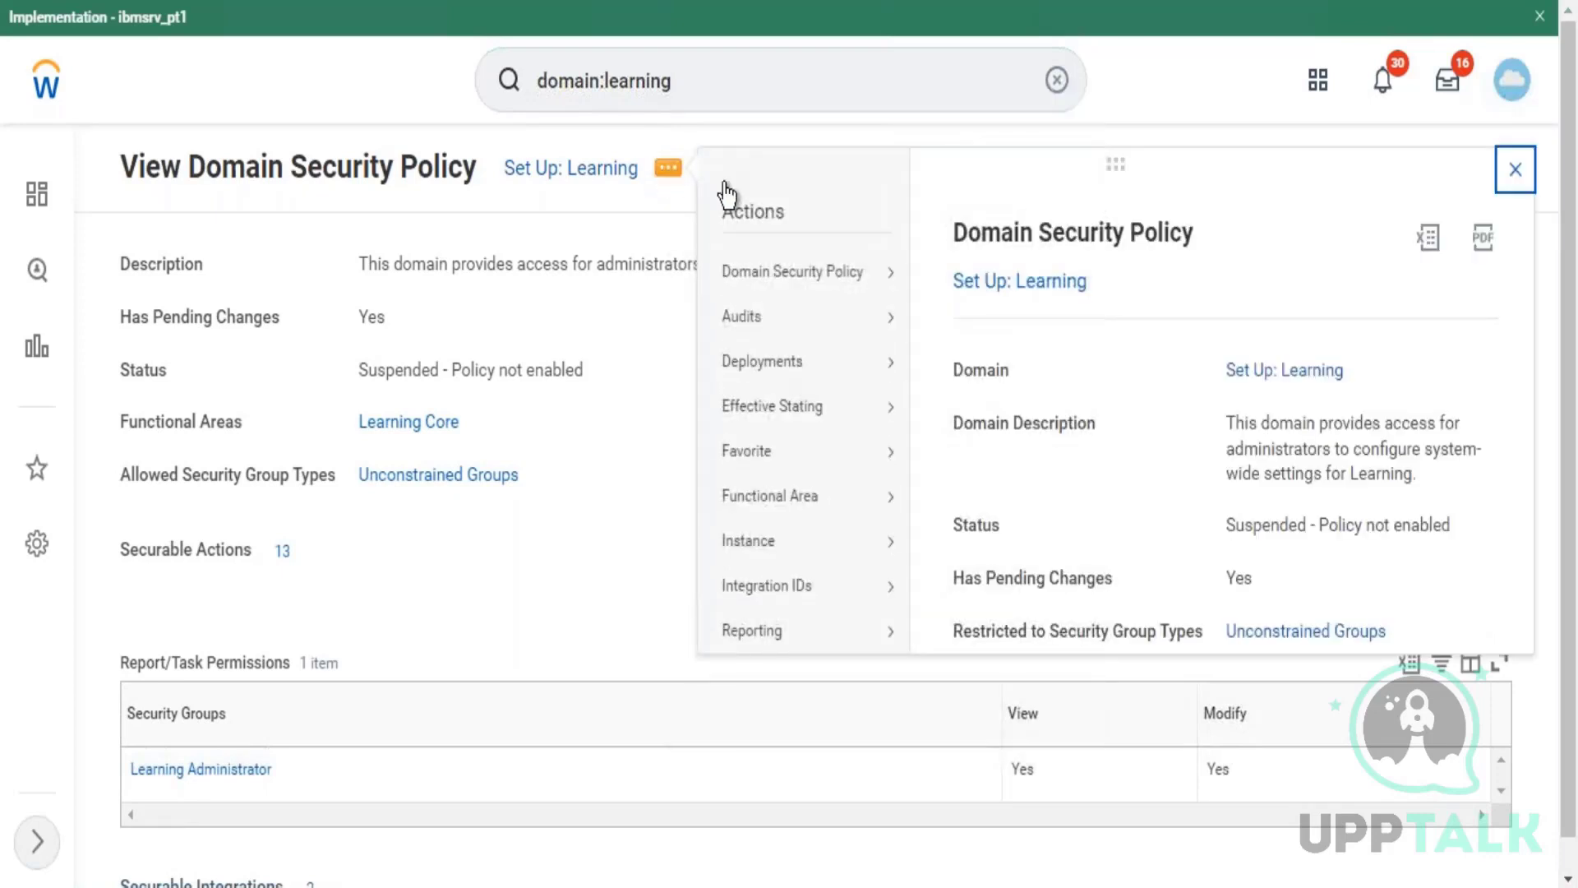
mouse_move(840, 277)
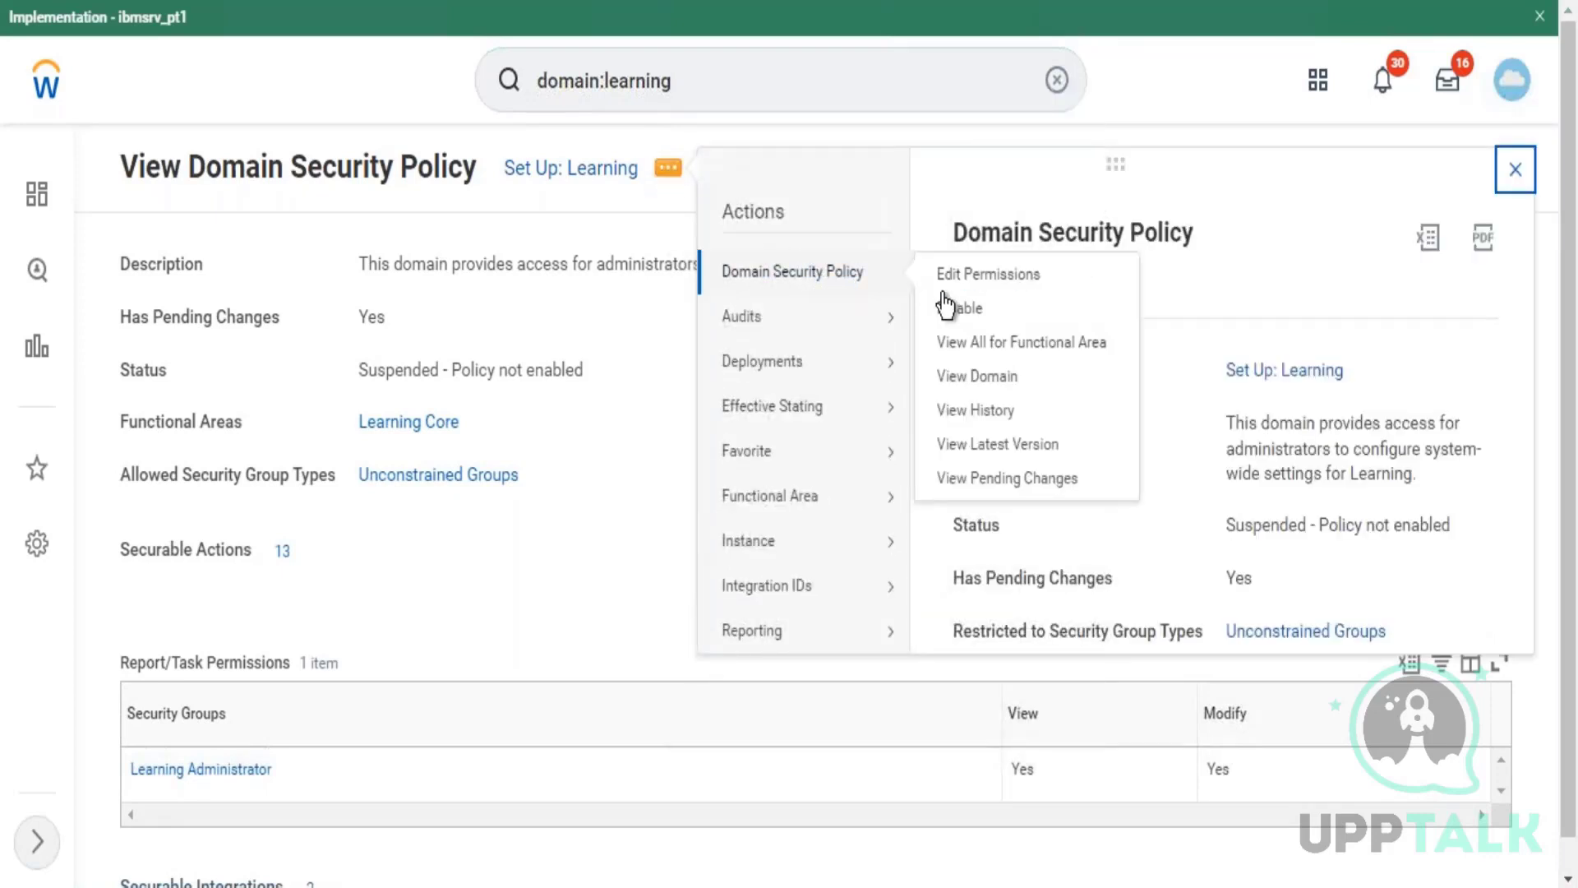
Step: Add Employee As Self (Canada and the United States - WD9 Conversion) with View permission and save
left_click(969, 283)
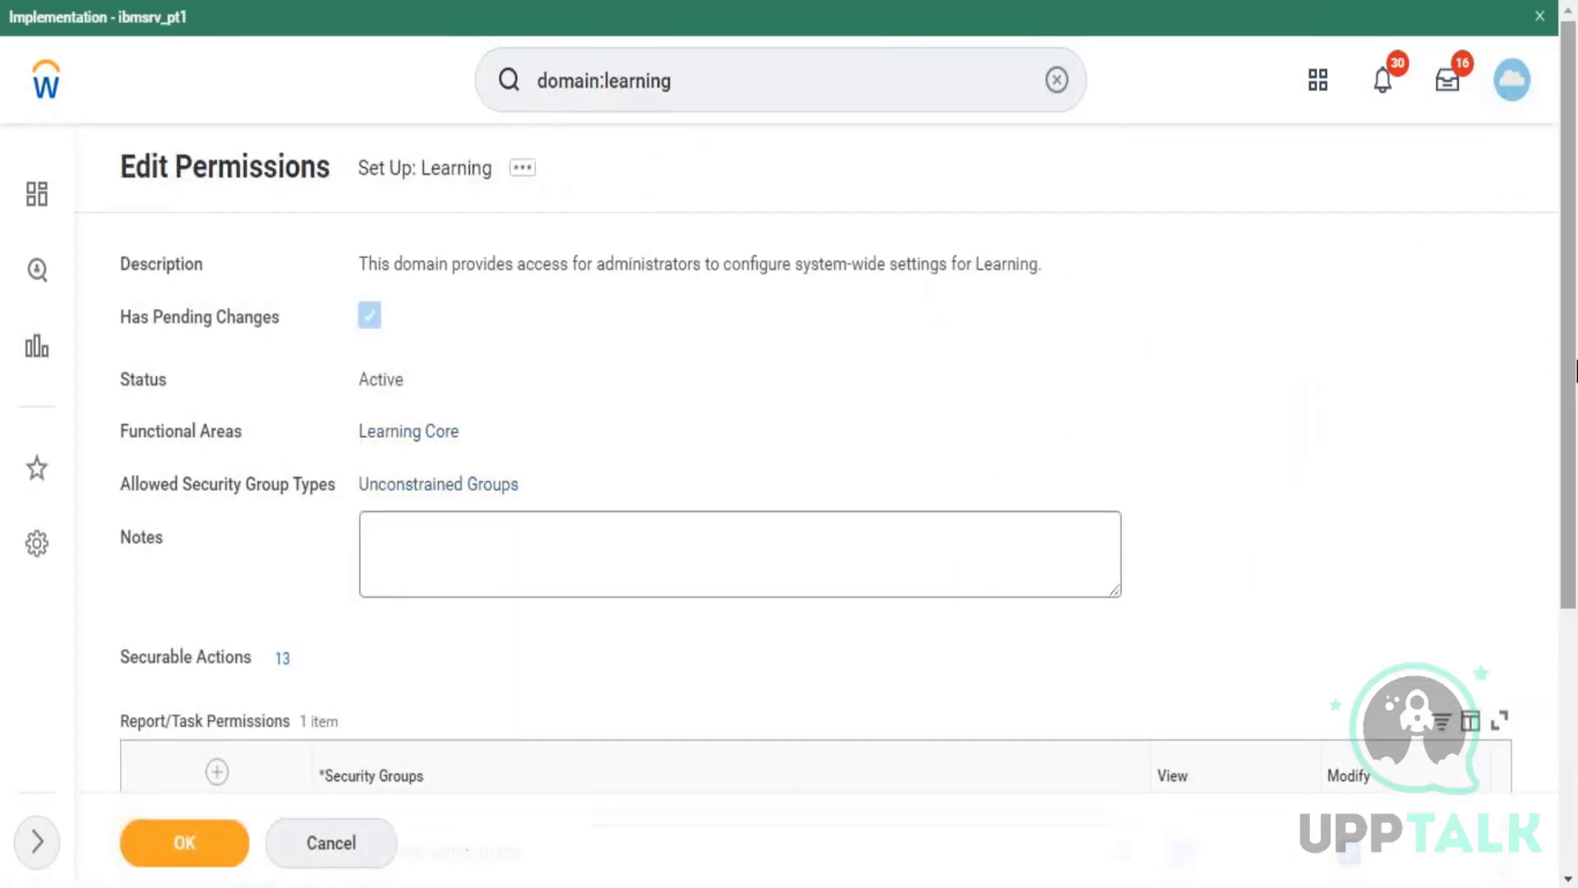
scroll(1559, 454, "down", 3)
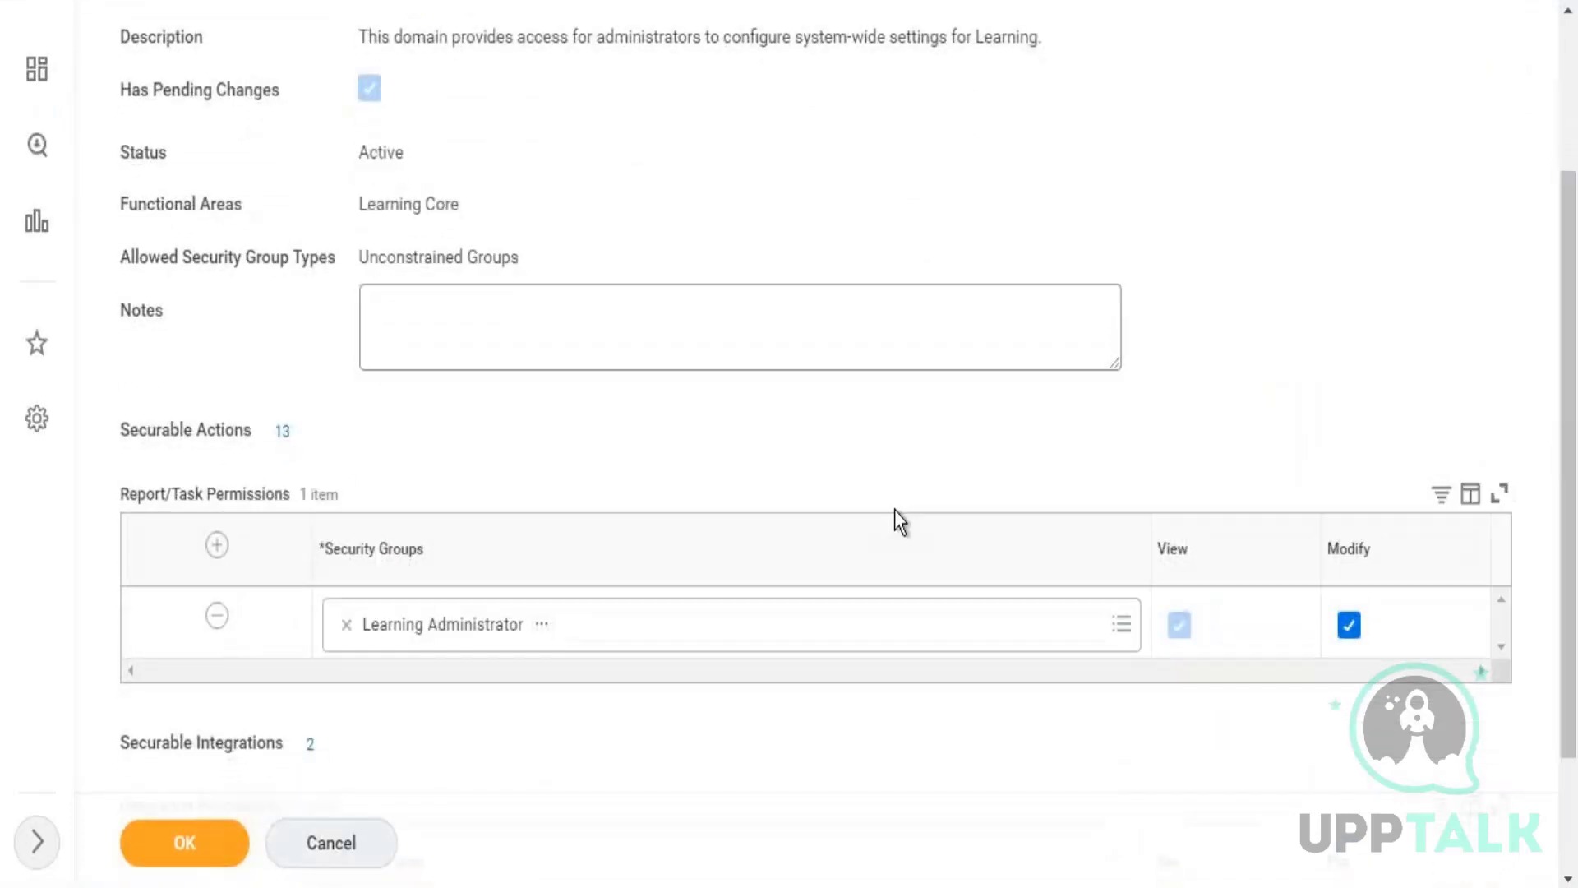
left_click(217, 545)
left_click(416, 640)
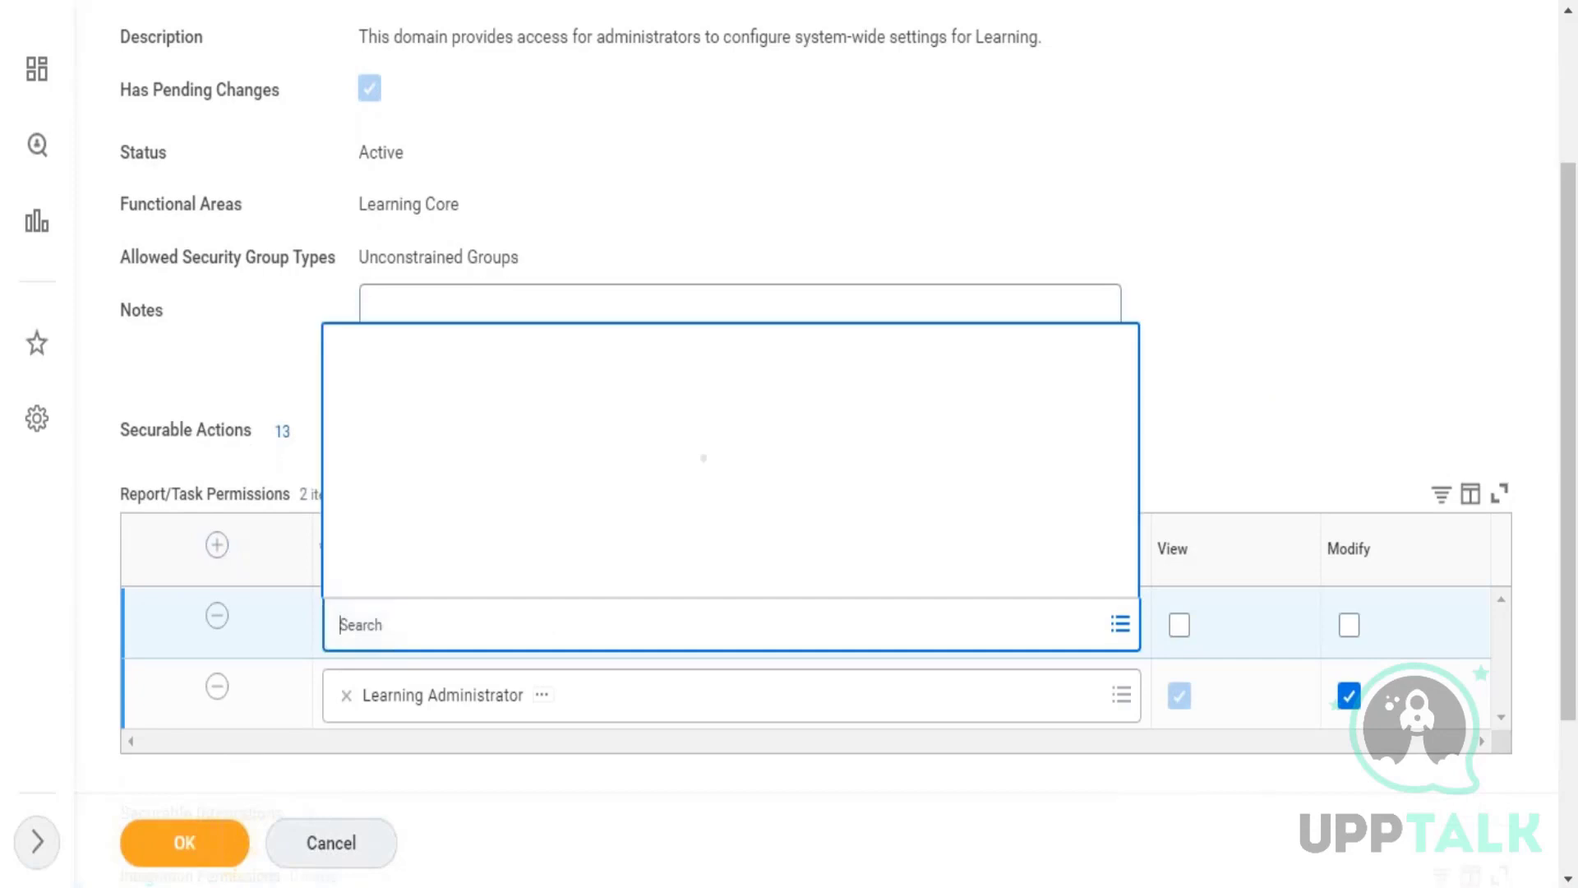
type("Employee")
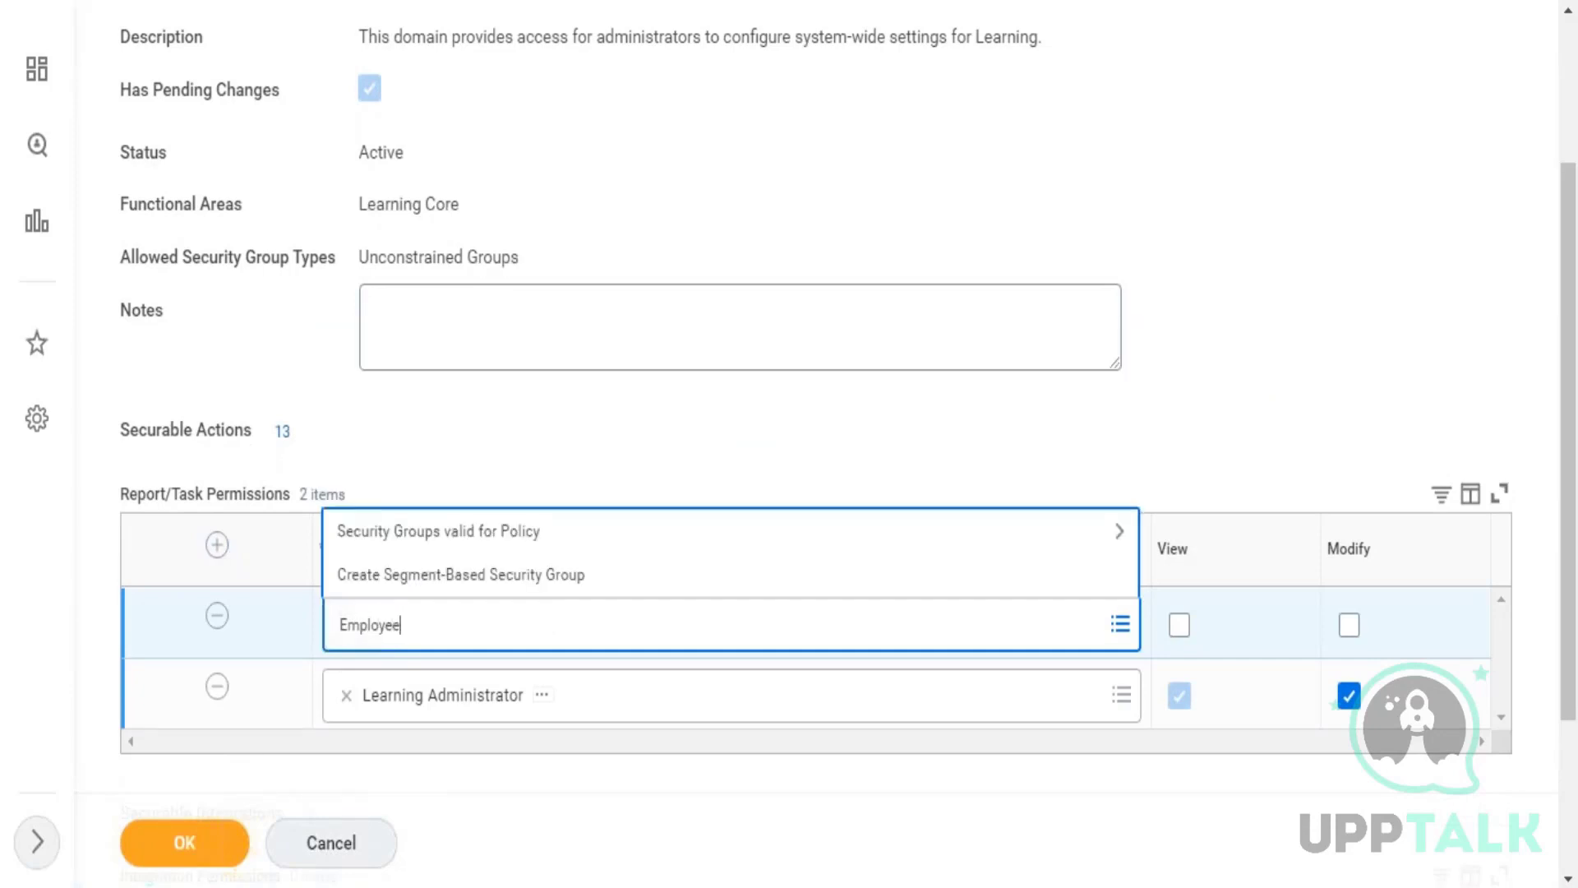
key("Return")
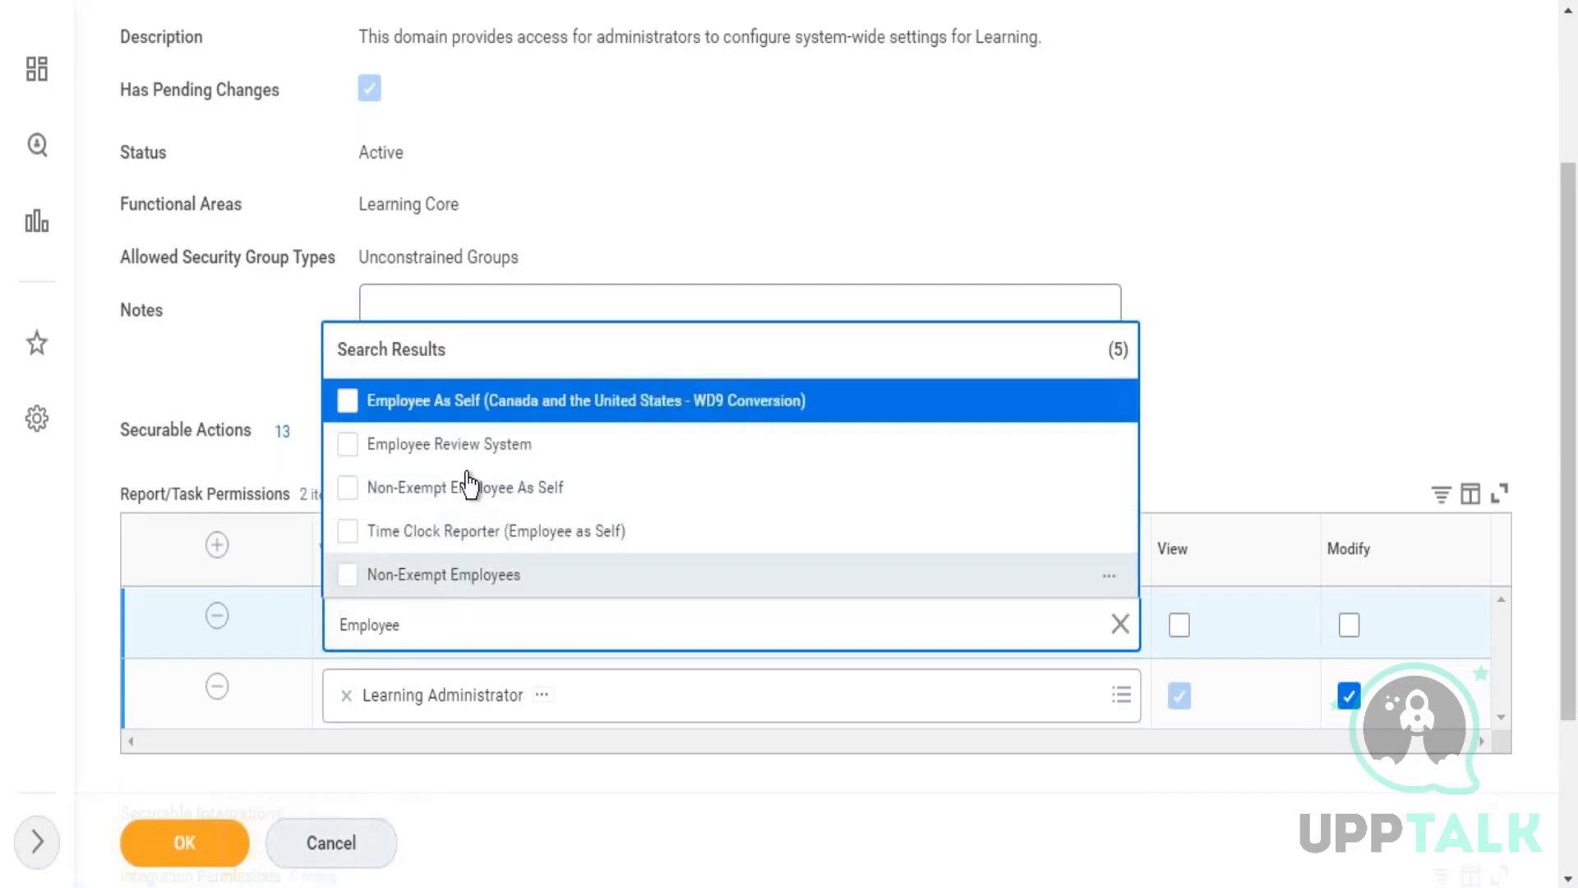
left_click(409, 415)
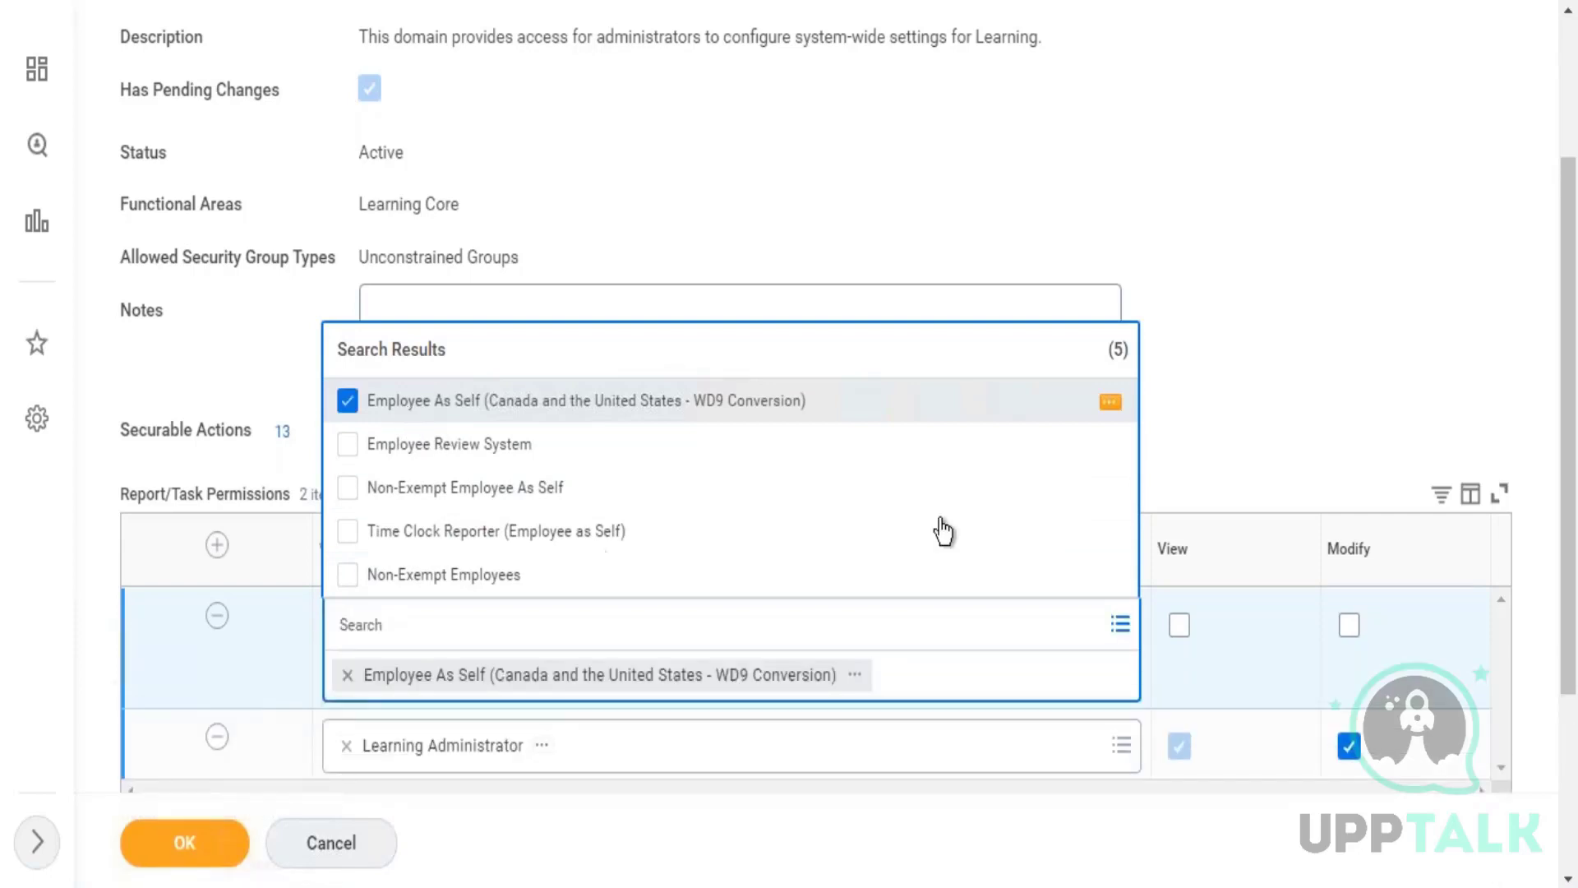
left_click(1178, 689)
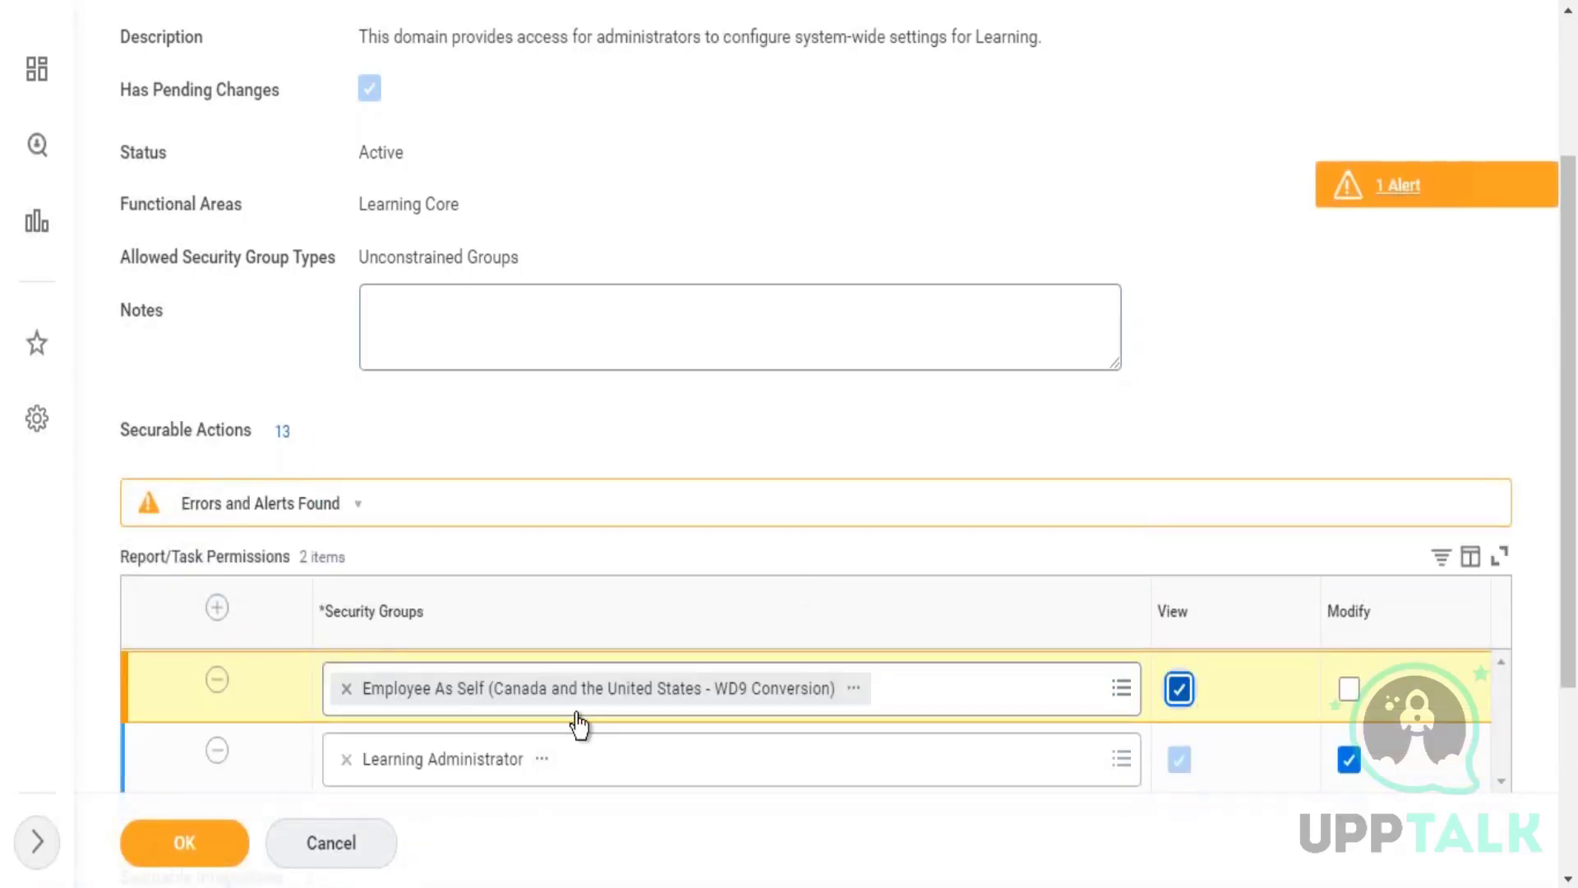
left_click(194, 854)
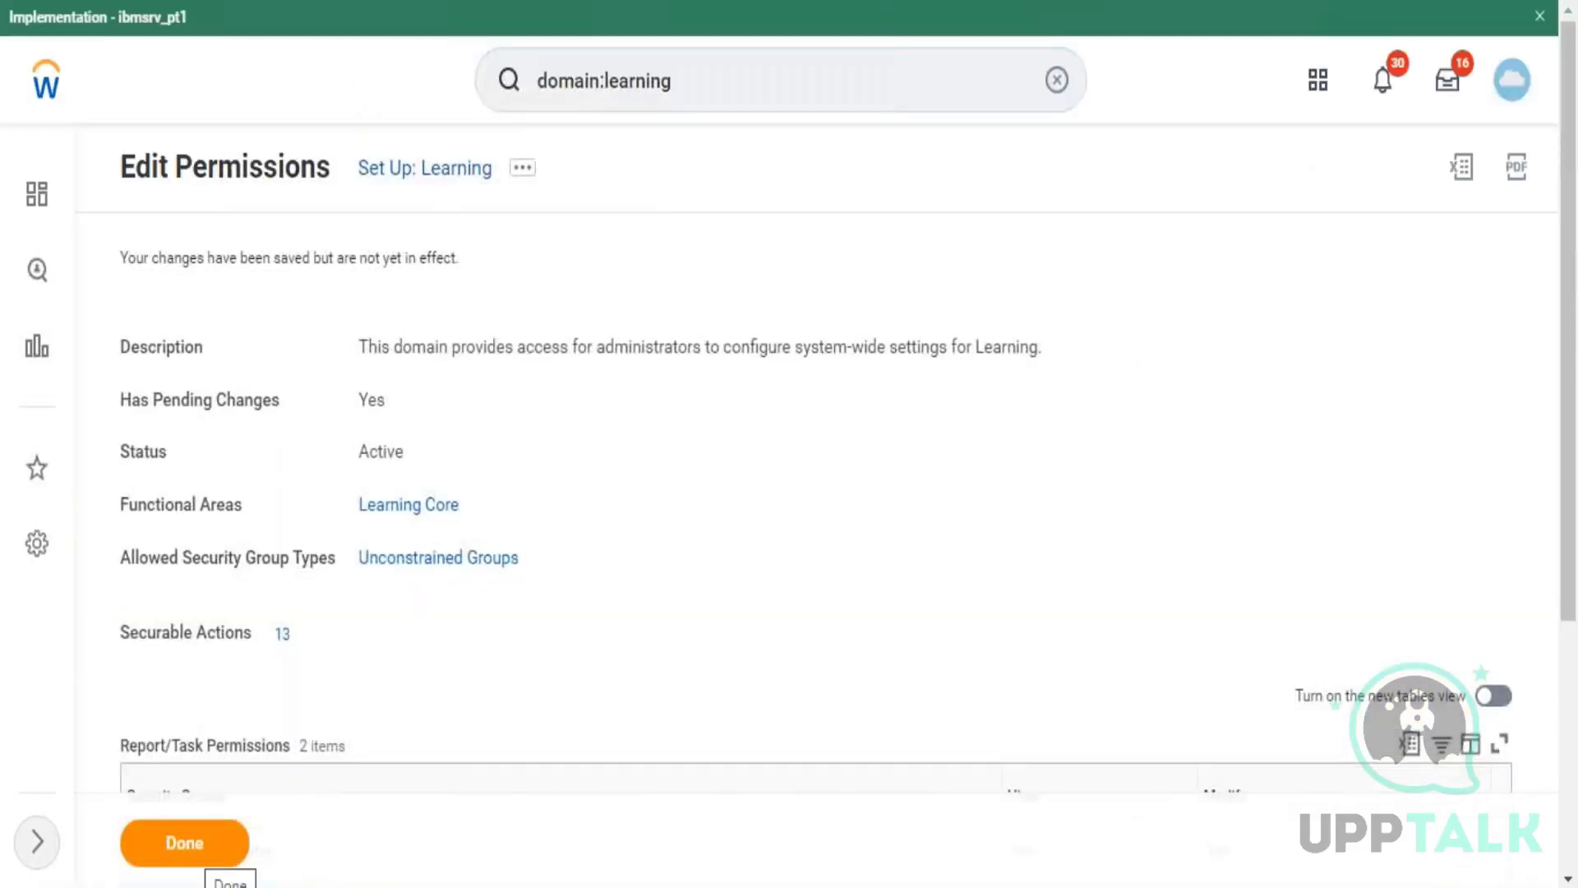
Step: Run Activate Pending Security Policy Changes with comment Ttest and confirm the activation
left_click(715, 92)
type("Activate ")
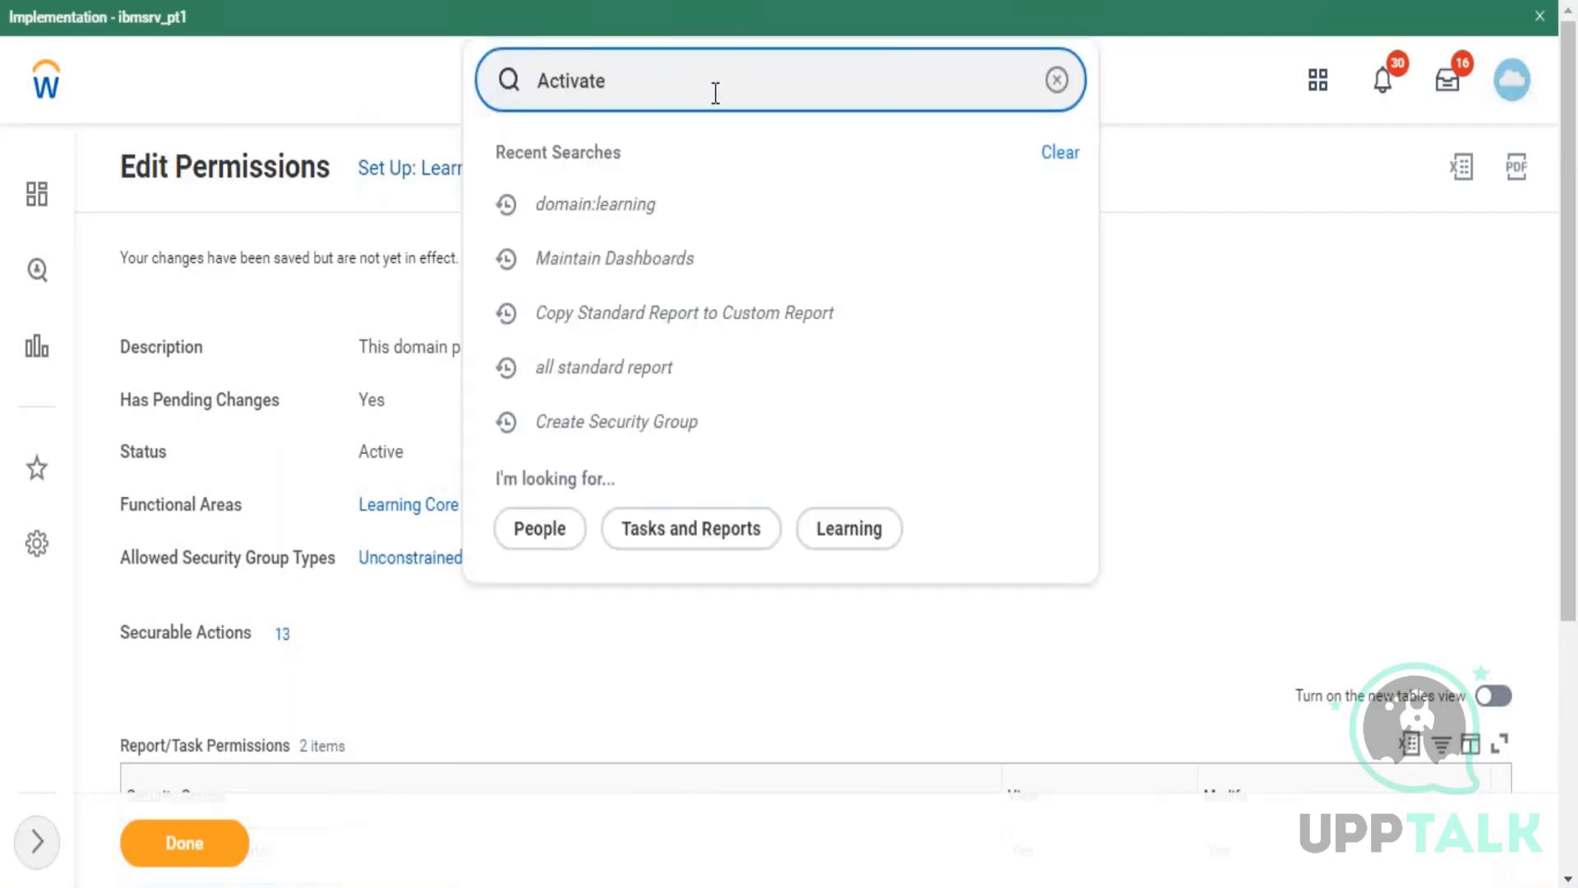
type("pending")
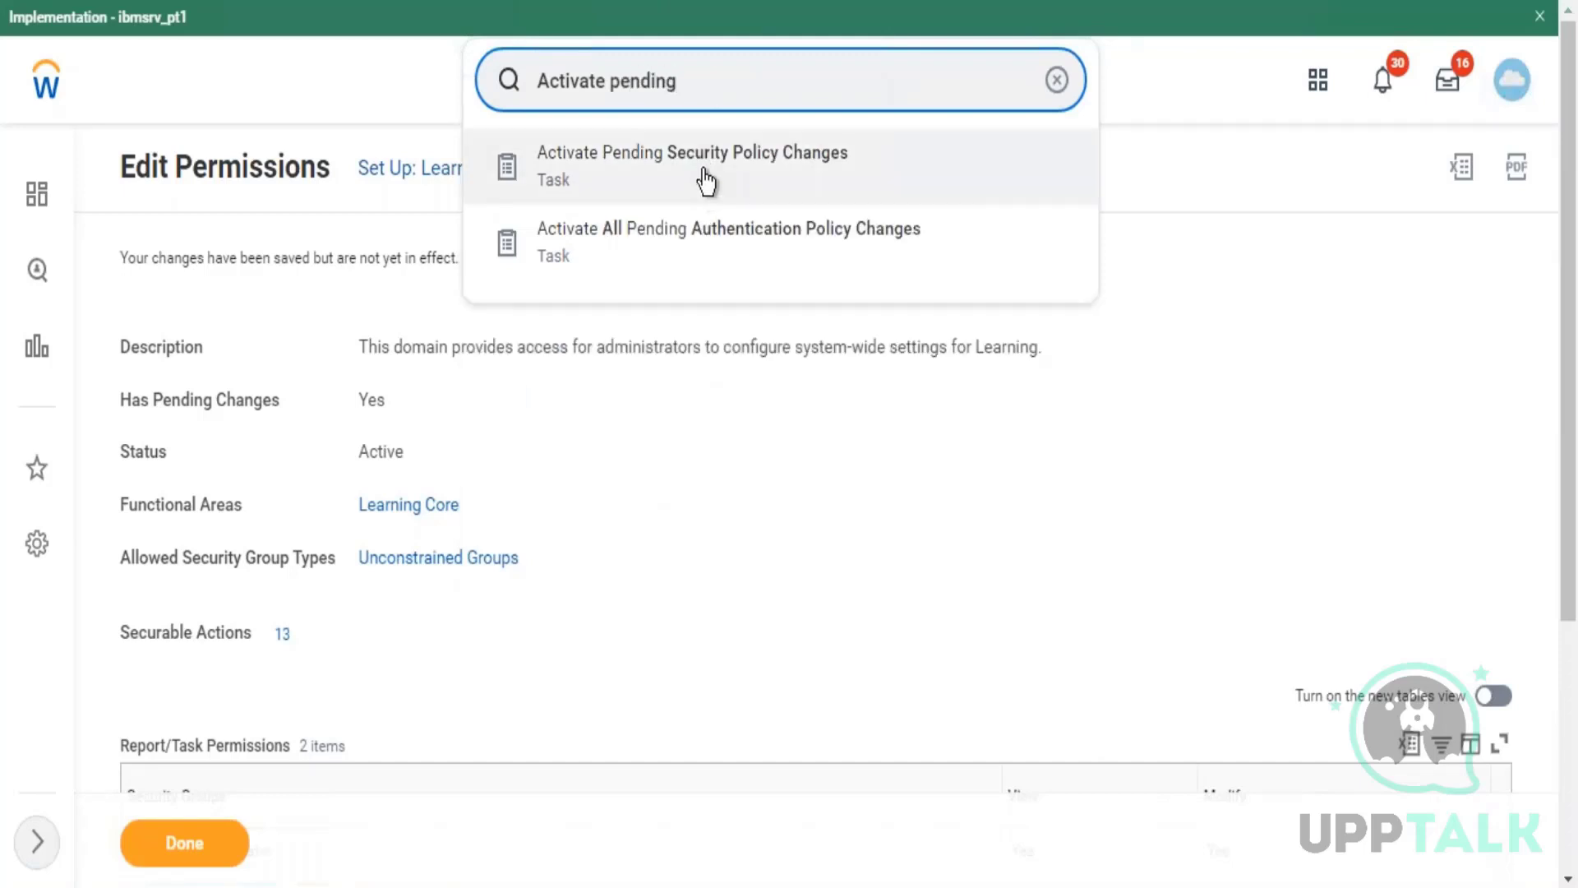
left_click(704, 184)
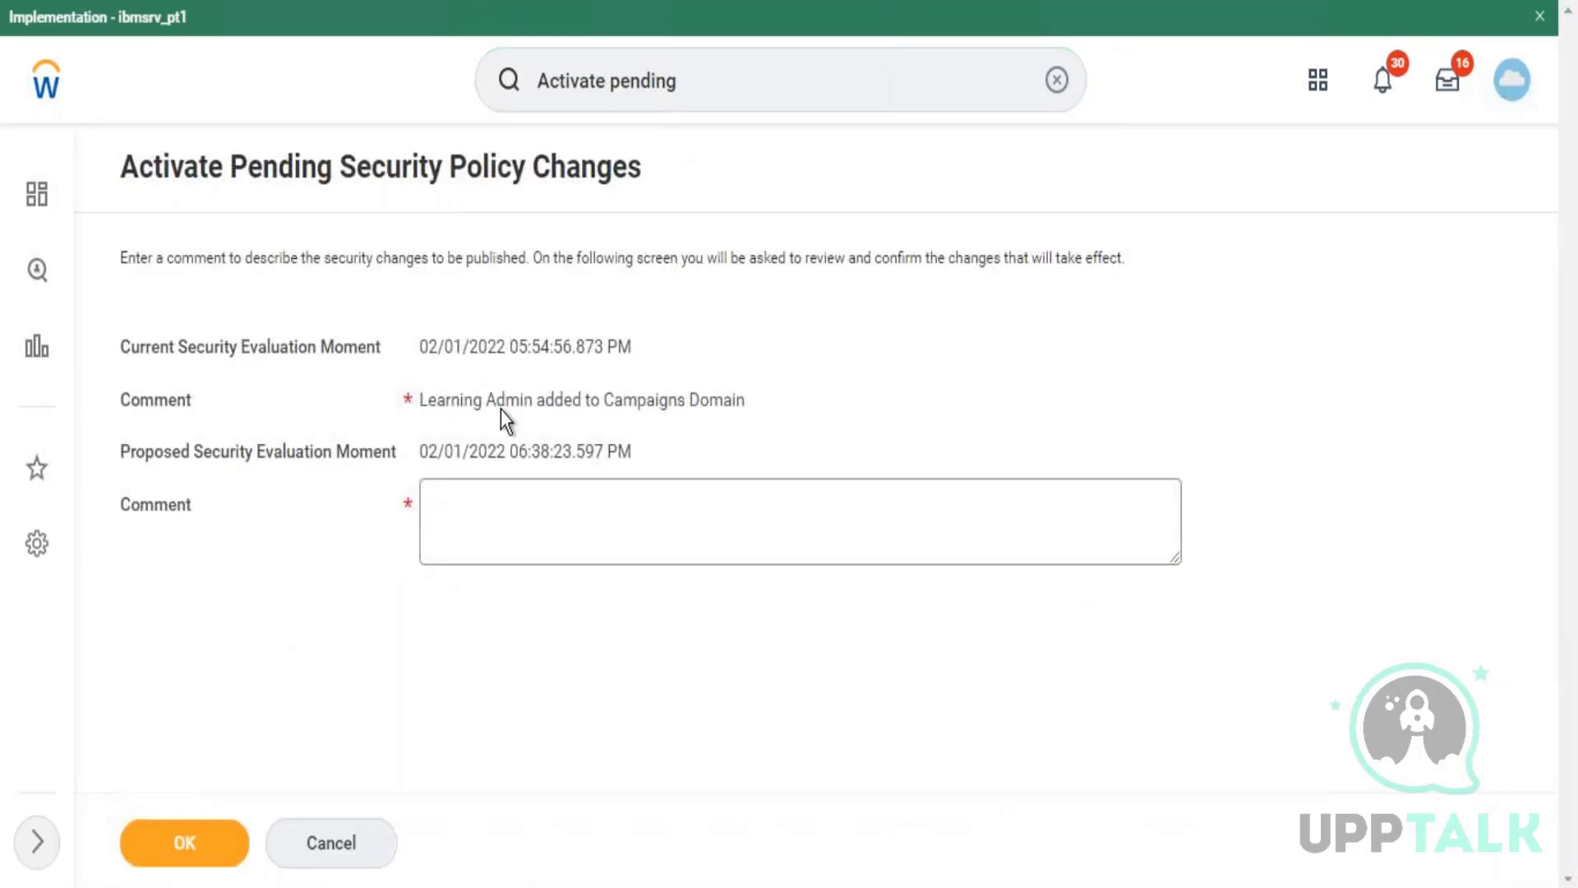
left_click(547, 539)
type("Ts")
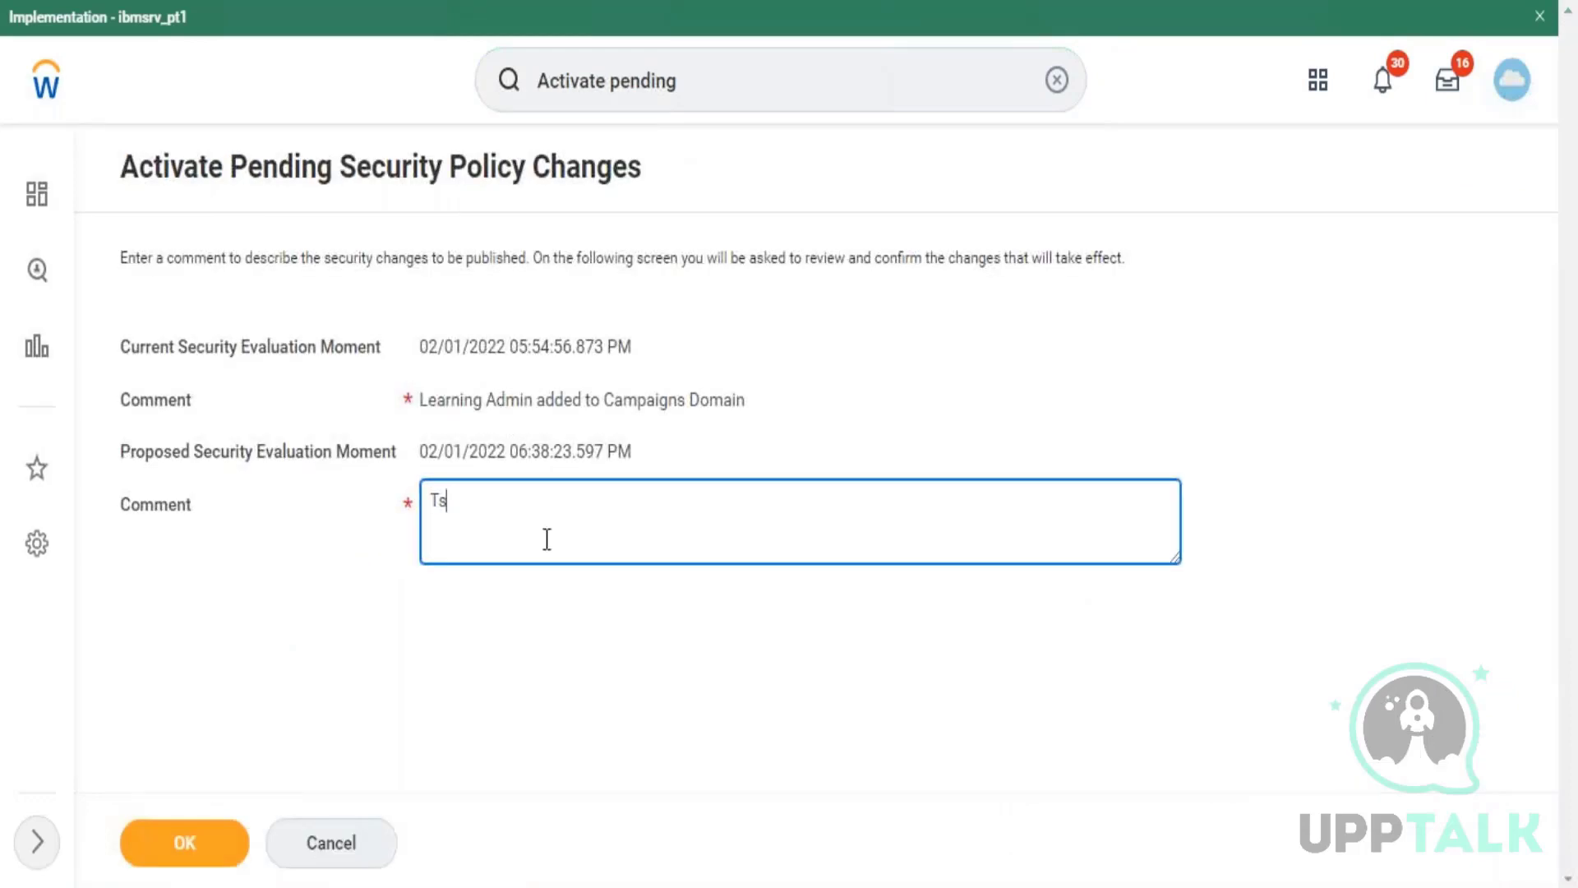
type("test")
key("ctrl+a")
left_click(162, 850)
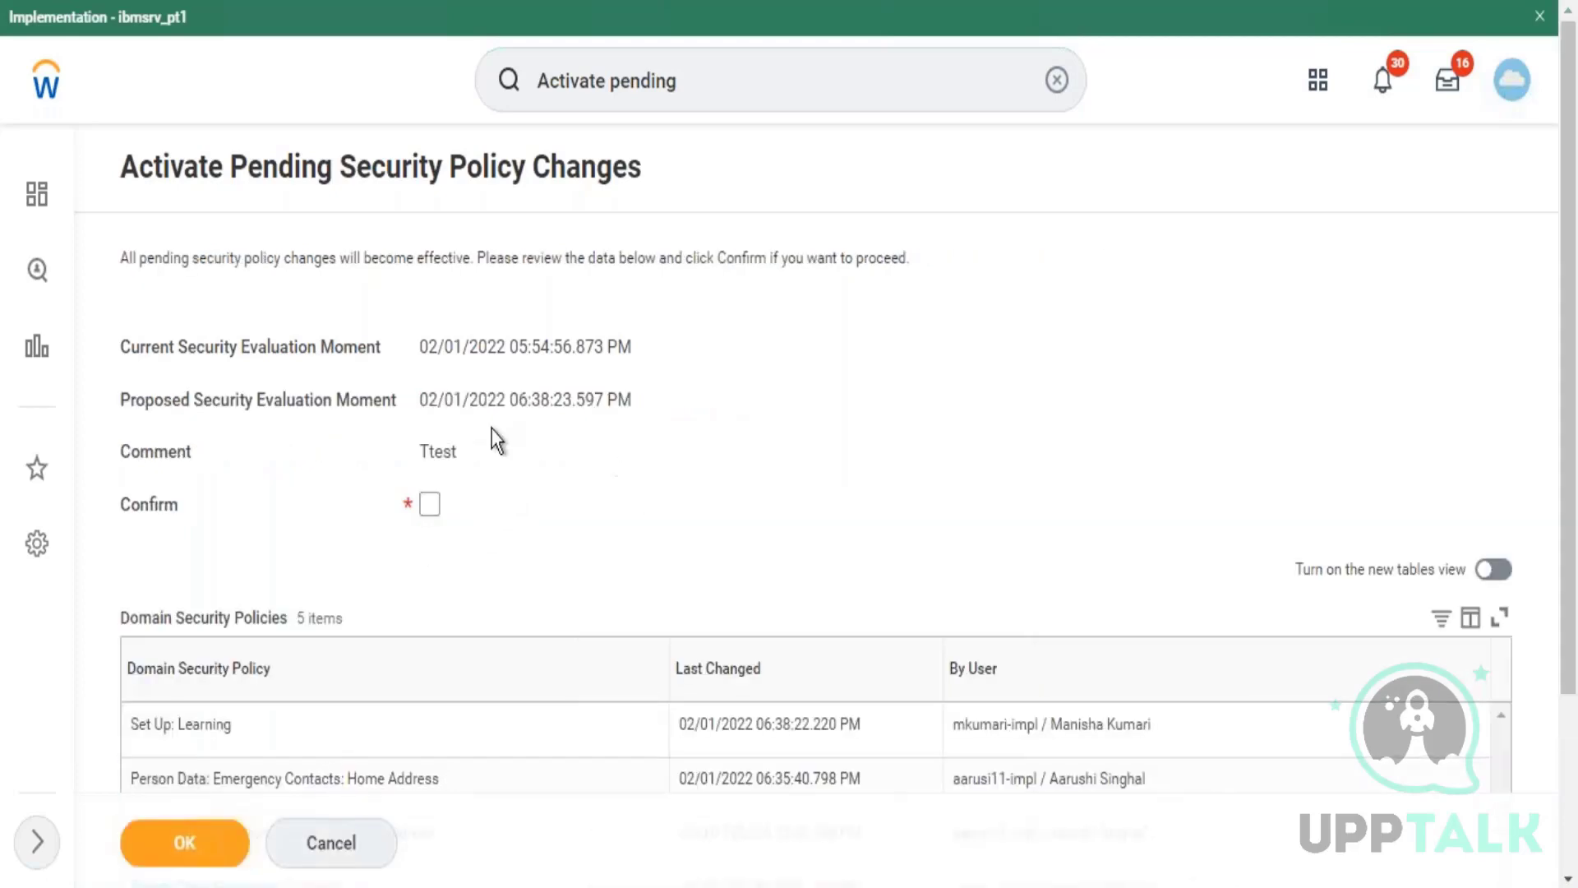
left_click(429, 504)
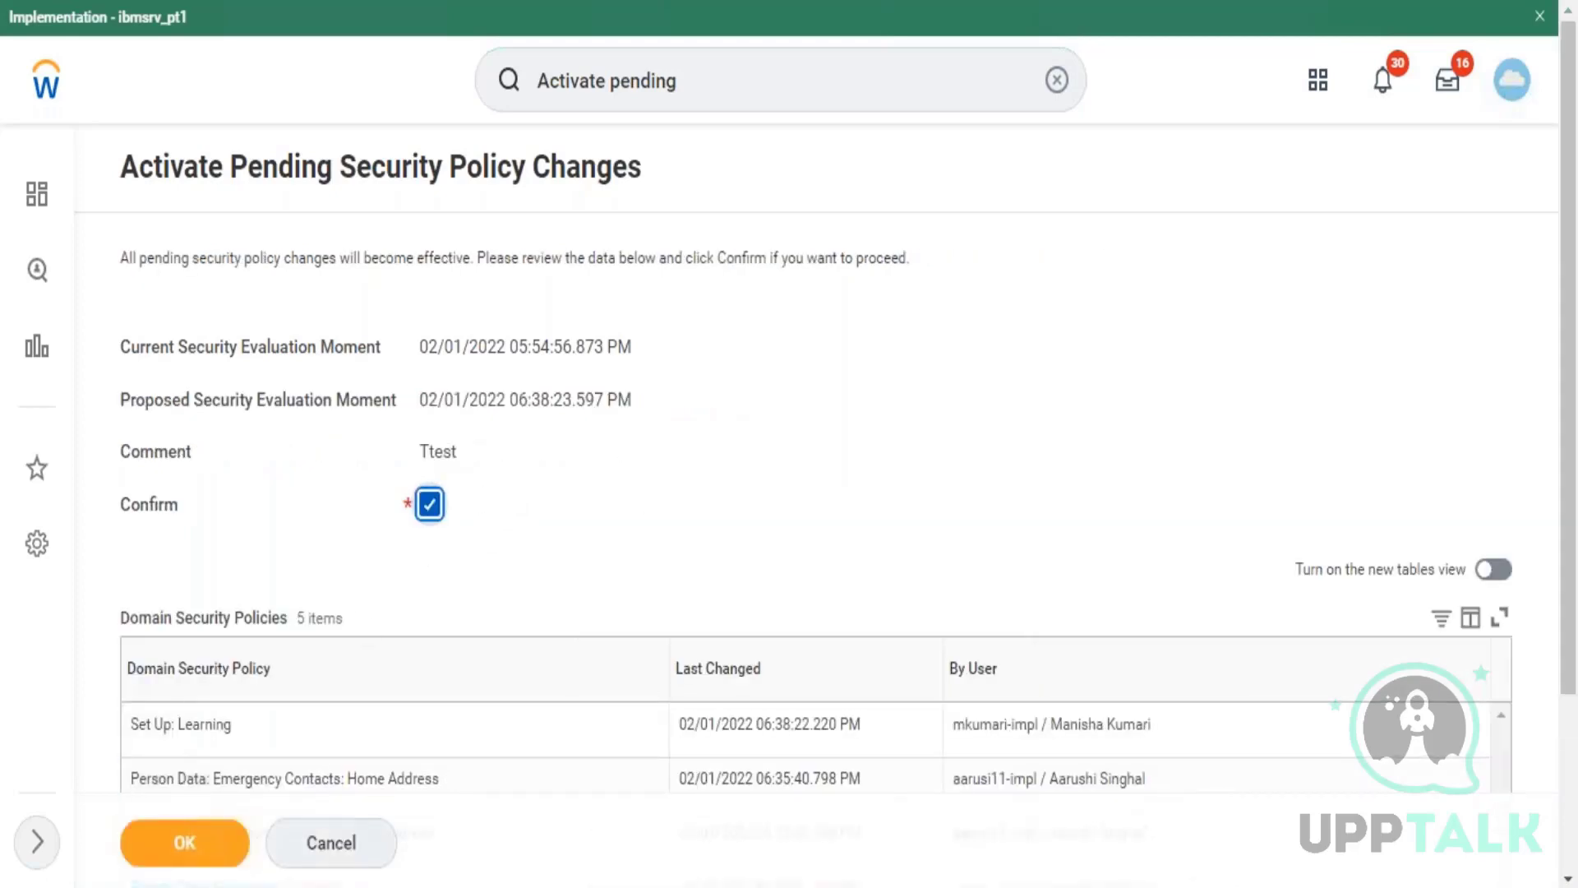
left_click(192, 854)
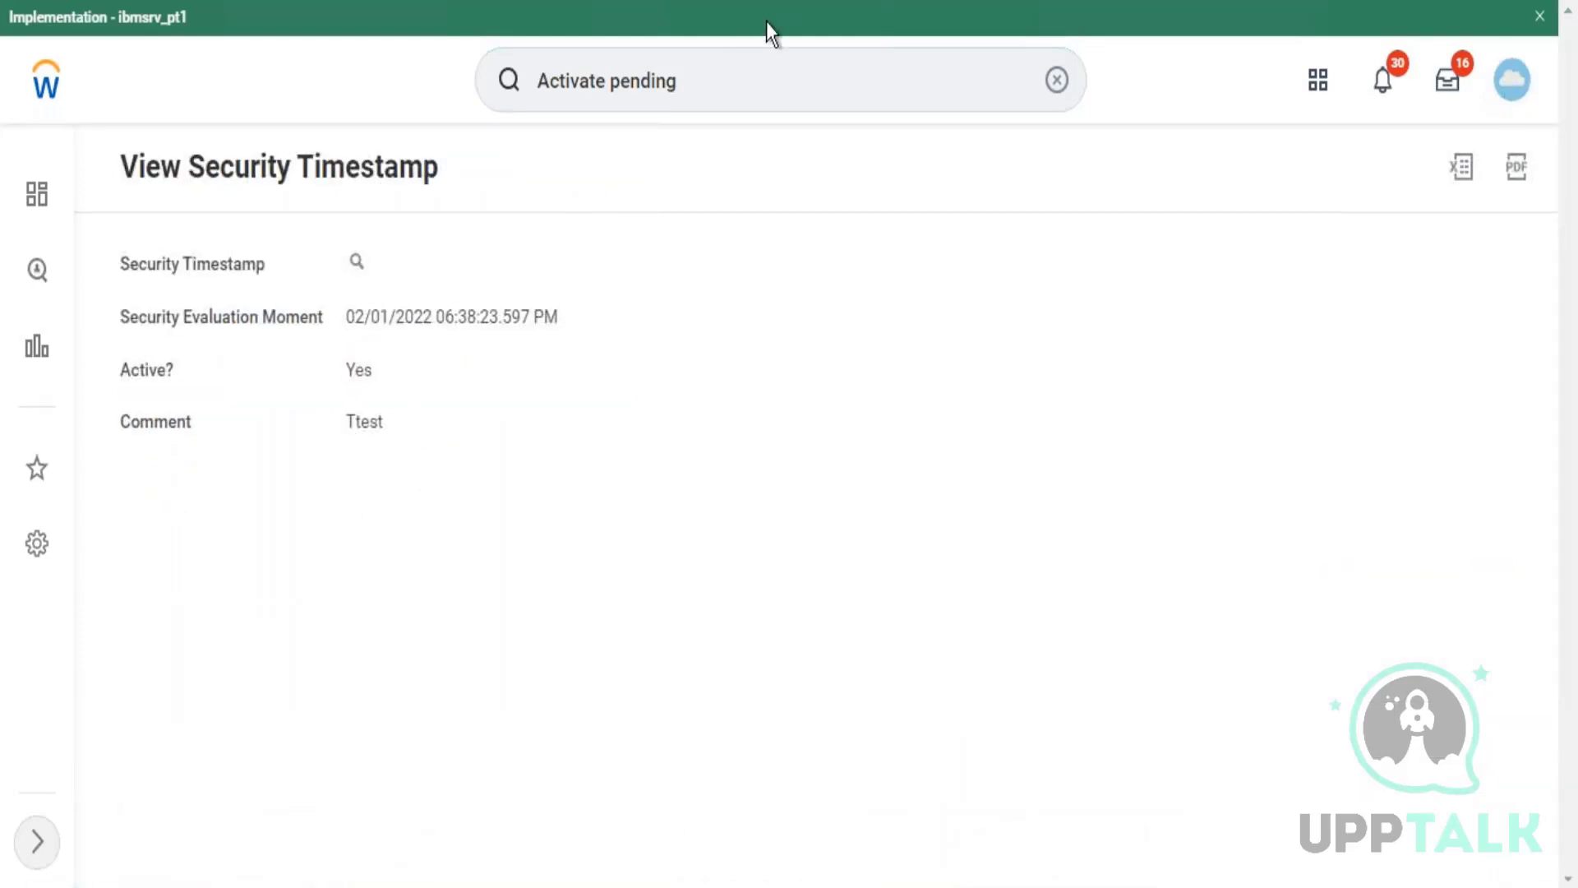
Step: Search domain:setup learning and open the Learning Segment Setup domain page
left_click(725, 78)
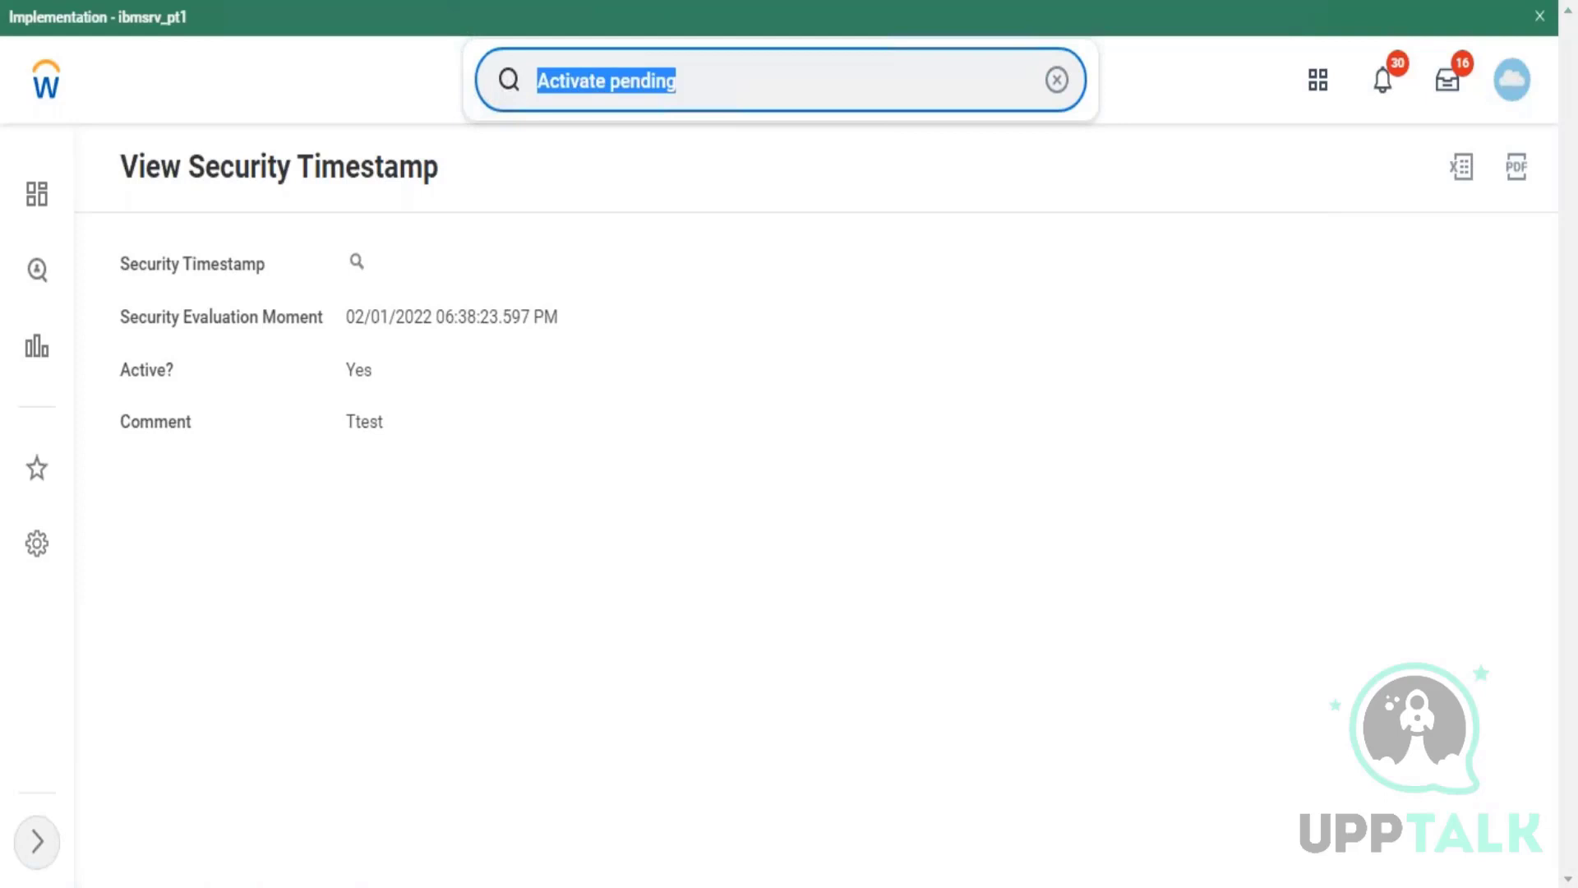
type("domain:setup learning")
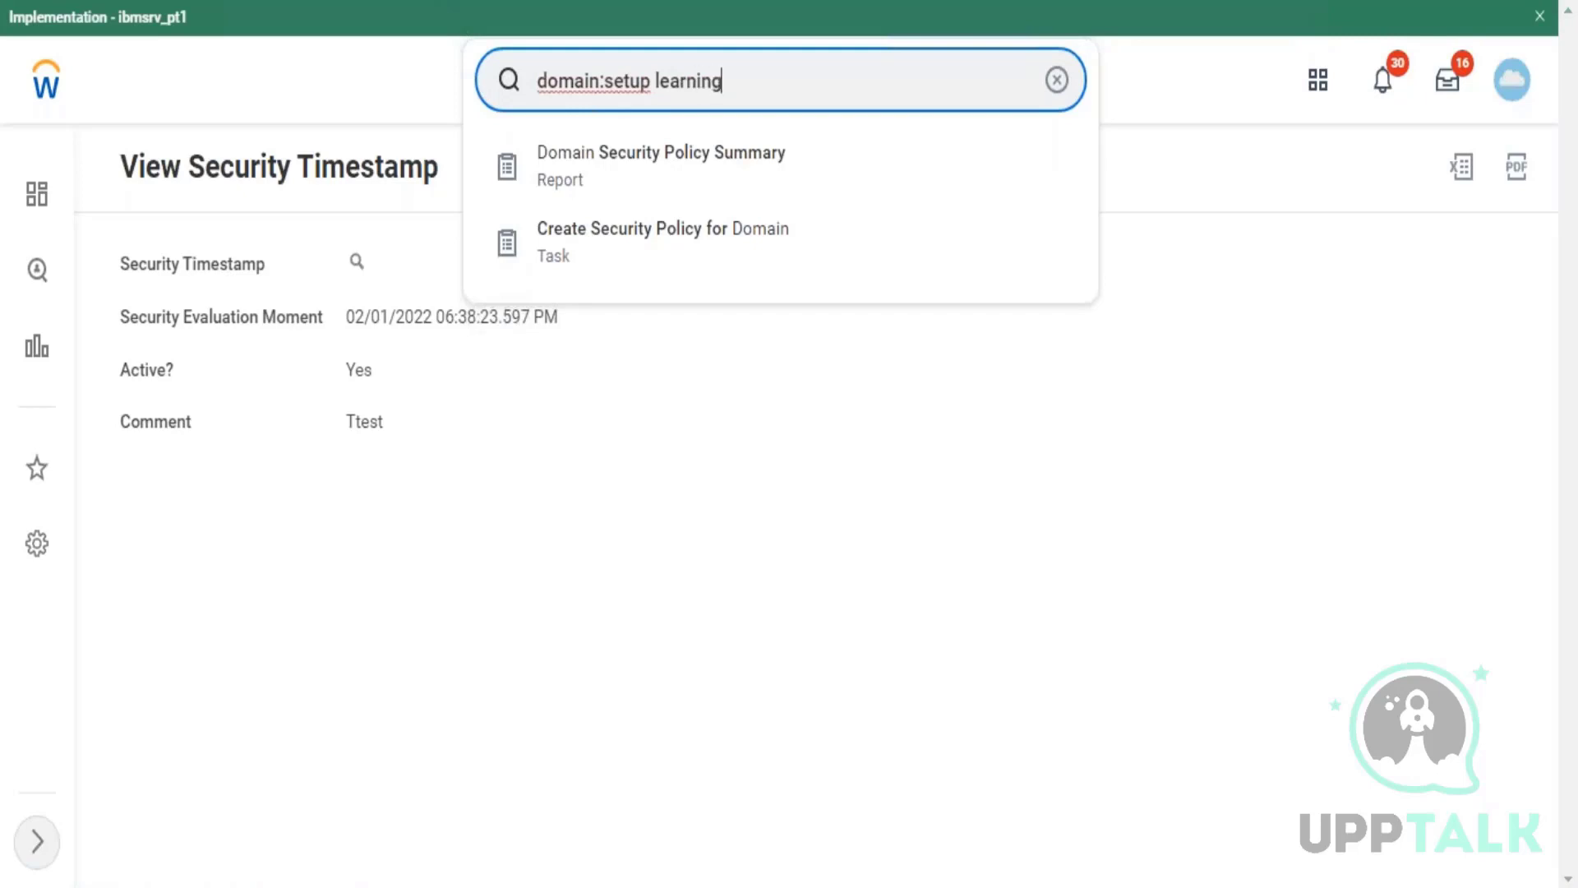
key("Return")
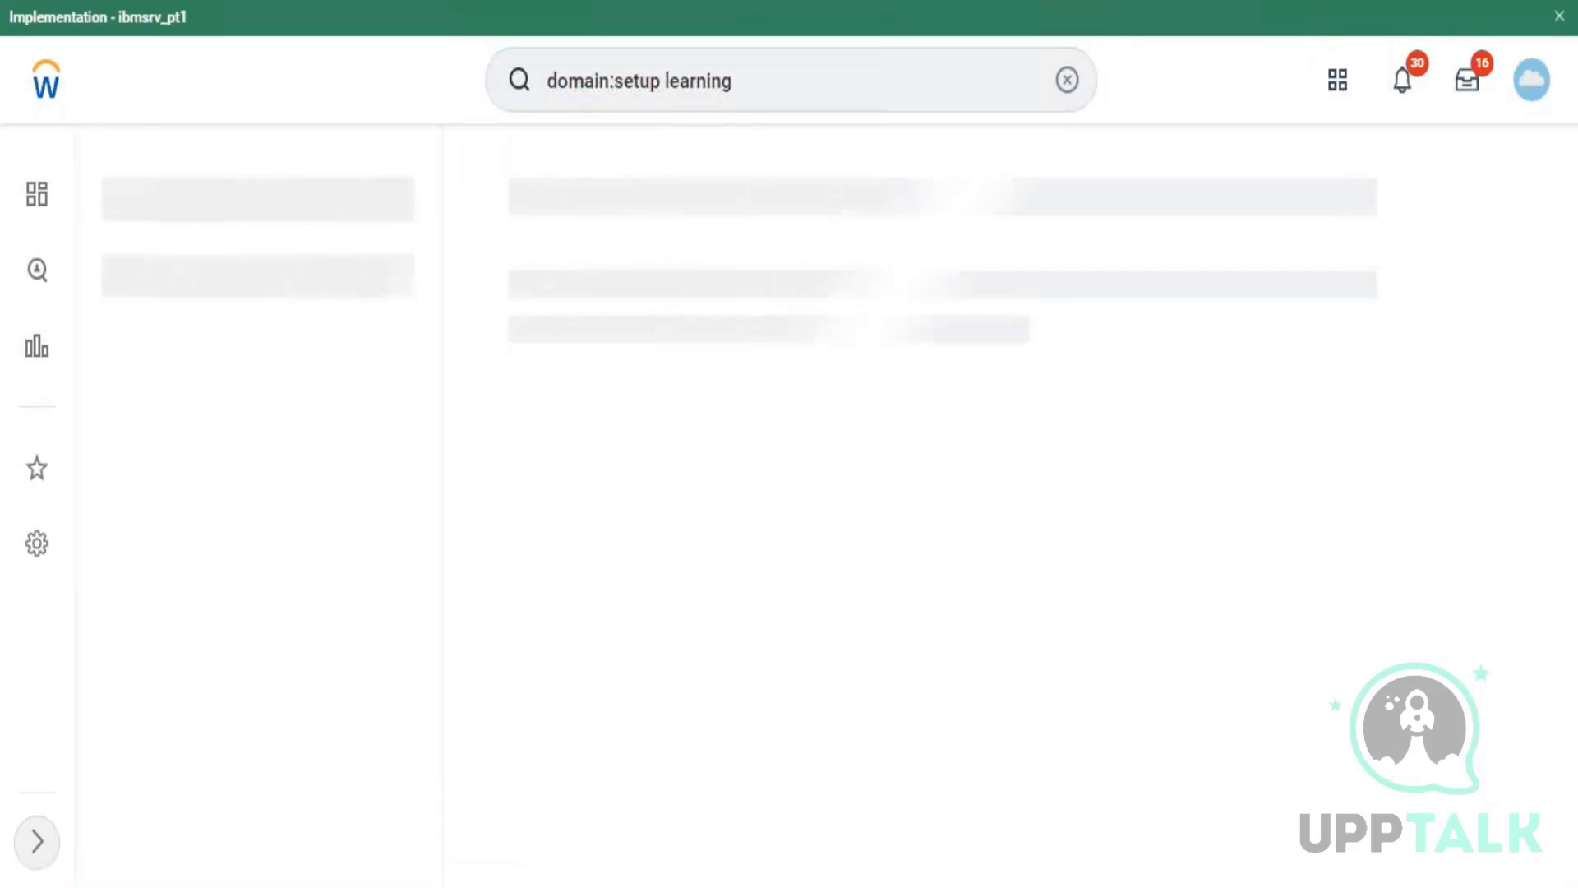
mouse_move(712, 272)
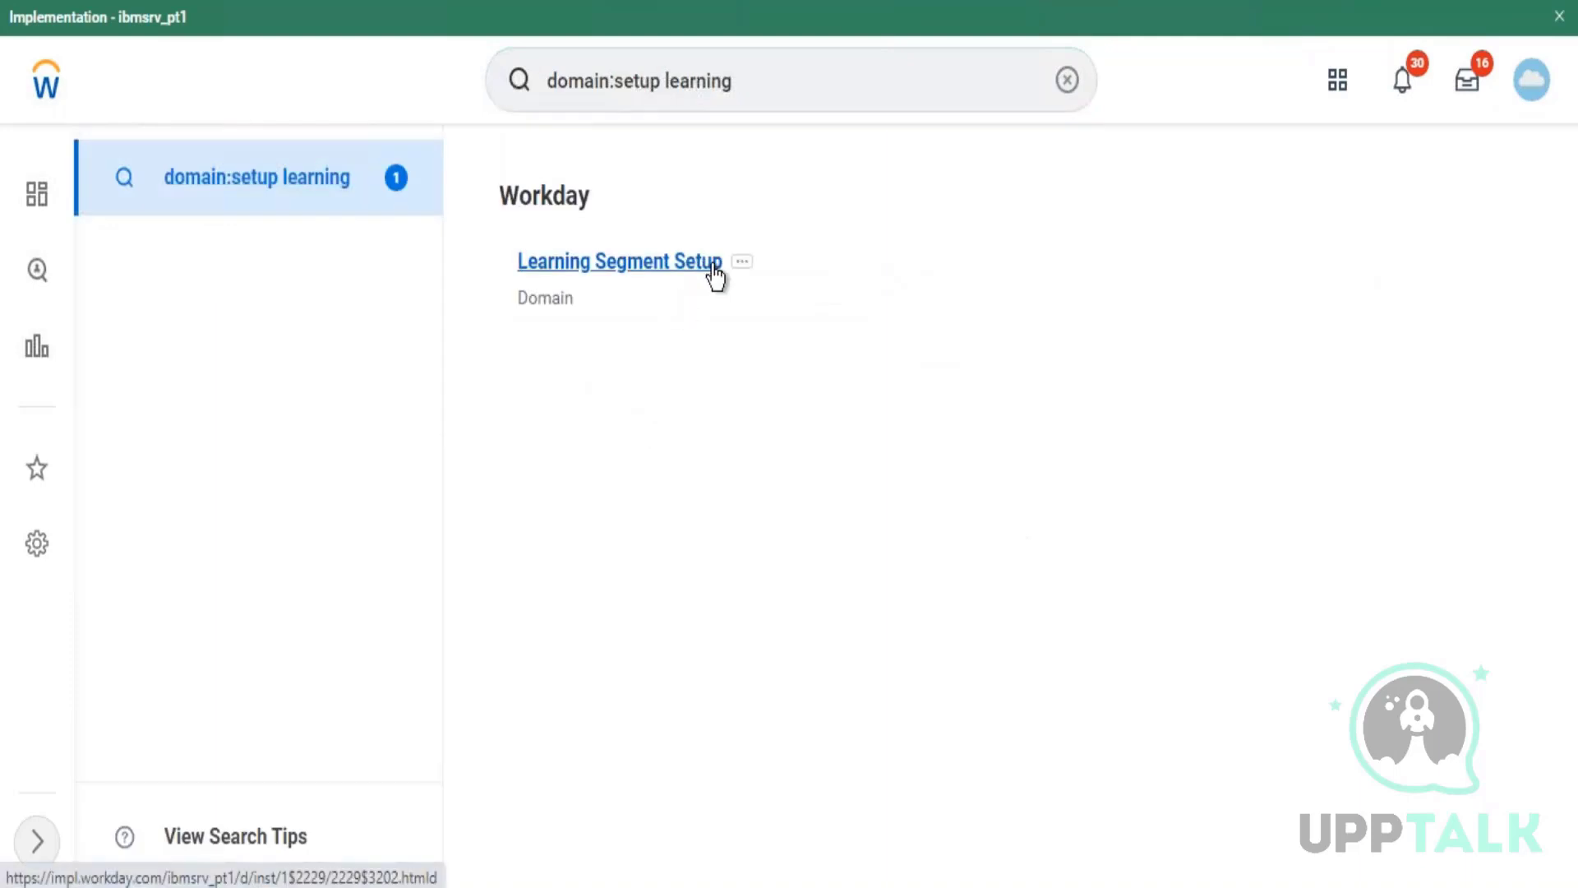
left_click(742, 265)
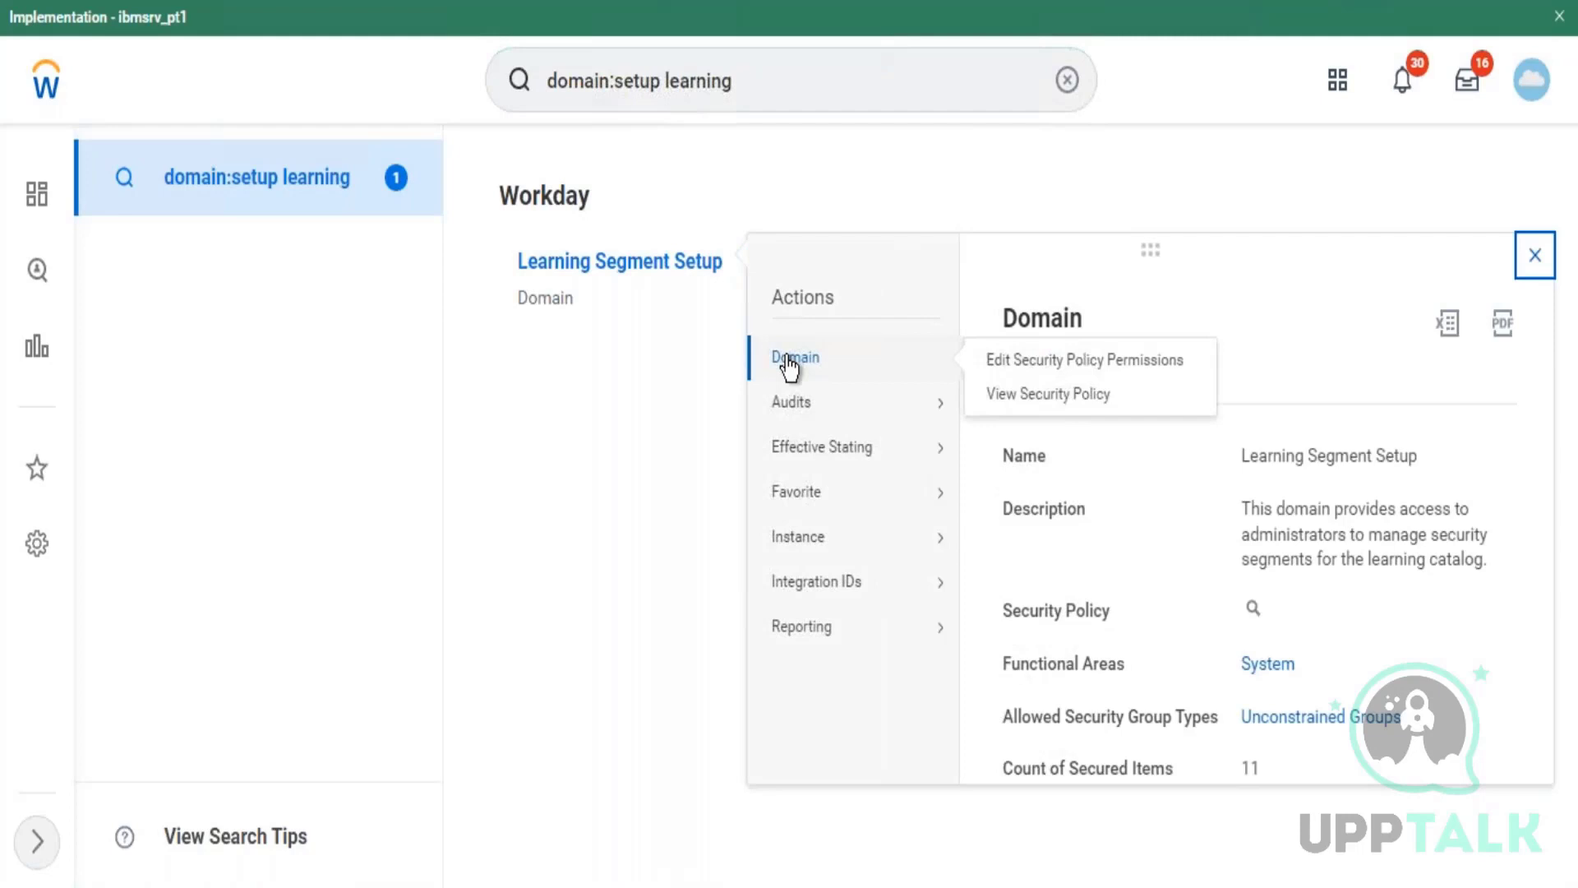
left_click(631, 265)
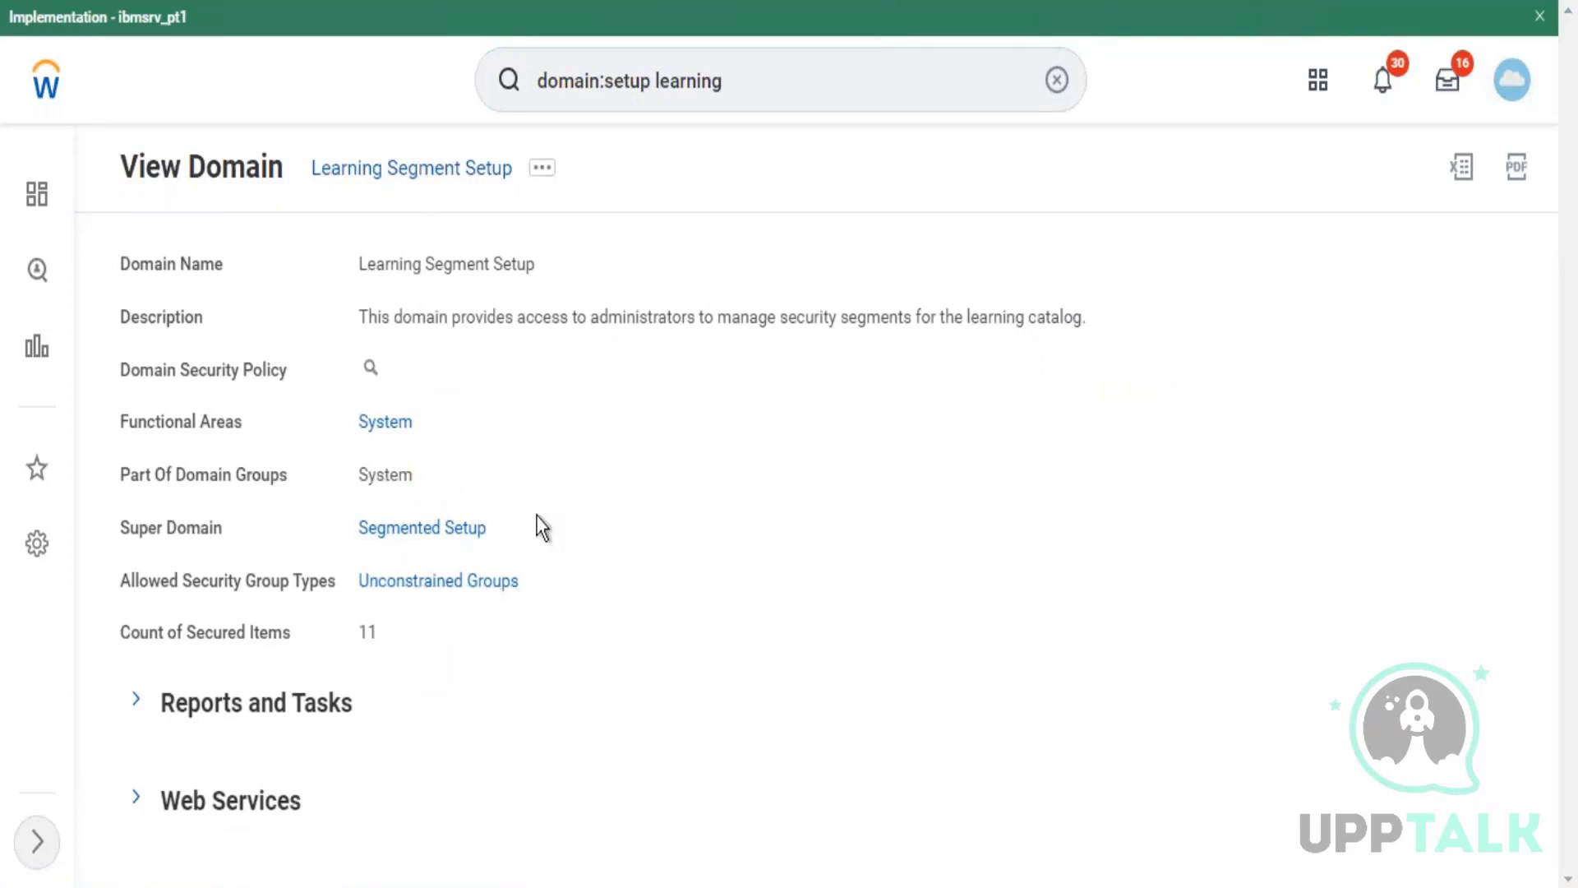
Step: Start the Enable Domain Security Policy task for Learning Segment Setup
left_click(392, 371)
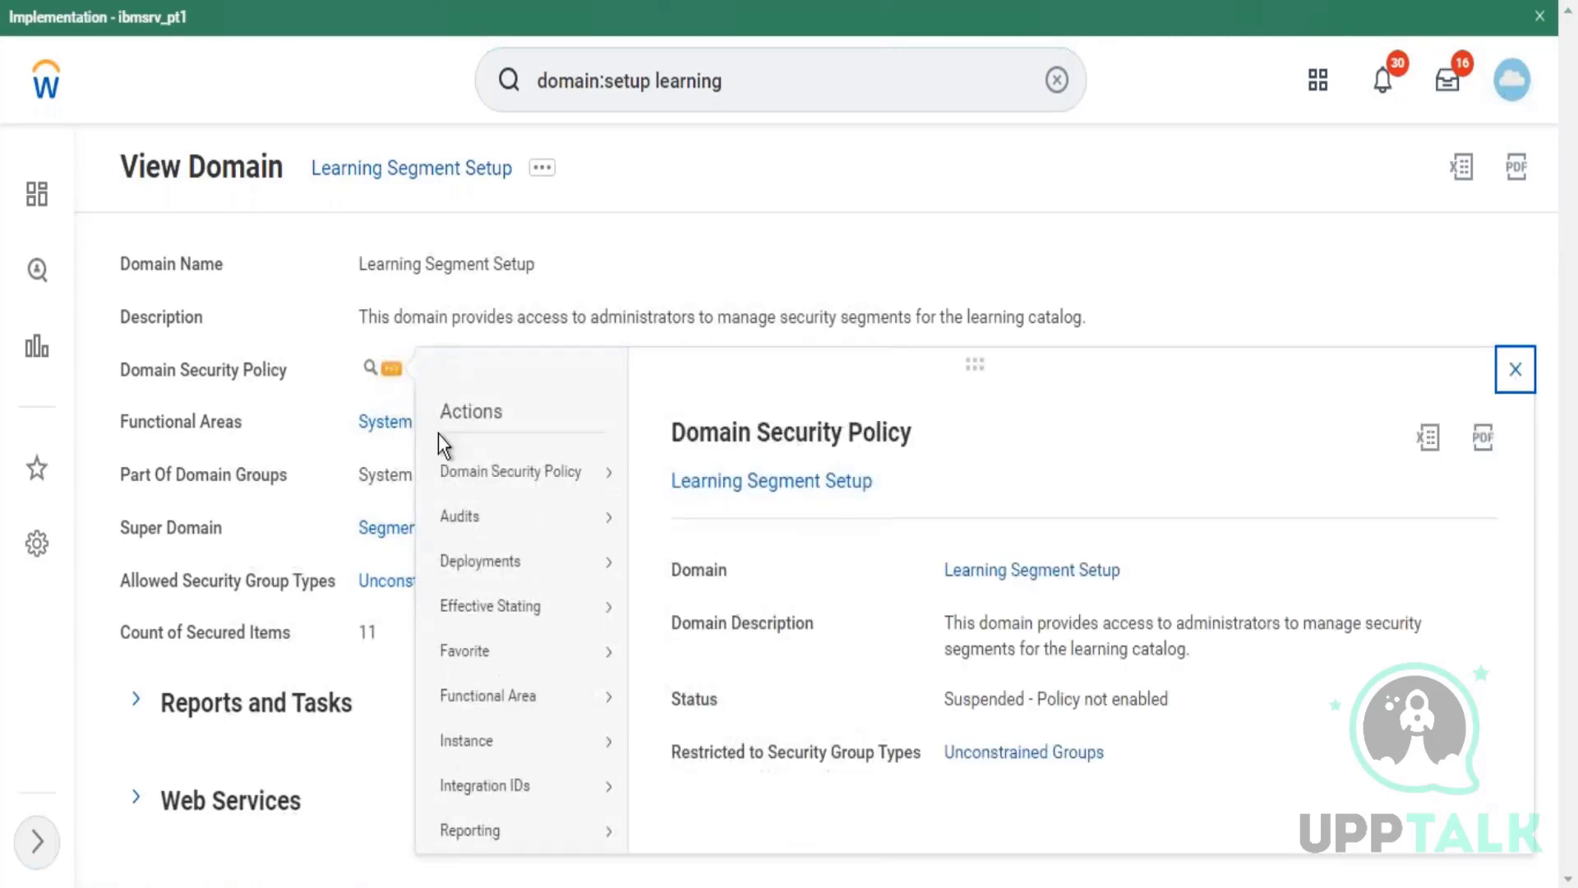
mouse_move(448, 474)
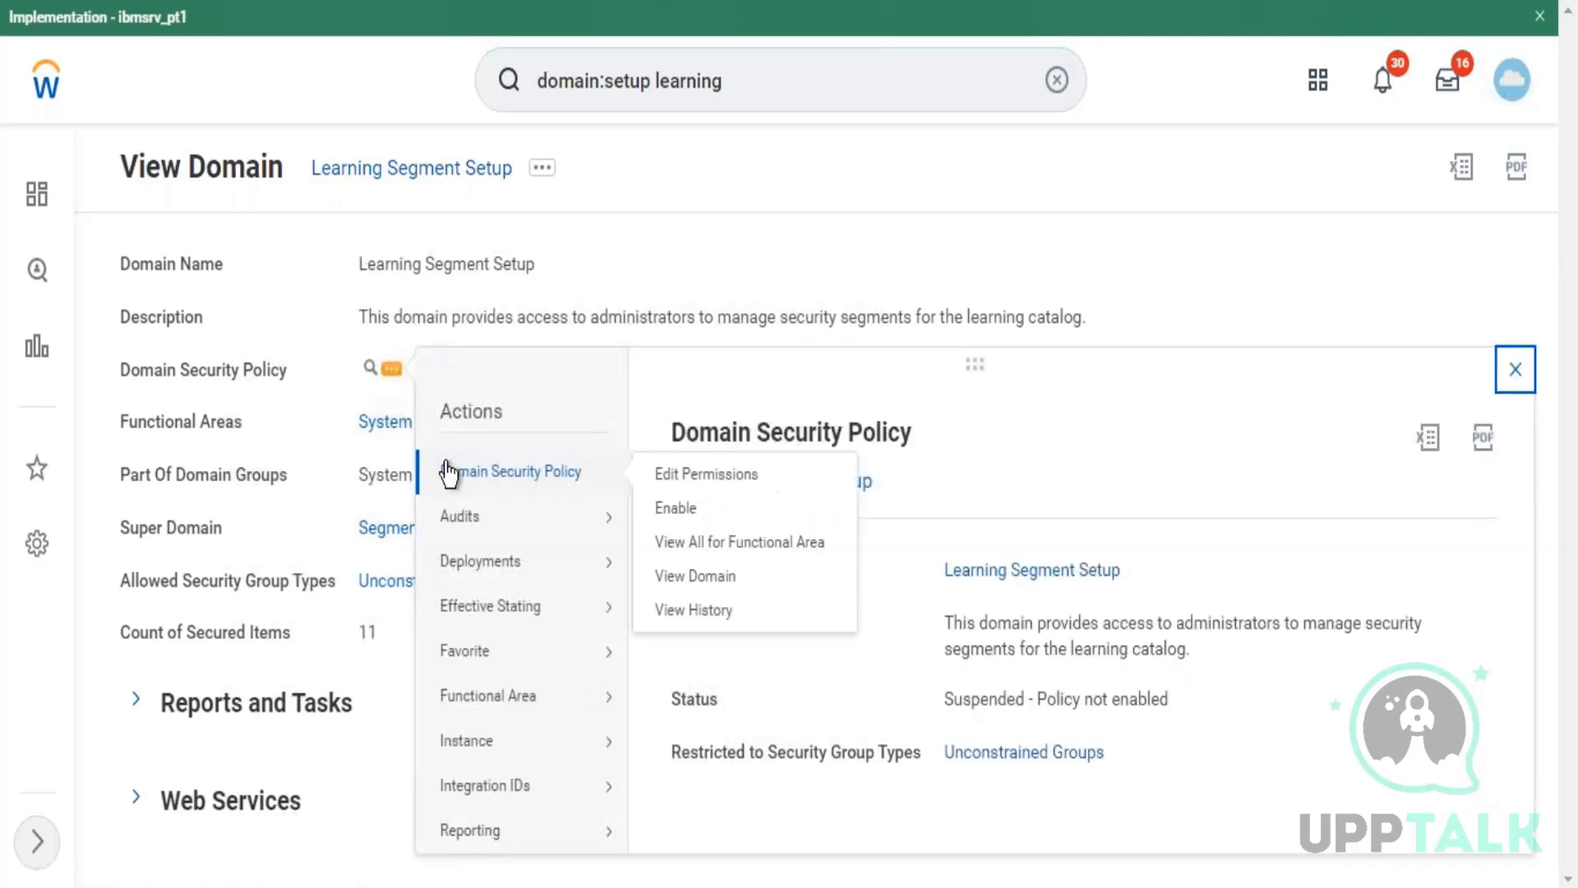
left_click(681, 511)
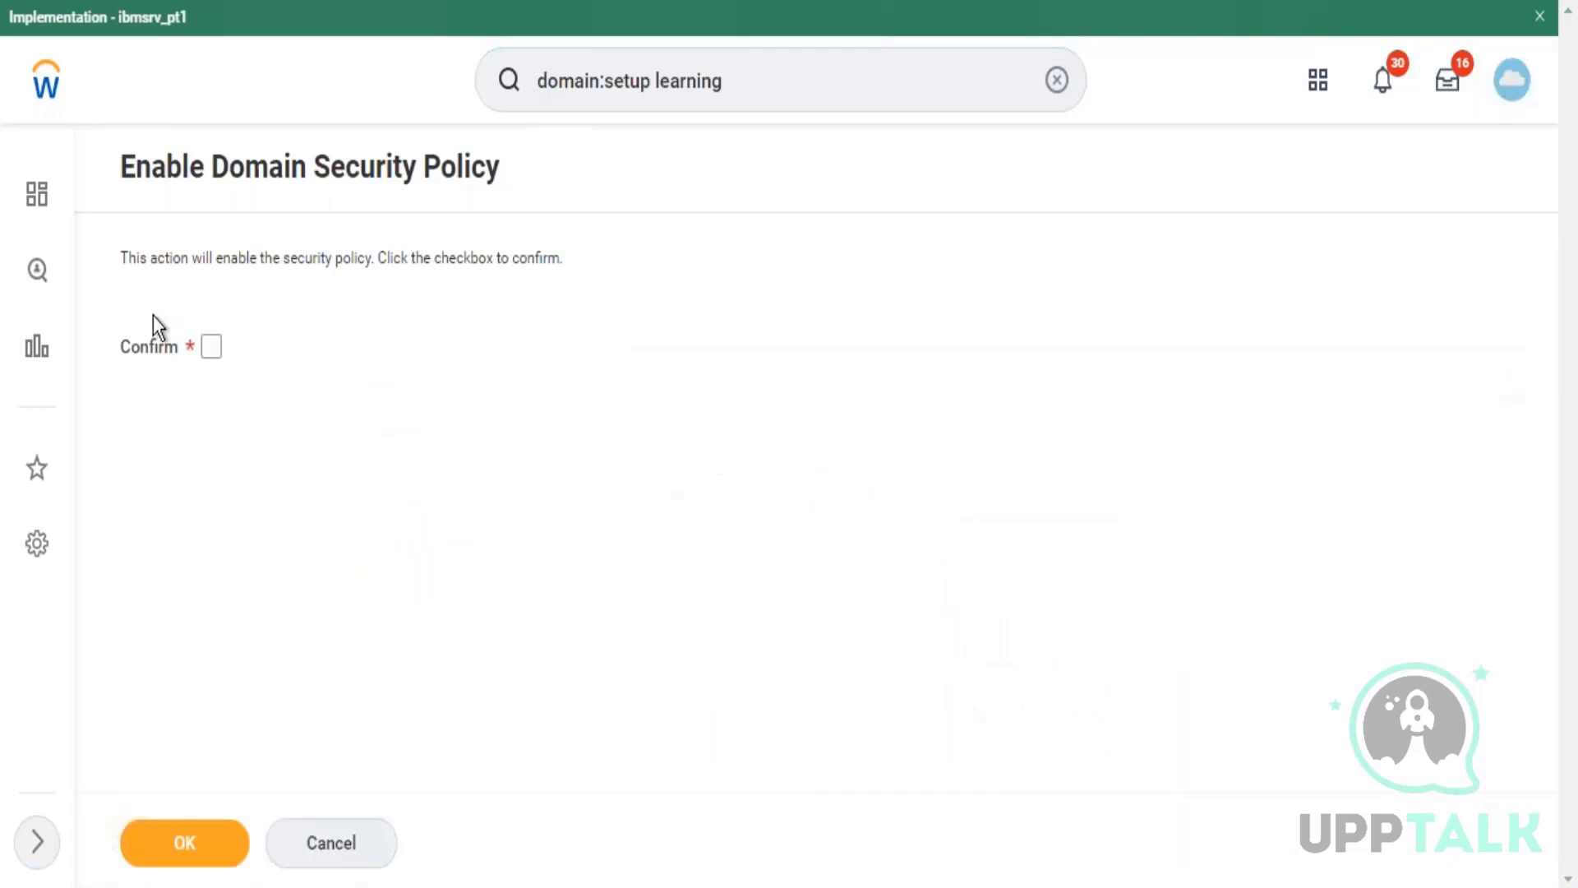
Step: Confirm and submit enabling the Learning Segment Setup policy, then highlight its description
left_click(211, 346)
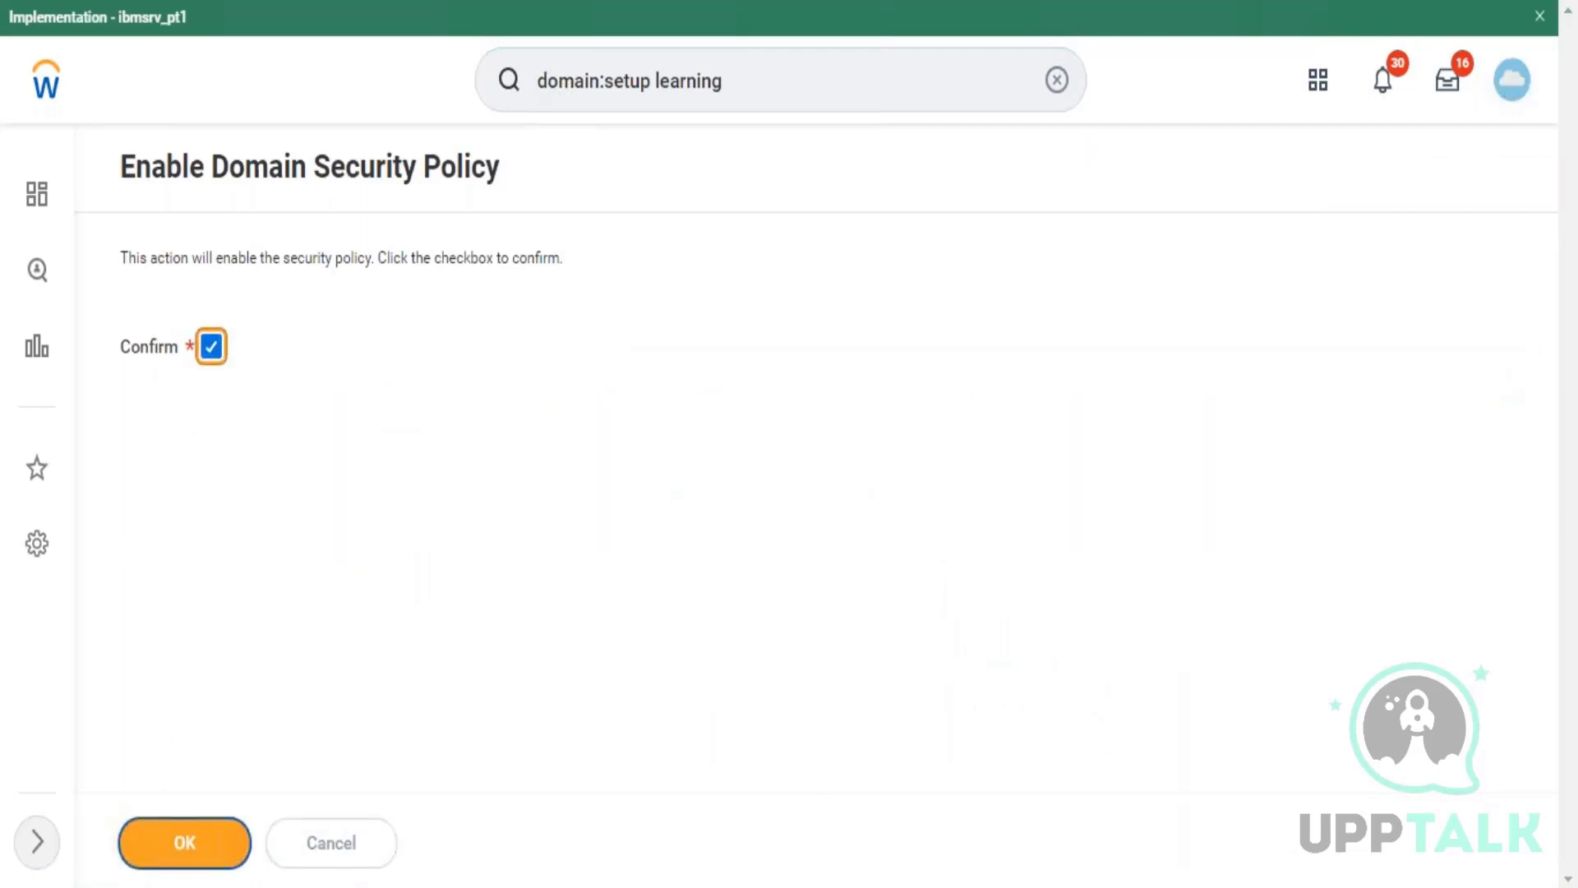
key("Return")
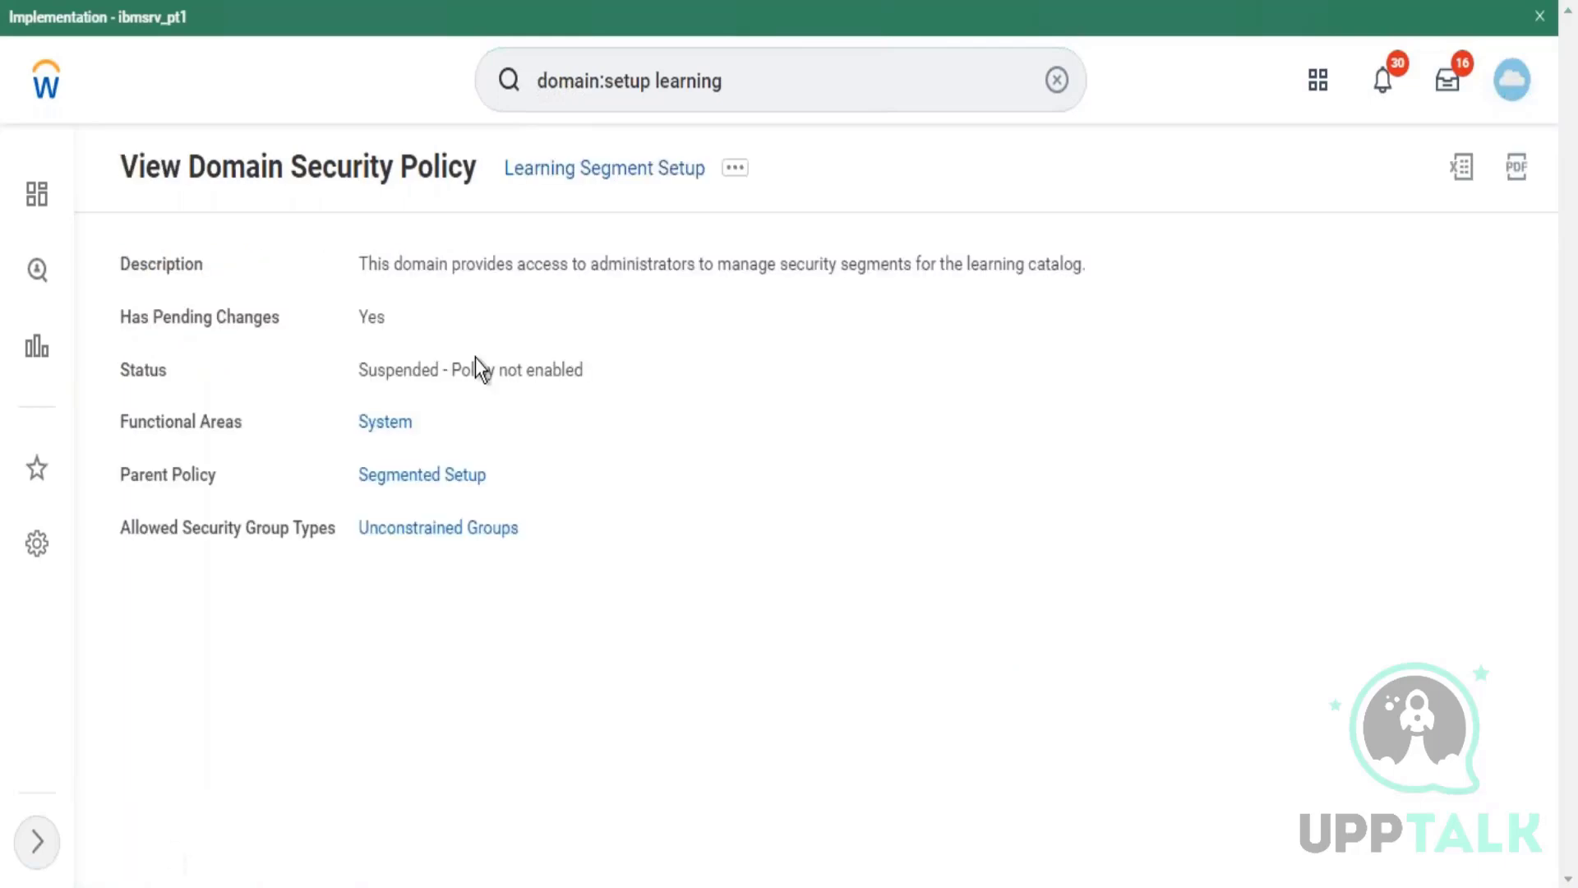
left_click_drag(361, 263, 1092, 263)
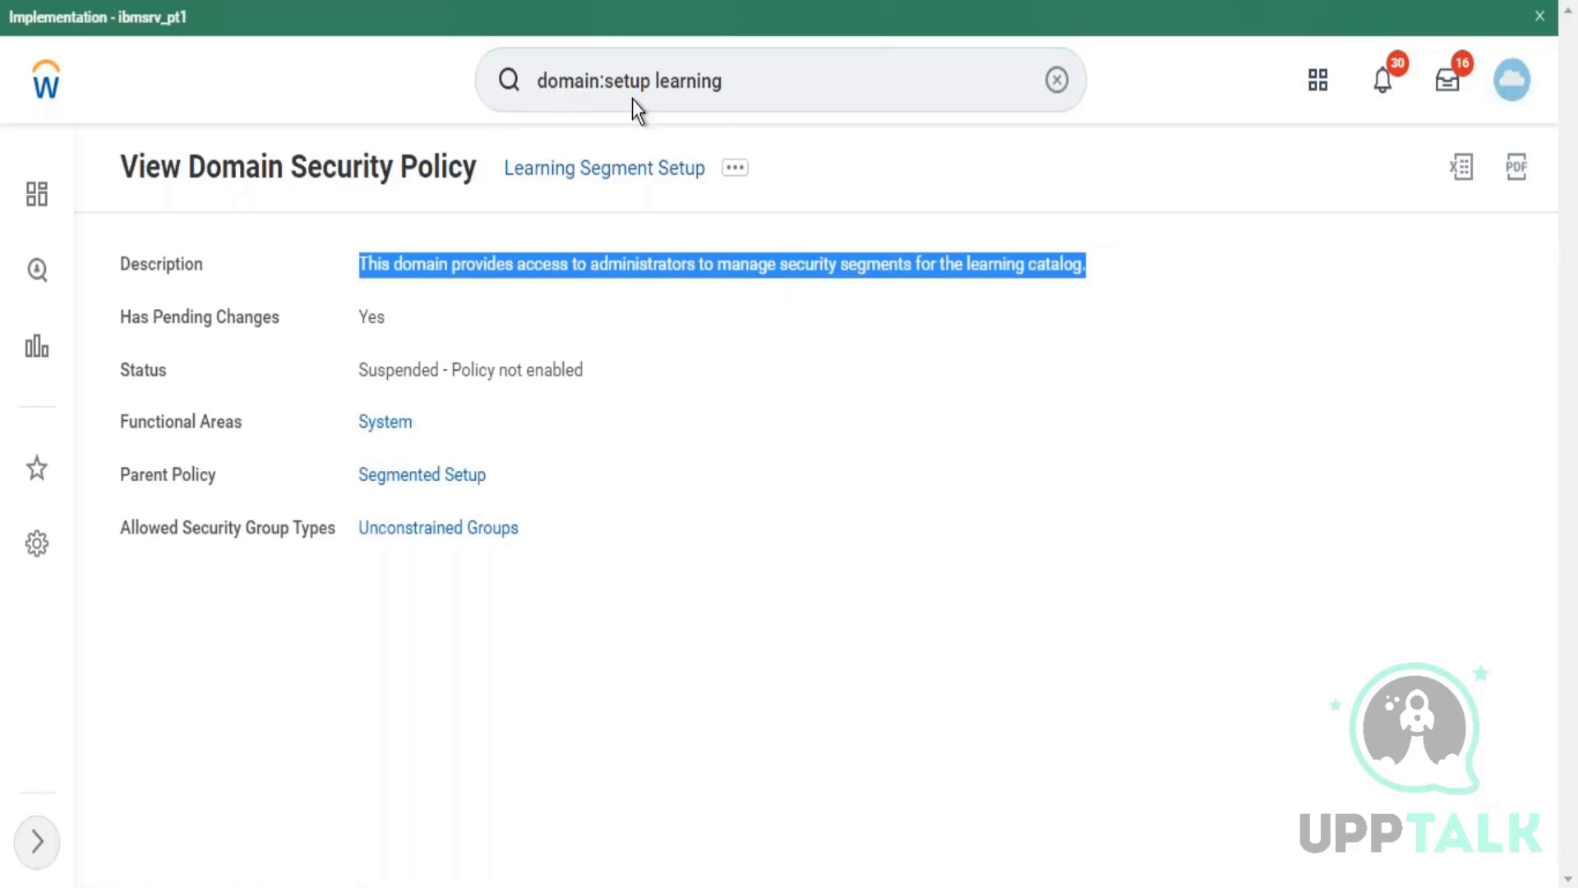
Step: Change the search to domain:learning and open Set Up: Learning from the 22 results
left_click(742, 88)
key("BackSpace")
key("BackSpace")
key("BackSpace")
key("BackSpace")
key("BackSpace")
key("BackSpace")
key("BackSpace")
key("BackSpace")
key("BackSpace")
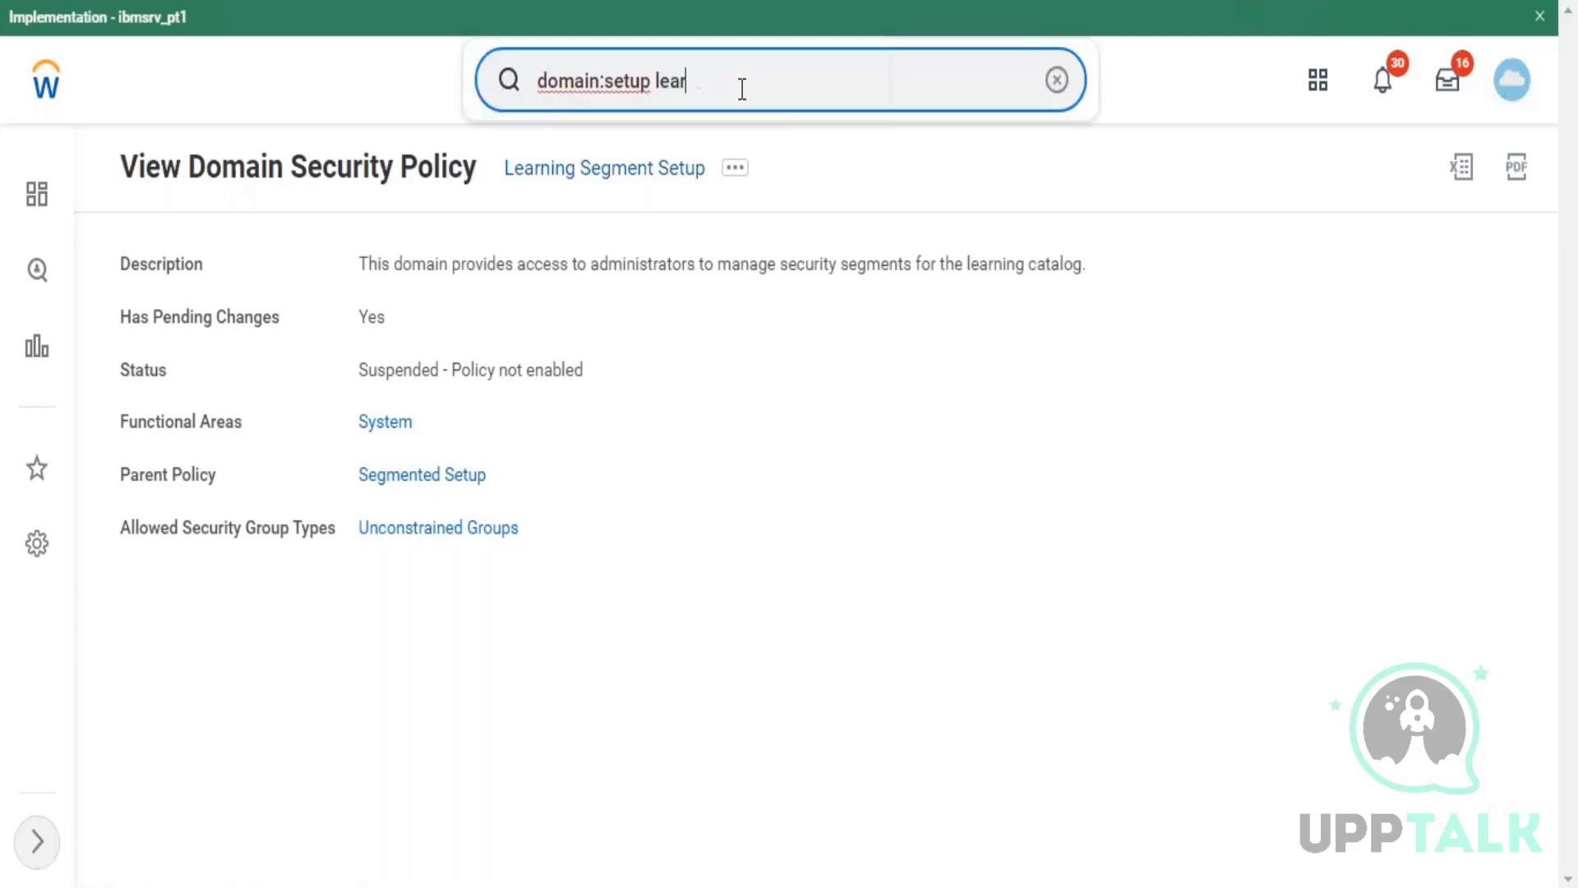
key("BackSpace")
key("BackSpace")
key("BackSpace")
key("BackSpace")
key("BackSpace")
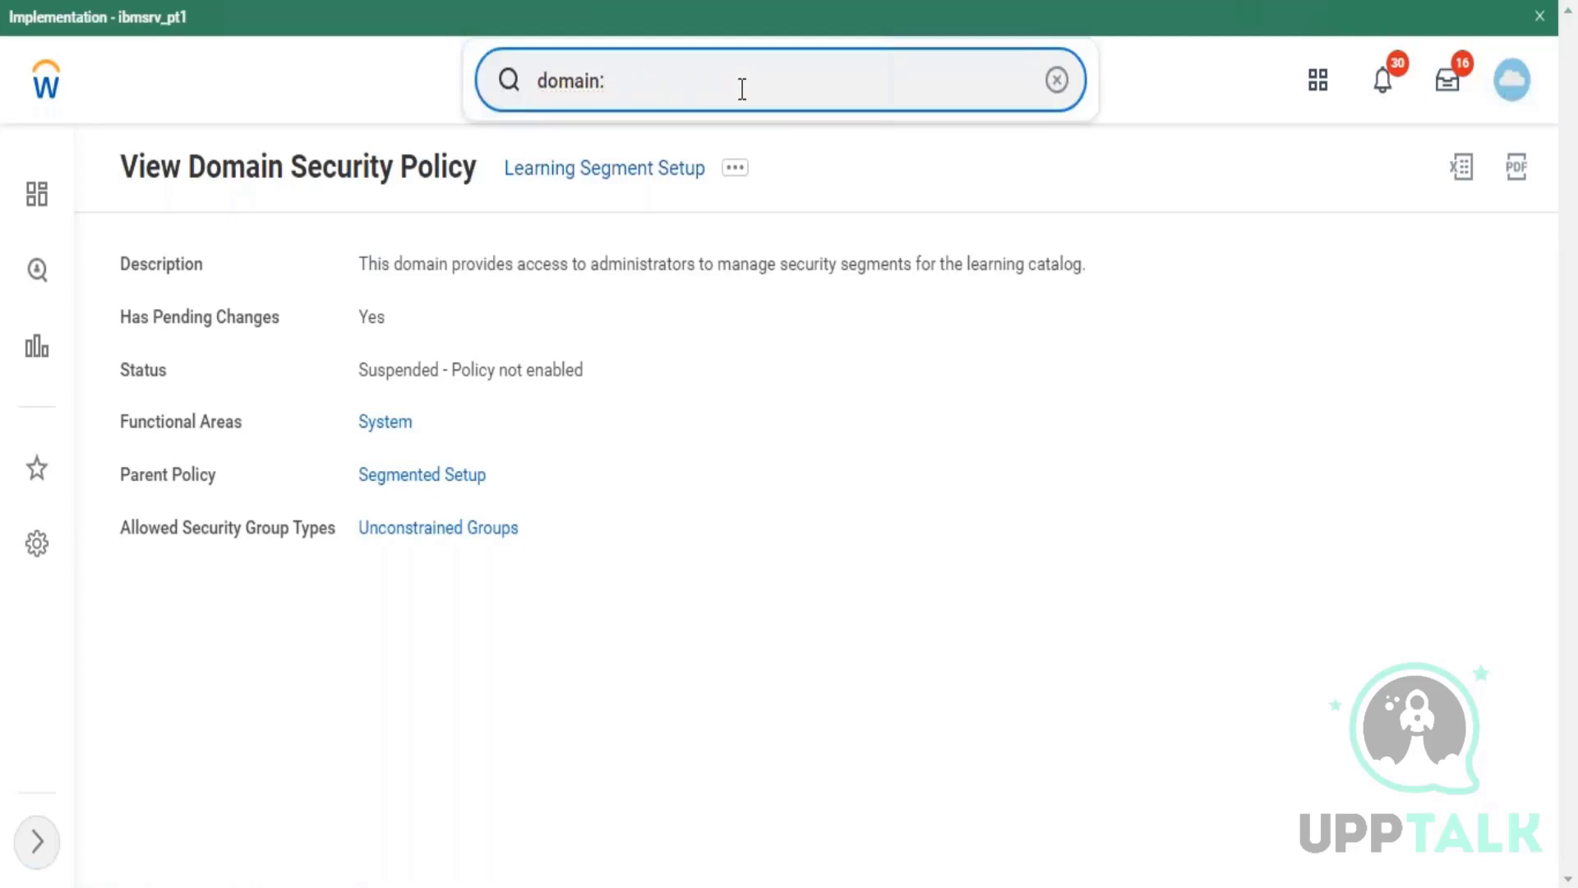
type("learning")
key("Return")
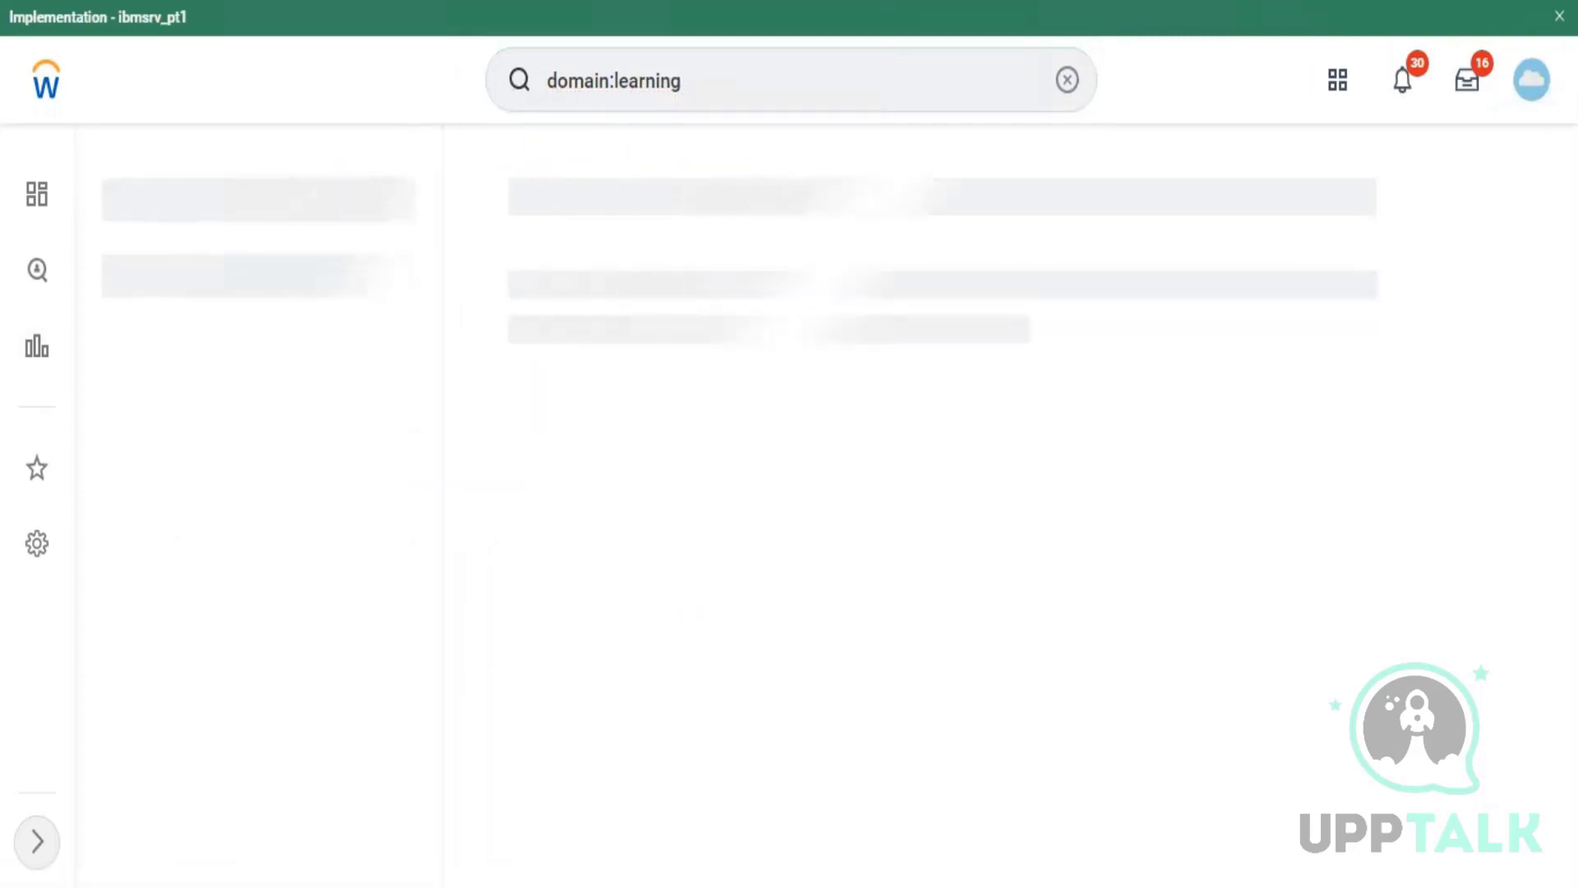
left_click_drag(1553, 338, 1540, 805)
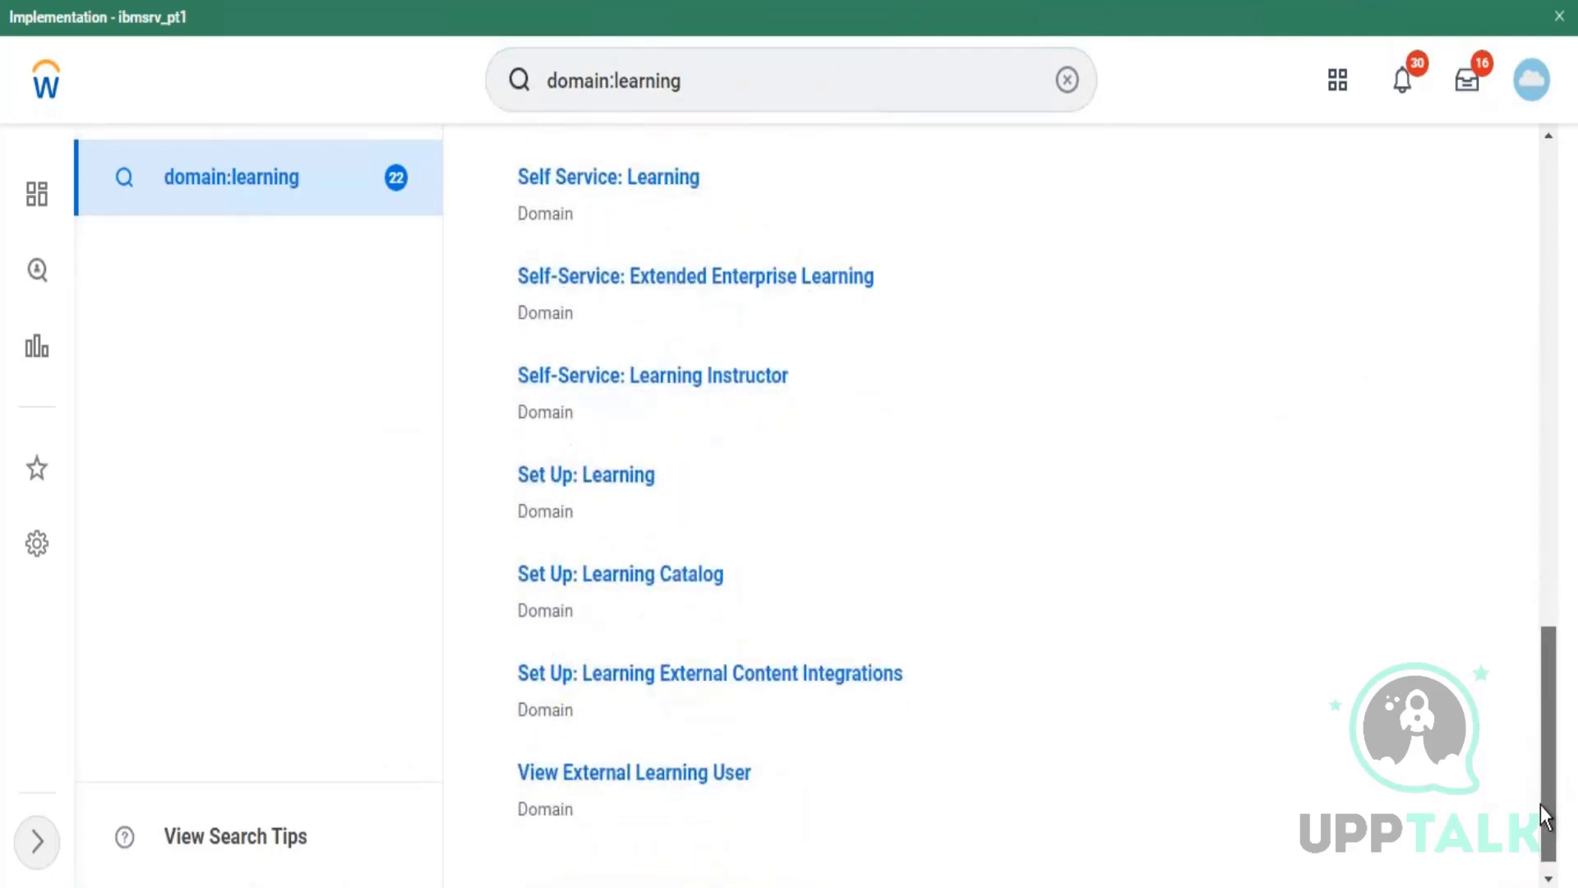
left_click(614, 477)
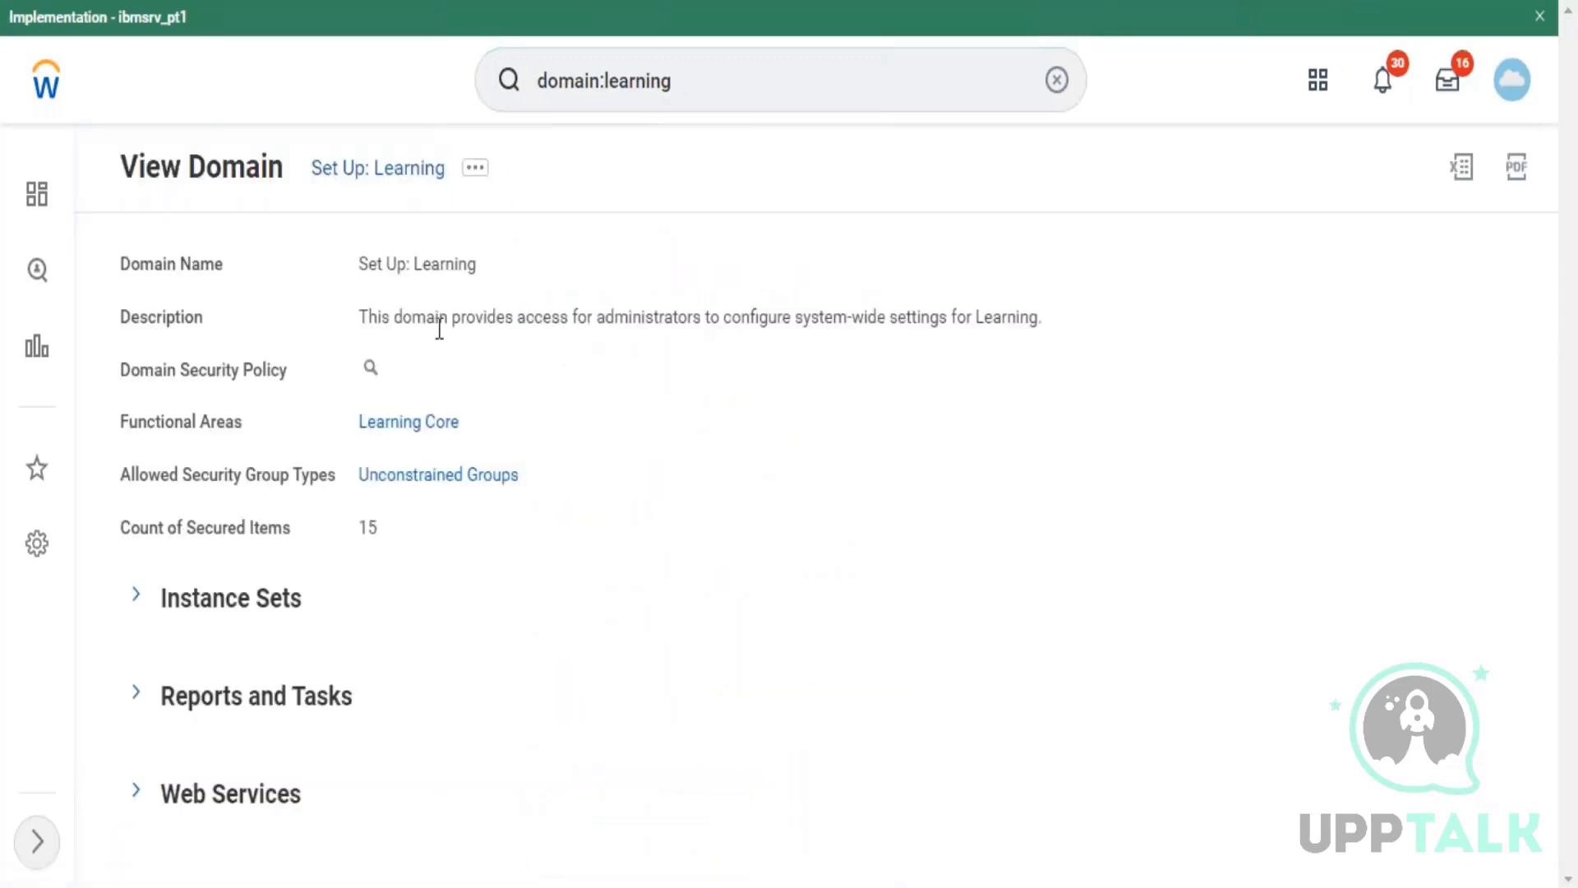
left_click(389, 374)
mouse_move(501, 452)
left_click(768, 79)
Step: Search domain:learning, open Self Service: Learning, and bring up its related actions
key("BackSpace")
key("BackSpace")
key("BackSpace")
key("BackSpace")
key("BackSpace")
key("BackSpace")
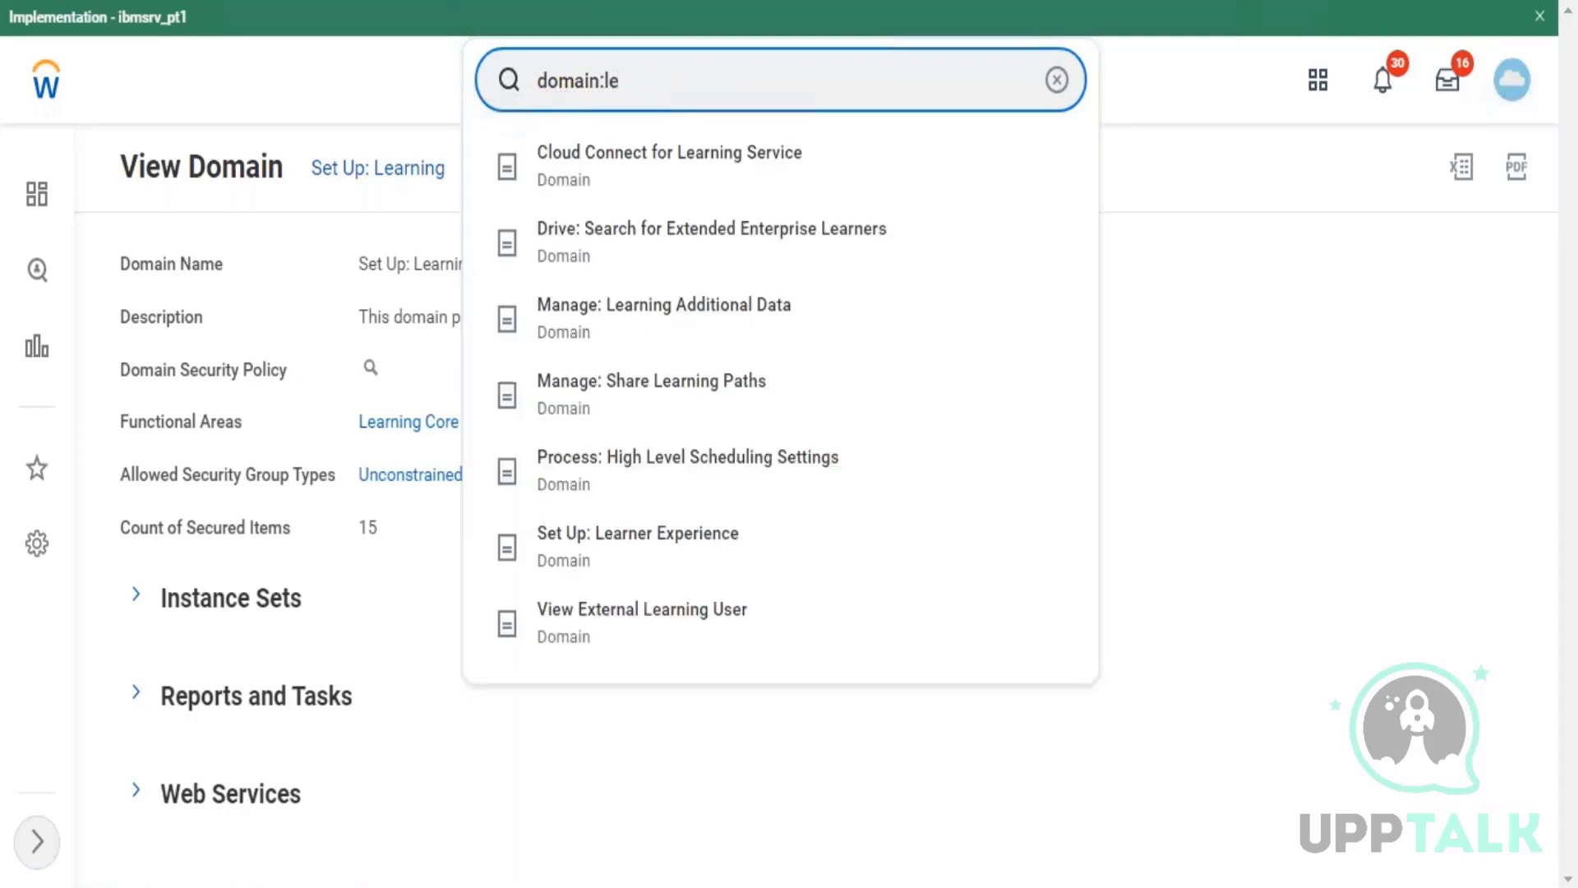
type("r")
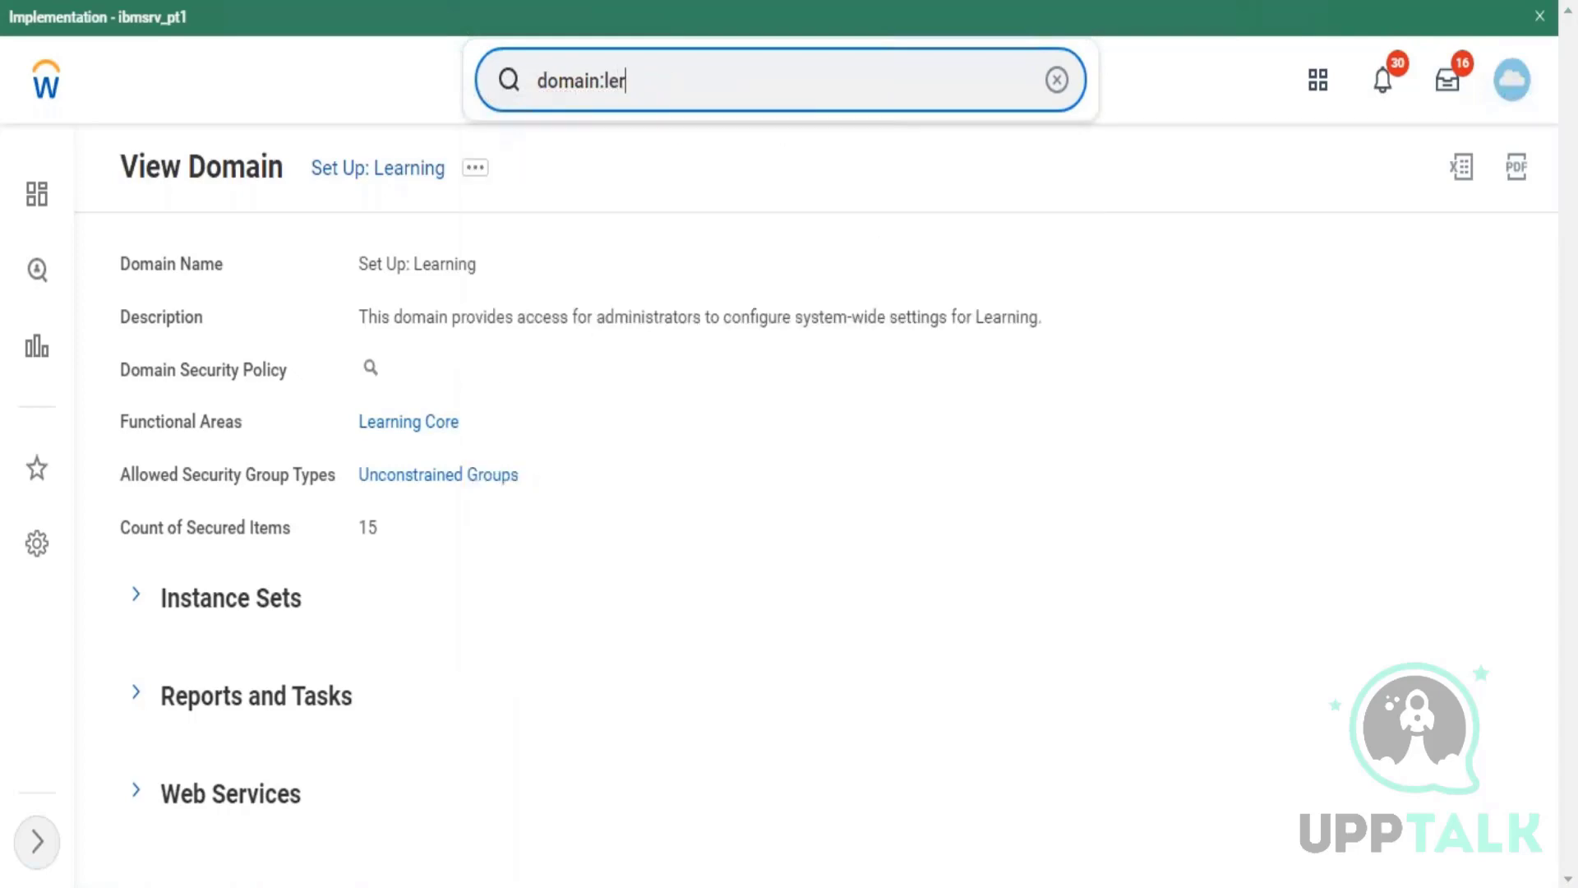
key("BackSpace")
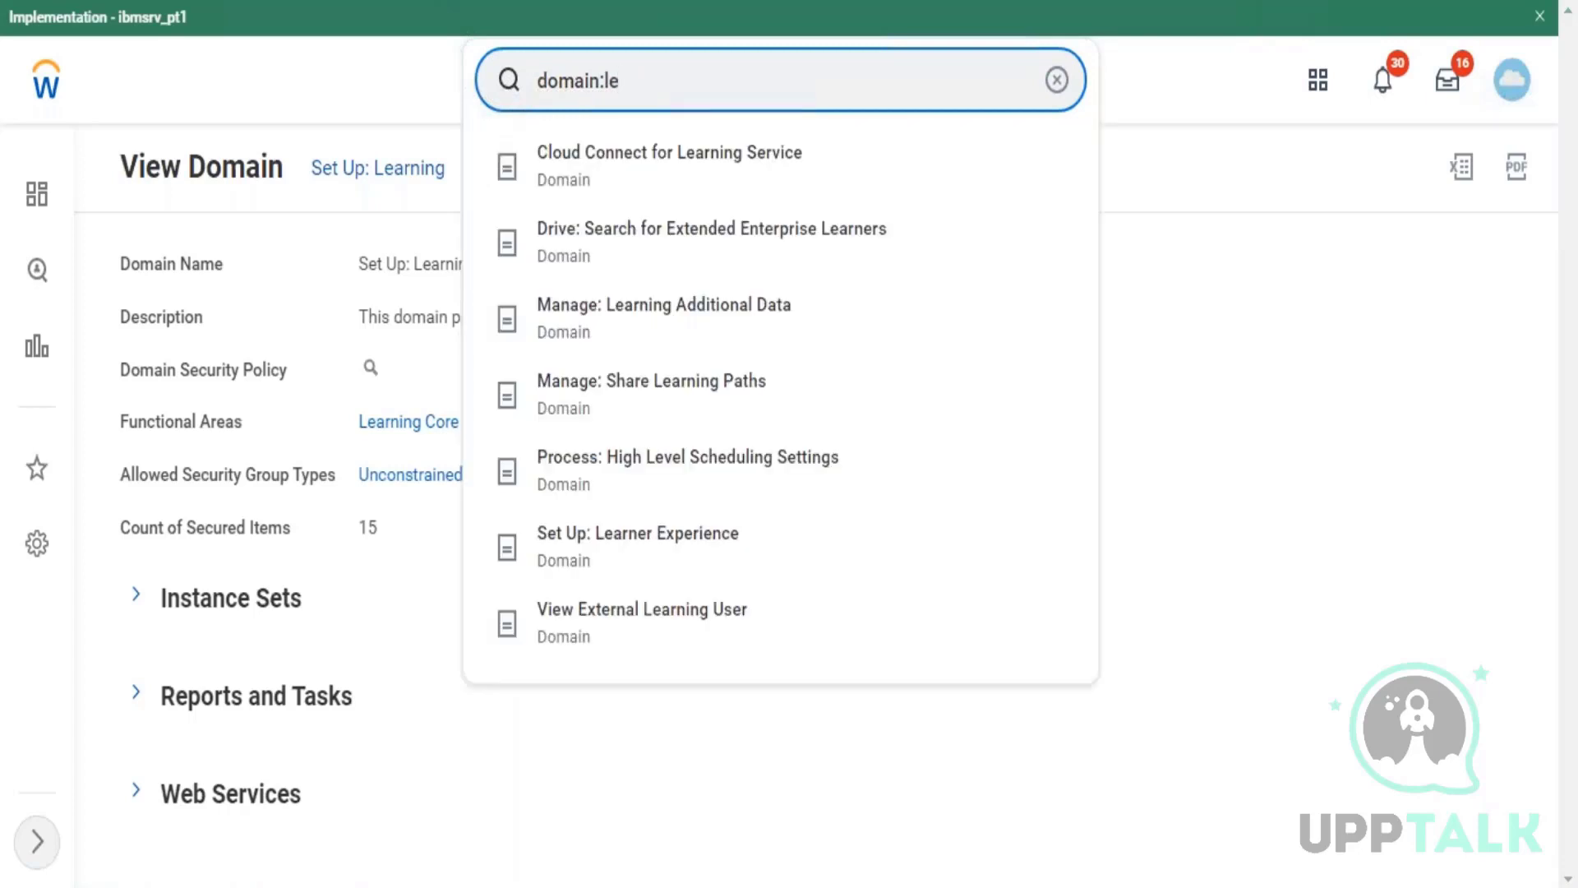
type("arning")
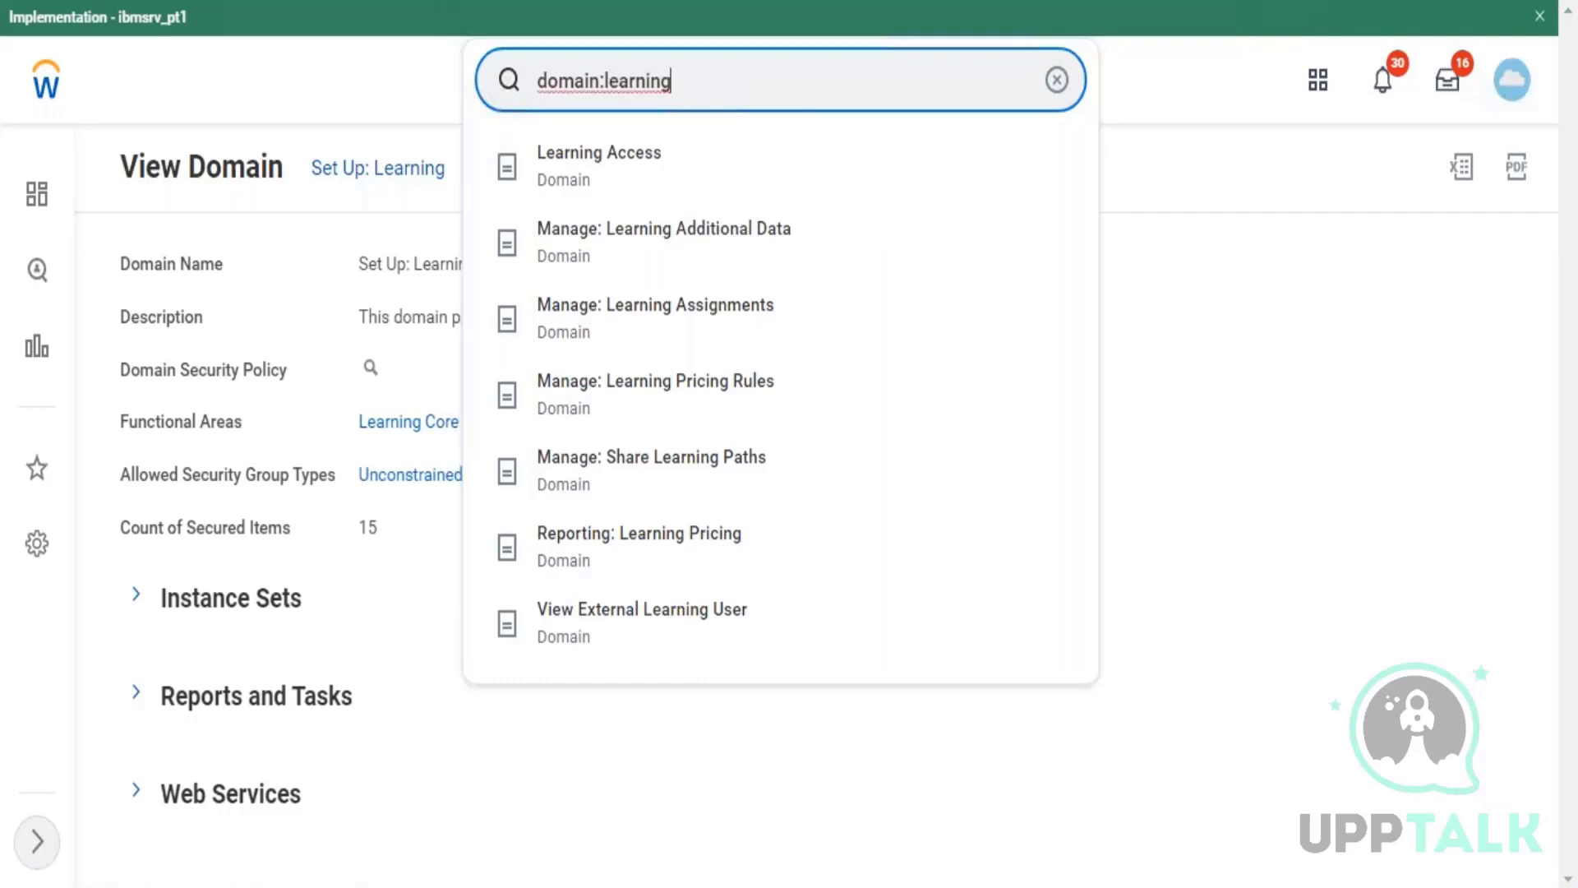
key("Return")
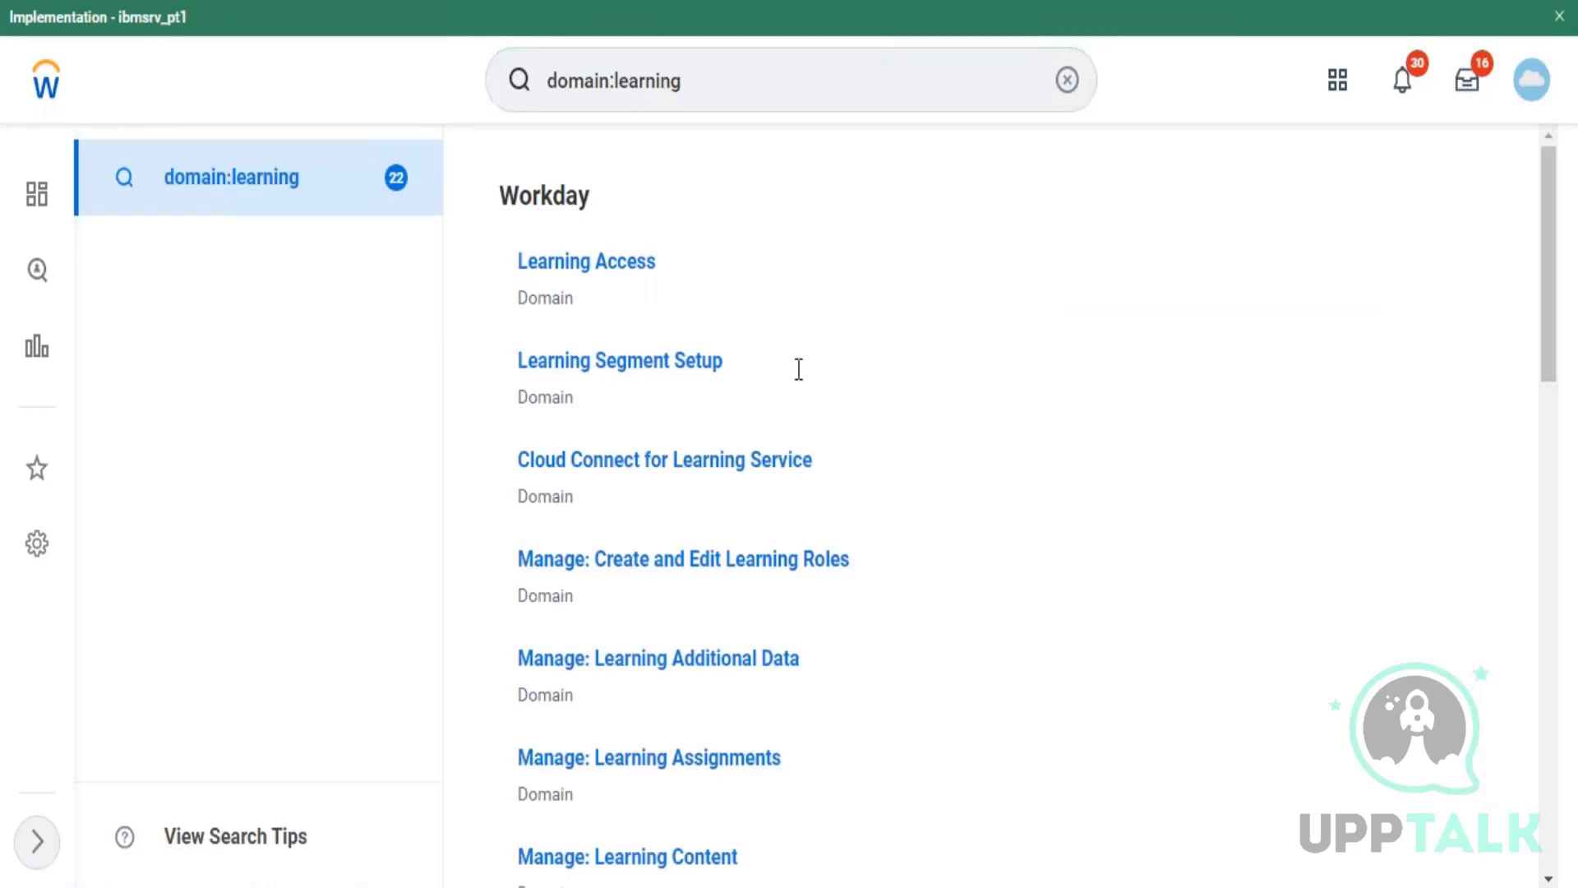
left_click_drag(1549, 328, 1550, 655)
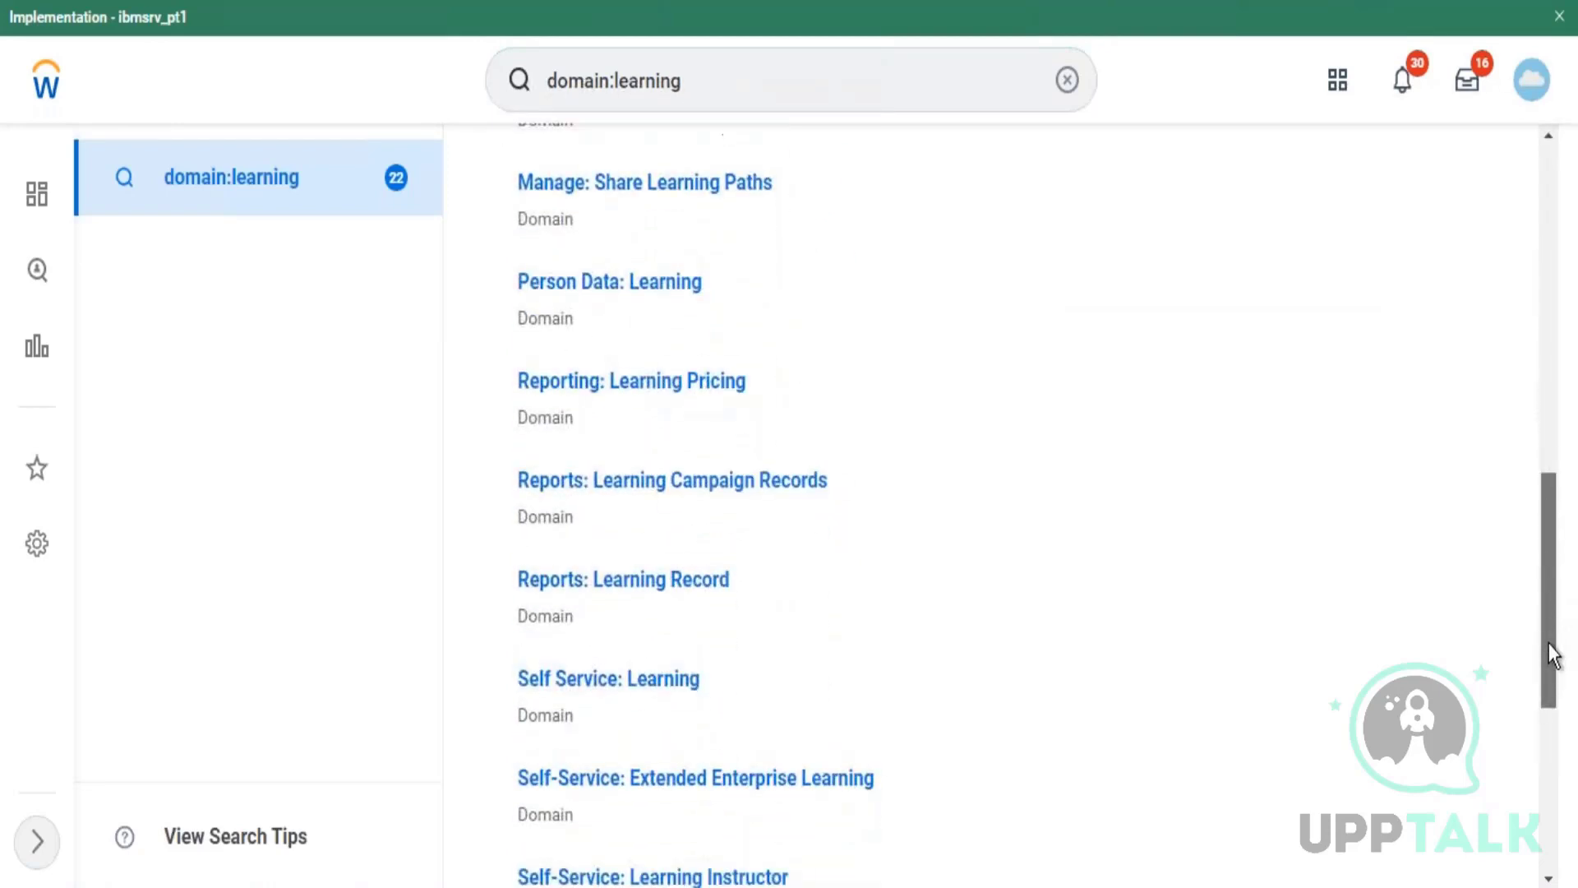
left_click(619, 697)
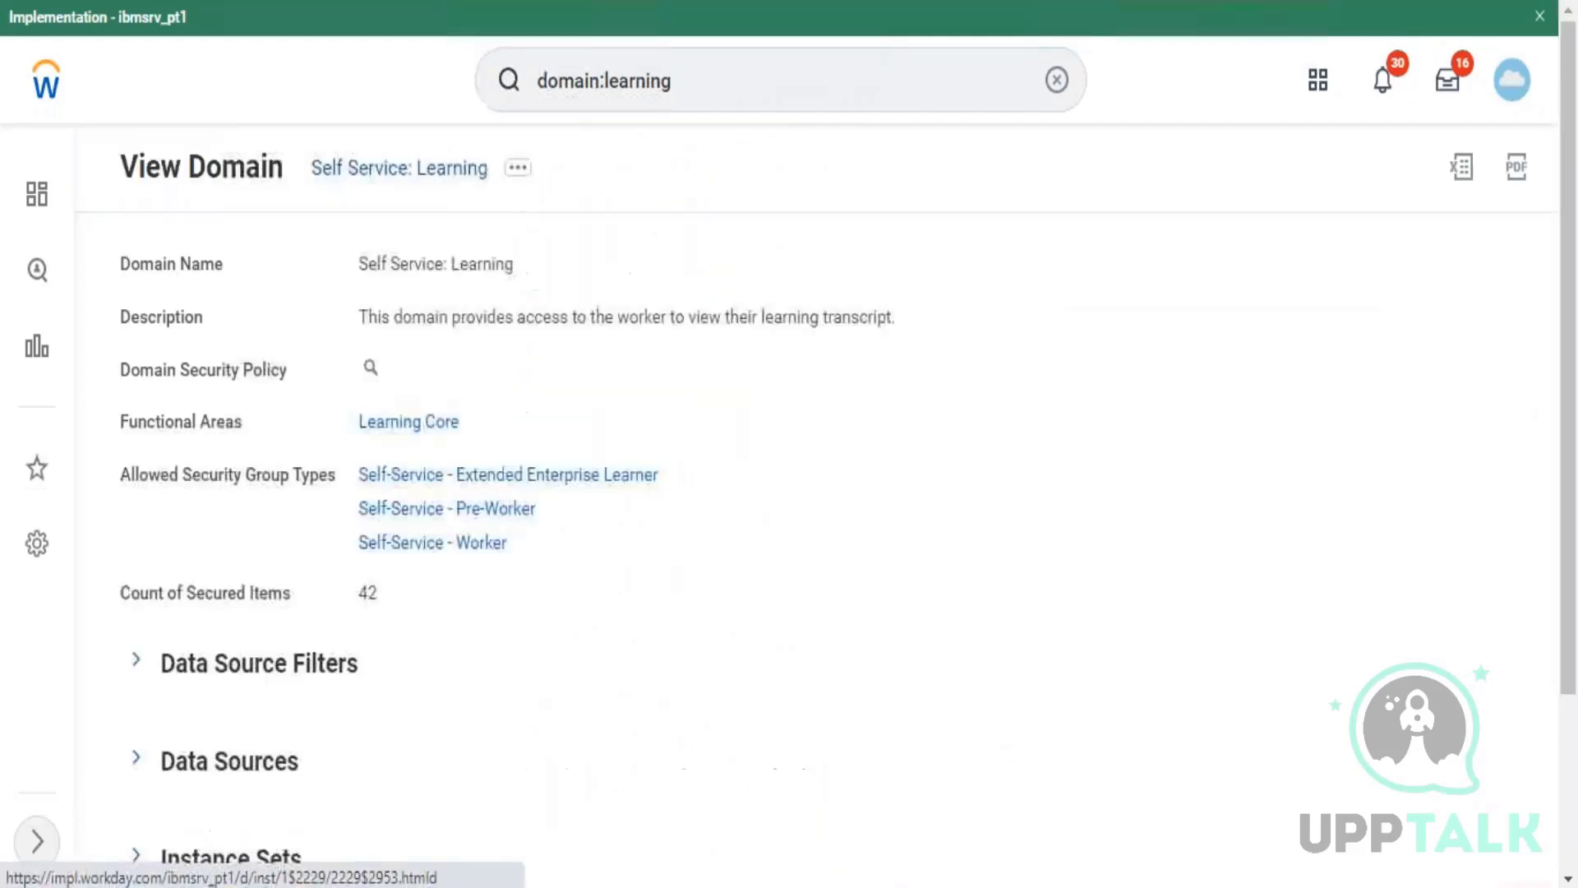
left_click_drag(378, 316, 908, 335)
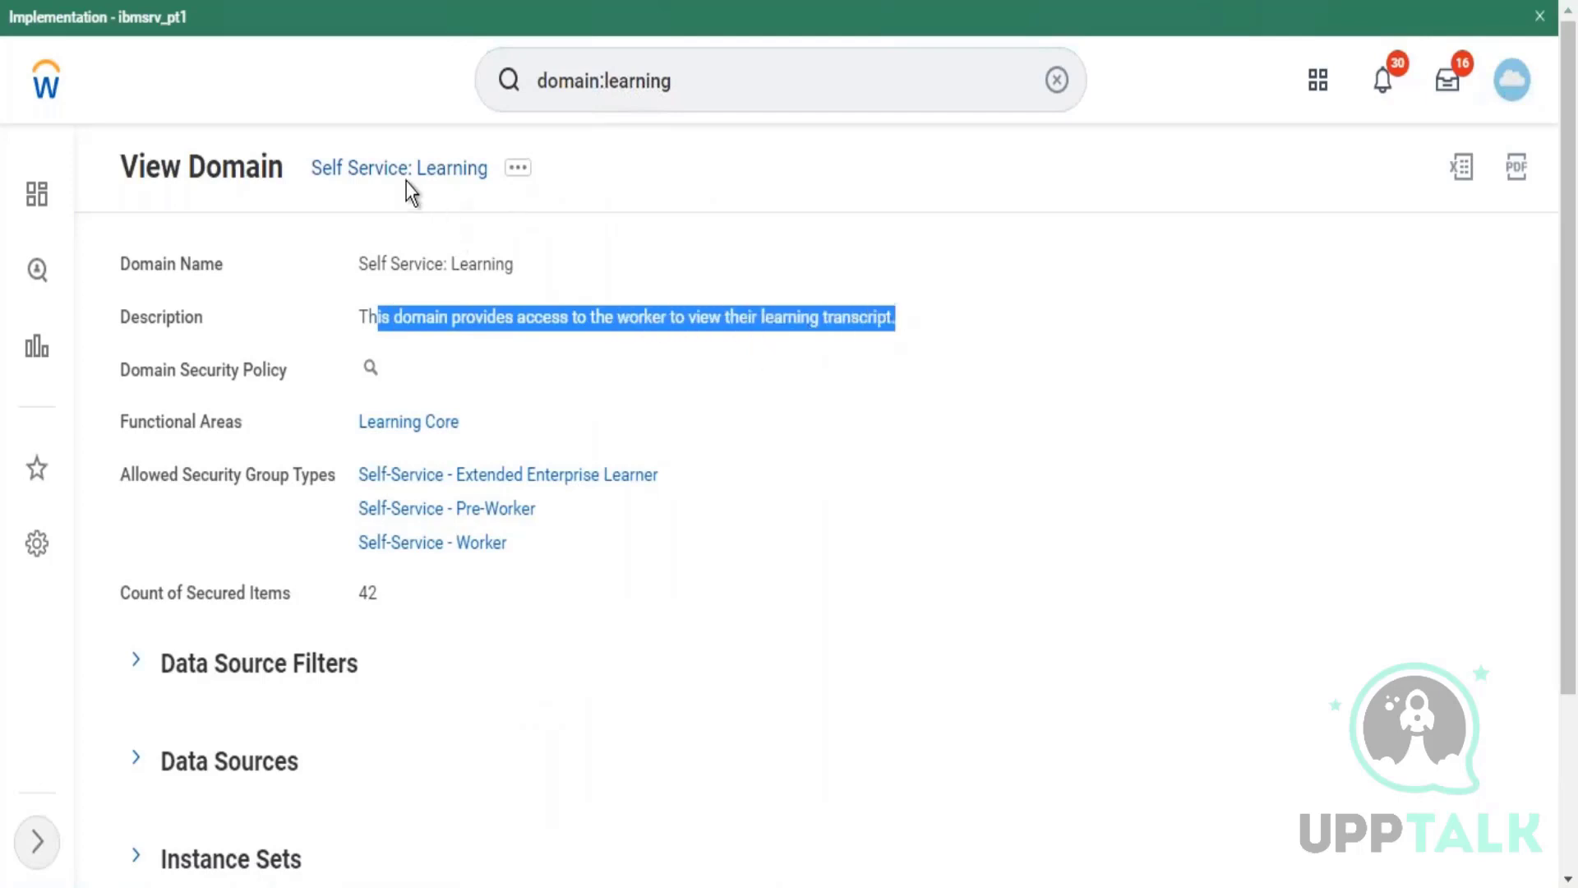
left_click(519, 169)
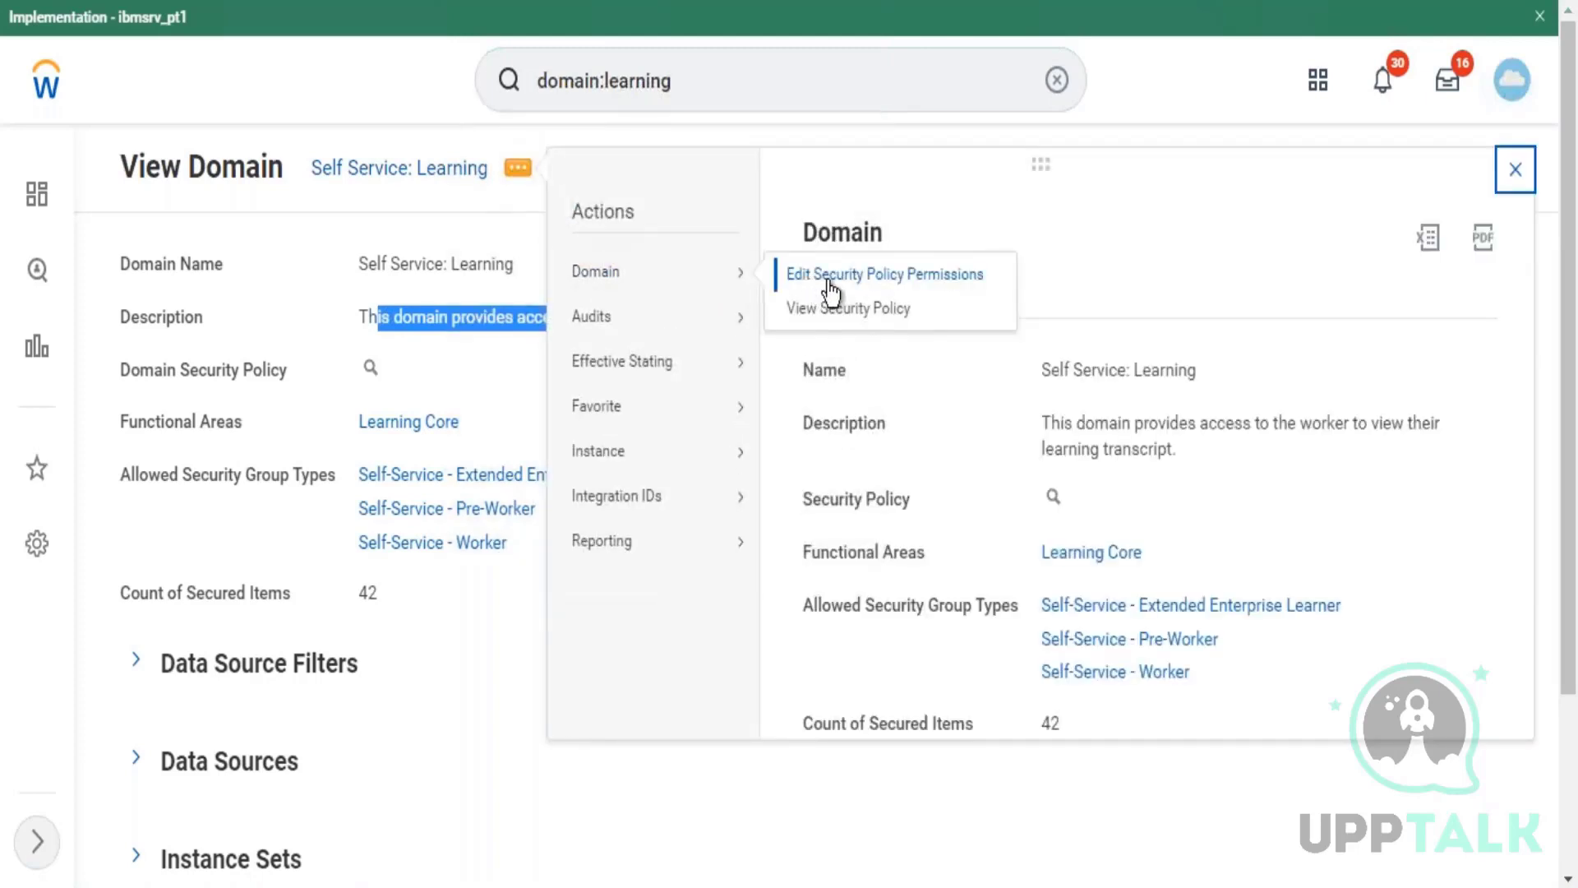
Step: Review Self Service: Learning's empty report/task permissions, then rerun the domain:learning search
left_click(830, 283)
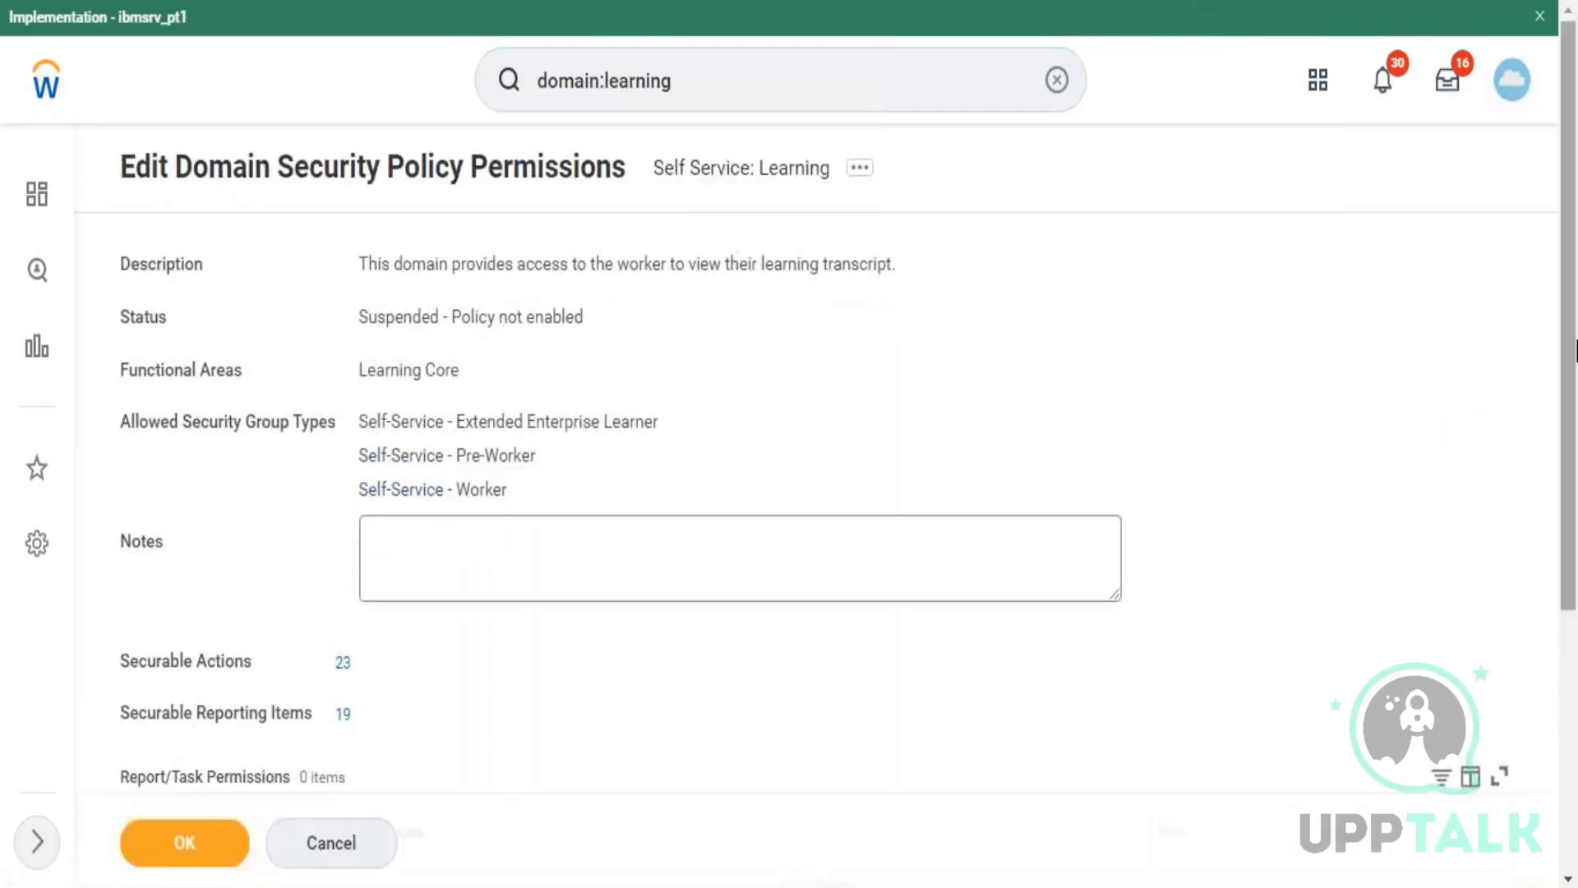
scroll(1569, 502, "down", 3)
scroll(1570, 501, "down", 2)
left_click(812, 464)
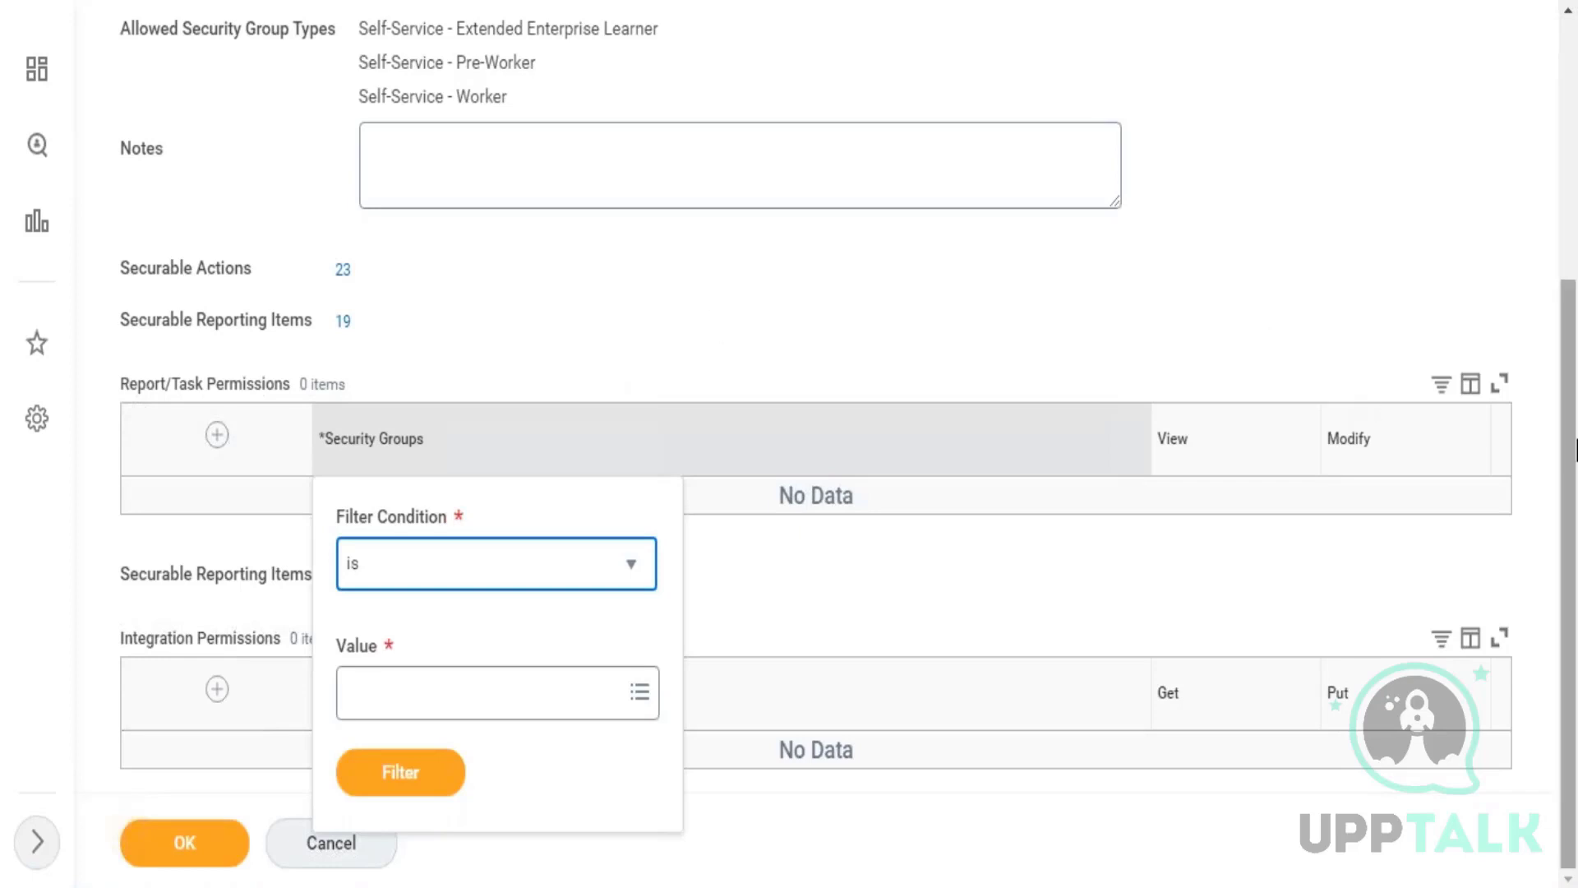
left_click_drag(1570, 371, 1563, 49)
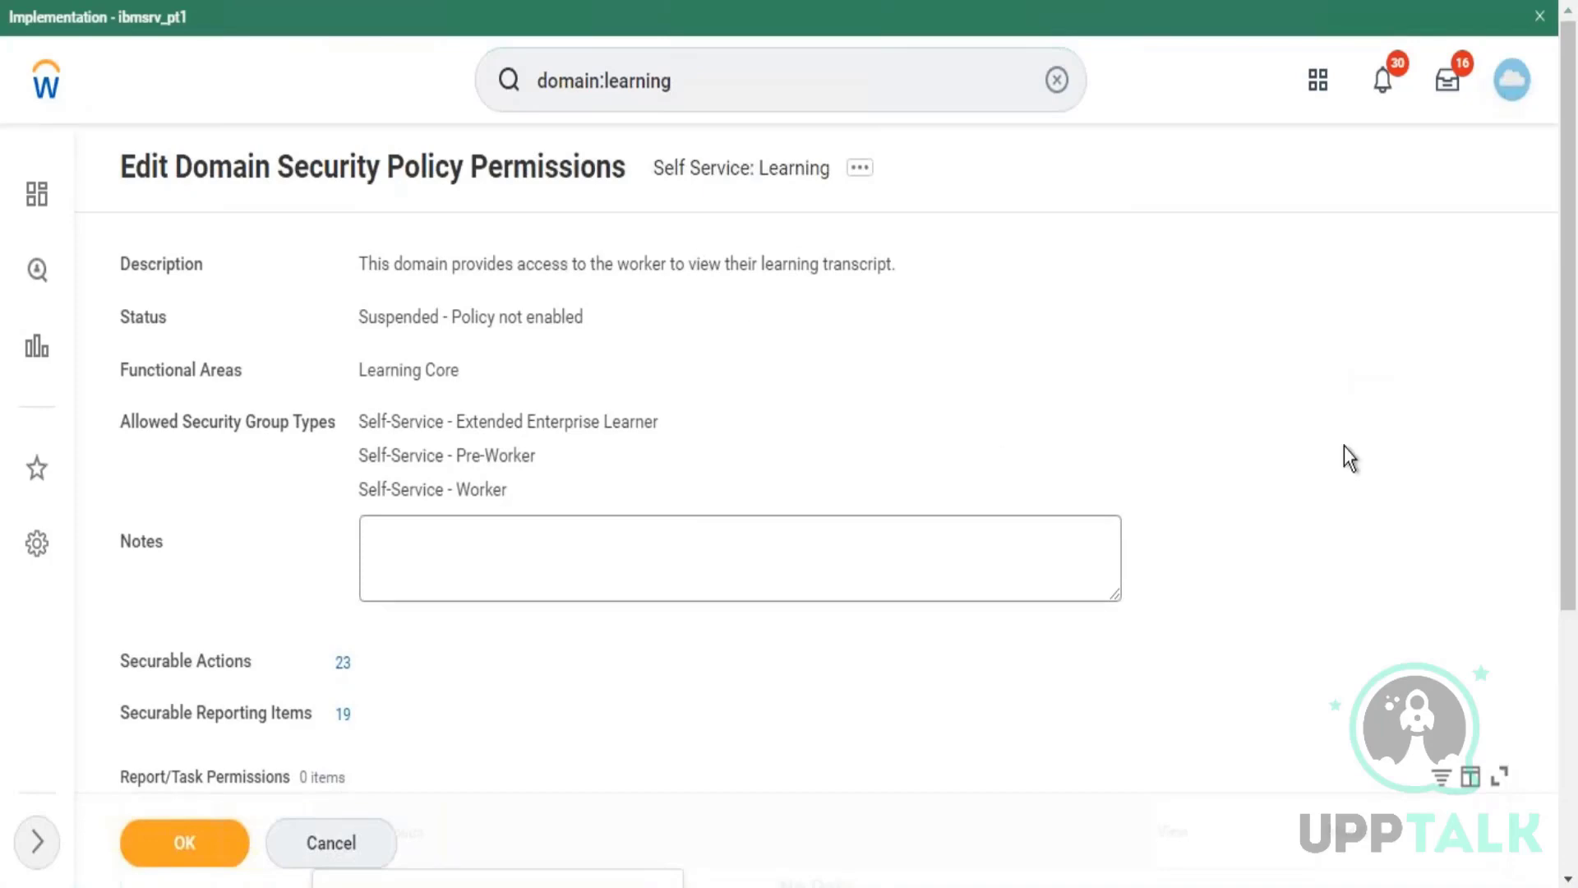
left_click_drag(1568, 351, 1568, 498)
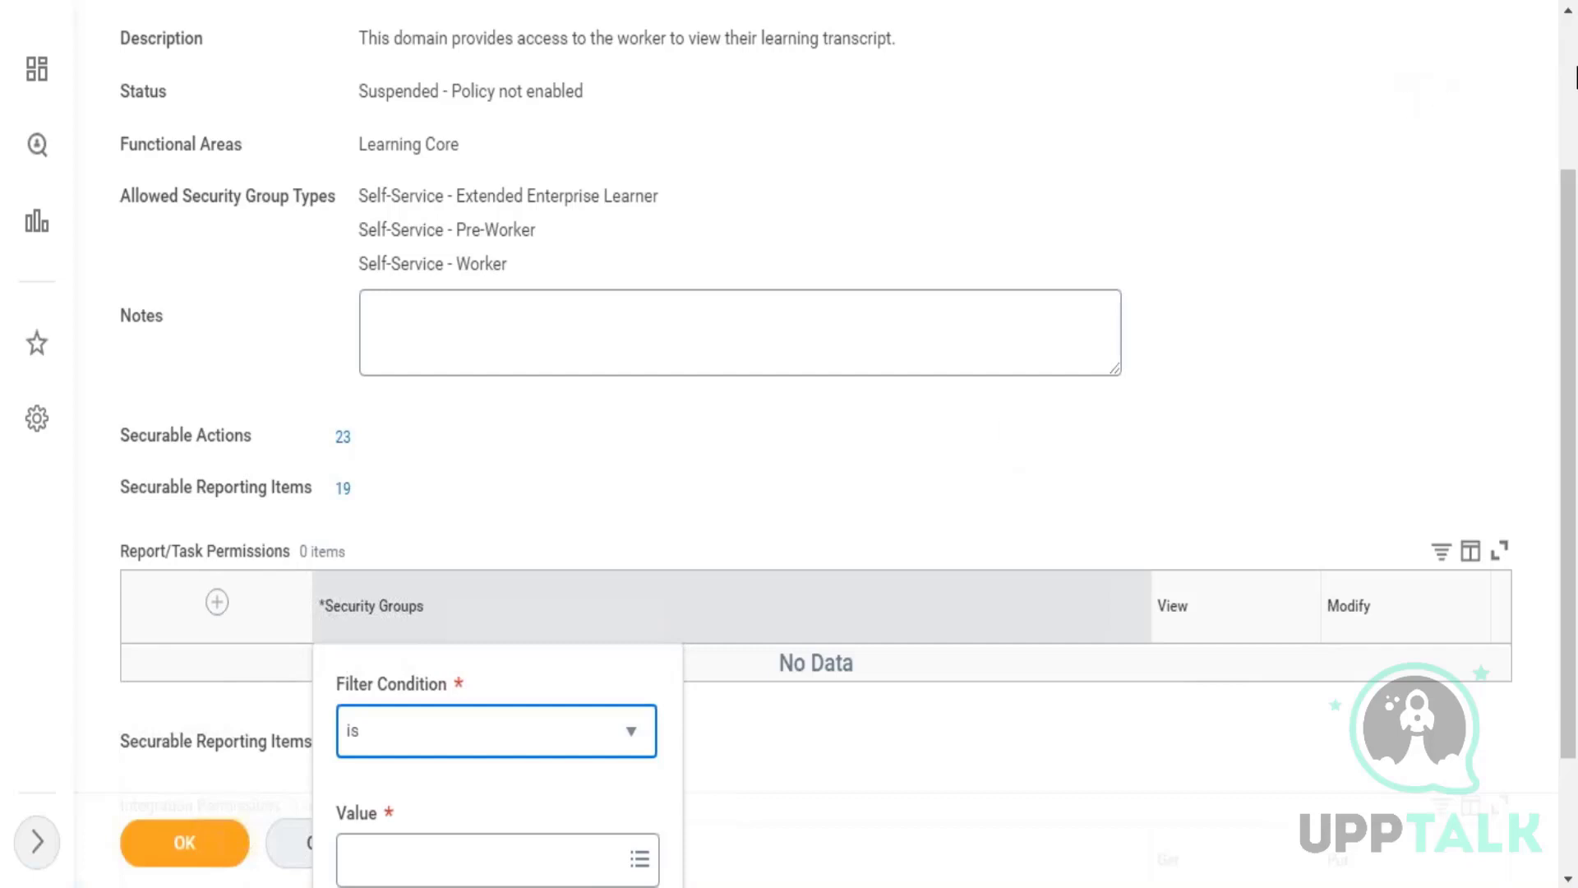
left_click(1571, 77)
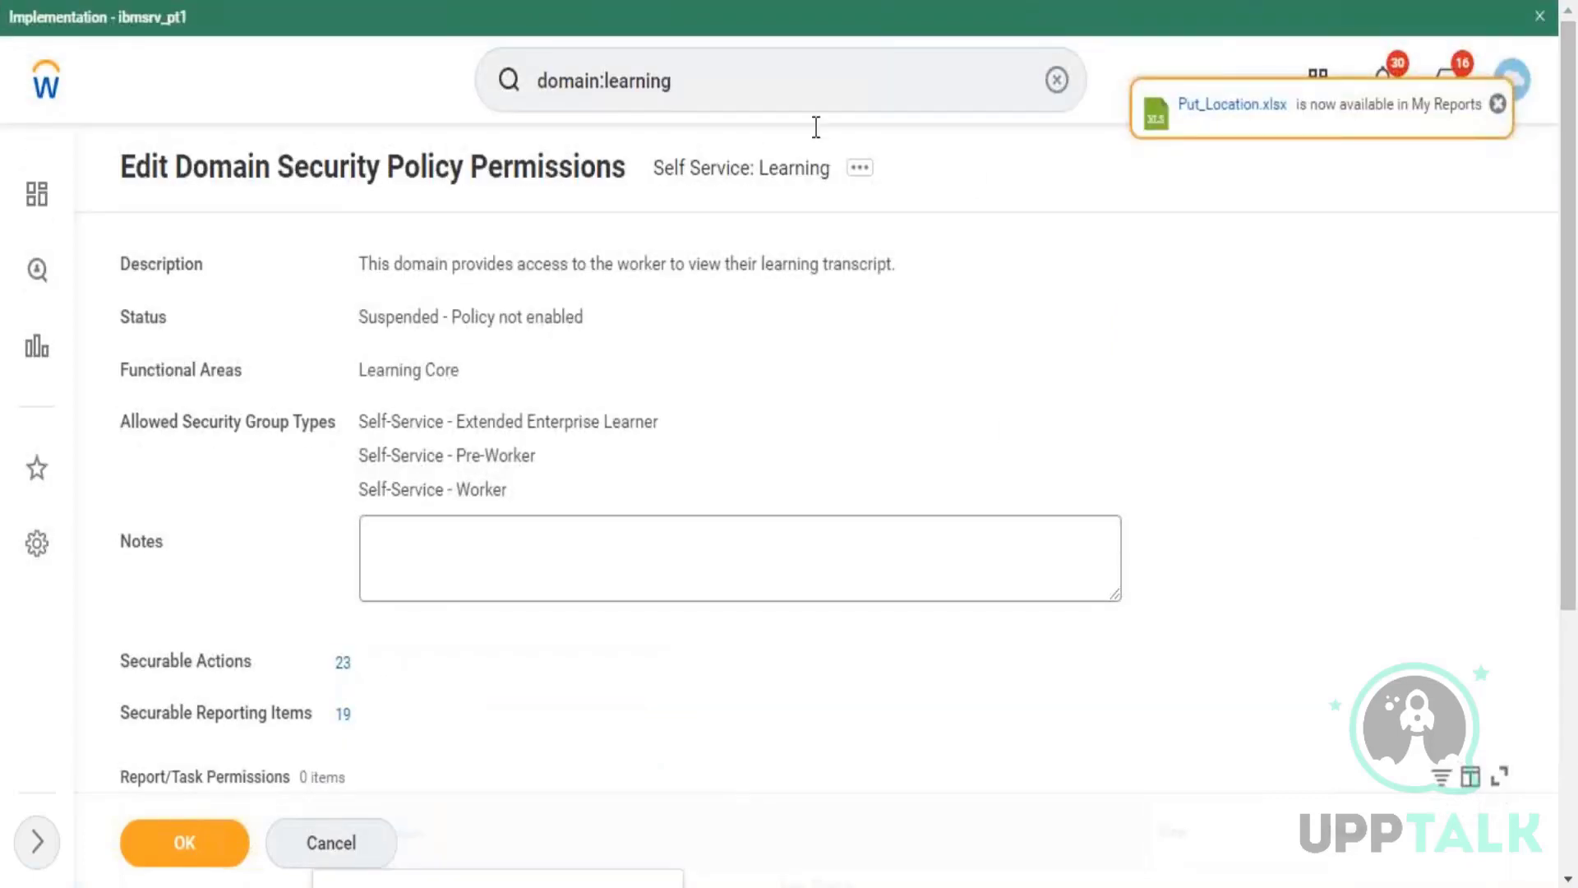
left_click(778, 76)
key("Return")
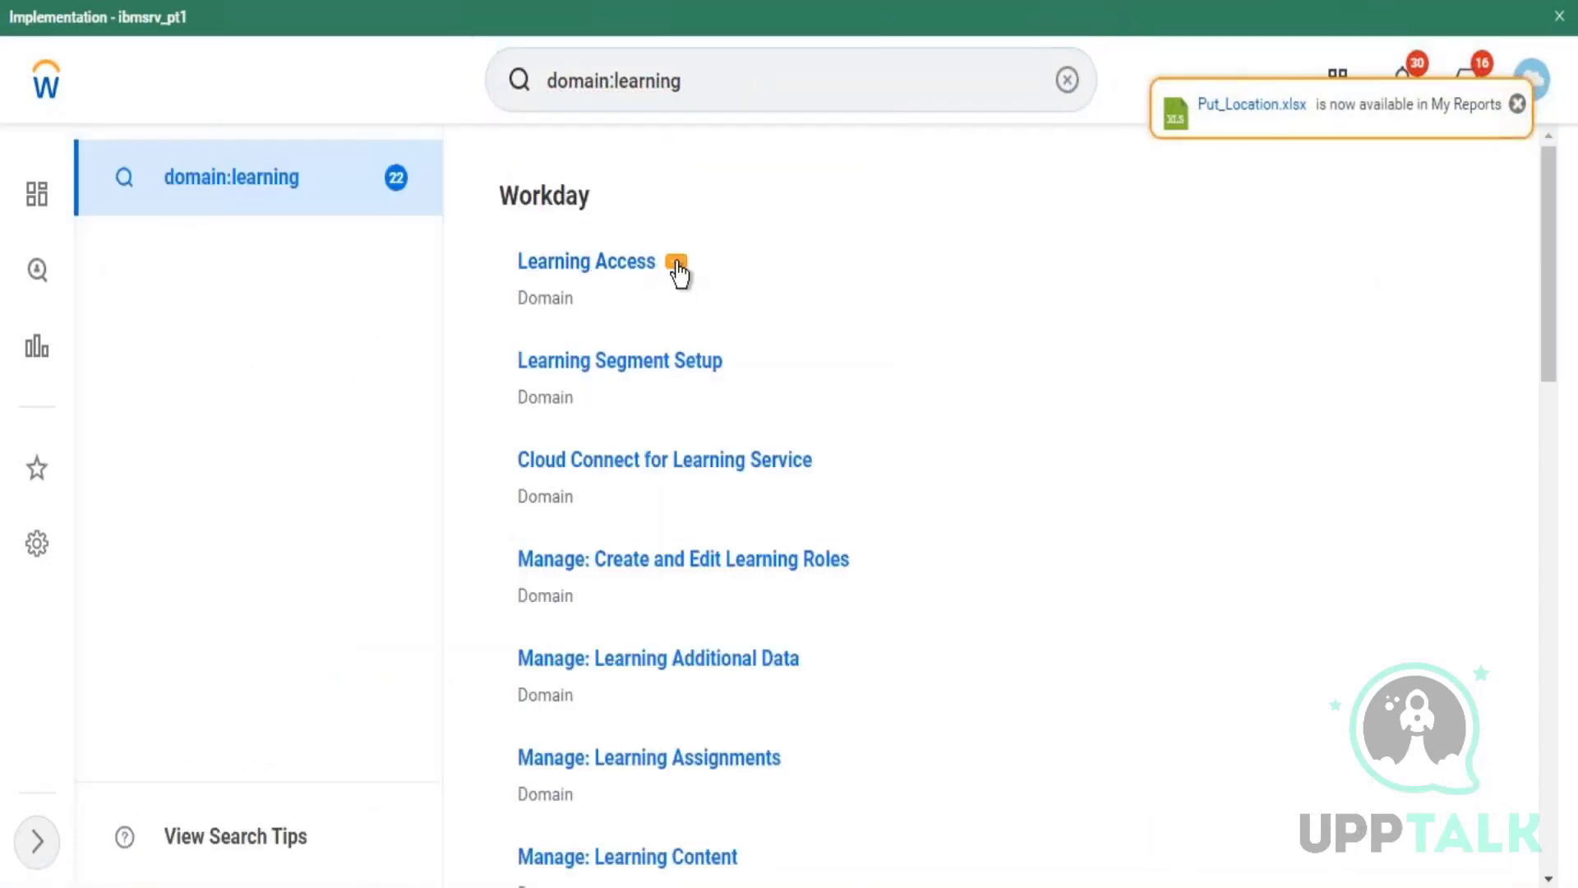
Step: Open Learning Access's Edit Security Policy Permissions and scroll to its four groups' report/task access
left_click(677, 265)
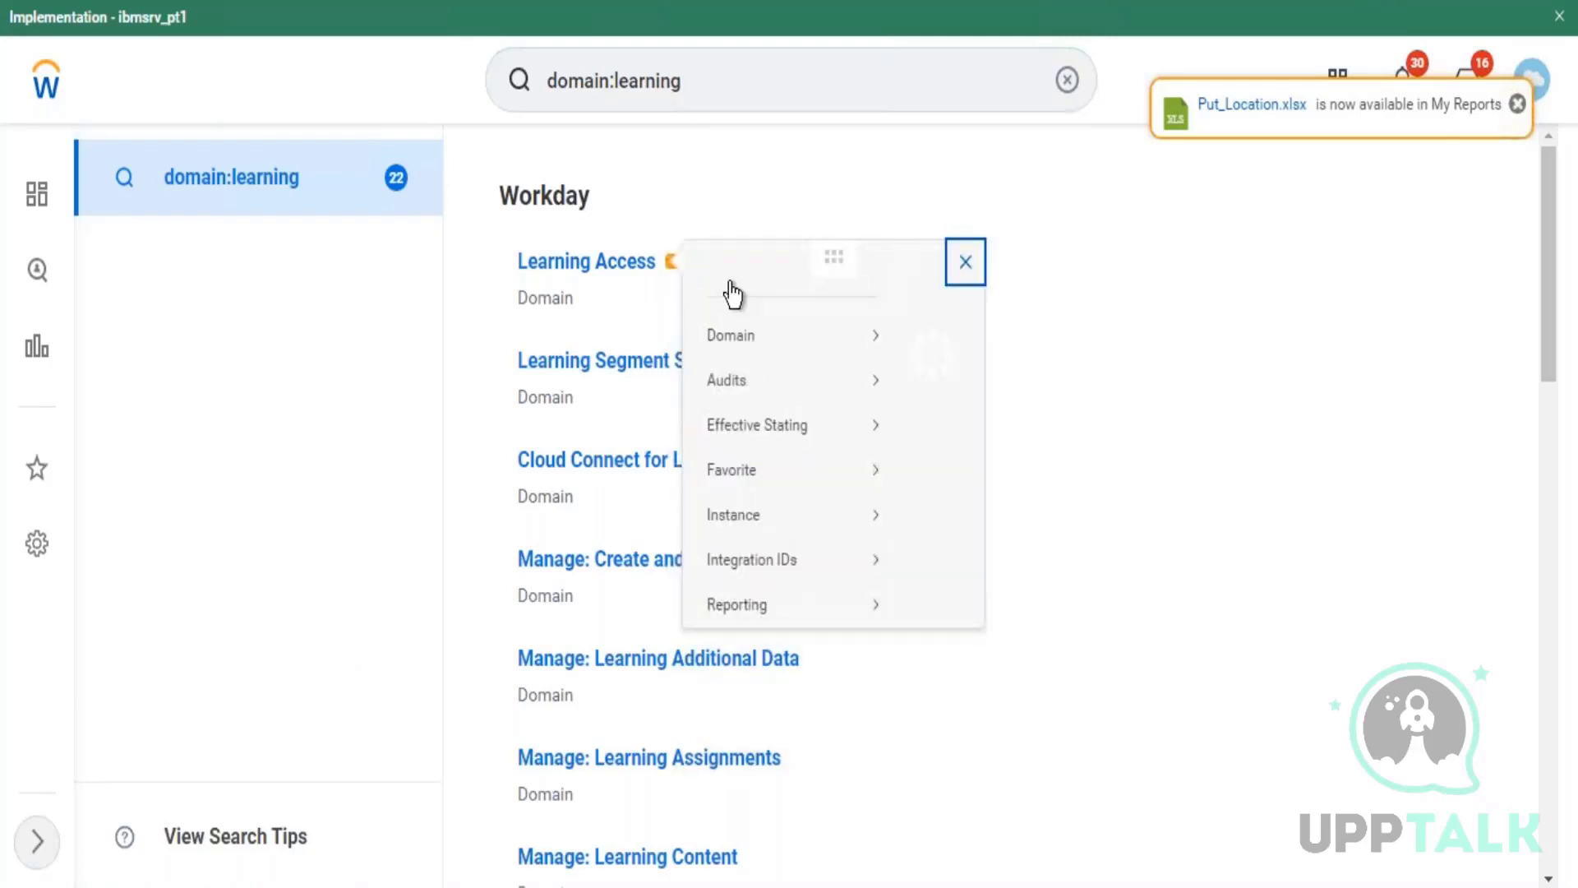
mouse_move(723, 363)
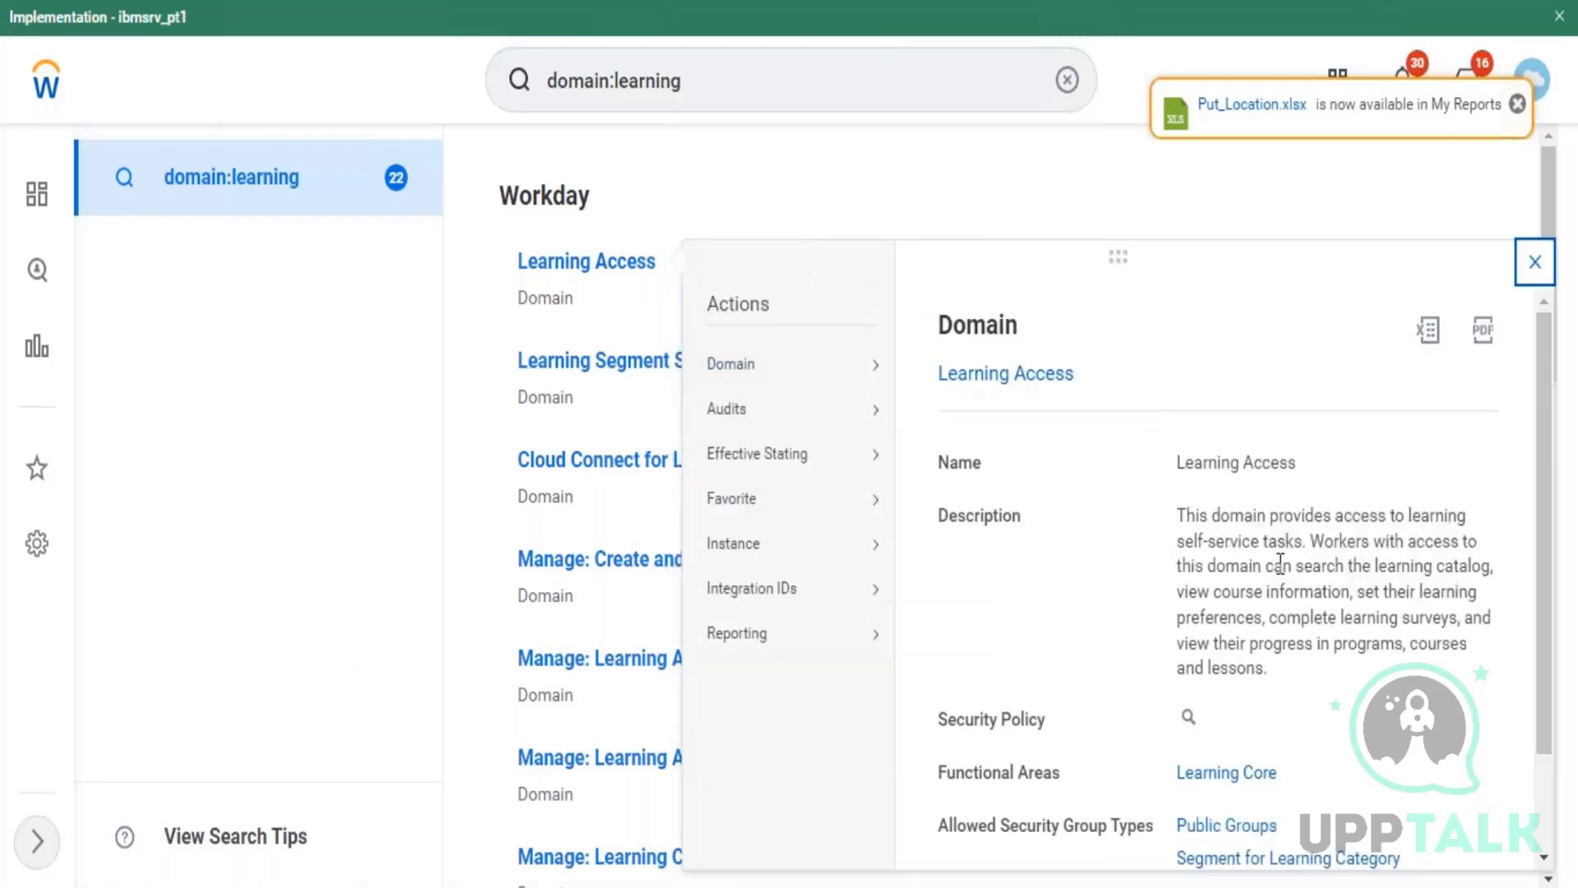
left_click(1244, 544)
left_click_drag(1216, 543, 1281, 543)
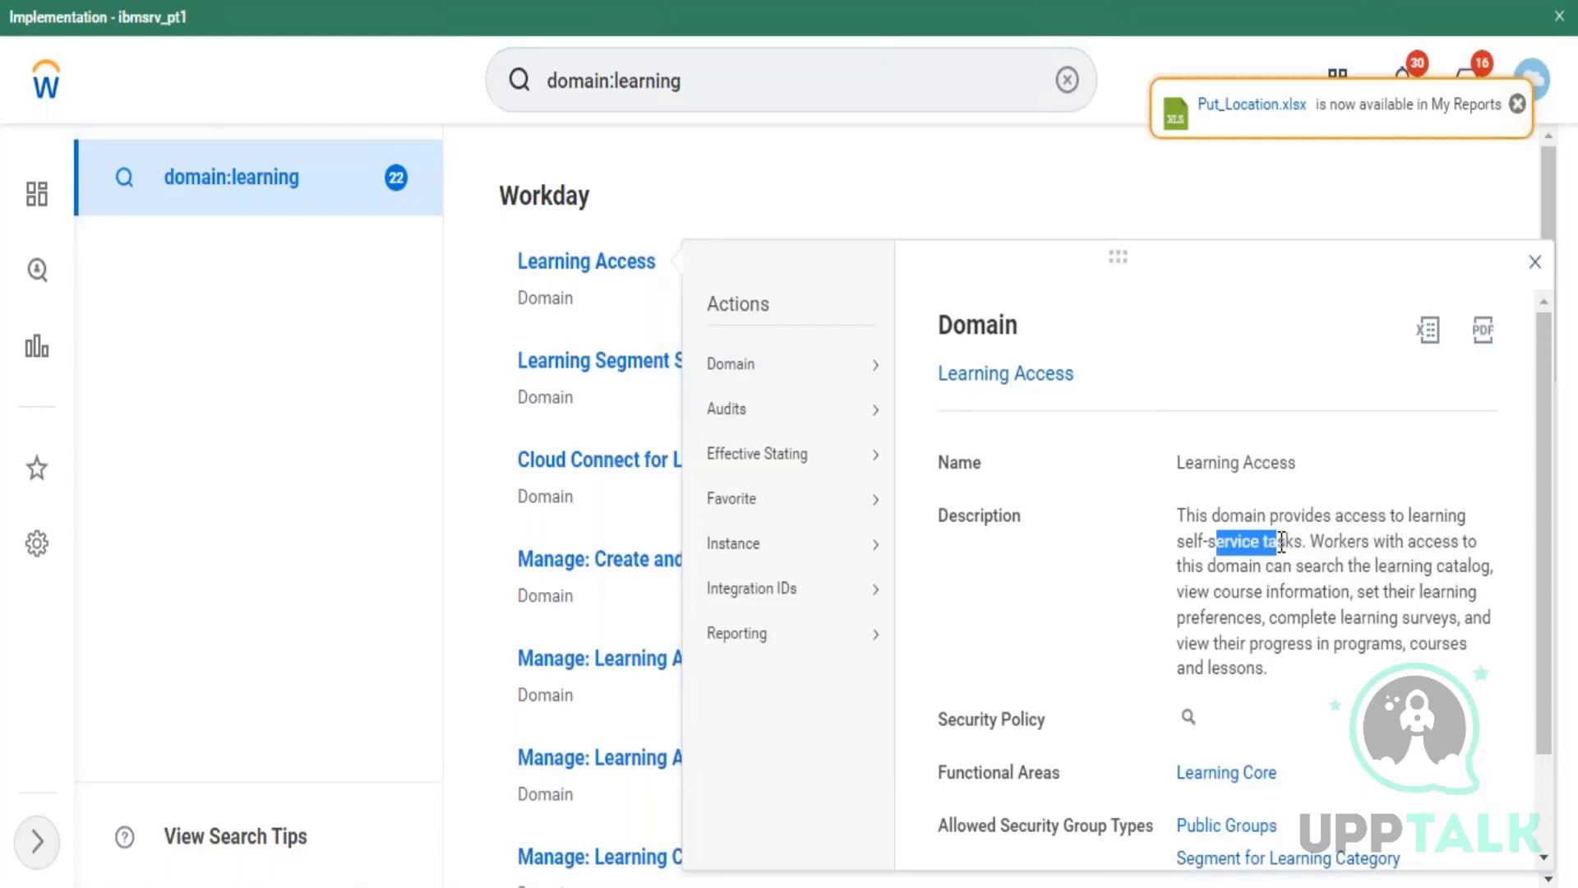
mouse_move(761, 374)
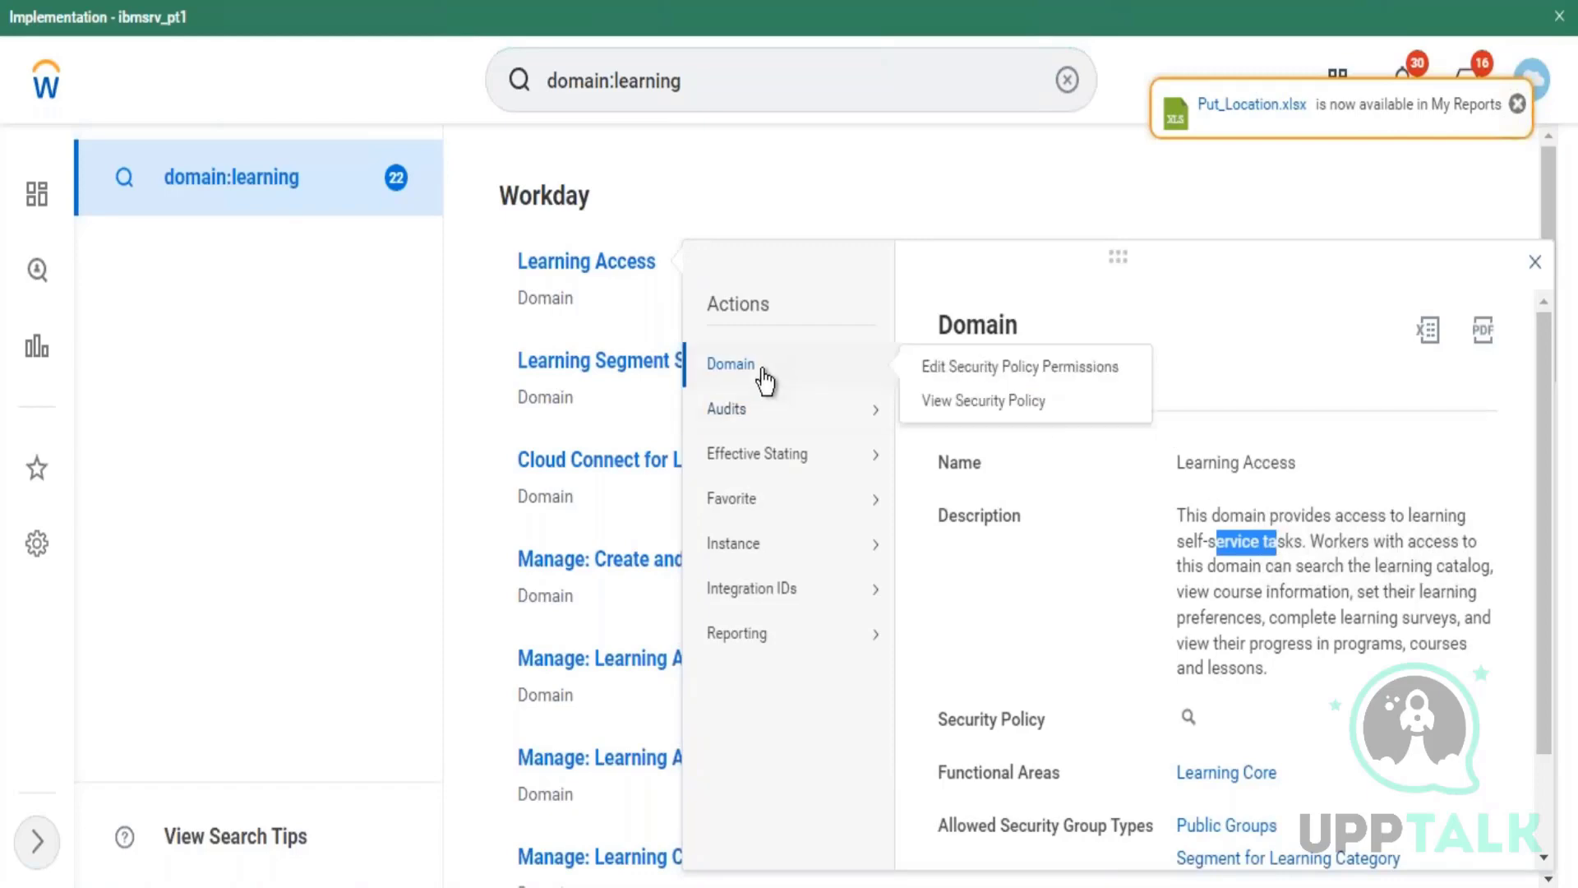
left_click(968, 367)
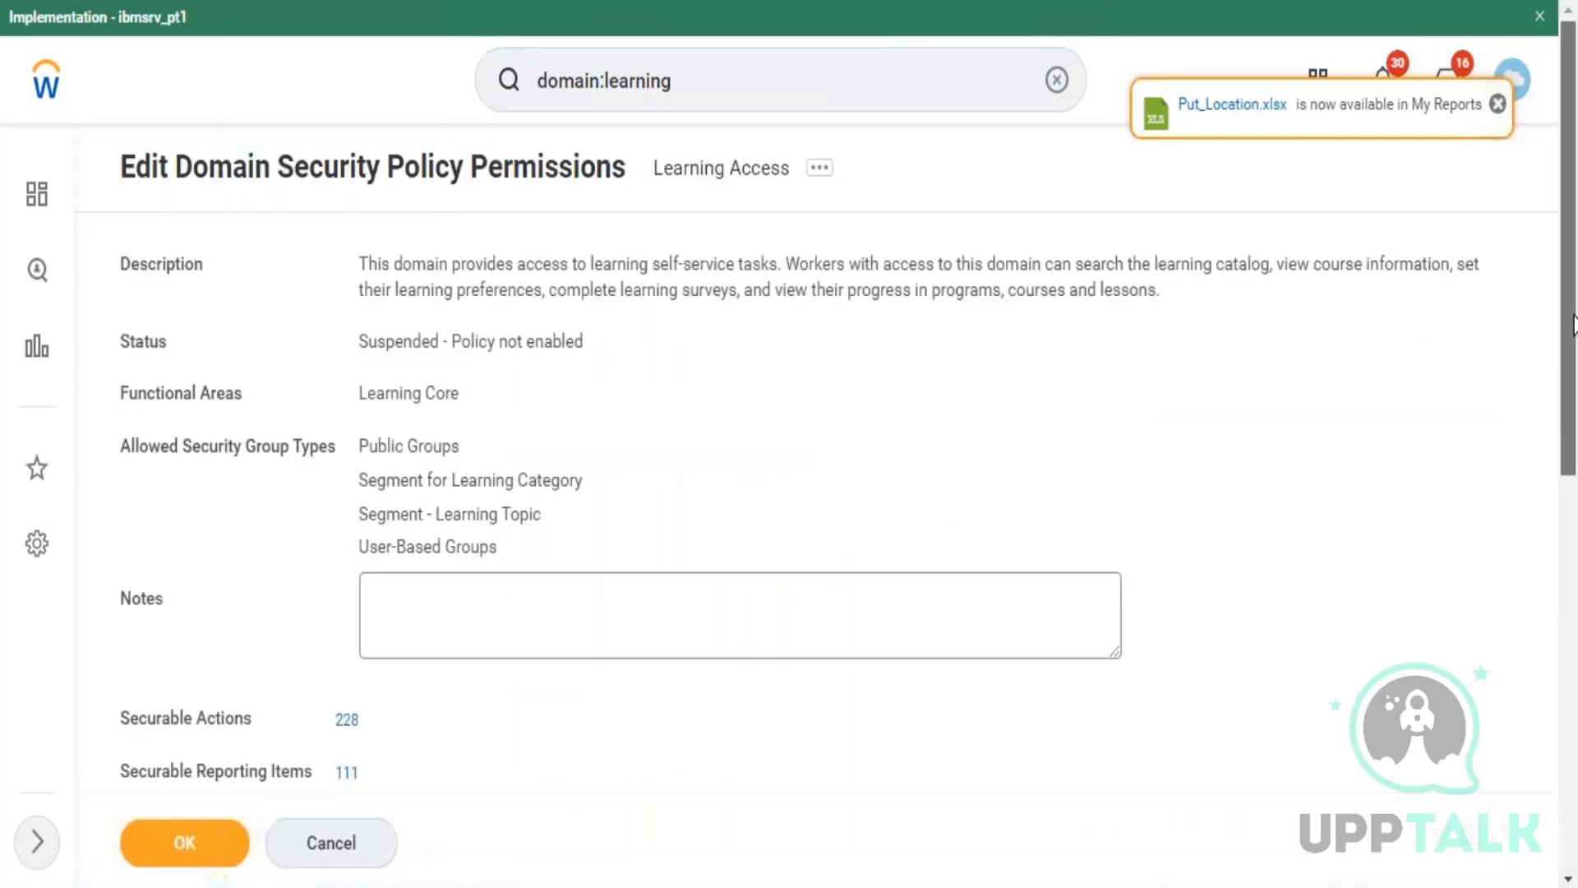
scroll(1571, 325, "down", 7)
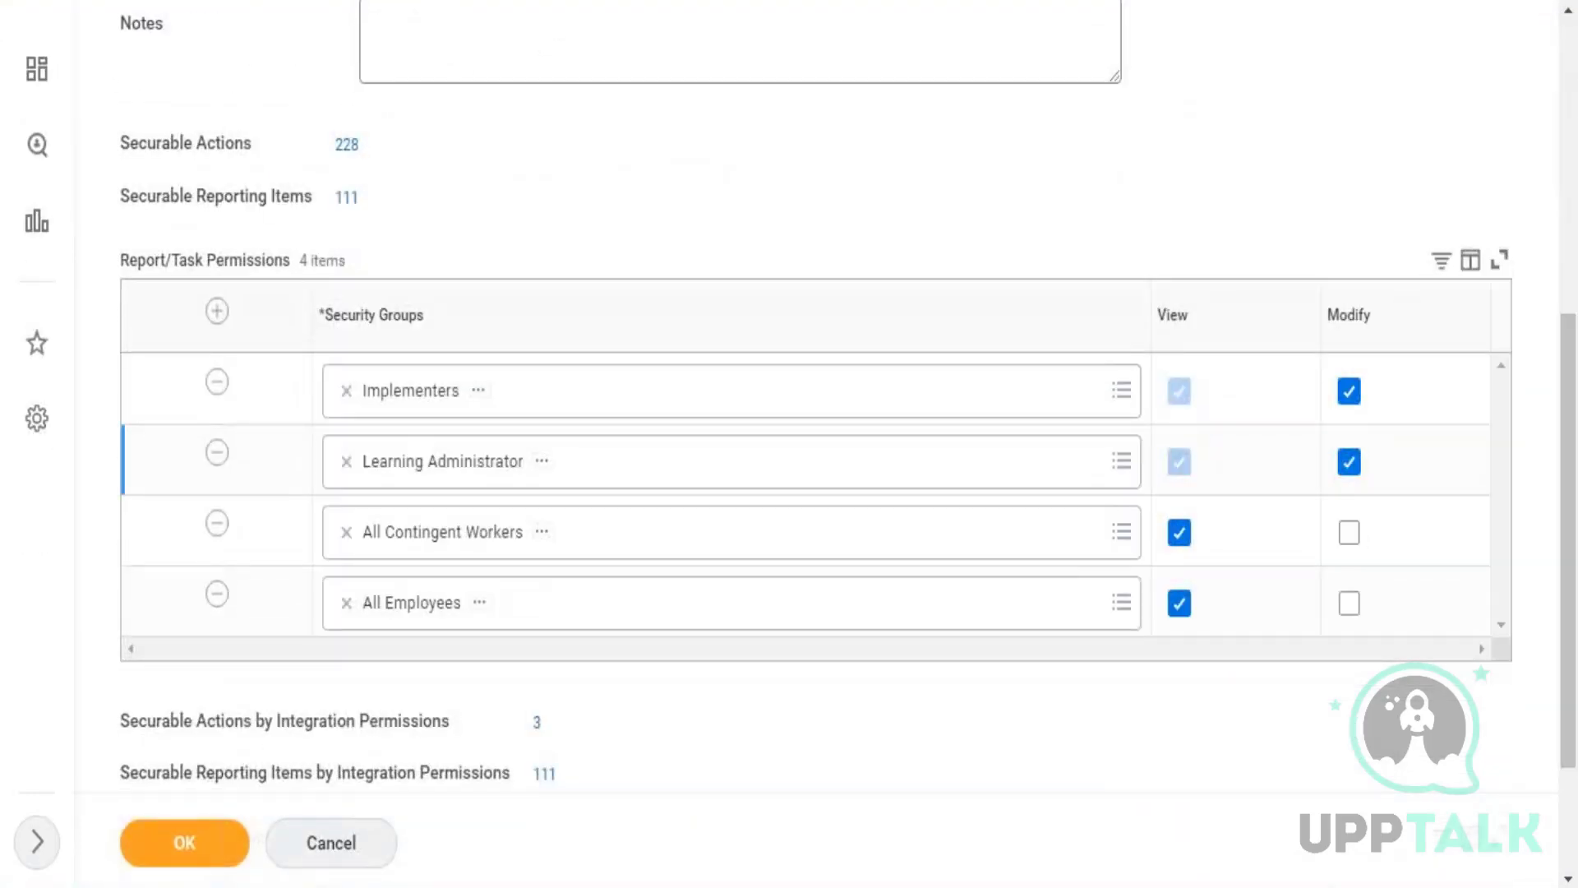